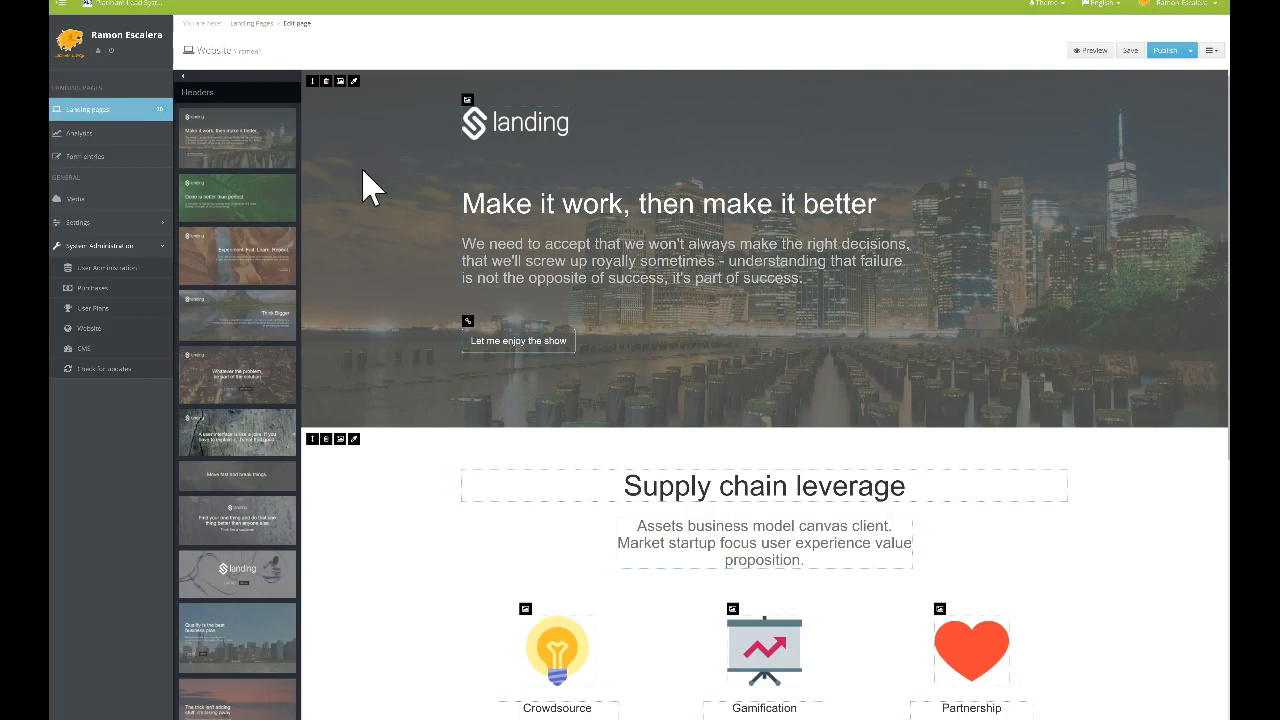
# Collapse System Administration and choose Select image on the header logo's image icon
pyautogui.click(152, 245)
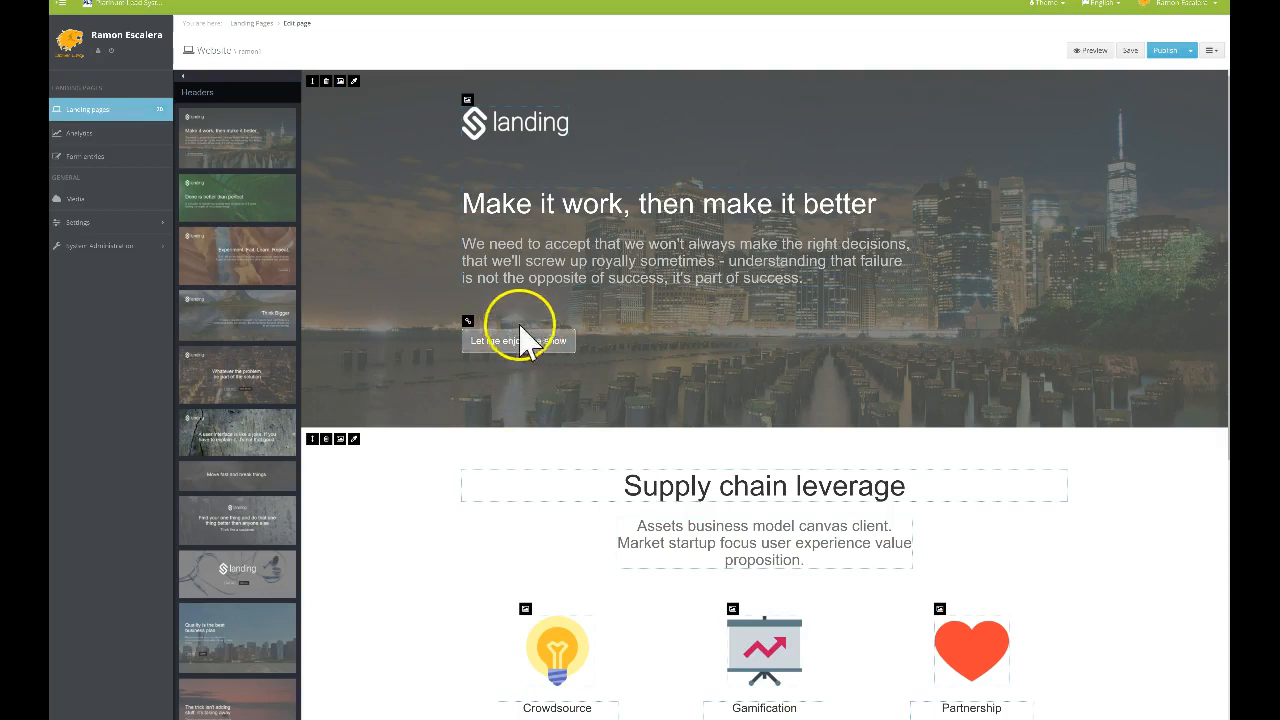
pyautogui.click(620, 331)
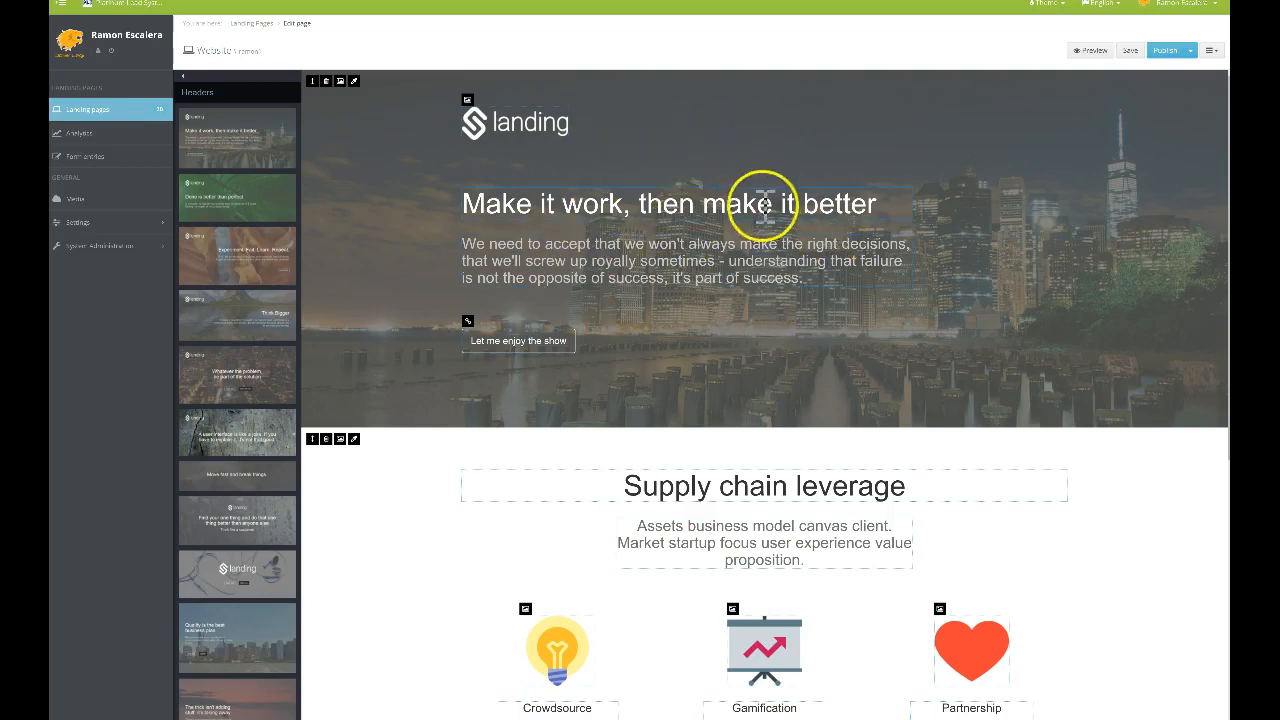
pyautogui.click(467, 100)
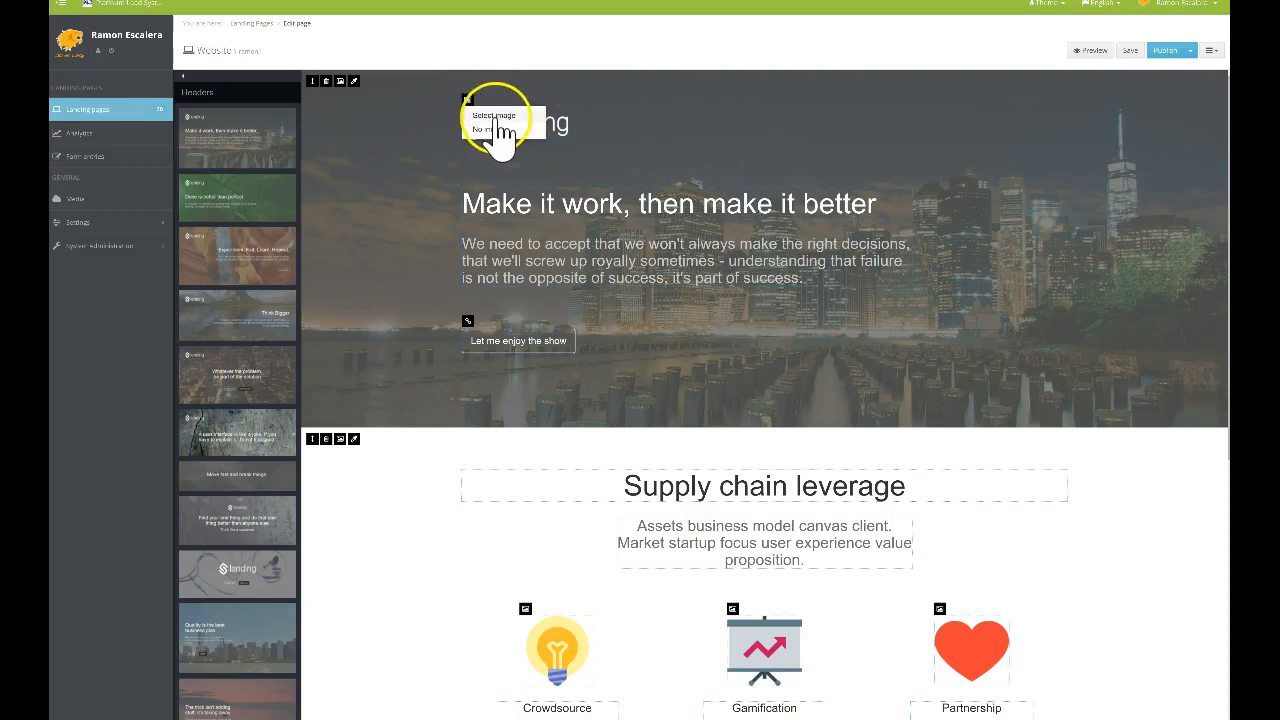
pyautogui.click(490, 116)
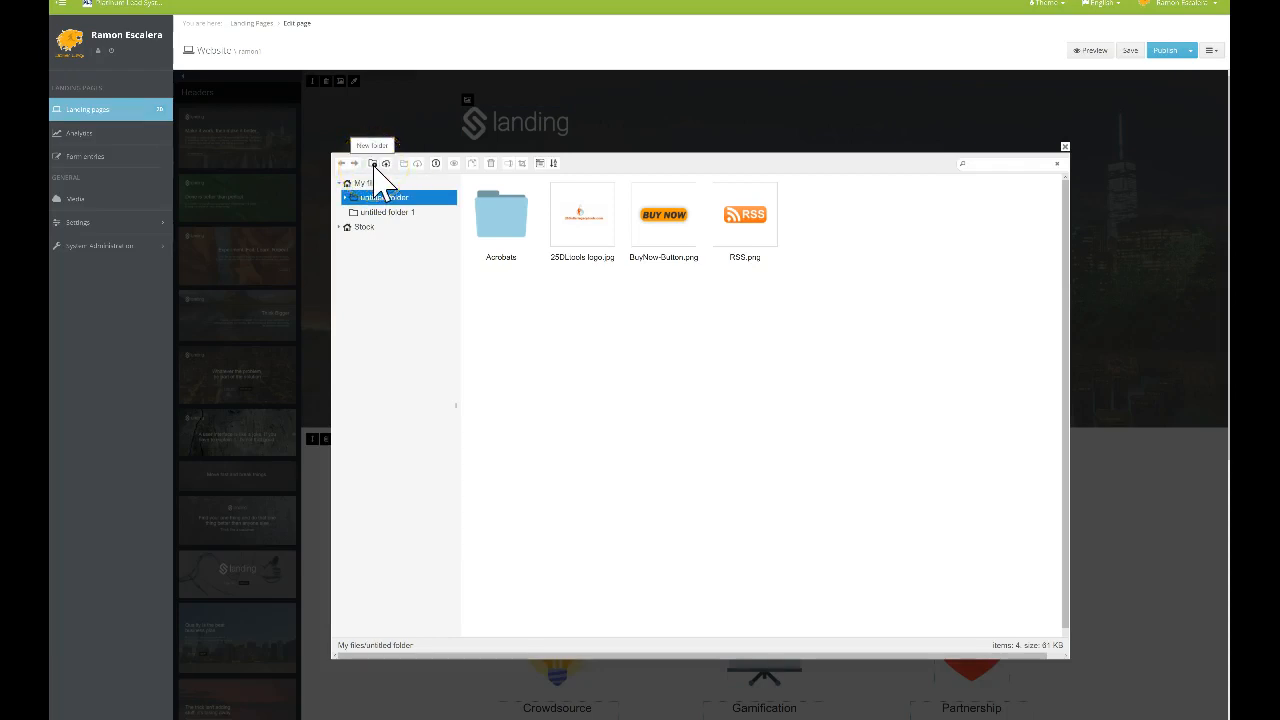
# Browse the untitled folders in the file manager for the logo image
pyautogui.click(347, 199)
pyautogui.click(388, 213)
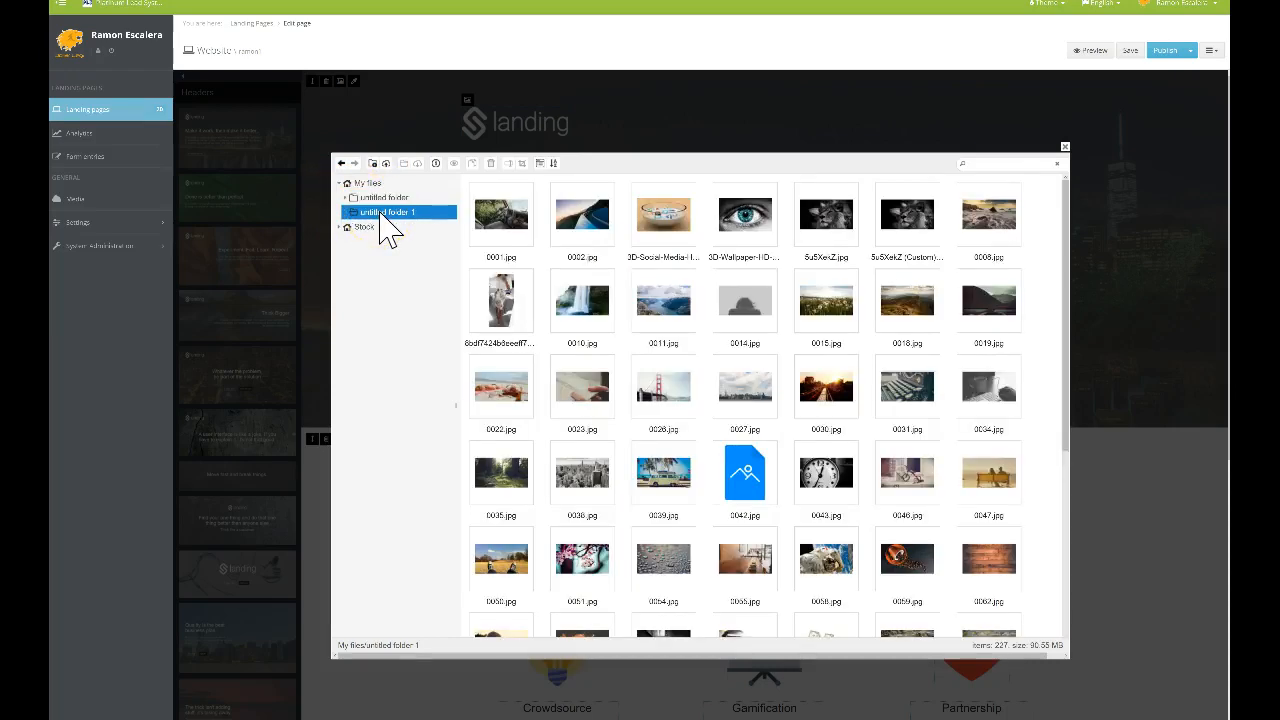
pyautogui.click(385, 199)
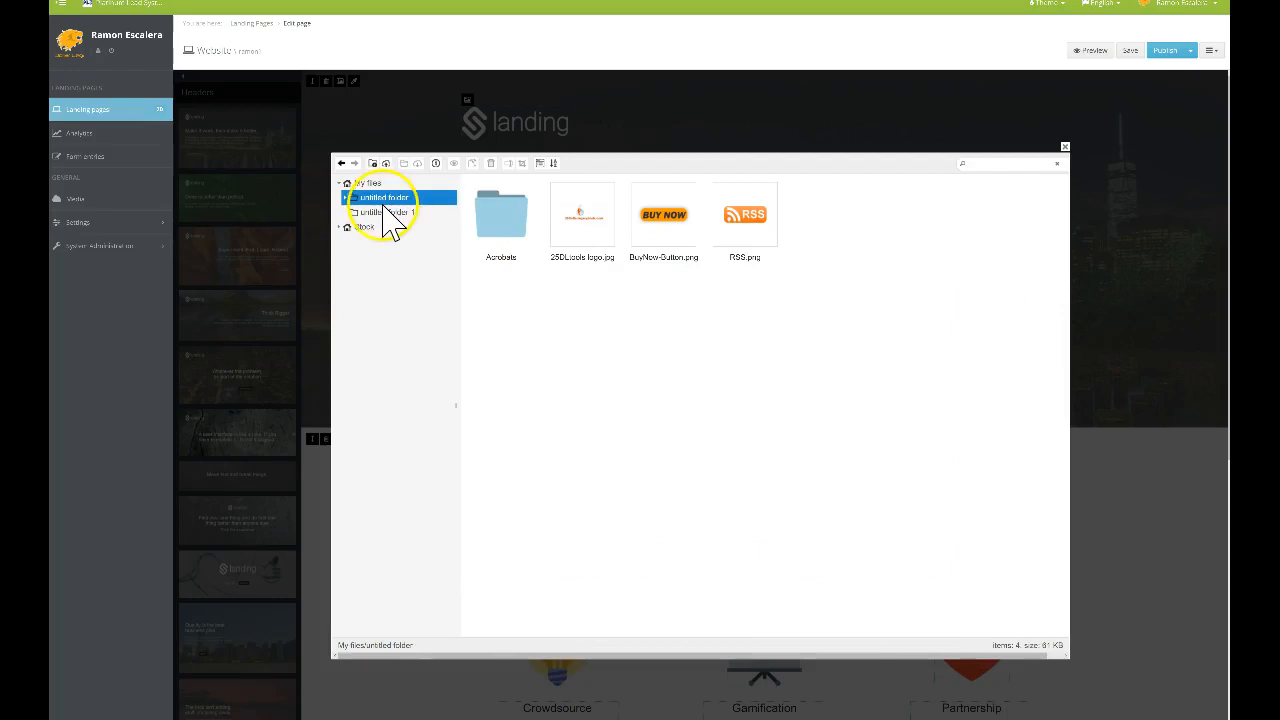
pyautogui.click(388, 213)
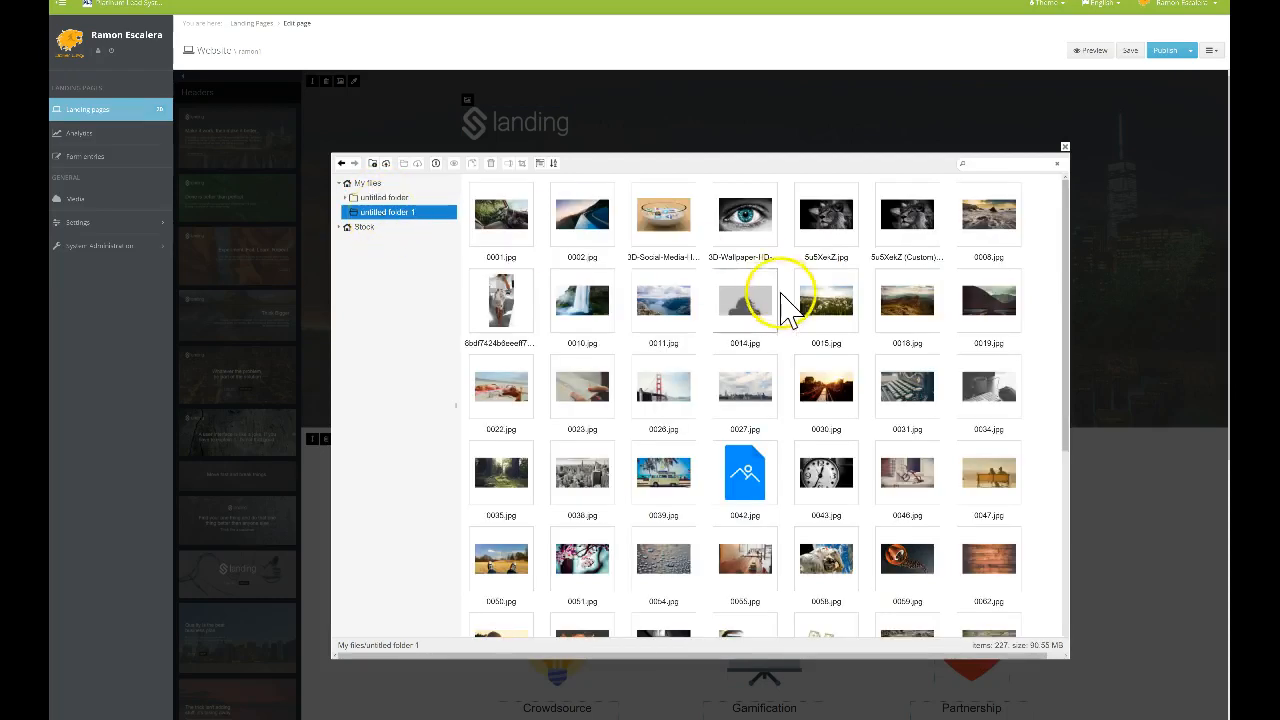
pyautogui.scroll(-5, 780, 306)
pyautogui.scroll(5, 775, 306)
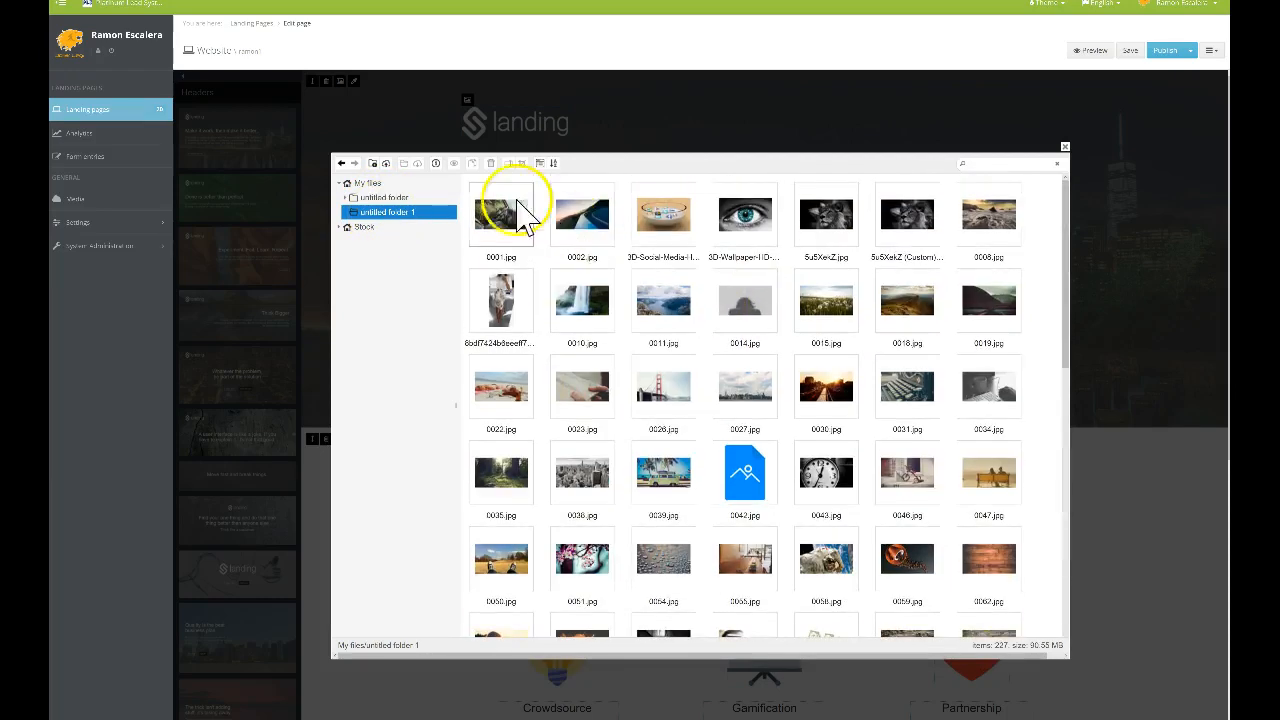
# From My files, insert bitcoin_logo.png as the header logo
pyautogui.click(367, 184)
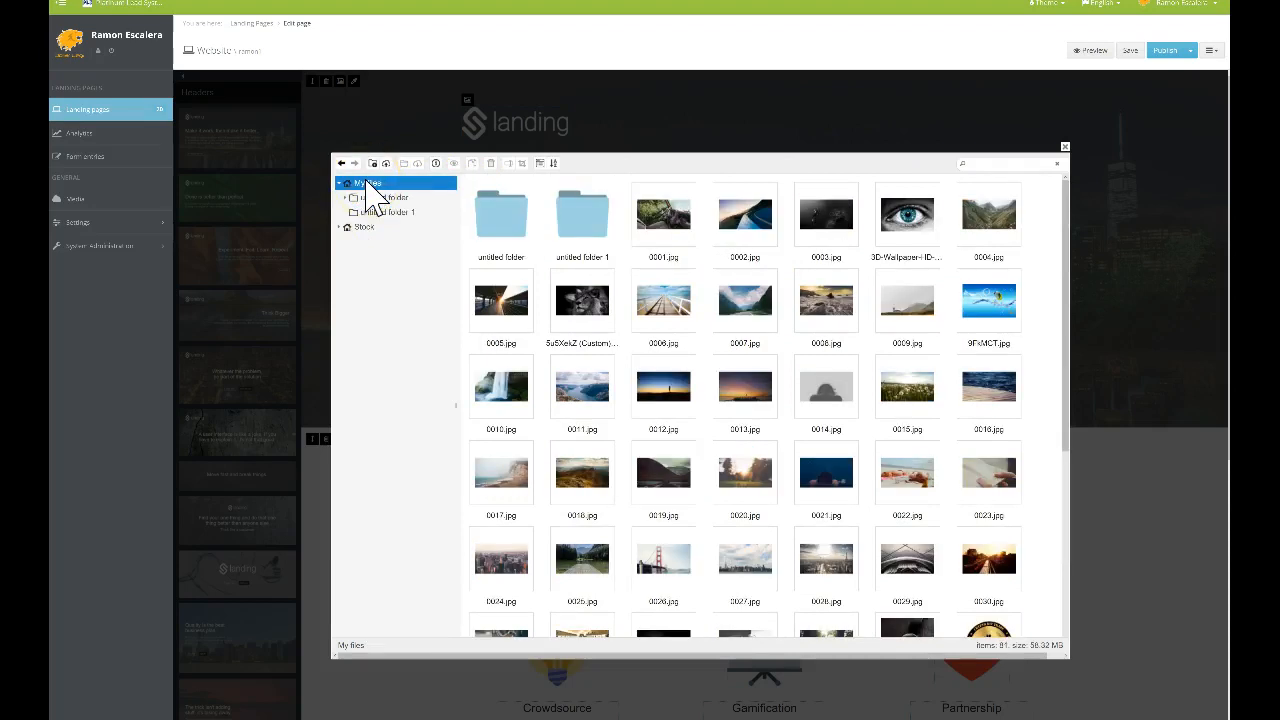
pyautogui.scroll(-3, 846, 306)
pyautogui.scroll(-3, 846, 306)
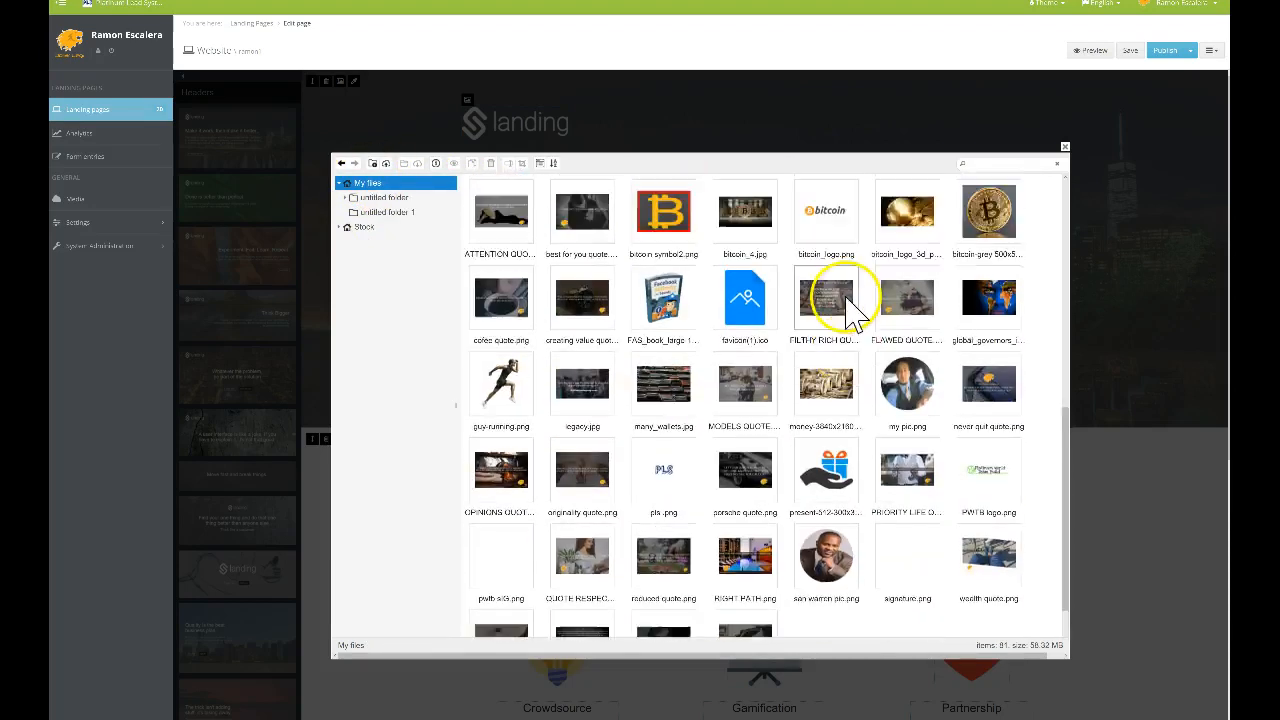
pyautogui.scroll(3, 855, 295)
pyautogui.scroll(-1, 900, 305)
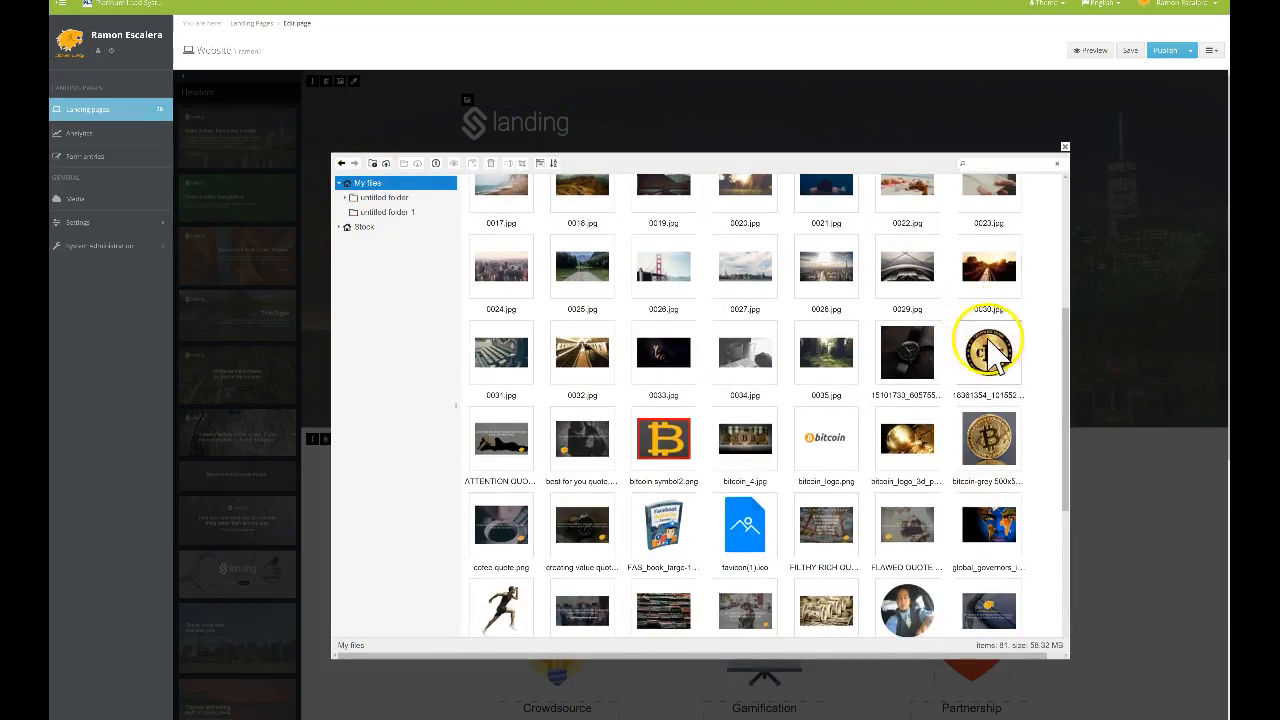
pyautogui.scroll(-1, 985, 338)
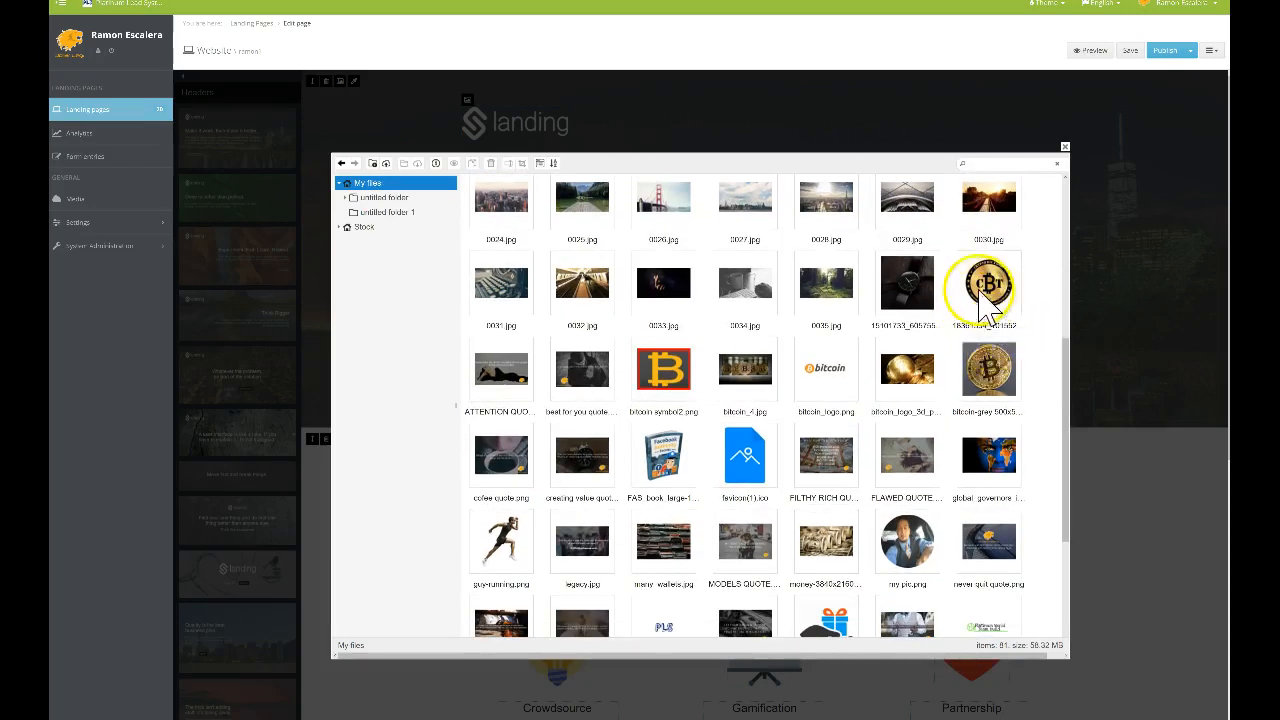
pyautogui.doubleClick(830, 375)
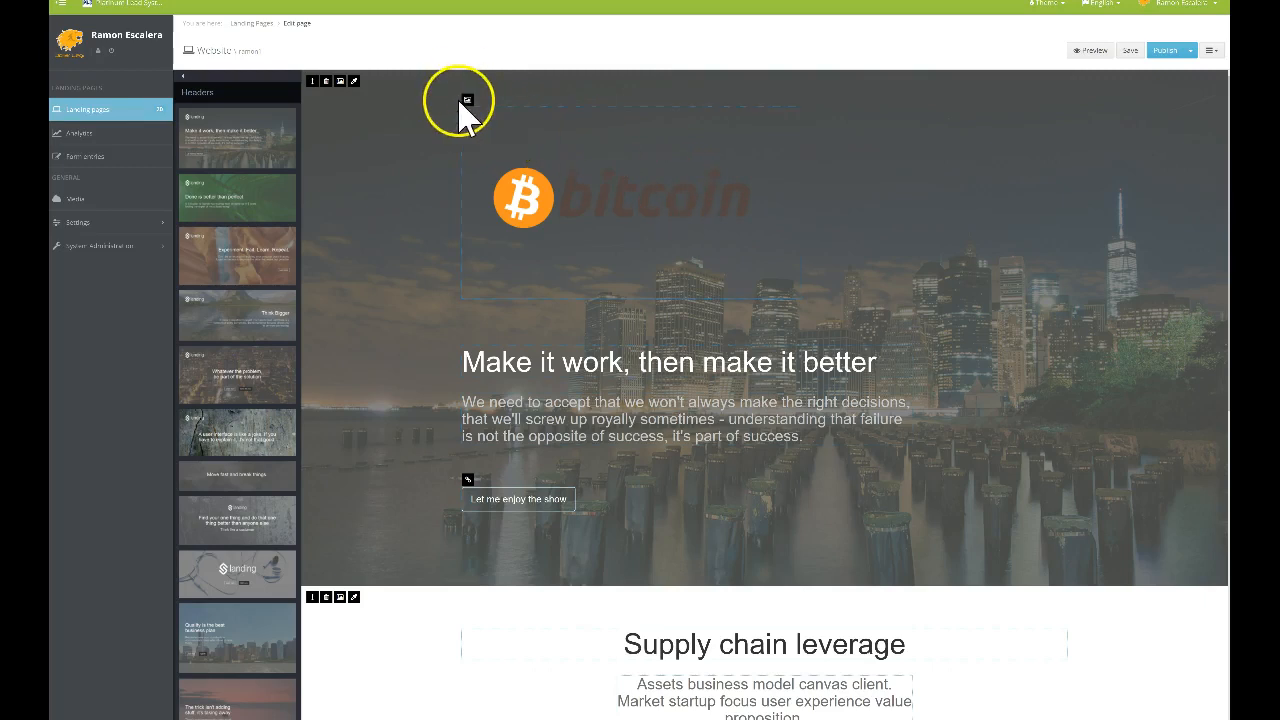
# Replace the header logo with the CBT coin image from My files
pyautogui.click(488, 118)
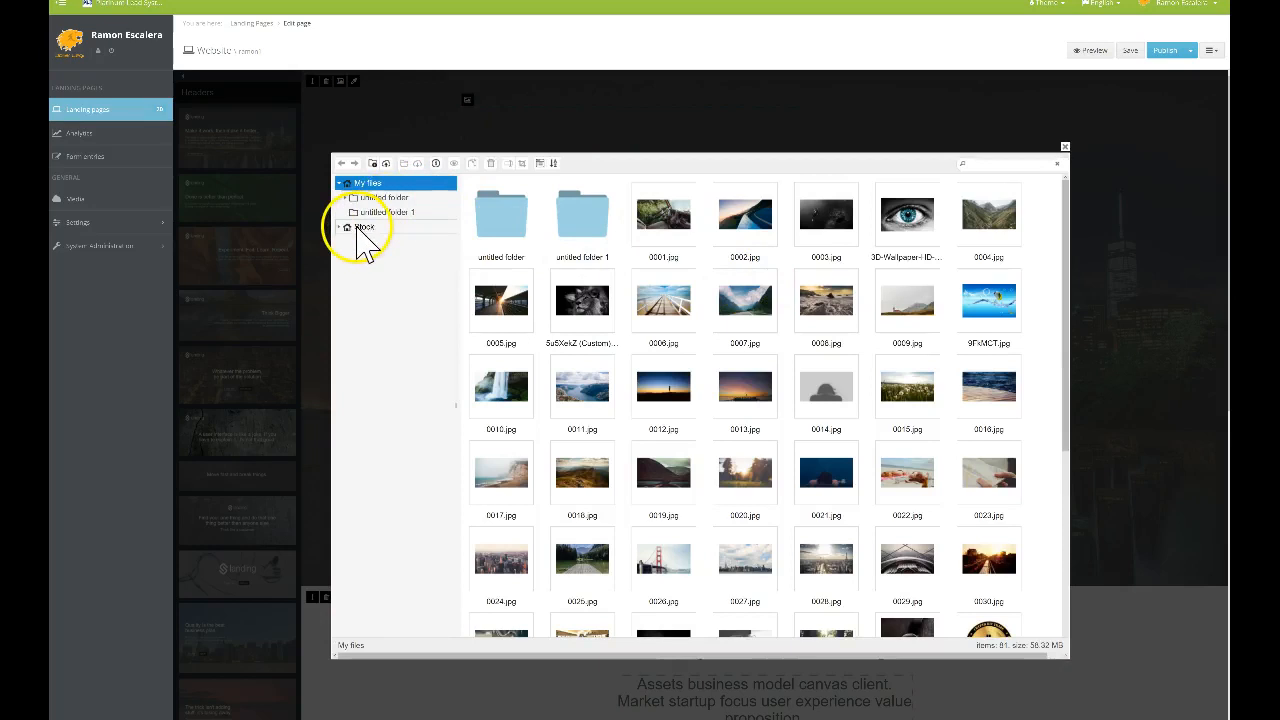
pyautogui.click(363, 228)
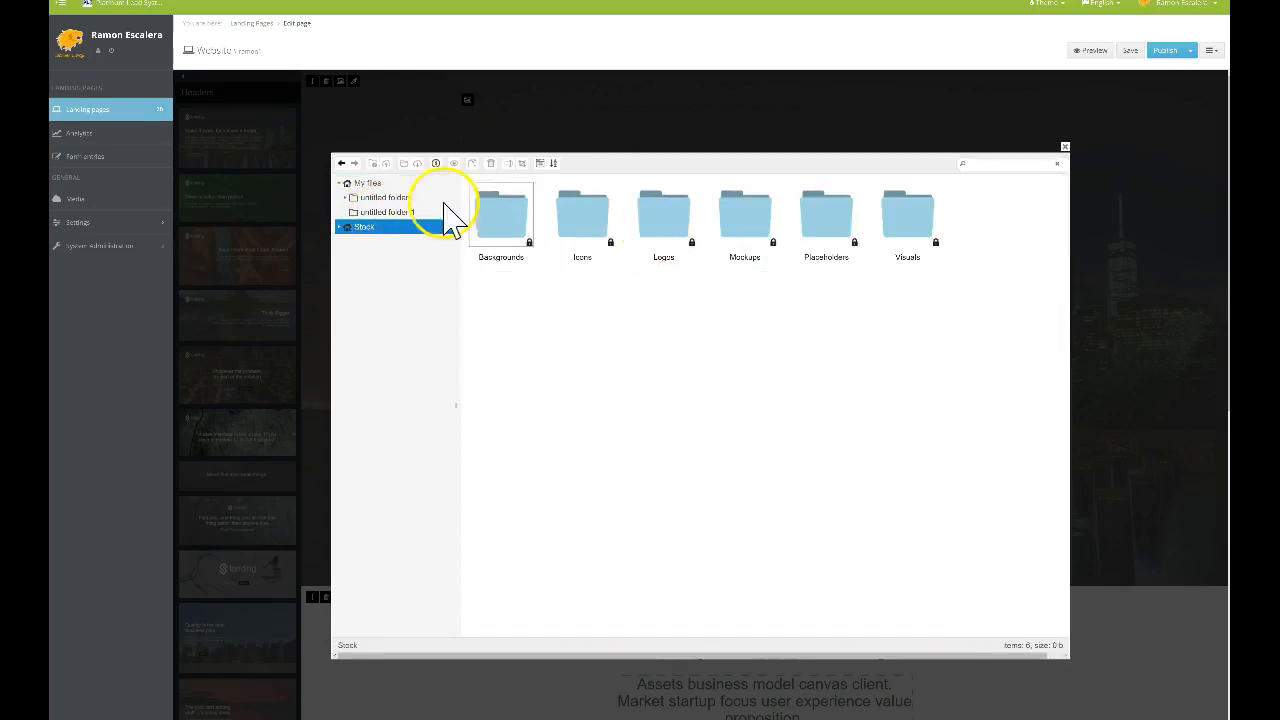
pyautogui.click(366, 183)
pyautogui.scroll(-6, 857, 371)
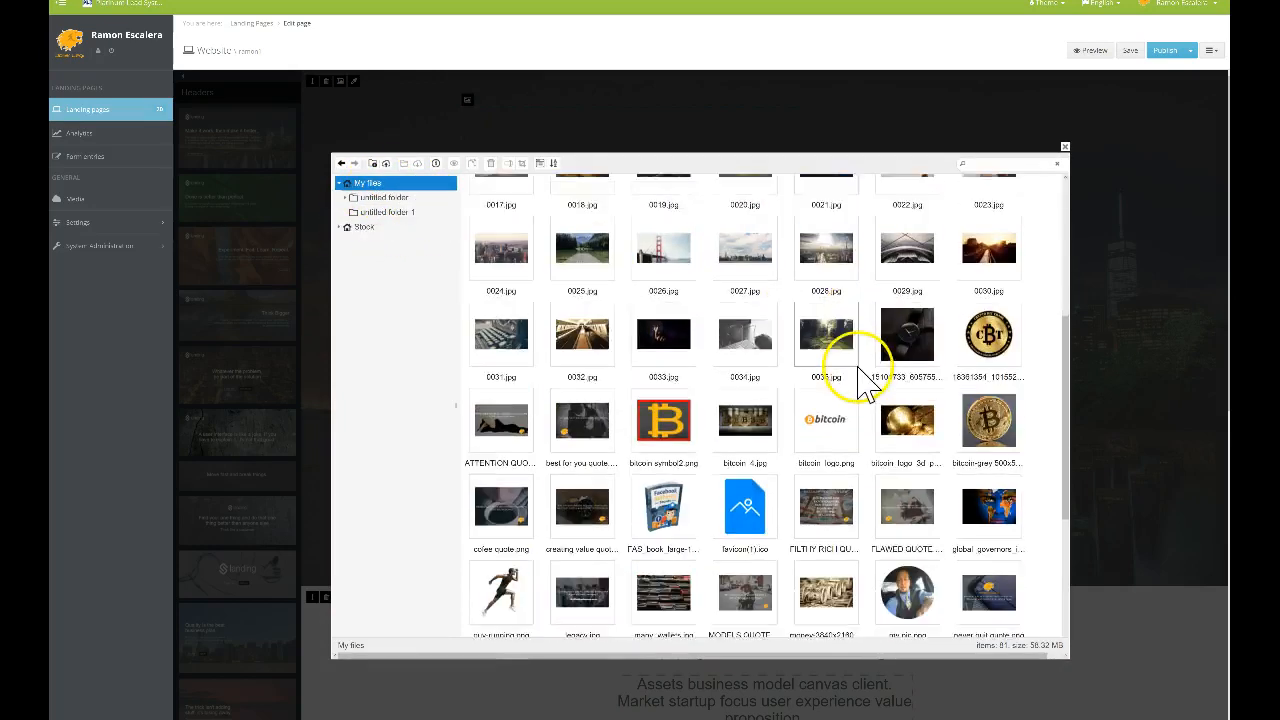
pyautogui.scroll(-4, 865, 385)
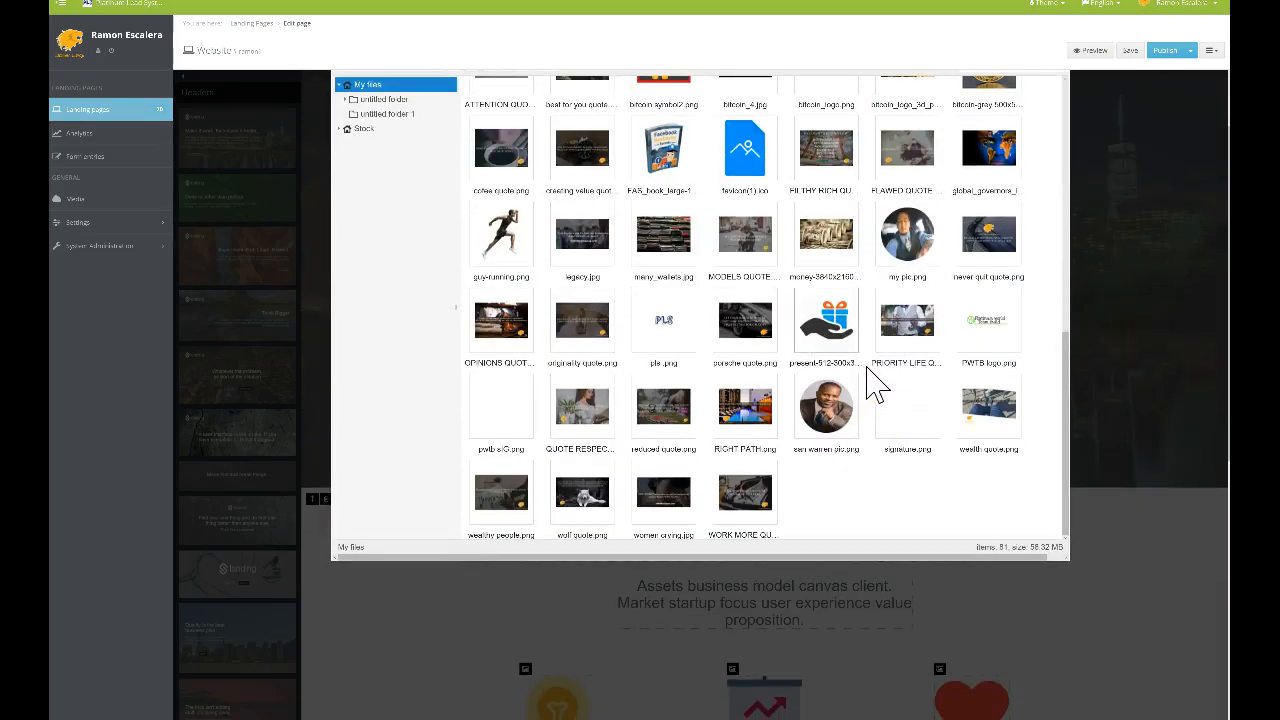
pyautogui.scroll(3, 955, 340)
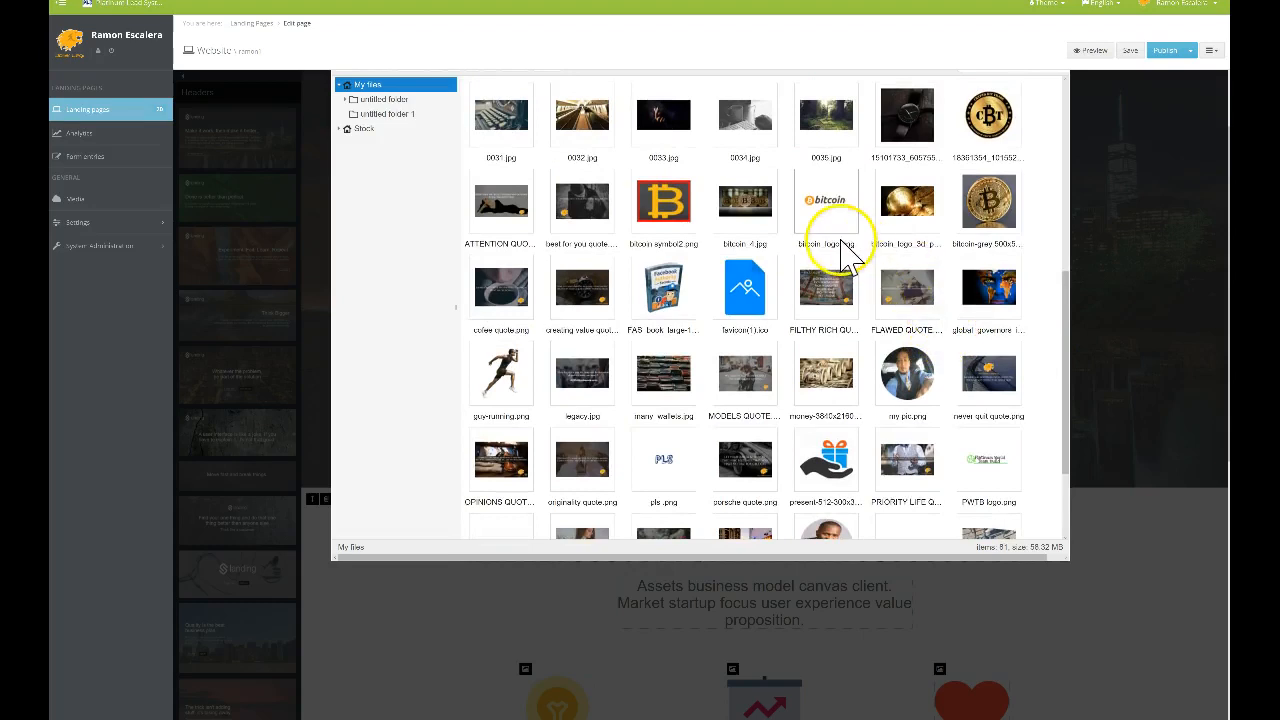
pyautogui.scroll(3, 845, 258)
pyautogui.doubleClick(988, 260)
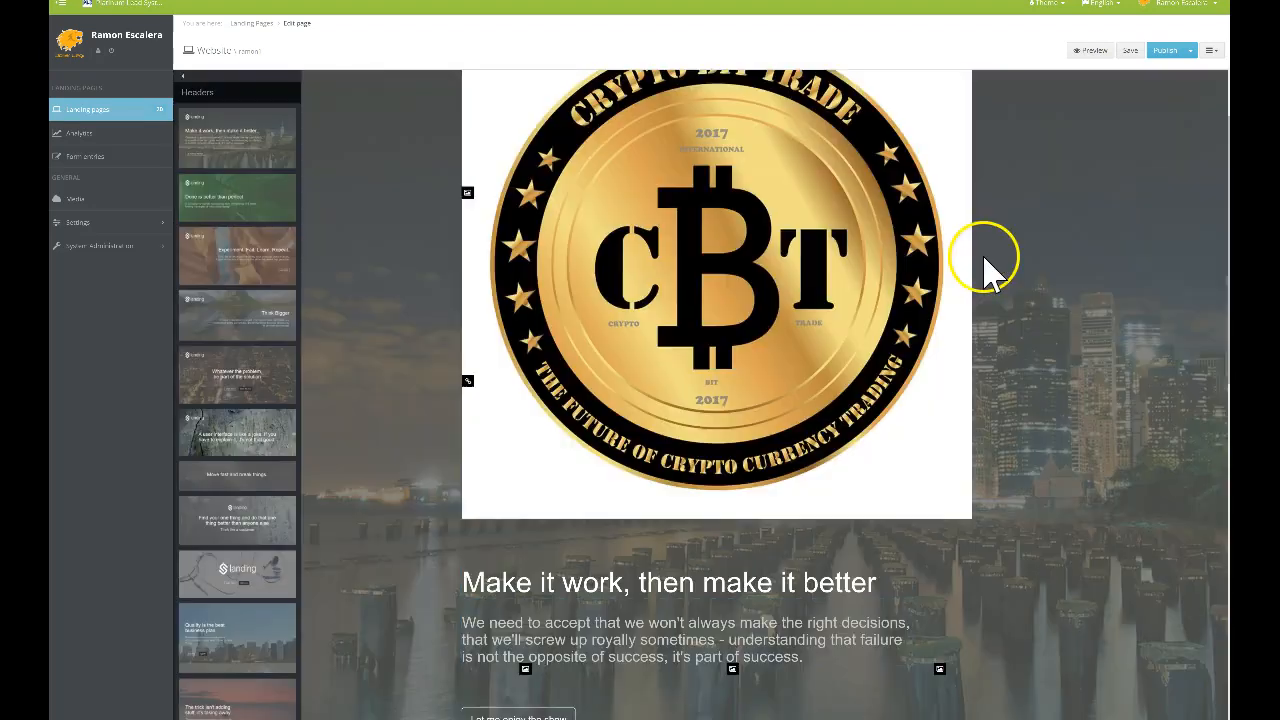
pyautogui.scroll(-2, 880, 270)
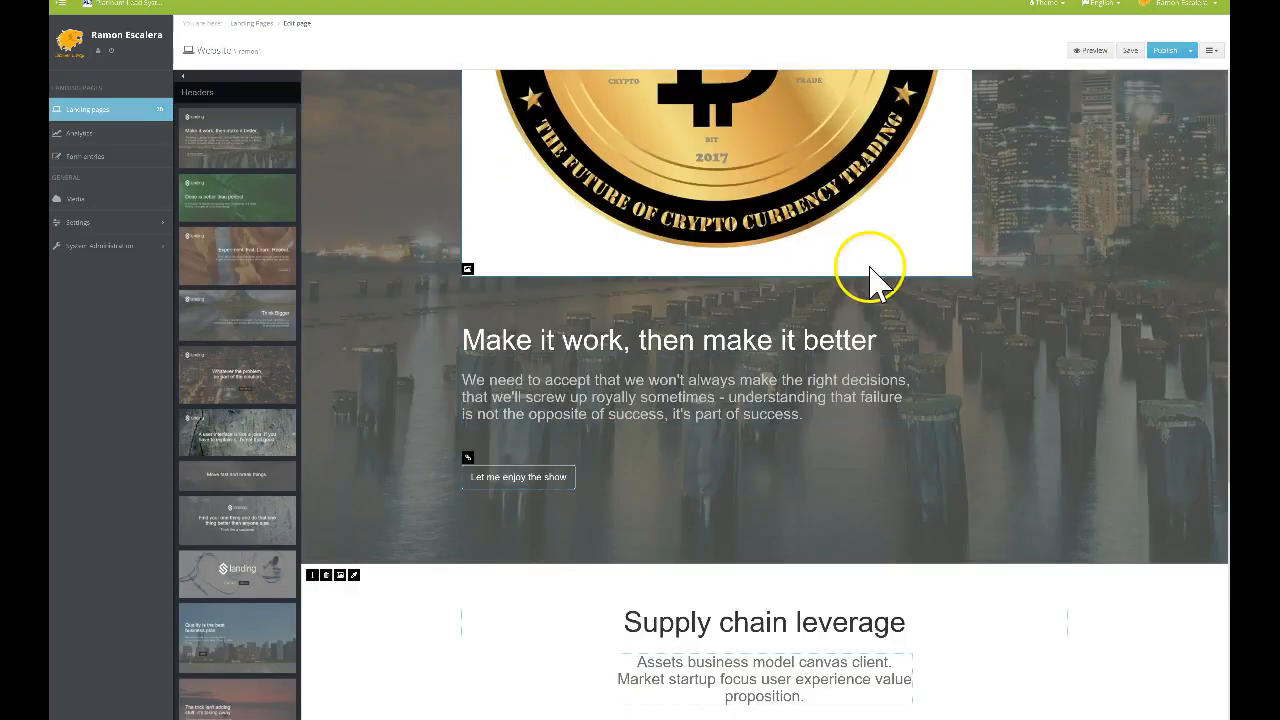
pyautogui.scroll(3, 871, 277)
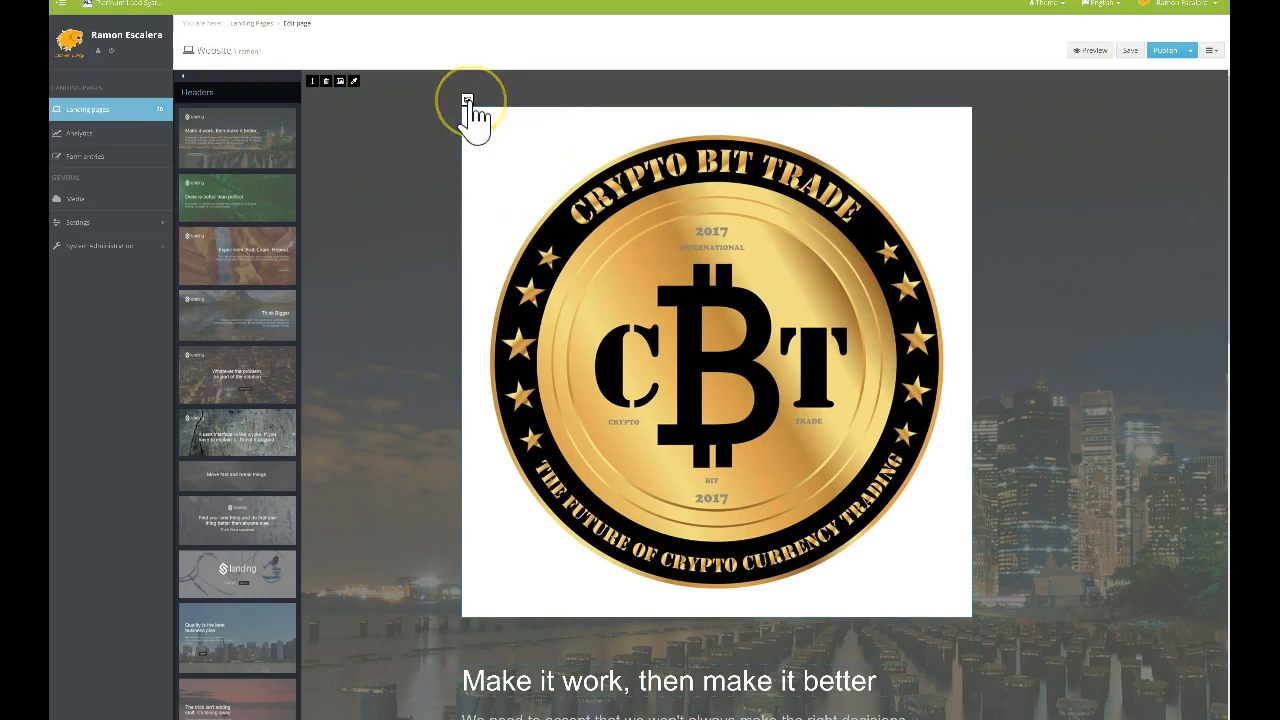
# Reopen the coin image's file manager and close it, keeping the coin image
pyautogui.click(478, 115)
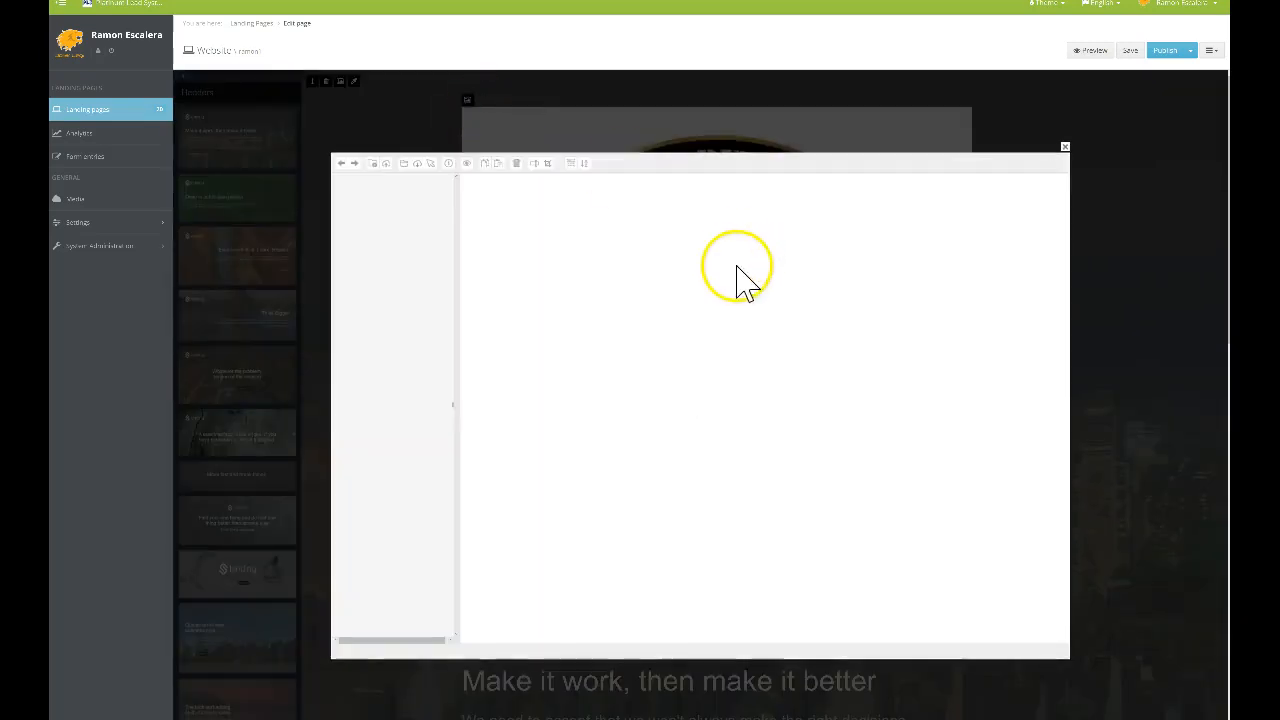
pyautogui.scroll(-8, 745, 282)
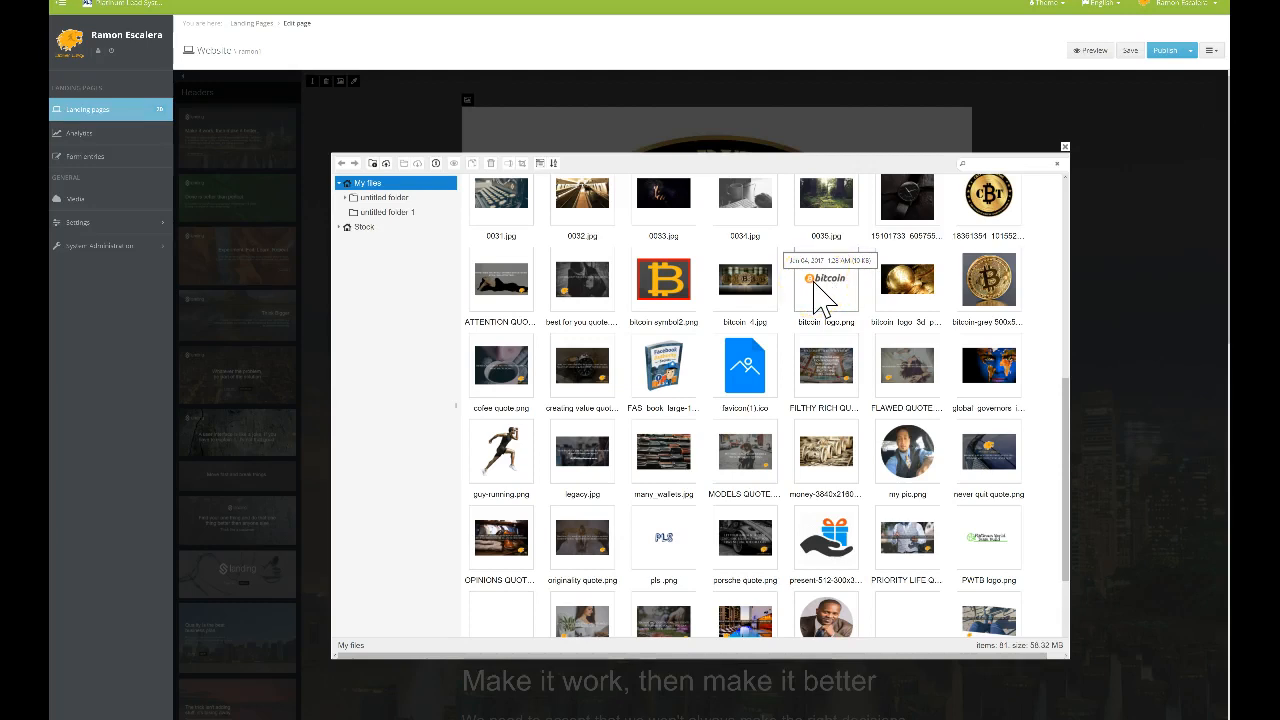
pyautogui.click(1065, 150)
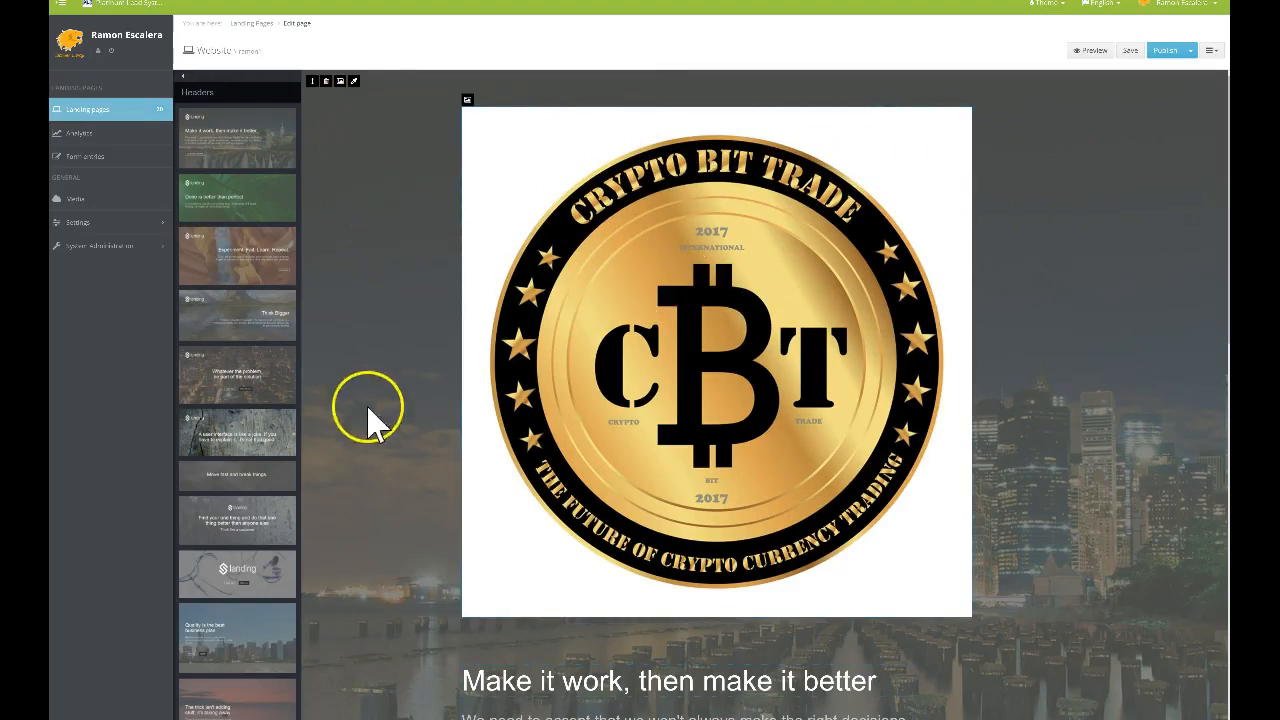
# Set the header block's image to the coin image from My files
pyautogui.scroll(-2, 1023, 491)
pyautogui.scroll(1, 1051, 457)
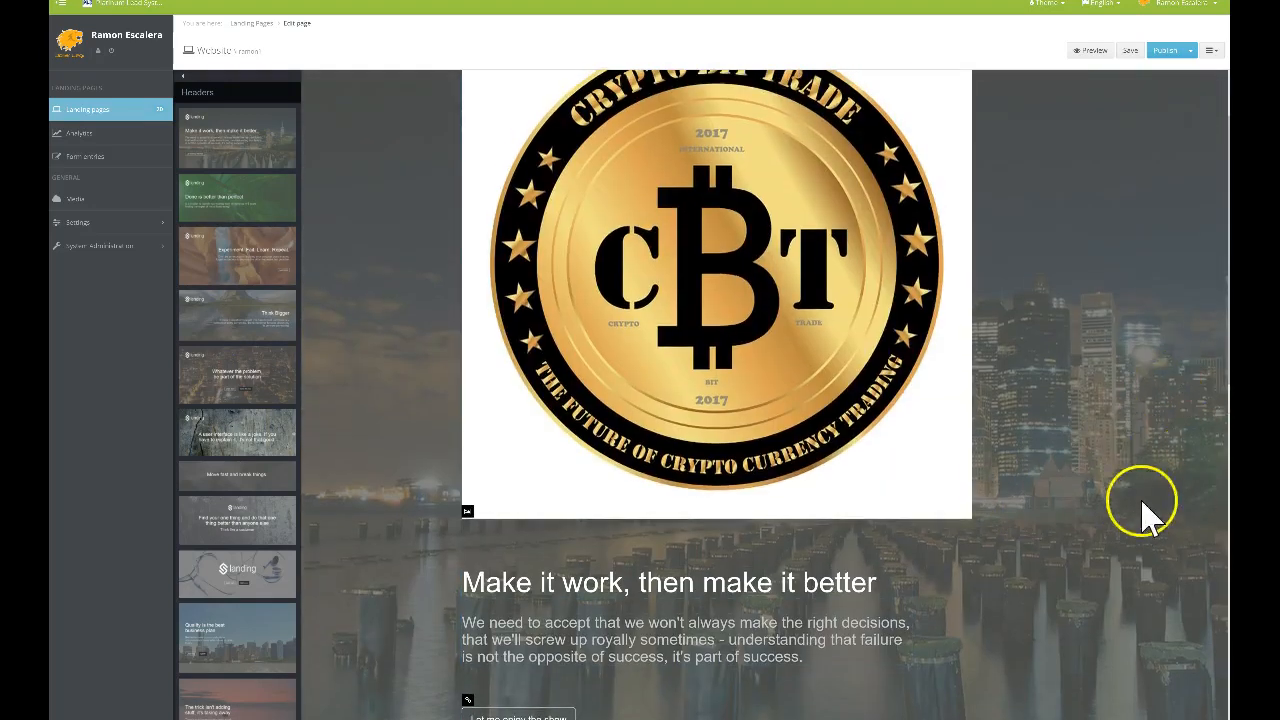
pyautogui.scroll(1, 390, 210)
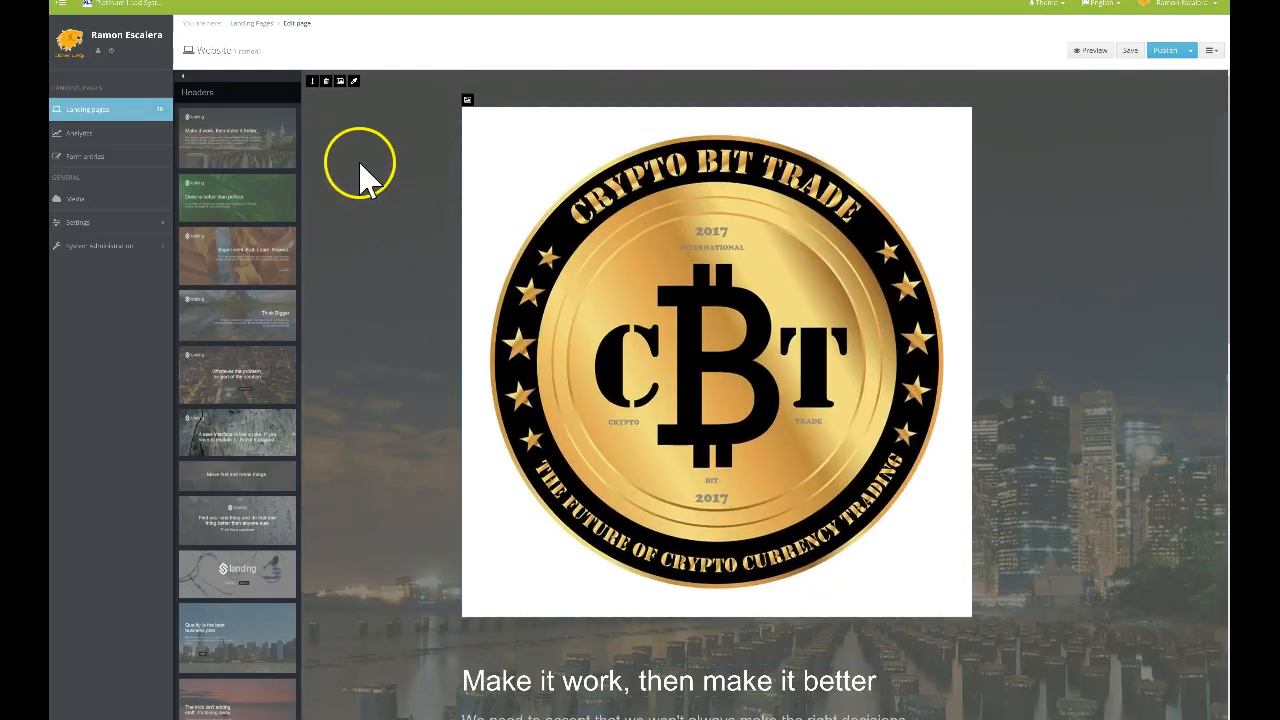
pyautogui.click(340, 80)
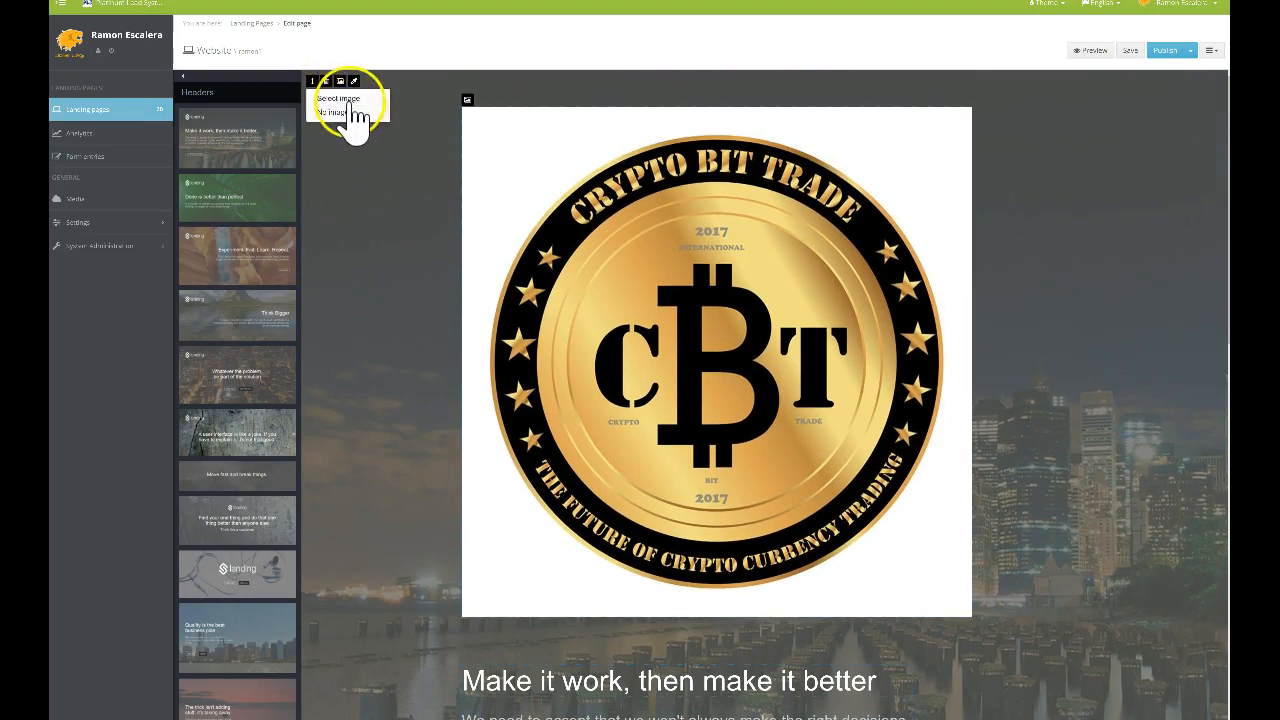
pyautogui.click(345, 99)
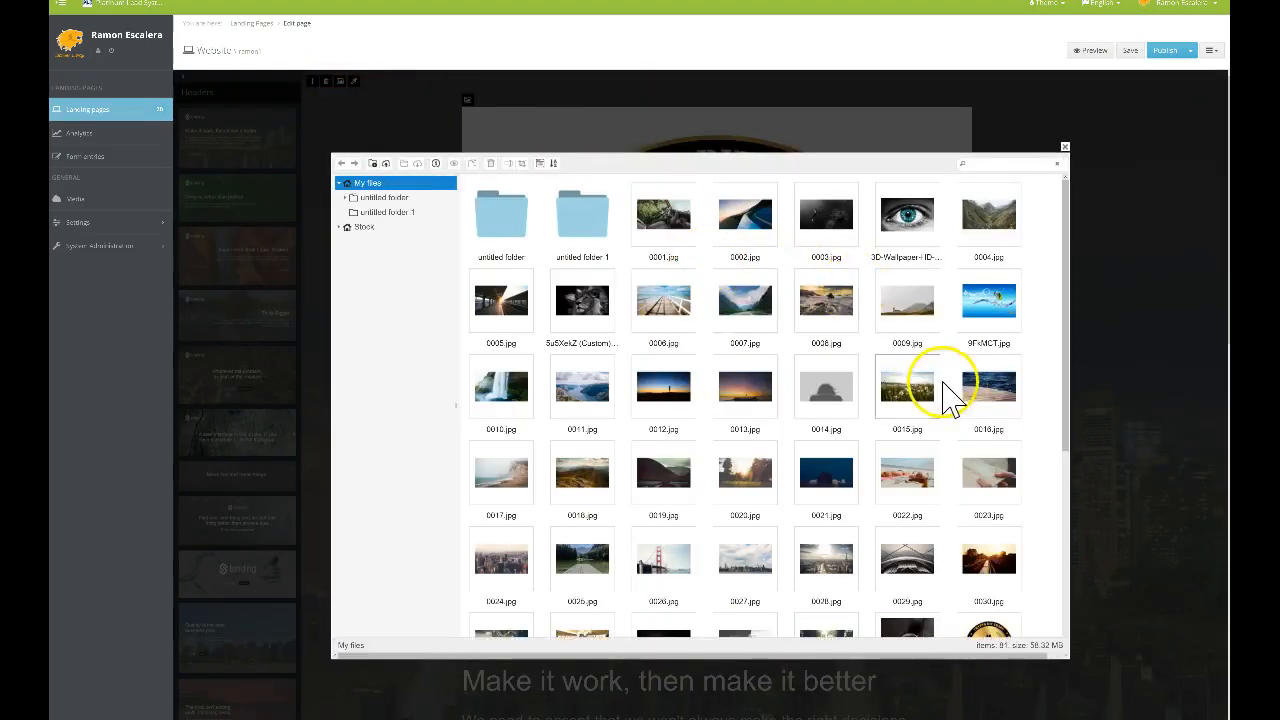
pyautogui.scroll(-10, 990, 370)
pyautogui.doubleClick(990, 330)
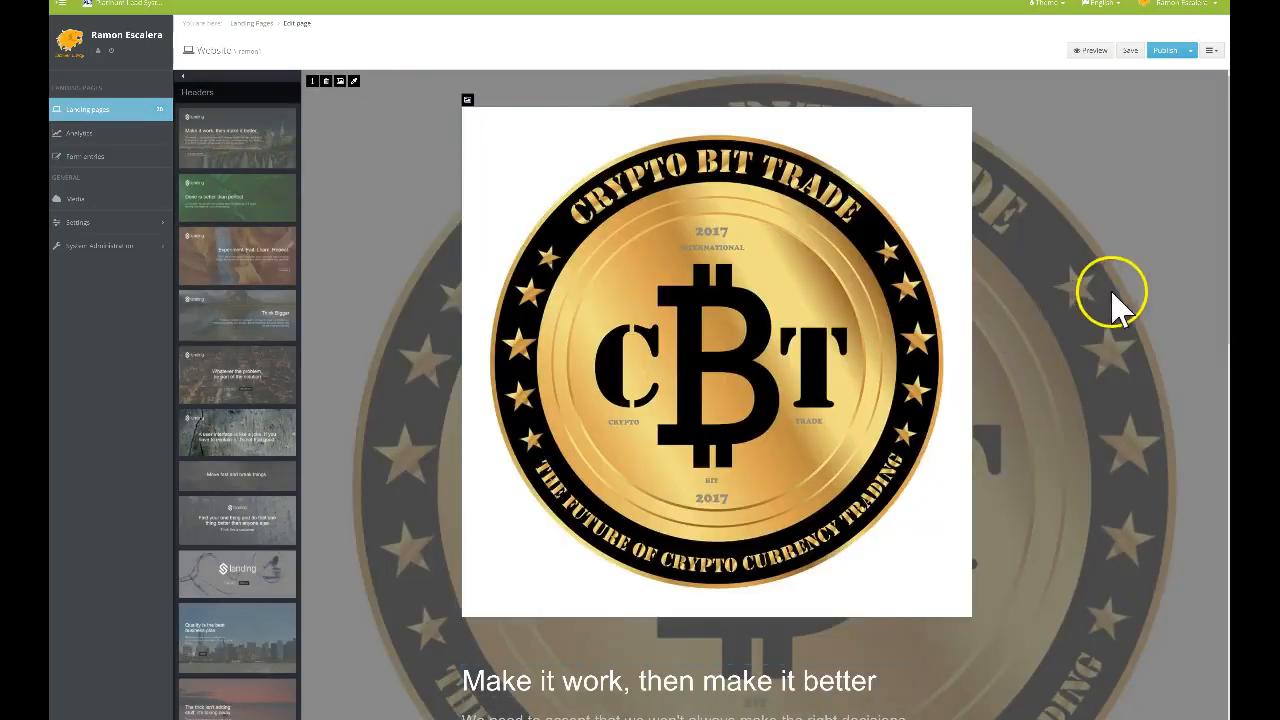
# Remove the separate coin image from the header by choosing No image
pyautogui.scroll(-3, 405, 357)
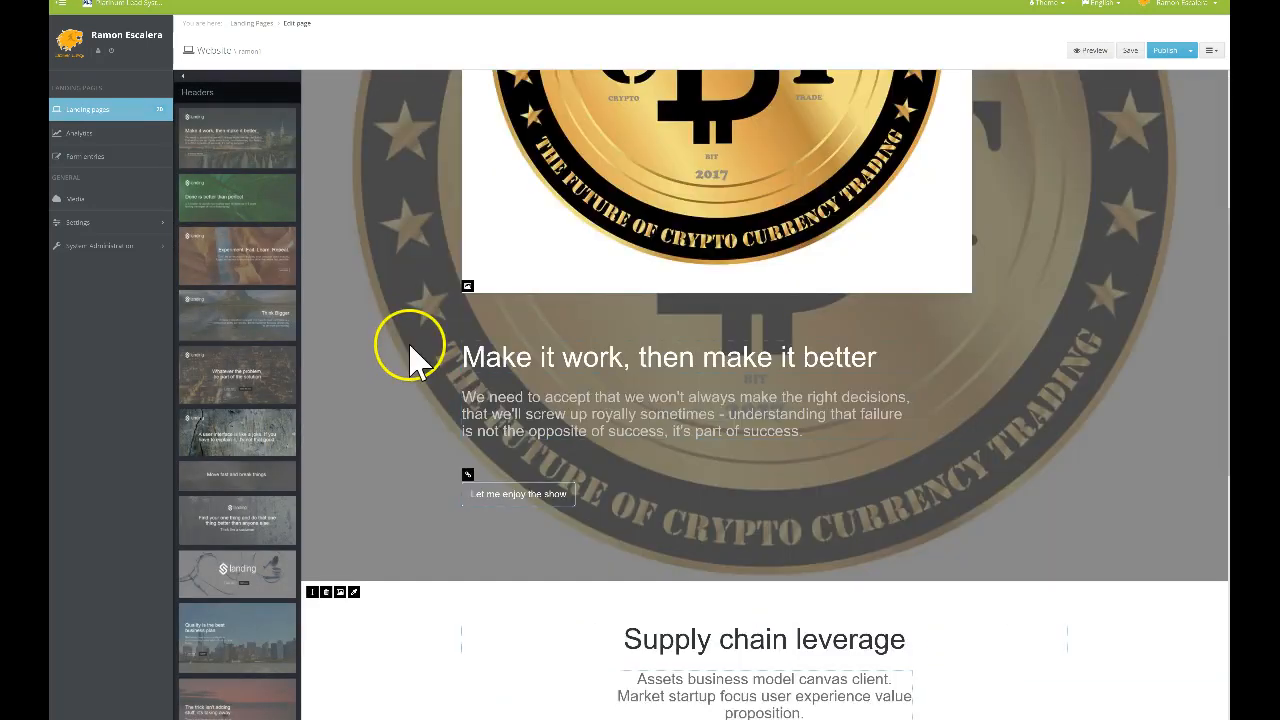
pyautogui.scroll(3, 971, 414)
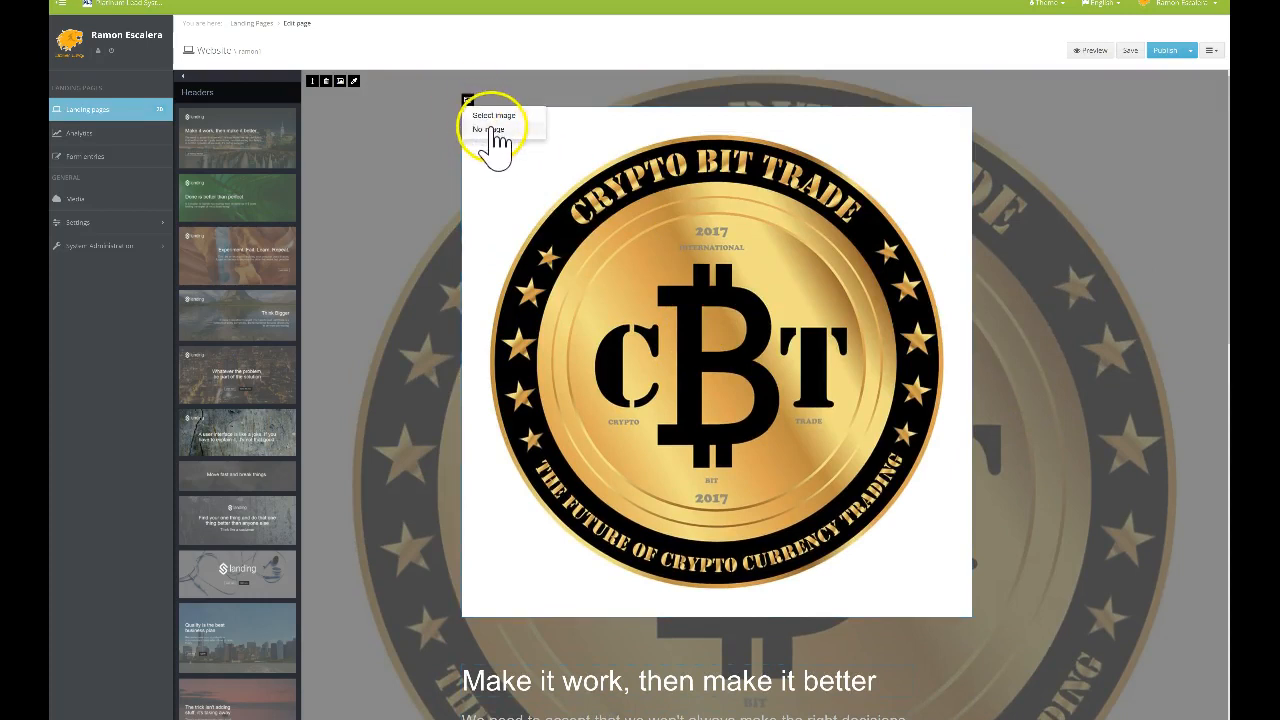
pyautogui.click(490, 129)
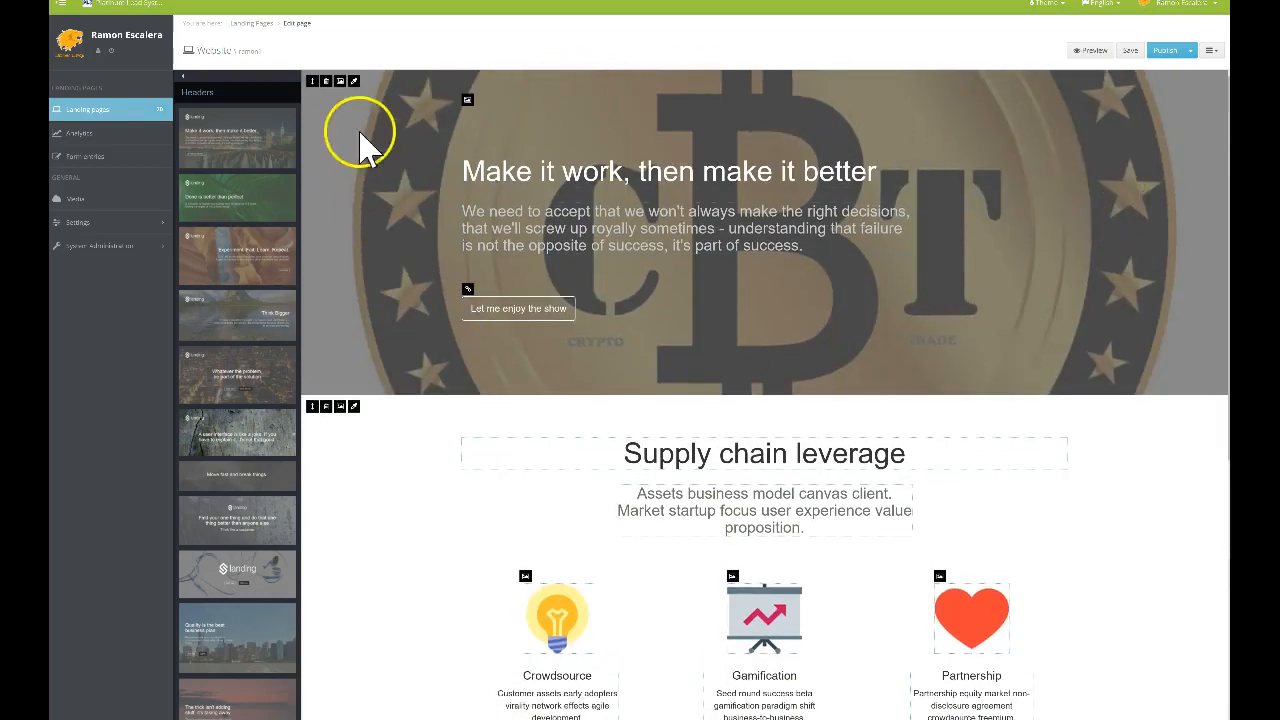
# Retype the header heading as 'Double Your Bitcoins With CBT'
pyautogui.click(703, 178)
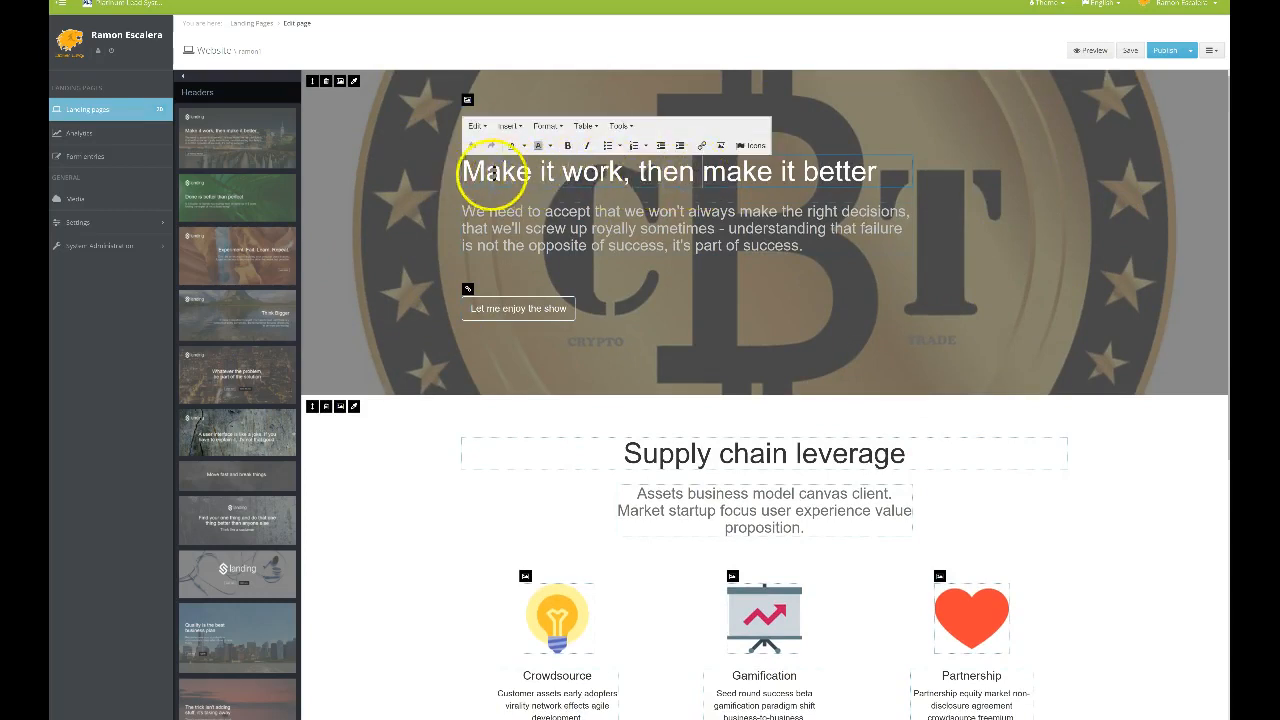
pyautogui.moveTo(880, 175); pyautogui.dragTo(900, 170)
pyautogui.write('Double Your Bitcoins With CBT')
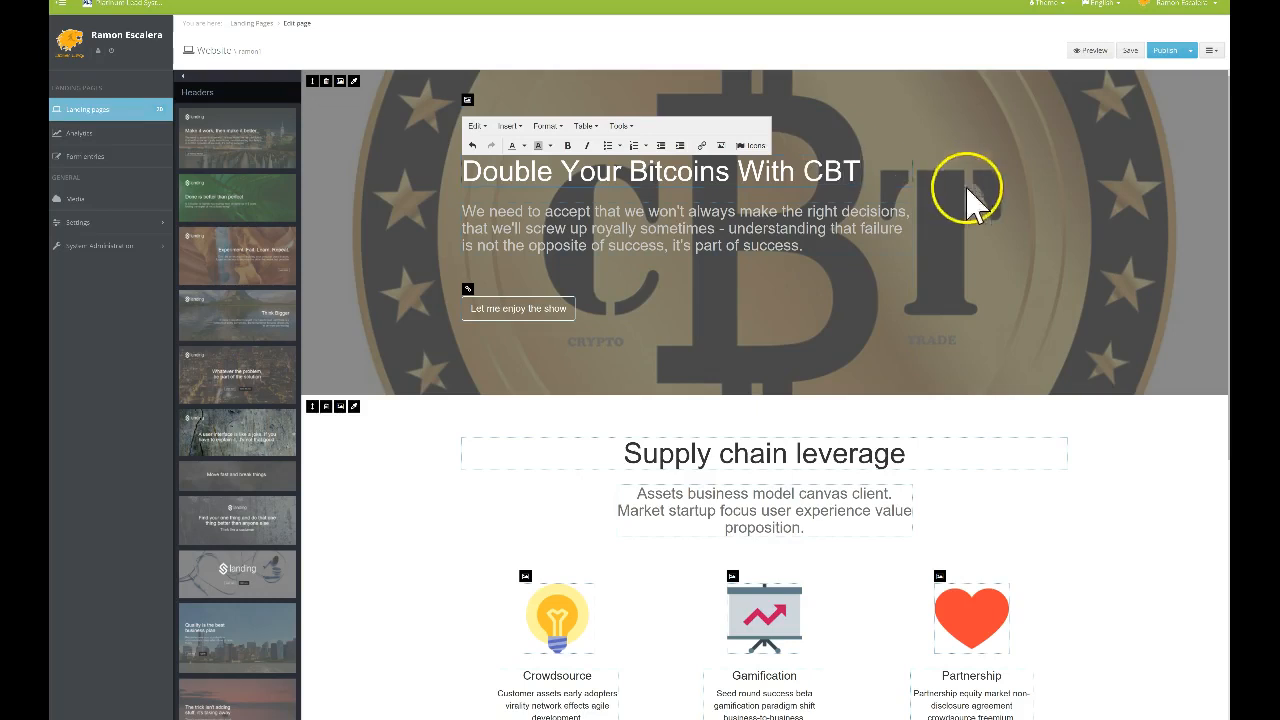
# Select all of the header paragraph text for replacement
pyautogui.click(990, 215)
pyautogui.click(487, 217)
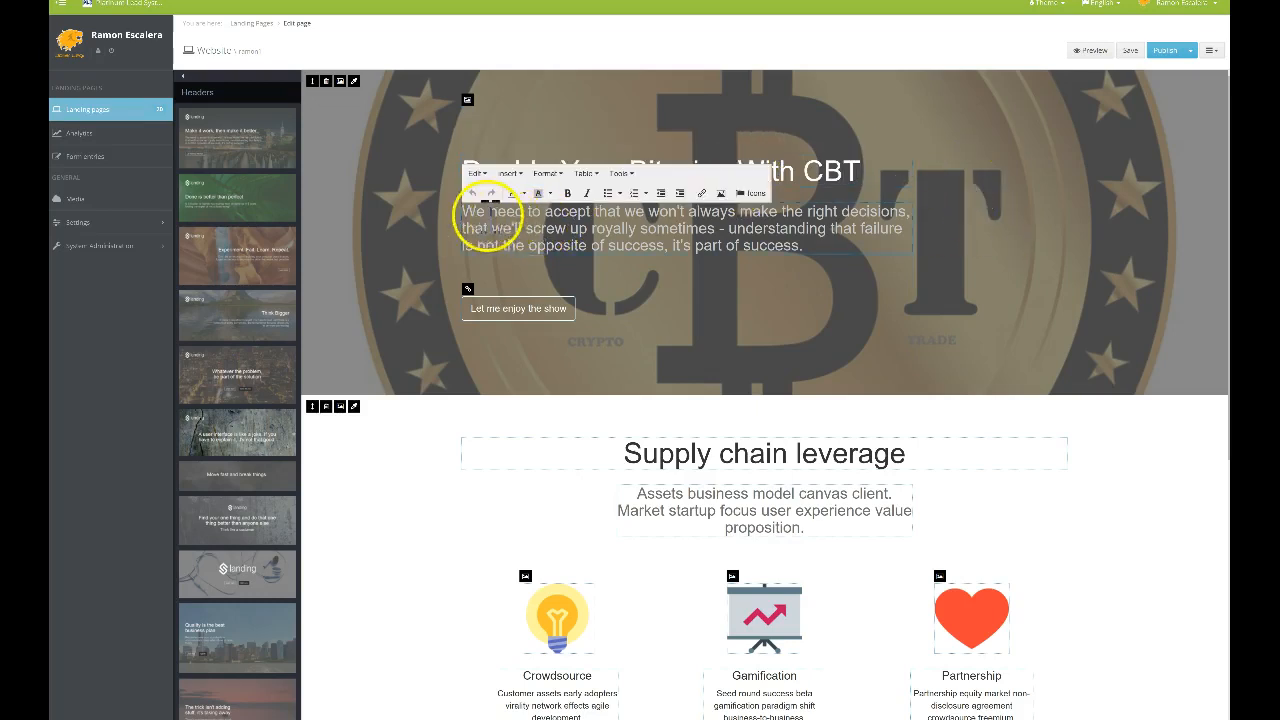
pyautogui.moveTo(463, 211); pyautogui.dragTo(822, 262)
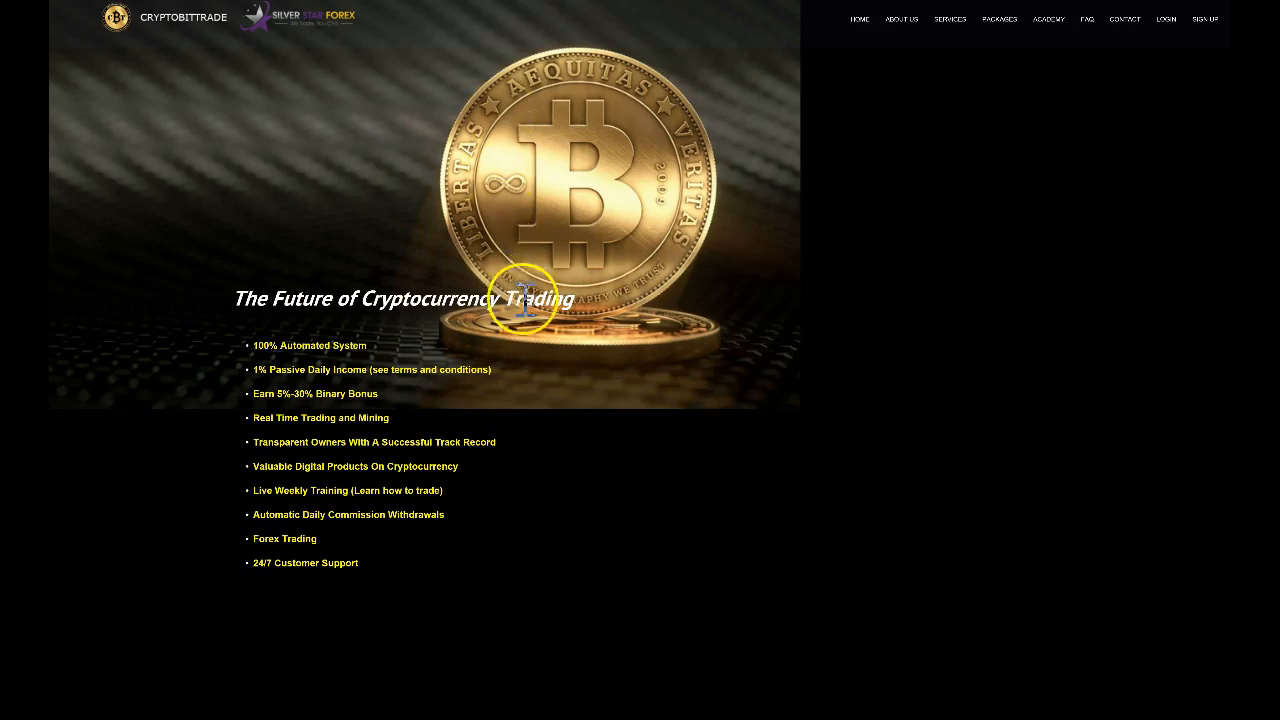
# Scroll the CryptoBitTrade page past the hero banner to the About Us section
pyautogui.scroll(-4, 510, 300)
pyautogui.scroll(4, 511, 331)
pyautogui.scroll(-1, 347, 300)
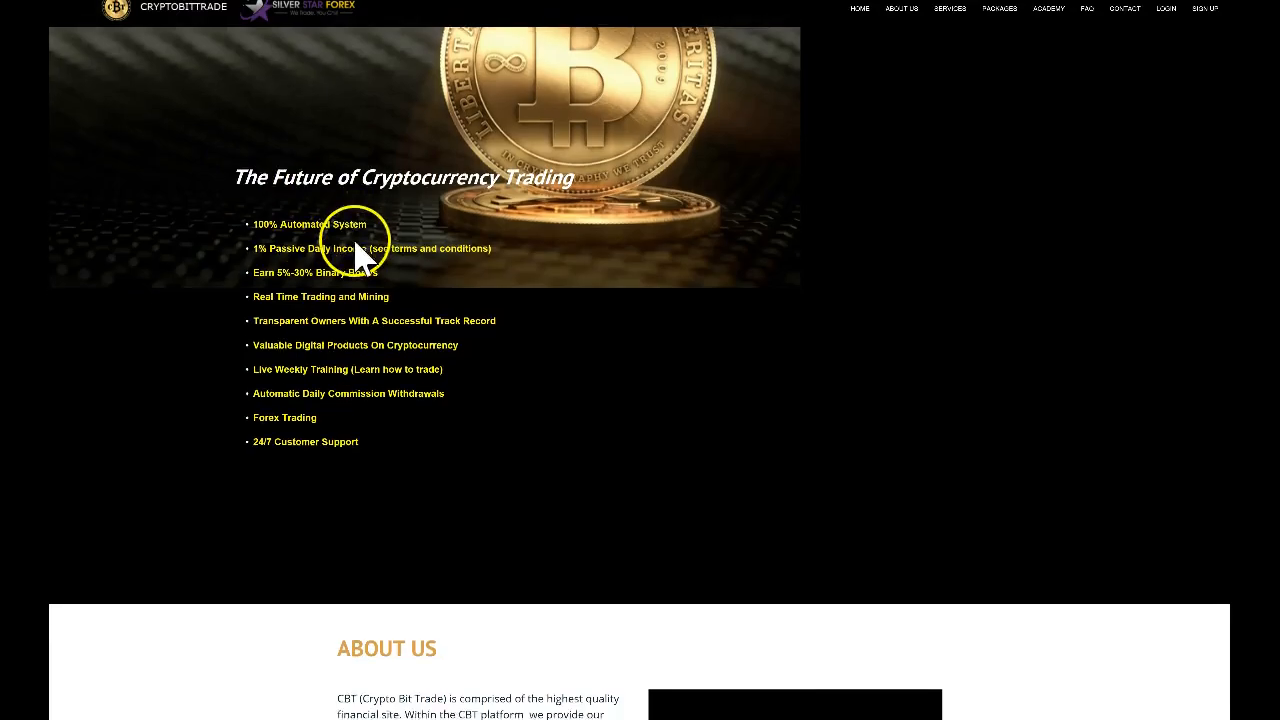
pyautogui.scroll(-4, 323, 245)
pyautogui.scroll(-2, 400, 240)
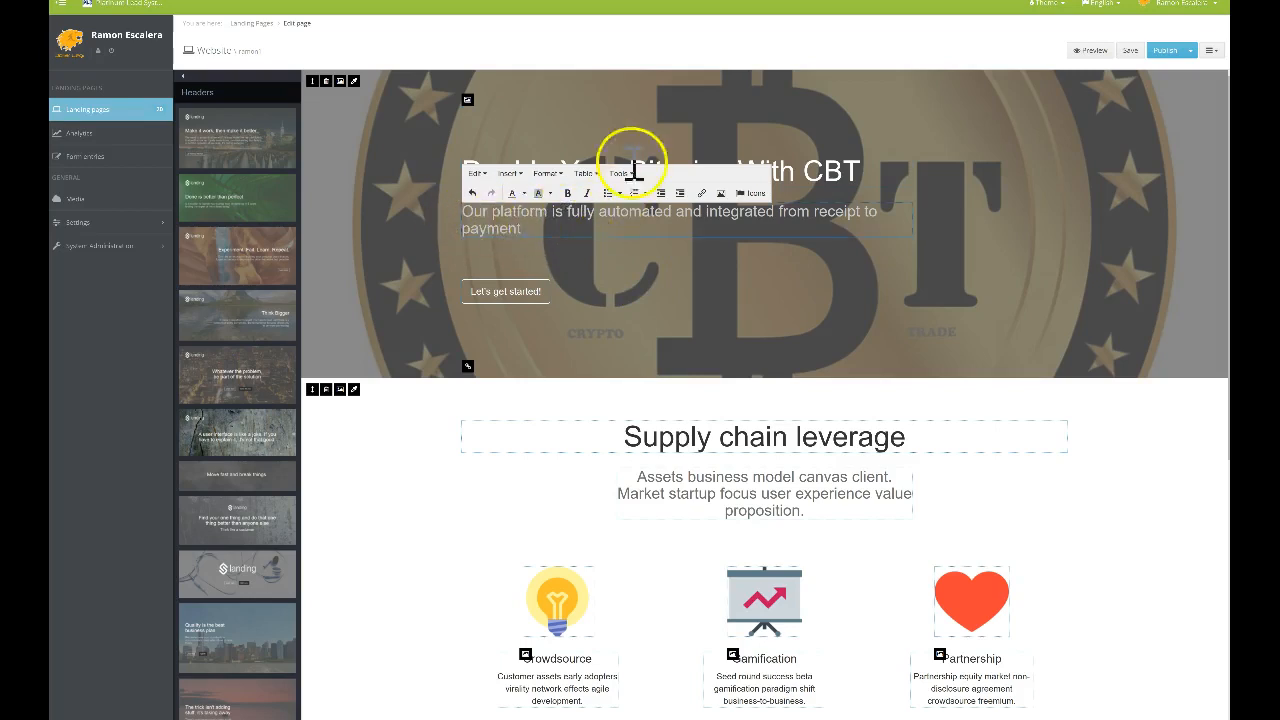
pyautogui.click(633, 130)
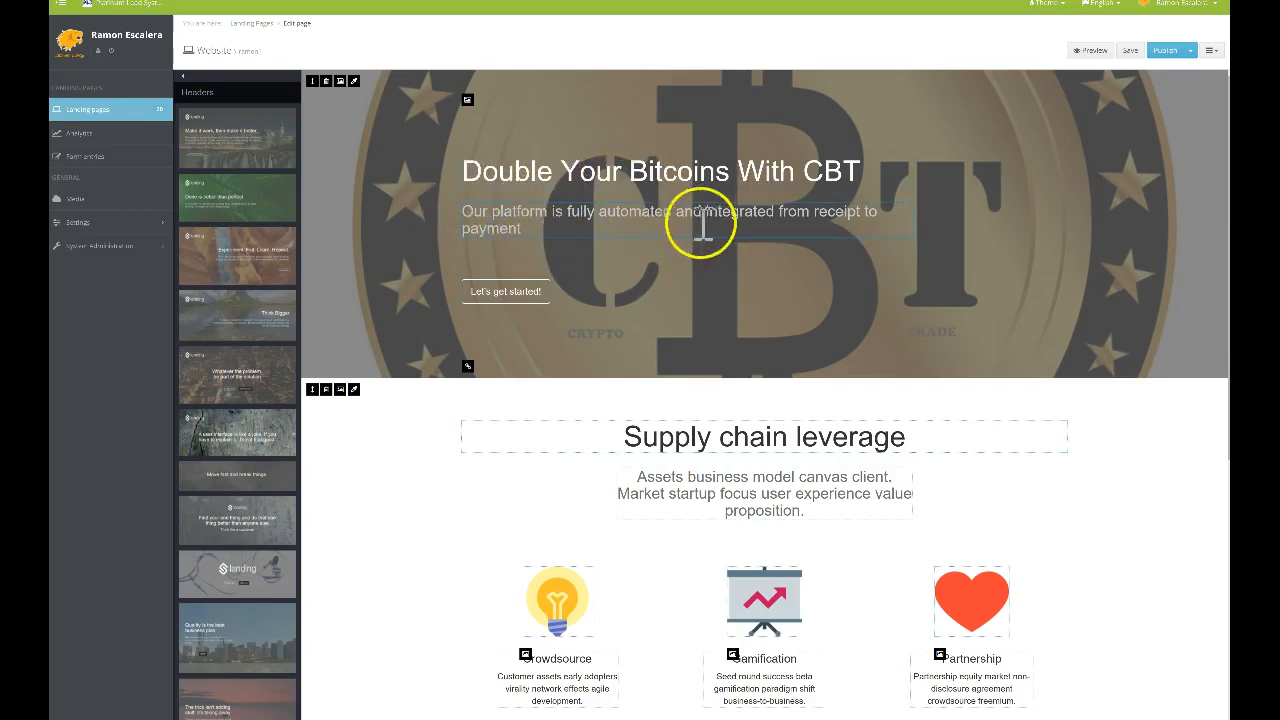
pyautogui.click(527, 229)
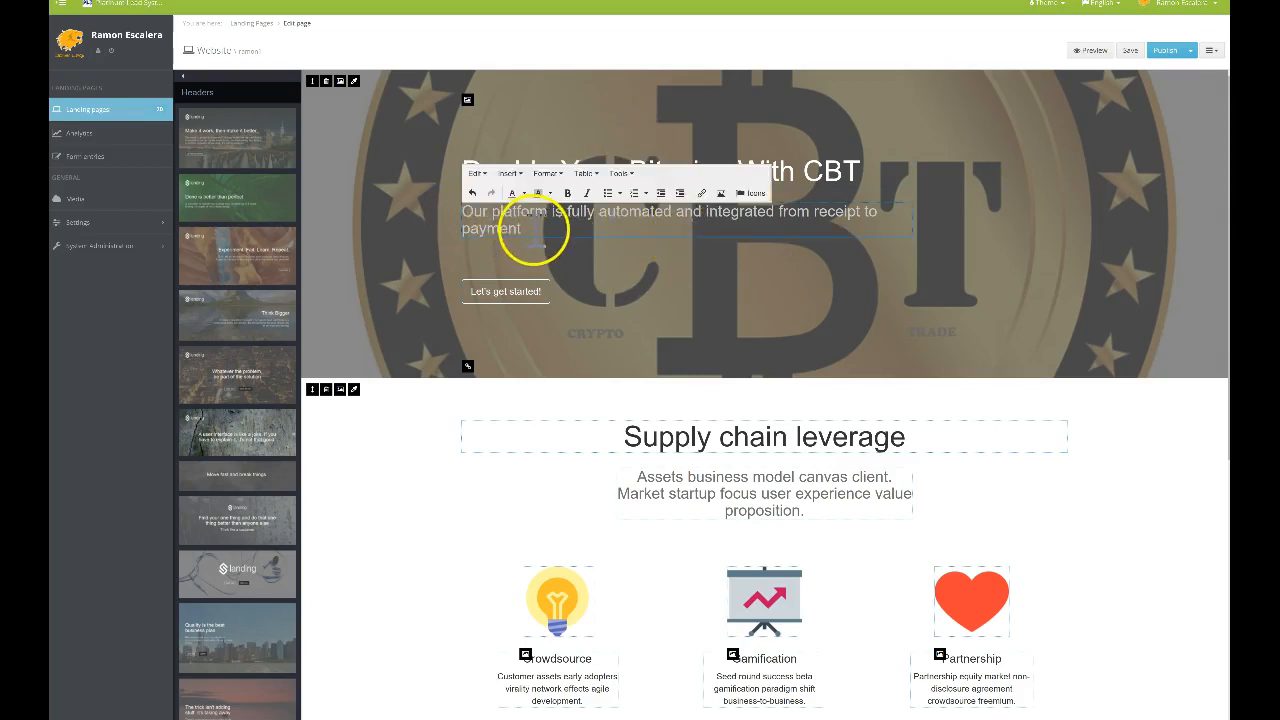
pyautogui.scroll(-3, 534, 234)
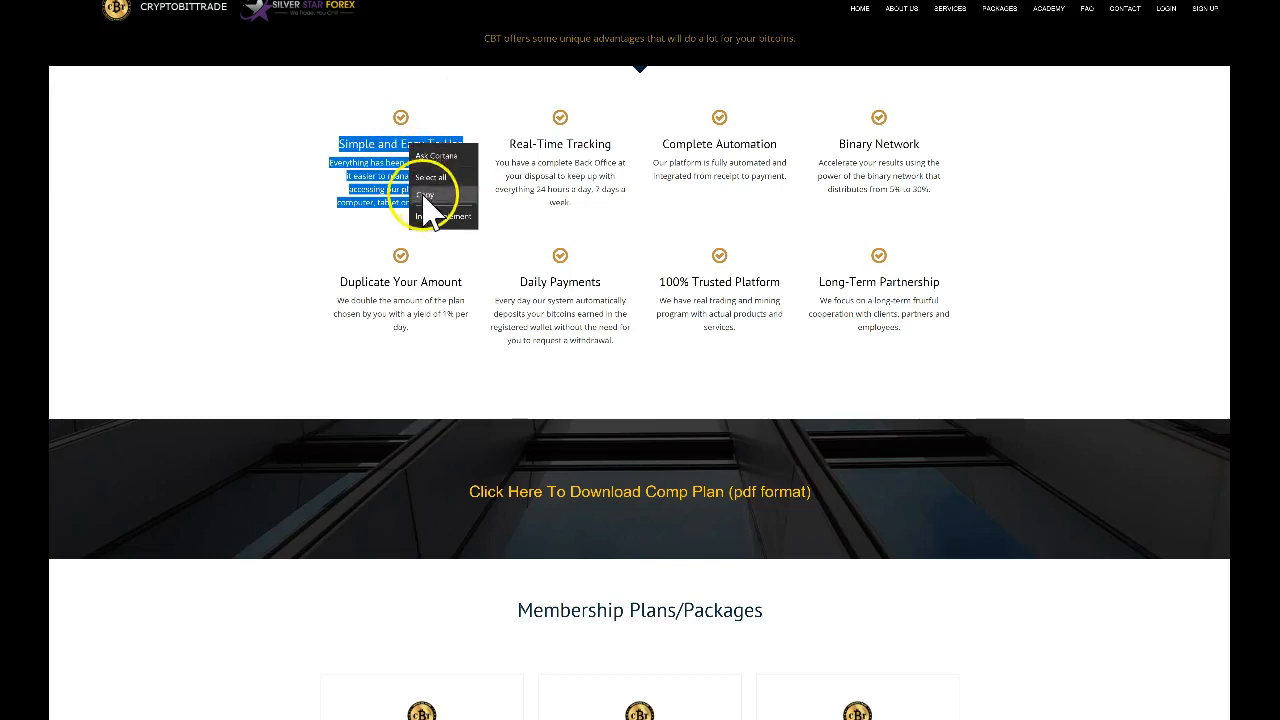
# Put the Simple and Easy To Use feature text on Notepad's empty second line
pyautogui.hotkey('alt', 'Tab')
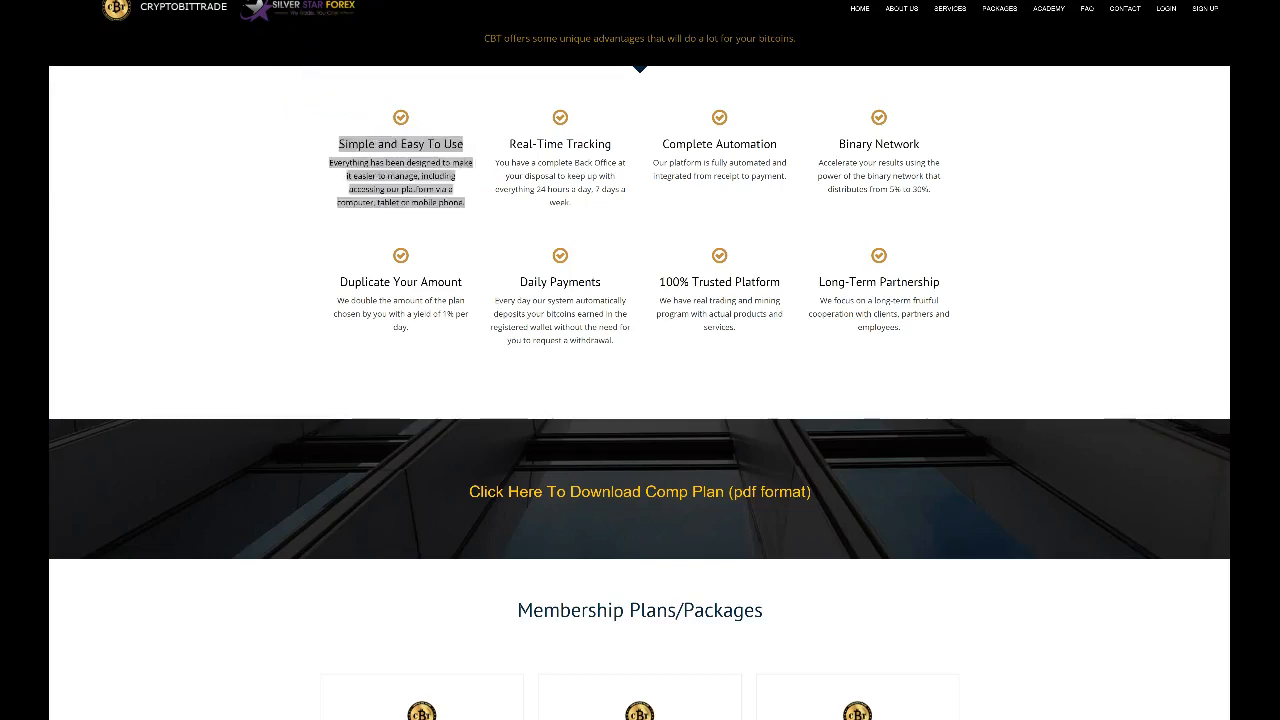
pyautogui.click(225, 75)
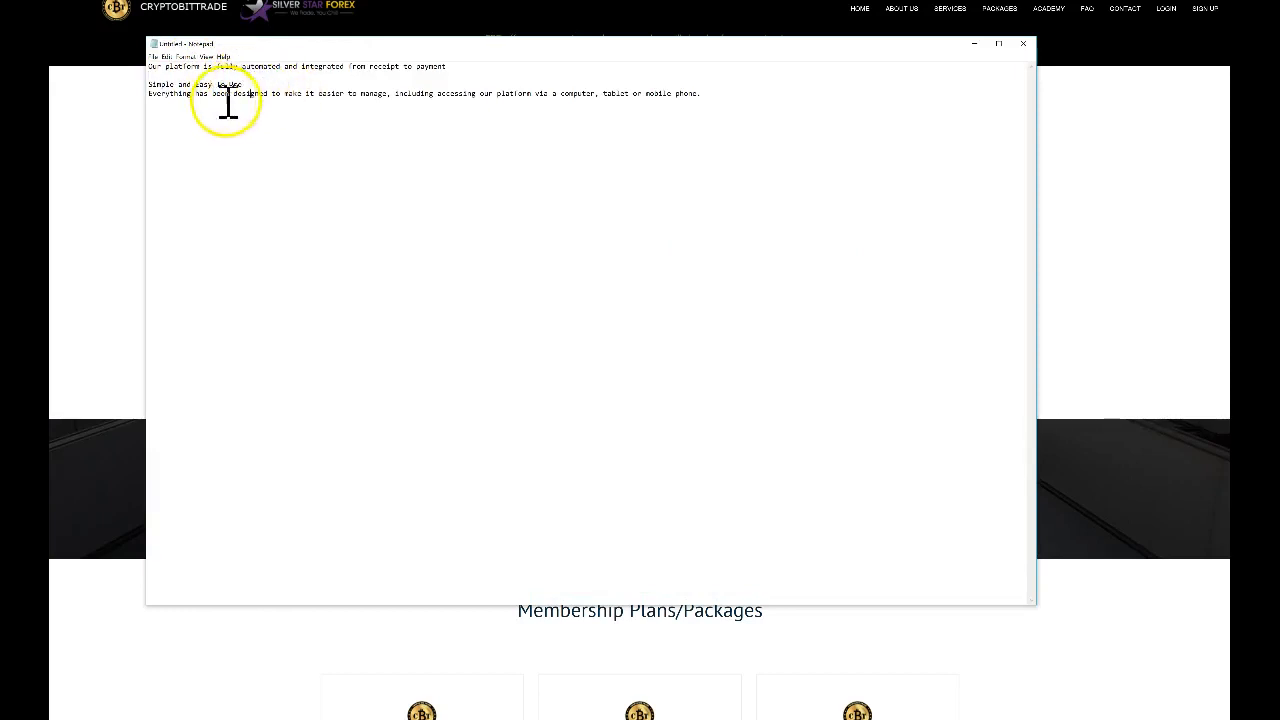
# Select and copy the Simple and Easy To Use heading and description lines
pyautogui.moveTo(709, 99); pyautogui.dragTo(151, 88)
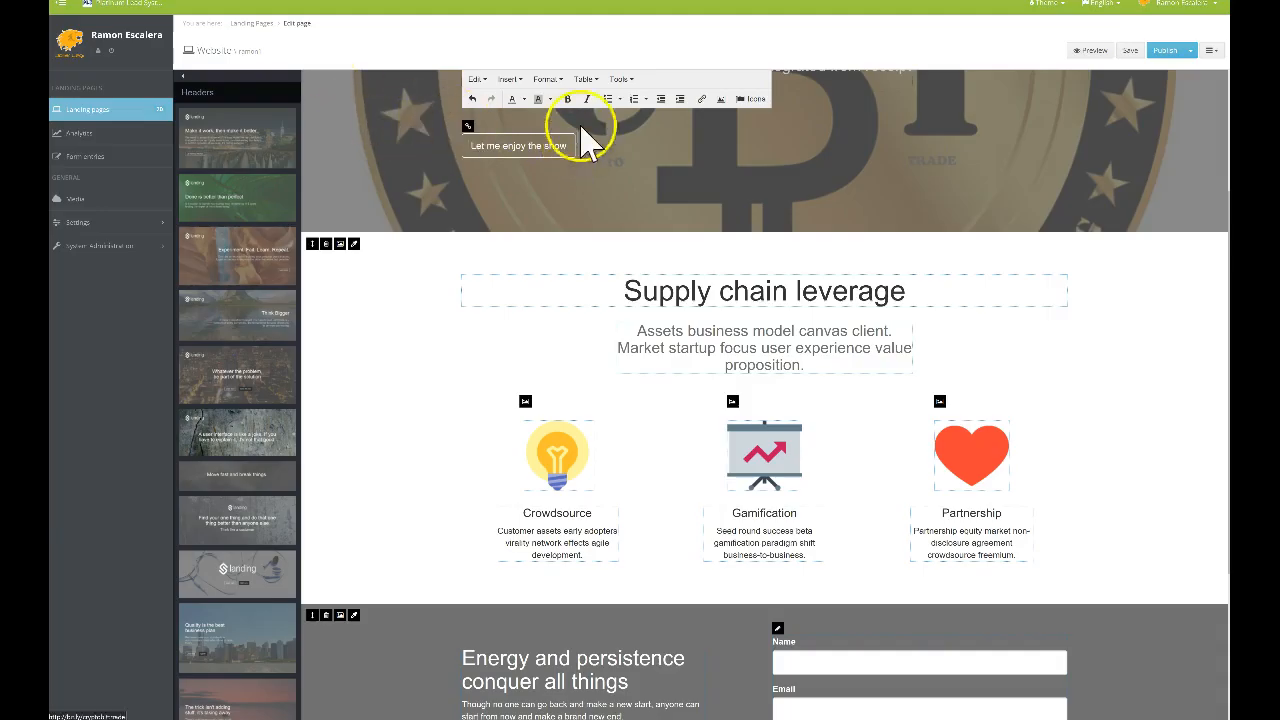
pyautogui.write('Simple and Easy To Use Everything has been designed to make it easier to manage, including accessing our platform via a computer, tablet or mobile phone.')
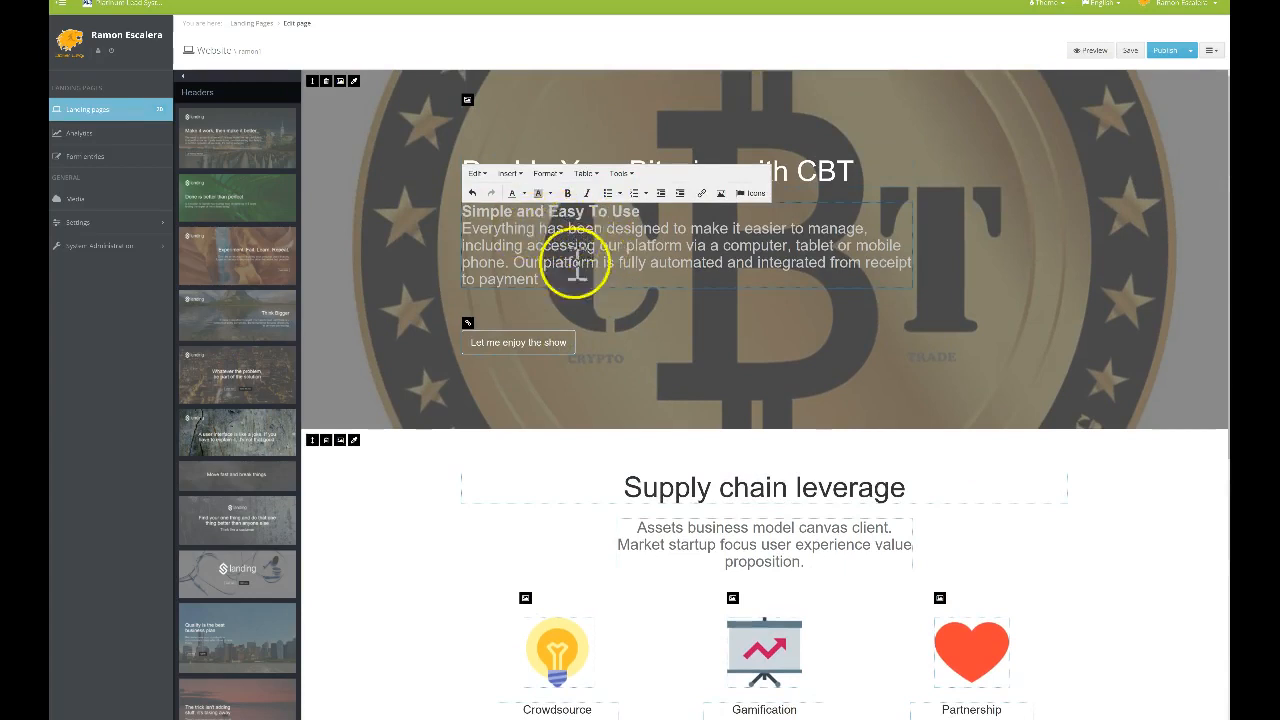
# Close the header paragraph editor, keeping the pasted Simple and Easy To Use text
pyautogui.click(592, 304)
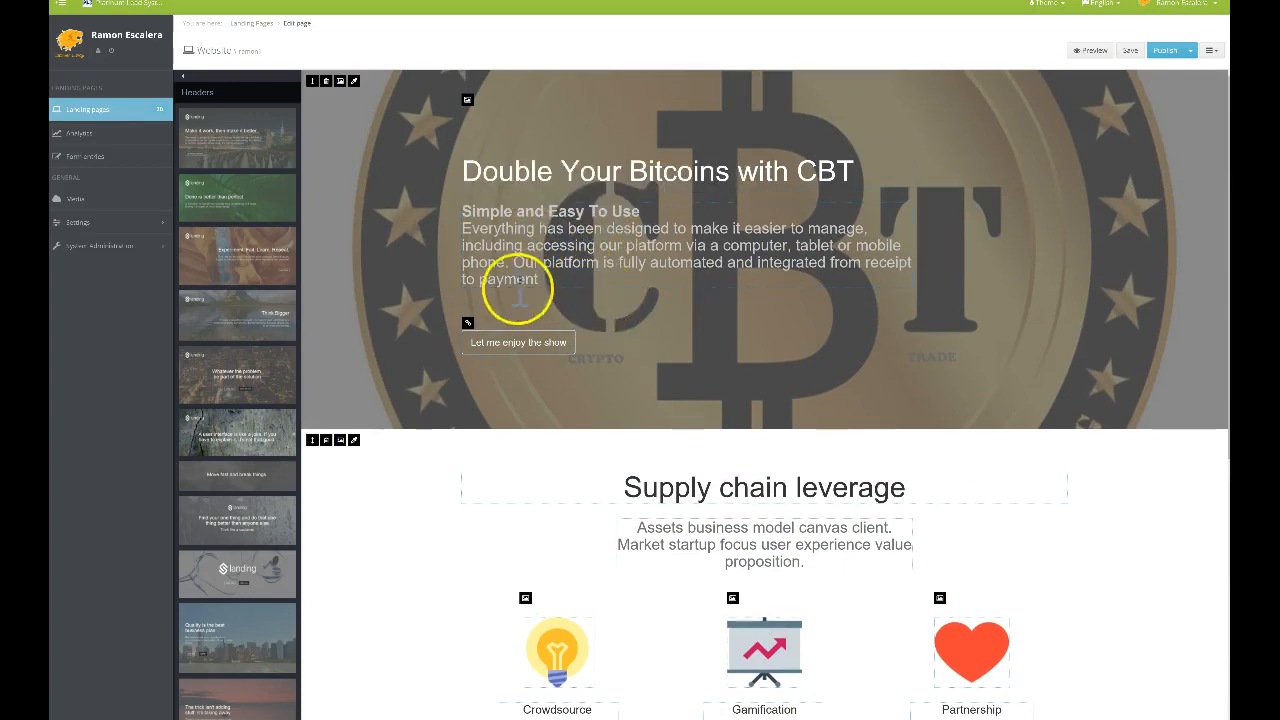
pyautogui.scroll(-1, 570, 310)
pyautogui.scroll(-2, 568, 318)
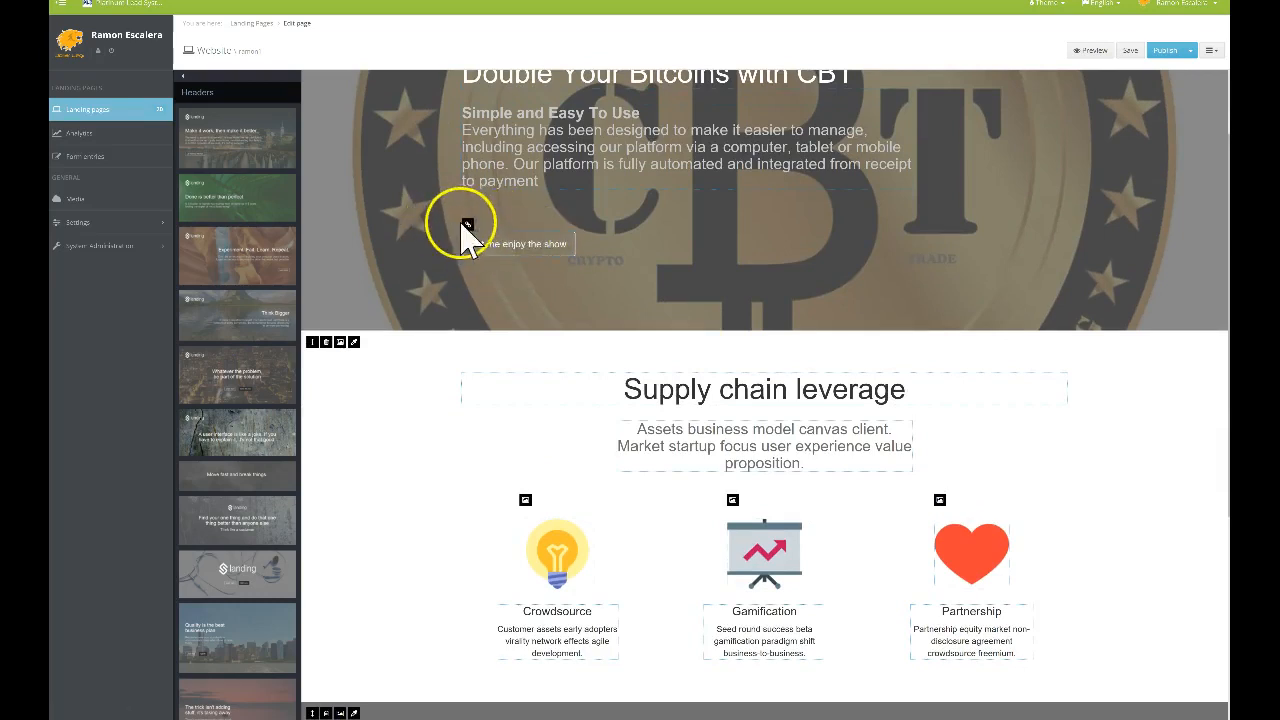
# Change the header button's label from 'me enjoy the show' to 'Let's get you started'
pyautogui.click(468, 226)
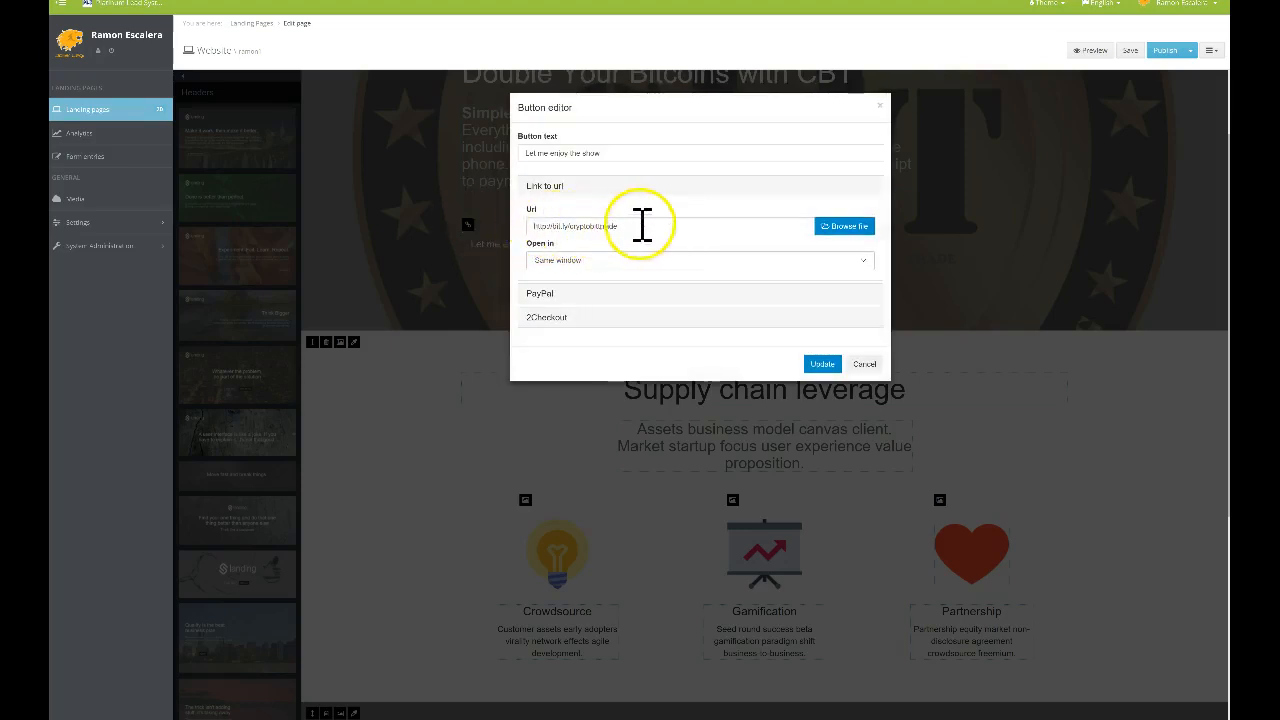
pyautogui.click(585, 154)
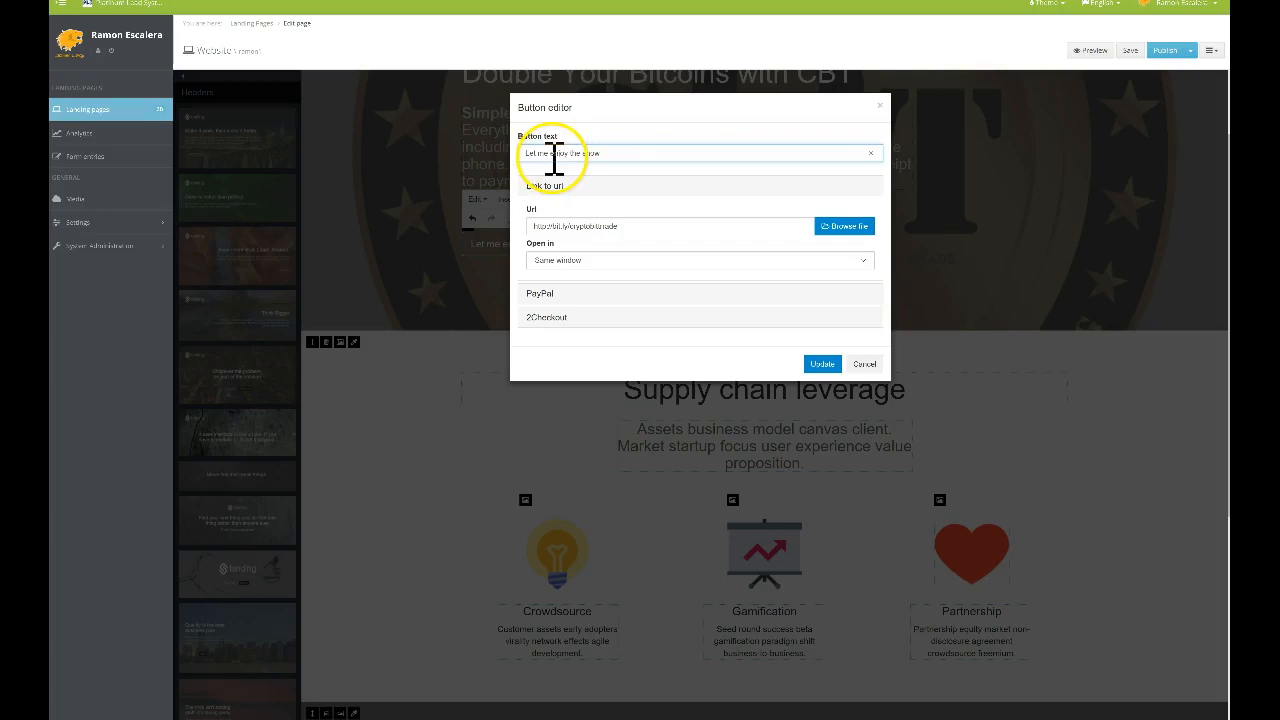
pyautogui.moveTo(614, 152); pyautogui.dragTo(540, 154)
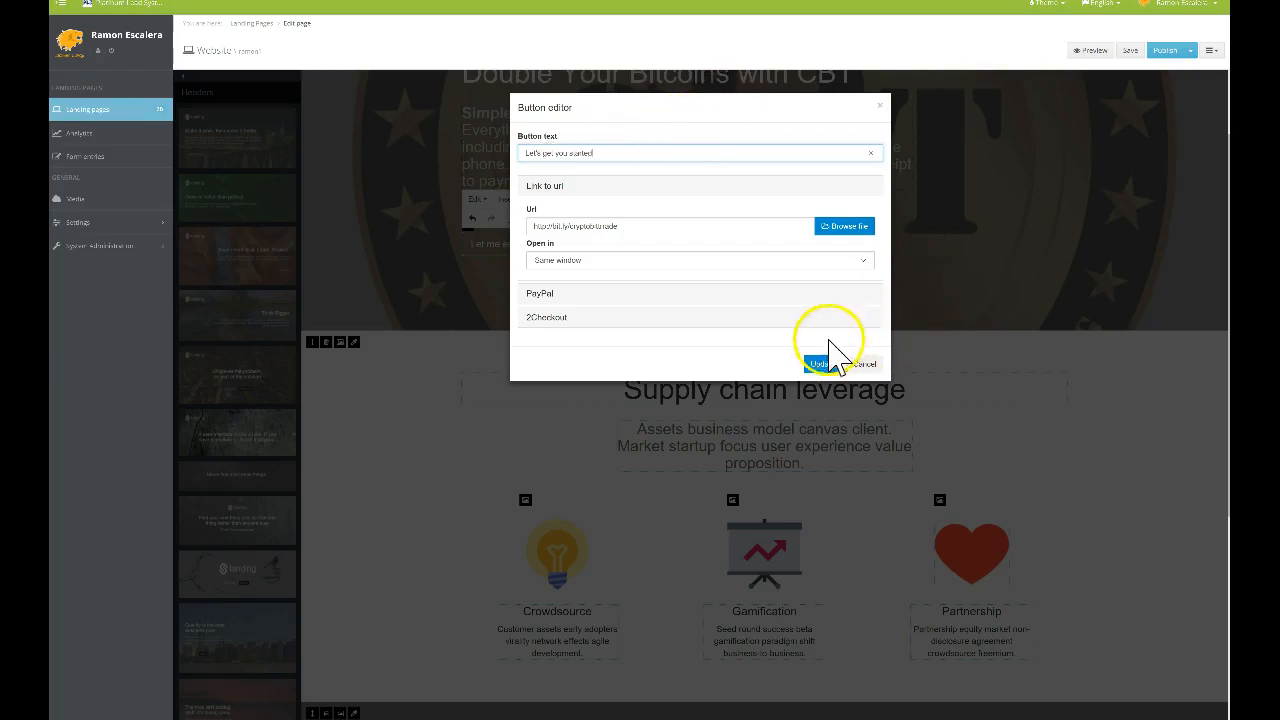
pyautogui.click(822, 366)
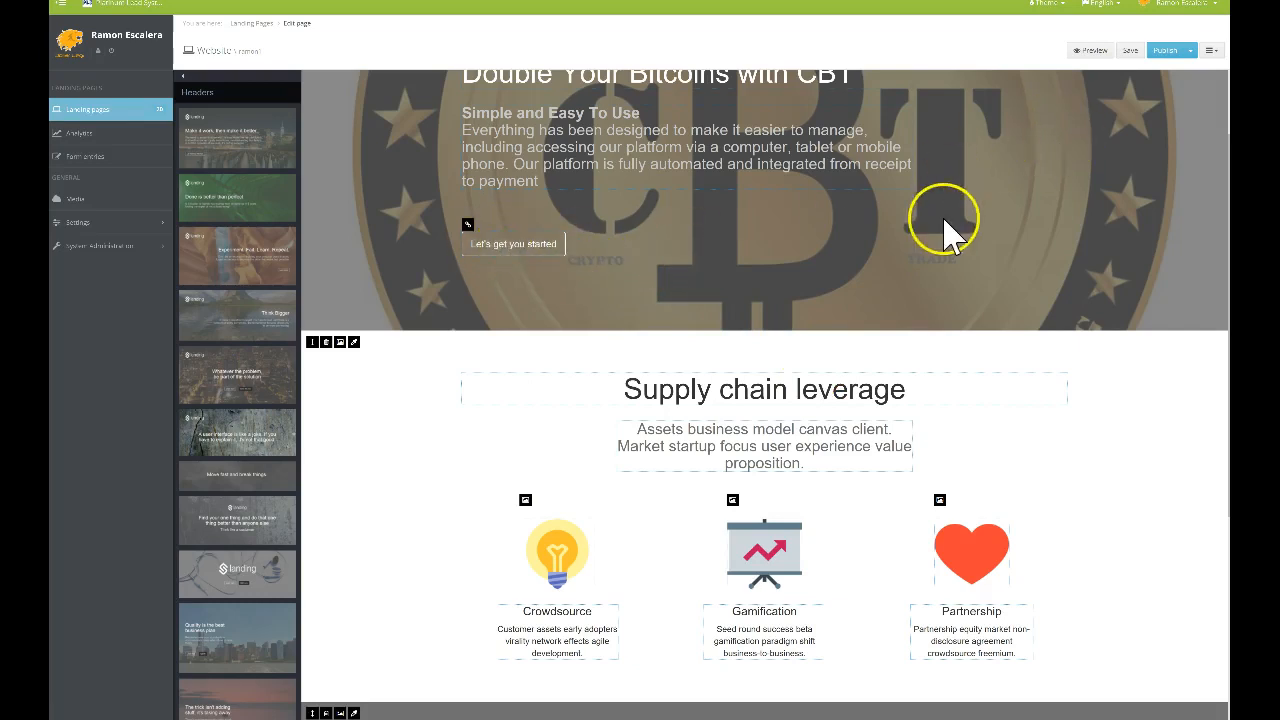
pyautogui.scroll(2, 943, 223)
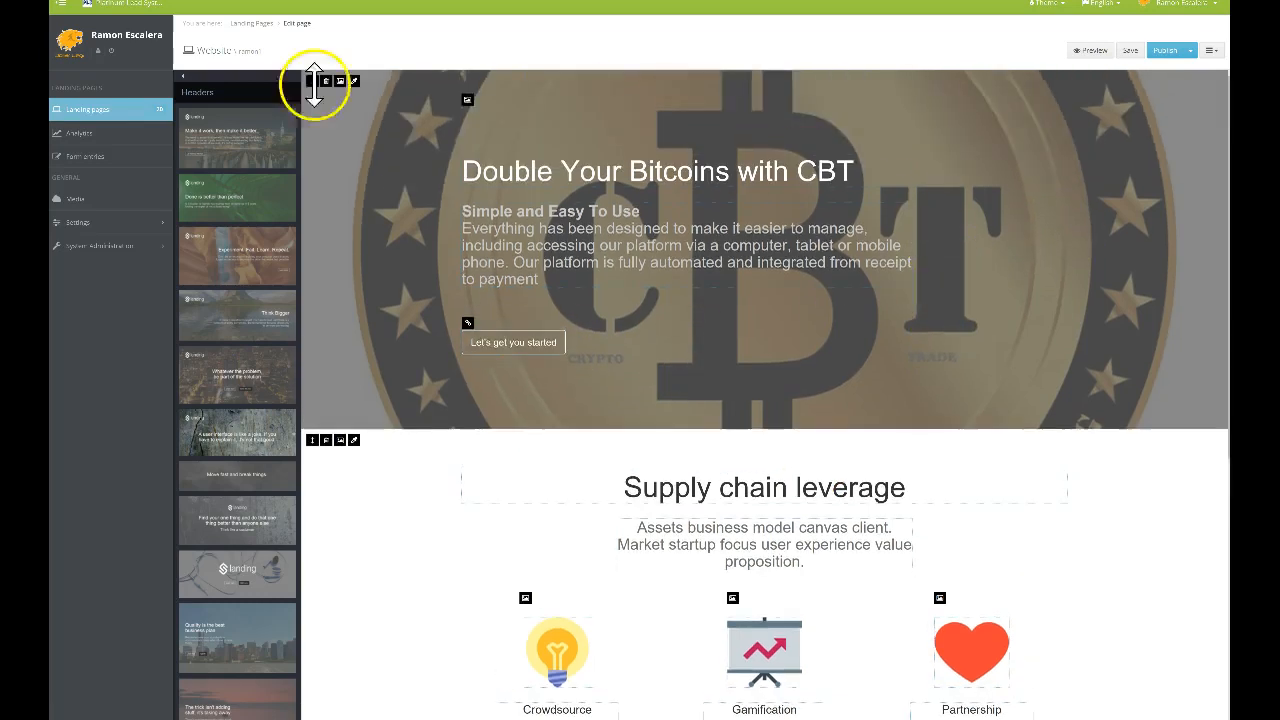
pyautogui.click(1090, 50)
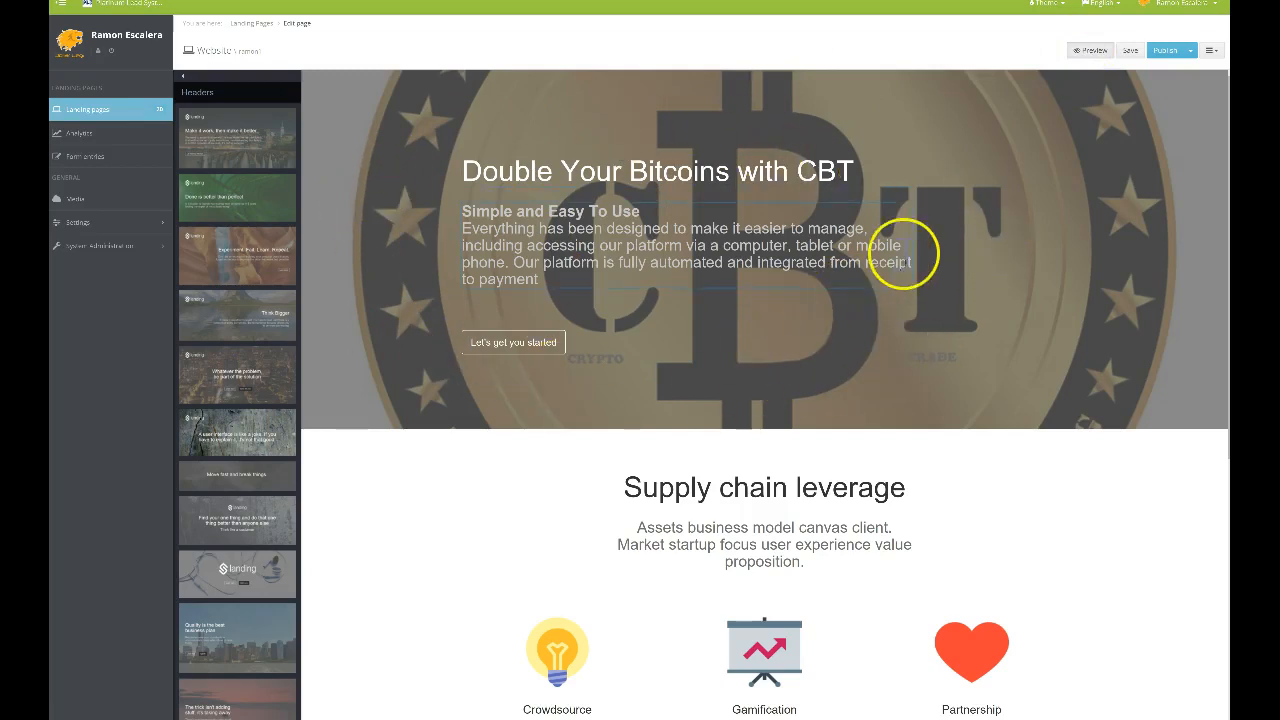
pyautogui.scroll(-1, 695, 225)
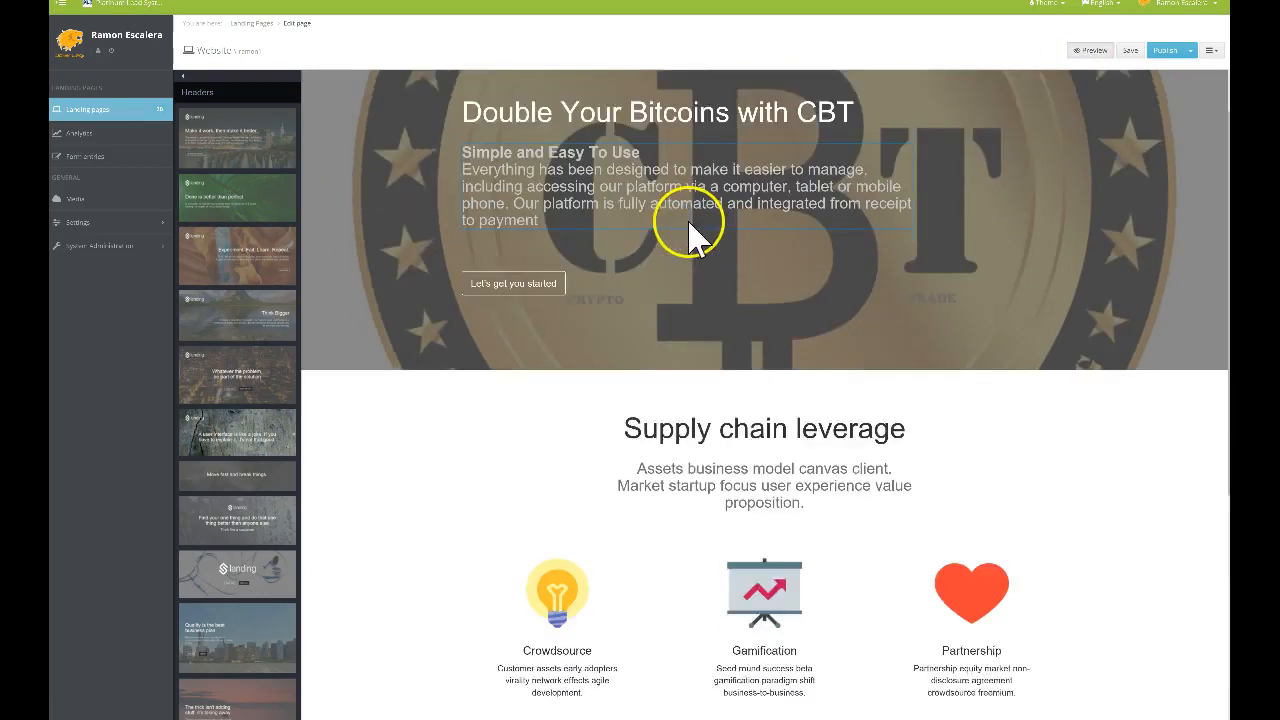
pyautogui.scroll(1, 645, 218)
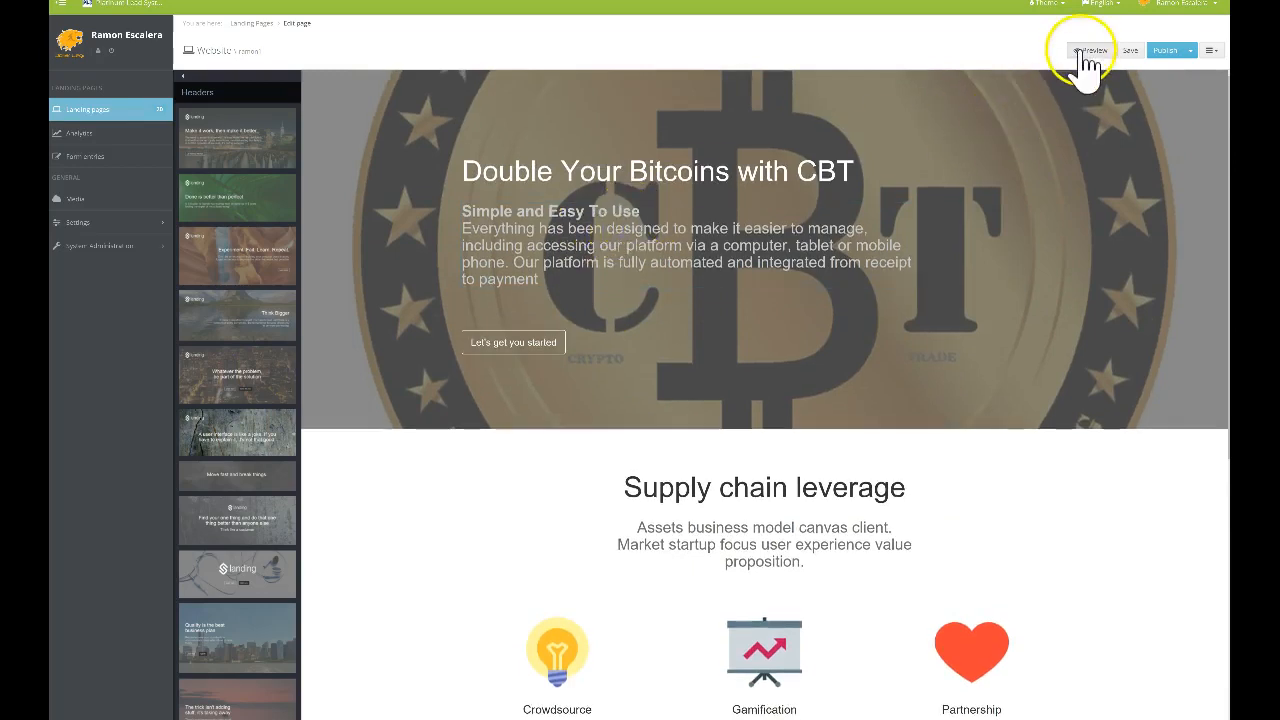
pyautogui.click(1088, 52)
pyautogui.click(494, 212)
# Make the 'Simple and Easy To Use' subheading text orange
pyautogui.doubleClick(470, 211)
pyautogui.click(650, 214)
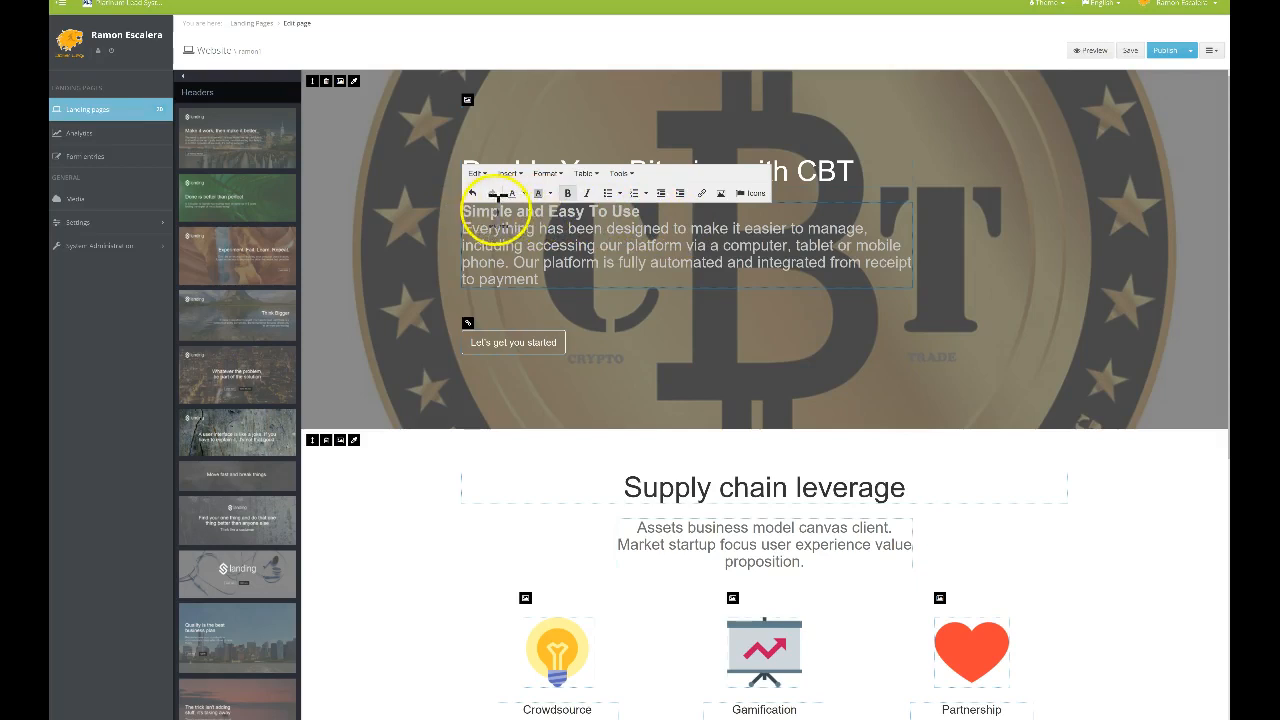
pyautogui.tripleClick(465, 211)
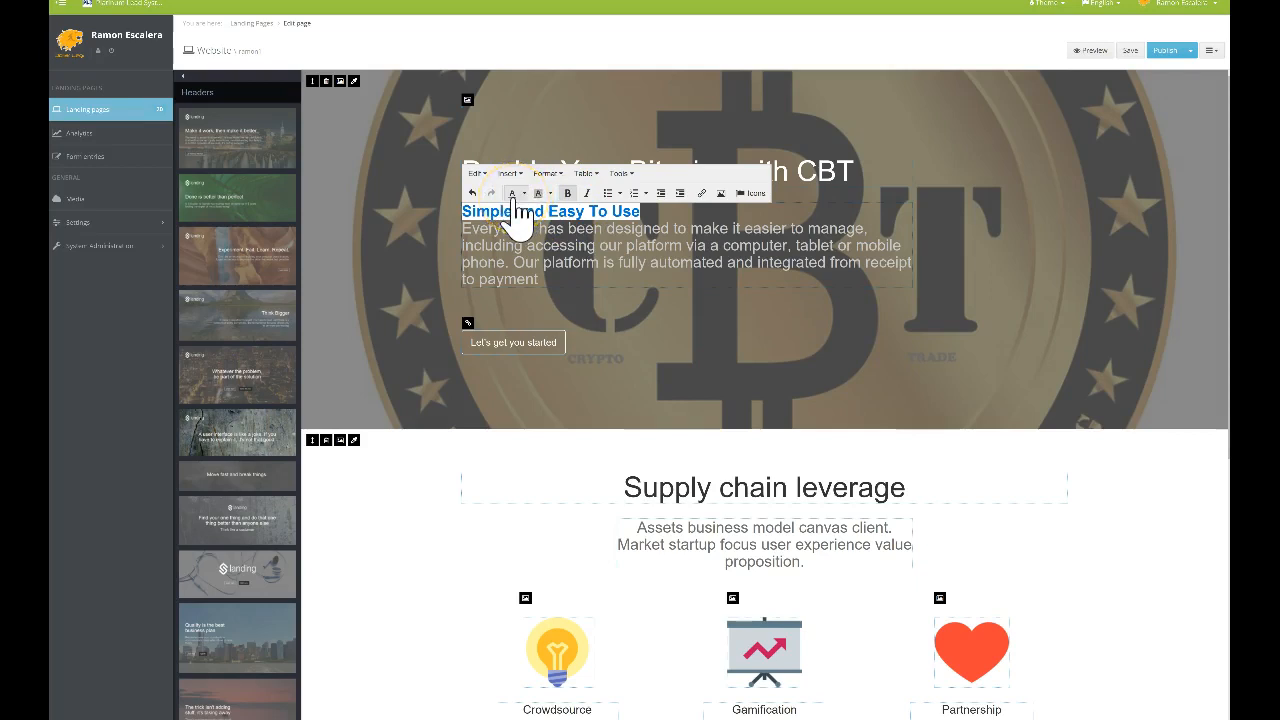
pyautogui.click(523, 195)
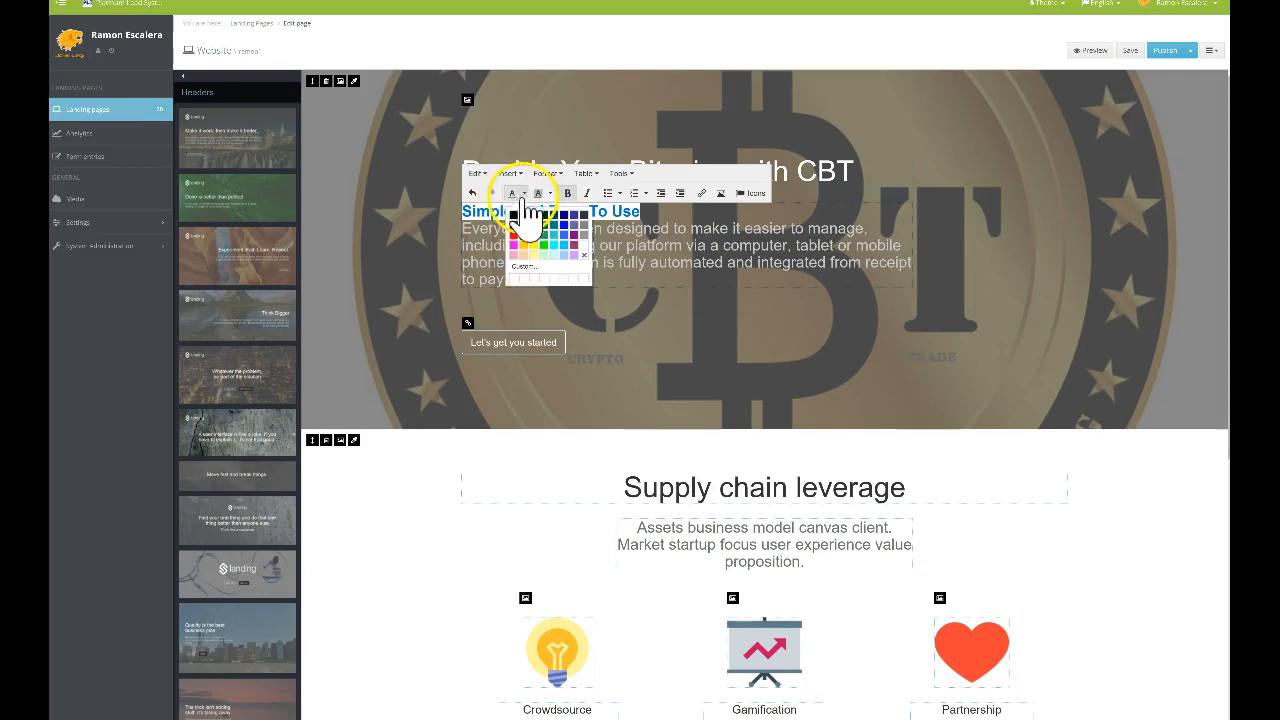
pyautogui.click(525, 236)
pyautogui.click(742, 300)
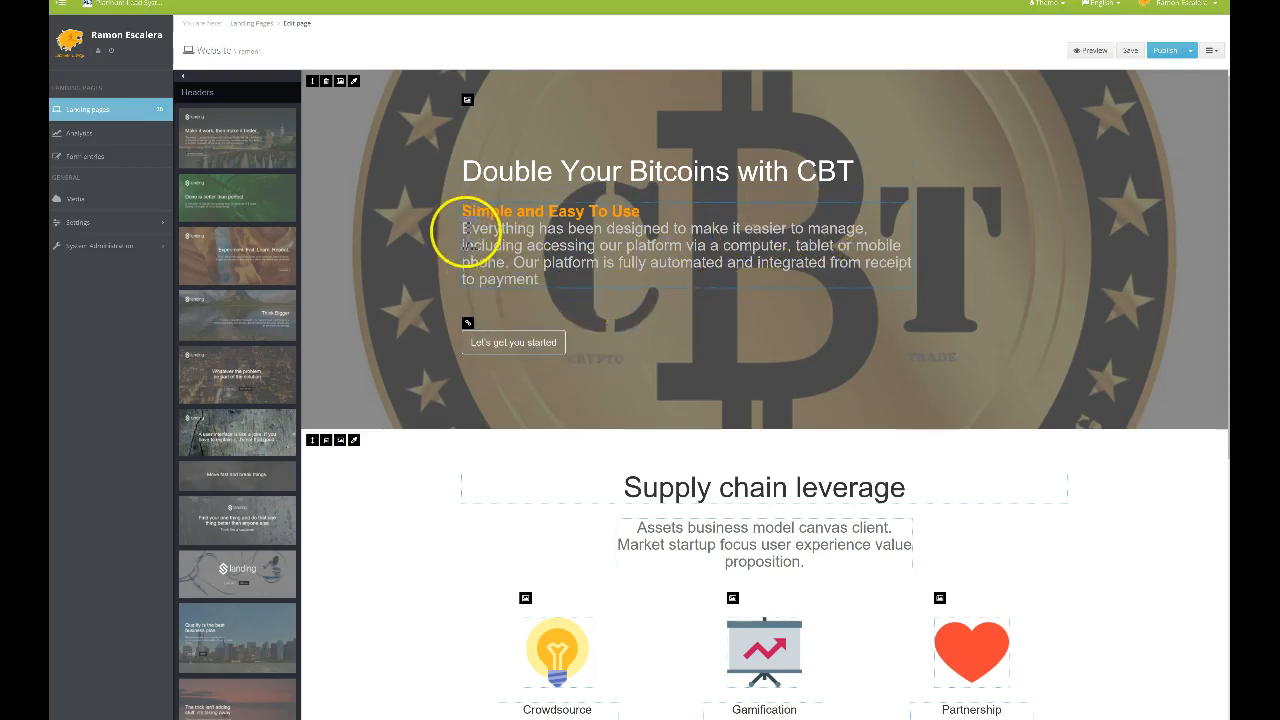
# Try a white background highlight on the header description paragraph, then clear it
pyautogui.moveTo(463, 228); pyautogui.dragTo(578, 292)
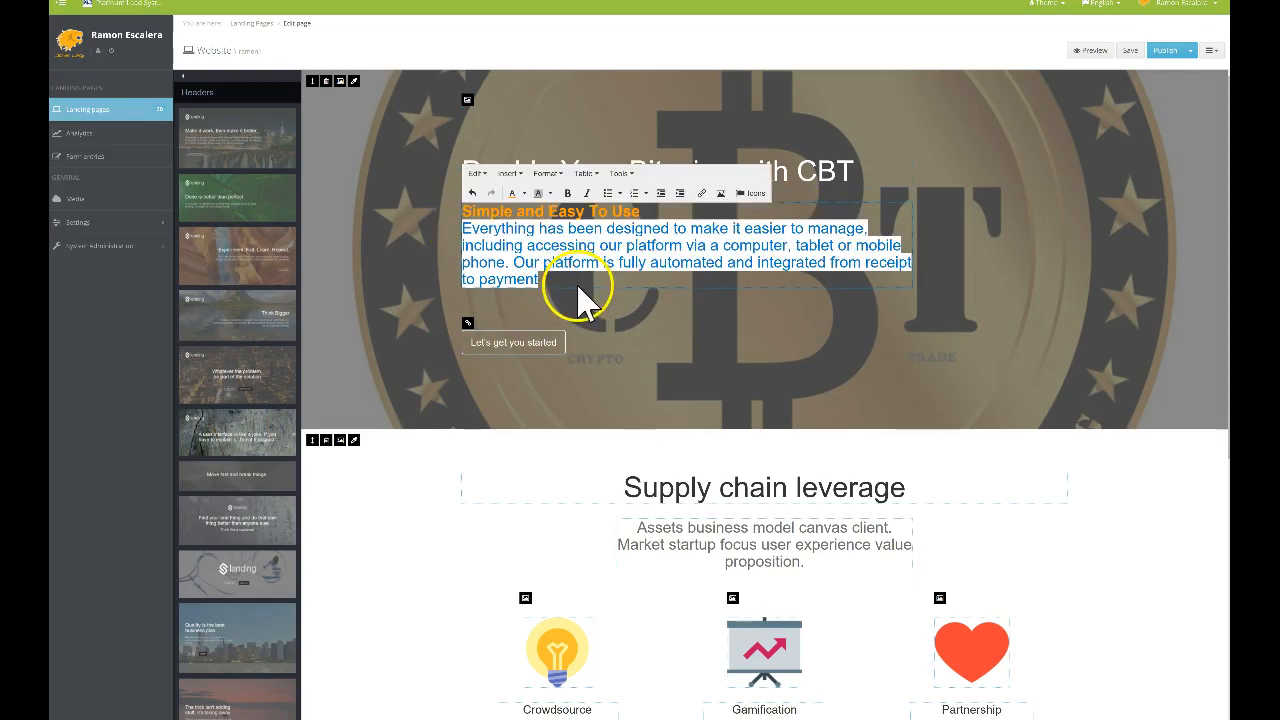
pyautogui.click(549, 194)
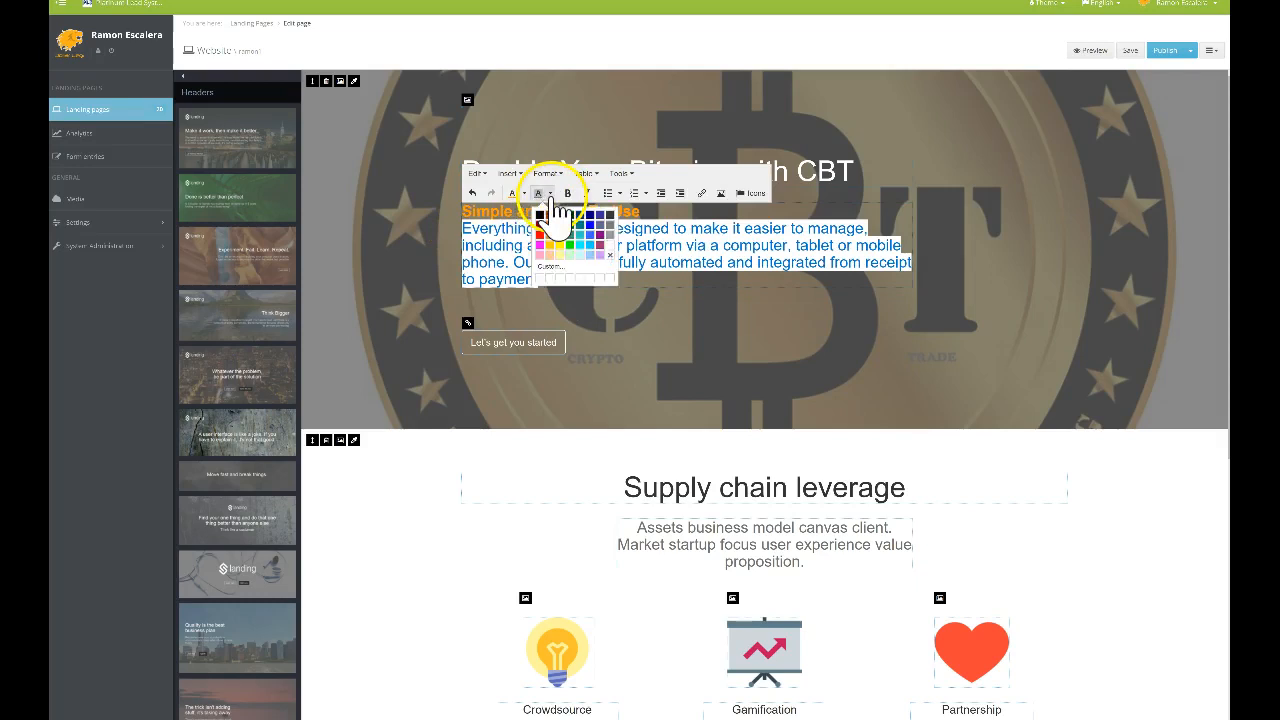
pyautogui.click(608, 255)
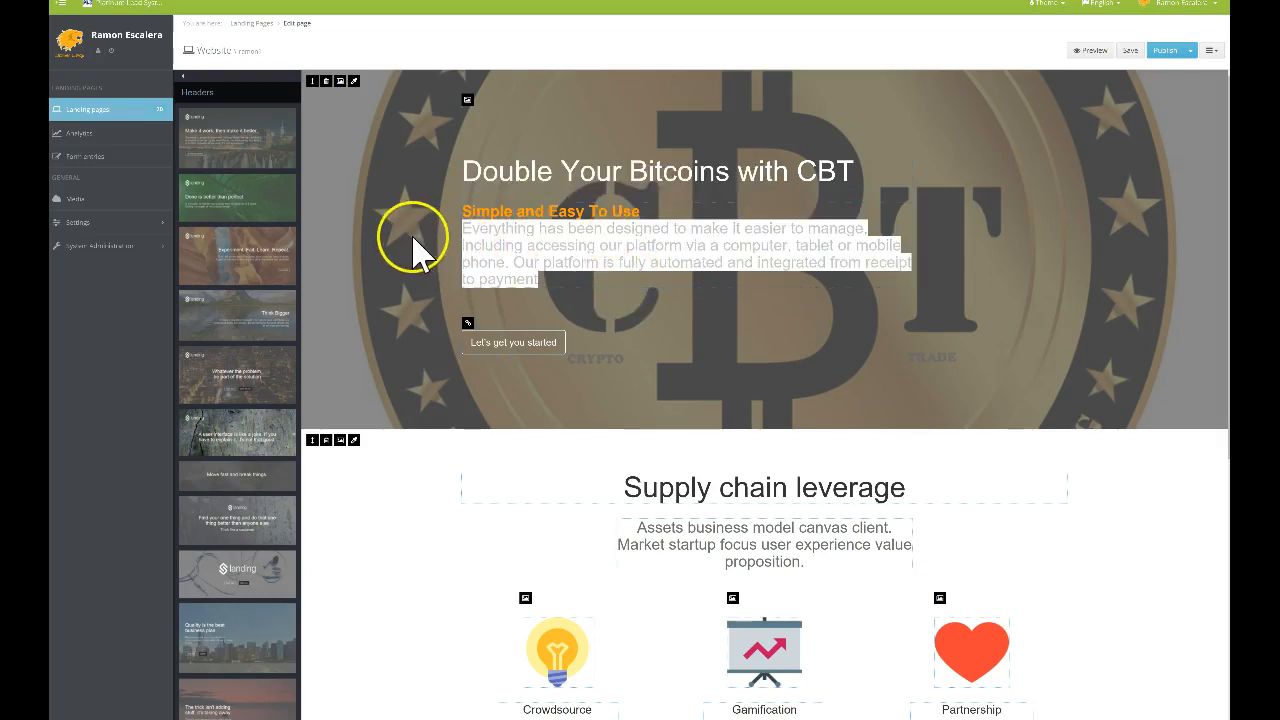
pyautogui.click(598, 157)
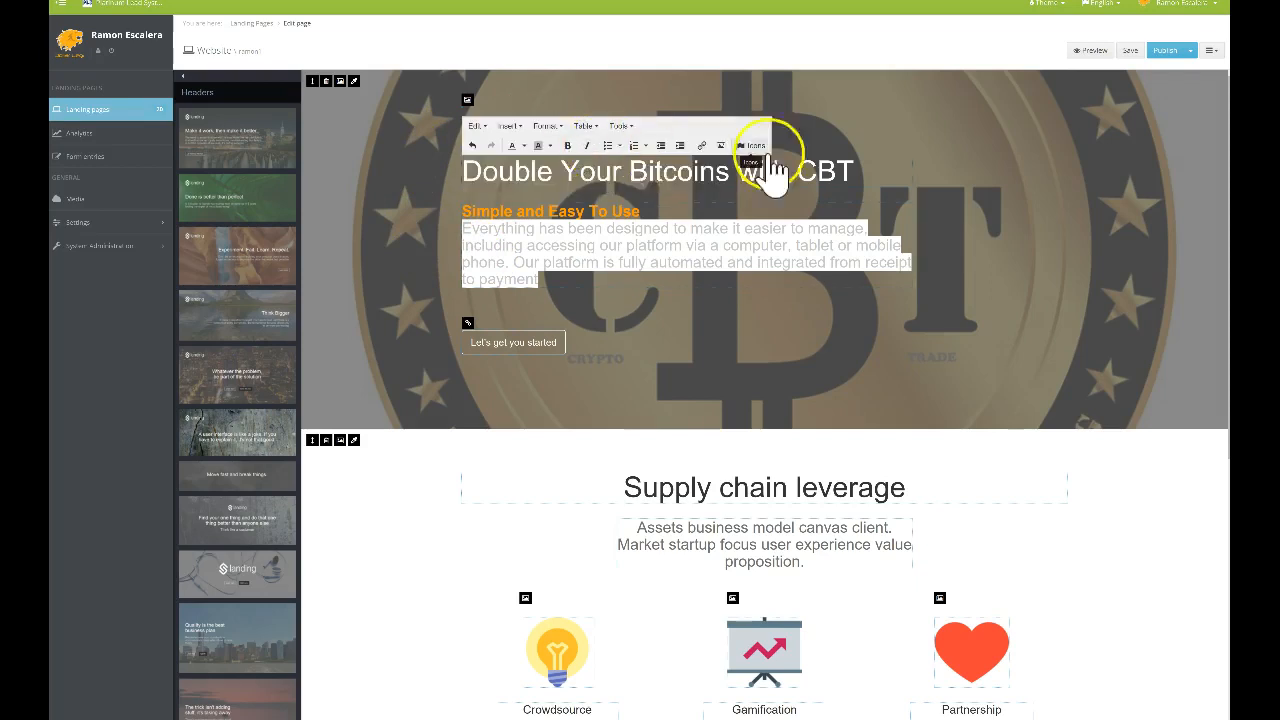
pyautogui.click(643, 280)
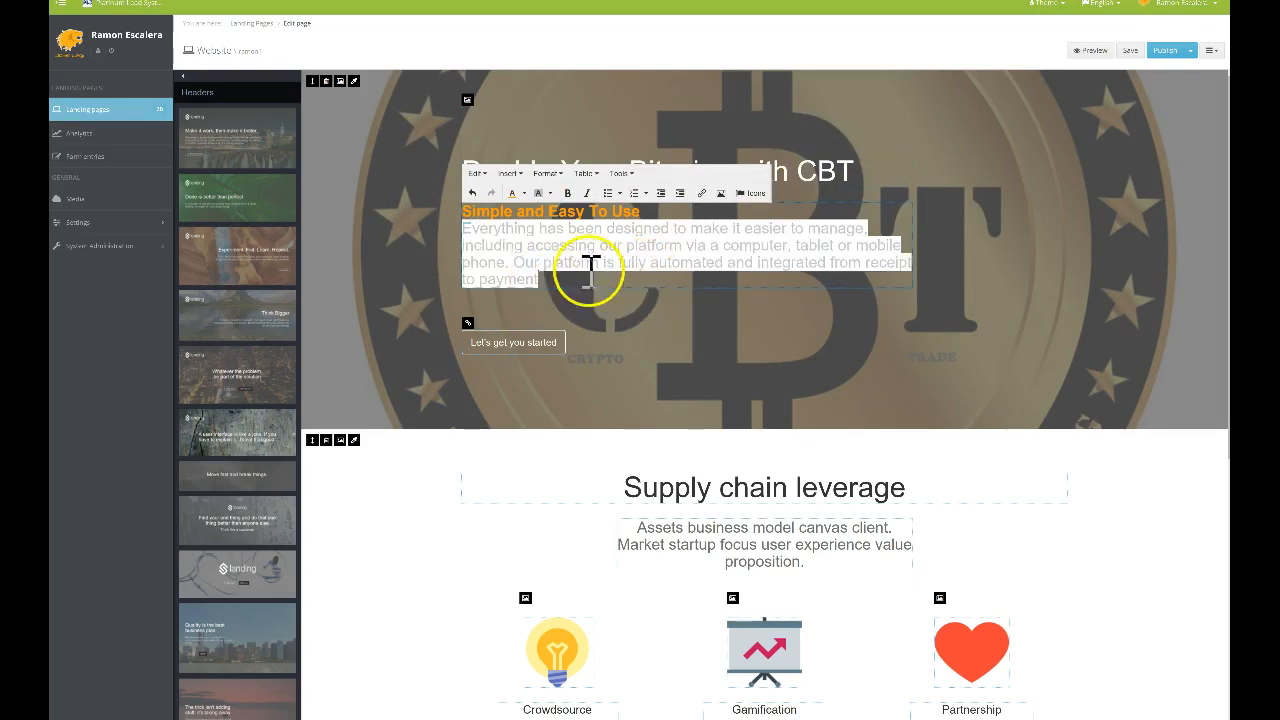
pyautogui.click(549, 193)
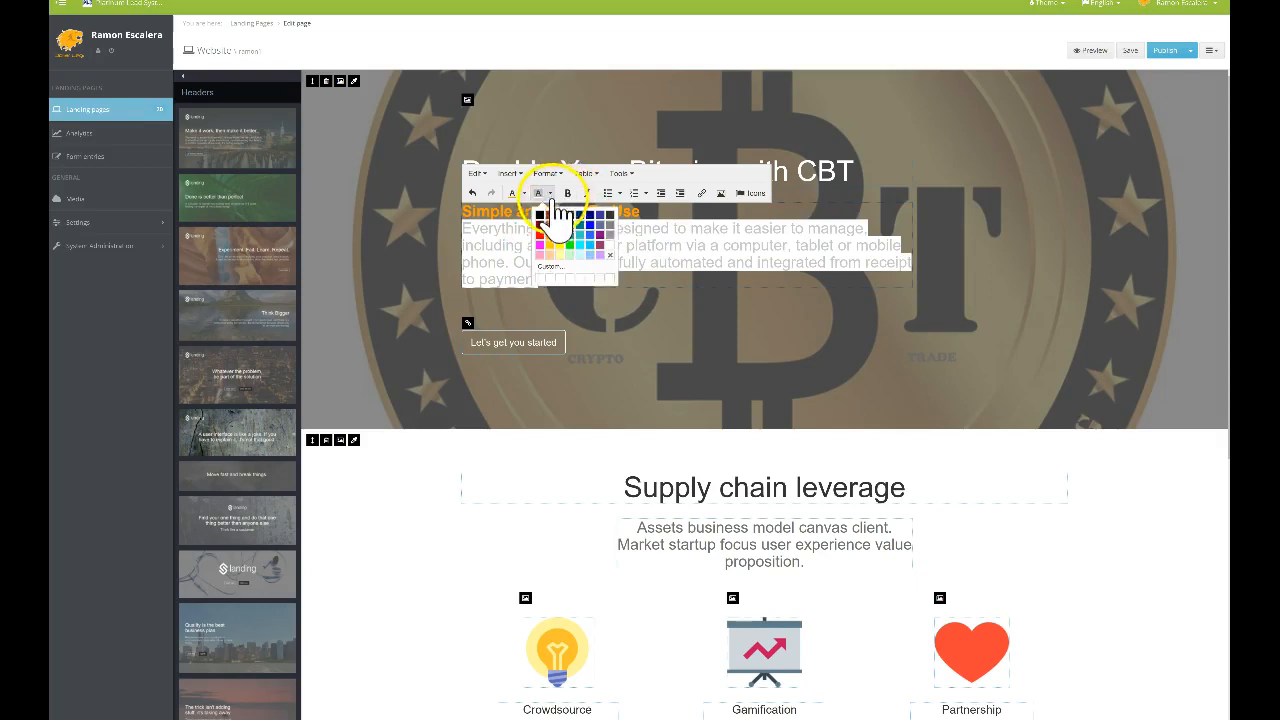
pyautogui.click(610, 258)
pyautogui.click(571, 277)
# Set the header description paragraph's text colour to white
pyautogui.moveTo(571, 277); pyautogui.dragTo(462, 226)
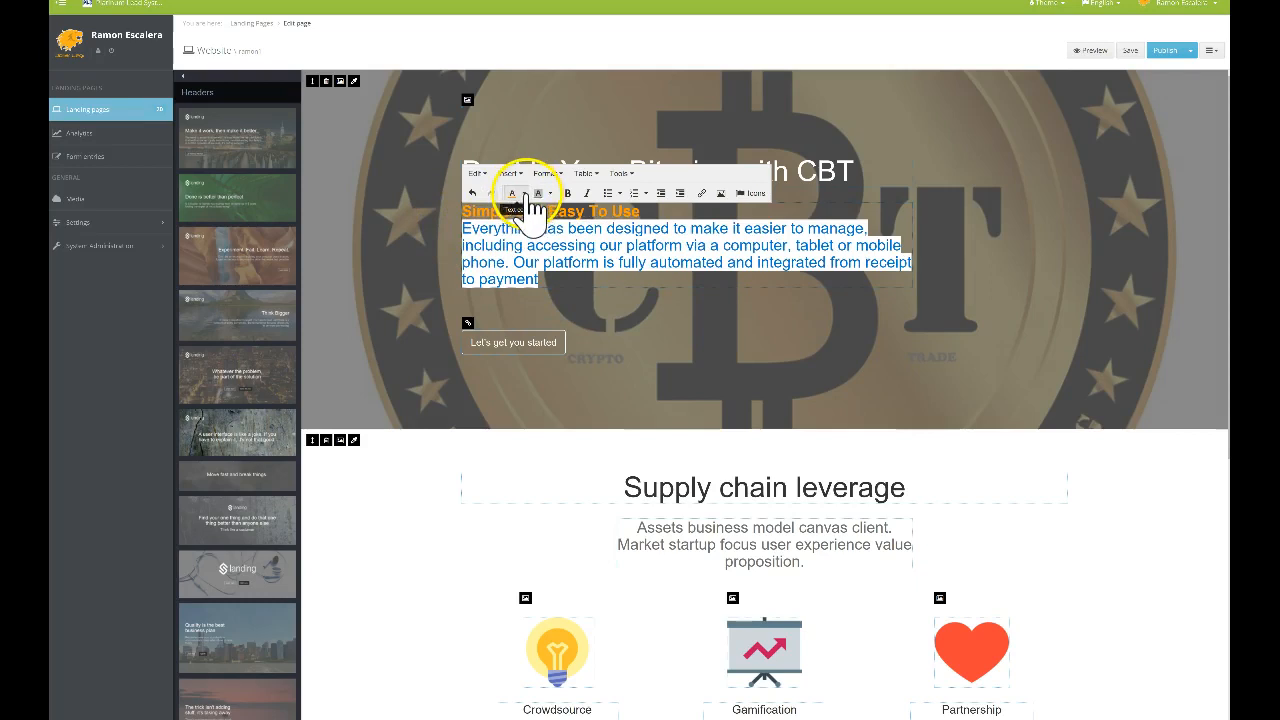
pyautogui.click(524, 194)
pyautogui.click(584, 250)
pyautogui.click(591, 302)
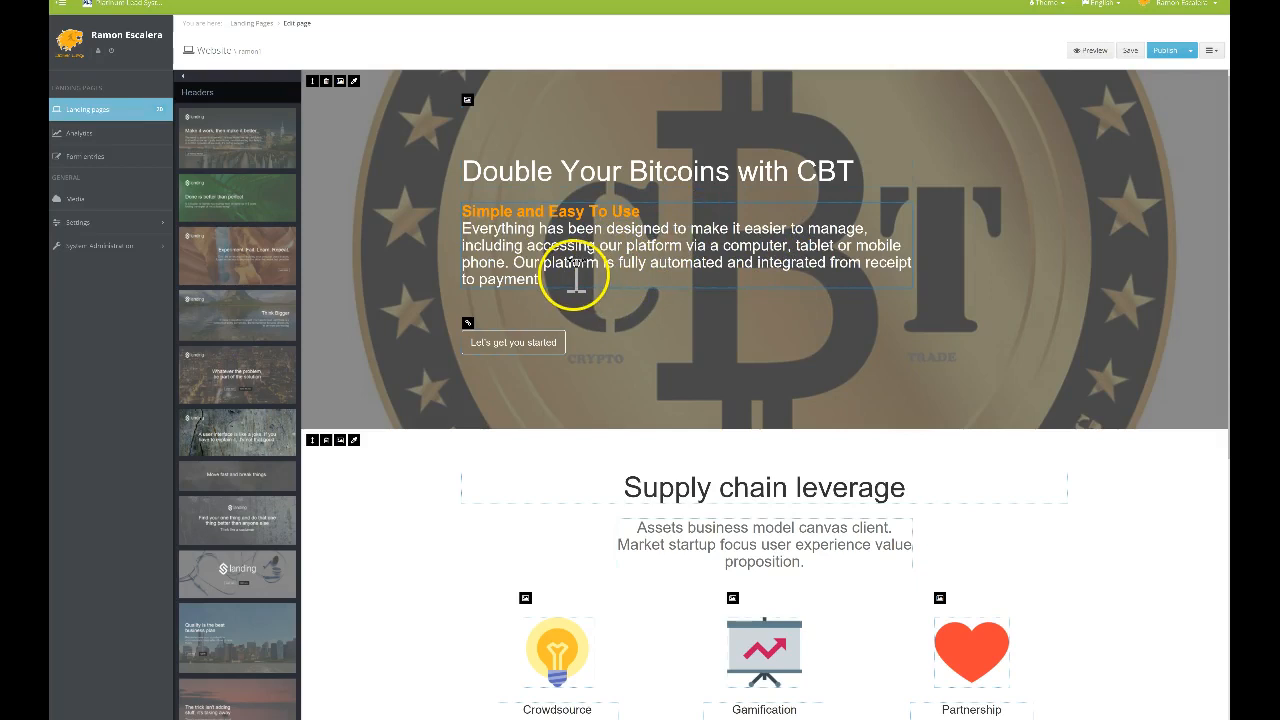
pyautogui.click(570, 278)
pyautogui.click(603, 298)
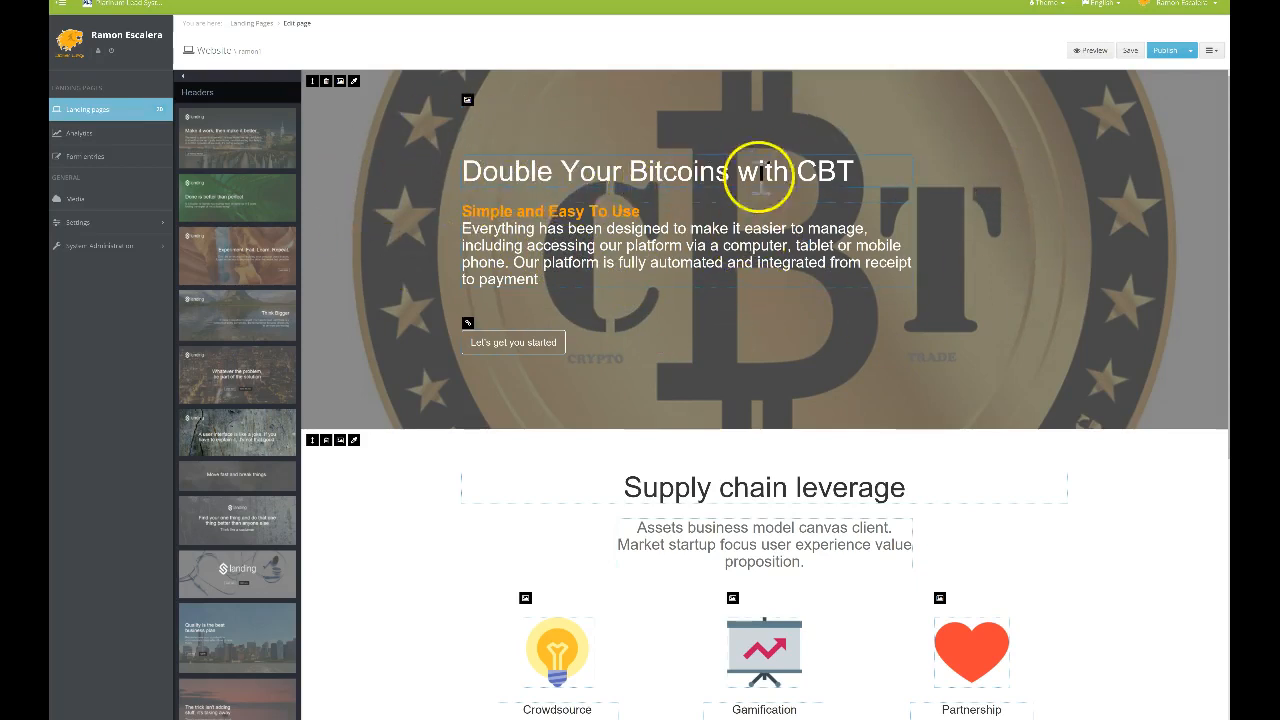
# Delete the 'Energy and persistence conquer all things' sign-up form block
pyautogui.scroll(-1, 677, 337)
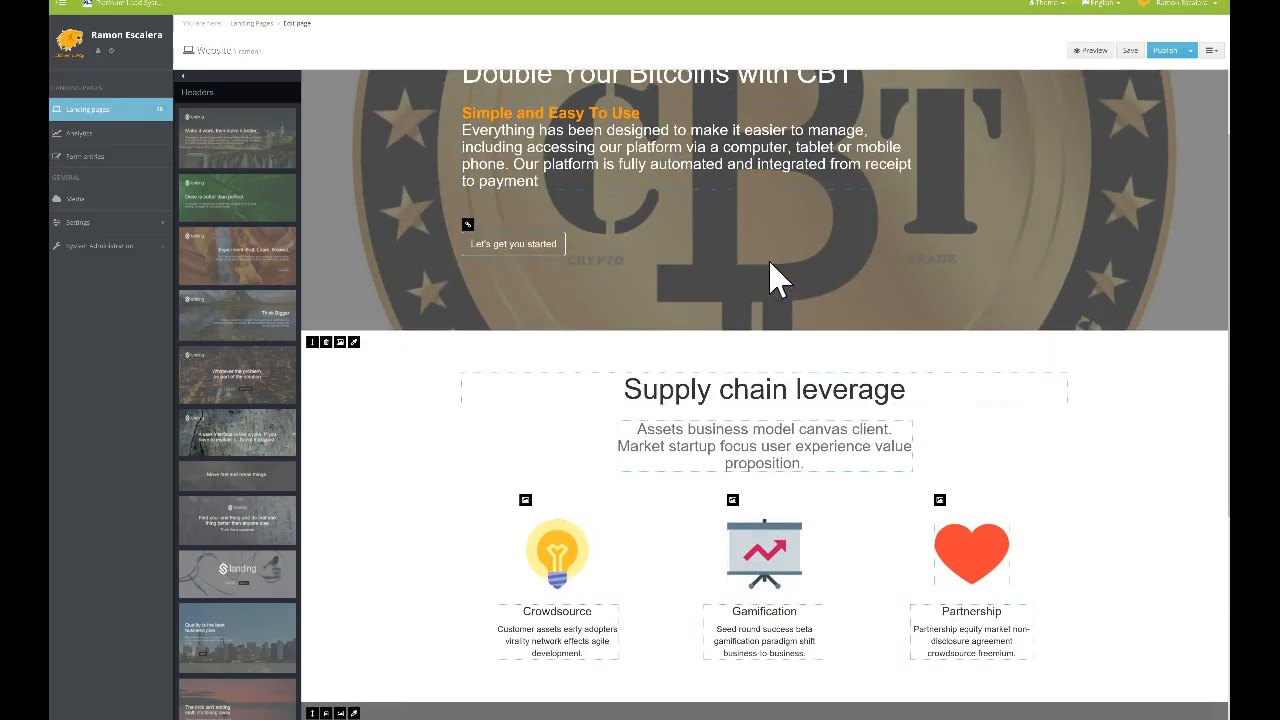
pyautogui.scroll(-2, 738, 240)
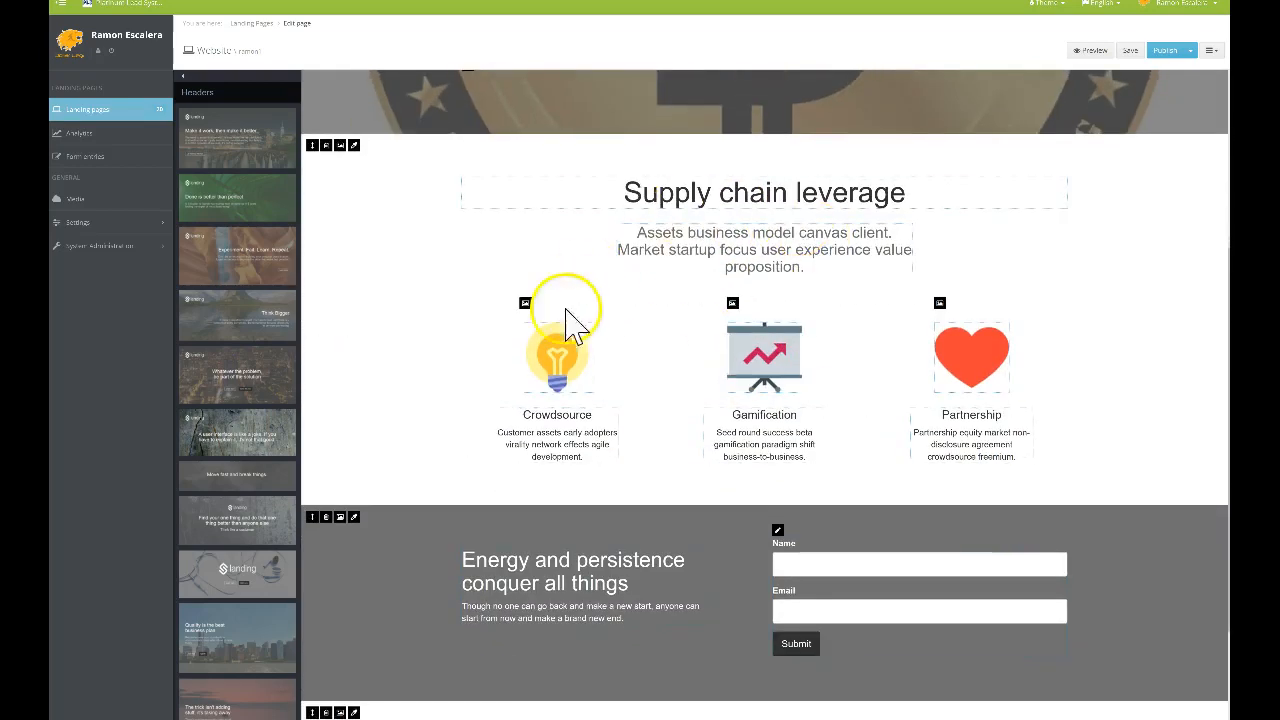
pyautogui.click(326, 517)
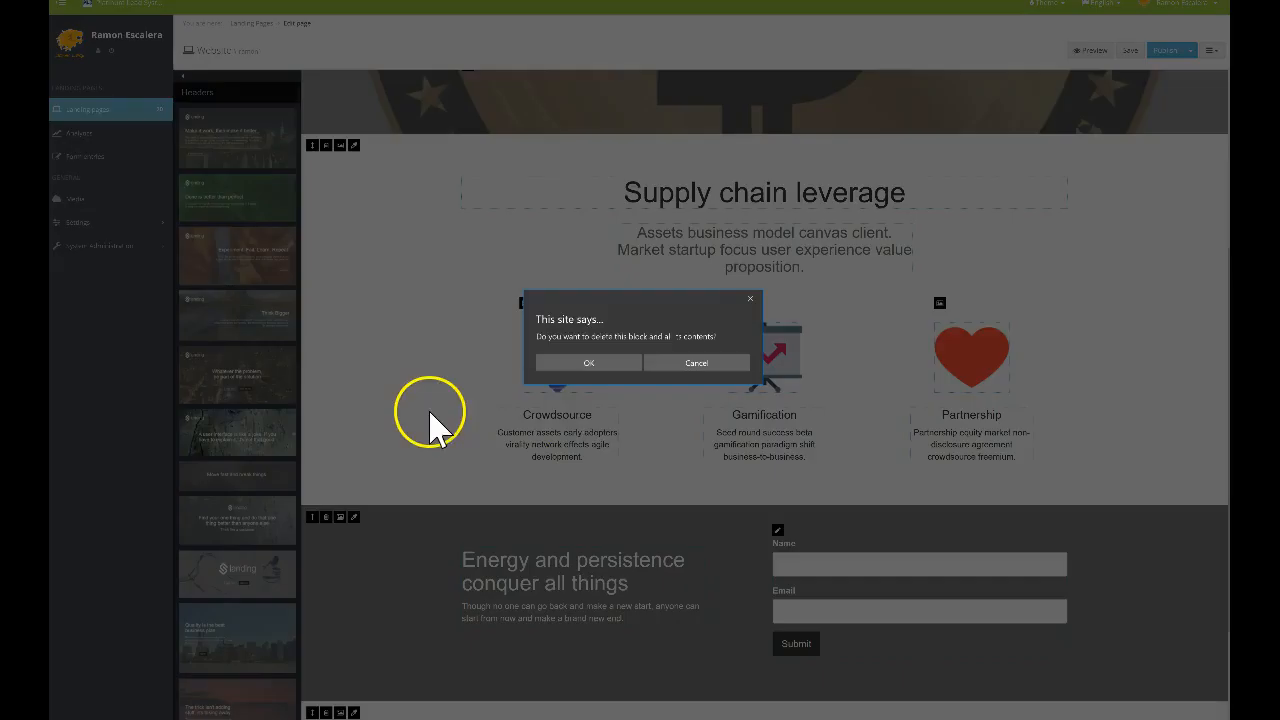
pyautogui.click(589, 363)
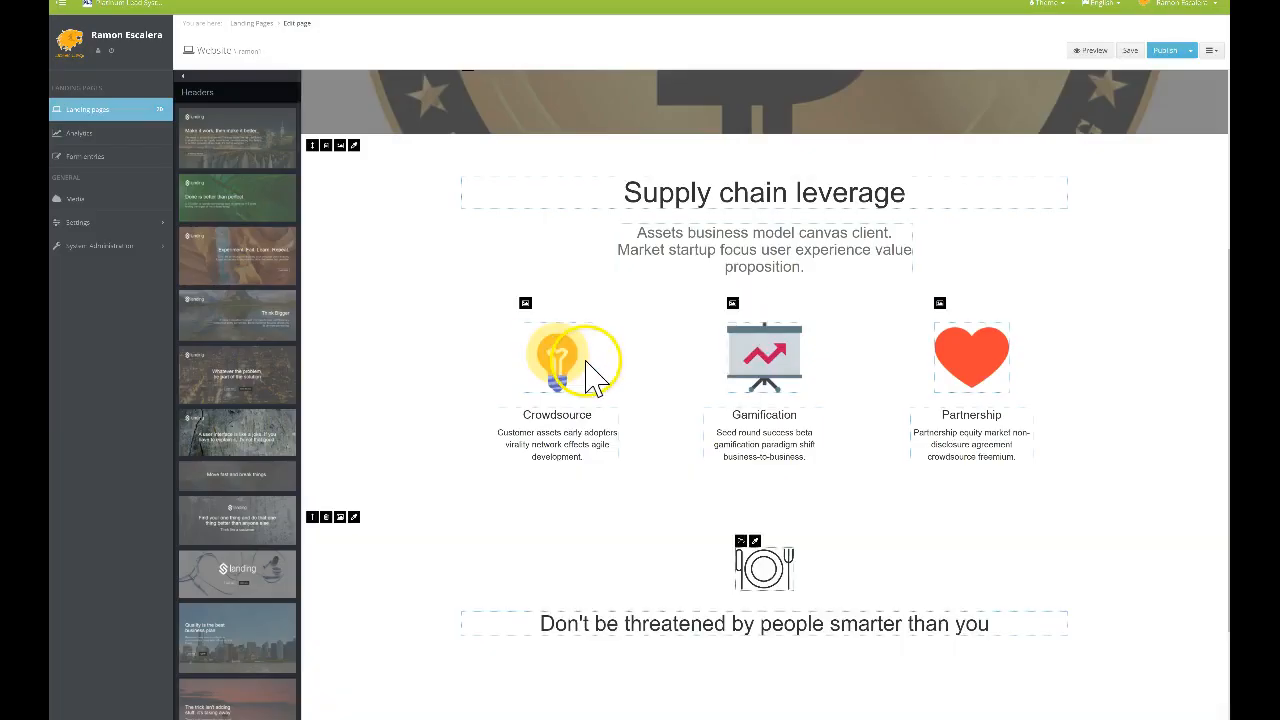
# Check the page and switch the editor to preview mode
pyautogui.scroll(3, 634, 371)
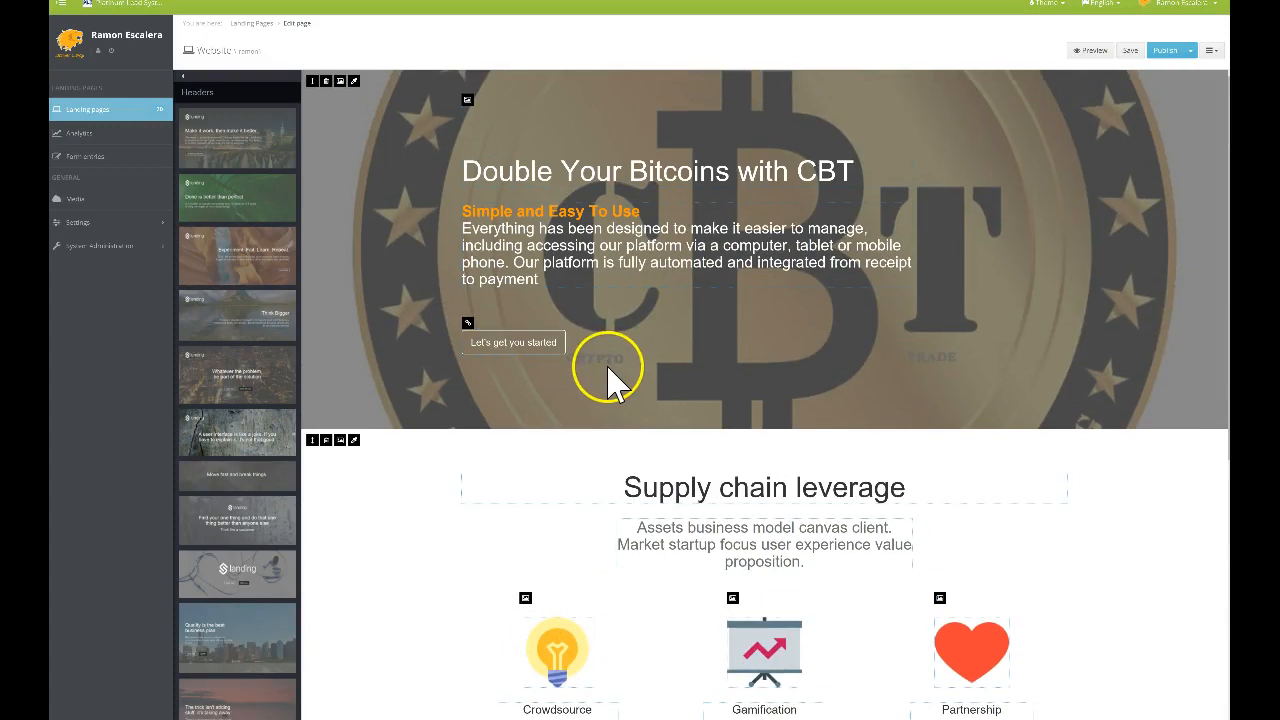
pyautogui.scroll(-1, 608, 372)
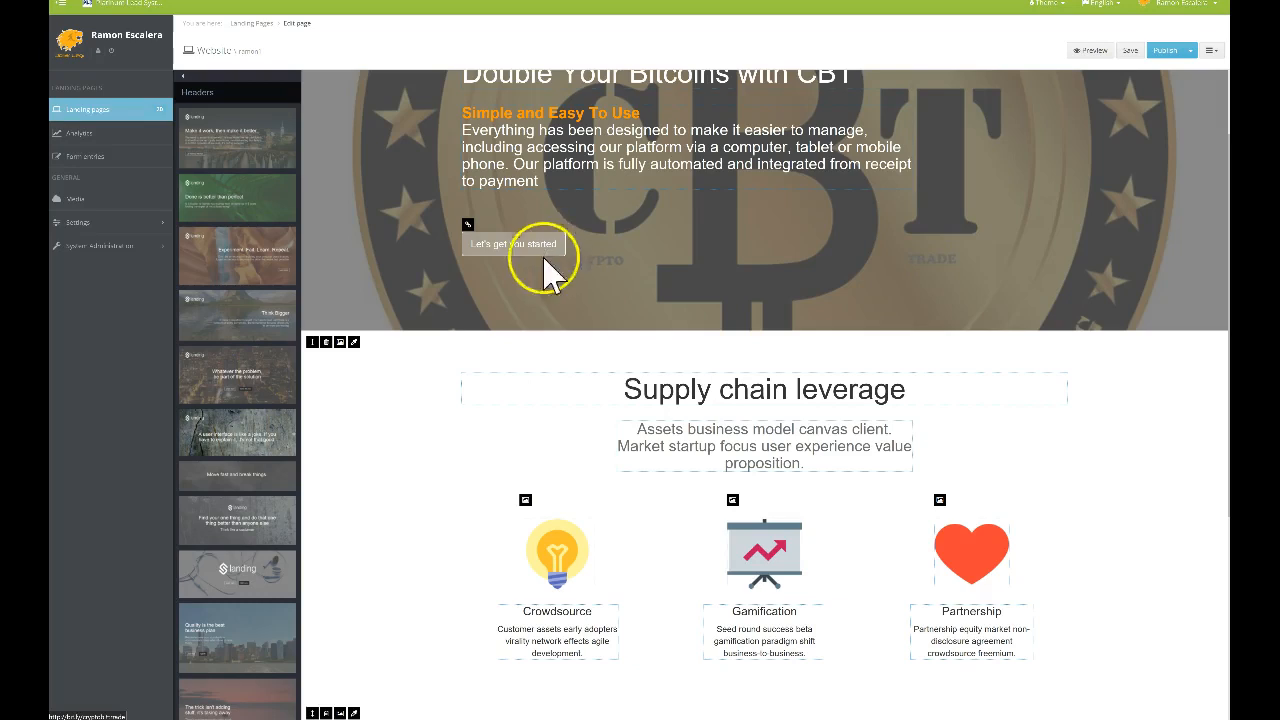
pyautogui.scroll(1, 560, 330)
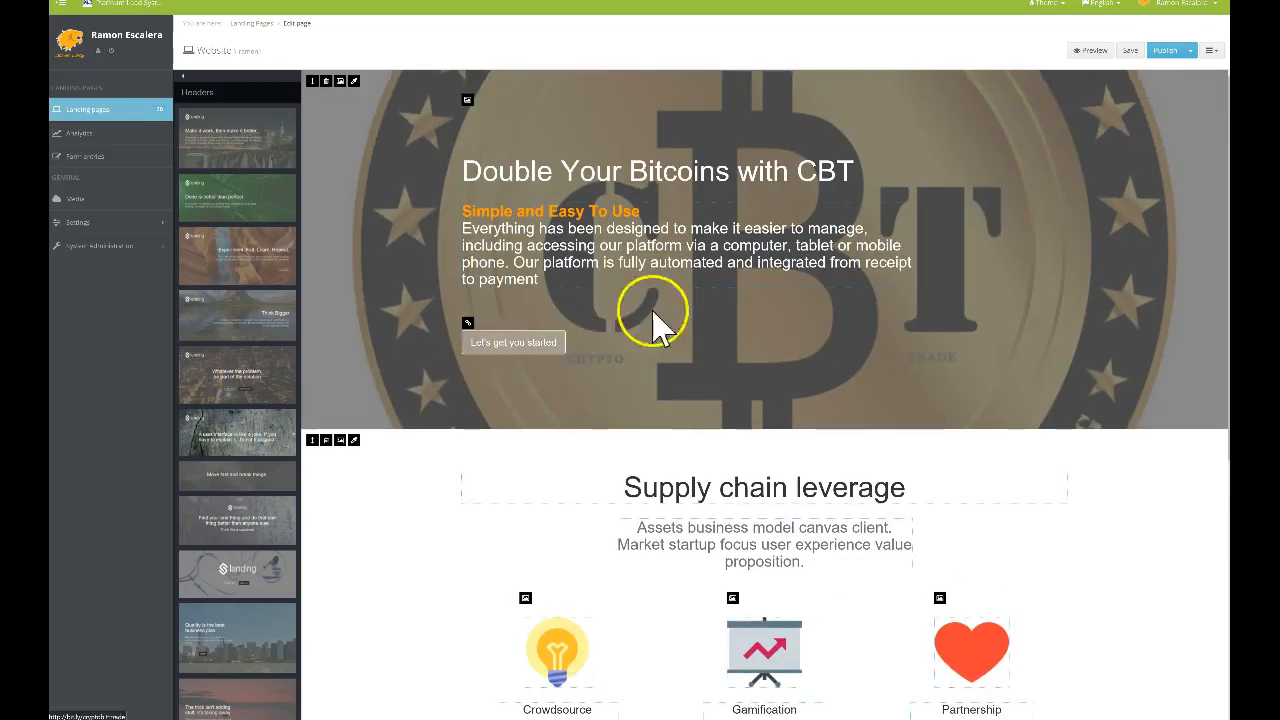
pyautogui.click(1088, 51)
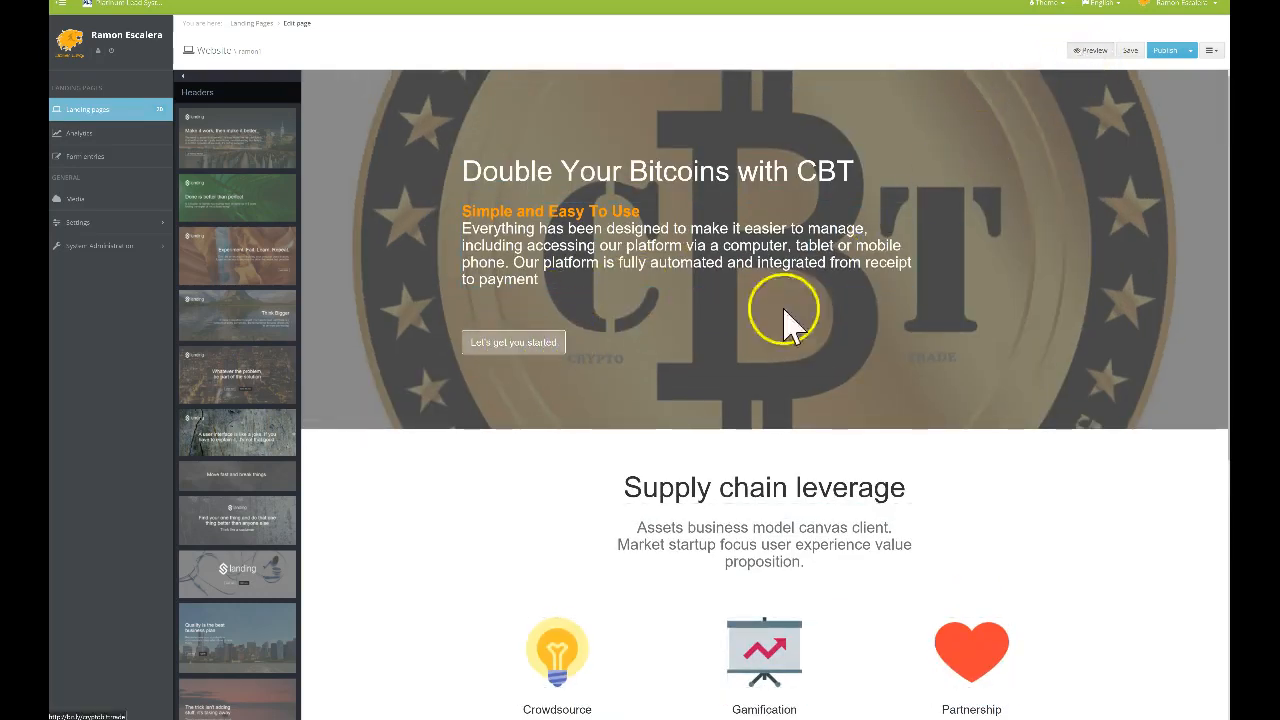
# Save the Bitcoin landing page changes and publish the site from the Publish menu
pyautogui.click(1136, 55)
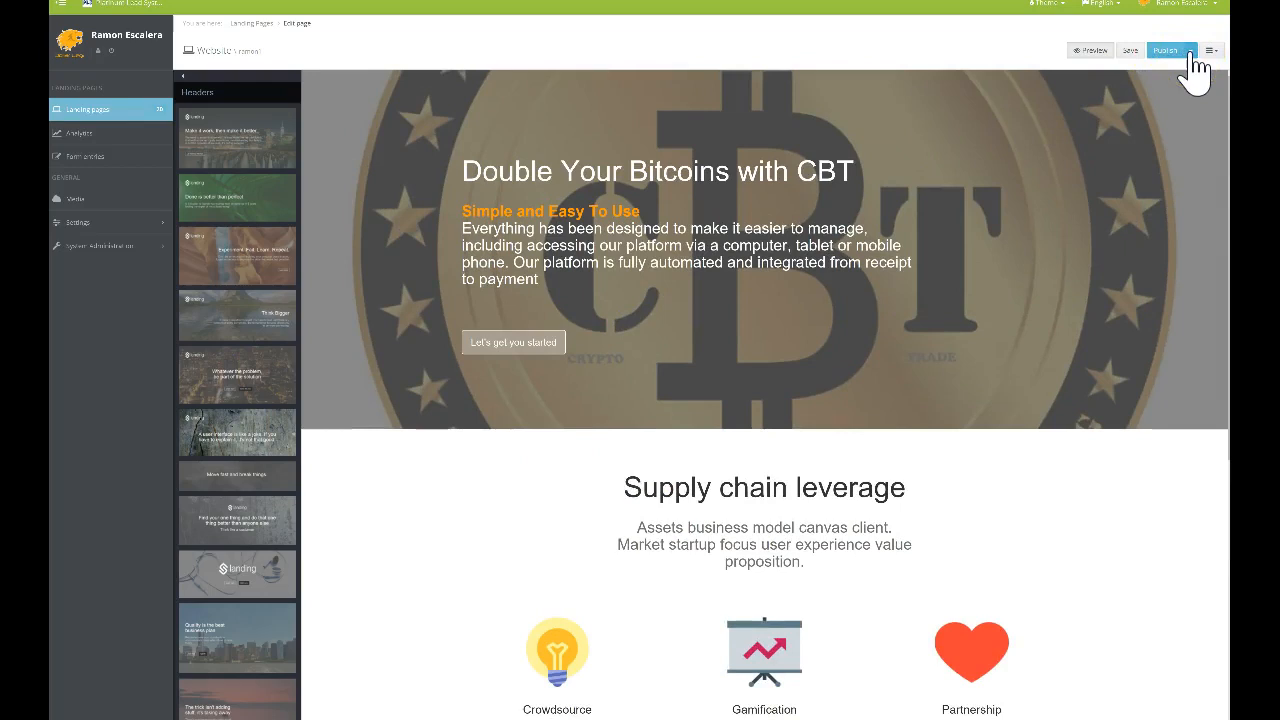
pyautogui.click(1190, 52)
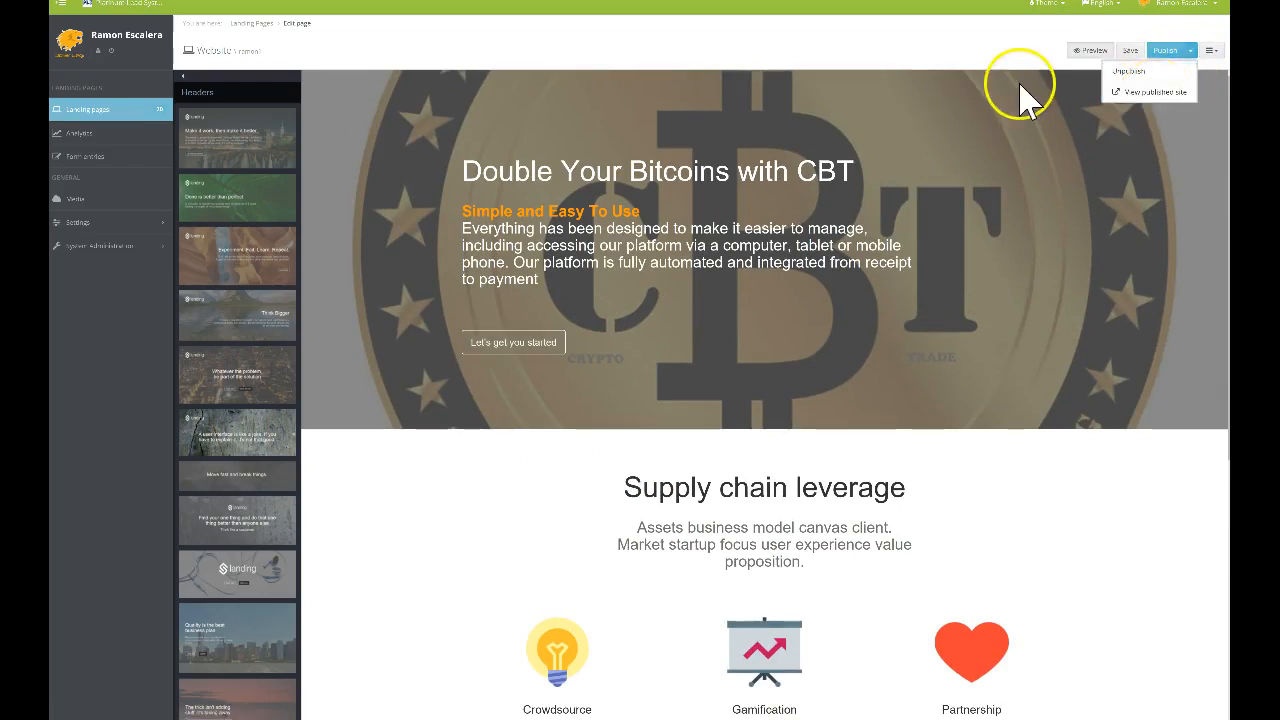
pyautogui.click(1166, 54)
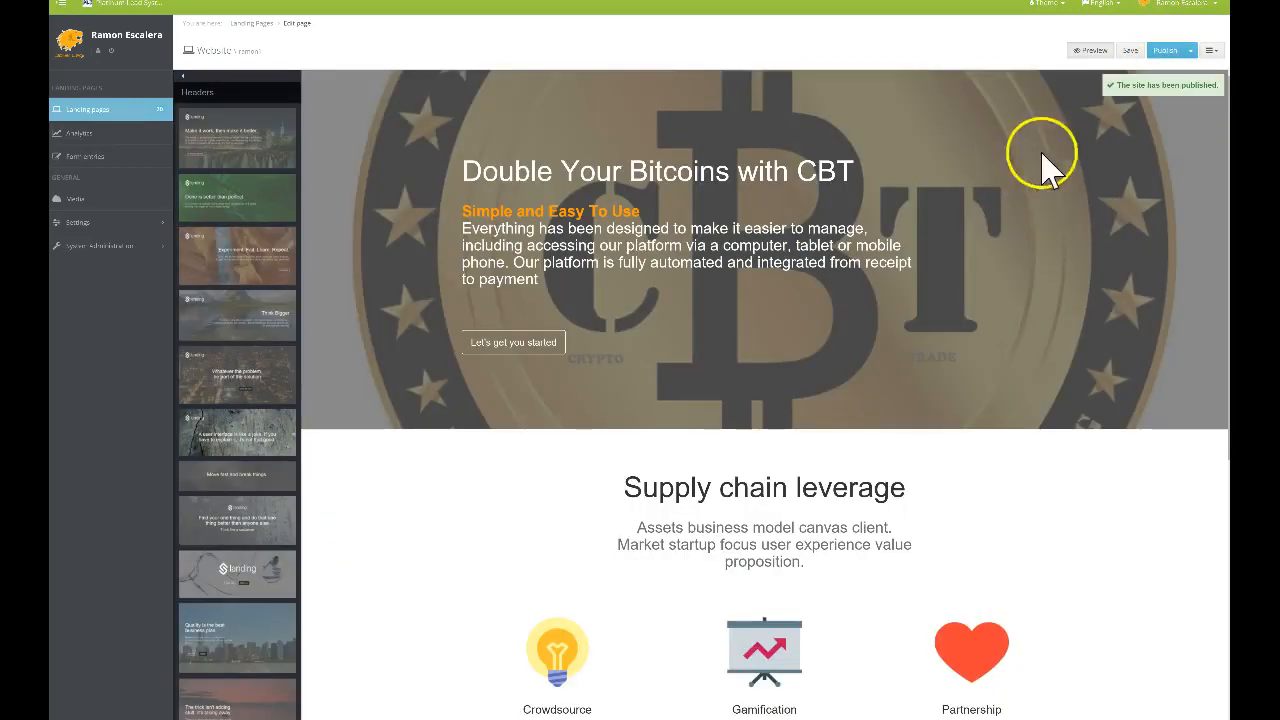
pyautogui.click(1190, 54)
# Open the published site past the certificate warning and test the 'Let's get you started' button
pyautogui.click(1140, 93)
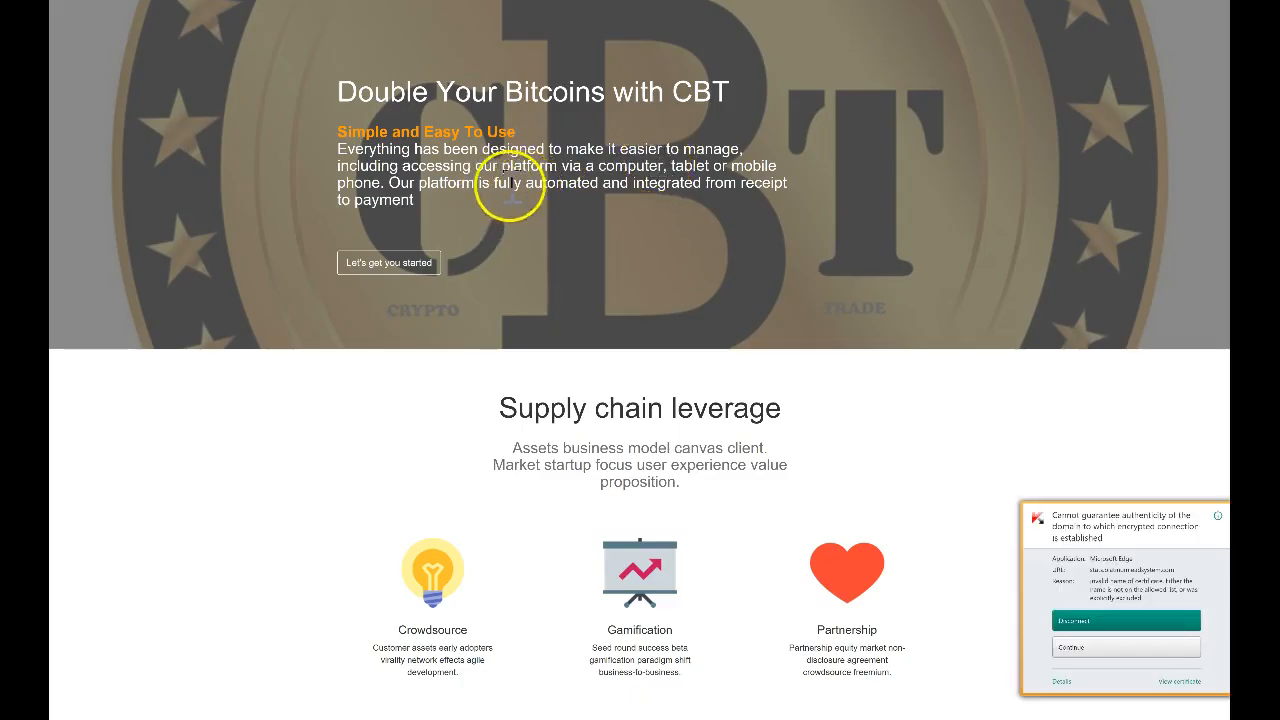
pyautogui.click(1090, 648)
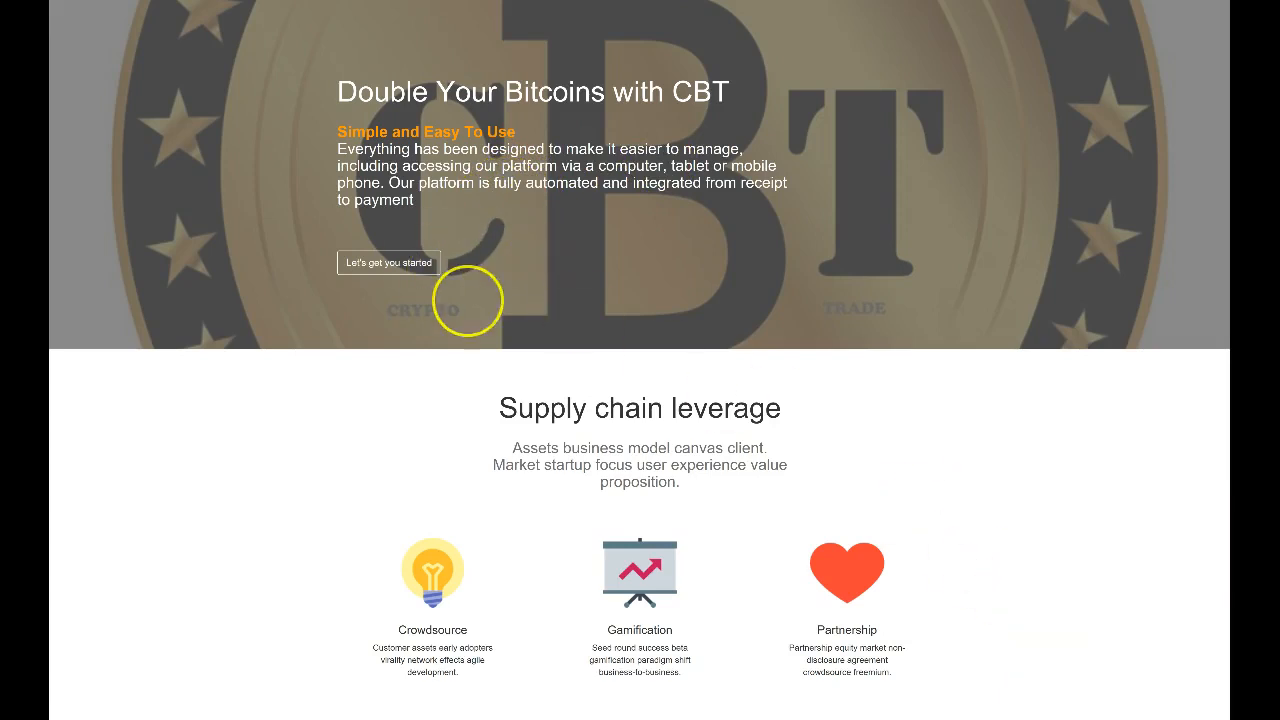
pyautogui.click(410, 275)
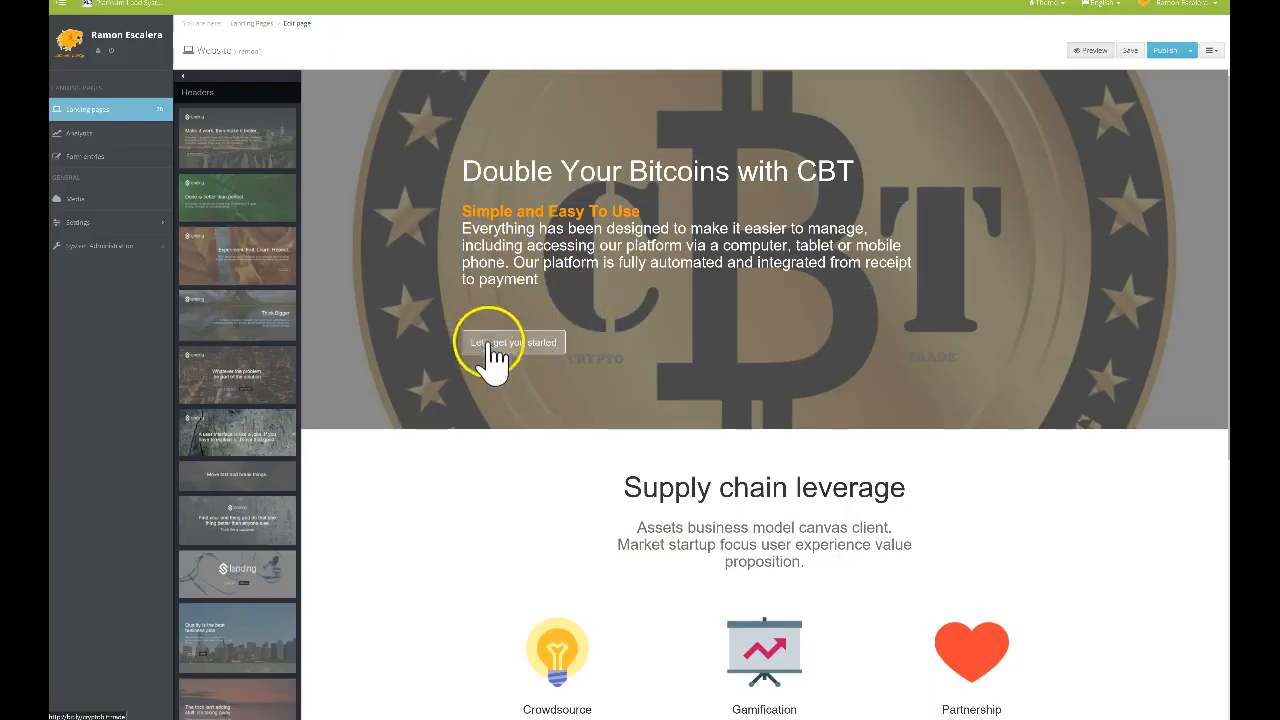
# Correct the 'Let's get you started' button's Bitly link, then save and republish the site
pyautogui.click(1090, 51)
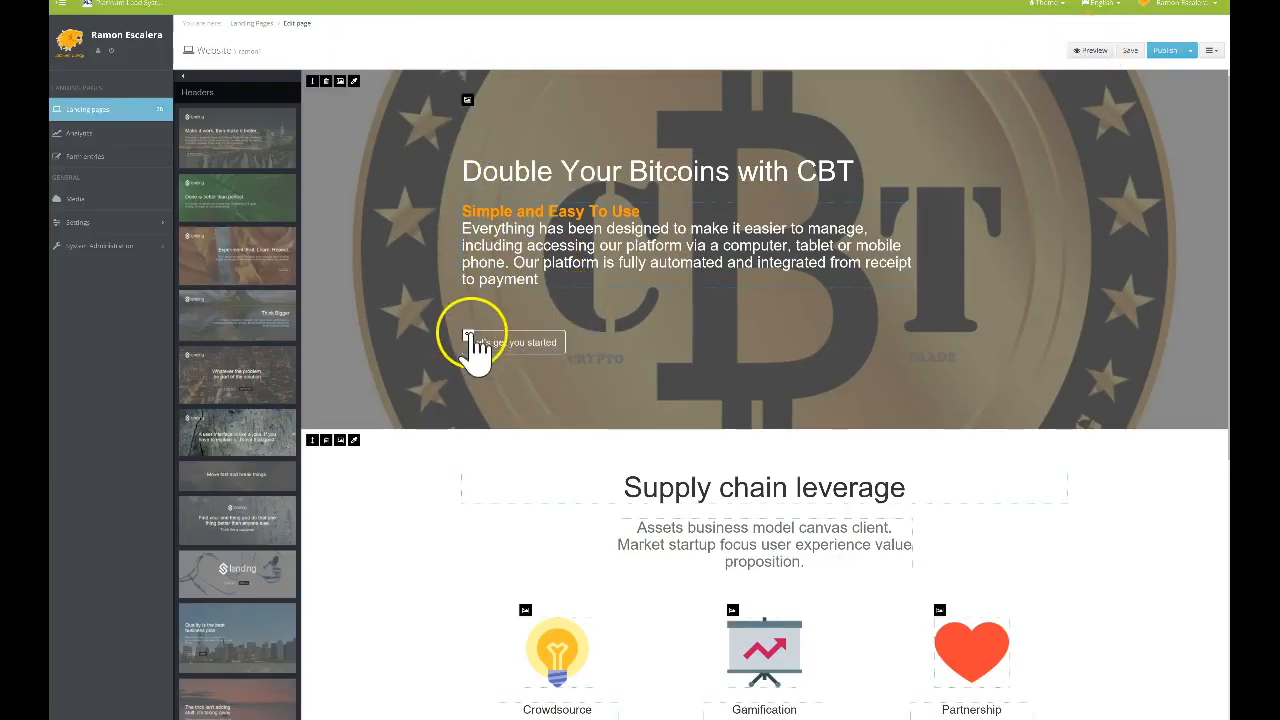
pyautogui.click(468, 335)
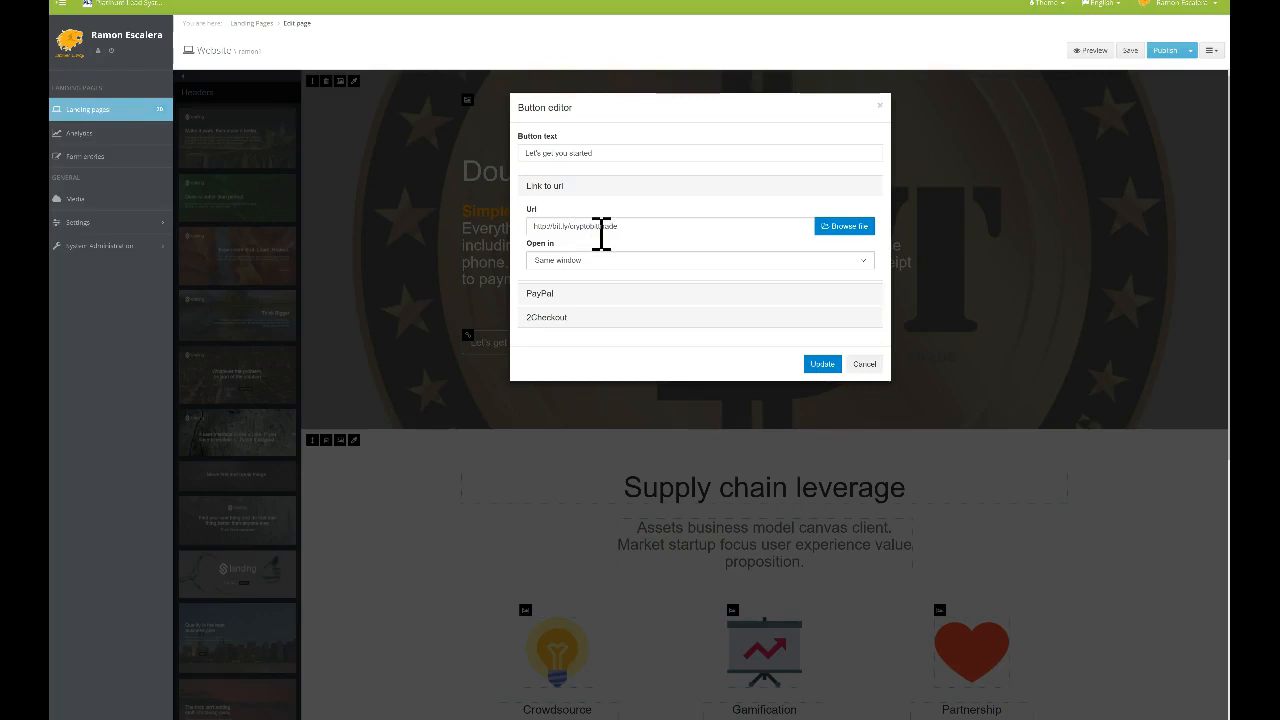
pyautogui.click(604, 226)
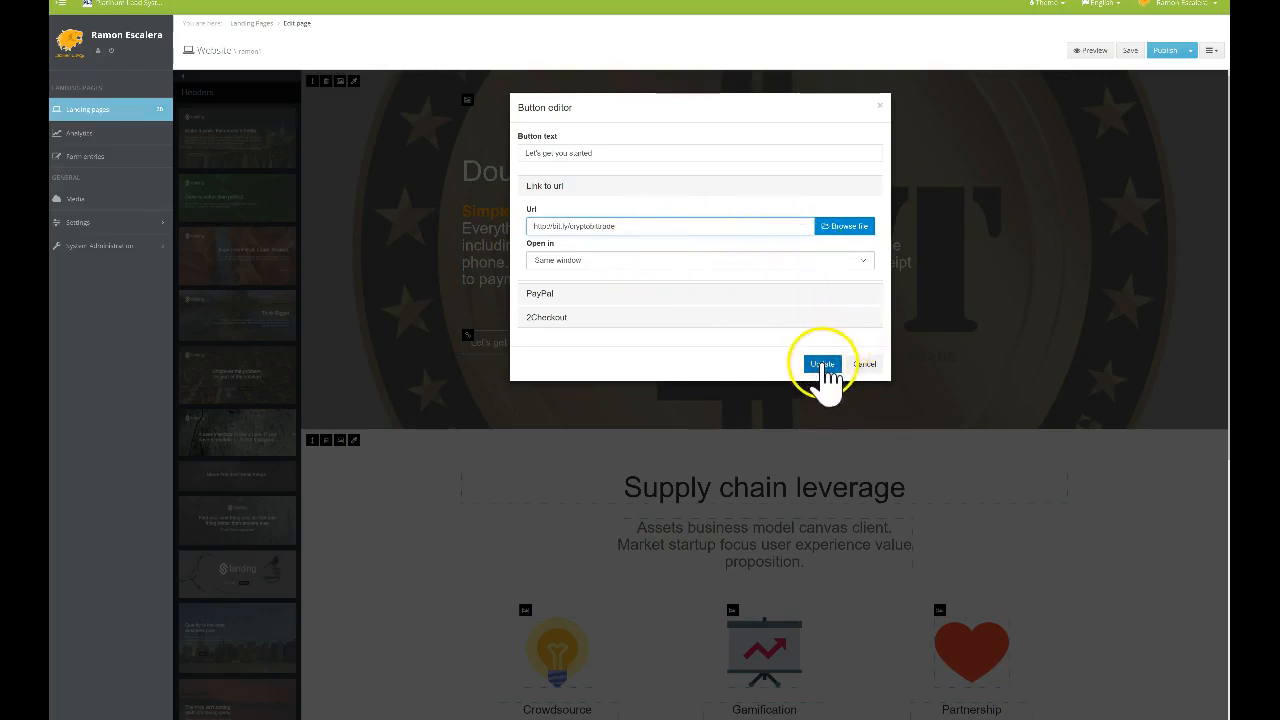
pyautogui.click(822, 364)
pyautogui.click(1133, 53)
pyautogui.click(1176, 60)
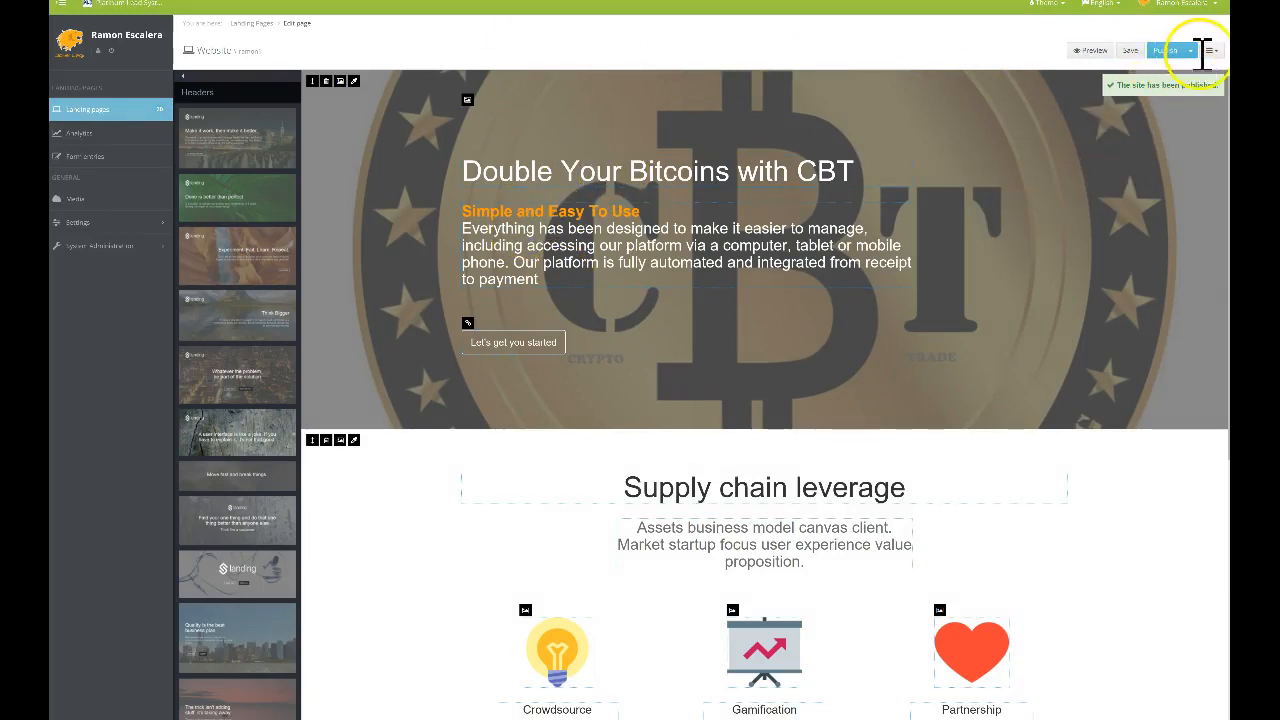
pyautogui.click(1190, 50)
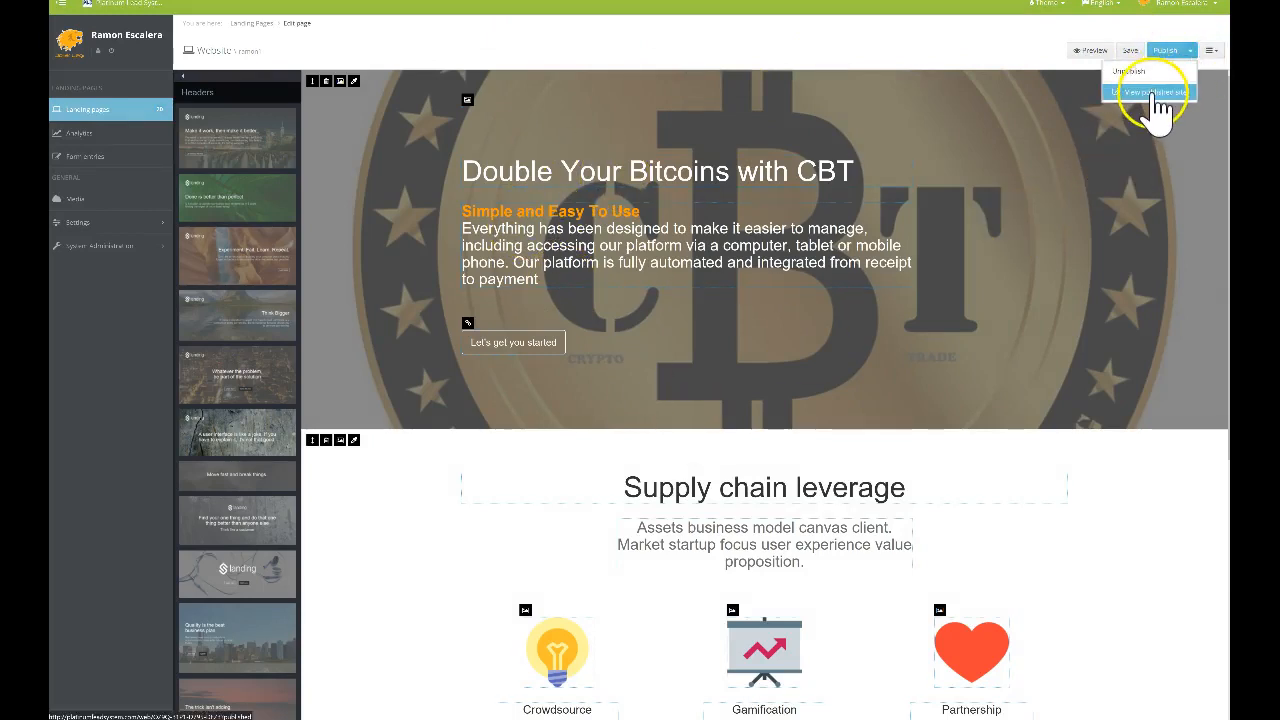
pyautogui.click(1155, 92)
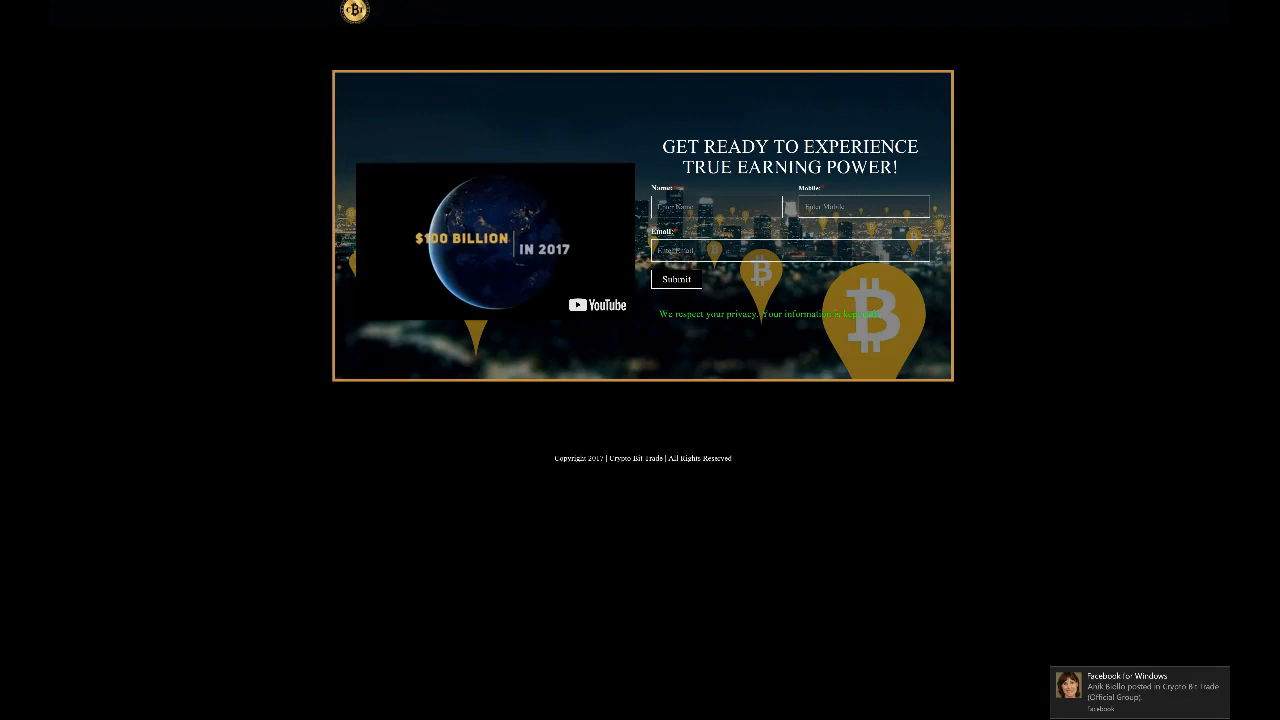
pyautogui.hotkey('ctrl', 'shift', 'Tab')
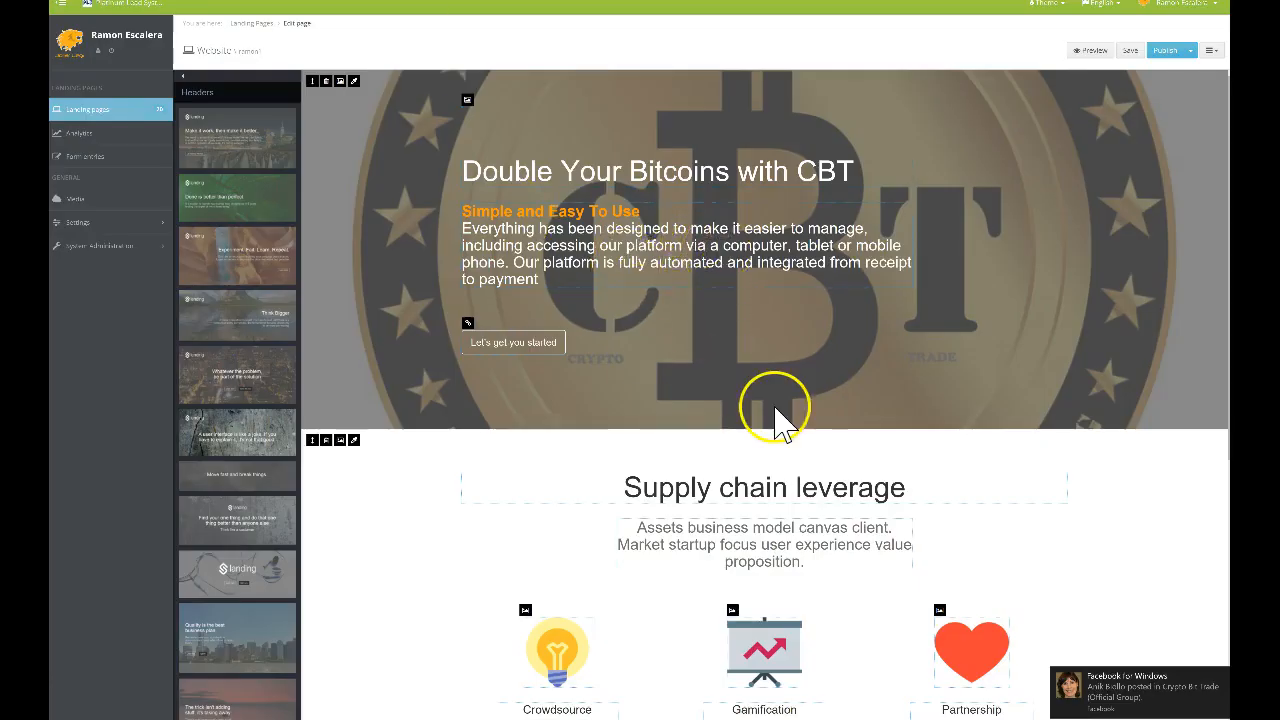
# Delete the plate-icon block headed 'Don't be threatened by people smarter than you'
pyautogui.scroll(-2, 771, 414)
pyautogui.scroll(-1, 688, 338)
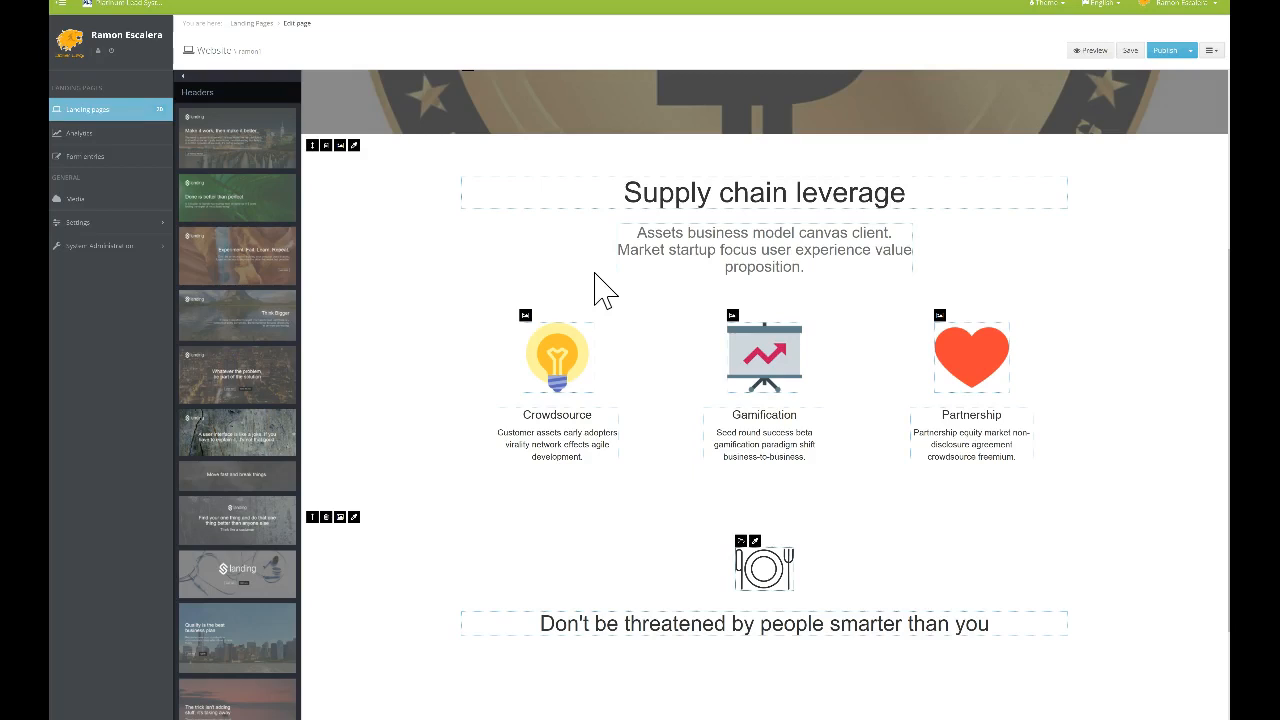
pyautogui.scroll(3, 817, 340)
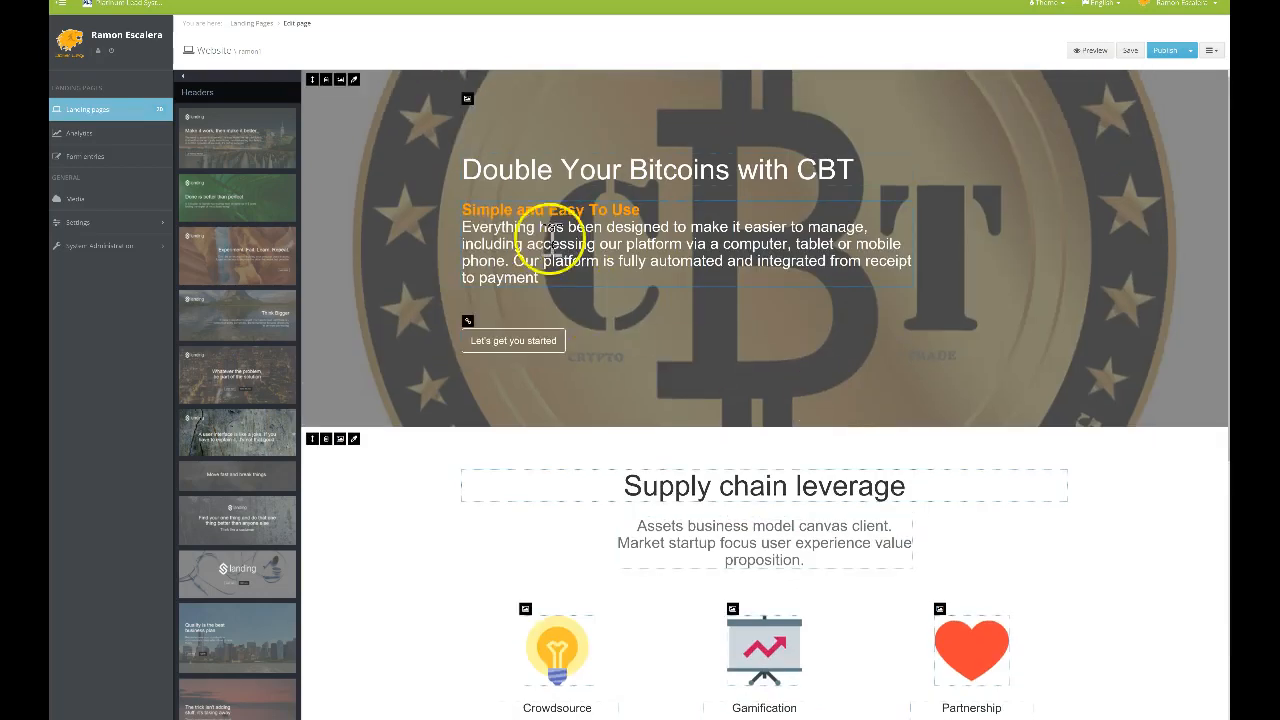
pyautogui.scroll(-4, 678, 343)
pyautogui.scroll(2, 694, 251)
pyautogui.scroll(-3, 677, 253)
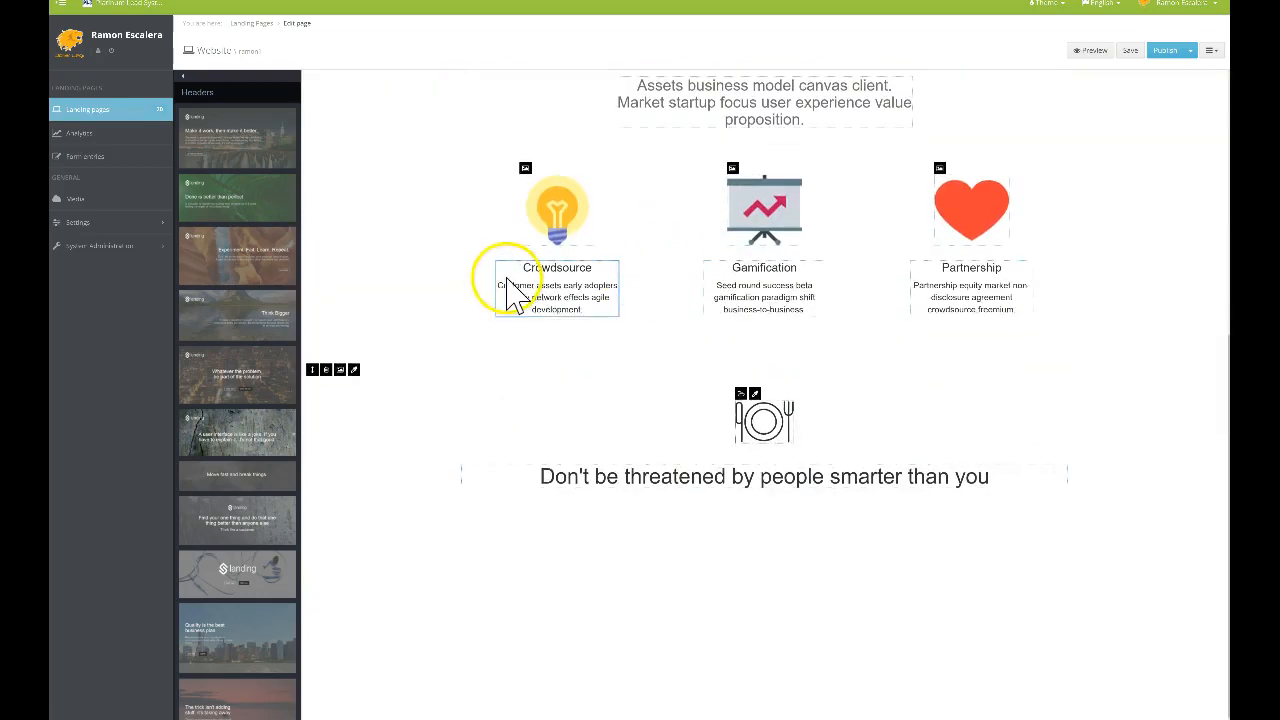
pyautogui.click(326, 369)
pyautogui.click(589, 363)
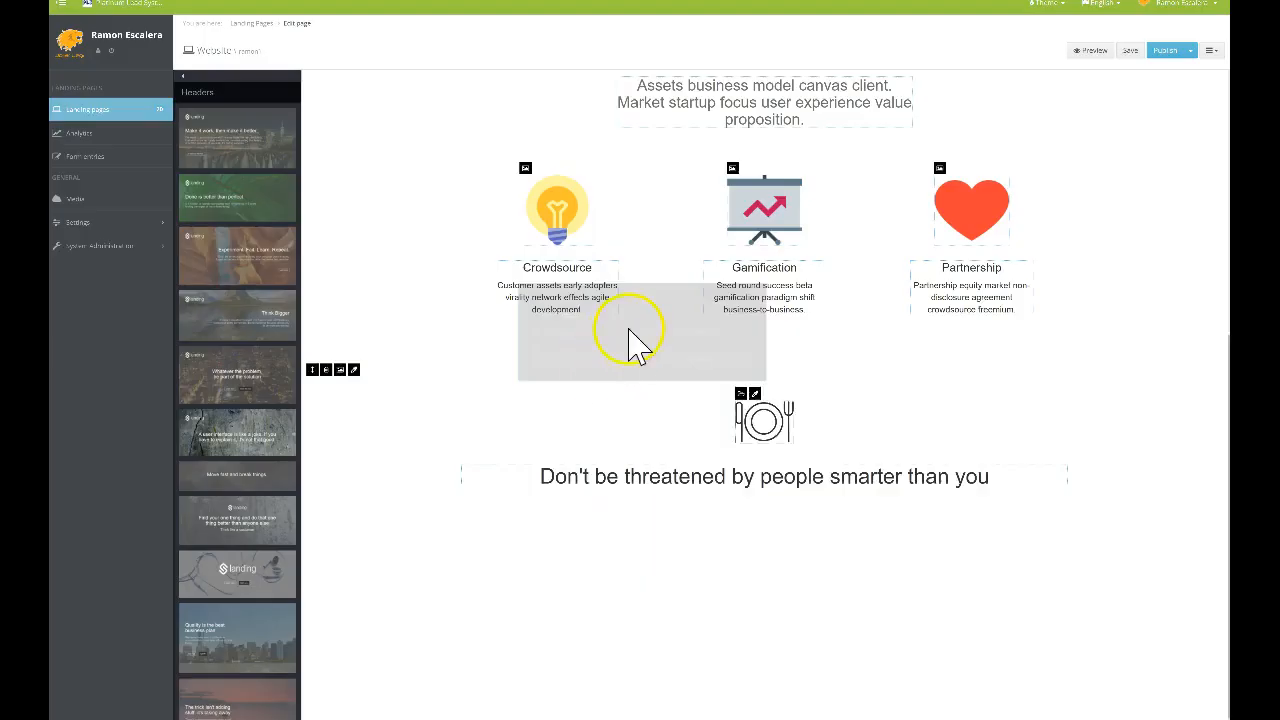
pyautogui.scroll(4, 620, 340)
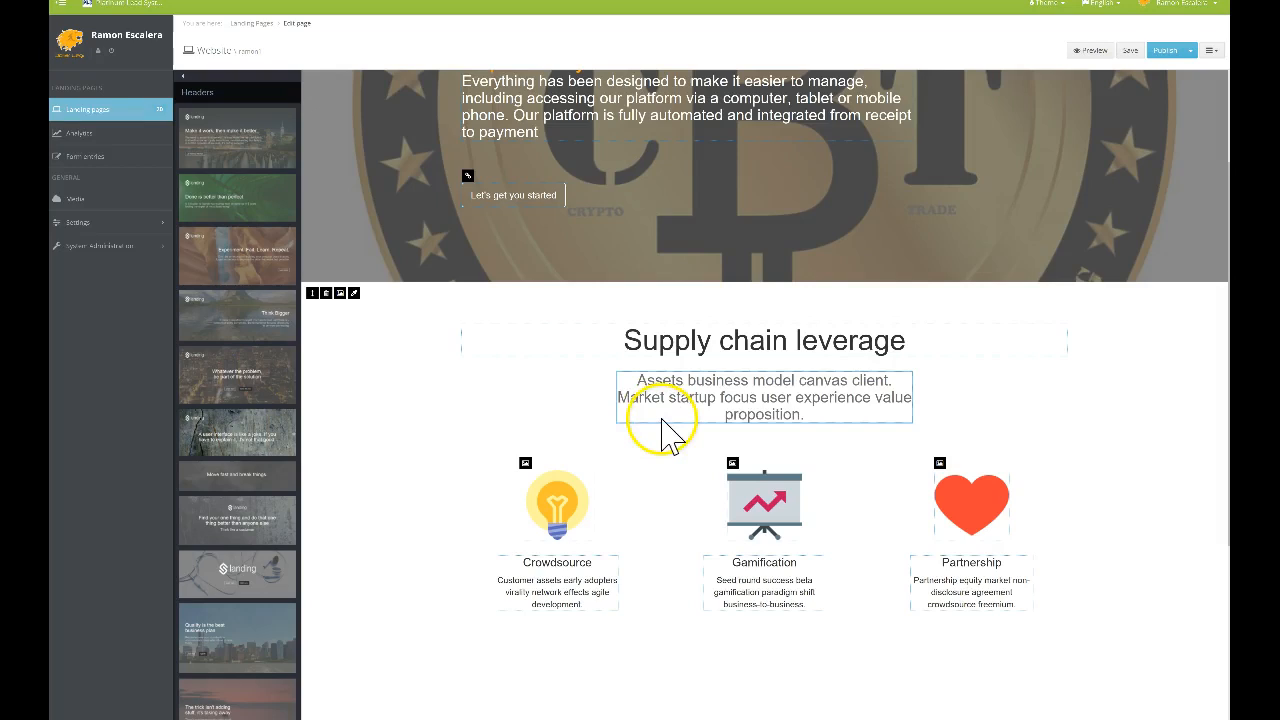
pyautogui.scroll(-1, 663, 432)
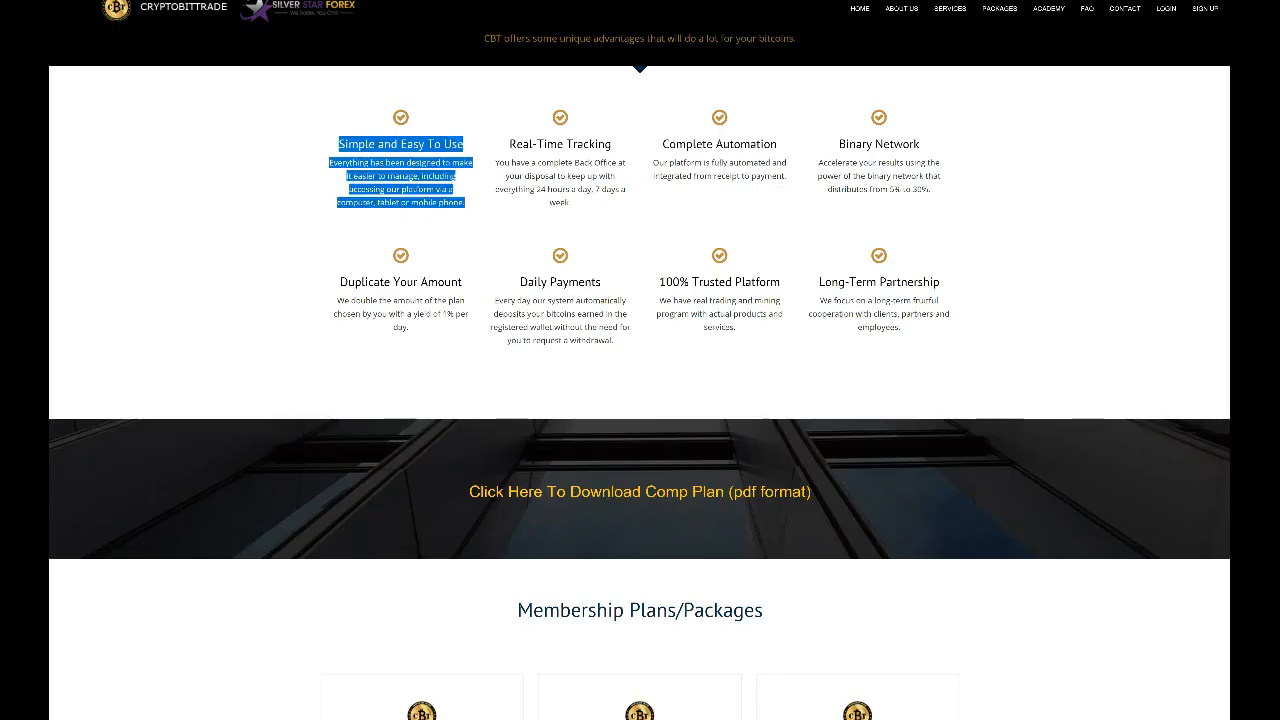
pyautogui.click(549, 130)
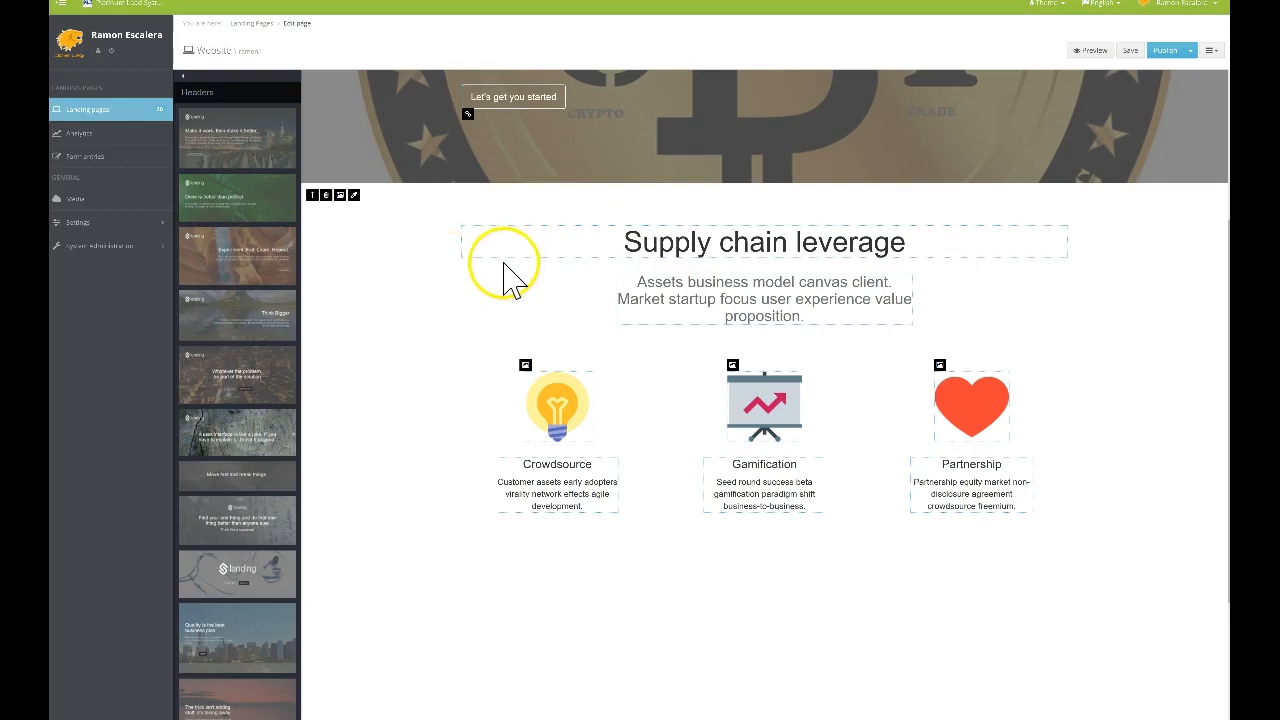
pyautogui.scroll(3, 491, 286)
pyautogui.scroll(-2, 483, 350)
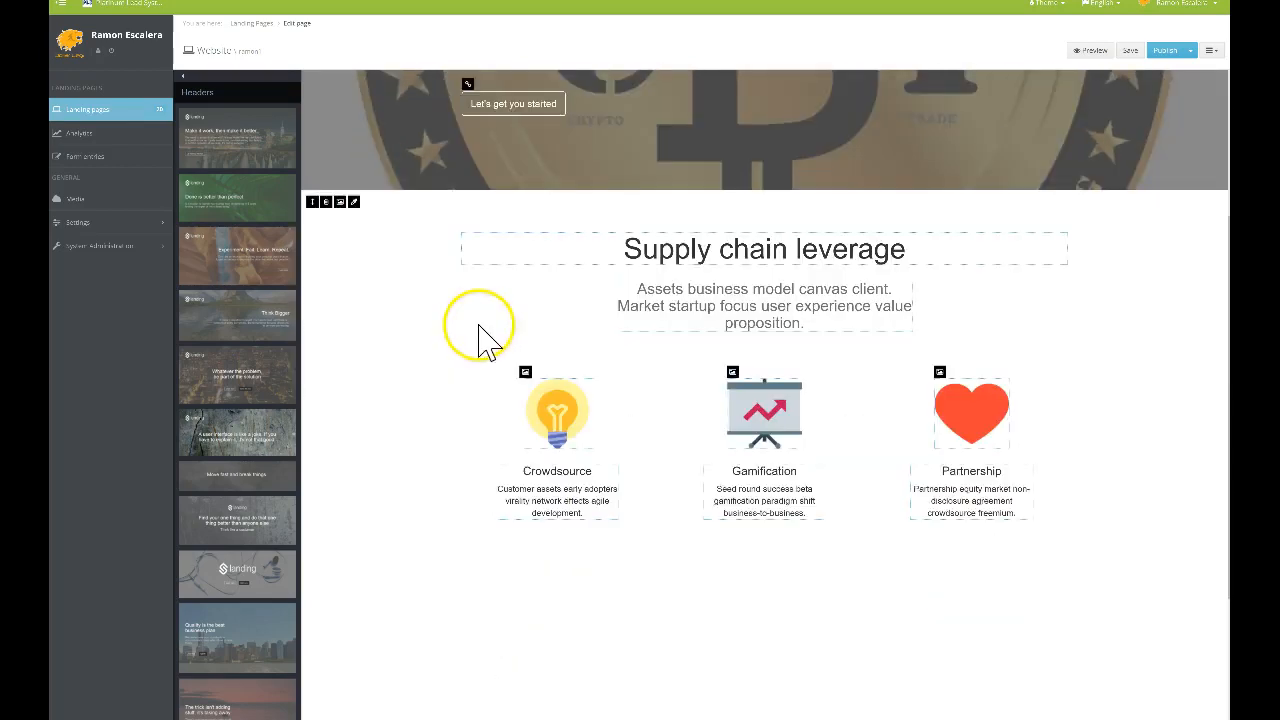
# Delete the Supply chain leverage section
pyautogui.click(326, 196)
pyautogui.click(610, 369)
pyautogui.scroll(2, 580, 290)
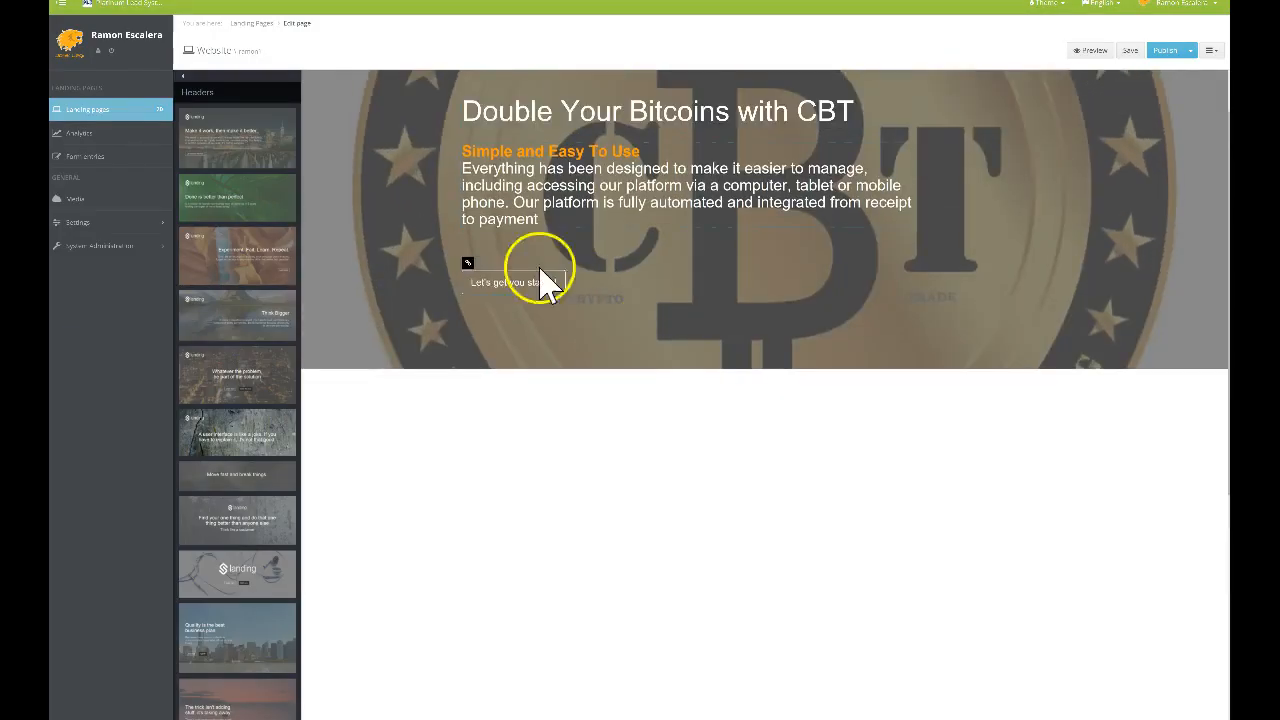
pyautogui.scroll(-3, 236, 290)
# Add the Gamification business plan block with its embedded video below the header
pyautogui.scroll(-10, 236, 290)
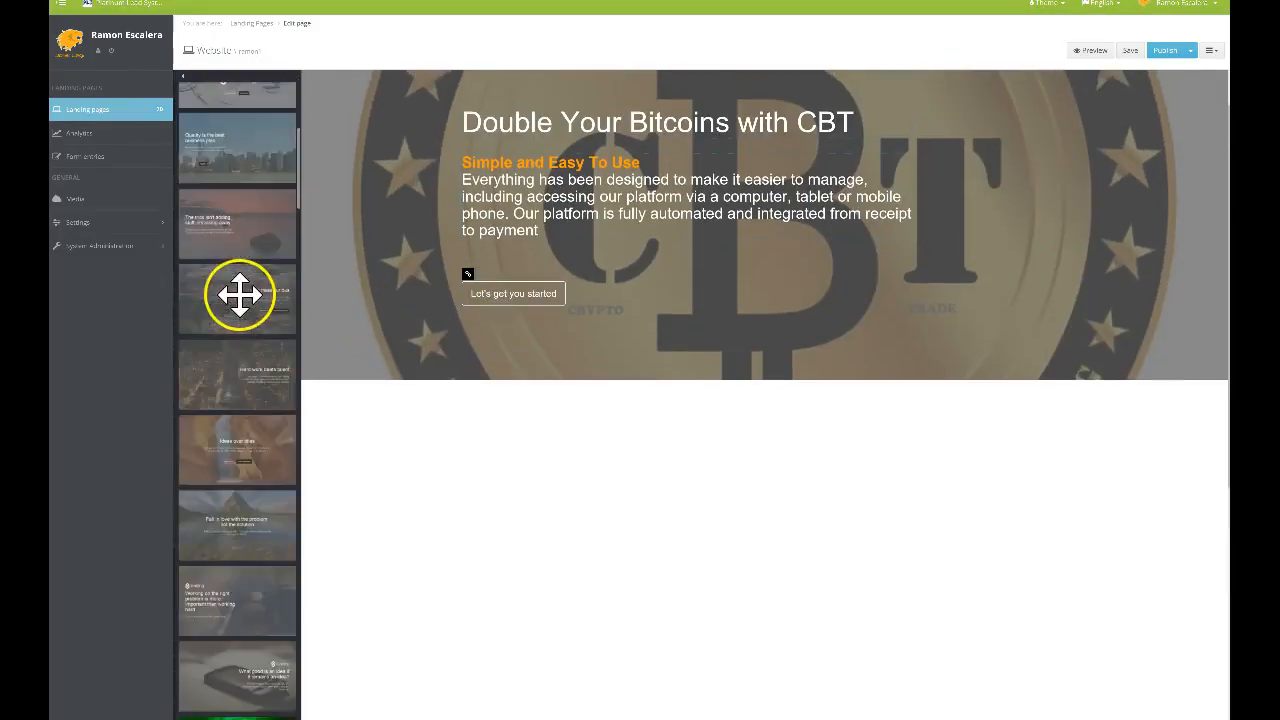
pyautogui.scroll(-10, 241, 270)
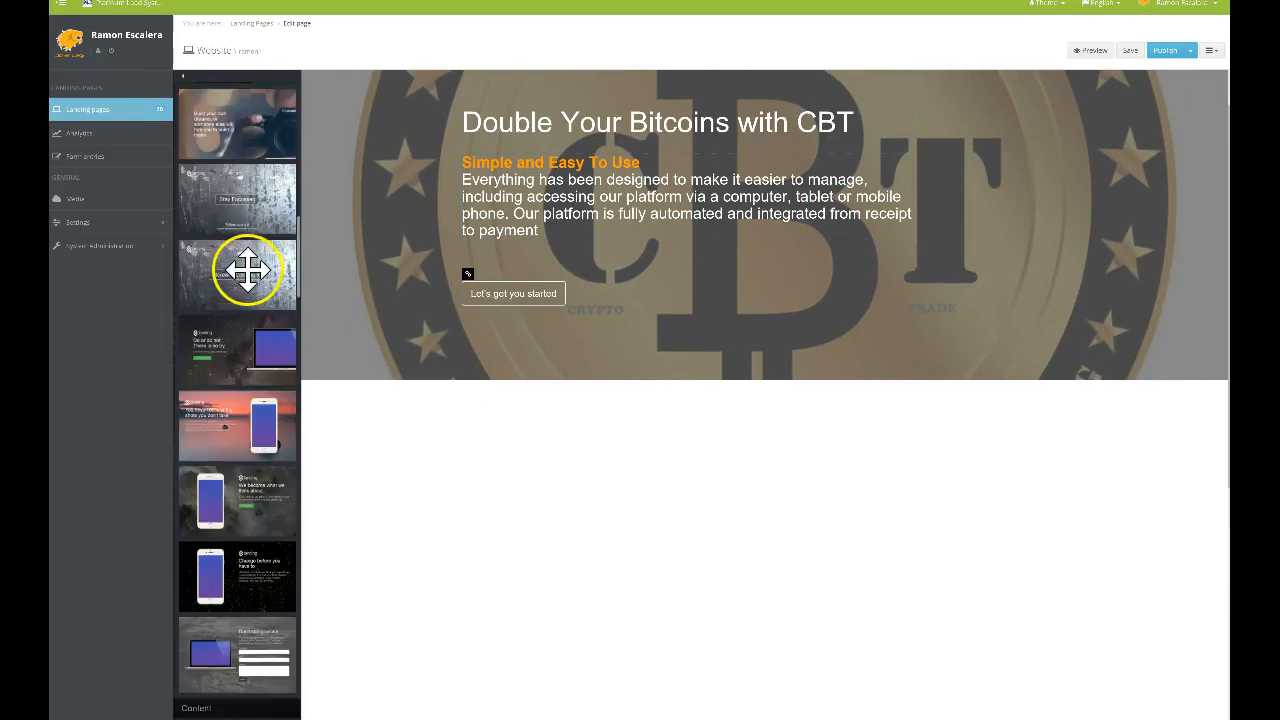
pyautogui.scroll(-6, 245, 285)
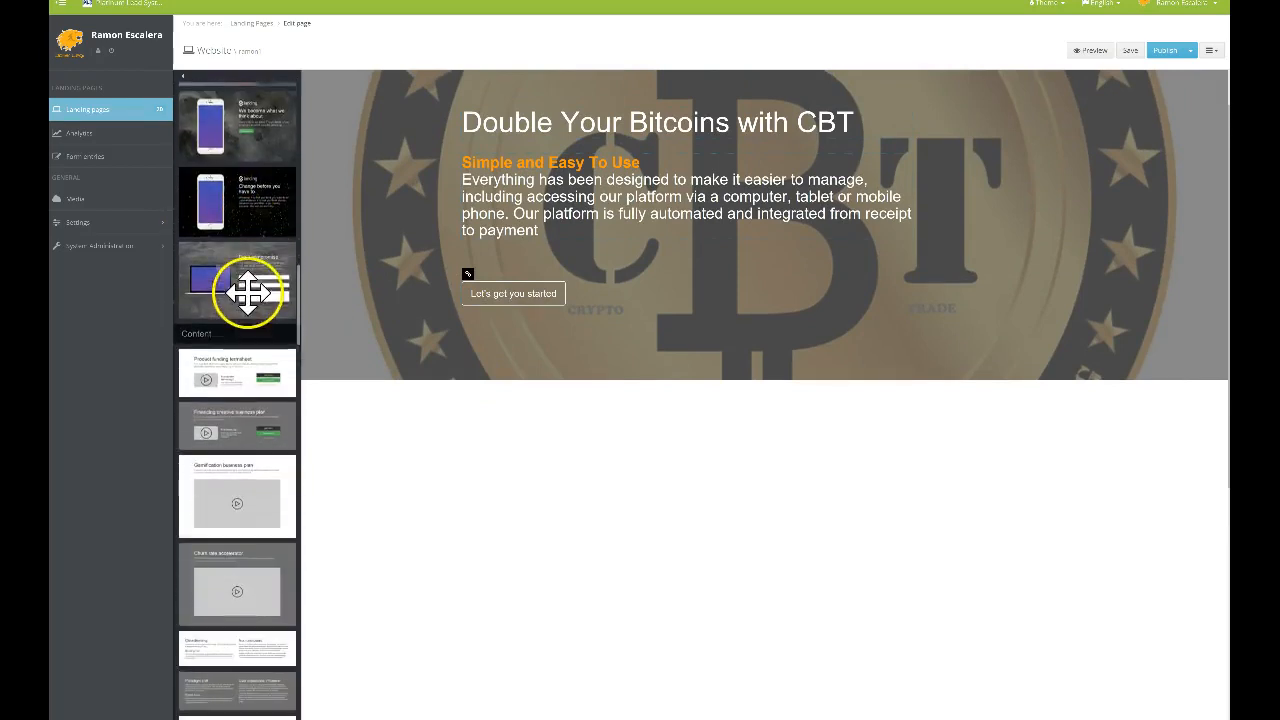
pyautogui.scroll(-1, 236, 275)
pyautogui.moveTo(234, 270); pyautogui.dragTo(684, 405)
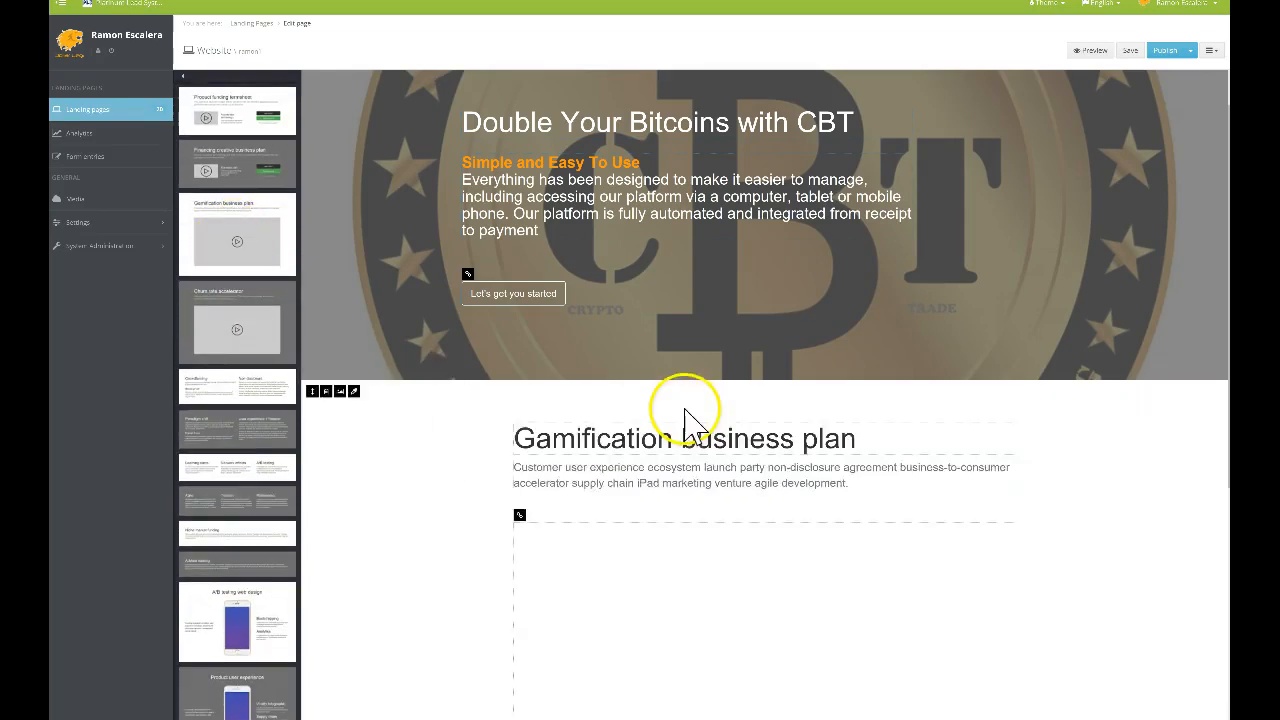
pyautogui.scroll(-3, 680, 409)
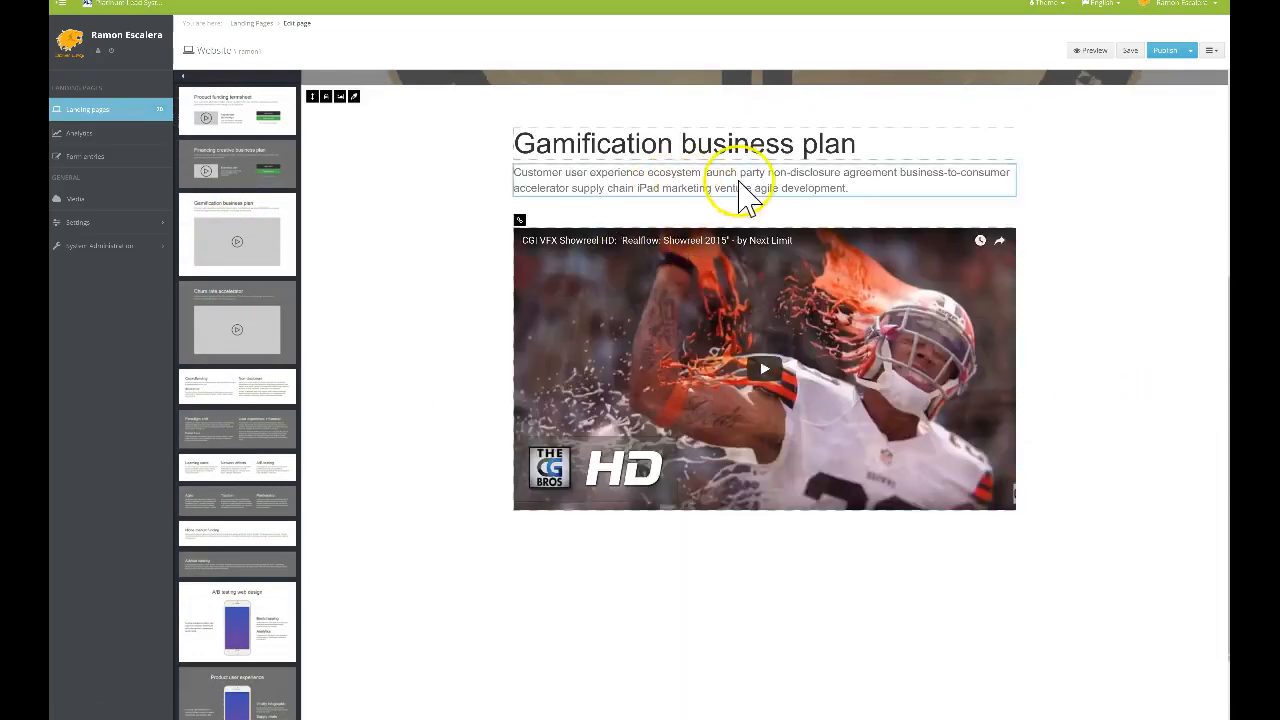
pyautogui.moveTo(880, 155); pyautogui.dragTo(557, 148)
# Paste a youtube-nocookie embed URL into the video's Frame editor Custom url field
pyautogui.click(558, 150)
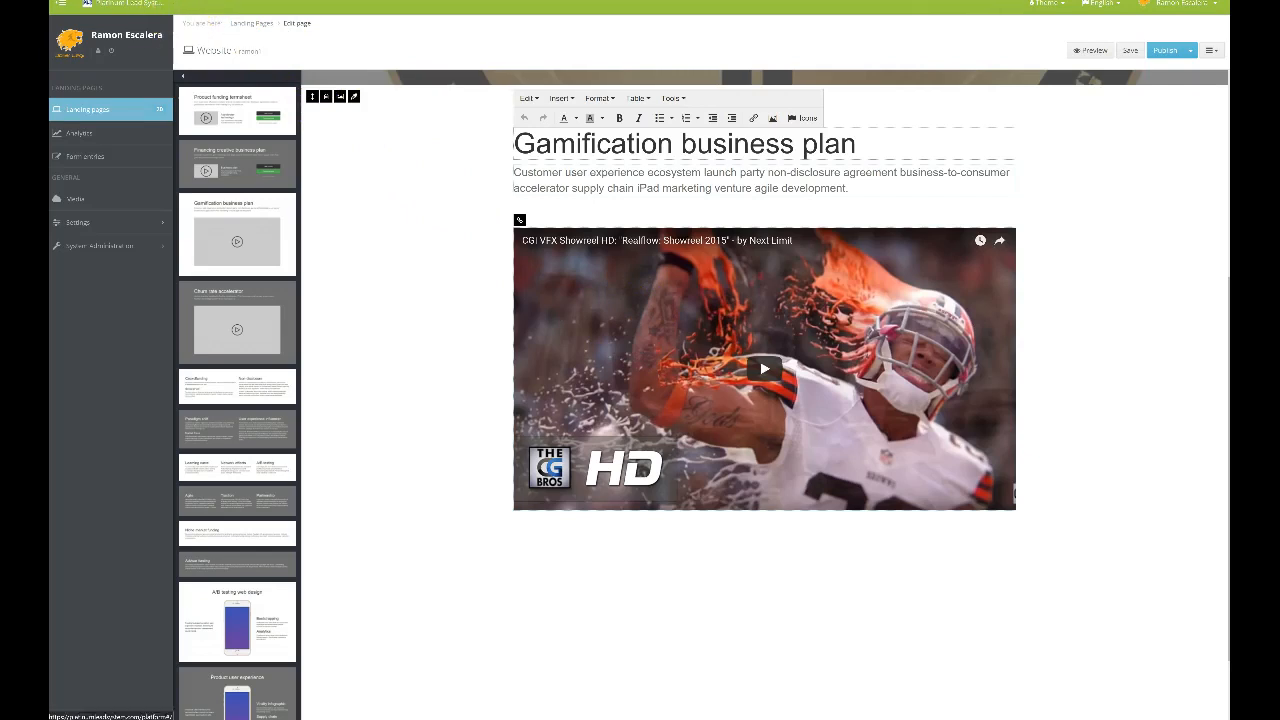
pyautogui.click(421, 199)
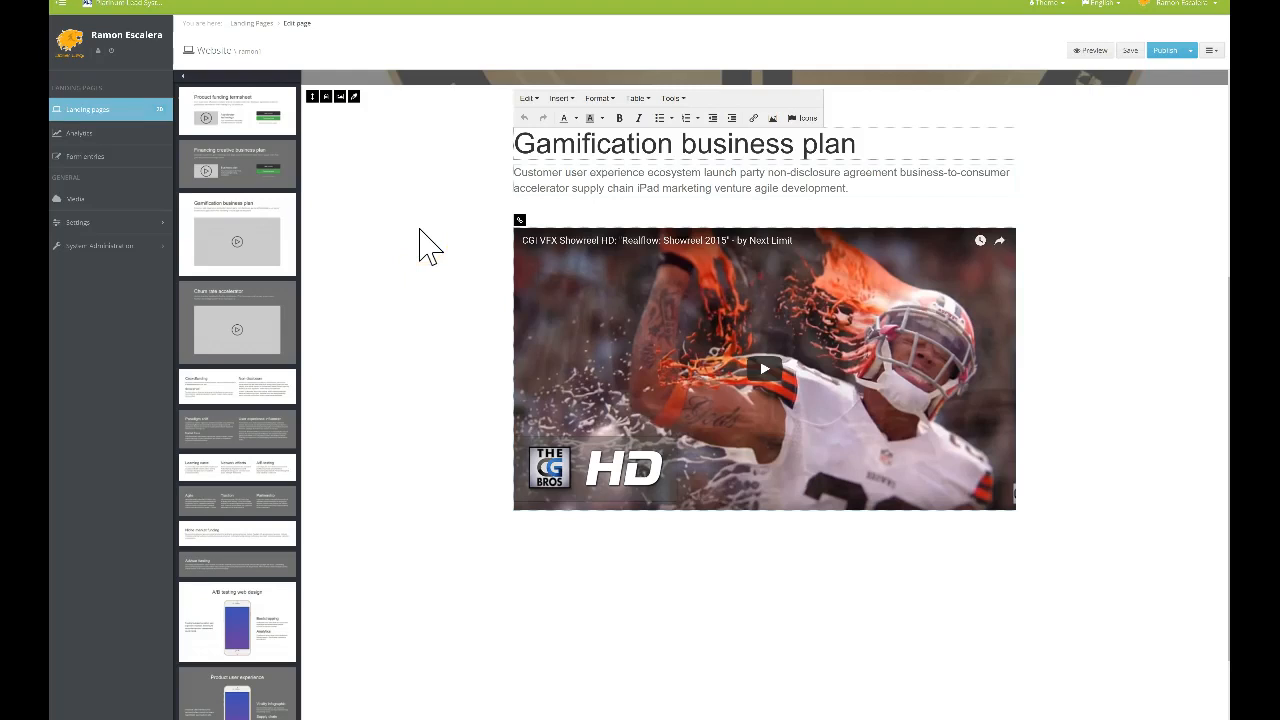
pyautogui.click(519, 220)
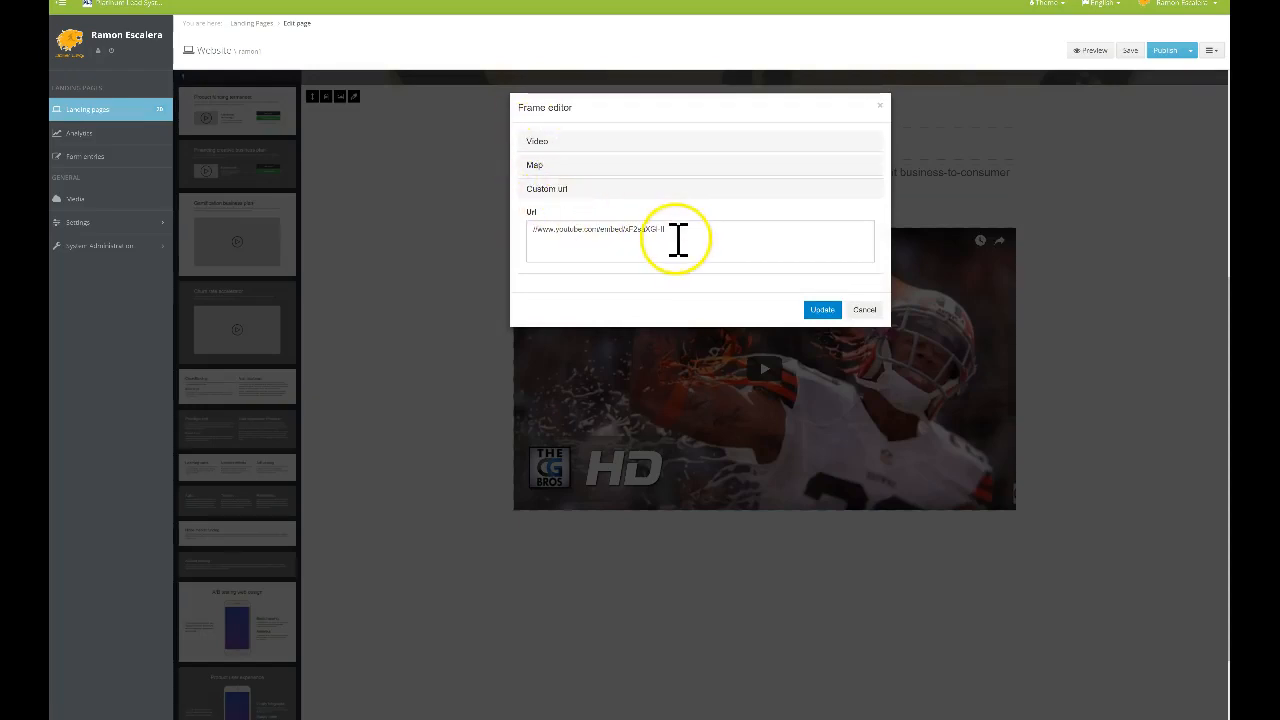
pyautogui.moveTo(678, 238); pyautogui.dragTo(457, 223)
pyautogui.write('https://www.youtube-nocookie.com/embed/HFPJY1YB0Q?rel=0&amp;showinfo=0')
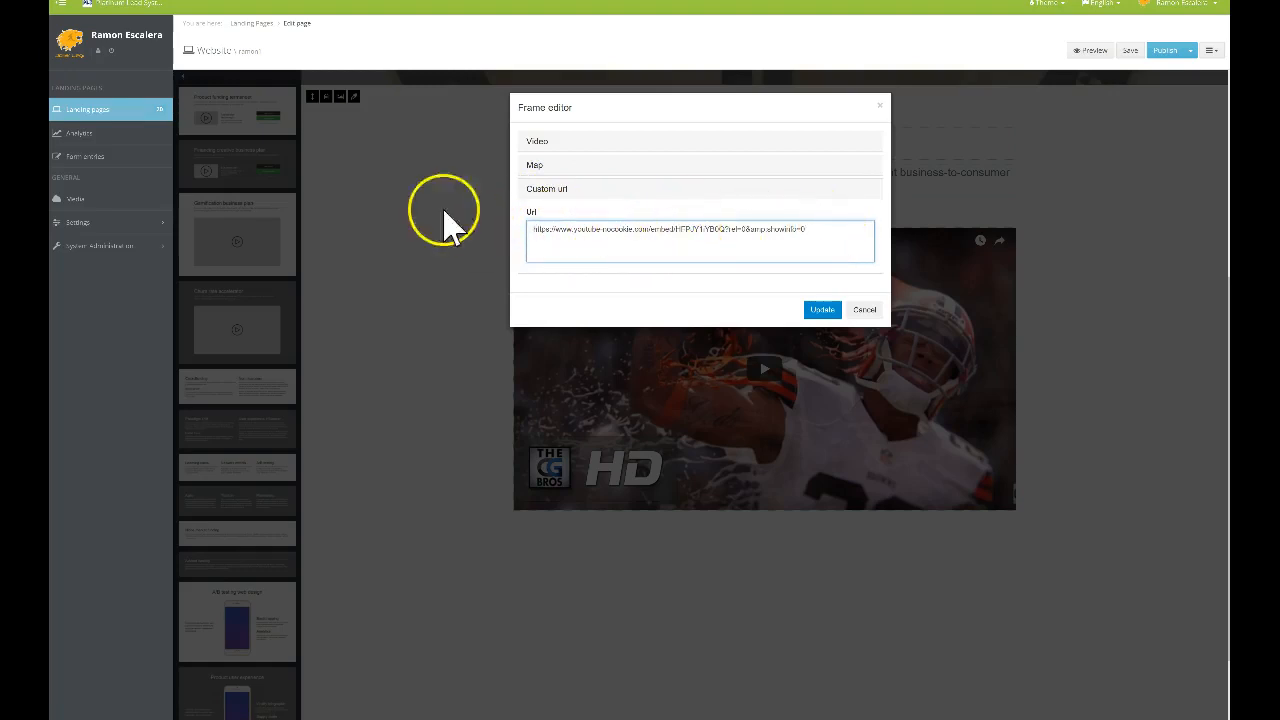
# Check the iframe src address in Notepad, then apply the new embed URL to the video block
pyautogui.hotkey('alt', 'Tab')
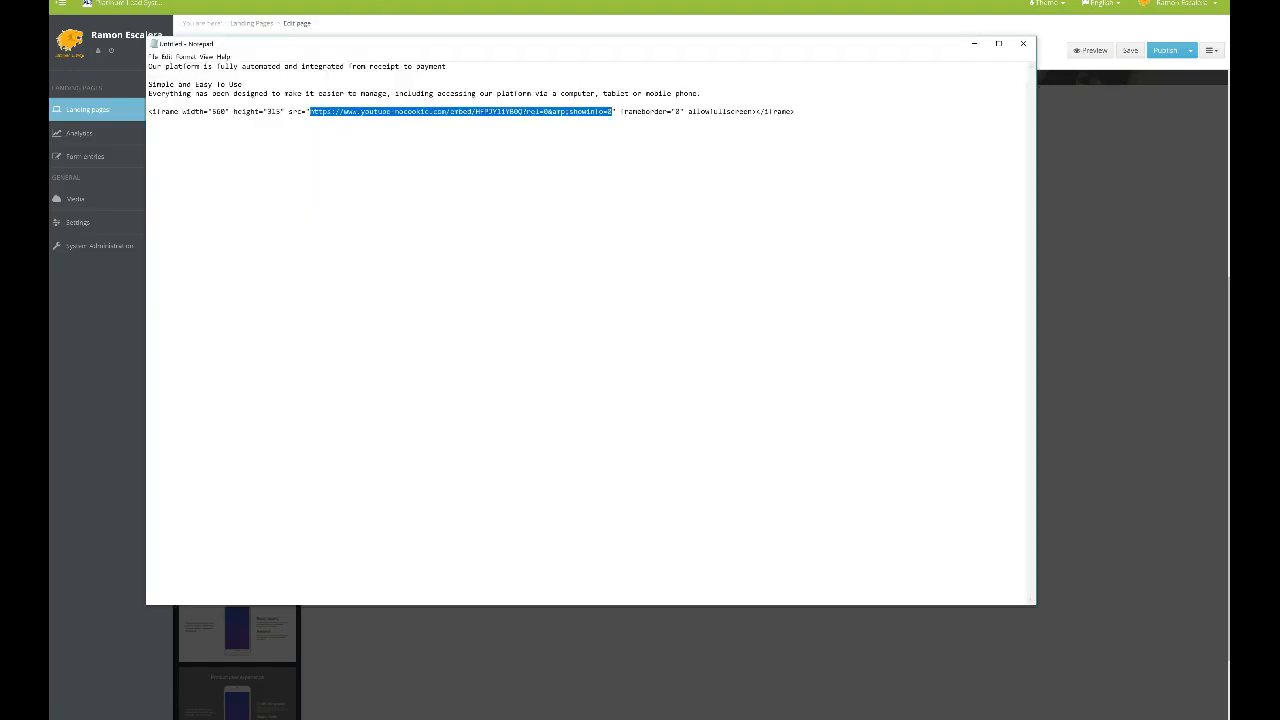
pyautogui.moveTo(150, 112); pyautogui.dragTo(833, 125)
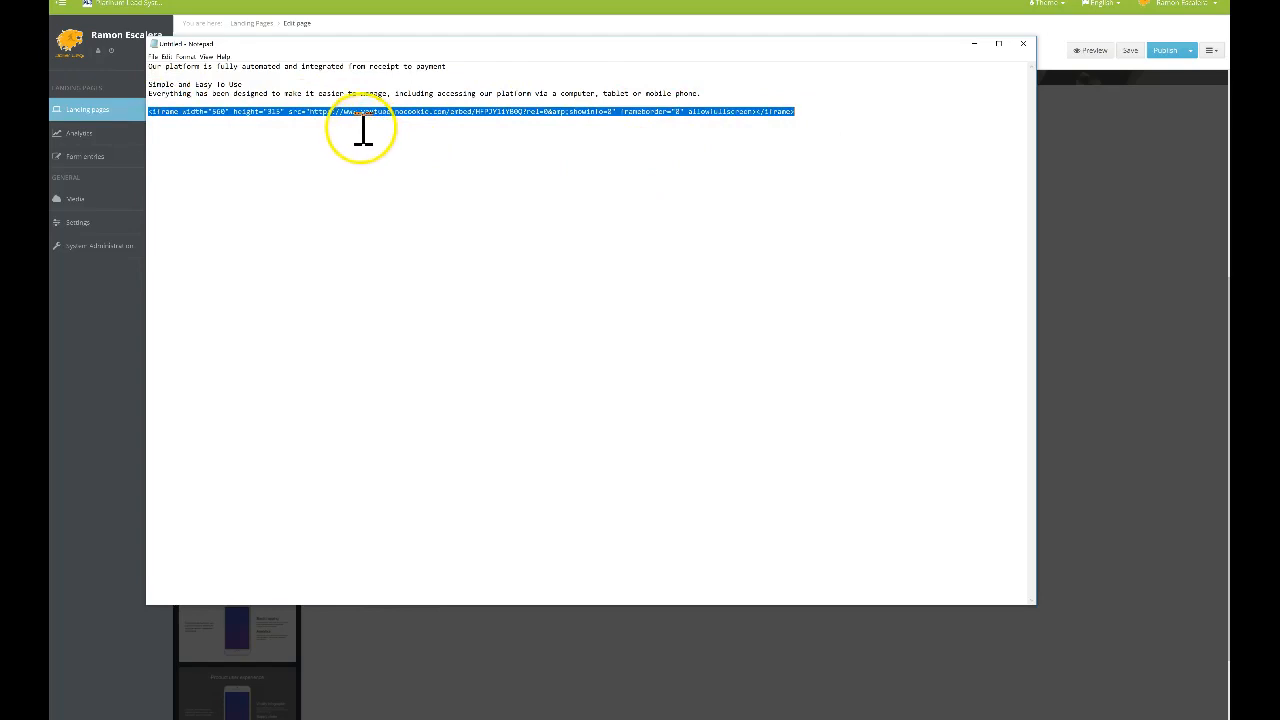
pyautogui.click(314, 114)
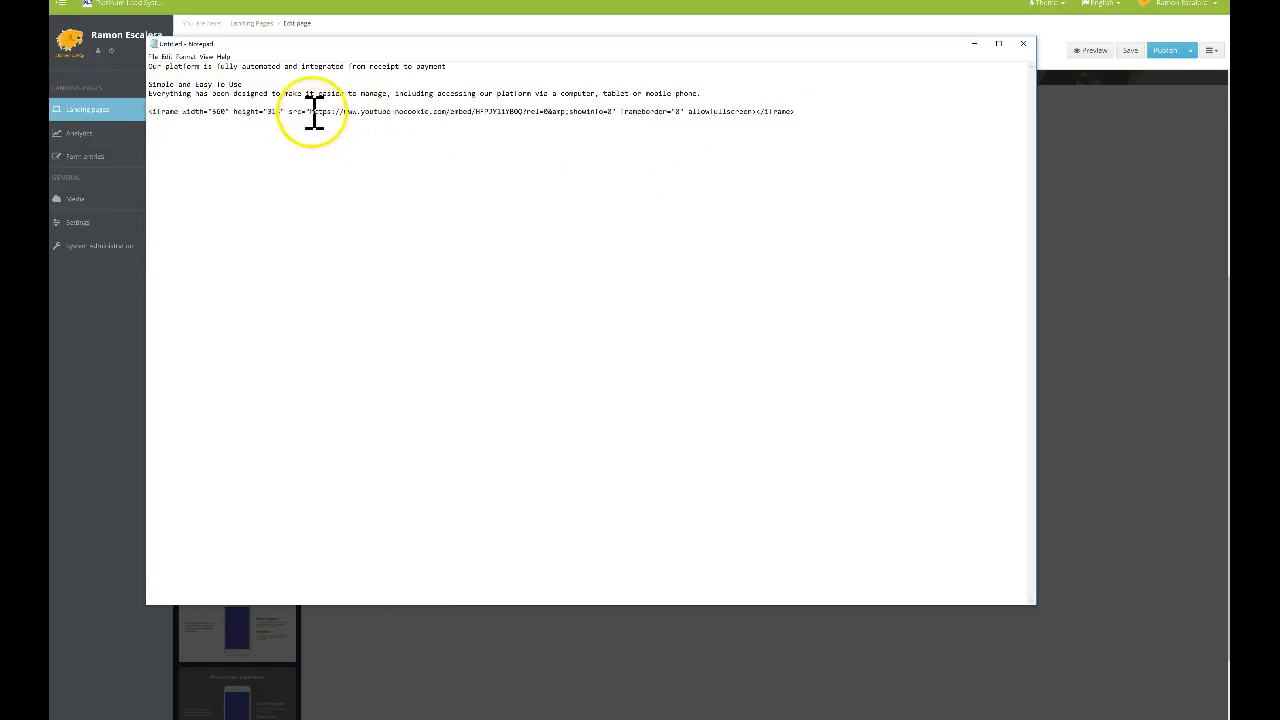
pyautogui.moveTo(311, 113); pyautogui.dragTo(610, 113)
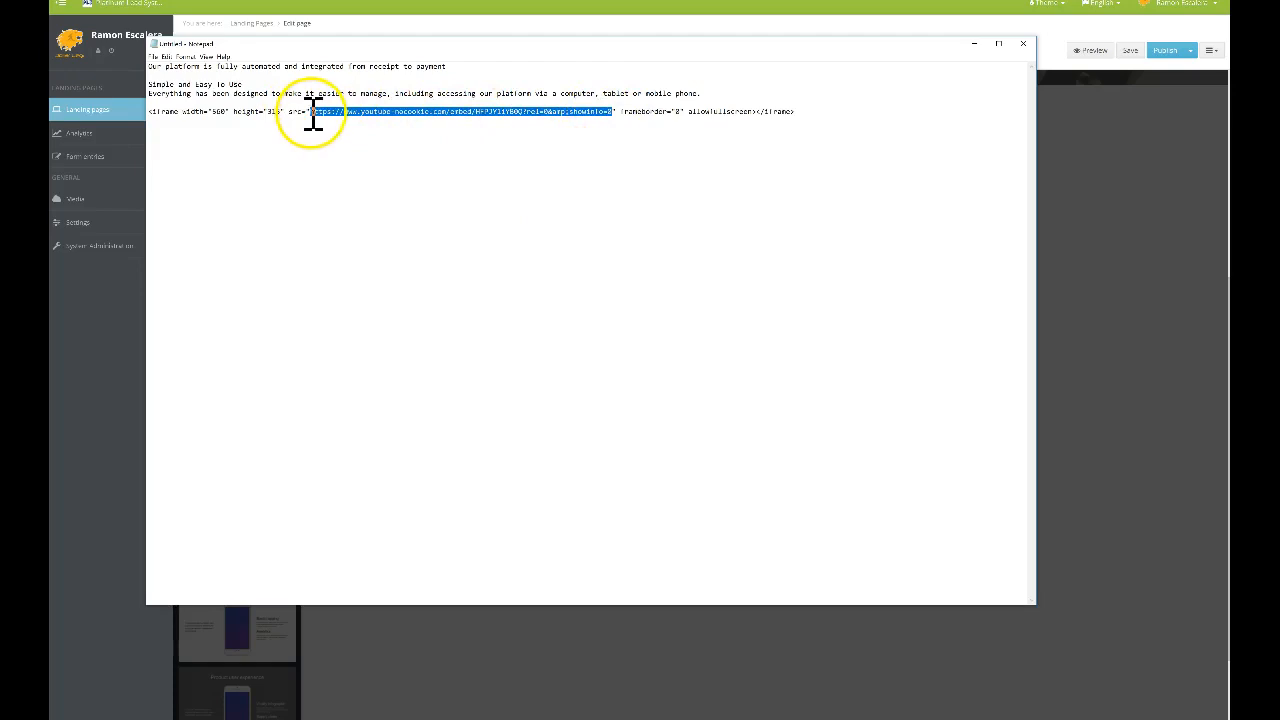
pyautogui.click(694, 143)
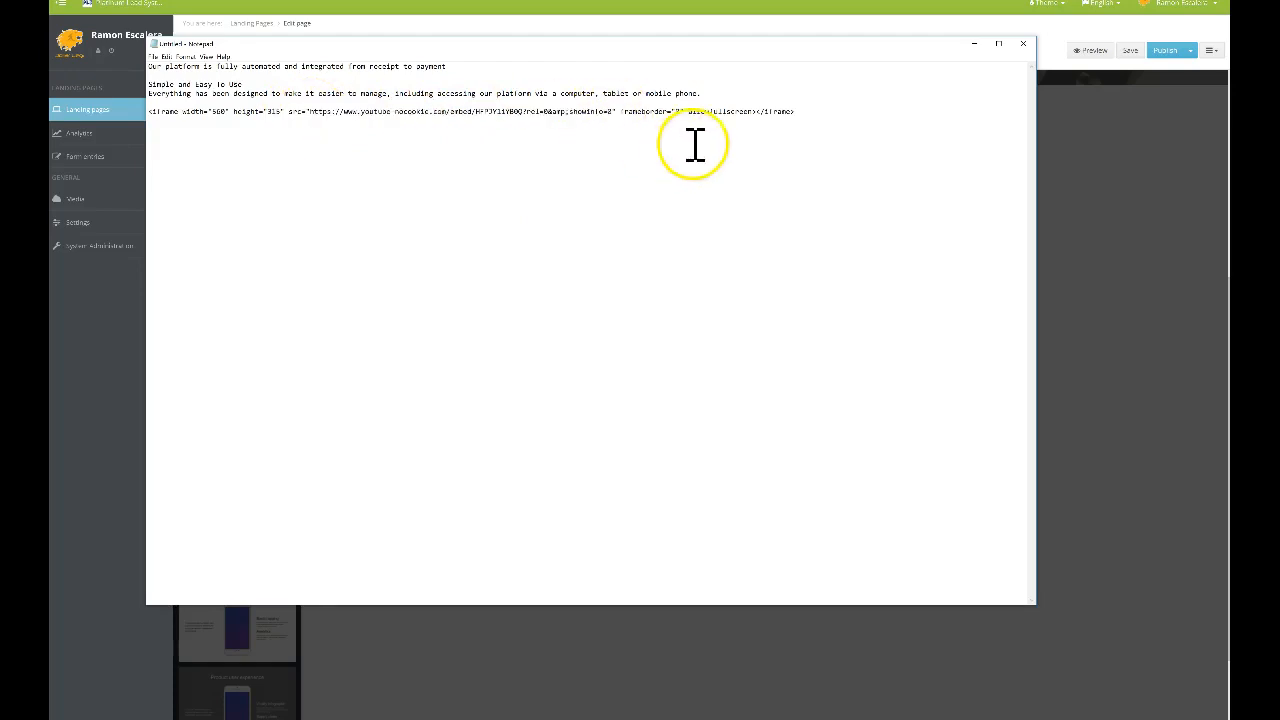
pyautogui.click(974, 43)
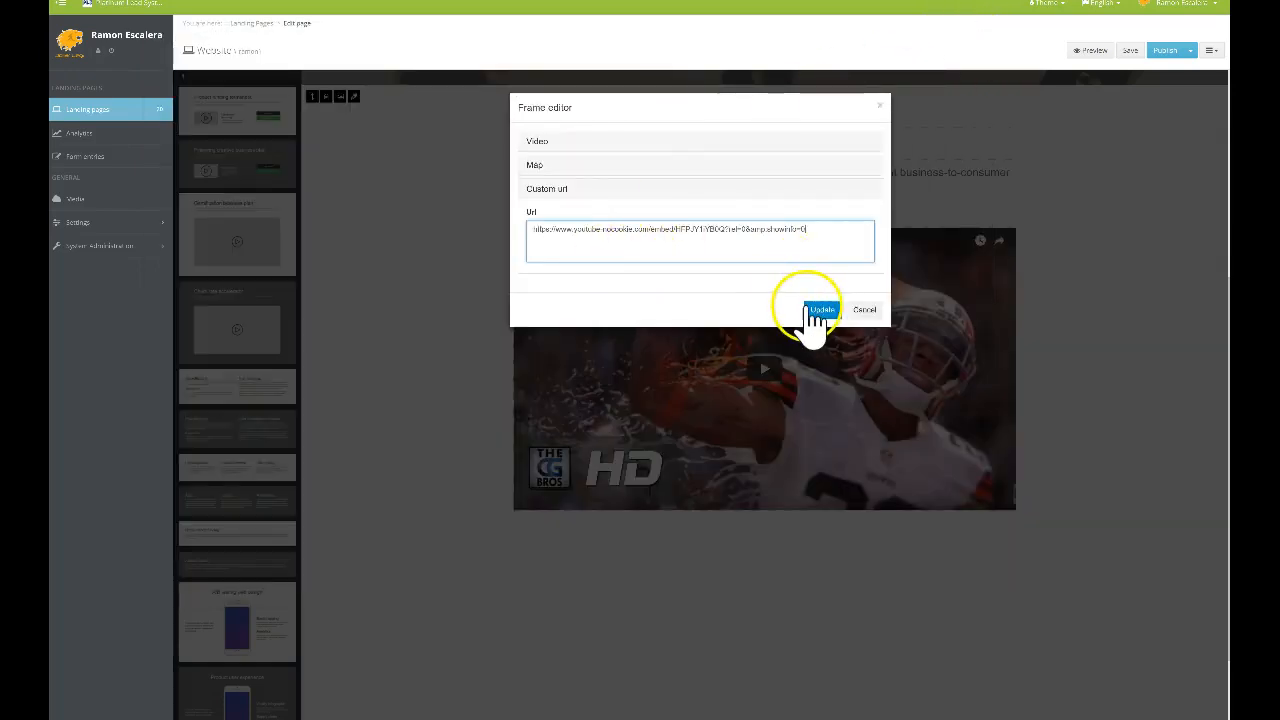
pyautogui.click(821, 310)
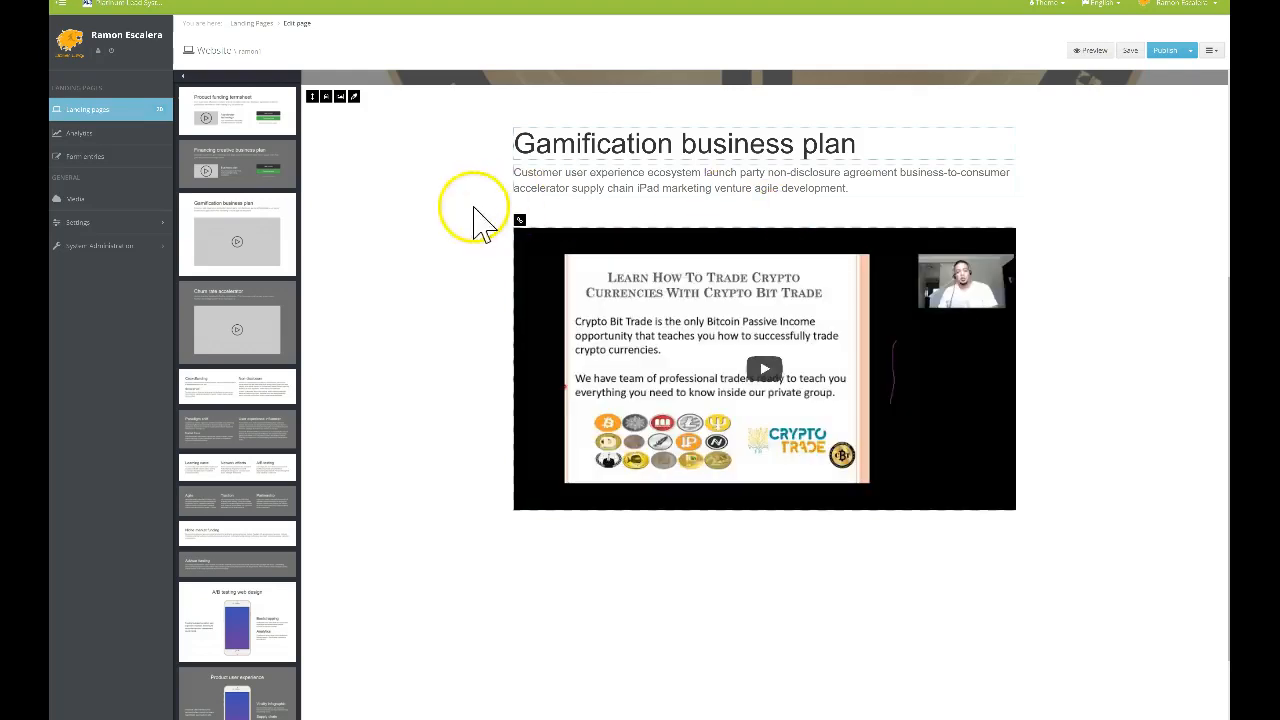
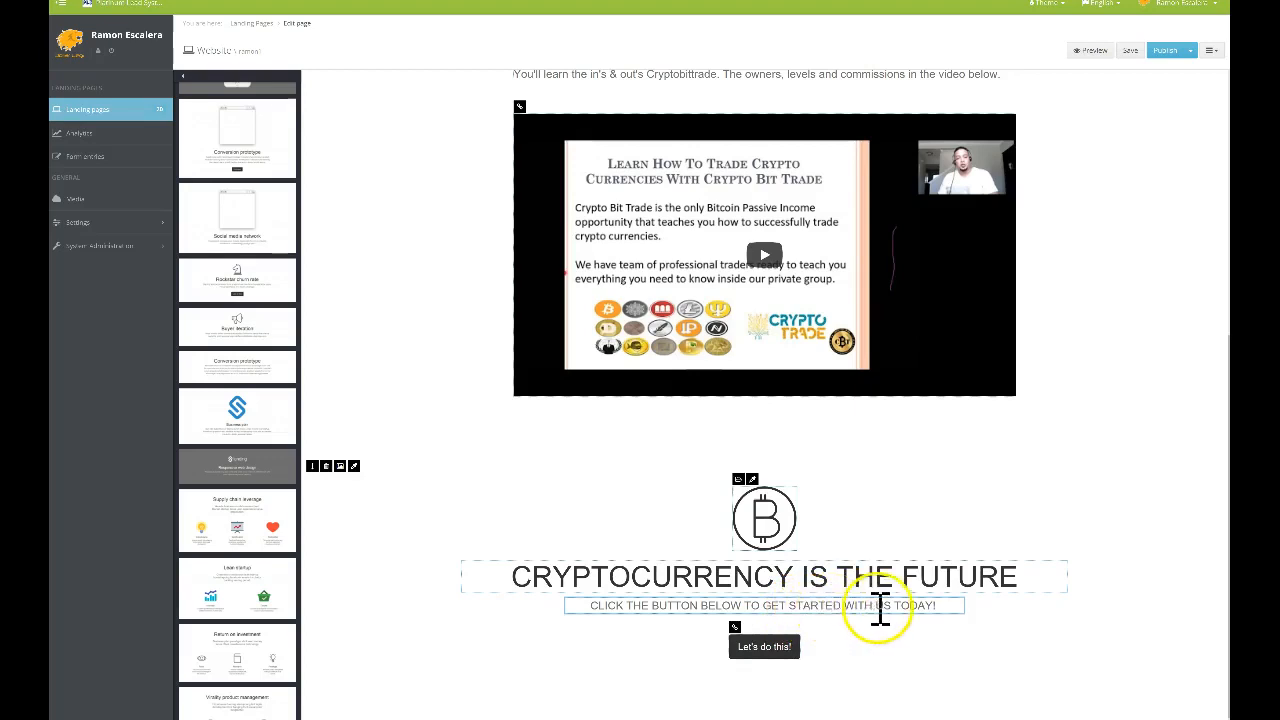
# Save the crypto landing page's latest edits and publish the site
pyautogui.click(1136, 50)
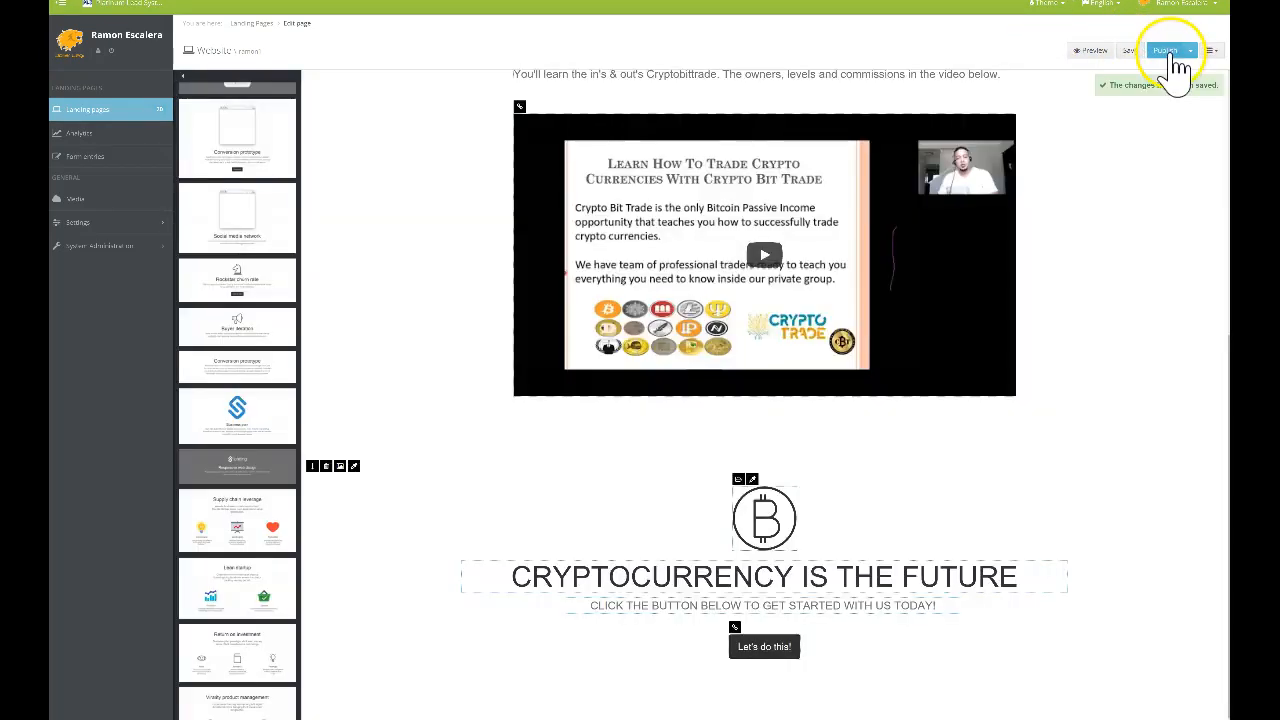
pyautogui.click(1178, 58)
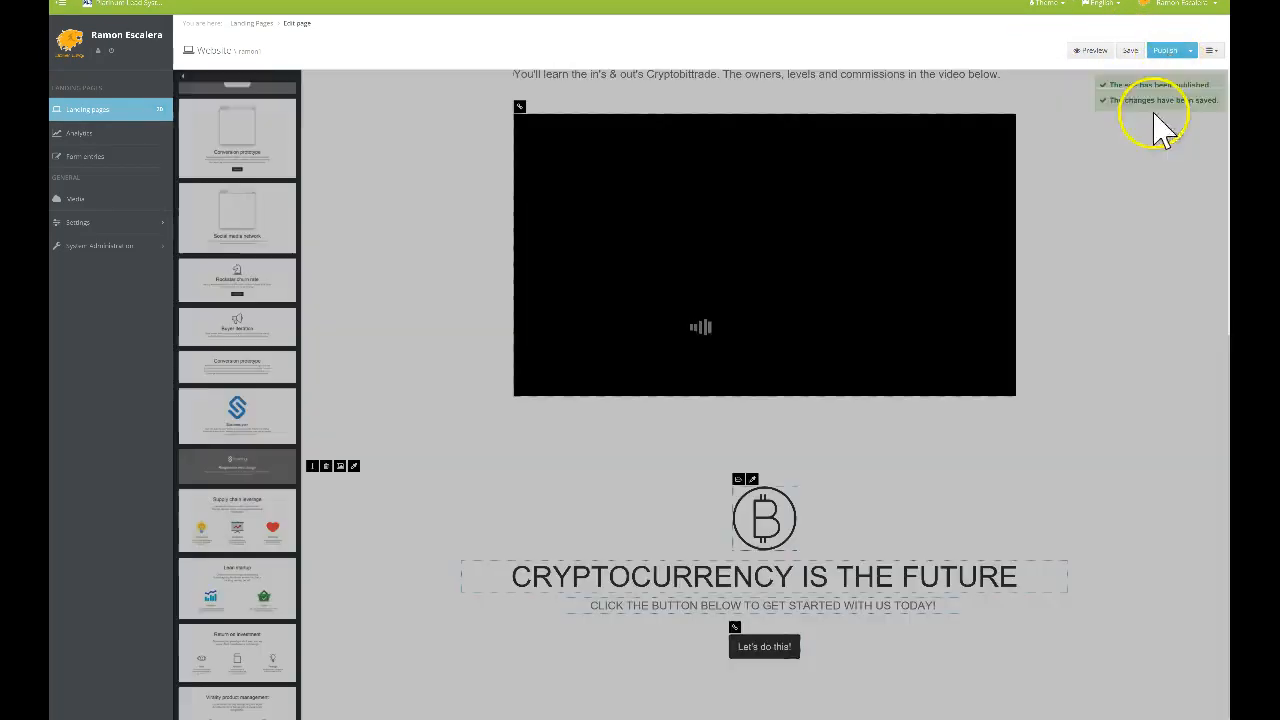
pyautogui.scroll(5, 1006, 229)
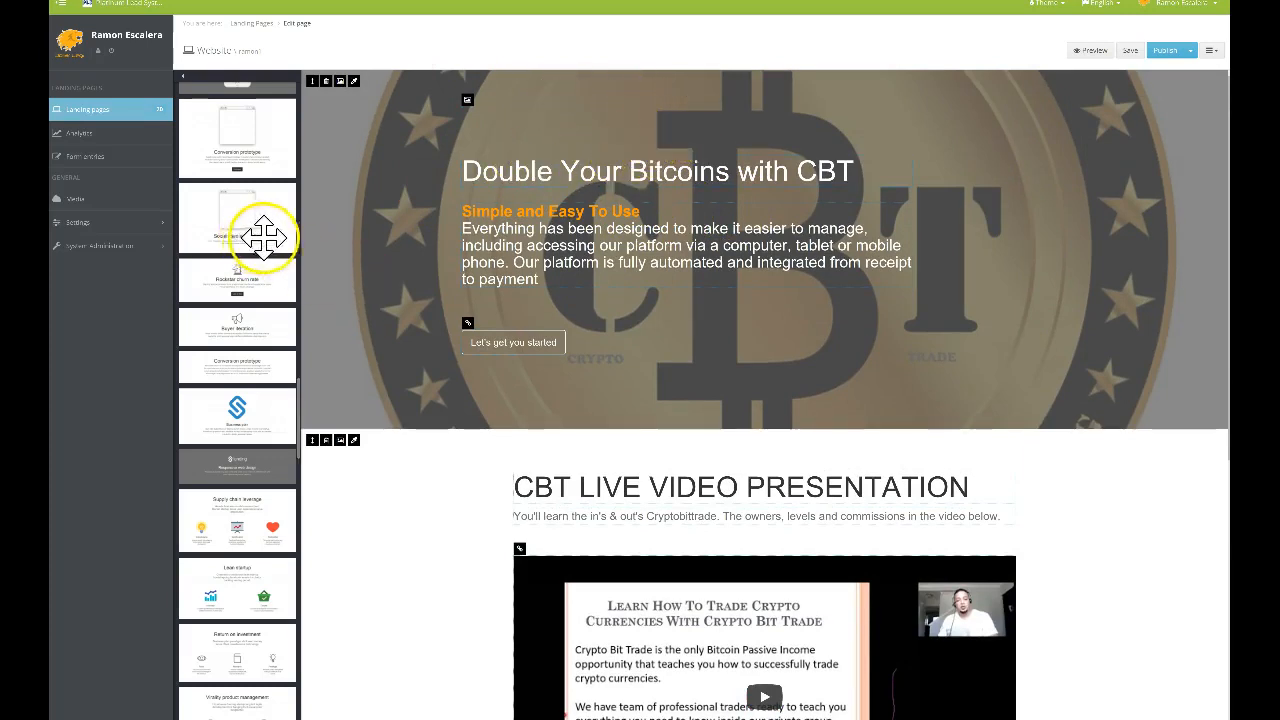
# Drag a navigation block with Home, About, Products and Contact links to the page top
pyautogui.scroll(-15, 228, 260)
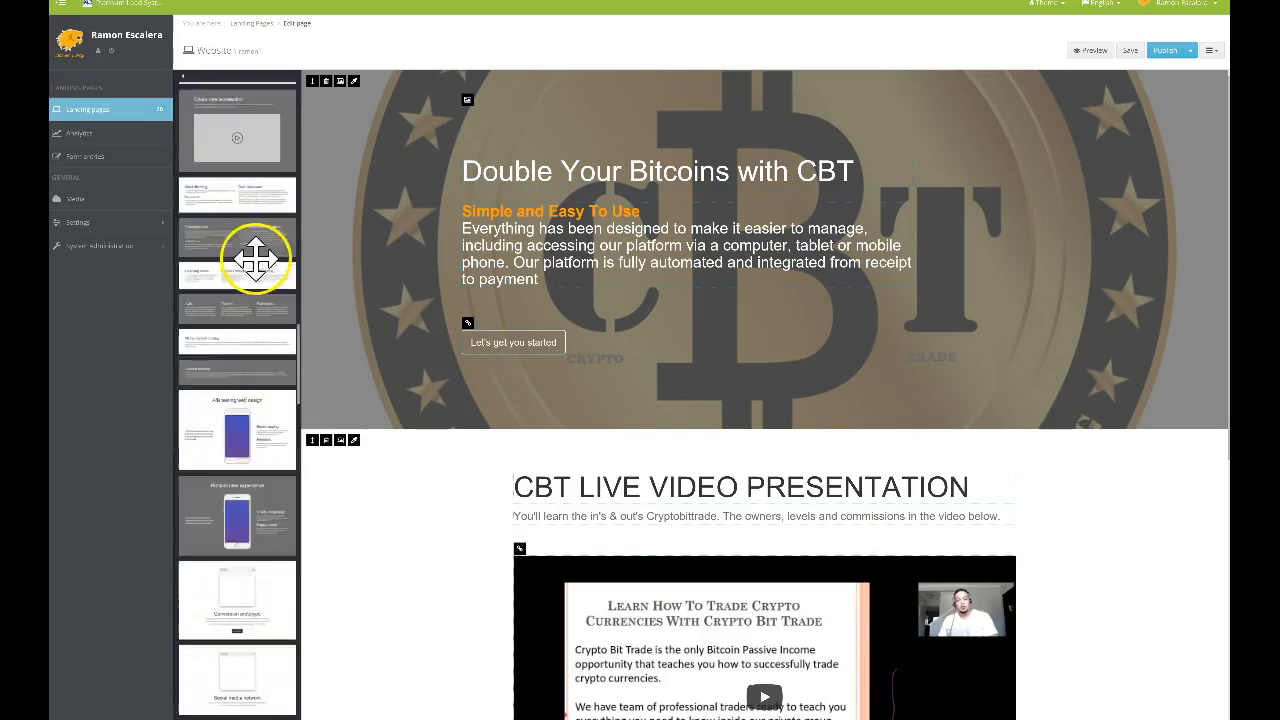
pyautogui.scroll(20, 270, 258)
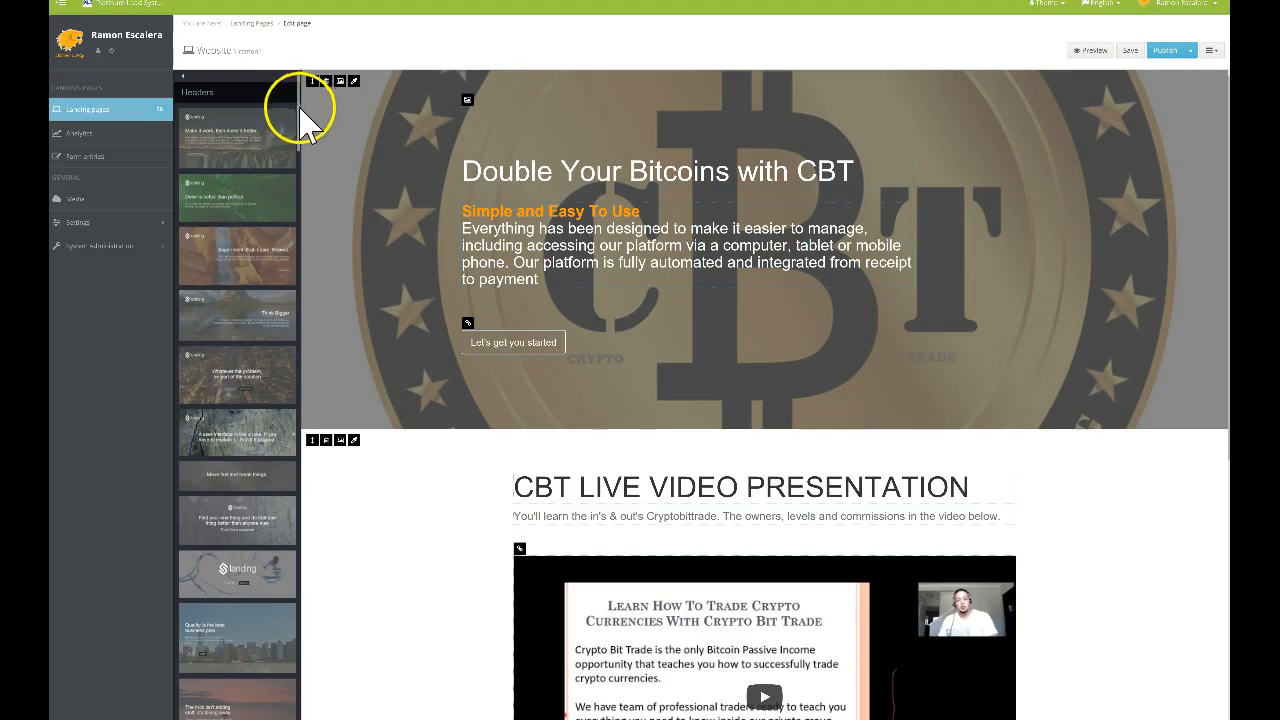
pyautogui.scroll(-5, 243, 169)
pyautogui.scroll(-10, 249, 216)
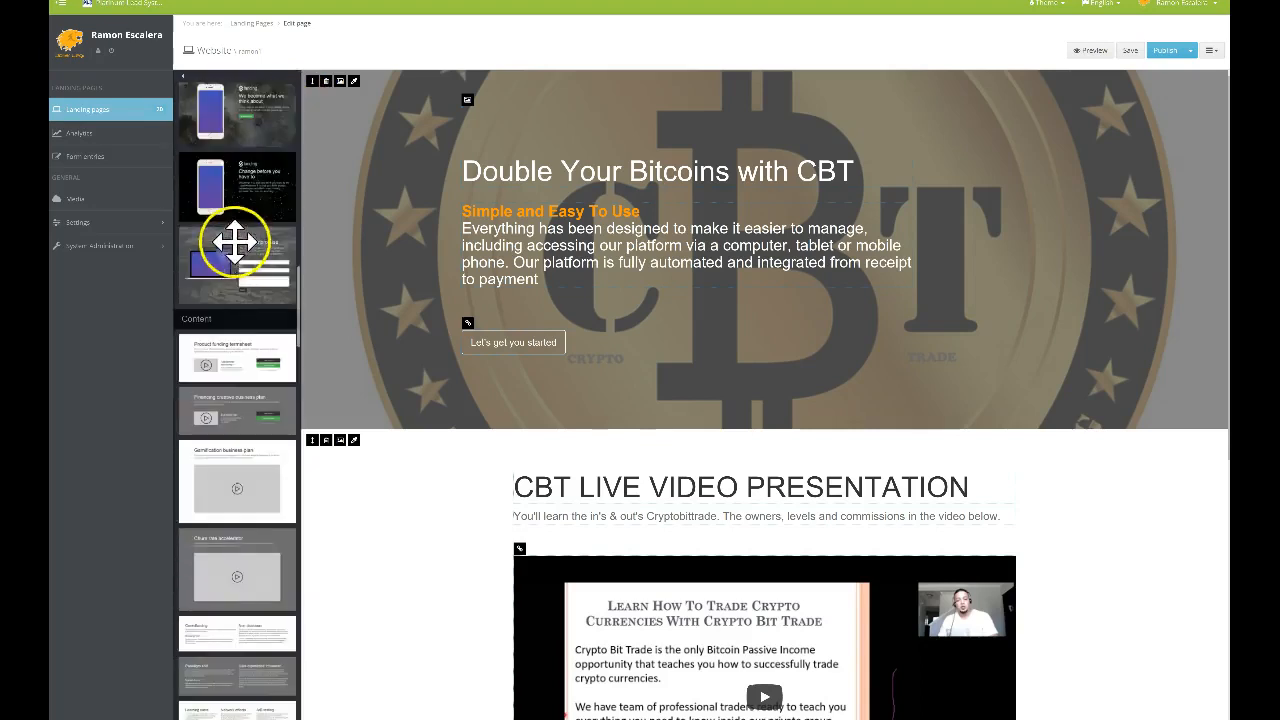
pyautogui.scroll(-15, 247, 315)
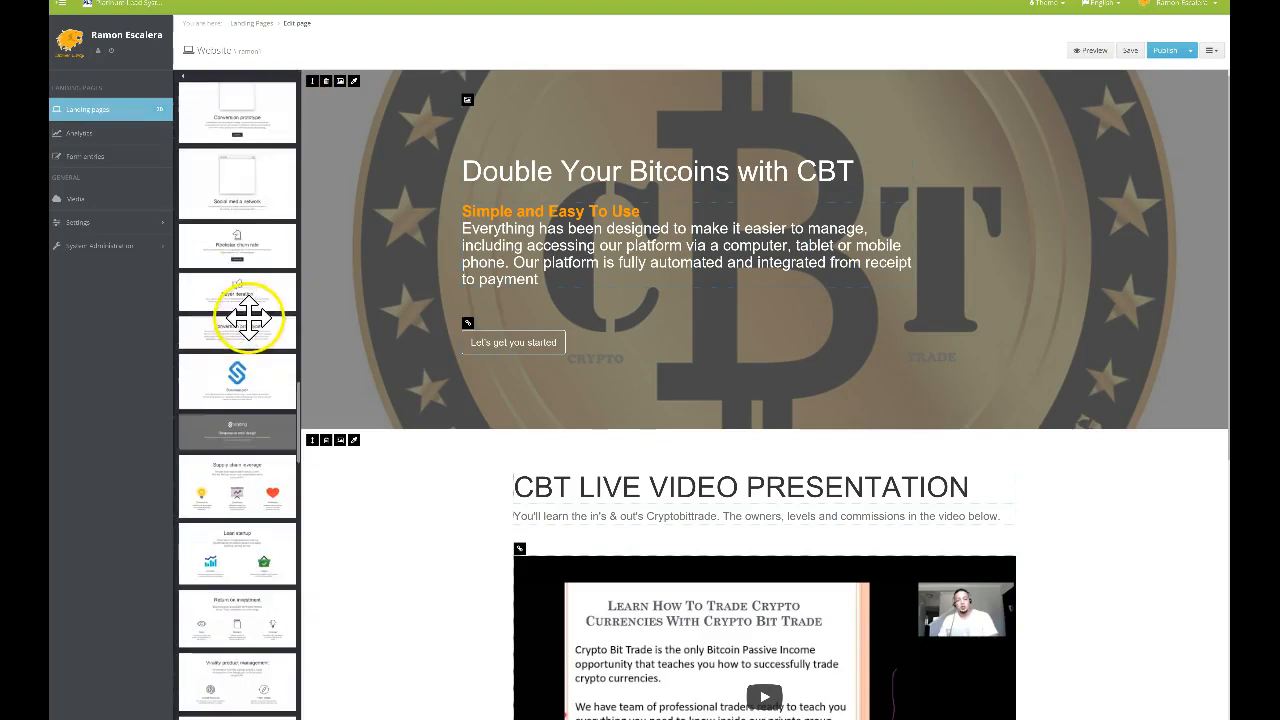
pyautogui.scroll(-10, 253, 318)
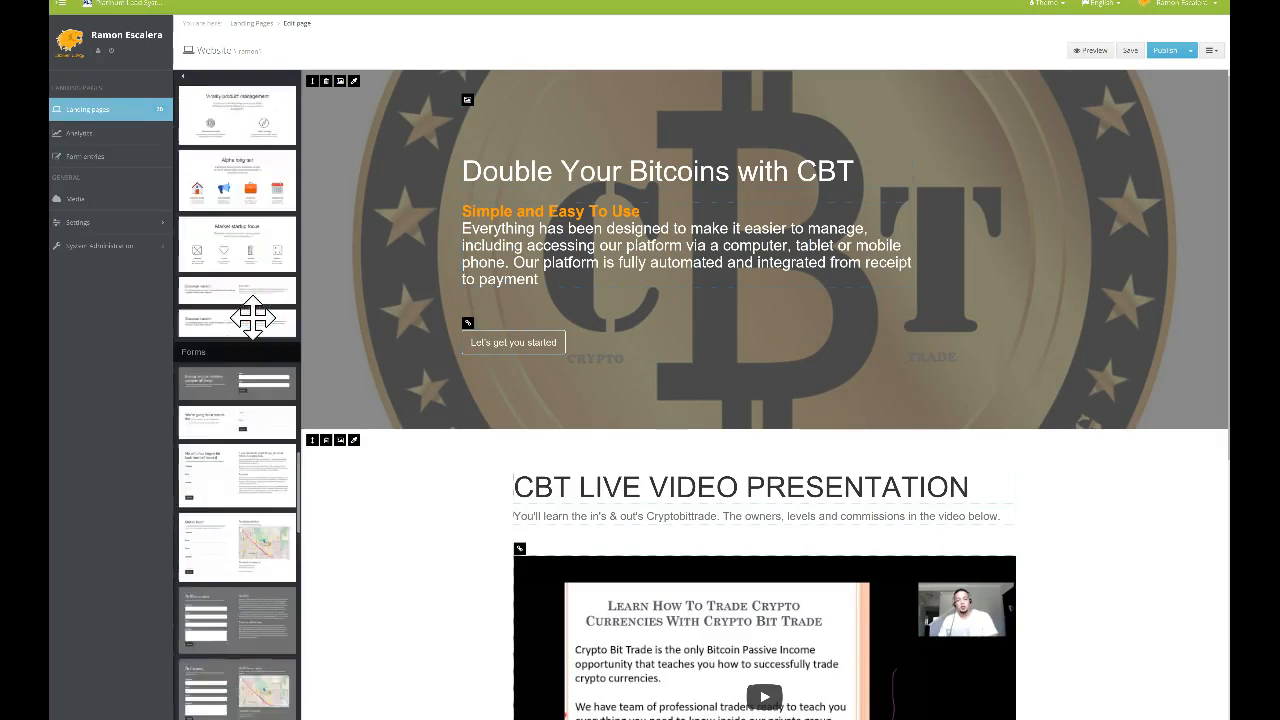
pyautogui.scroll(-10, 253, 318)
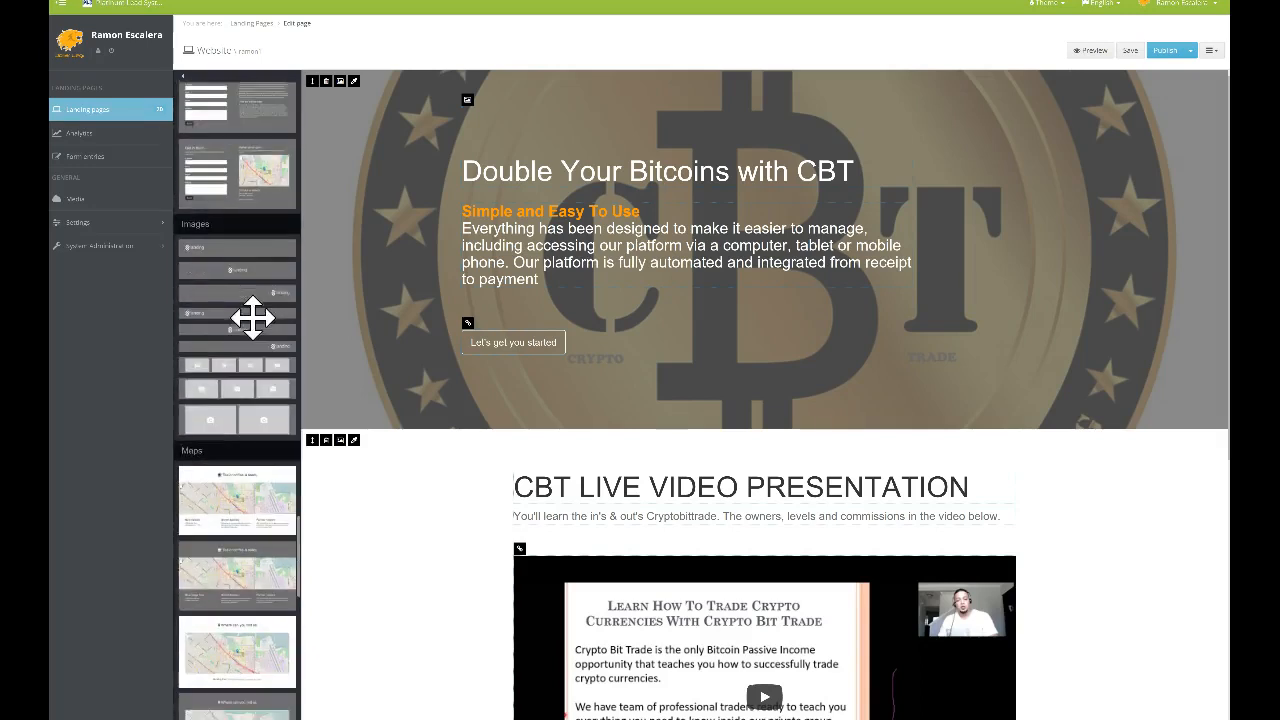
pyautogui.scroll(-5, 253, 318)
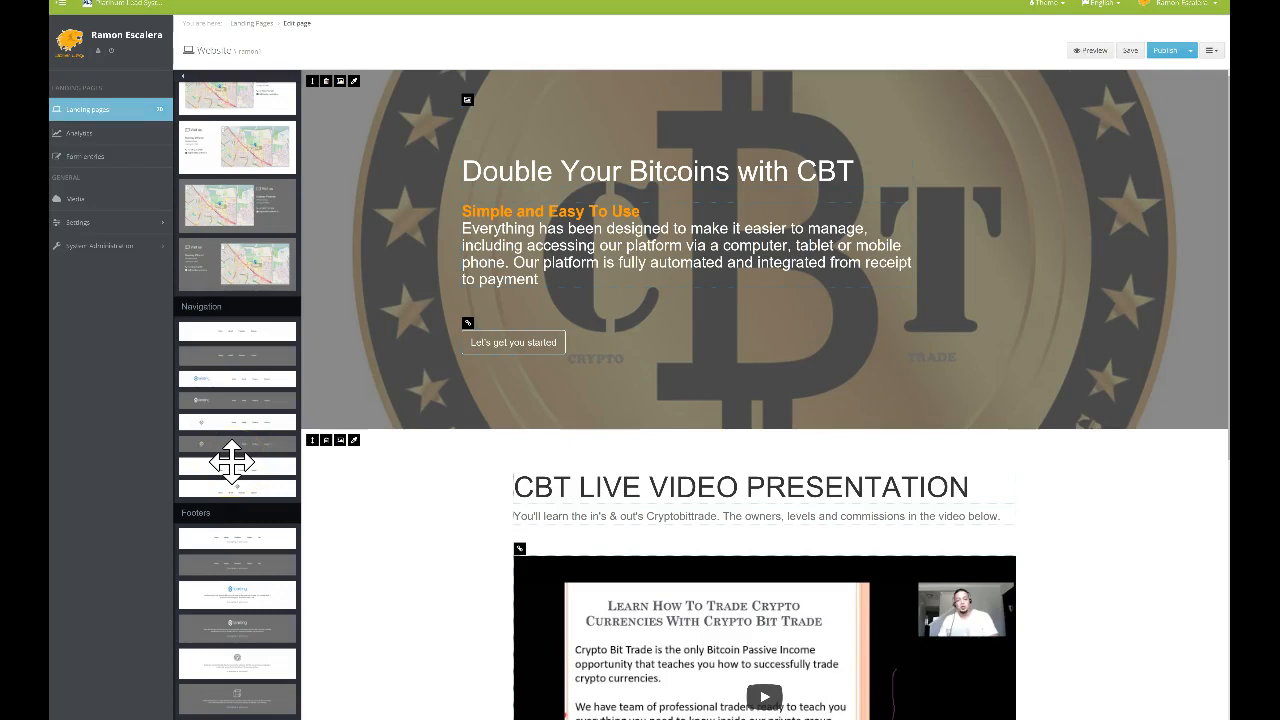
pyautogui.moveTo(232, 462); pyautogui.dragTo(600, 104)
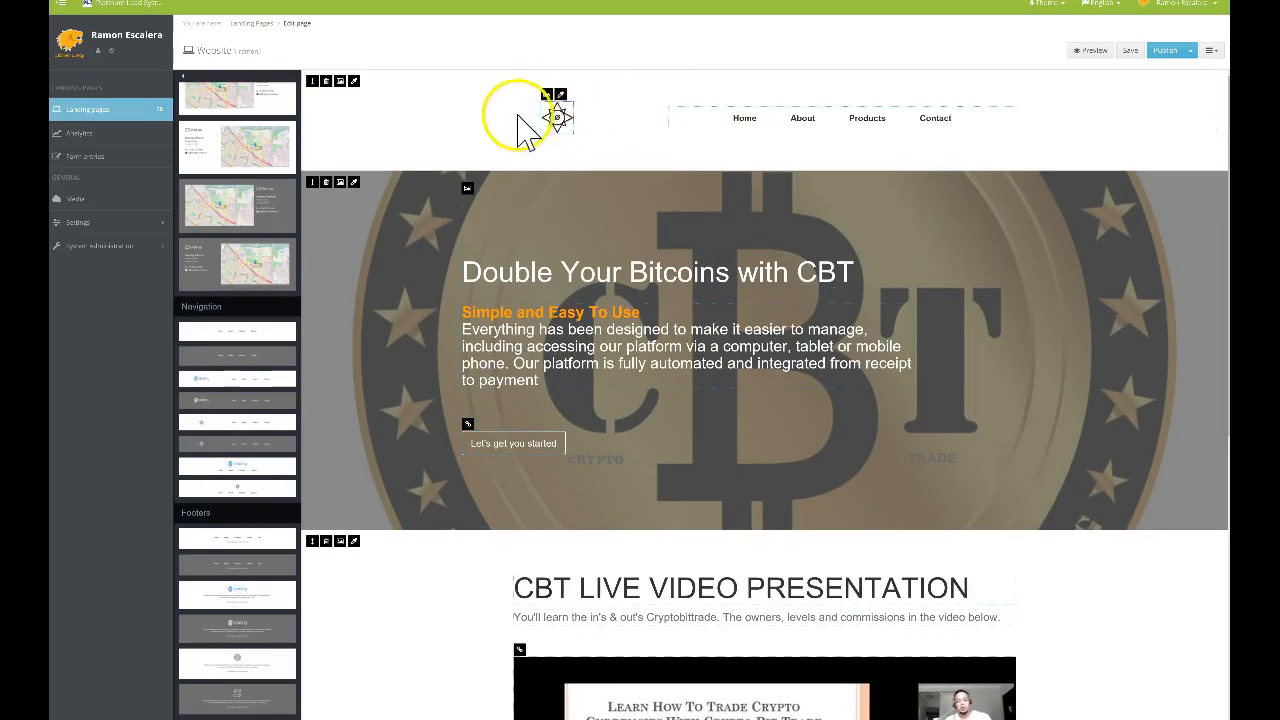
pyautogui.click(548, 96)
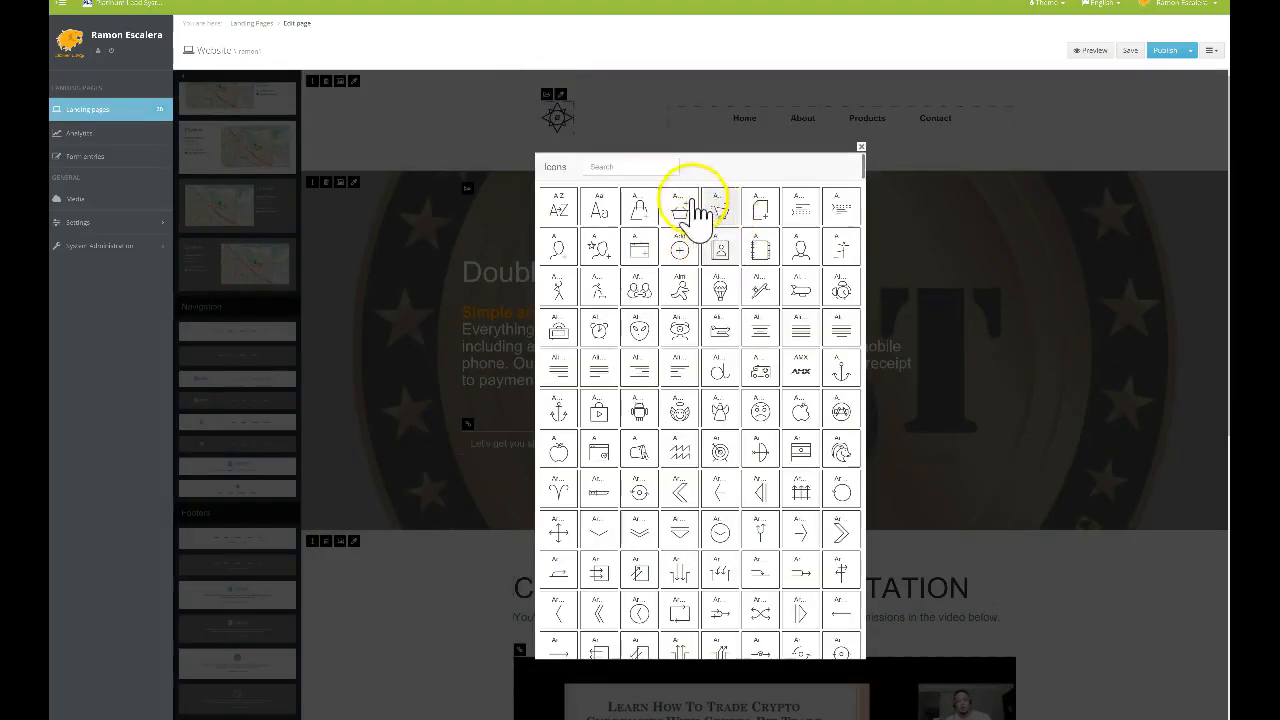
# Search the icons for 'money' and make the money-bag icon the header logo
pyautogui.click(643, 166)
pyautogui.write('money')
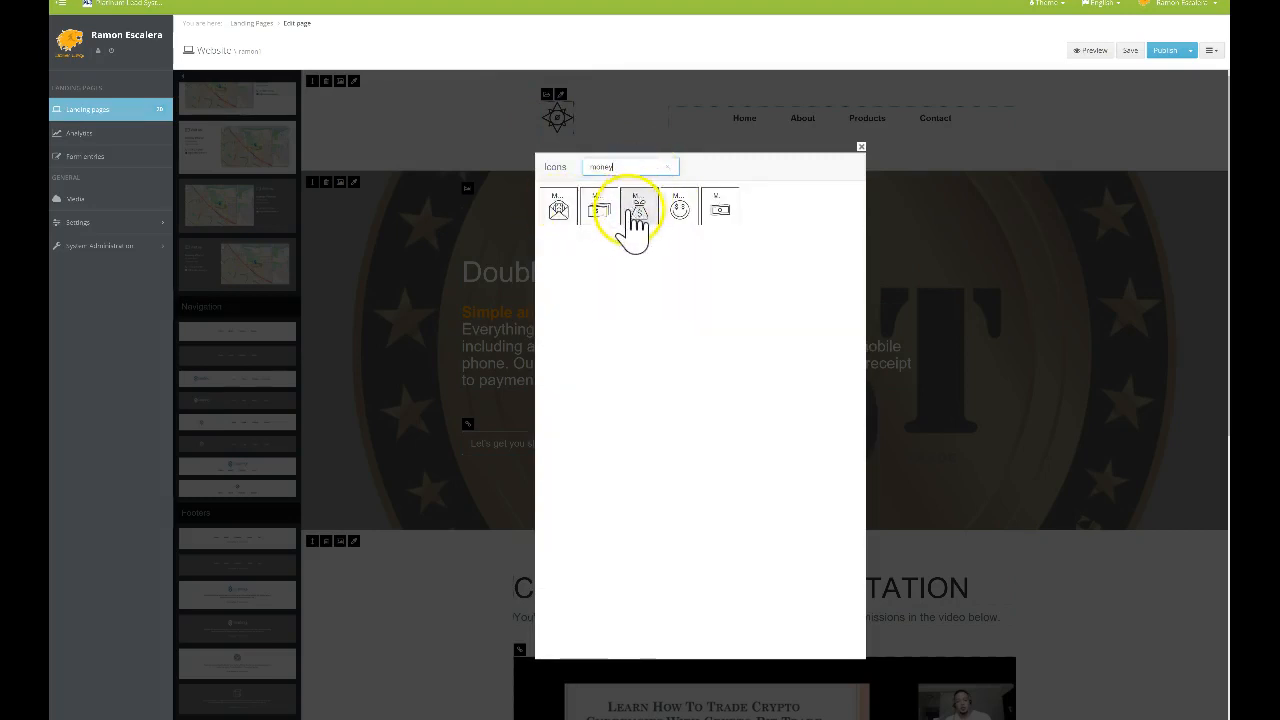
pyautogui.click(638, 210)
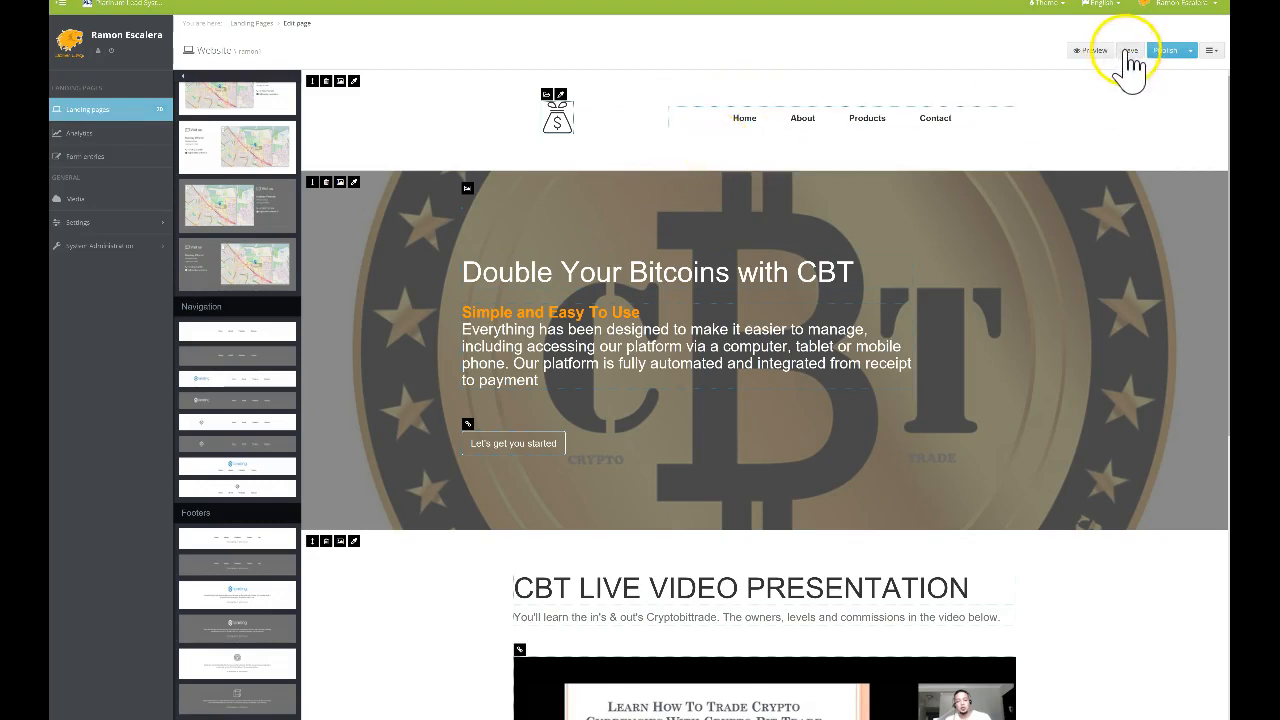
# Save the page with the new logo and publish the site
pyautogui.click(1163, 55)
pyautogui.click(1166, 53)
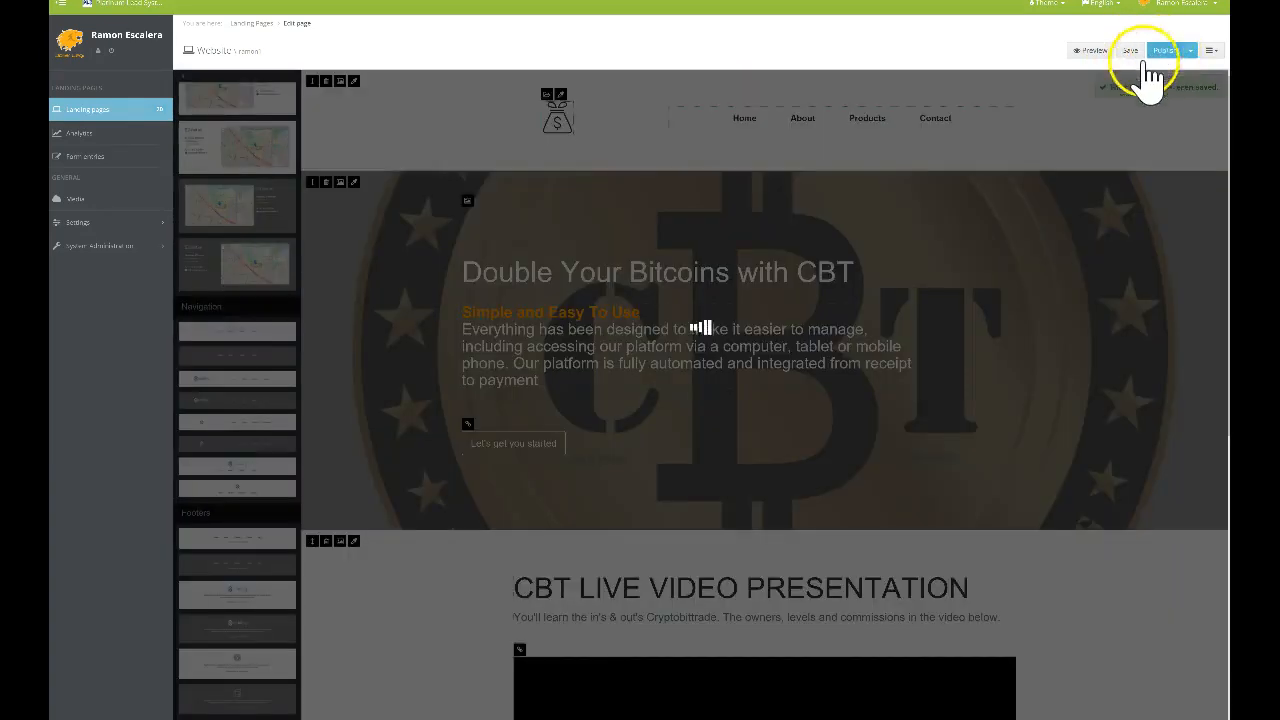
pyautogui.scroll(-5, 666, 277)
pyautogui.scroll(5, 600, 230)
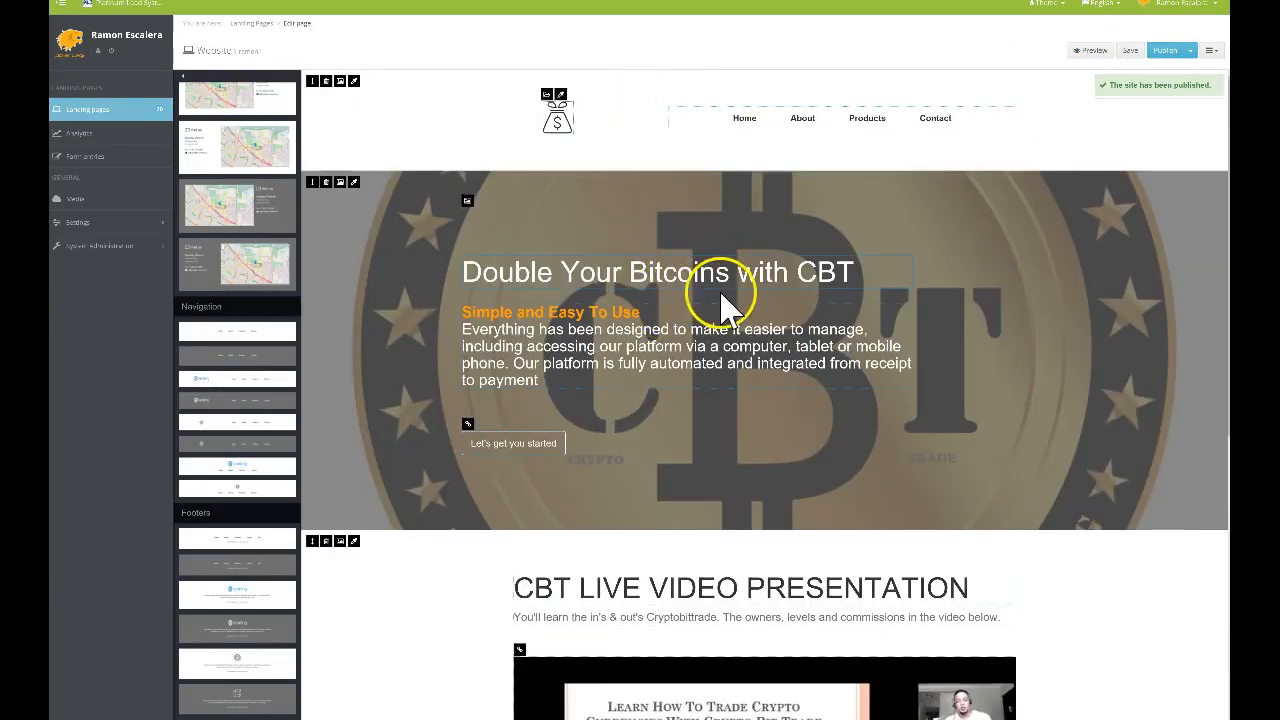
# Replace the About link text with Hashflare, fixing the typo and spacing before Products
pyautogui.click(804, 118)
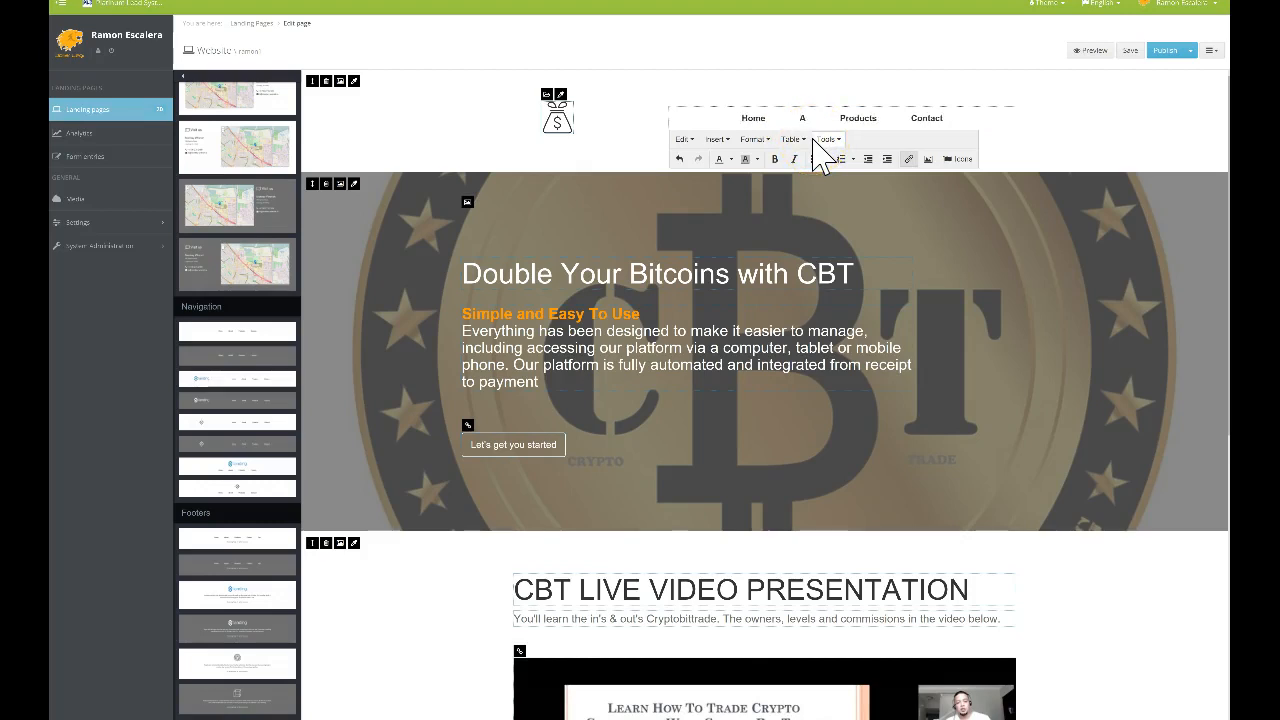
pyautogui.press('Delete')
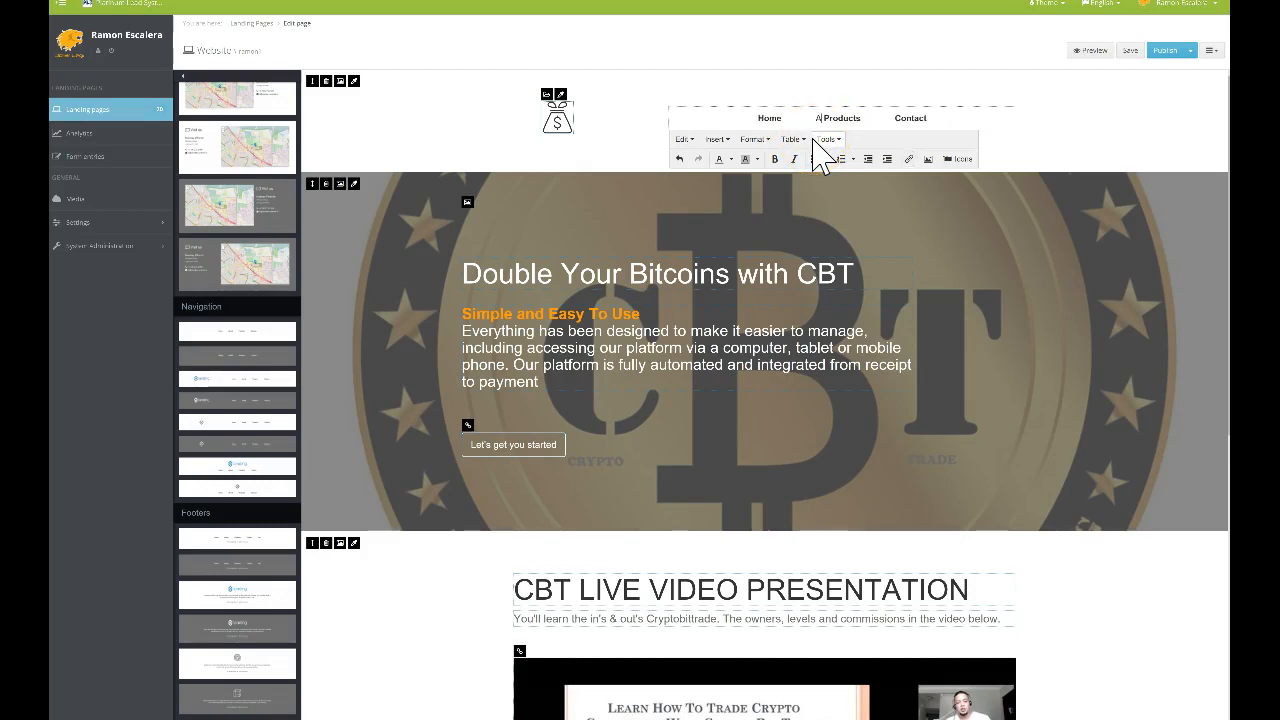
pyautogui.click(805, 120)
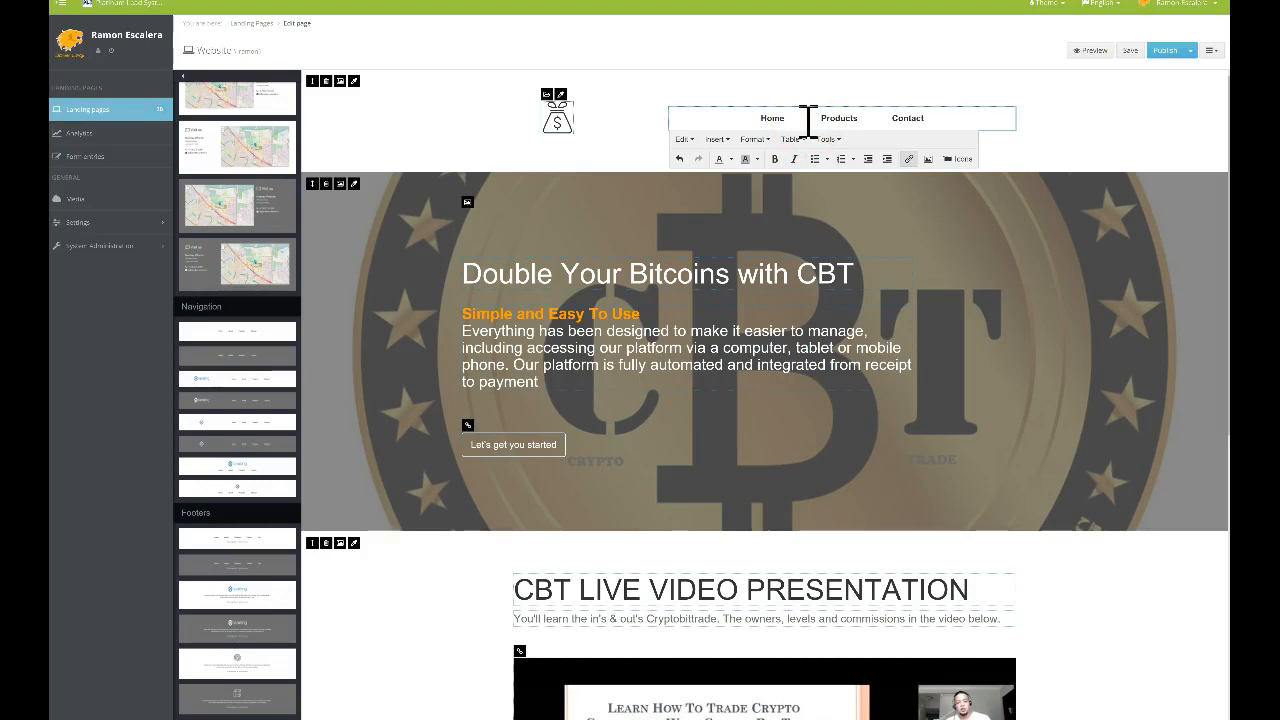
pyautogui.write('Hashfkare')
pyautogui.press('BackSpace')
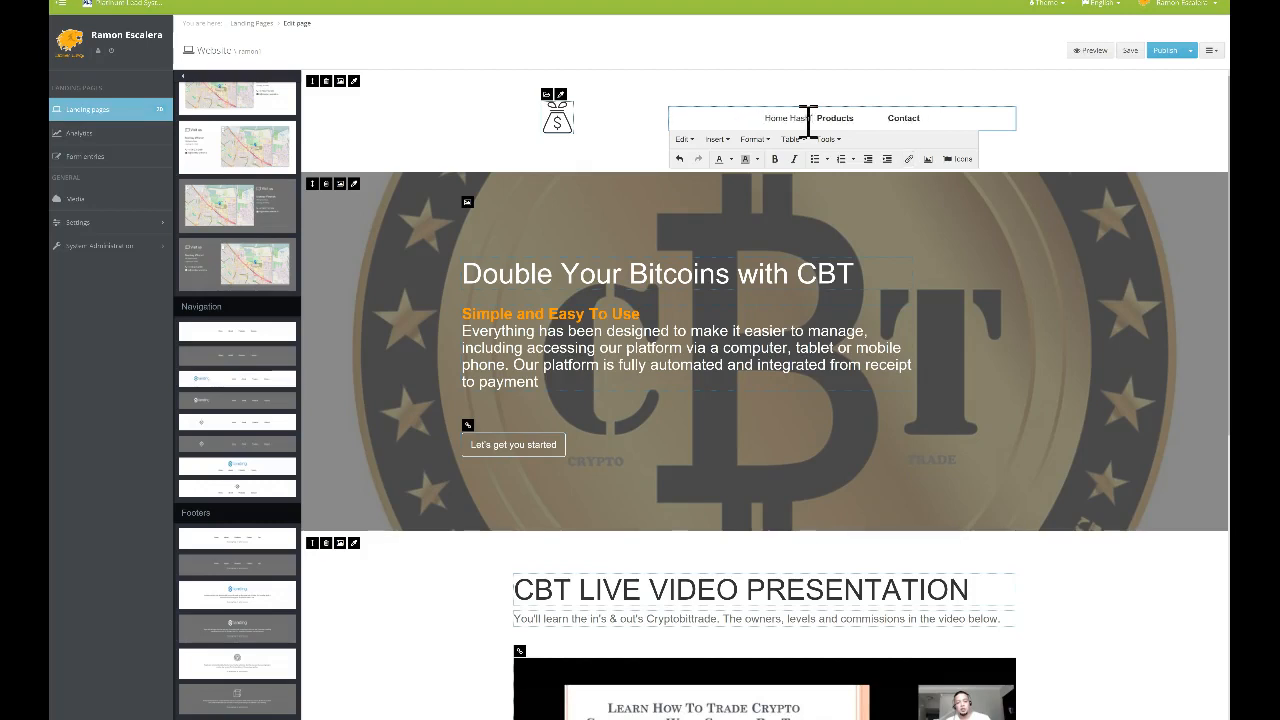
pyautogui.click(788, 118)
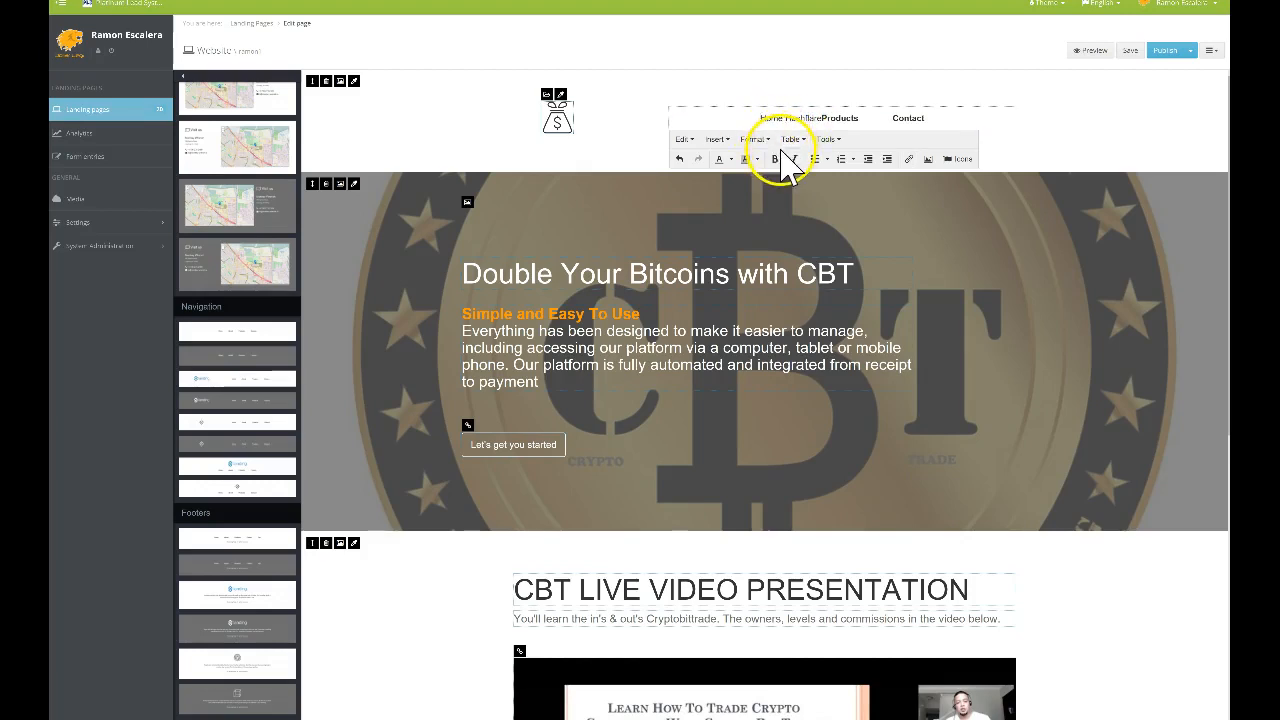
pyautogui.press('Delete')
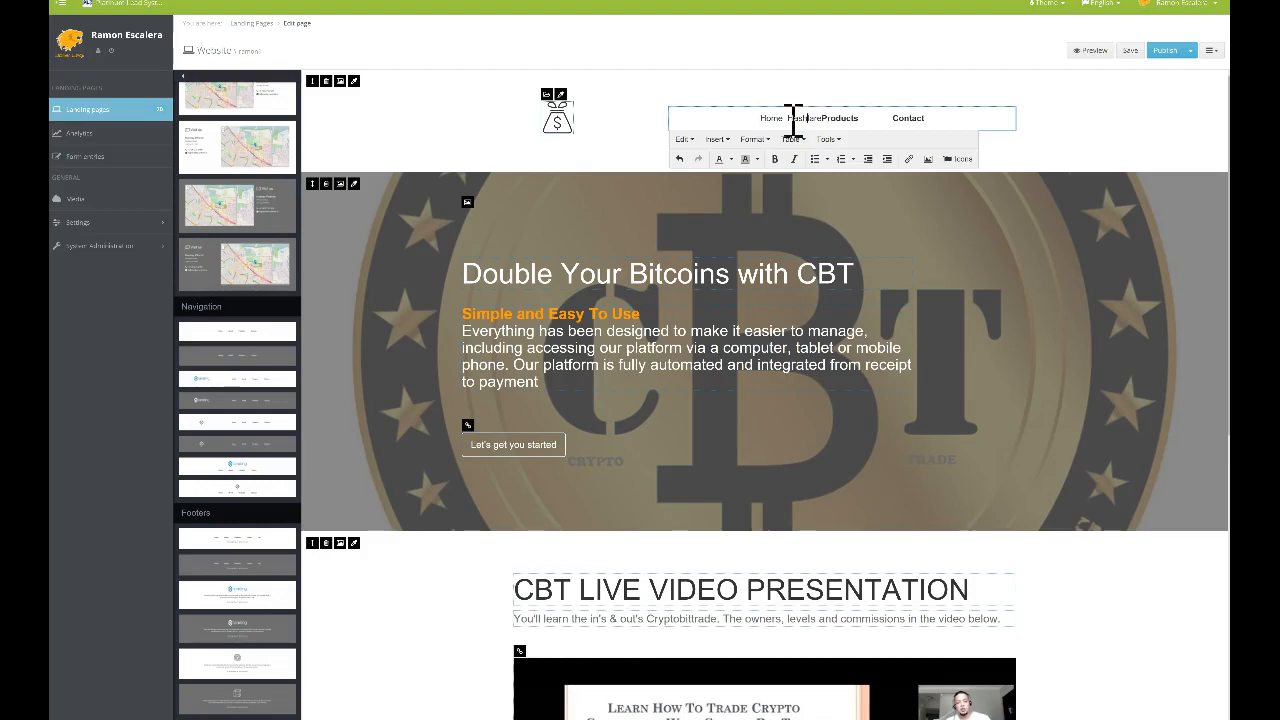
pyautogui.click(829, 118)
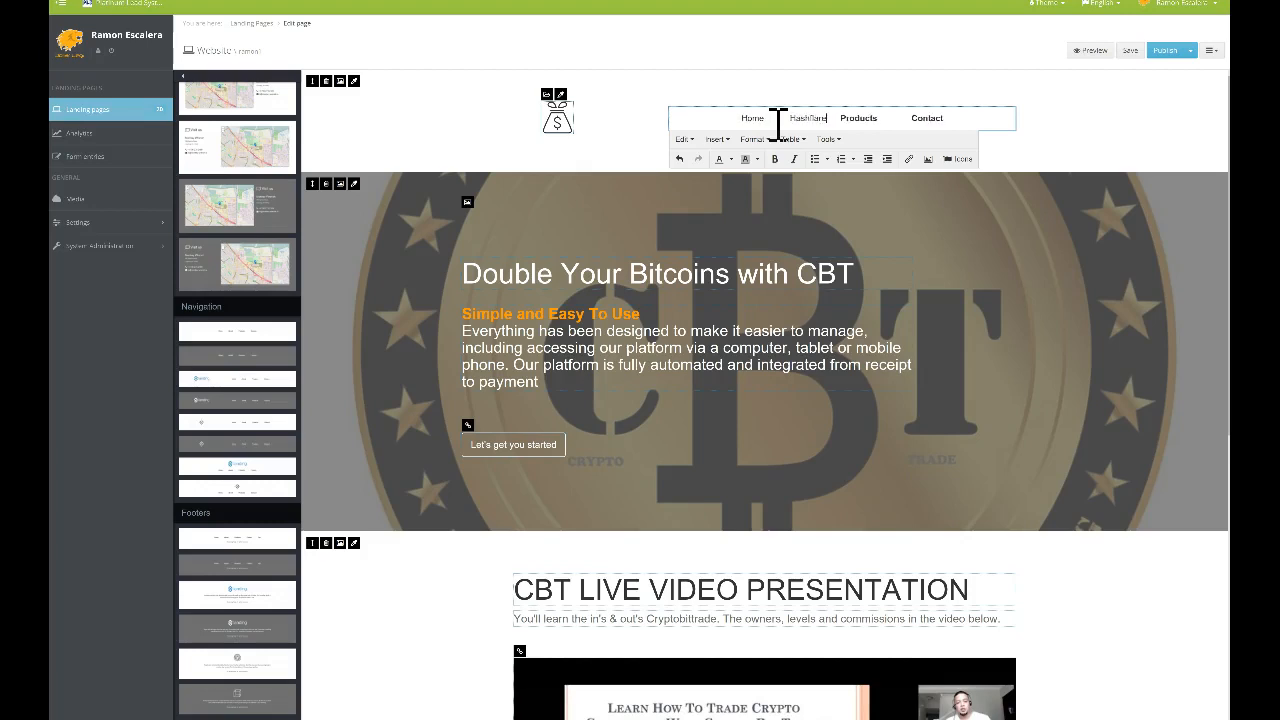
# Check the Hashflare text's options, then finish editing the navigation bar
pyautogui.moveTo(790, 119); pyautogui.dragTo(826, 122)
pyautogui.click(825, 121)
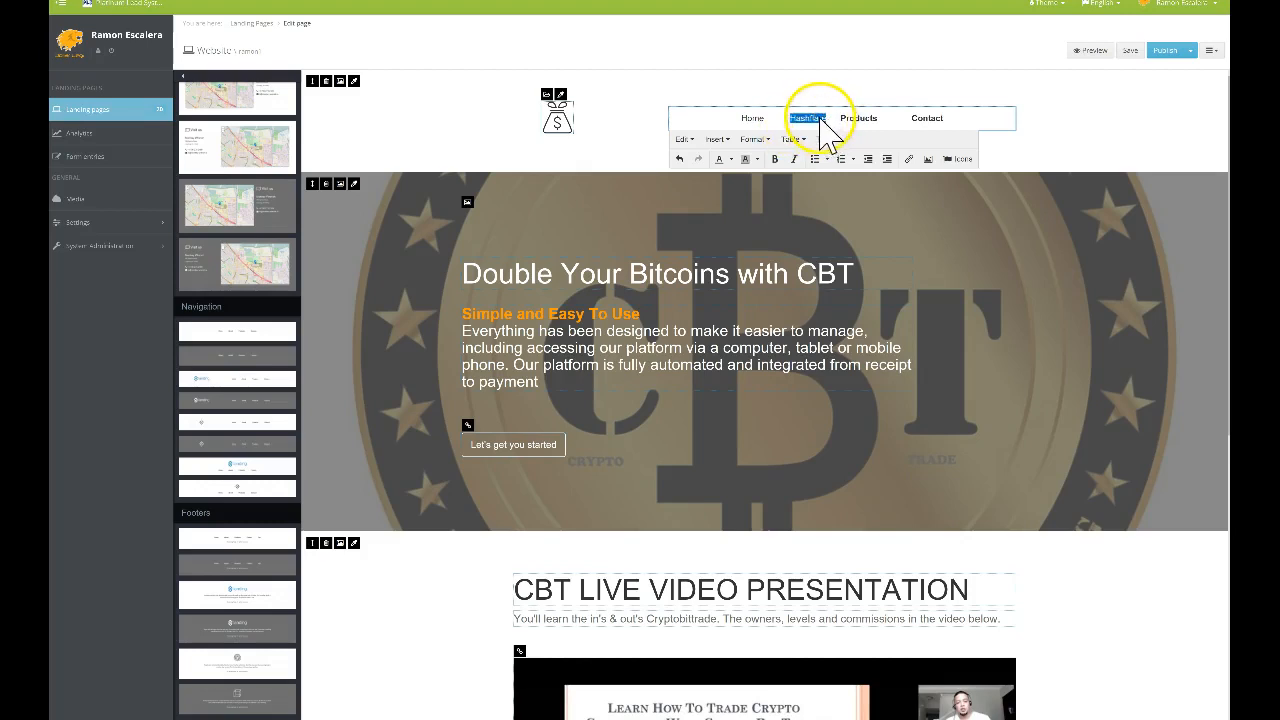
pyautogui.rightClick(822, 128)
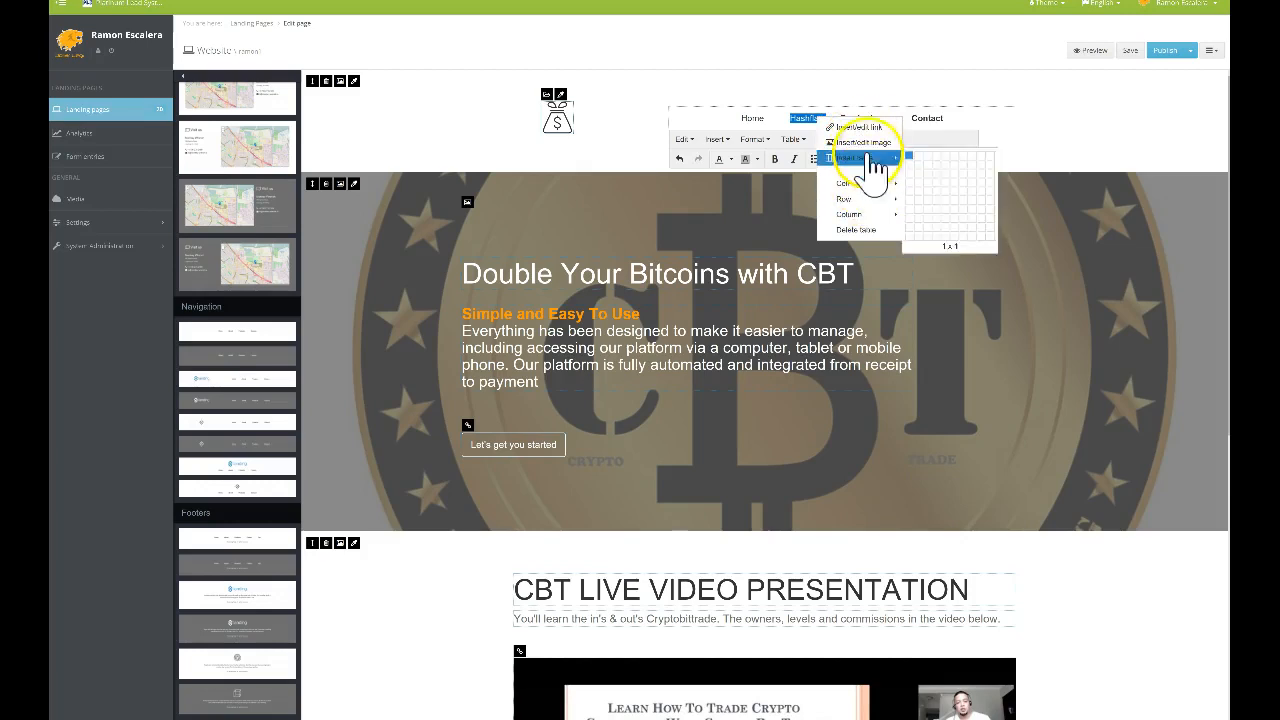
pyautogui.moveTo(862, 160)
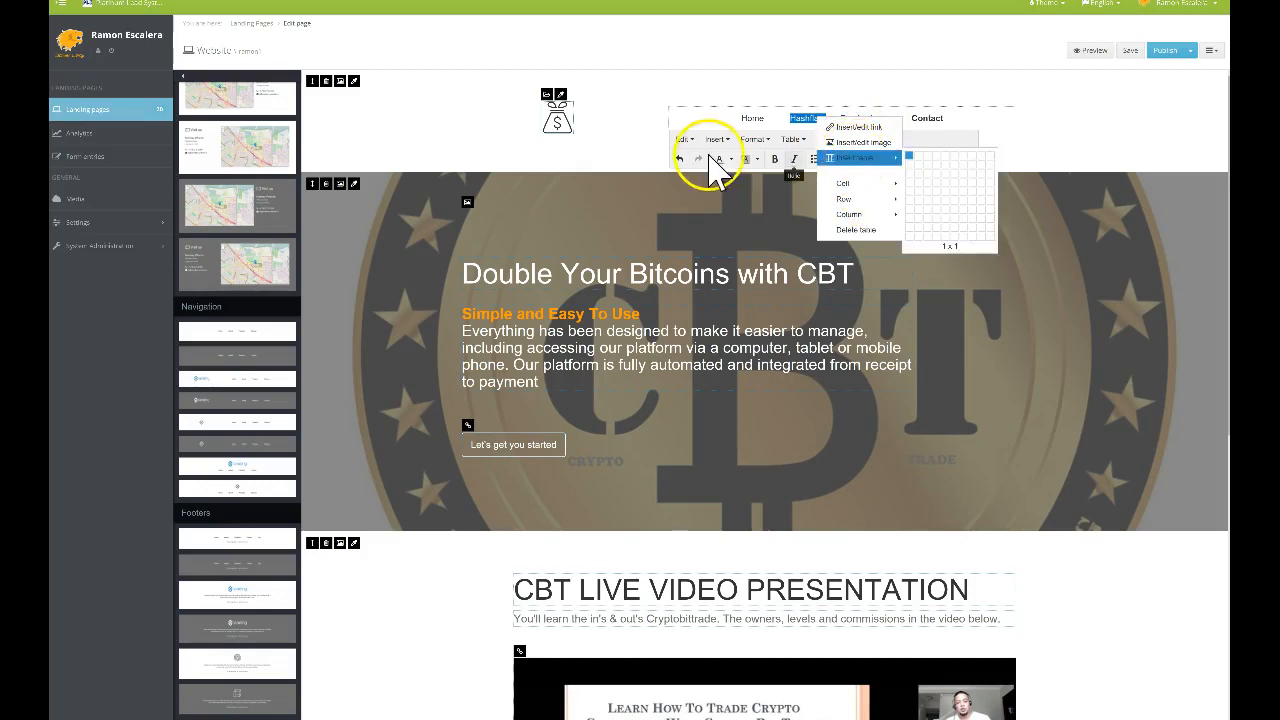
pyautogui.press('Escape')
pyautogui.doubleClick(748, 120)
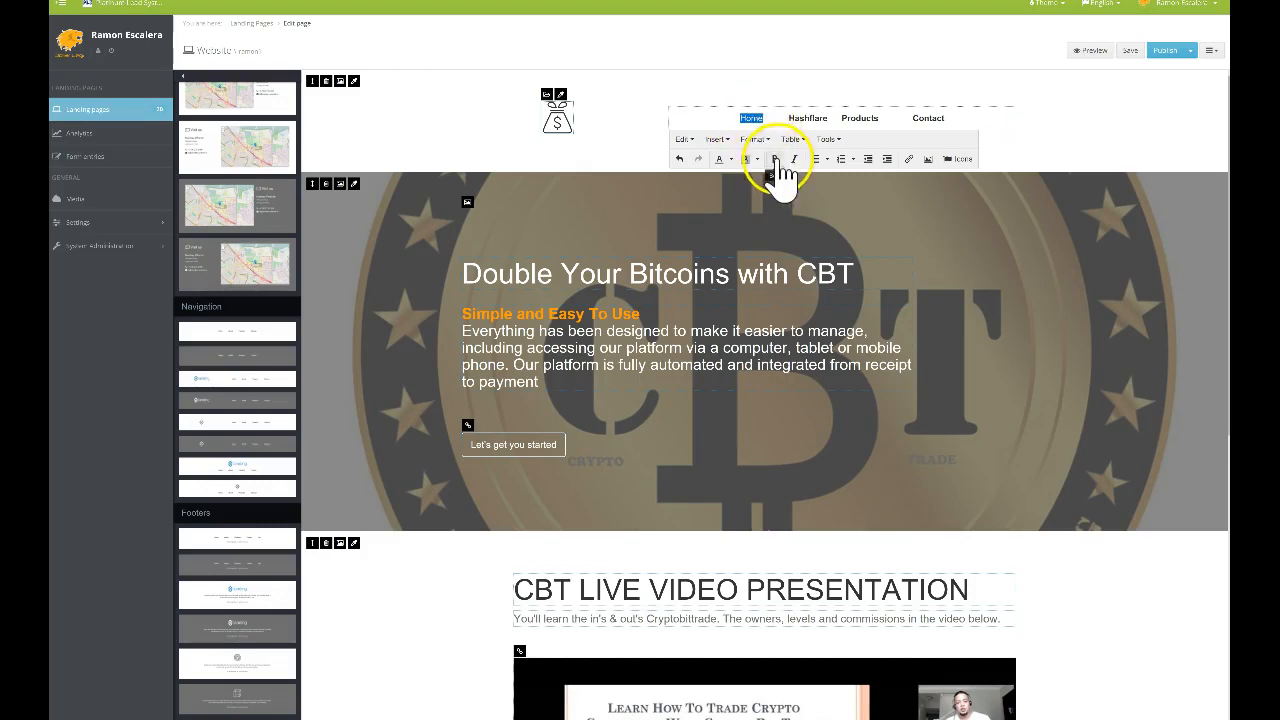
pyautogui.click(815, 103)
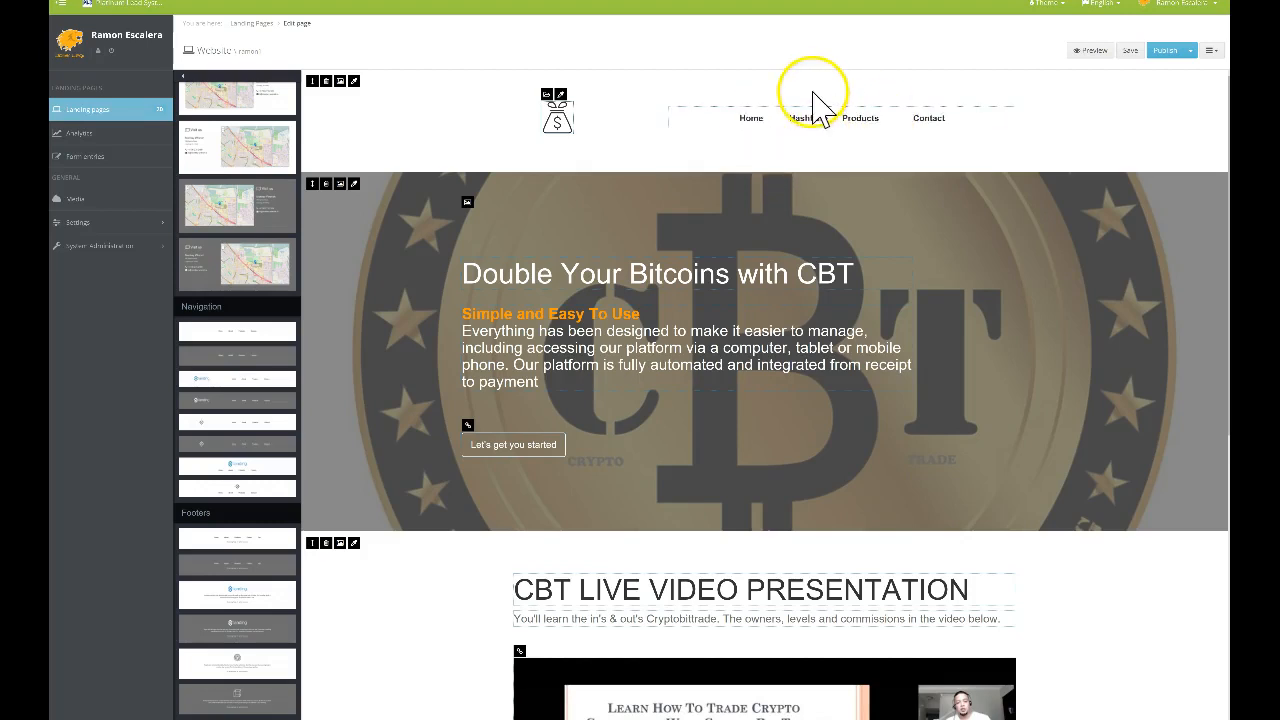
# Toggle bold on the Products link text, leaving it unchanged
pyautogui.click(897, 121)
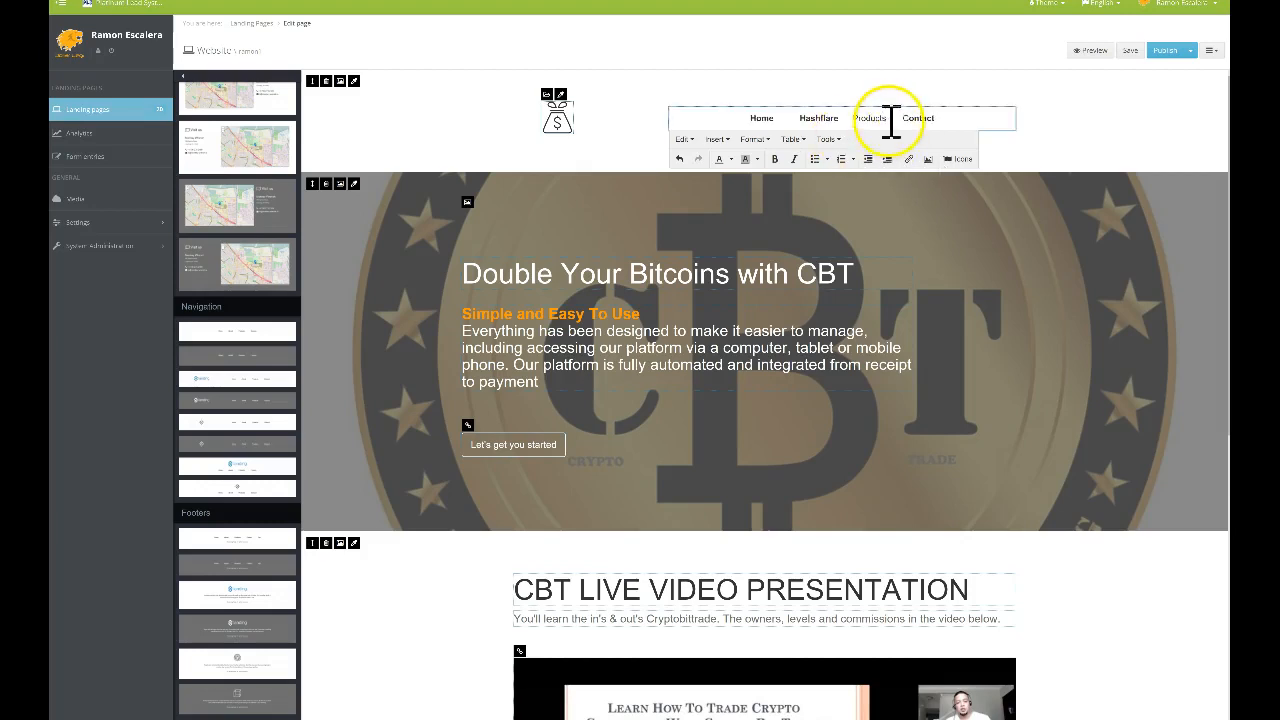
pyautogui.moveTo(851, 117); pyautogui.dragTo(916, 120)
pyautogui.click(774, 159)
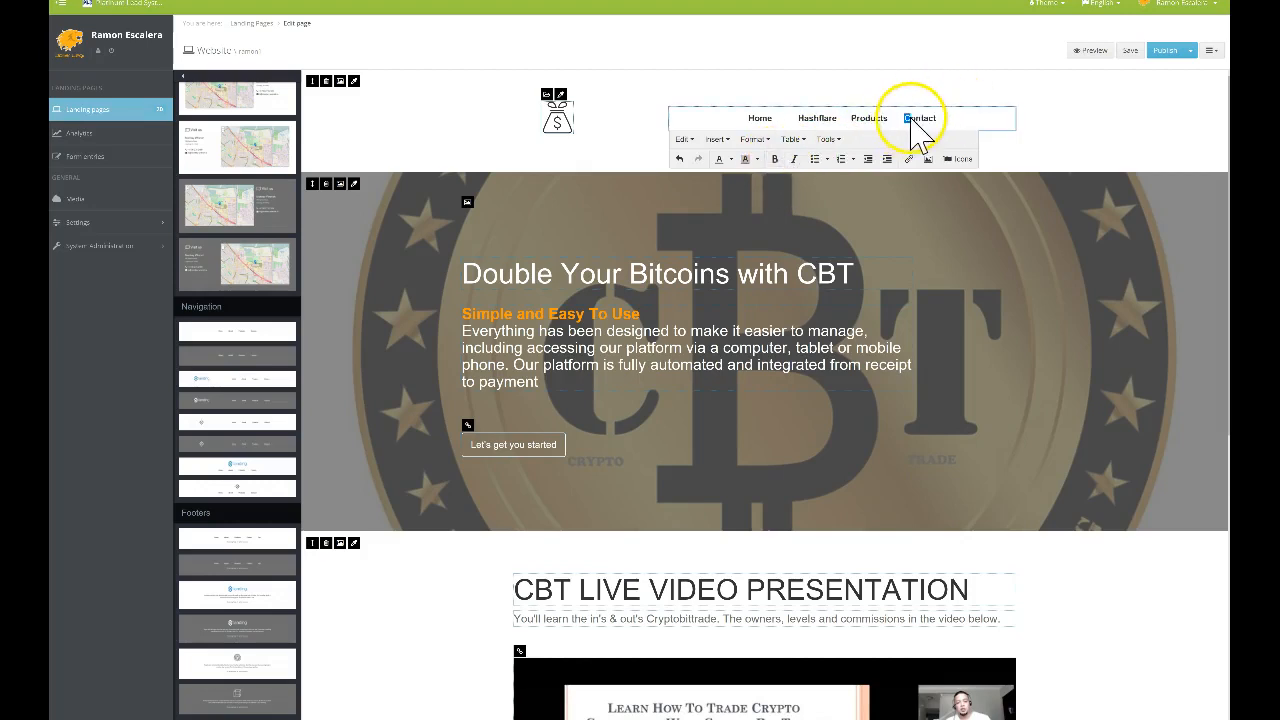
pyautogui.click(775, 159)
pyautogui.click(1105, 127)
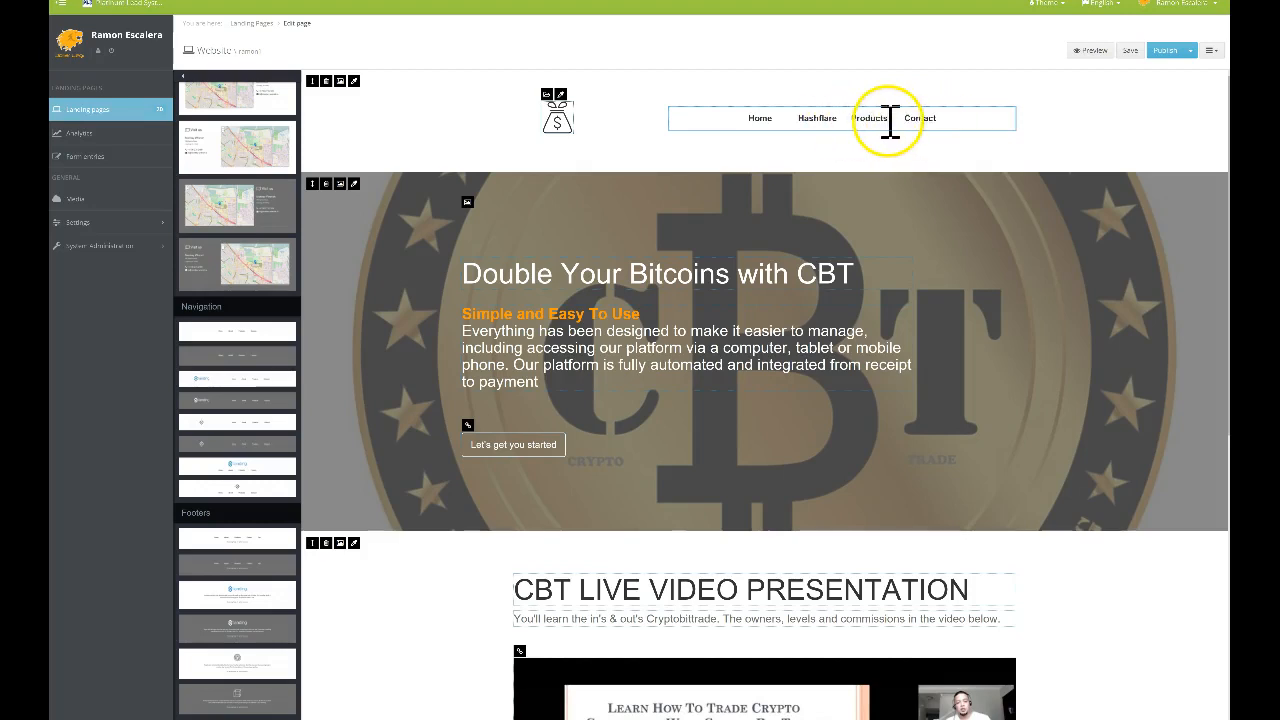
# Replace the Home menu item with Cryptobittrade and select the new text
pyautogui.click(764, 119)
pyautogui.doubleClick(760, 118)
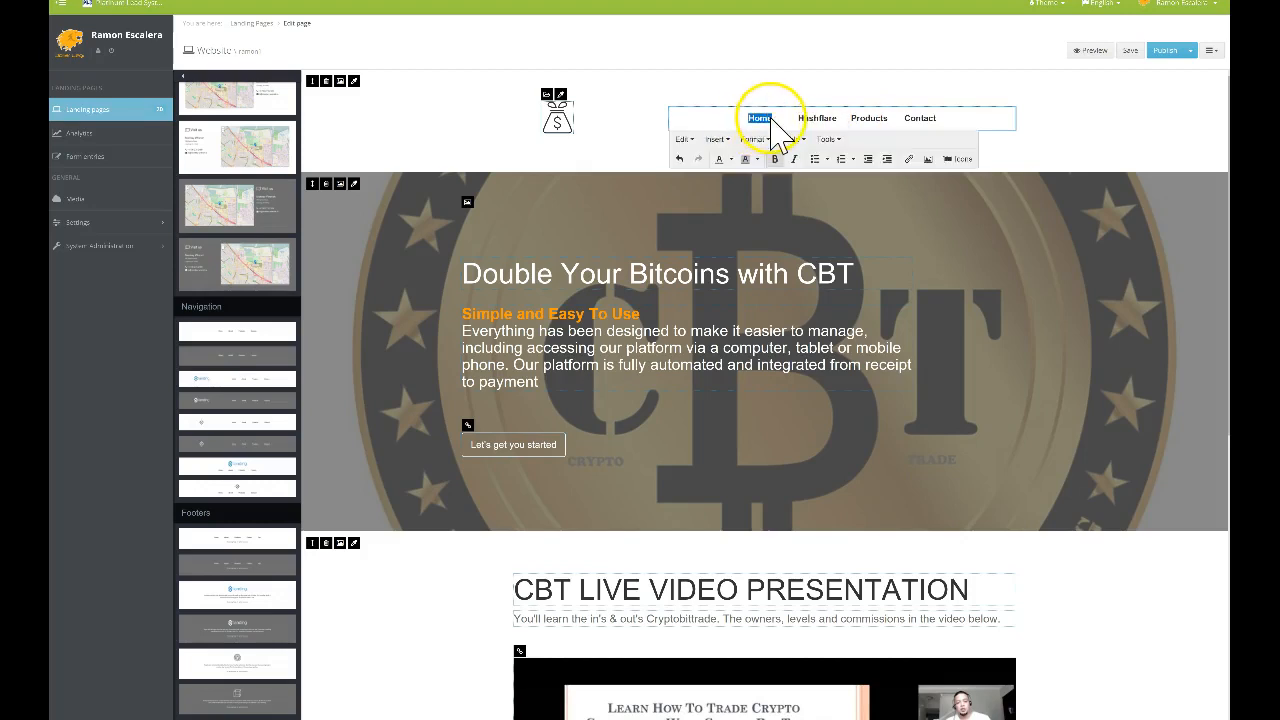
pyautogui.write('CBT')
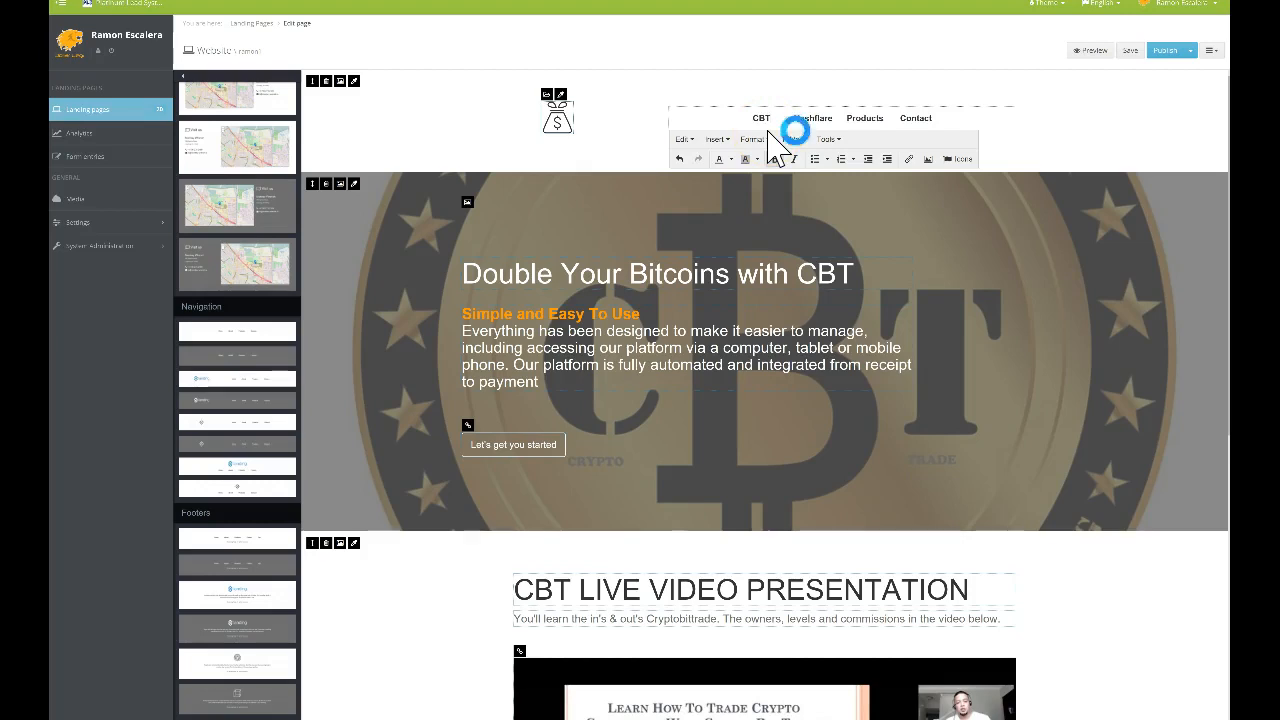
pyautogui.write('ry')
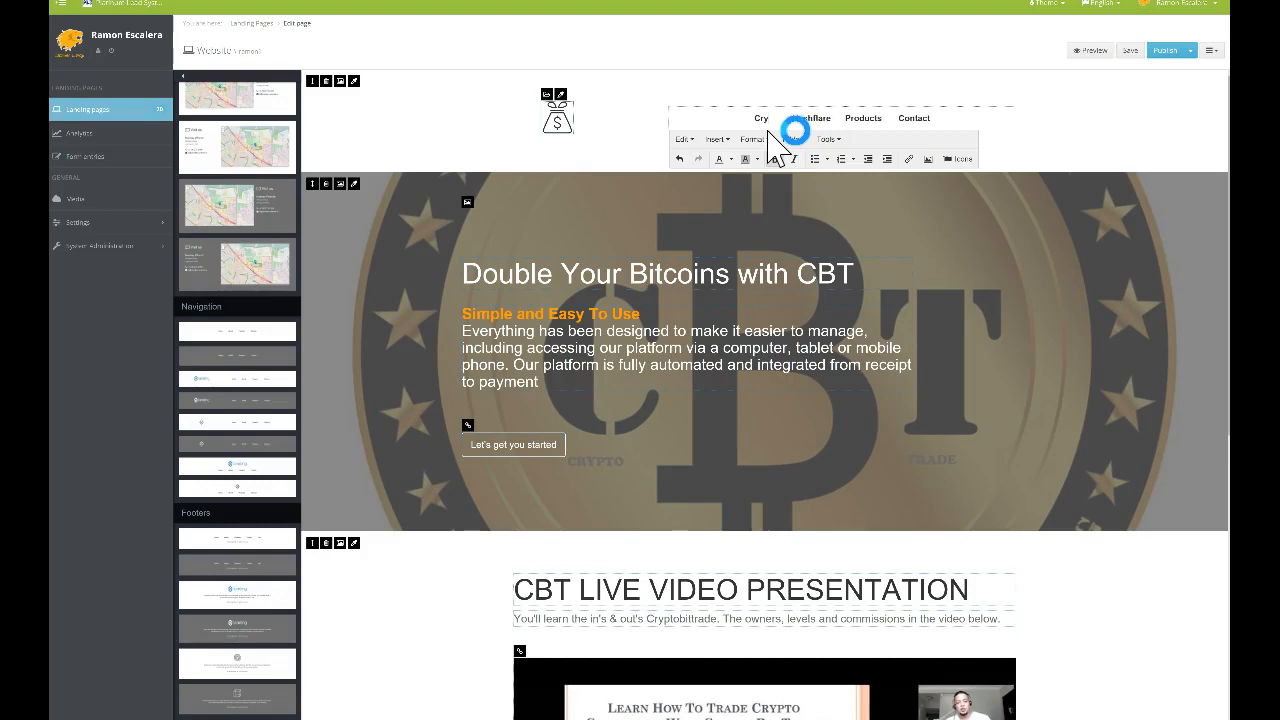
pyautogui.write('ptobittrade')
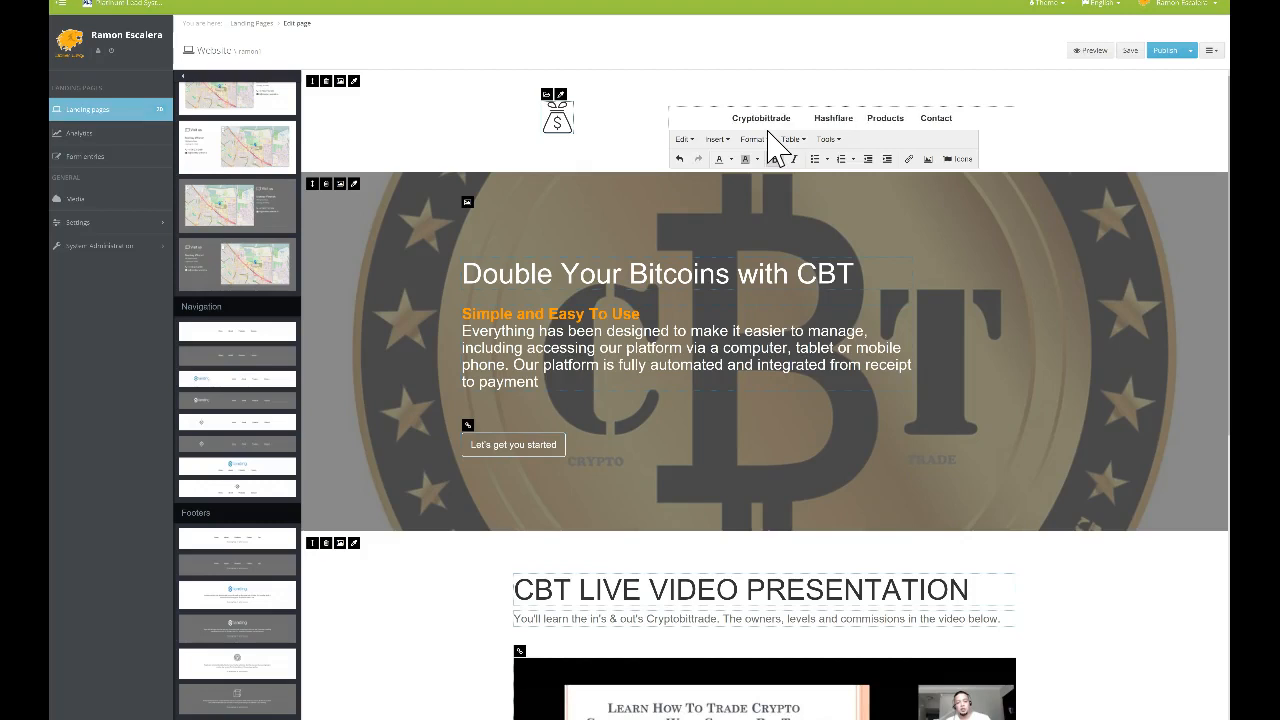
pyautogui.click(804, 116)
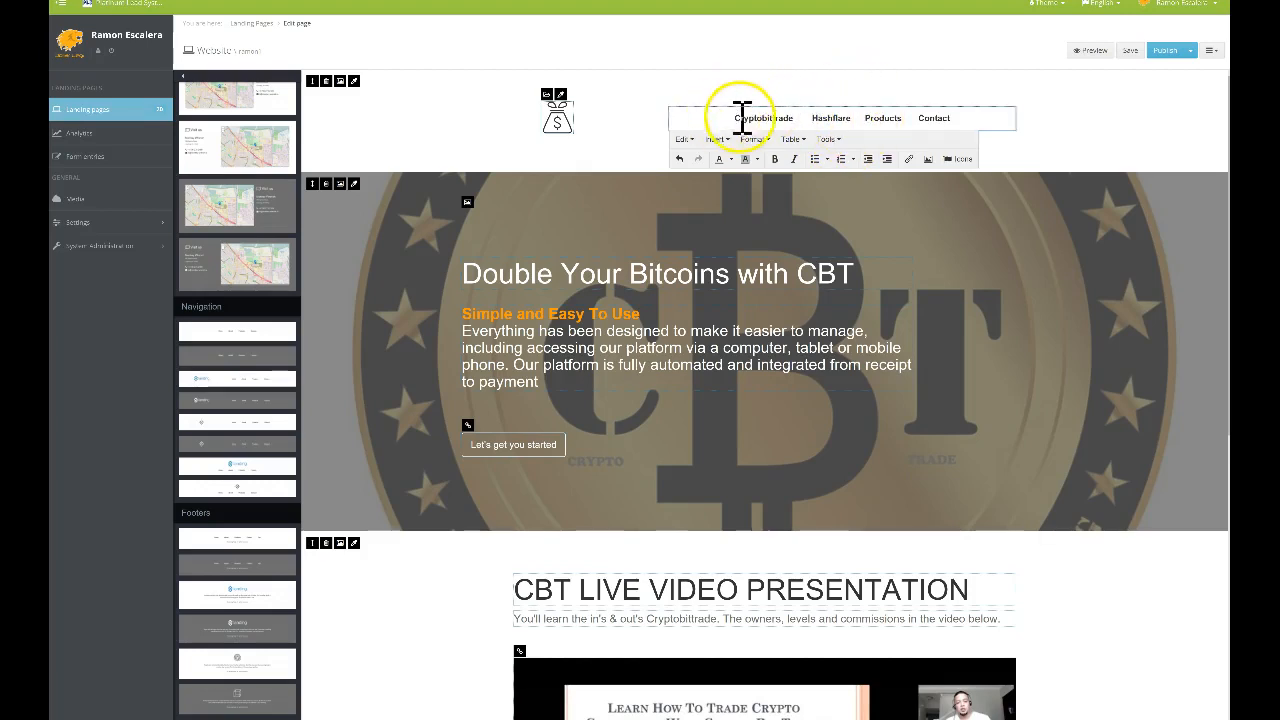
pyautogui.moveTo(737, 118); pyautogui.dragTo(791, 120)
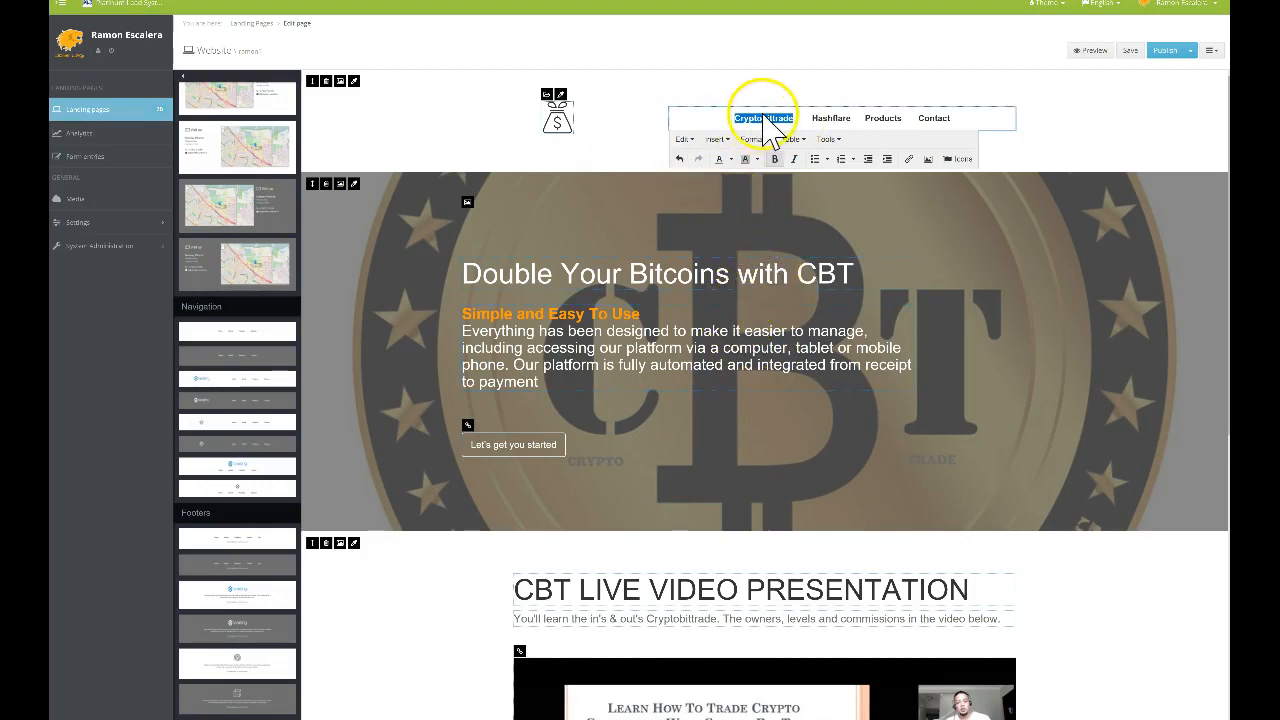
# Check the Insert link dialog's Link list for Cryptobittrade, then close it
pyautogui.click(909, 160)
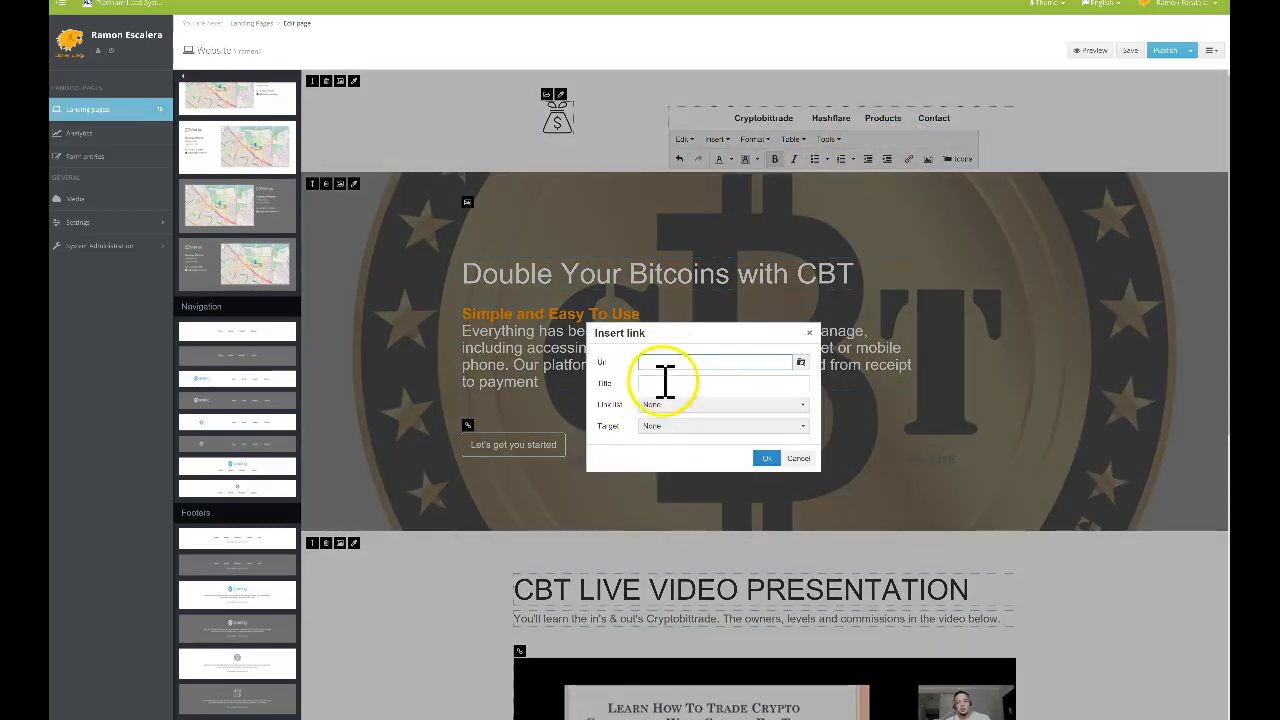
pyautogui.click(685, 405)
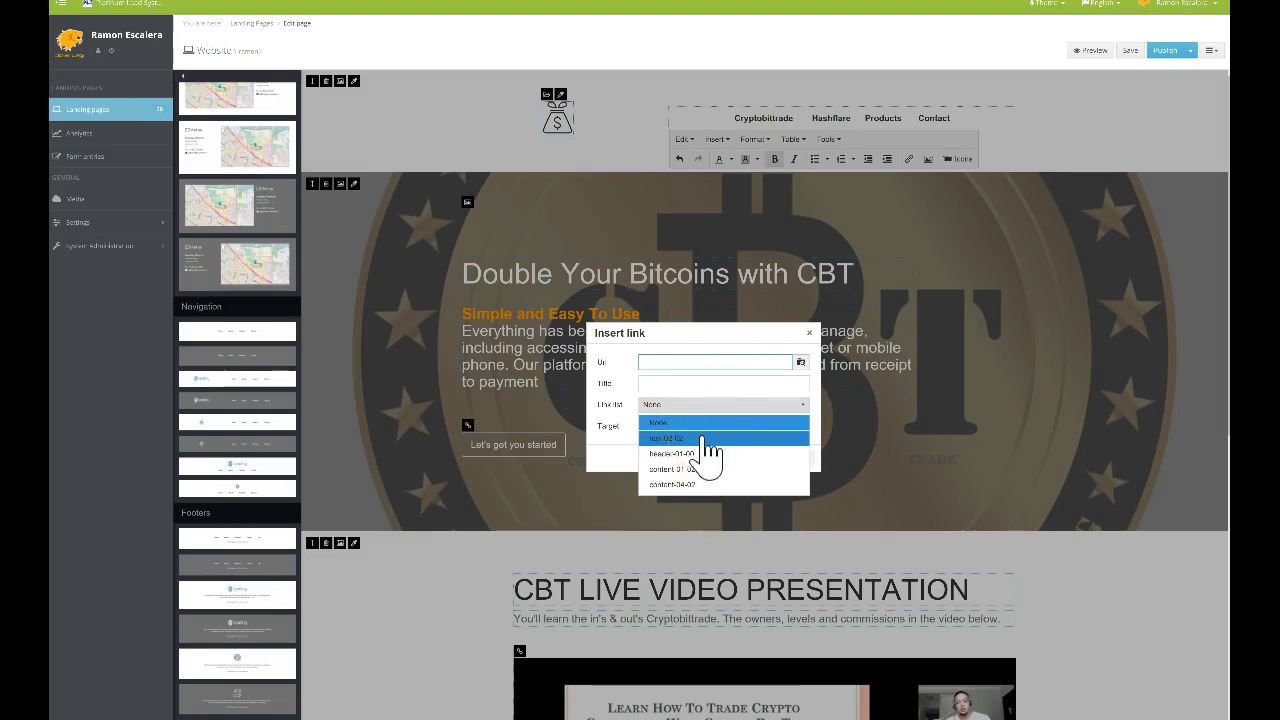
pyautogui.click(806, 333)
pyautogui.scroll(-4, 634, 329)
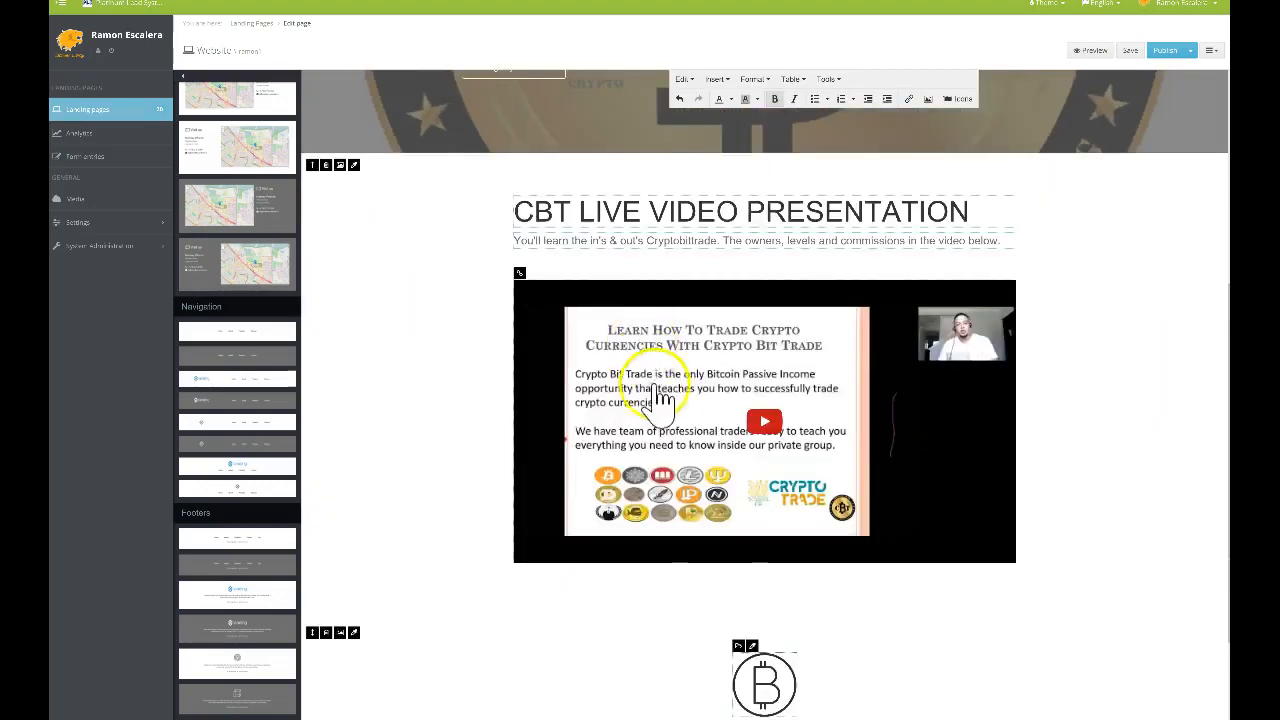
pyautogui.scroll(-2, 659, 398)
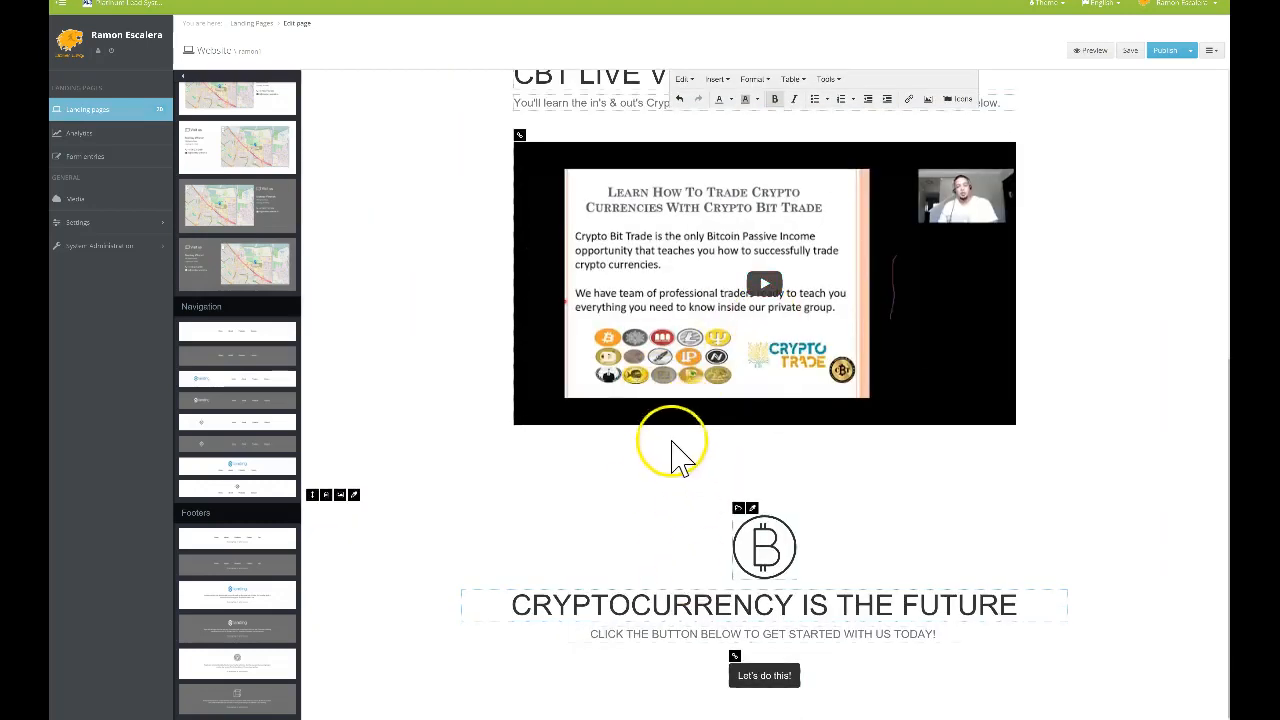
pyautogui.scroll(6, 675, 455)
pyautogui.scroll(-5, 703, 457)
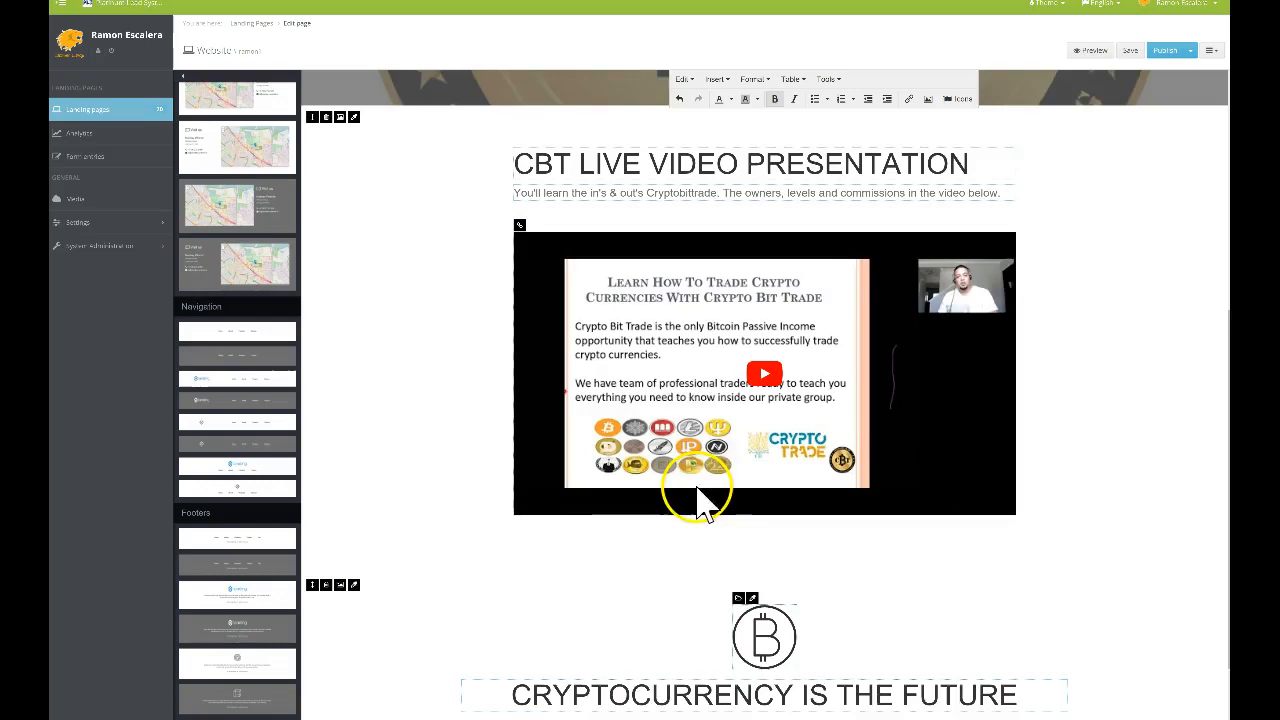
pyautogui.scroll(-1, 700, 500)
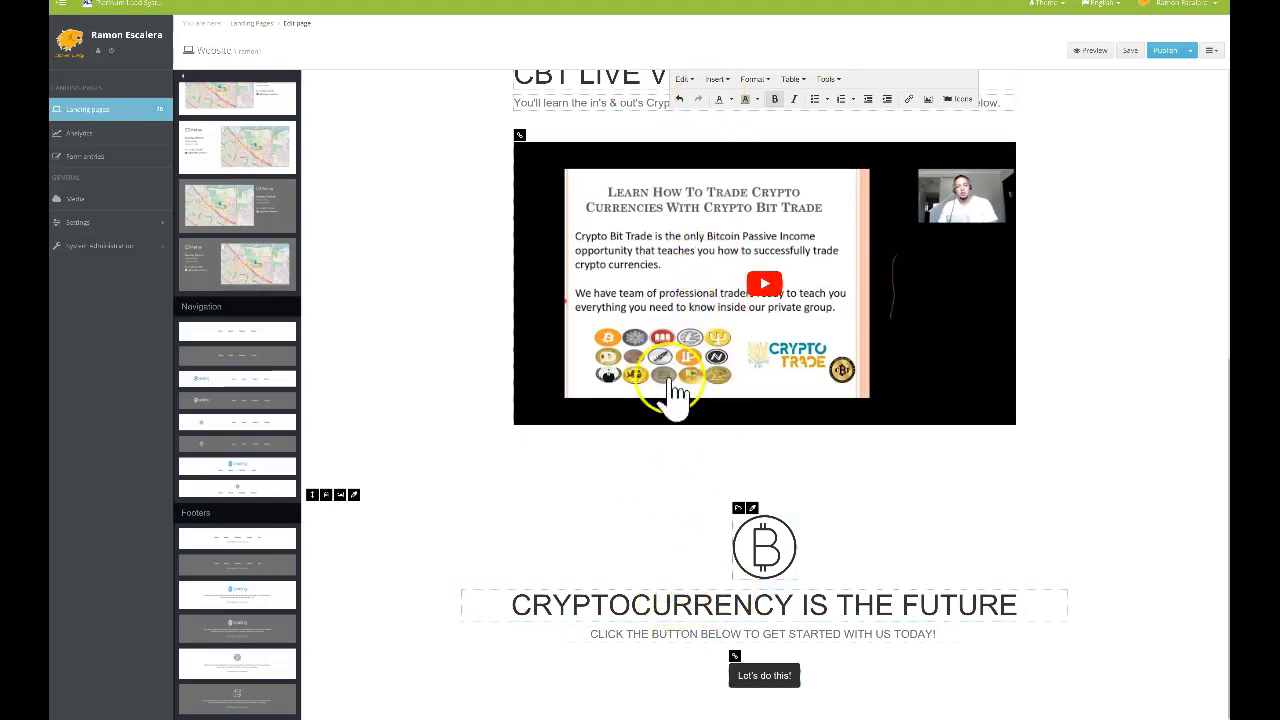
pyautogui.scroll(5, 680, 434)
# Reopen Insert link for Cryptobittrade from the right-click menu and check the Link list again
pyautogui.doubleClick(766, 120)
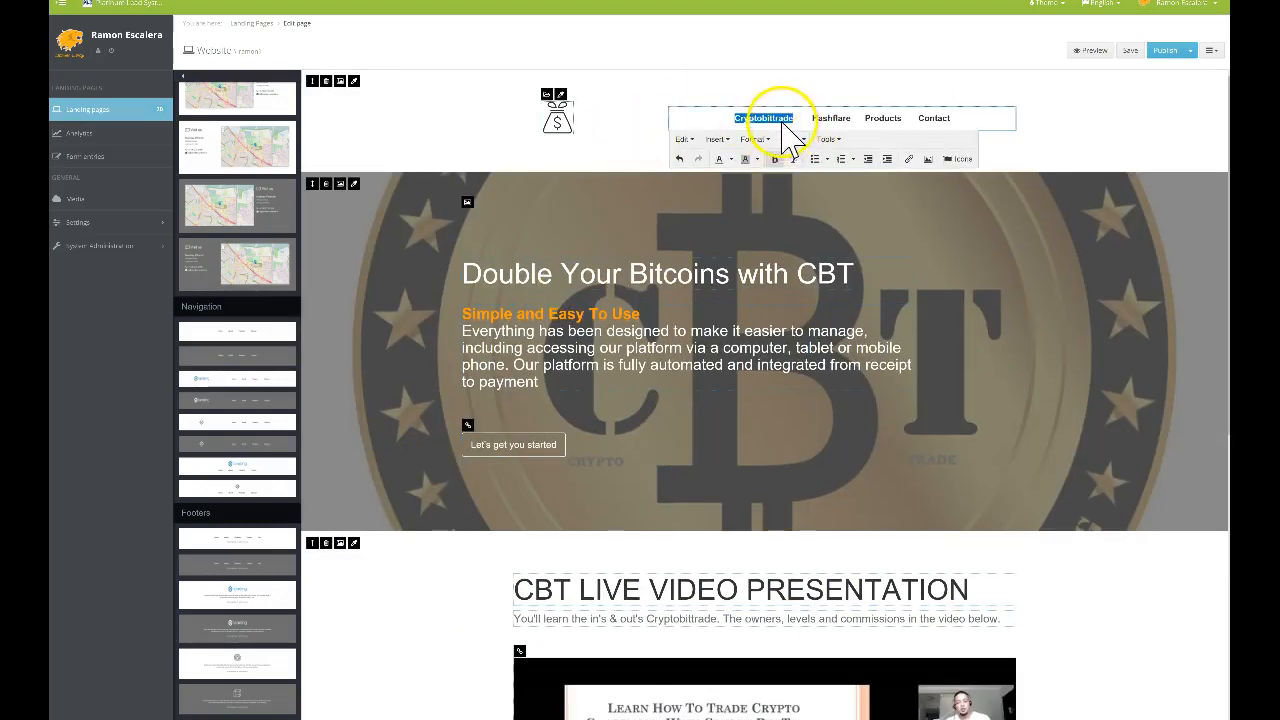
pyautogui.rightClick(776, 118)
pyautogui.click(797, 125)
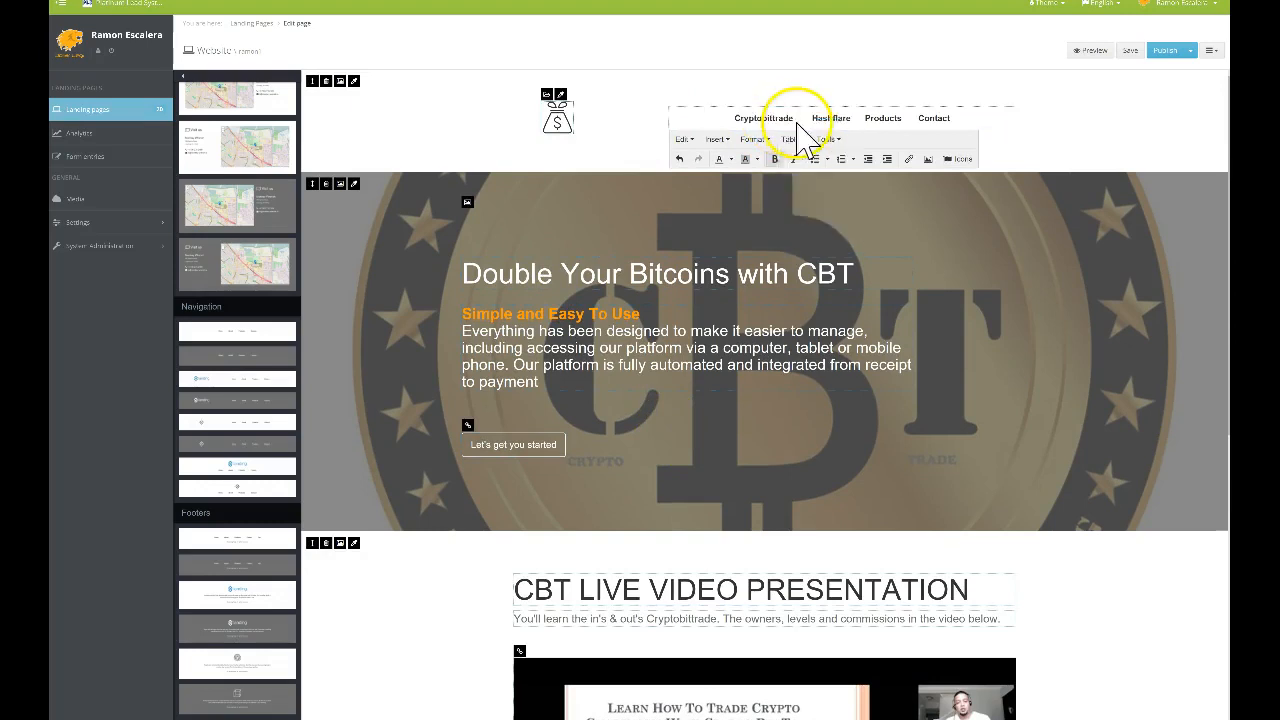
pyautogui.click(645, 405)
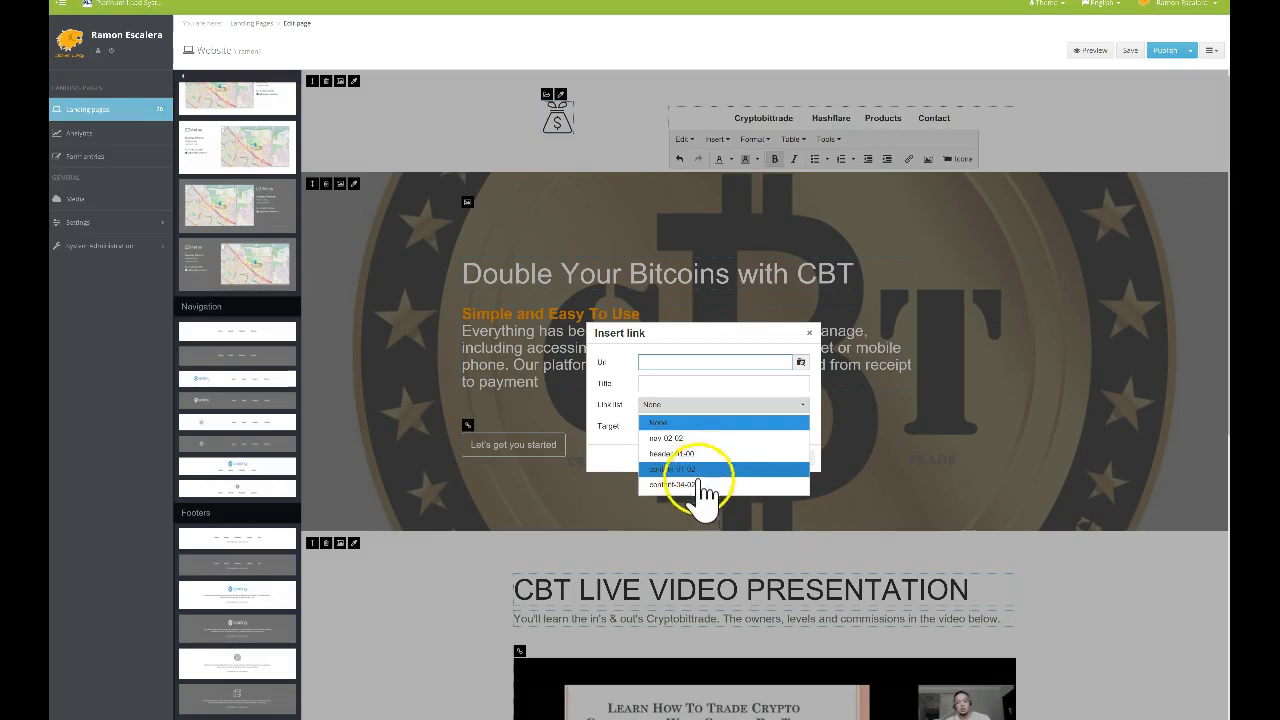
pyautogui.click(735, 343)
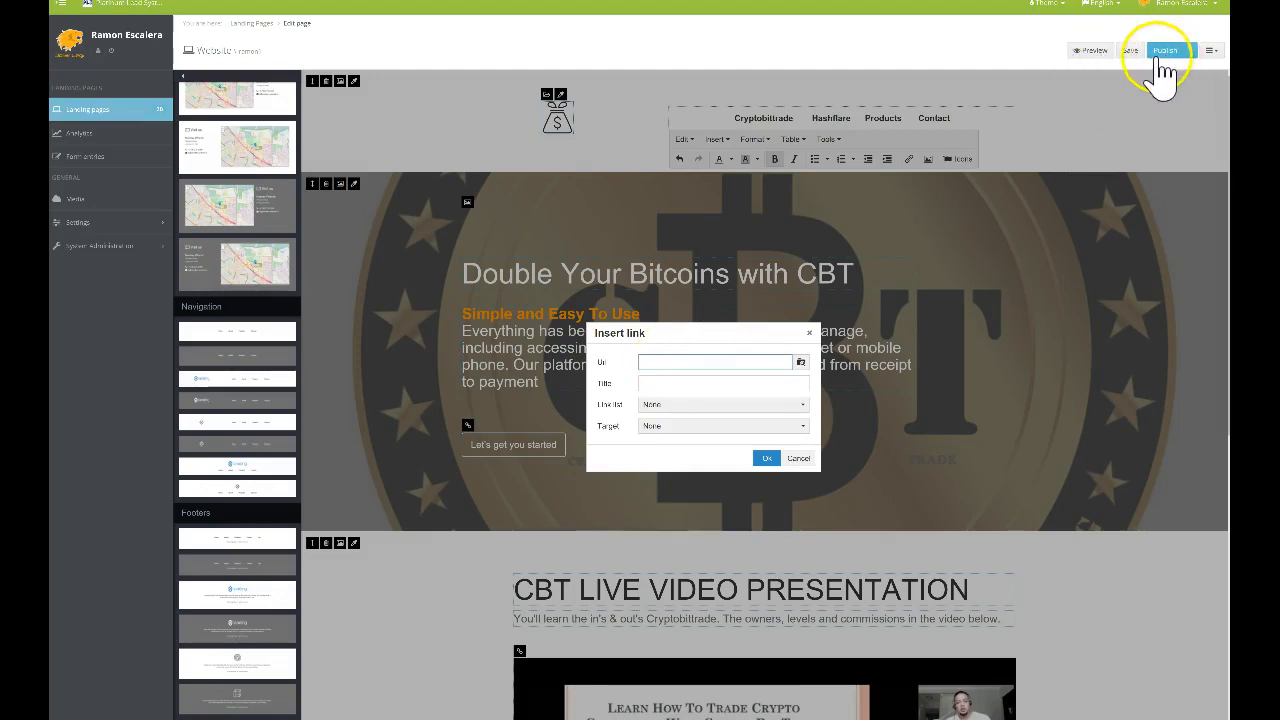
# View the published site and copy its web address
pyautogui.click(1190, 51)
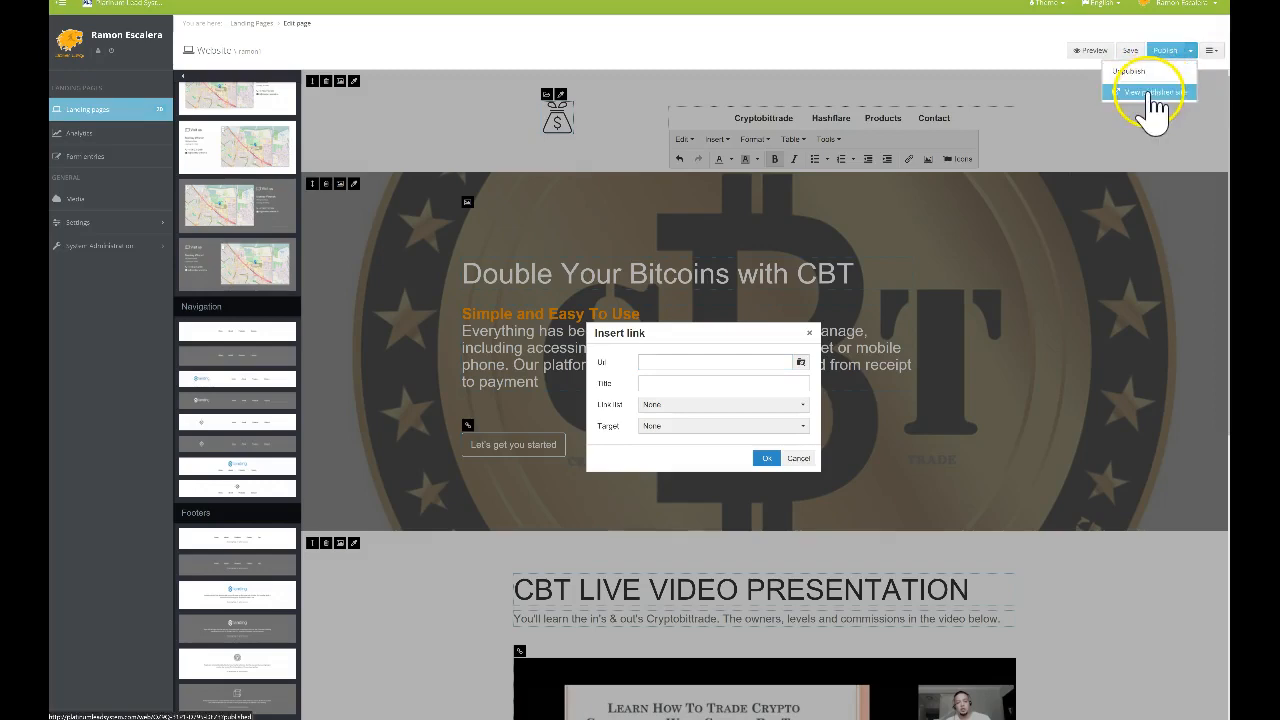
pyautogui.click(900, 63)
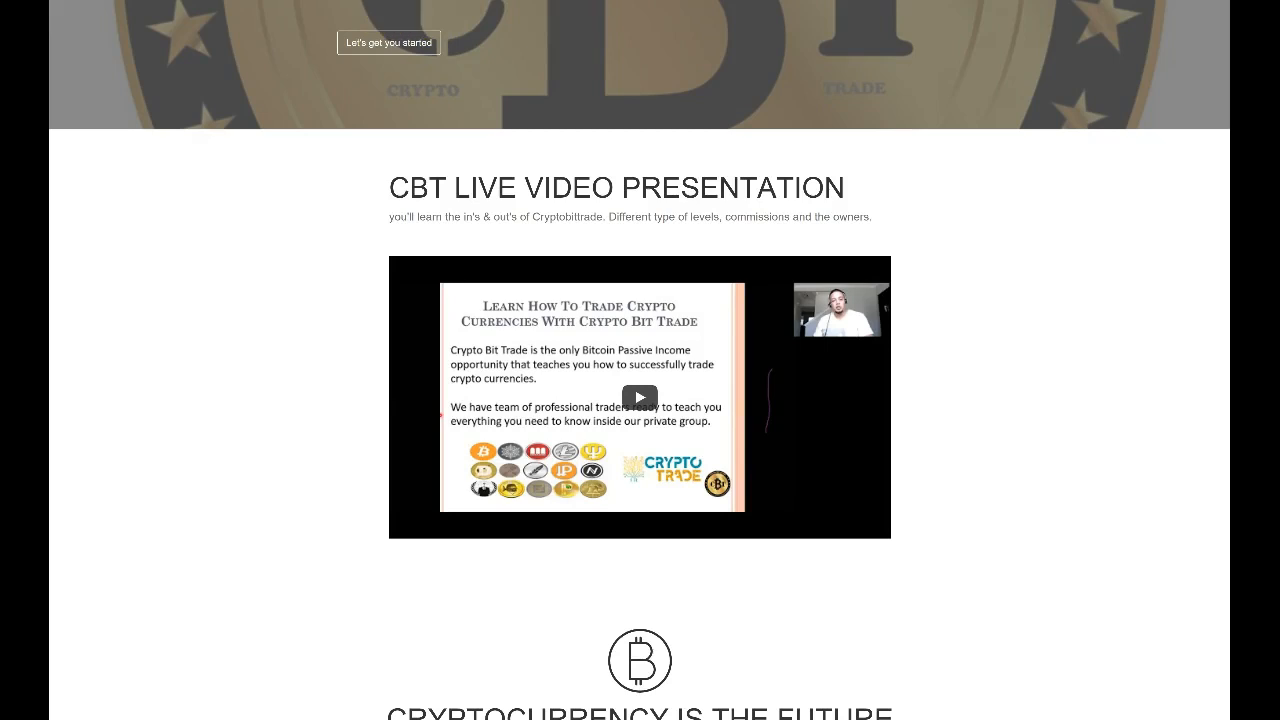
pyautogui.hotkey('ctrl', 'l')
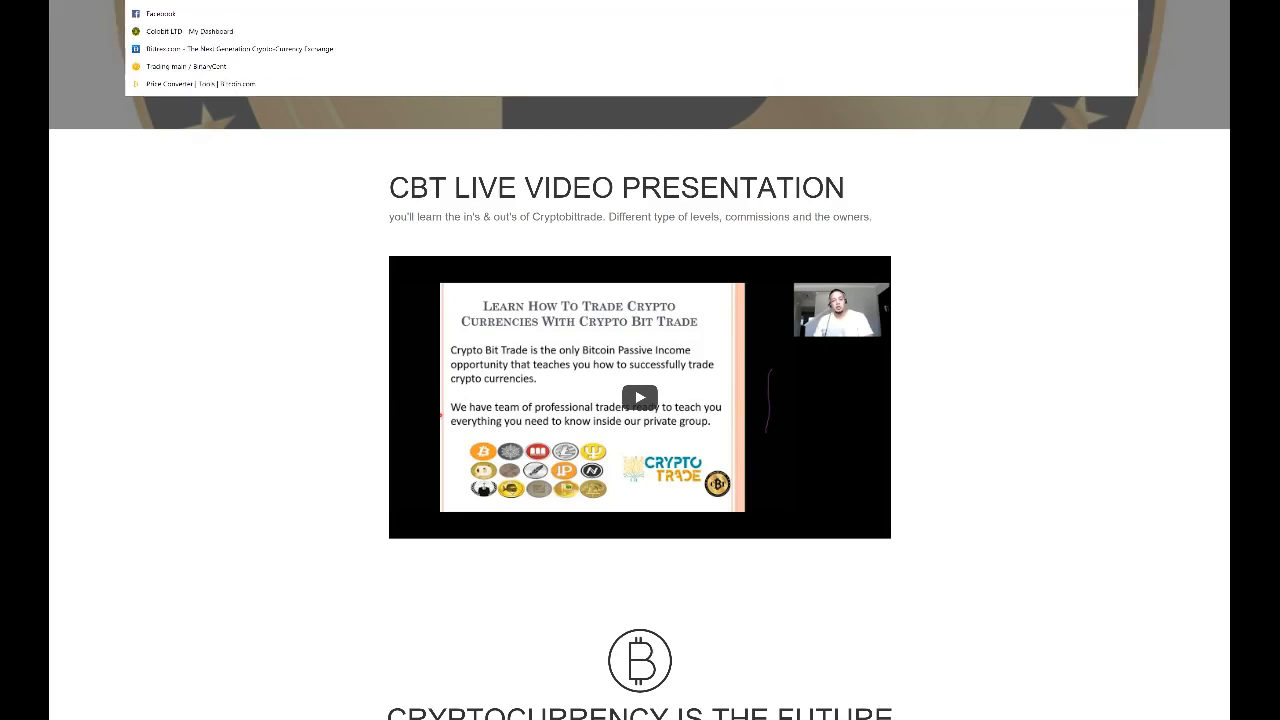
pyautogui.rightClick(314, 0)
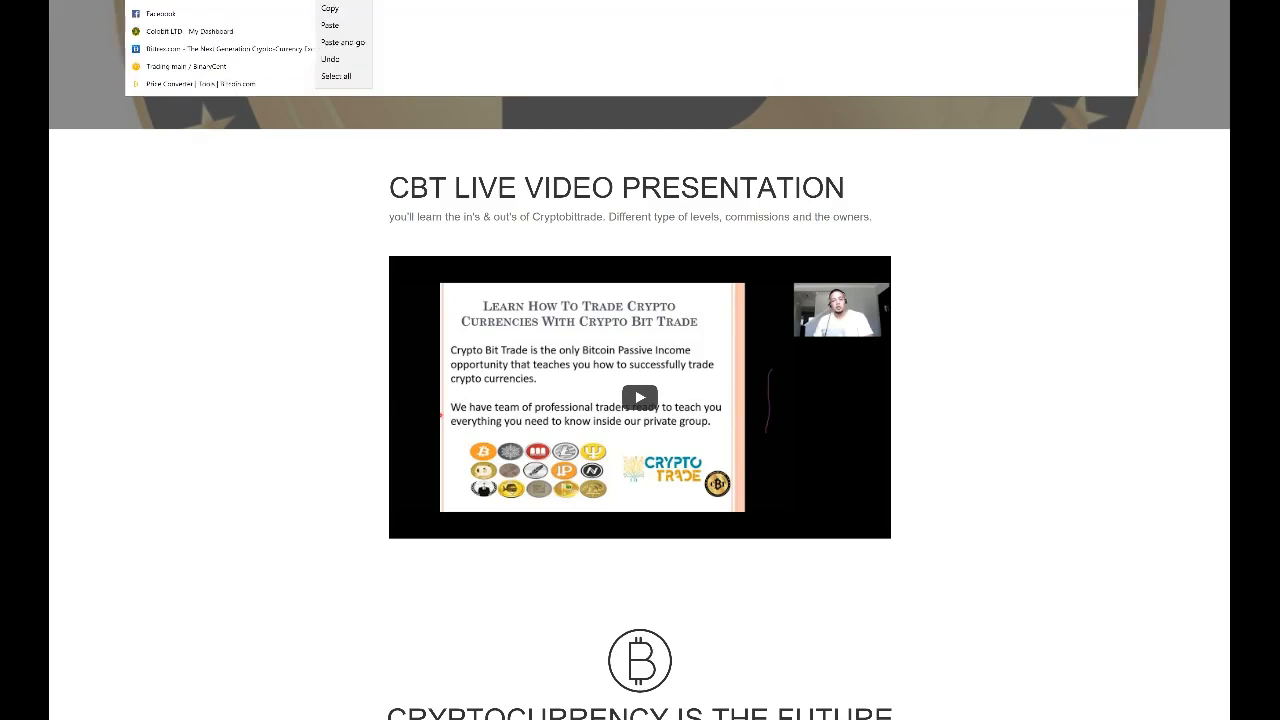
pyautogui.click(339, 8)
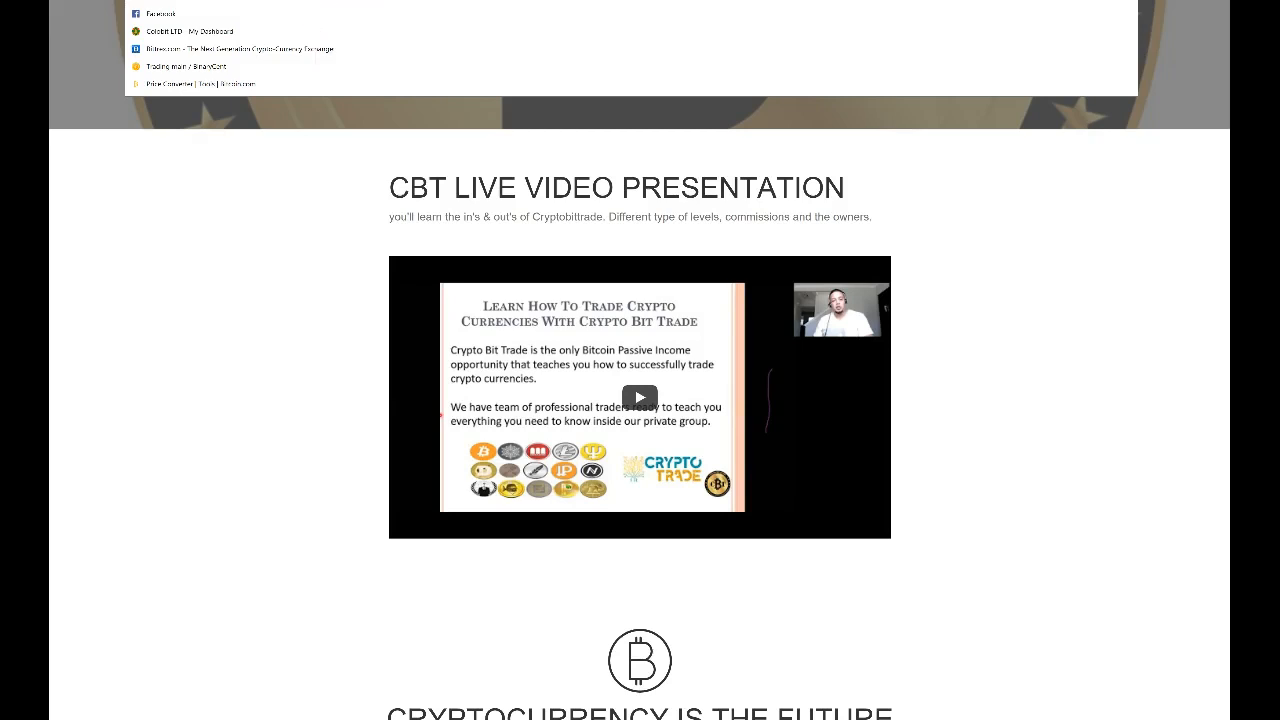
# Paste the copied address as the Cryptobittrade link Url and confirm
pyautogui.click(470, 0)
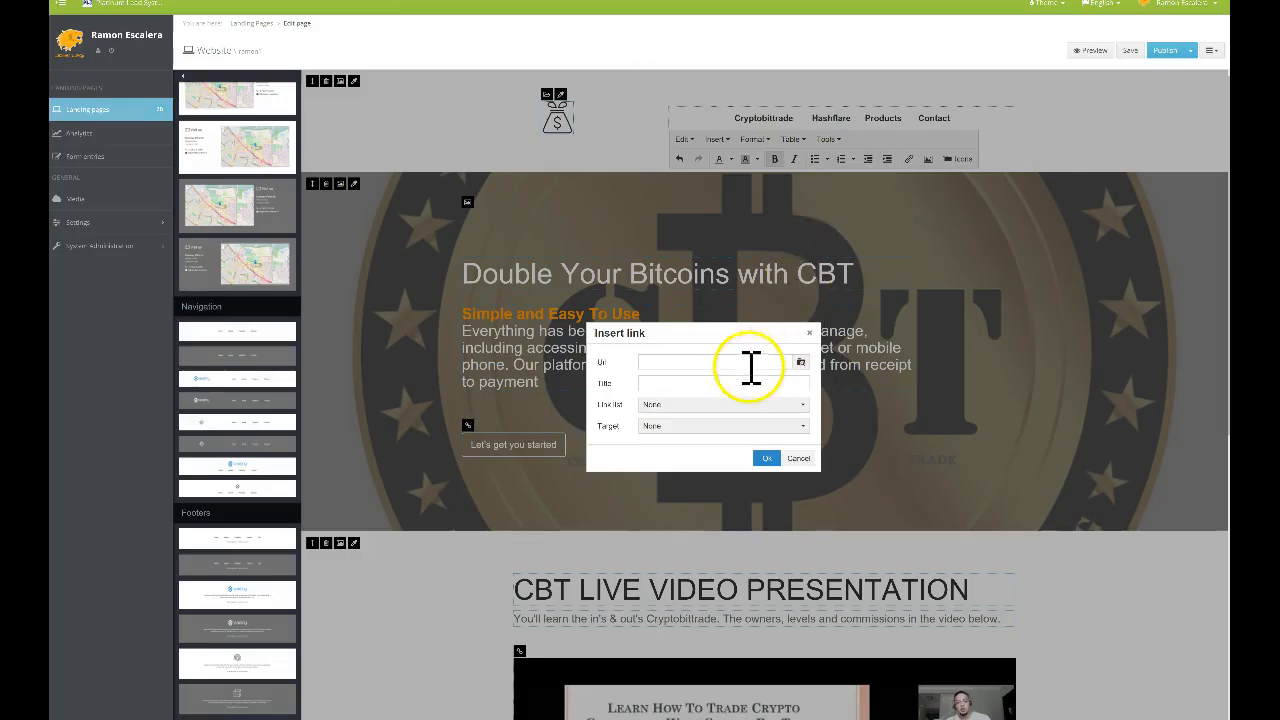
pyautogui.rightClick(698, 362)
pyautogui.click(714, 371)
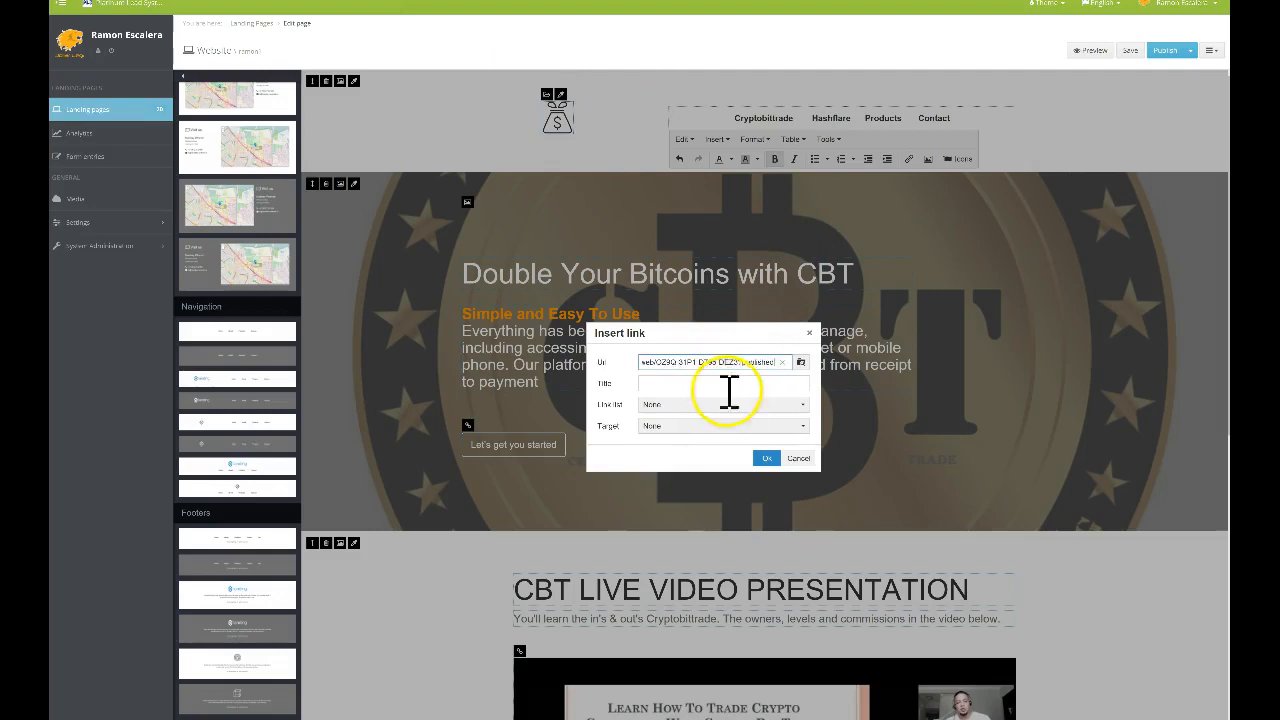
pyautogui.click(766, 459)
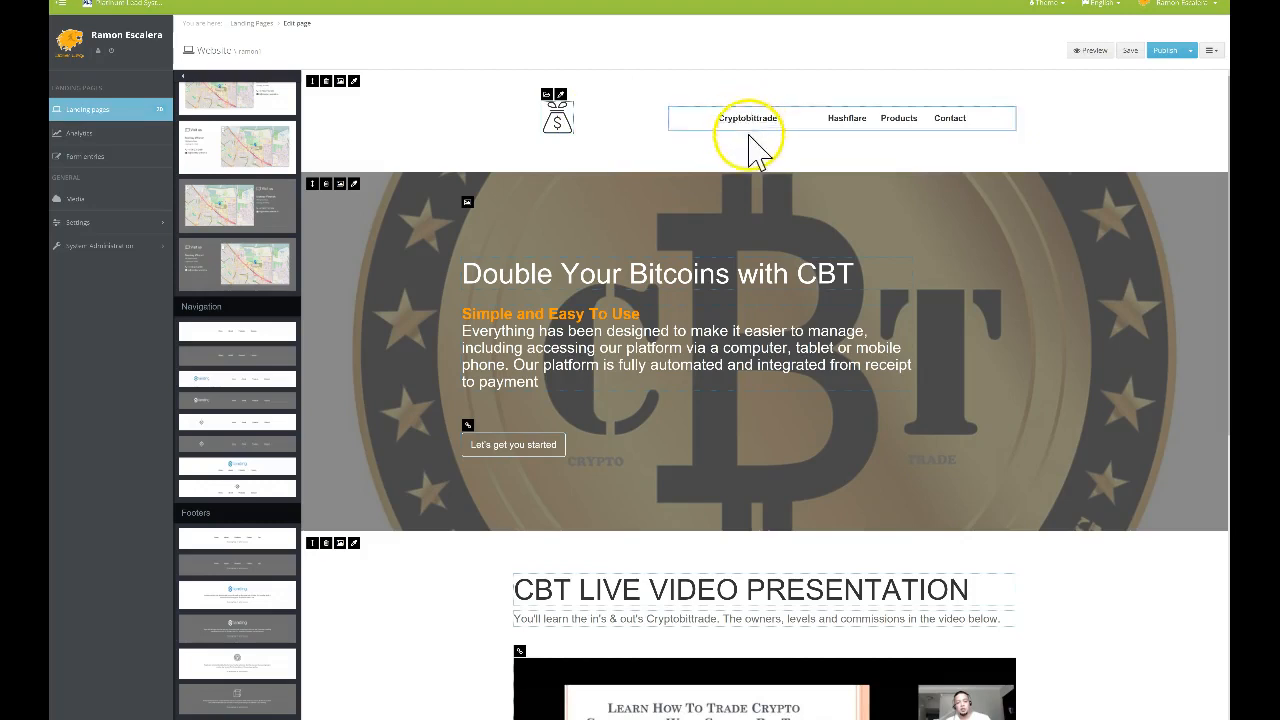
# Remove the extra spaces after Cryptobittrade and retype the second link as Hashflare
pyautogui.click(821, 120)
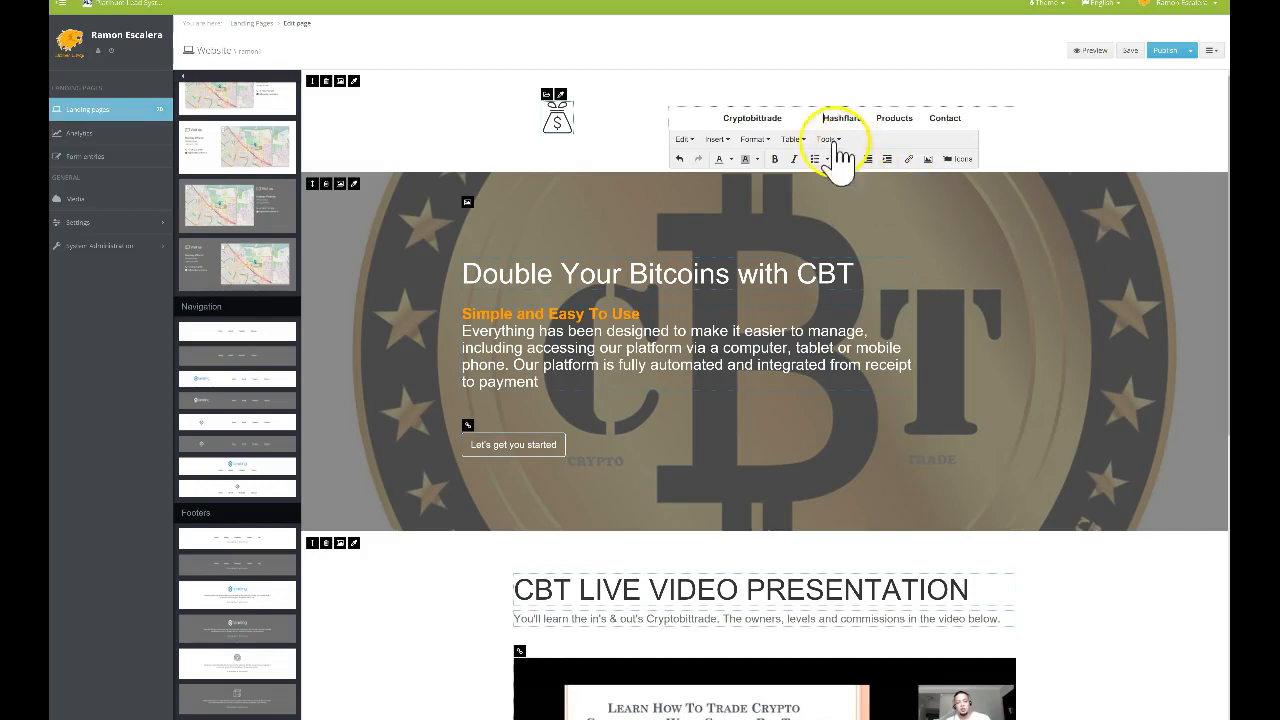
pyautogui.click(812, 120)
pyautogui.press('BackSpace')
pyautogui.press('BackSpace')
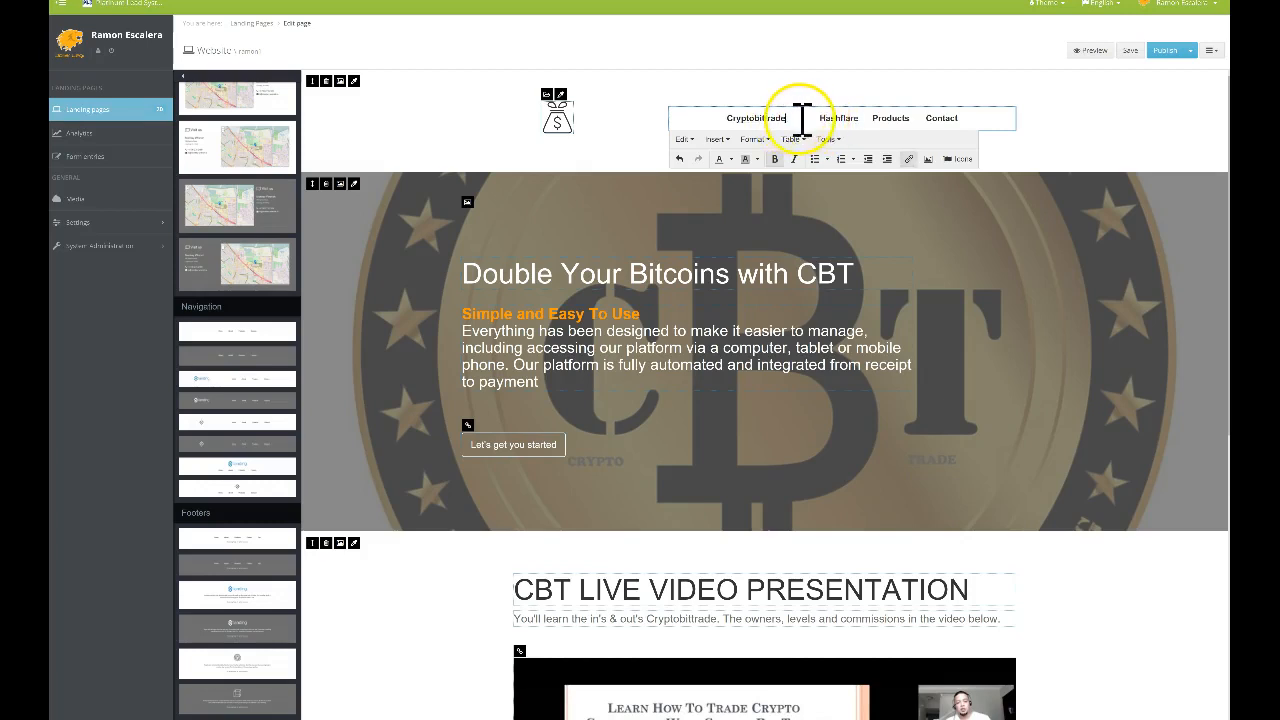
pyautogui.press('BackSpace')
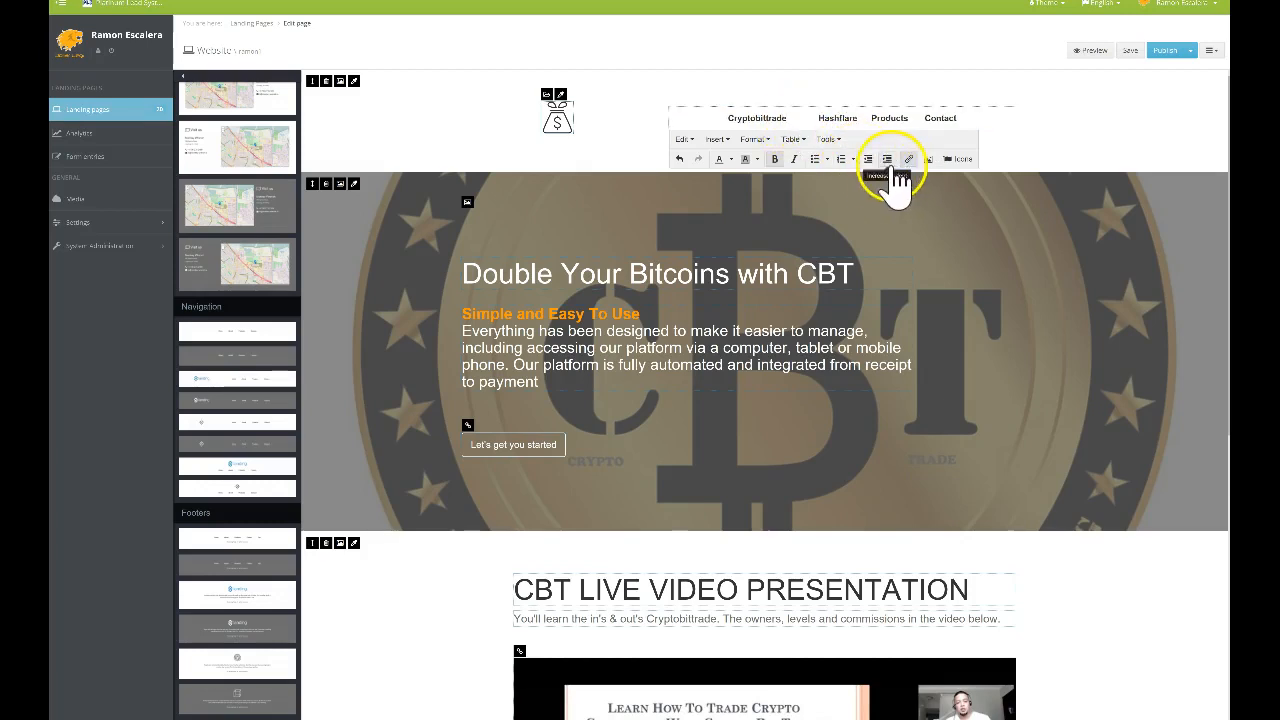
pyautogui.press('Delete')
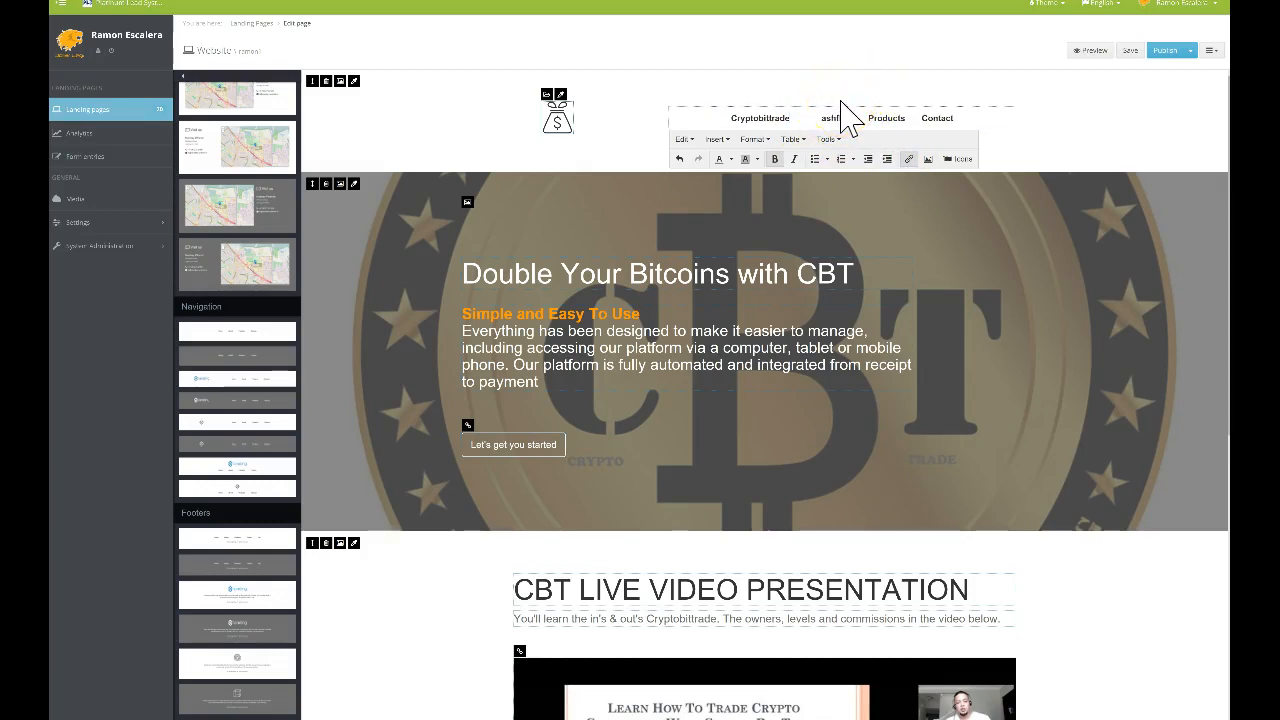
pyautogui.click(836, 116)
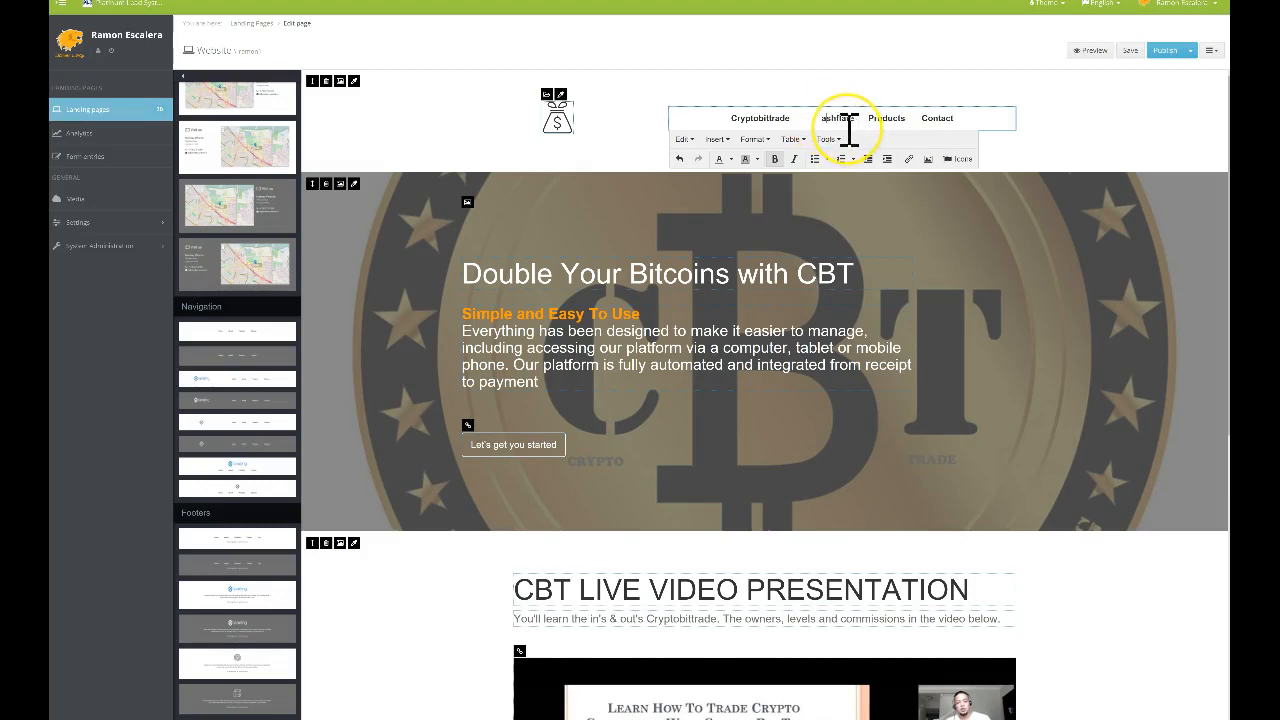
pyautogui.press('BackSpace')
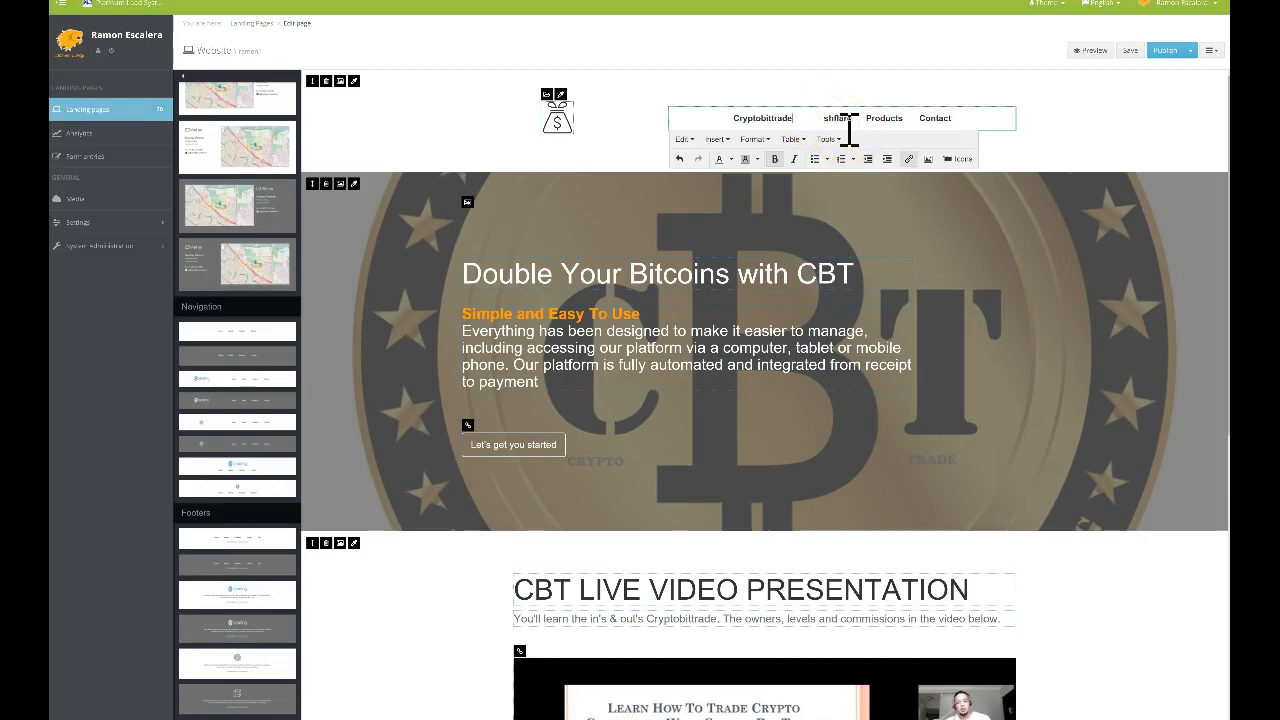
pyautogui.press('BackSpace')
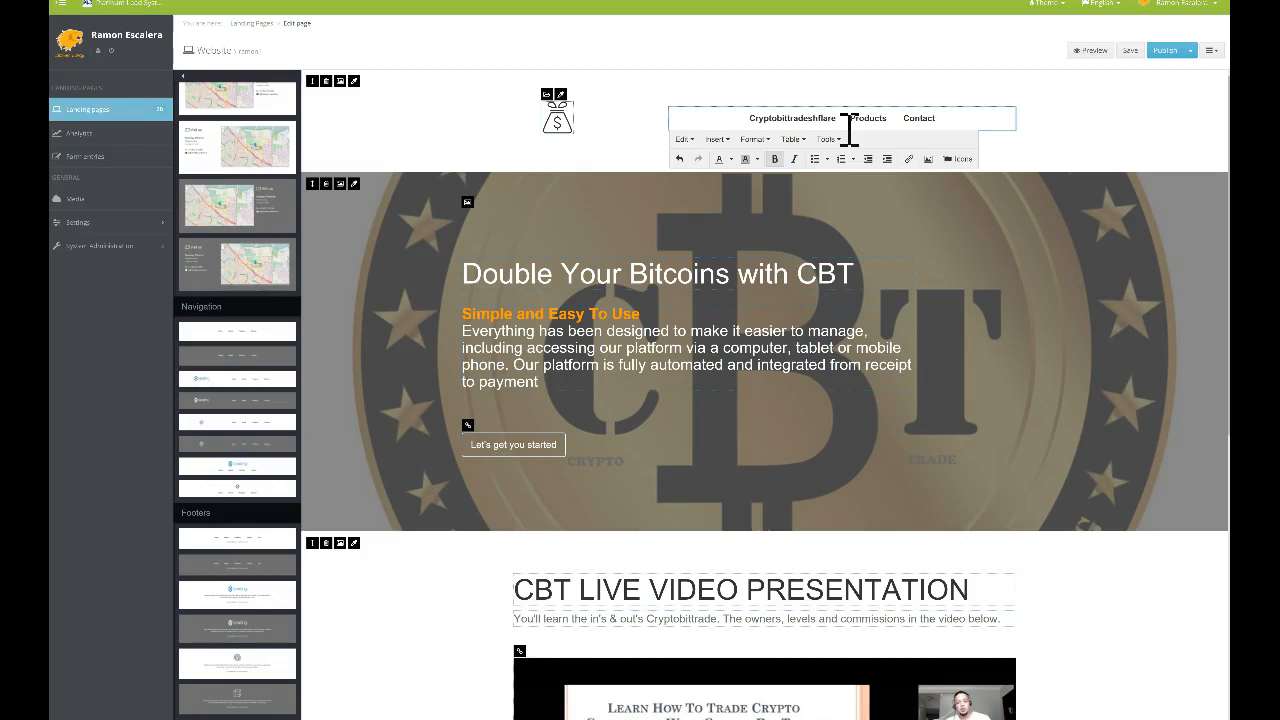
pyautogui.write('Has')
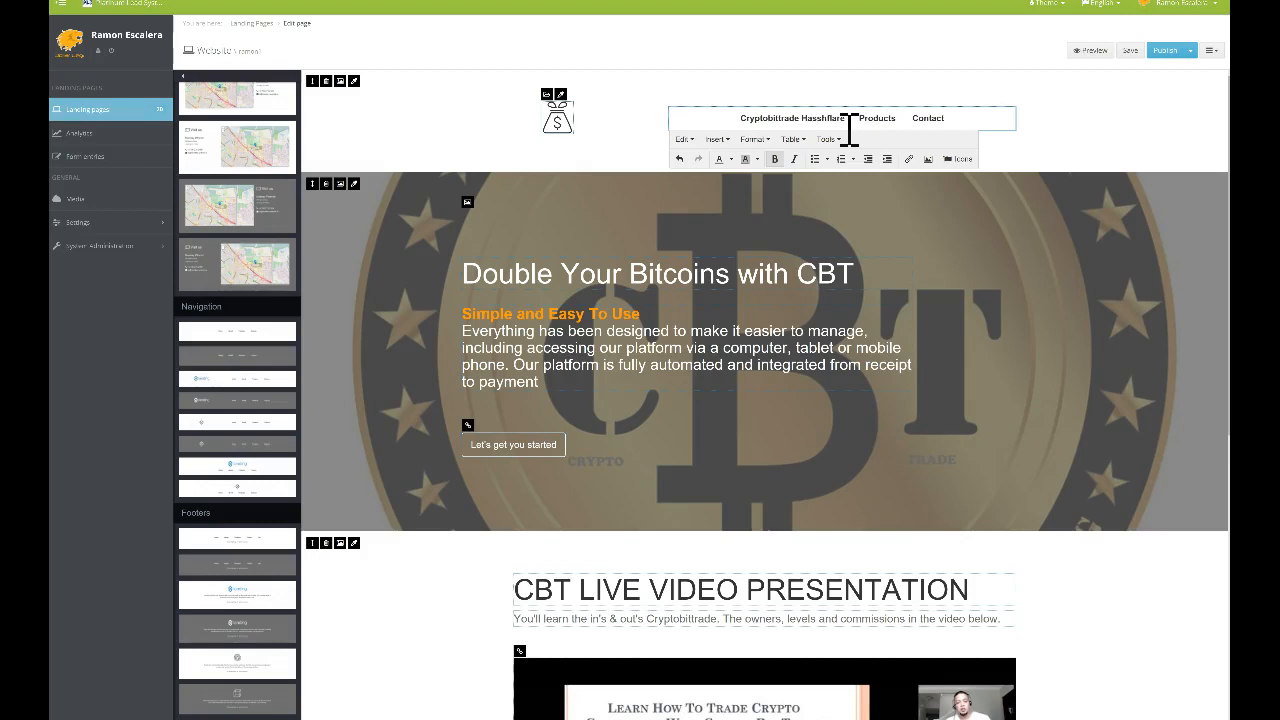
pyautogui.press('BackSpace')
pyautogui.moveTo(802, 121); pyautogui.dragTo(808, 121)
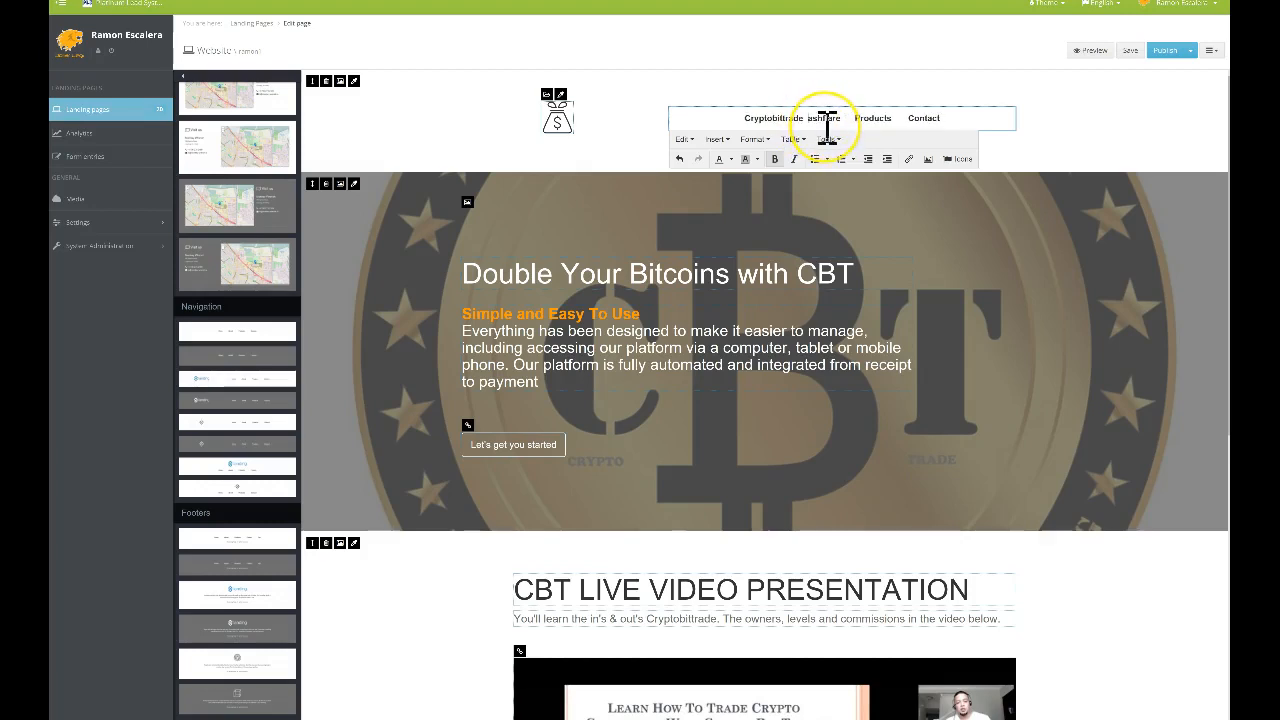
pyautogui.write('Hash')
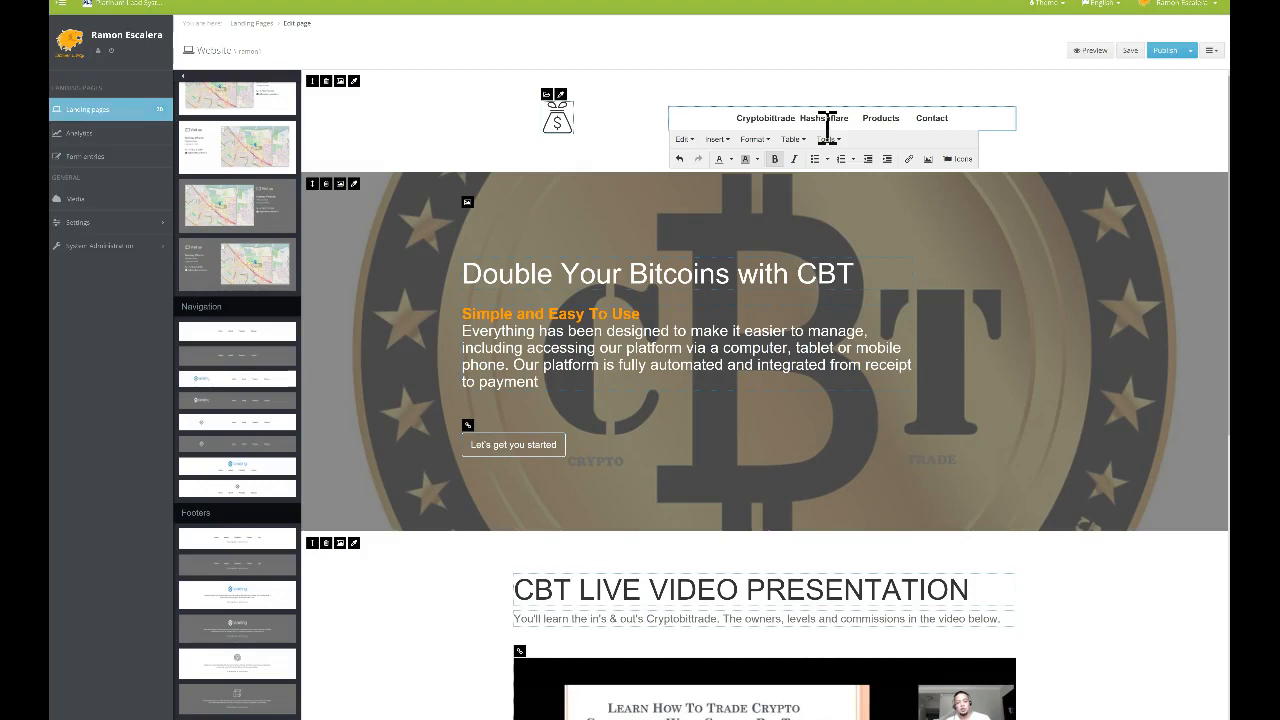
pyautogui.press('BackSpace')
pyautogui.press('BackSpace')
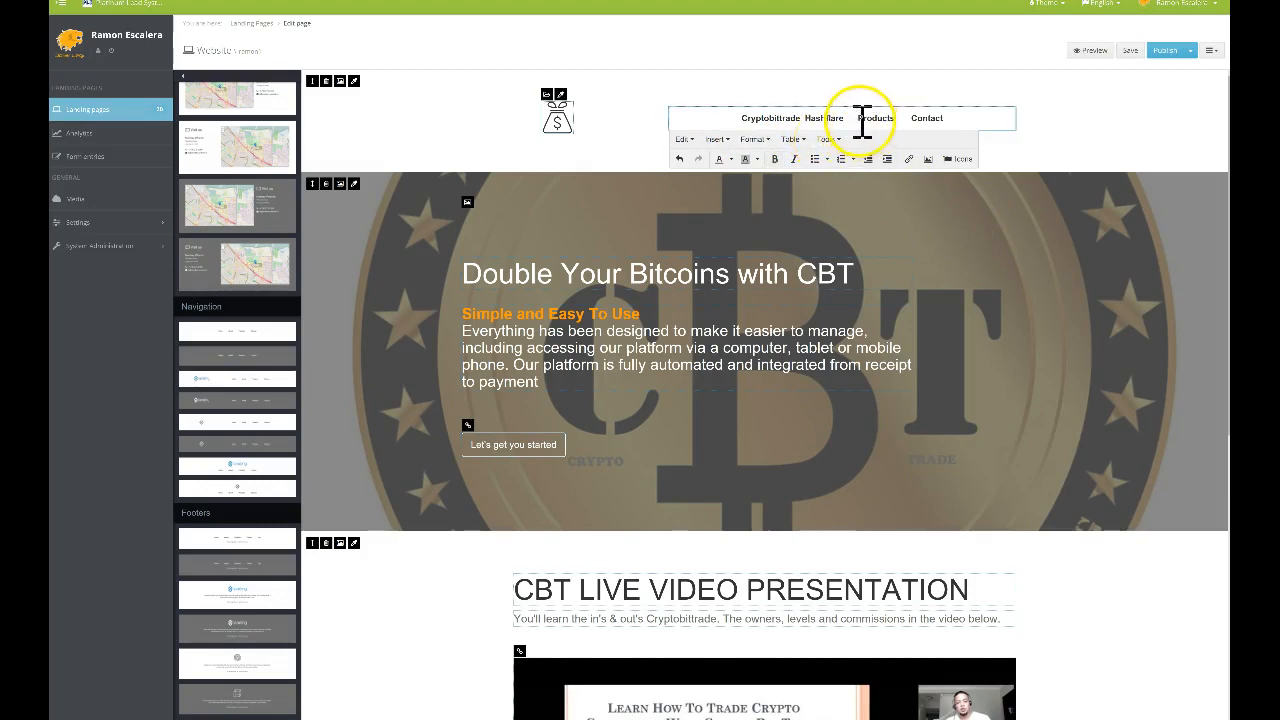
# Check the spacing between Hashflare and Products, then close the navigation text editor
pyautogui.click(865, 101)
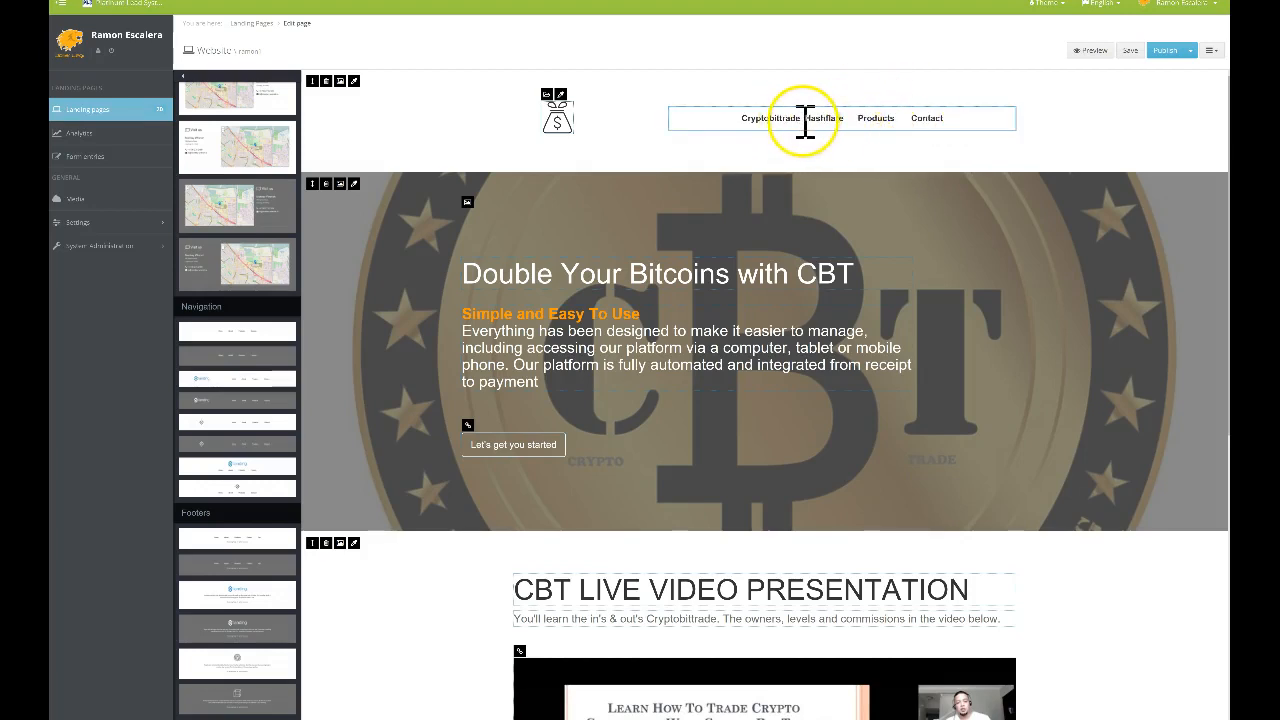
pyautogui.moveTo(805, 118); pyautogui.dragTo(755, 118)
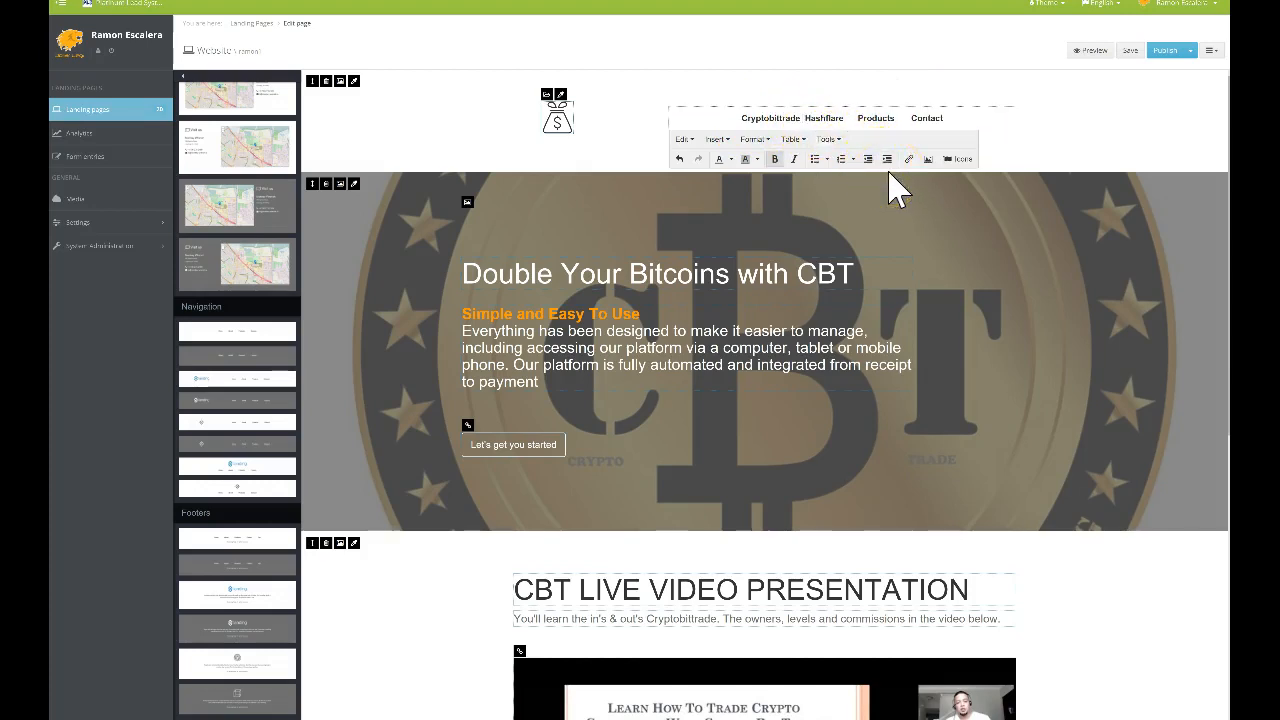
pyautogui.click(831, 128)
pyautogui.click(850, 119)
pyautogui.click(857, 120)
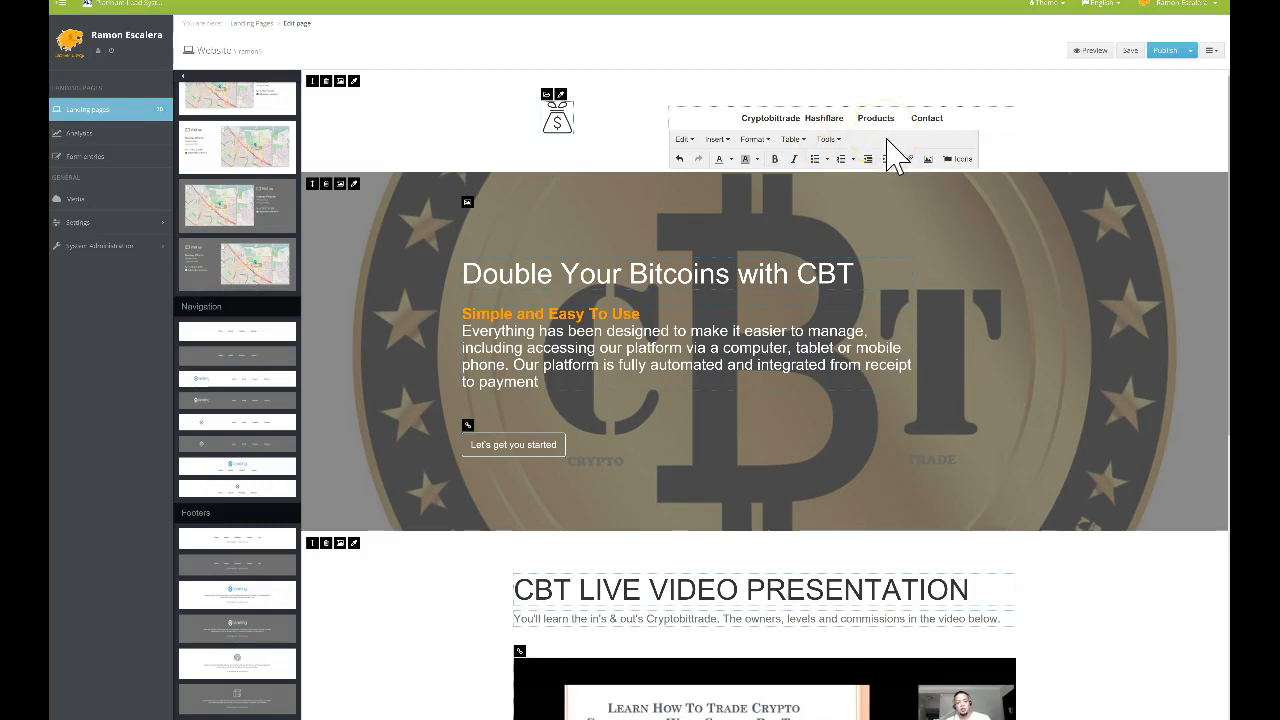
pyautogui.click(1057, 137)
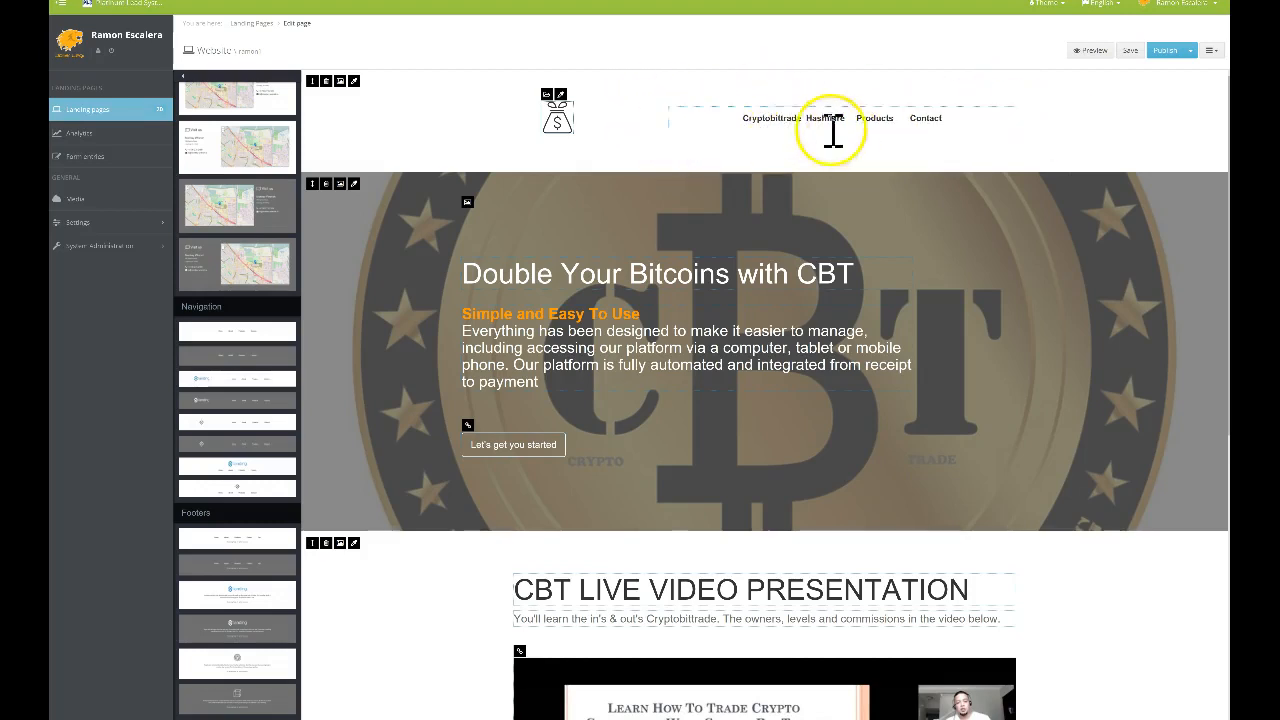
pyautogui.doubleClick(771, 118)
# Link Cryptobittrade to the pasted presentation URL with Target set to None
pyautogui.click(805, 118)
pyautogui.moveTo(785, 118); pyautogui.dragTo(750, 118)
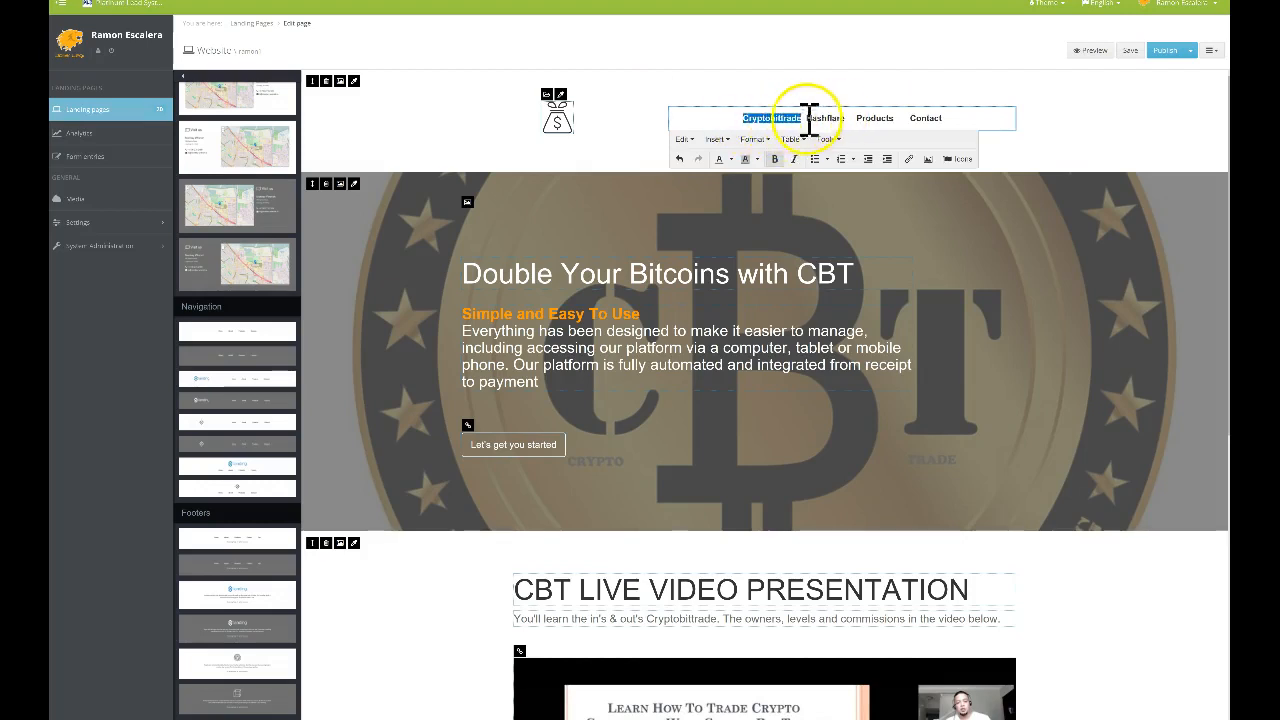
pyautogui.click(909, 161)
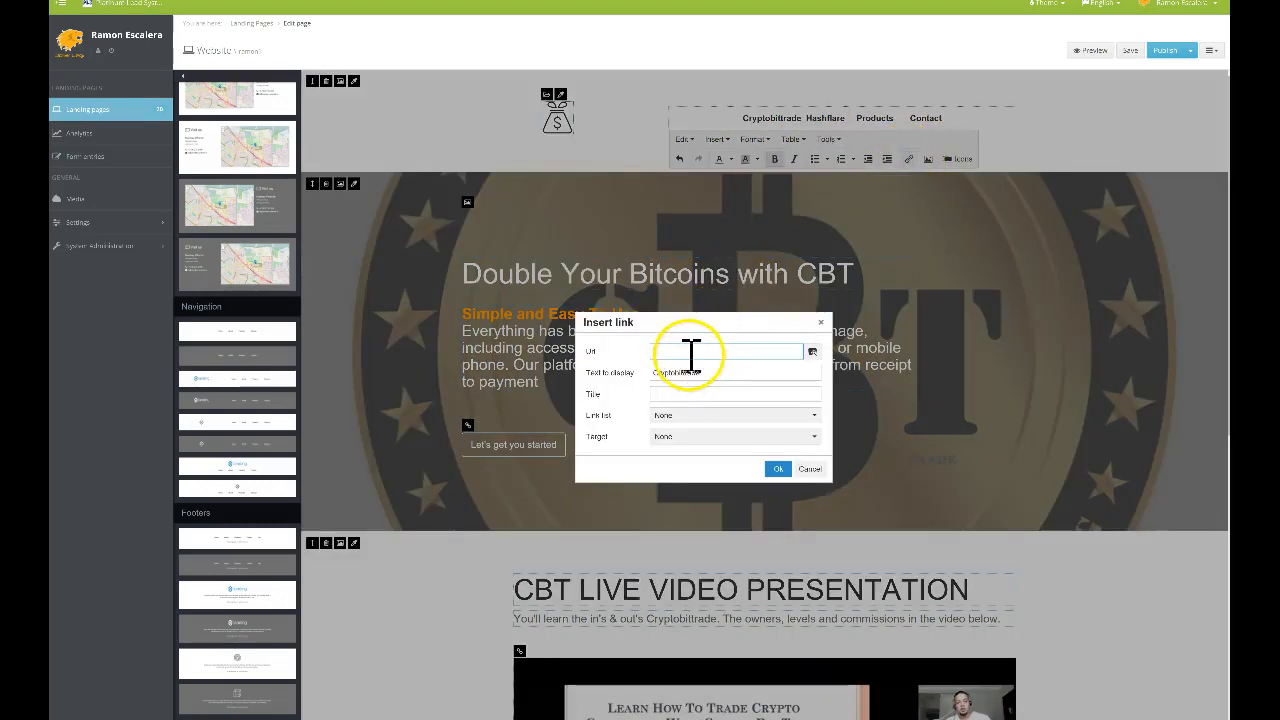
pyautogui.hotkey('ctrl', 'v')
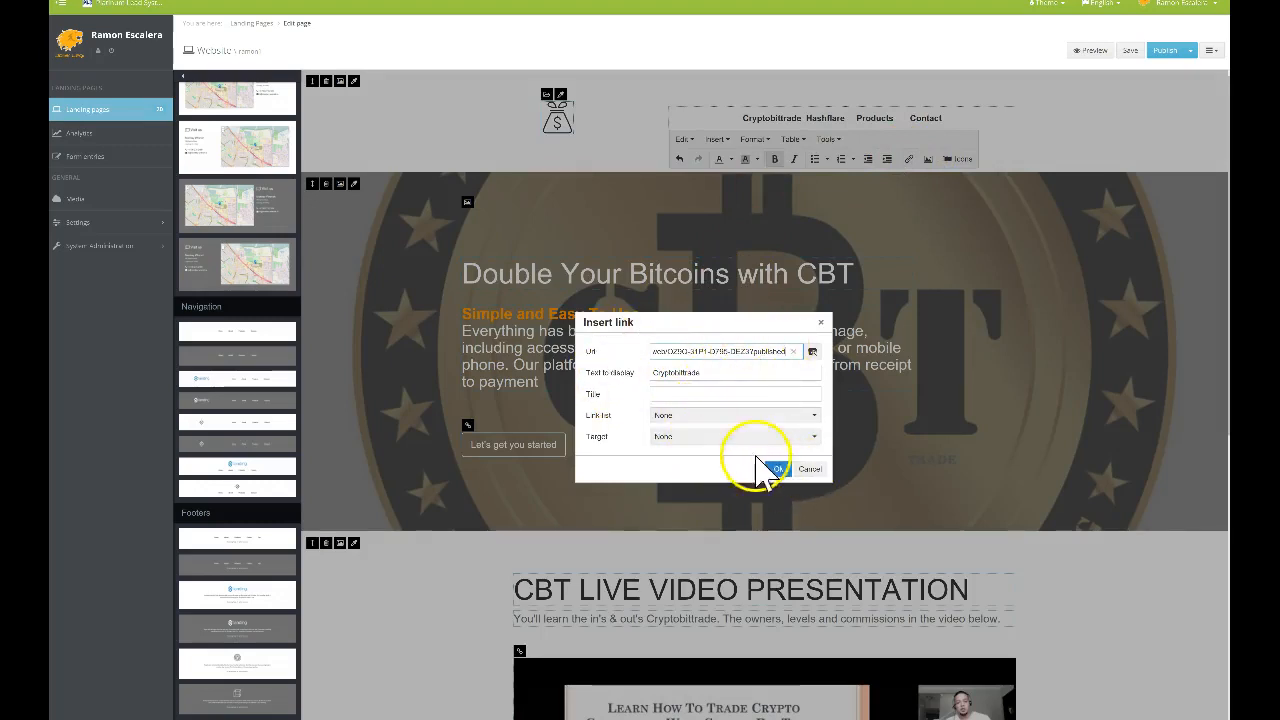
pyautogui.click(726, 438)
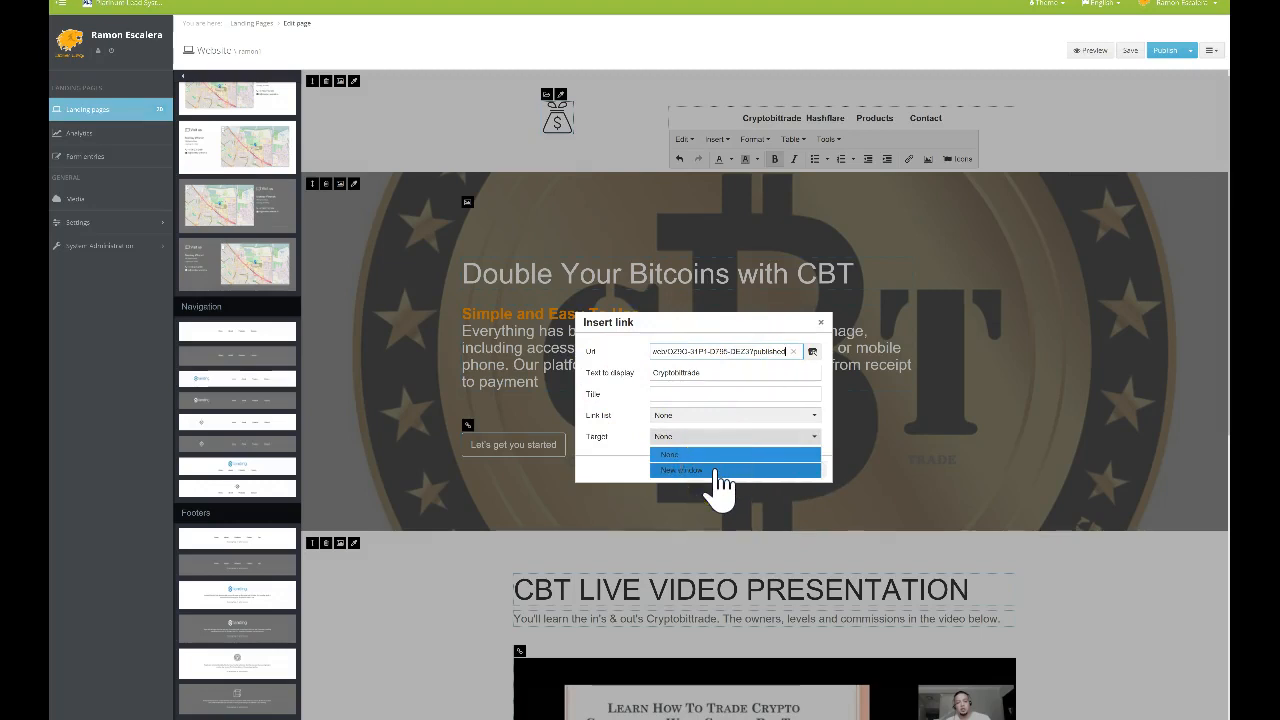
pyautogui.click(725, 455)
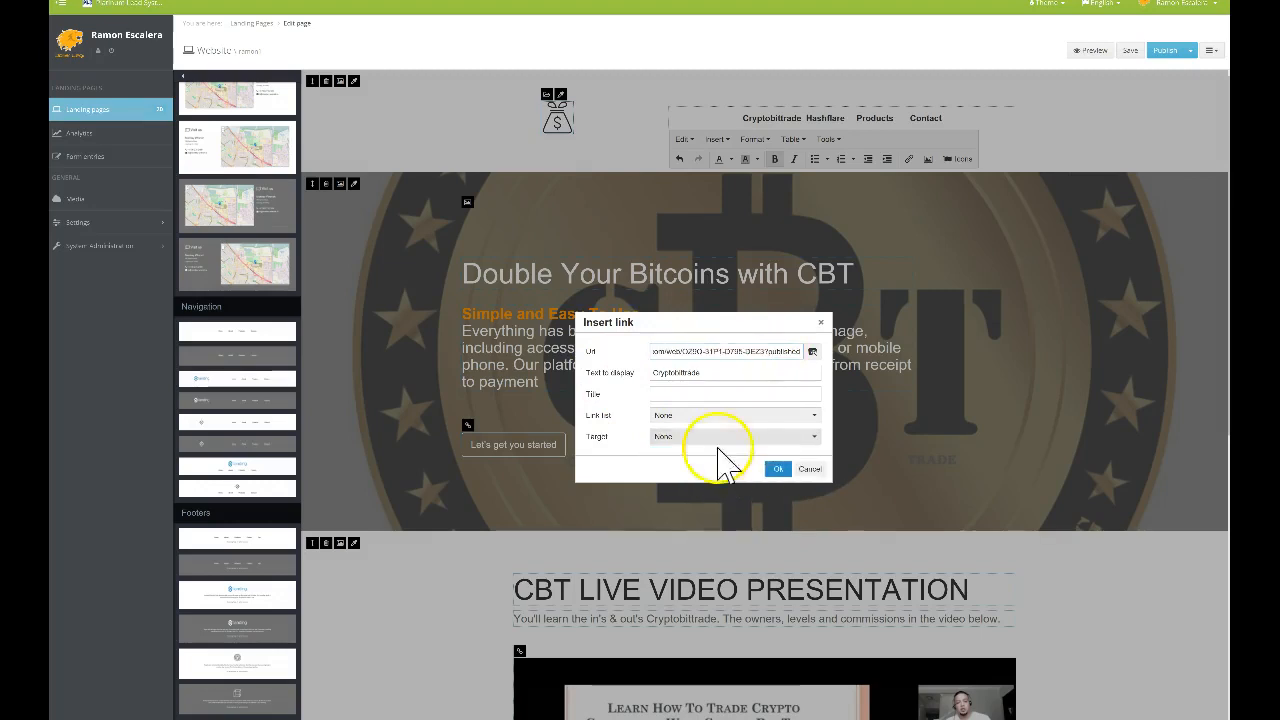
pyautogui.click(778, 472)
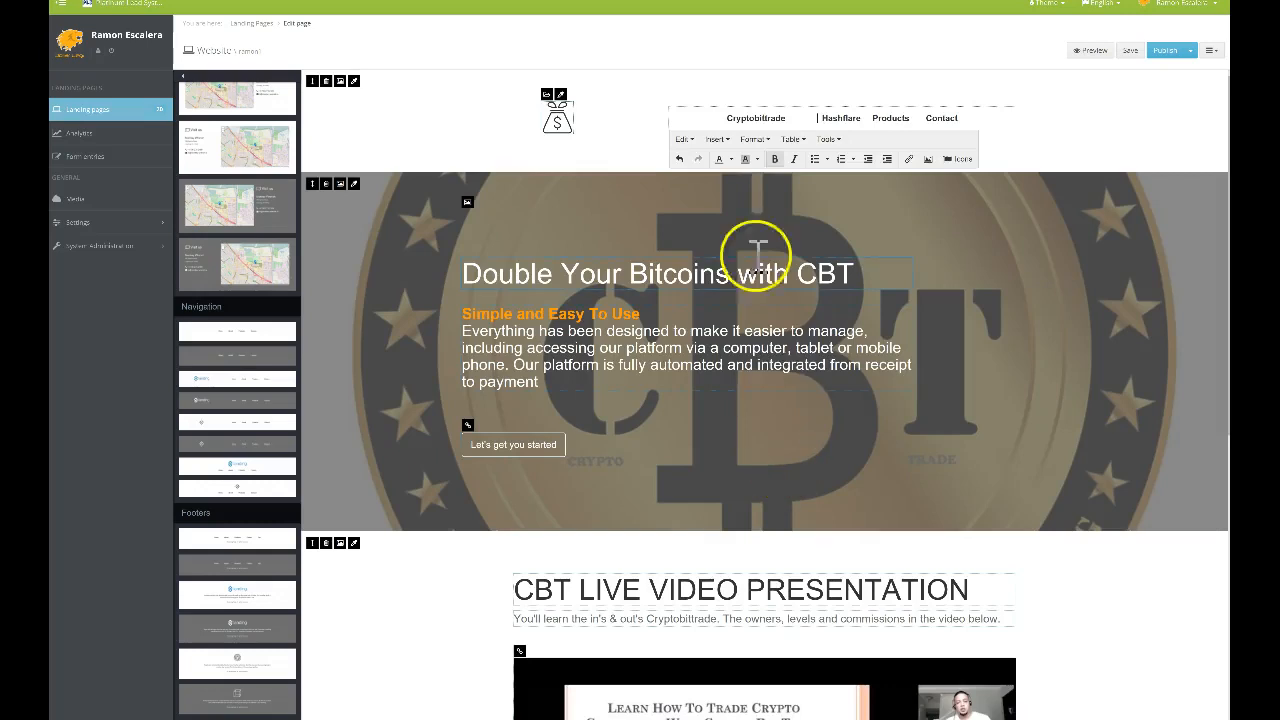
pyautogui.click(640, 120)
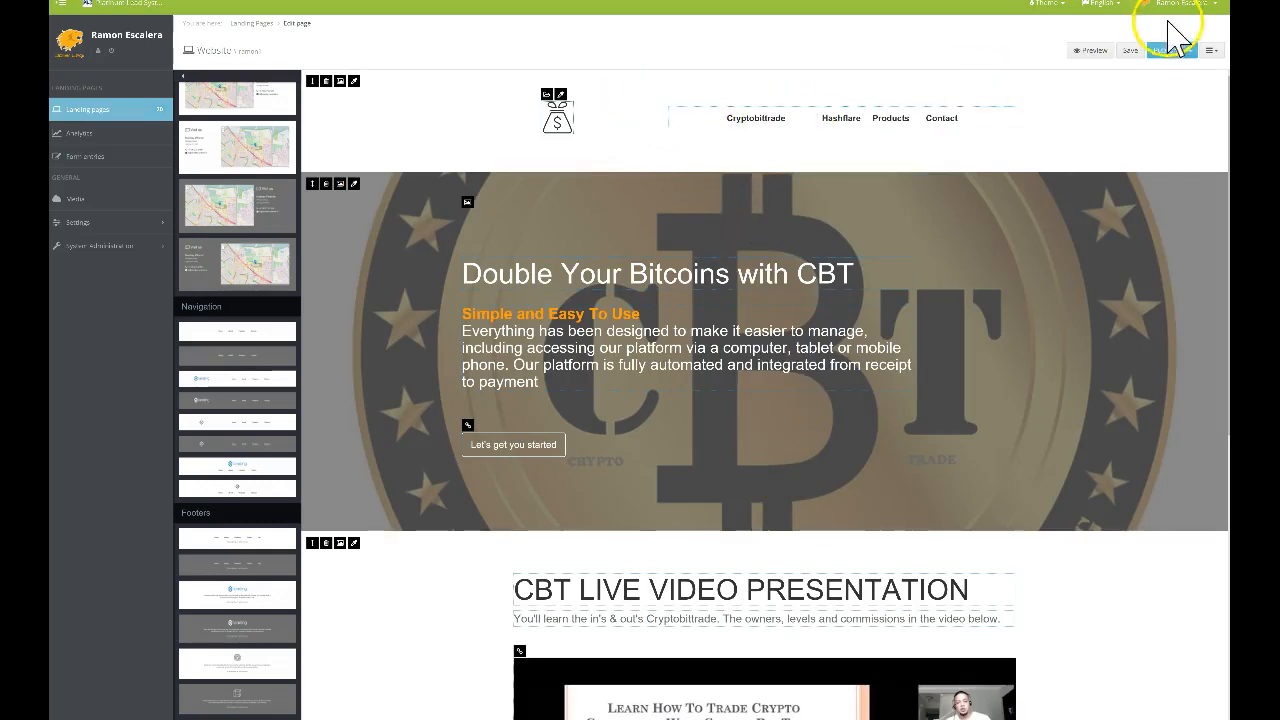
# Publish the changes, then adjust the navigation links' indentation
pyautogui.click(1159, 55)
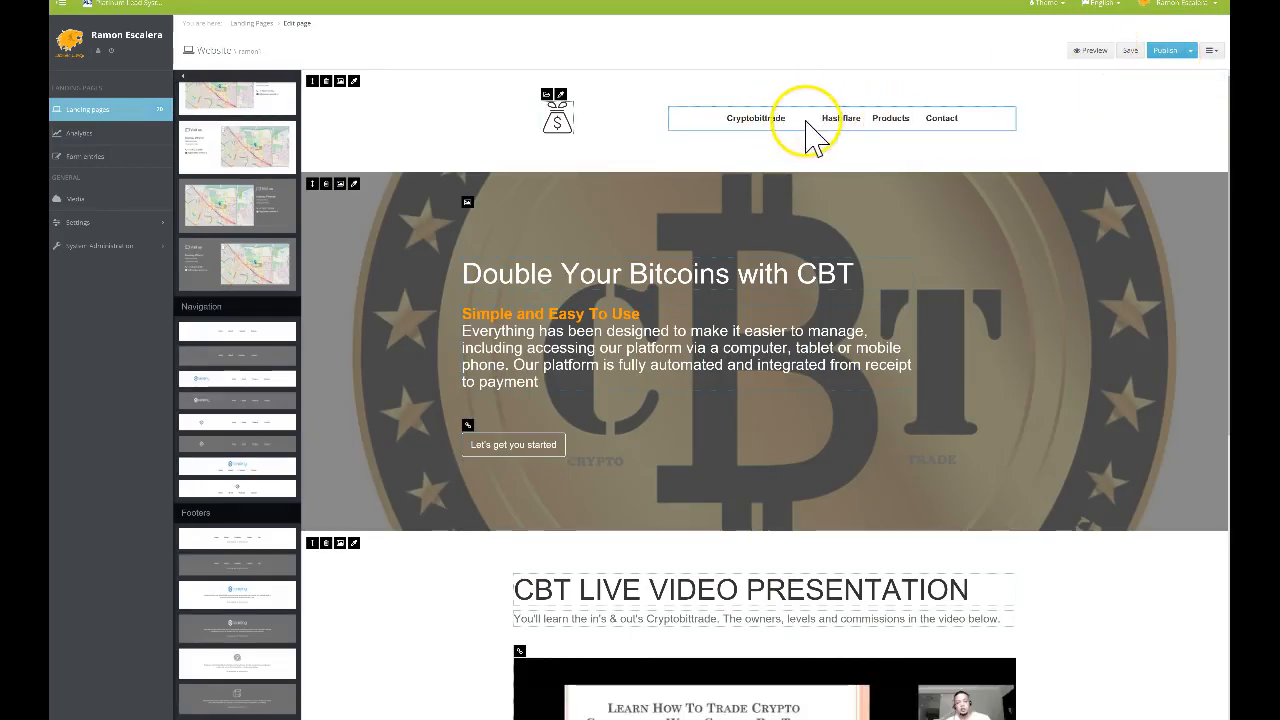
pyautogui.click(820, 122)
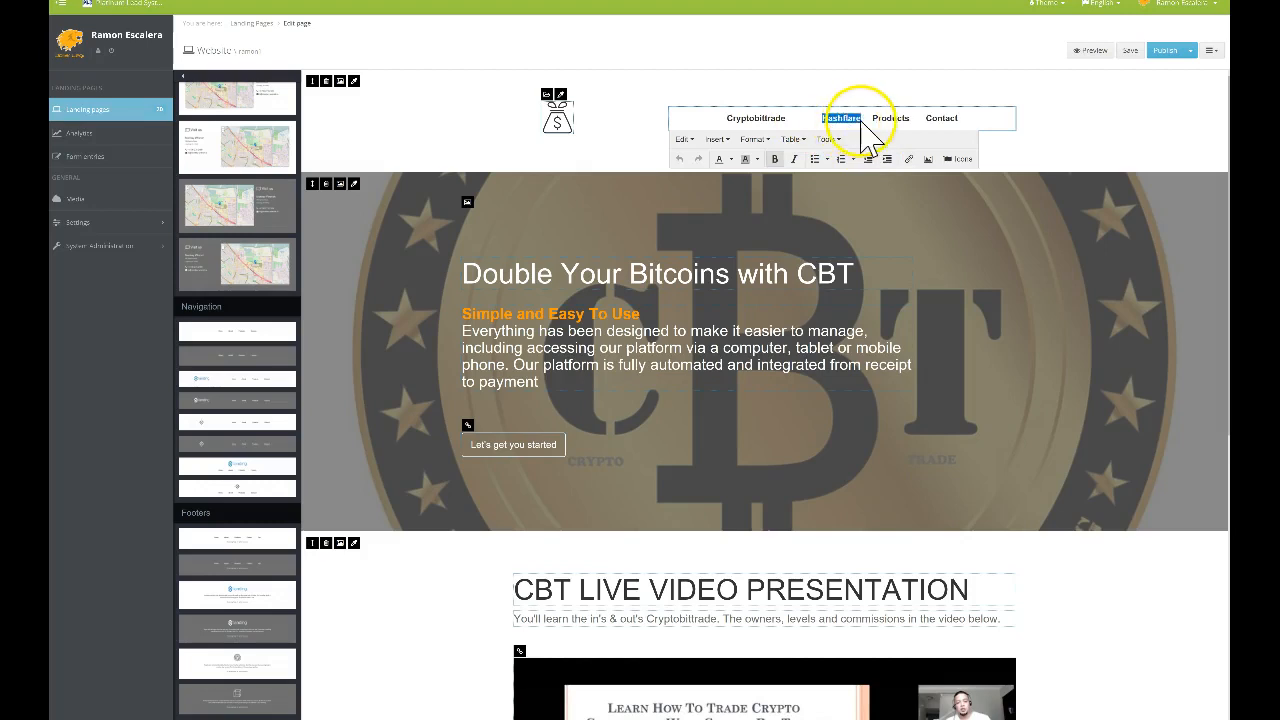
pyautogui.click(869, 164)
pyautogui.click(869, 165)
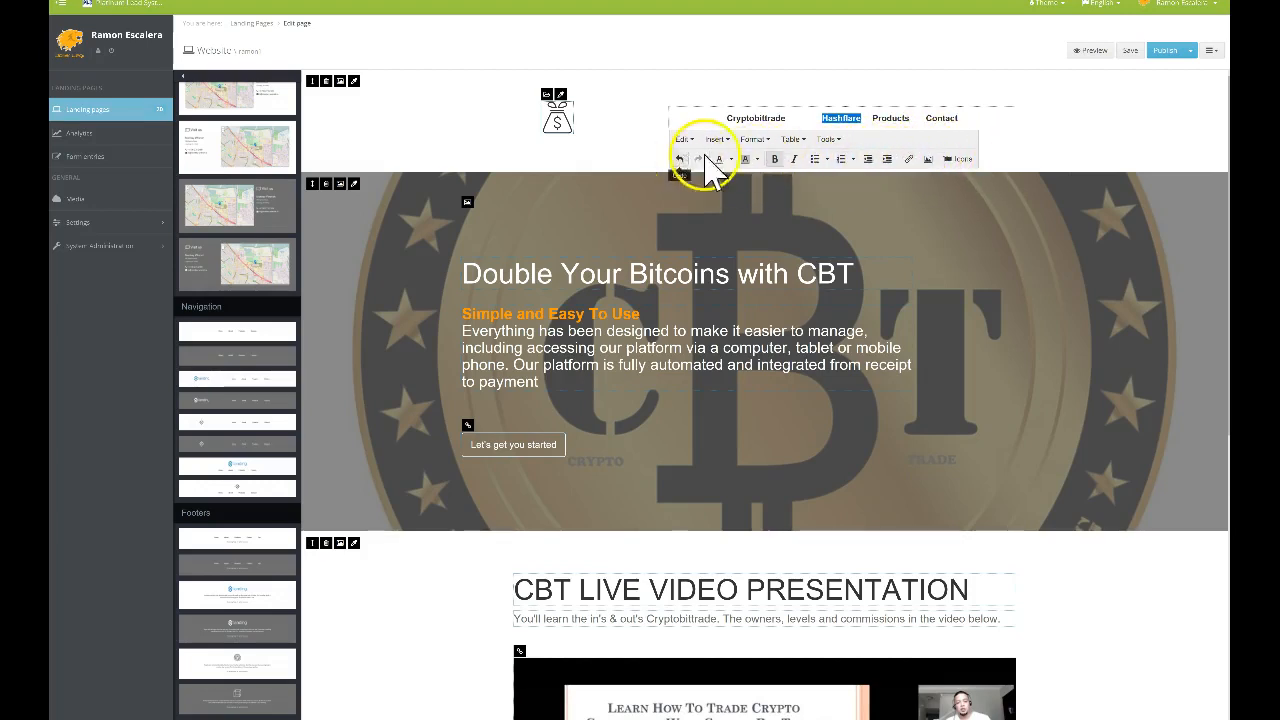
# Centre the navigation links after briefly trying left alignment
pyautogui.click(752, 140)
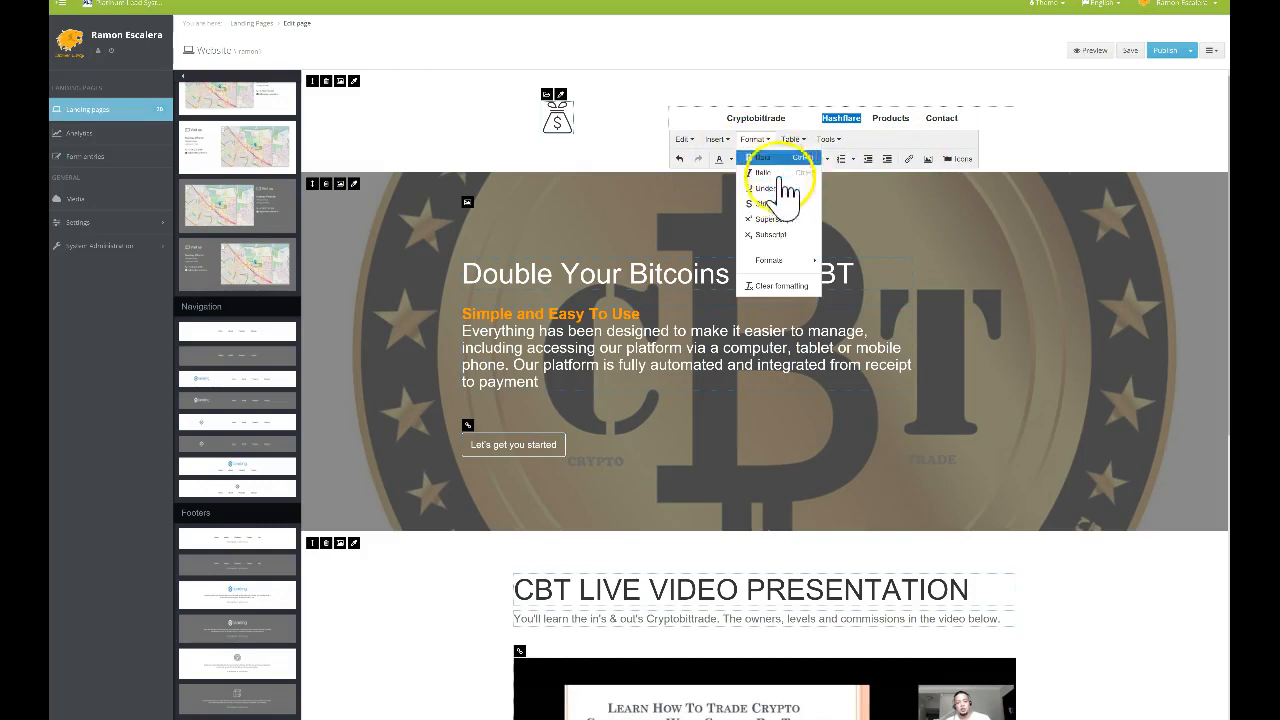
pyautogui.moveTo(790, 264)
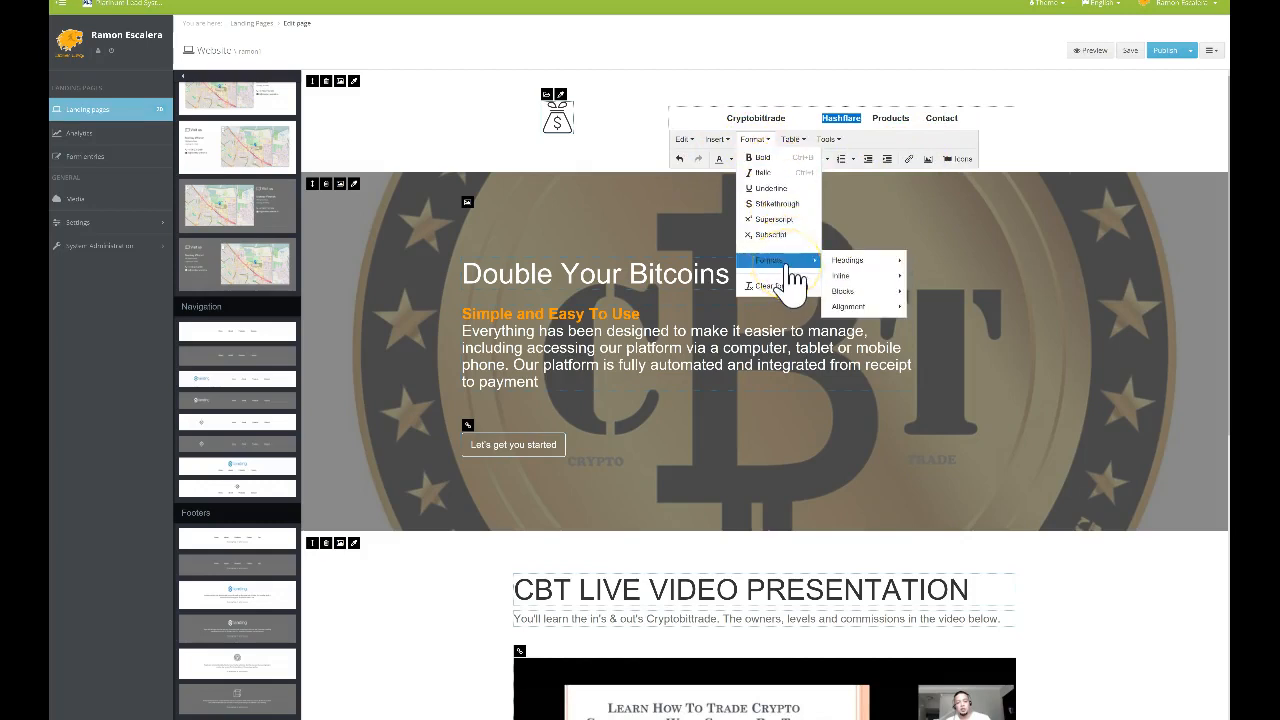
pyautogui.moveTo(850, 291)
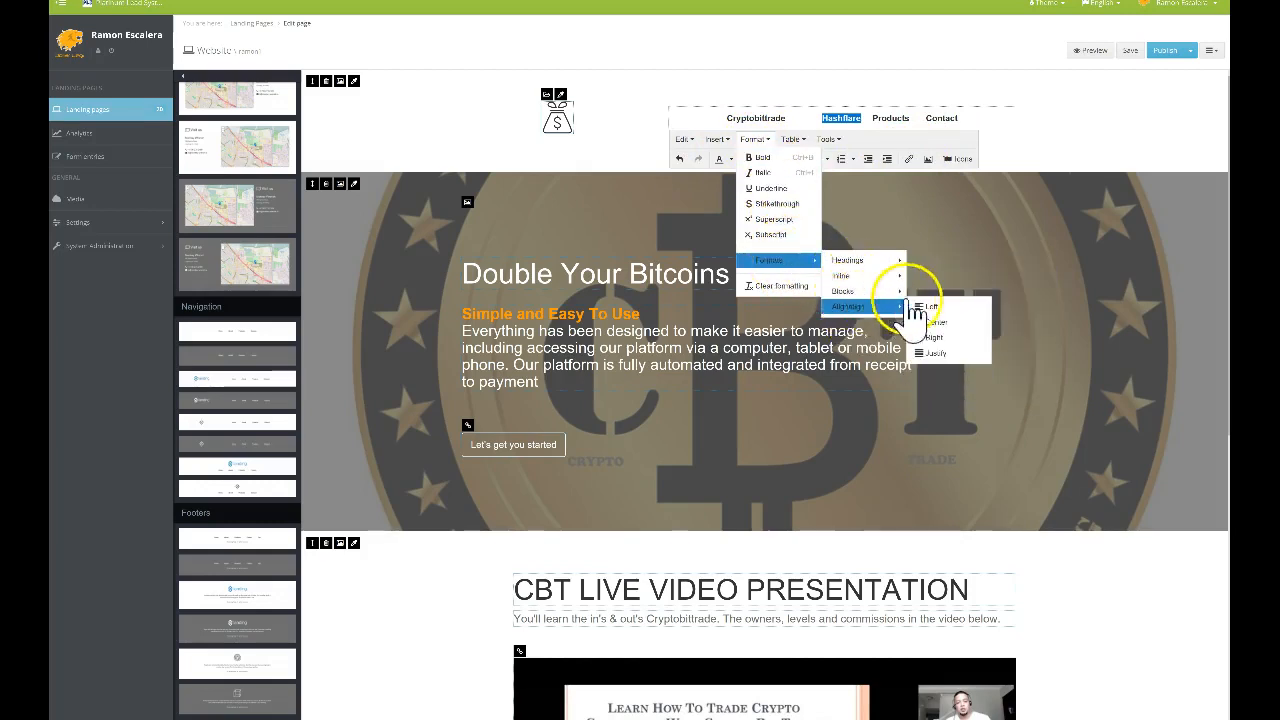
pyautogui.moveTo(872, 310)
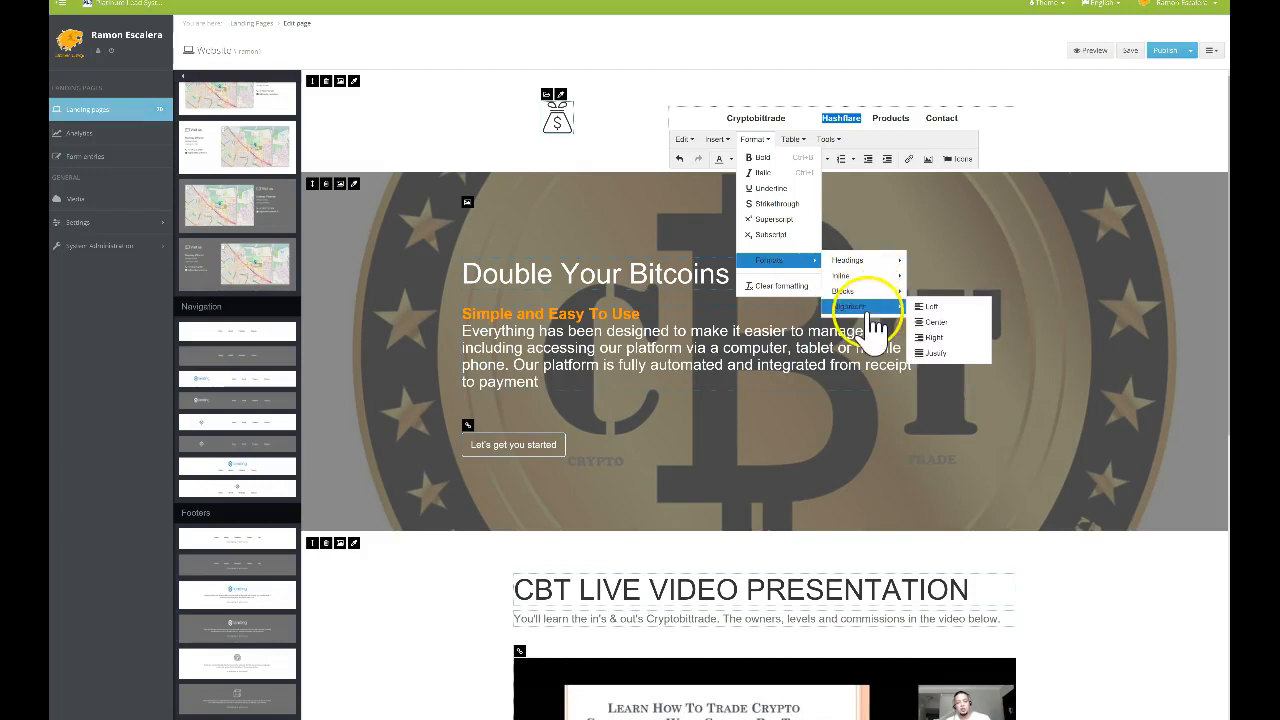
pyautogui.click(929, 308)
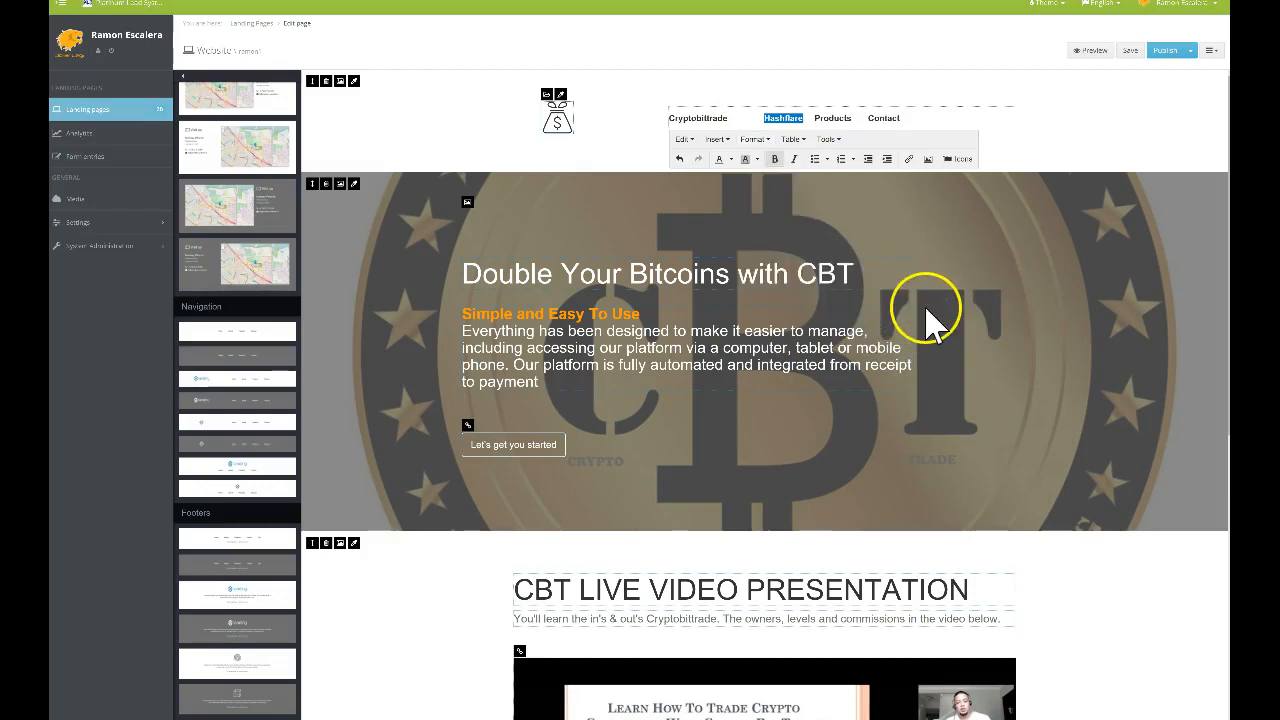
pyautogui.click(755, 140)
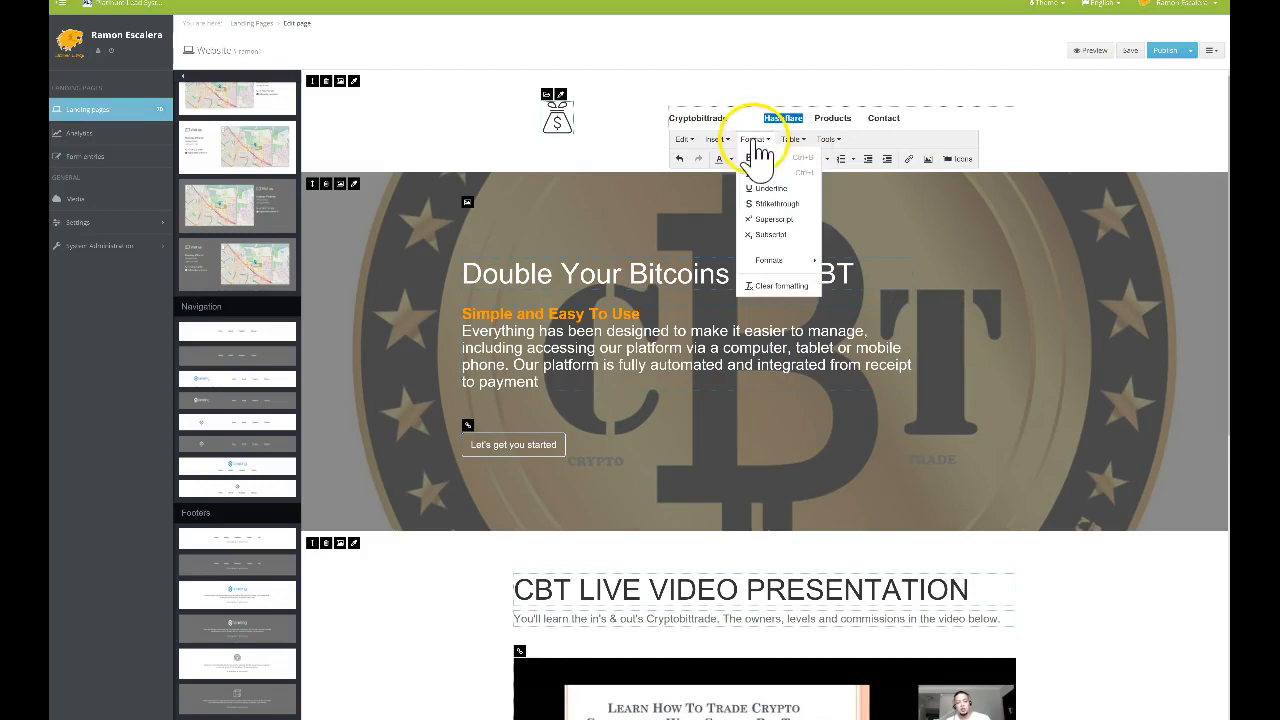
pyautogui.moveTo(852, 264)
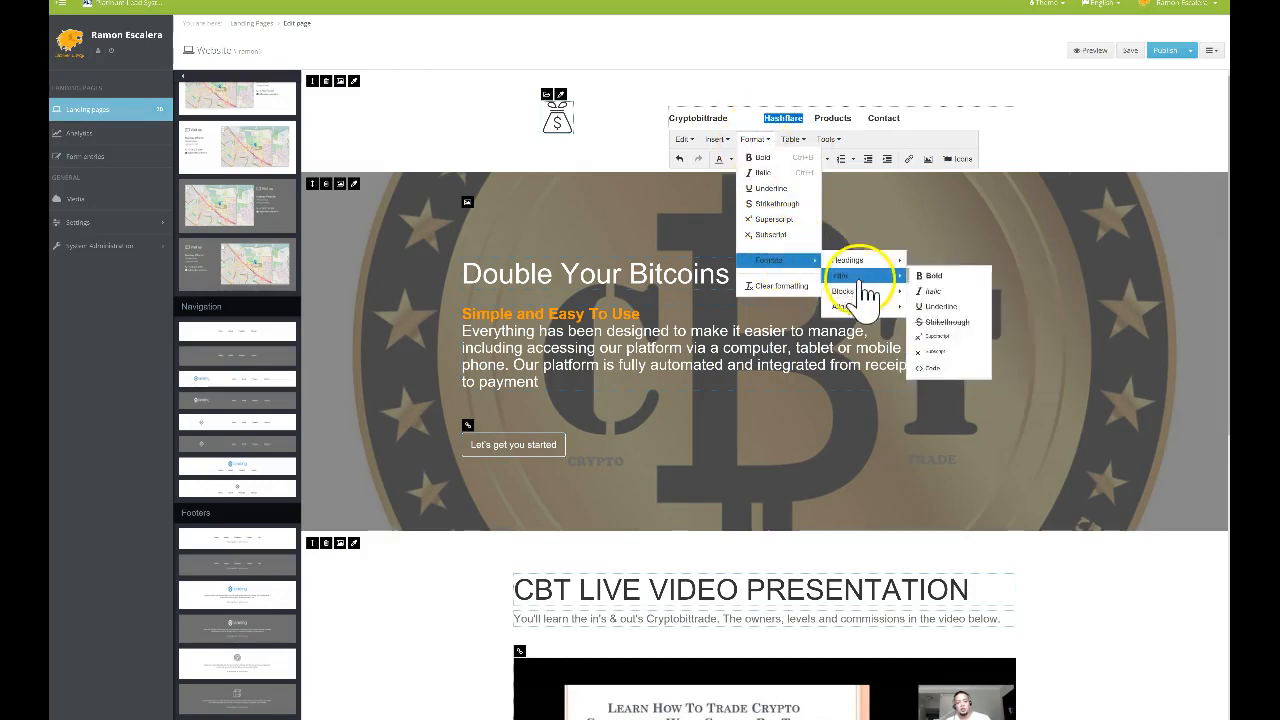
pyautogui.moveTo(864, 309)
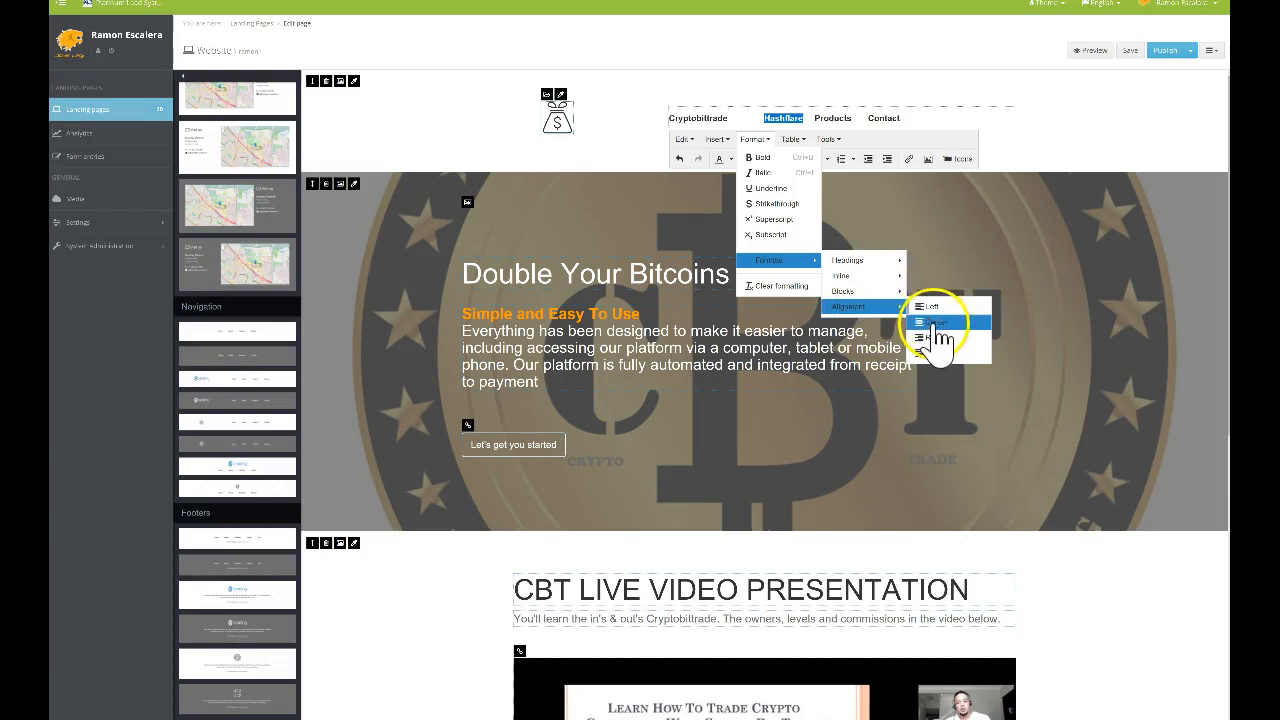
pyautogui.click(940, 322)
pyautogui.click(1074, 154)
# Delete Products so the menu reads Cryptobittrade, Hashflare, Contact, and save the page
pyautogui.click(760, 120)
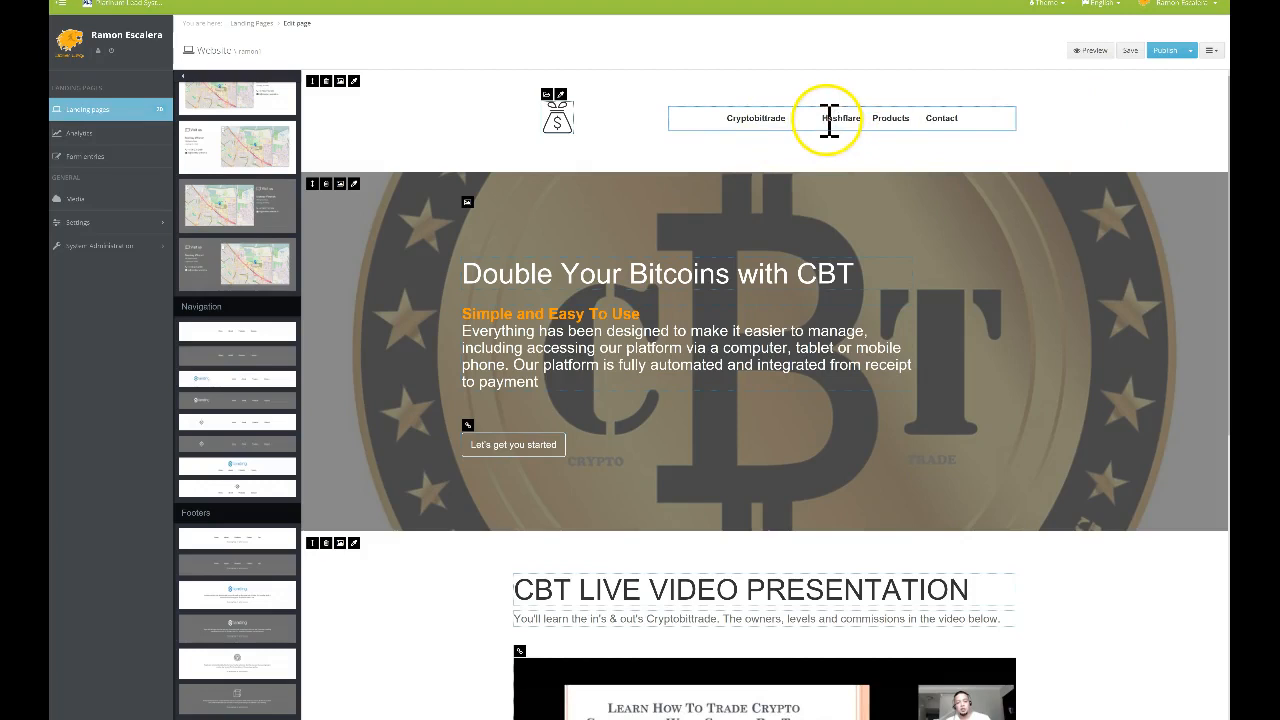
pyautogui.moveTo(823, 118); pyautogui.dragTo(831, 117)
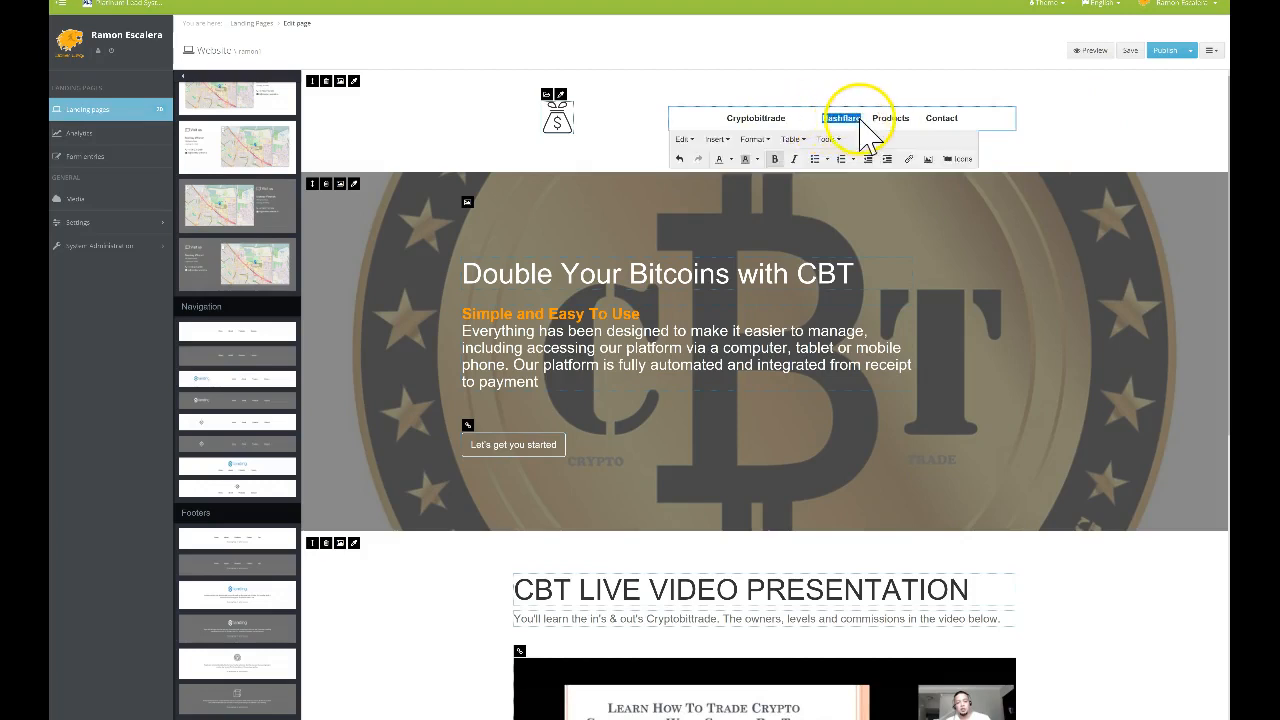
pyautogui.click(912, 92)
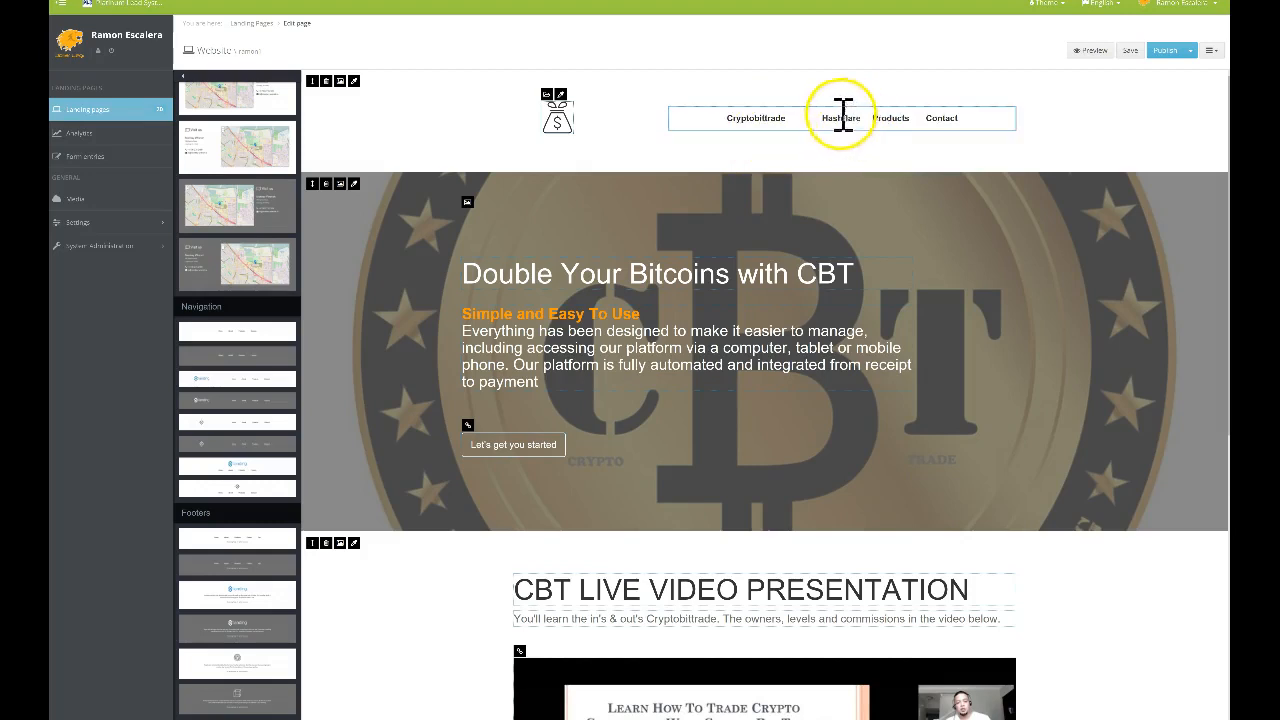
pyautogui.click(874, 118)
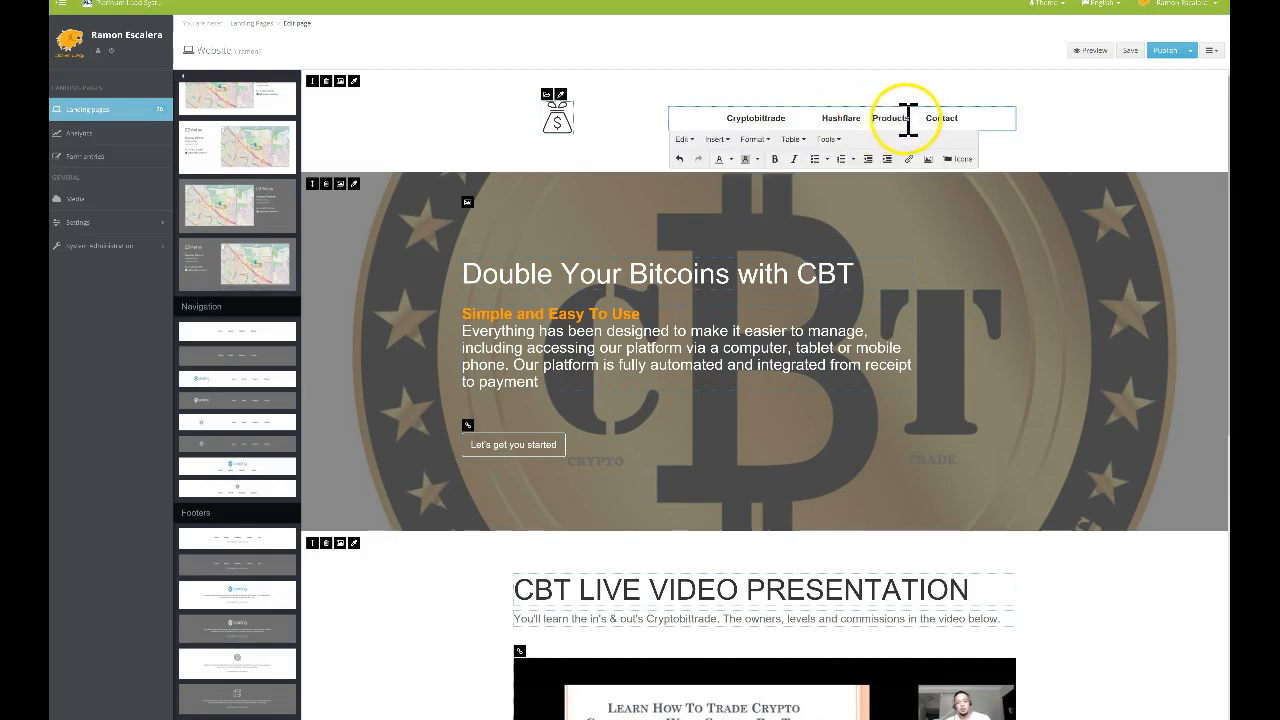
pyautogui.moveTo(912, 118); pyautogui.dragTo(874, 116)
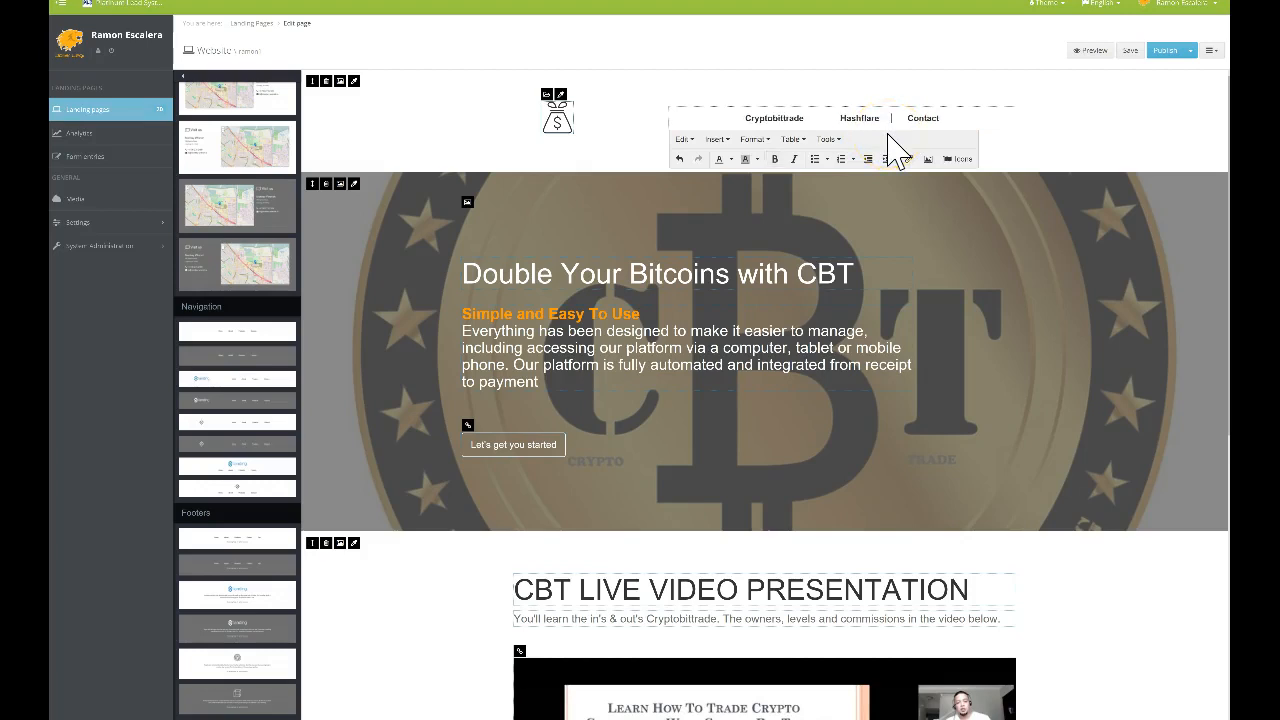
pyautogui.click(919, 120)
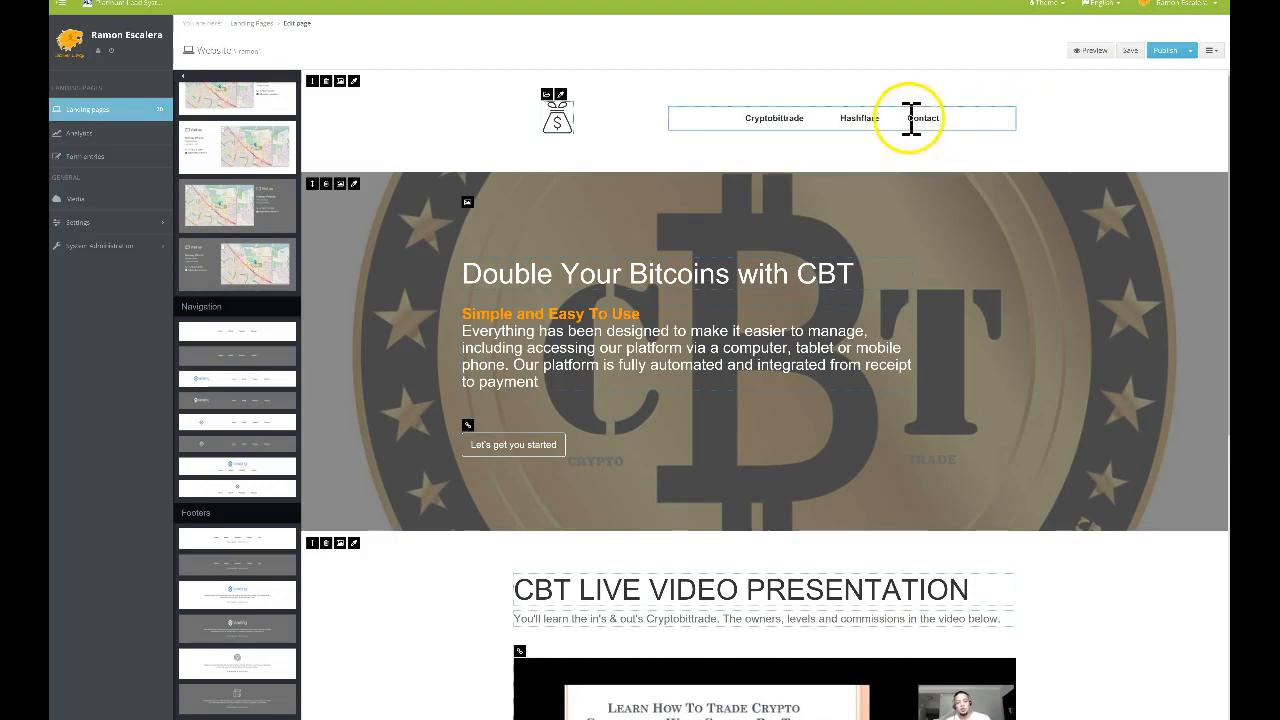
pyautogui.click(941, 118)
pyautogui.doubleClick(942, 118)
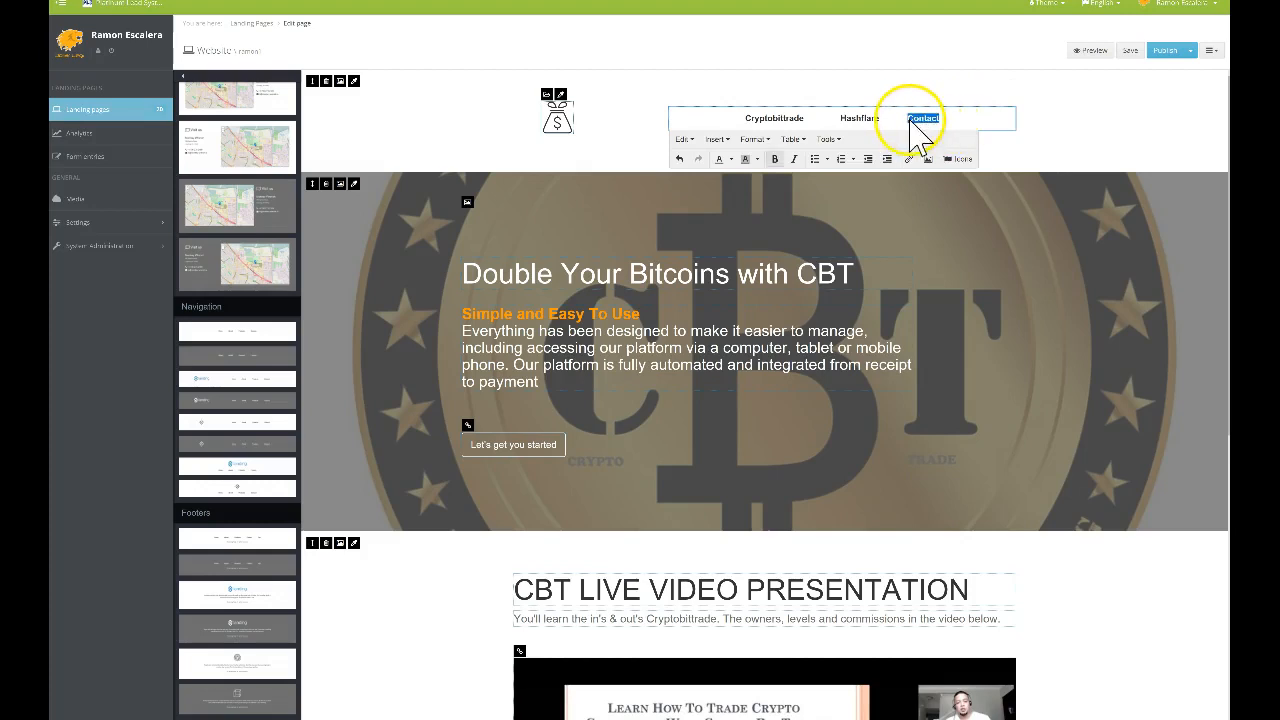
pyautogui.click(960, 103)
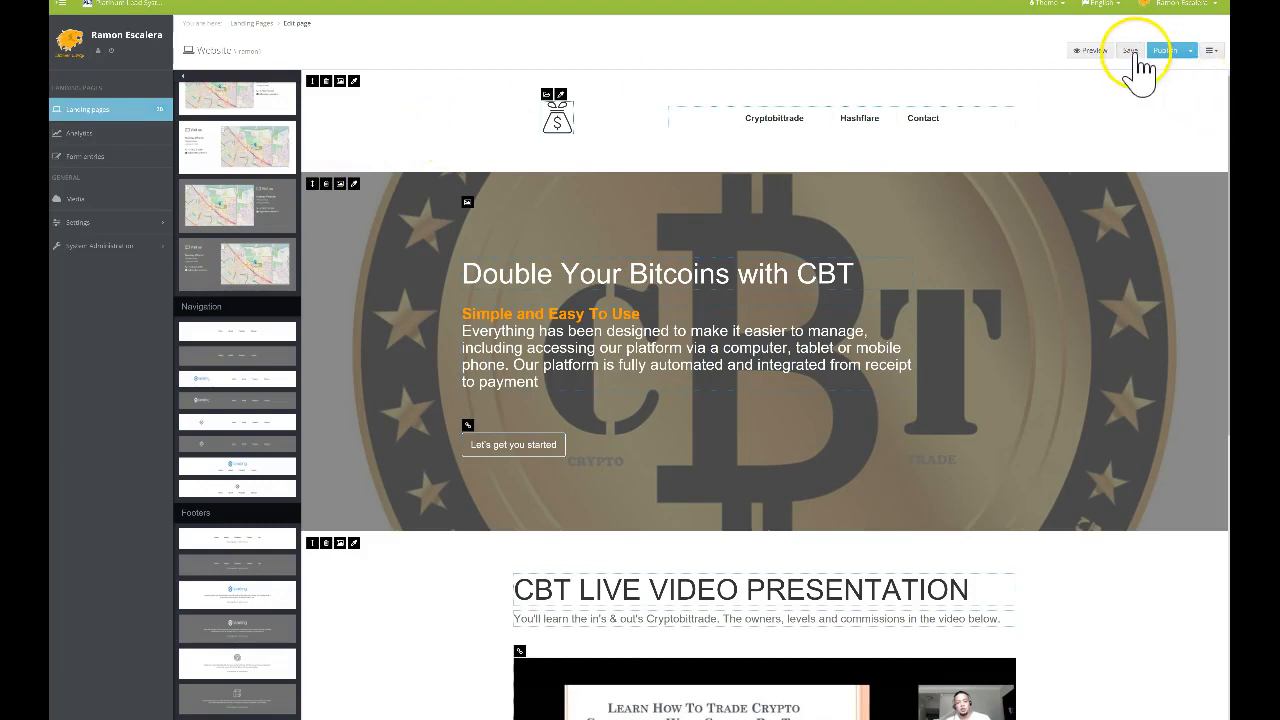
pyautogui.click(1133, 52)
# Publish the landing page
pyautogui.click(1167, 54)
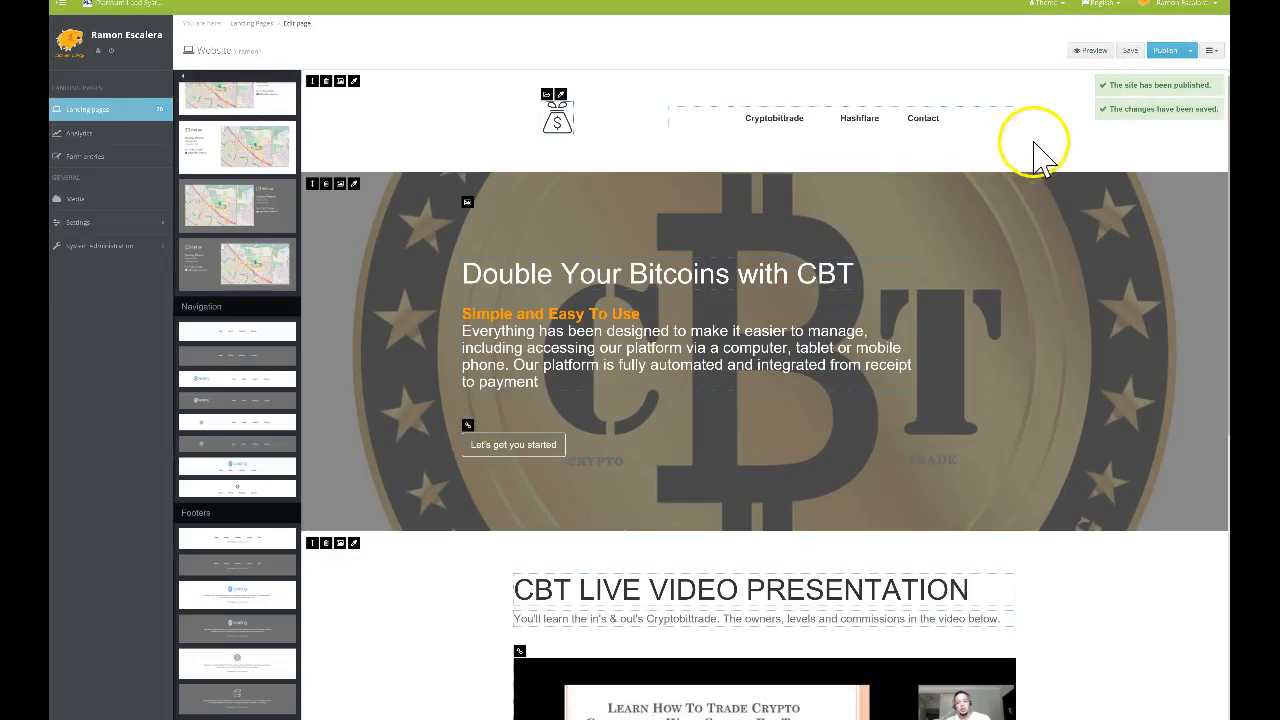
pyautogui.scroll(-3, 940, 363)
pyautogui.scroll(3, 943, 363)
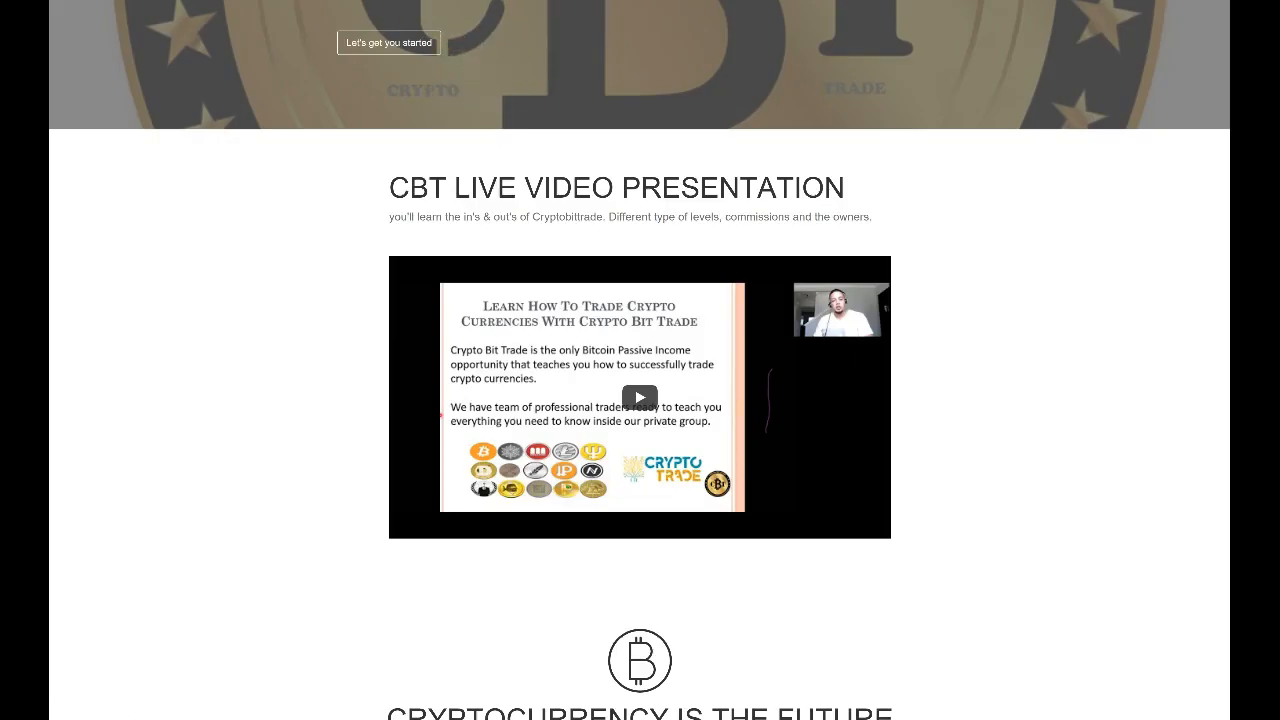
# Reload the live site and test the Cryptobittrade and Hashflare header links
pyautogui.press('F5')
pyautogui.scroll(-2, 239, 76)
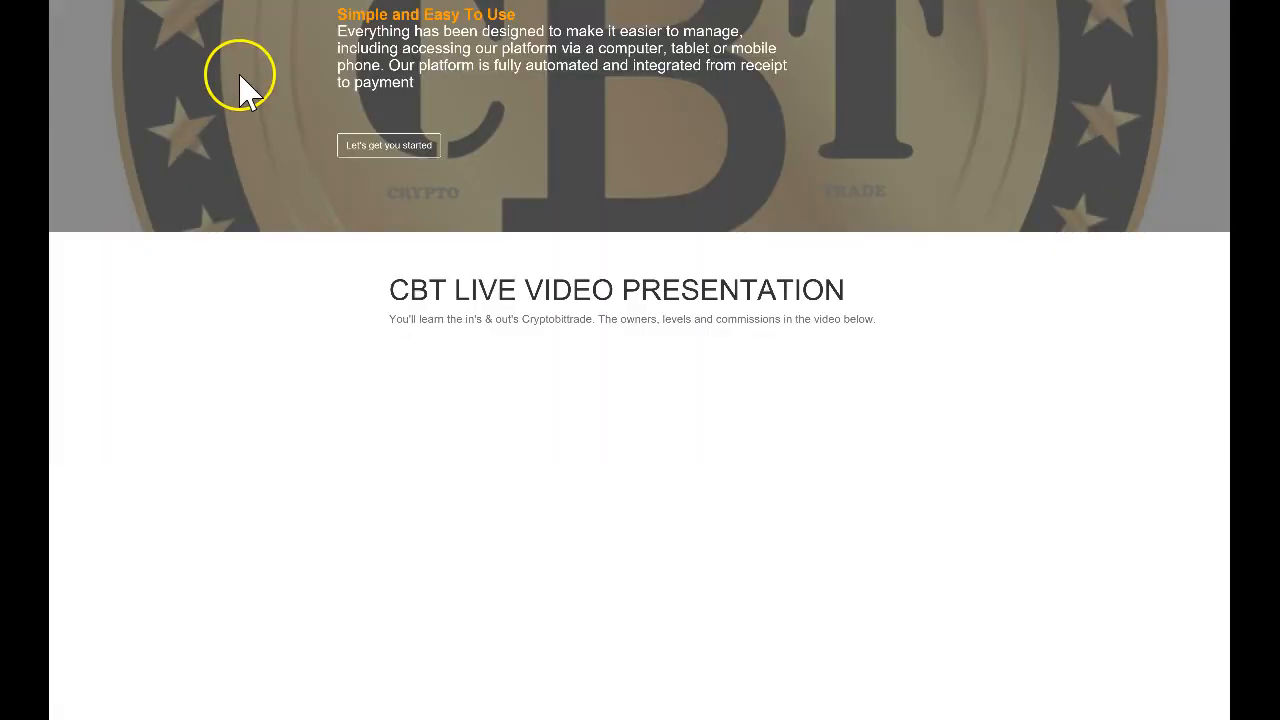
pyautogui.scroll(-2, 389, 122)
pyautogui.scroll(4, 393, 150)
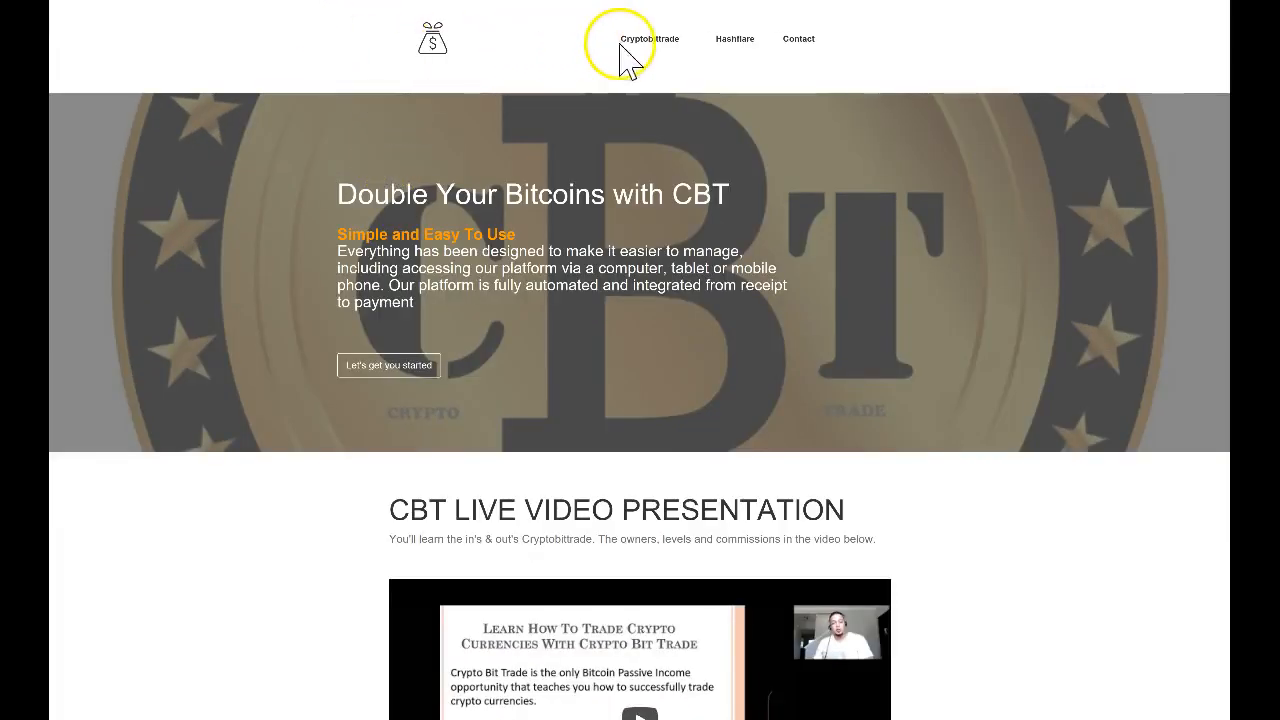
pyautogui.click(655, 40)
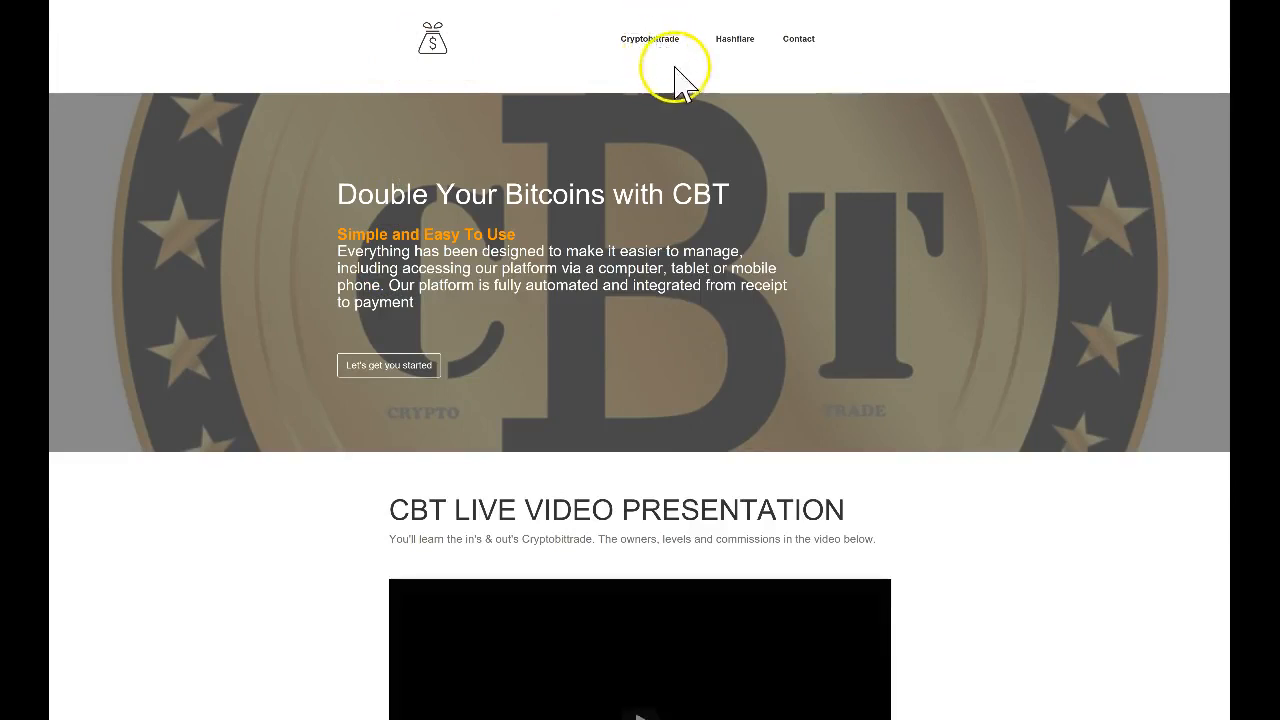
pyautogui.doubleClick(738, 40)
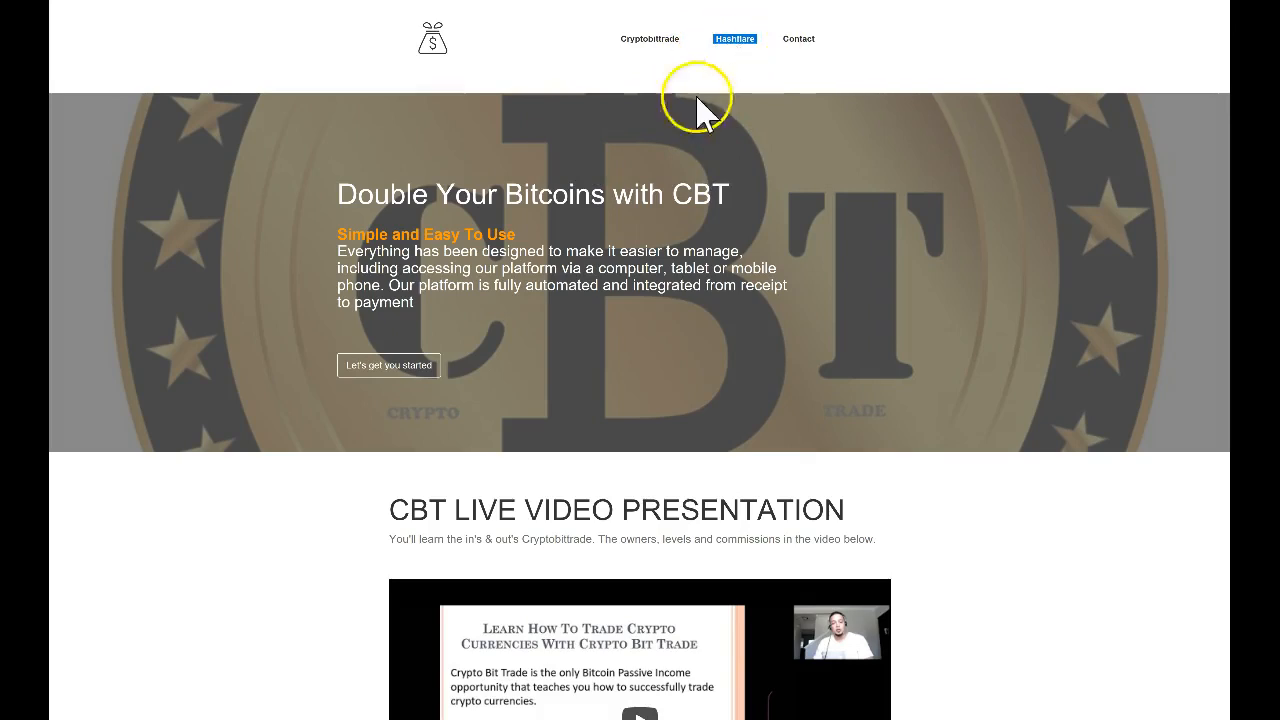
pyautogui.click(727, 47)
pyautogui.scroll(-3, 604, 273)
pyautogui.scroll(3, 605, 282)
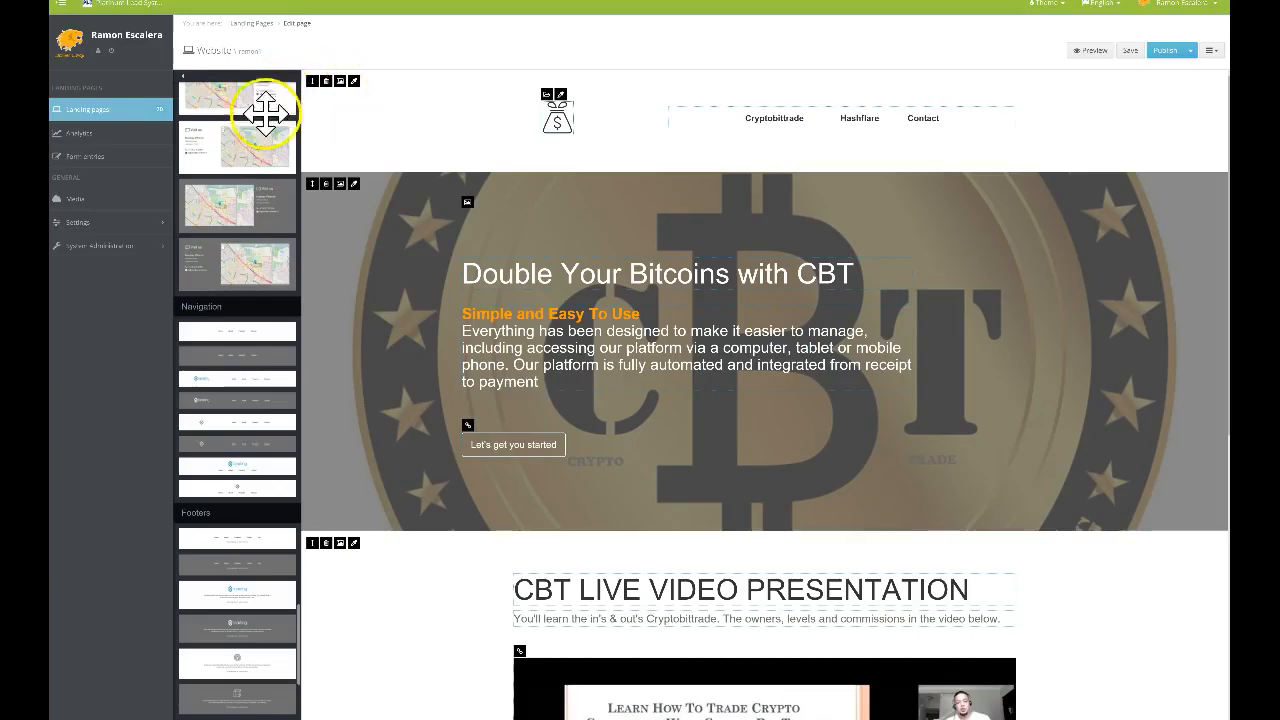
# Start a new landing page, name it, and assign it to the Website campaign
pyautogui.click(88, 122)
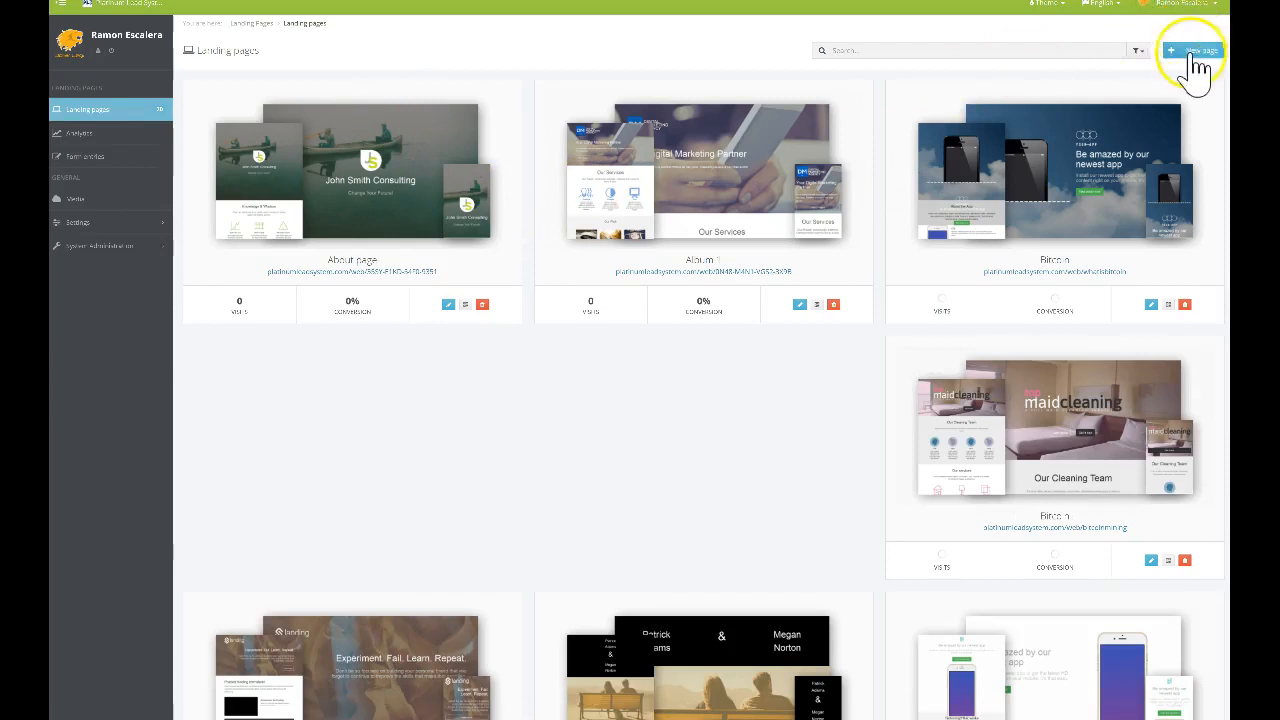
pyautogui.click(1192, 50)
pyautogui.click(423, 134)
pyautogui.write('Lemon')
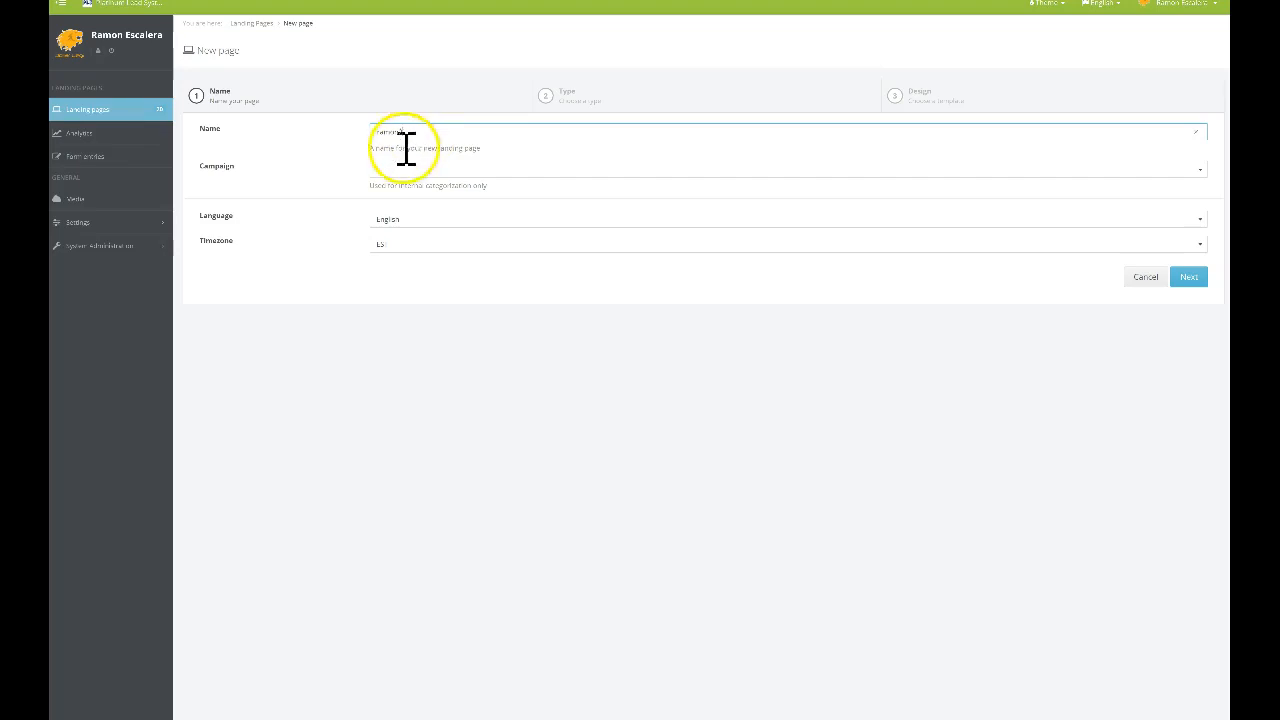
pyautogui.click(414, 175)
pyautogui.scroll(-5, 425, 290)
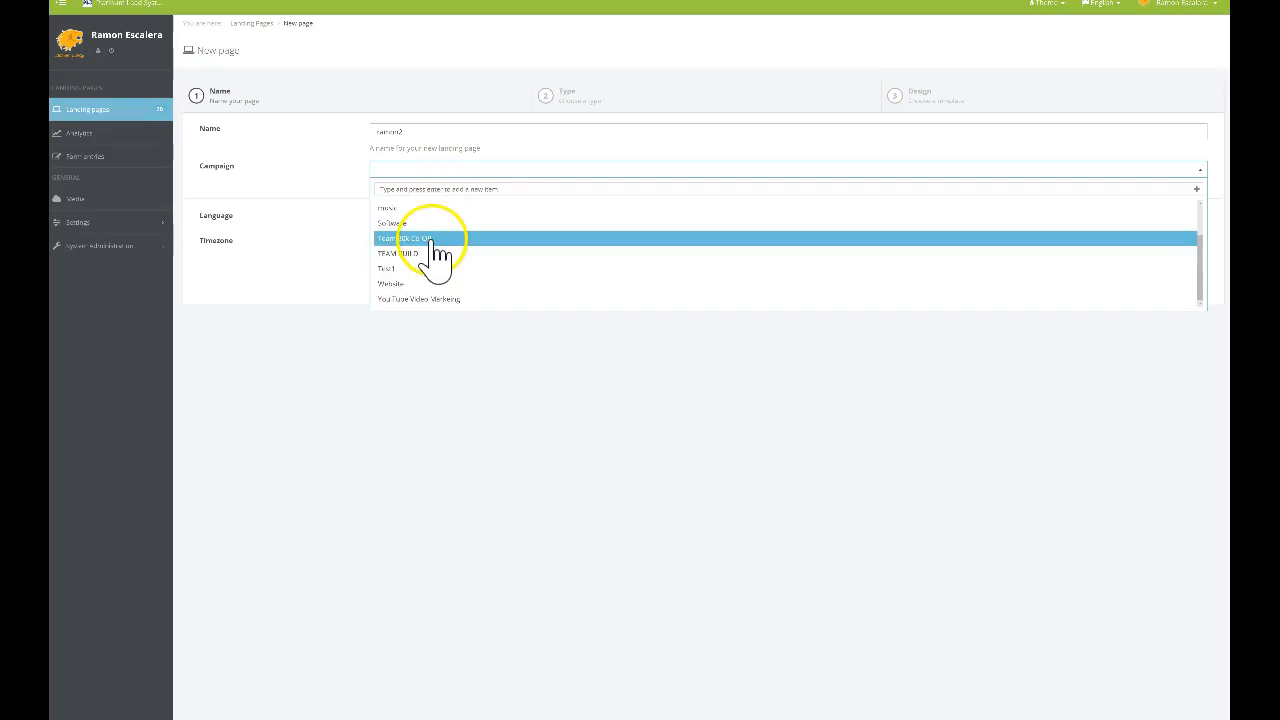
pyautogui.click(432, 284)
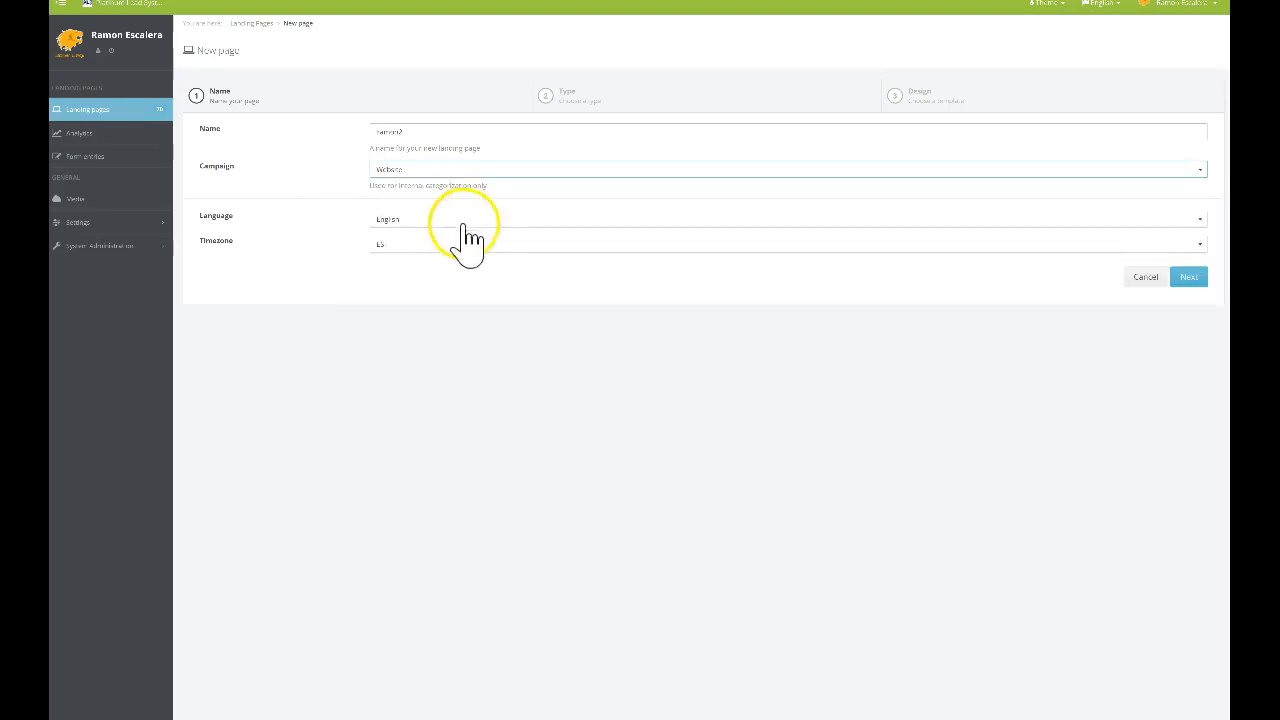
pyautogui.click(1188, 277)
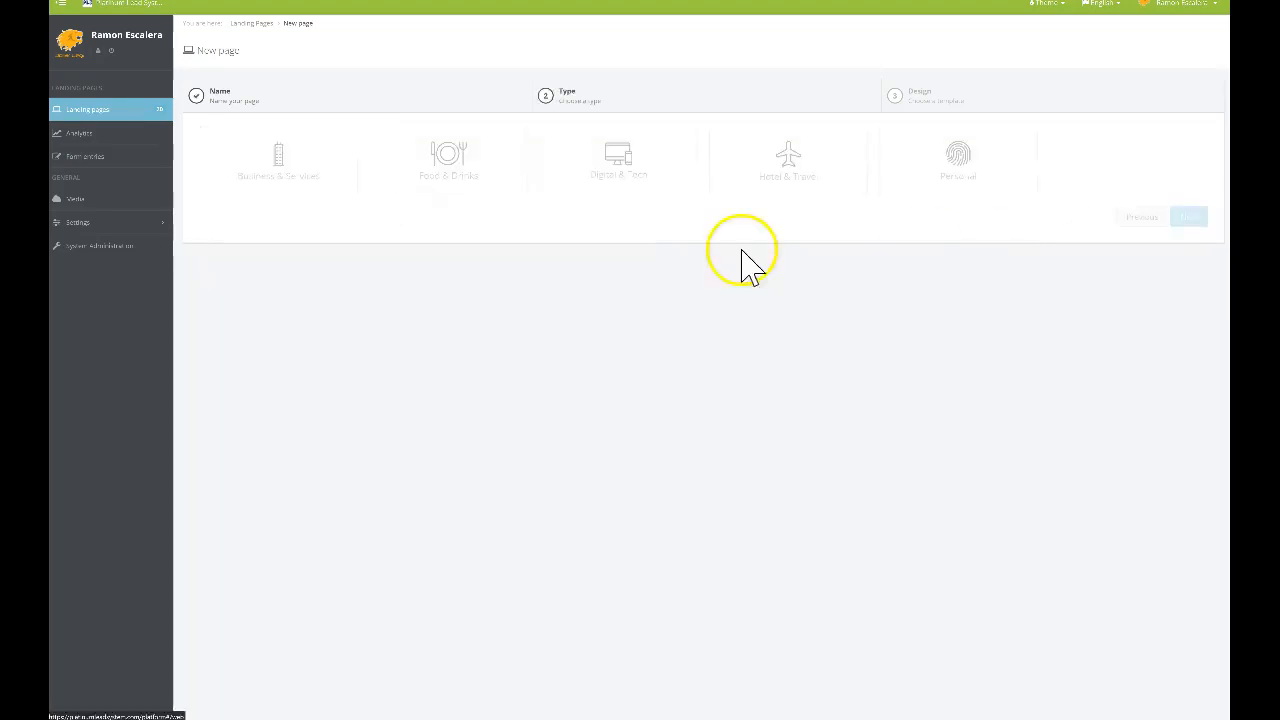
# Create it from the Business & Services Sprocket Bike Shop template and delete its top navigation
pyautogui.click(351, 168)
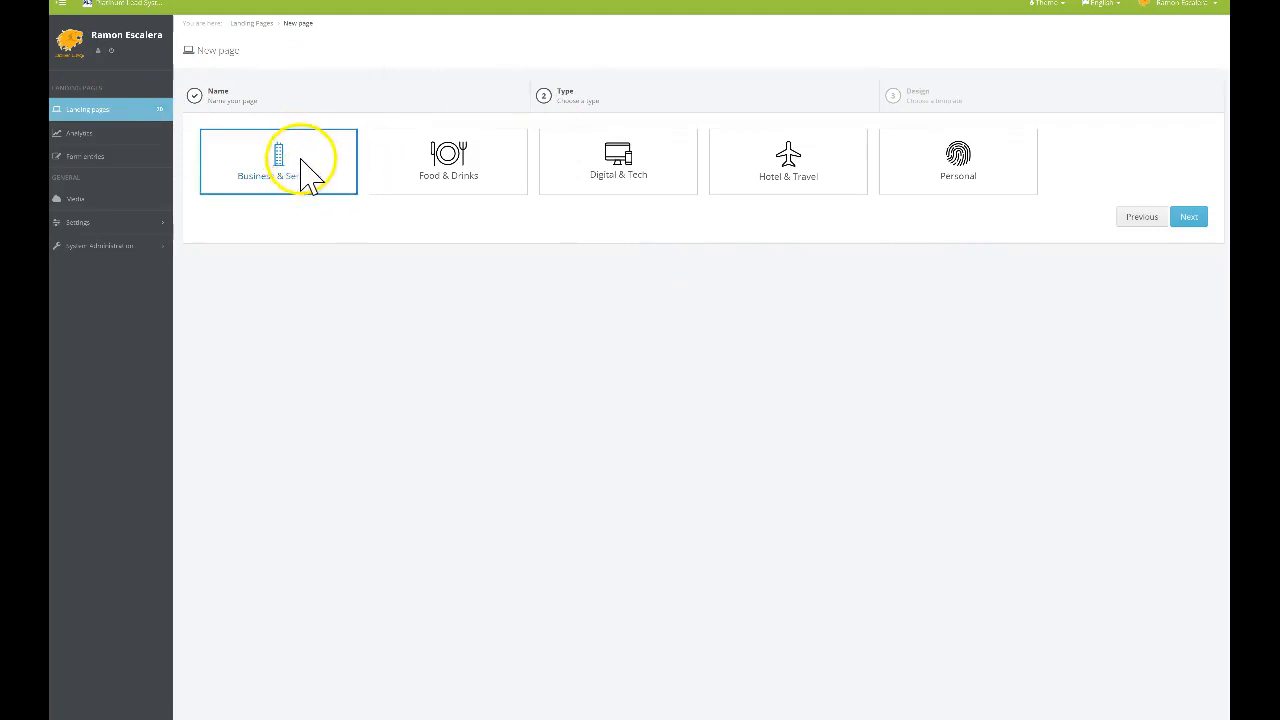
pyautogui.click(1186, 217)
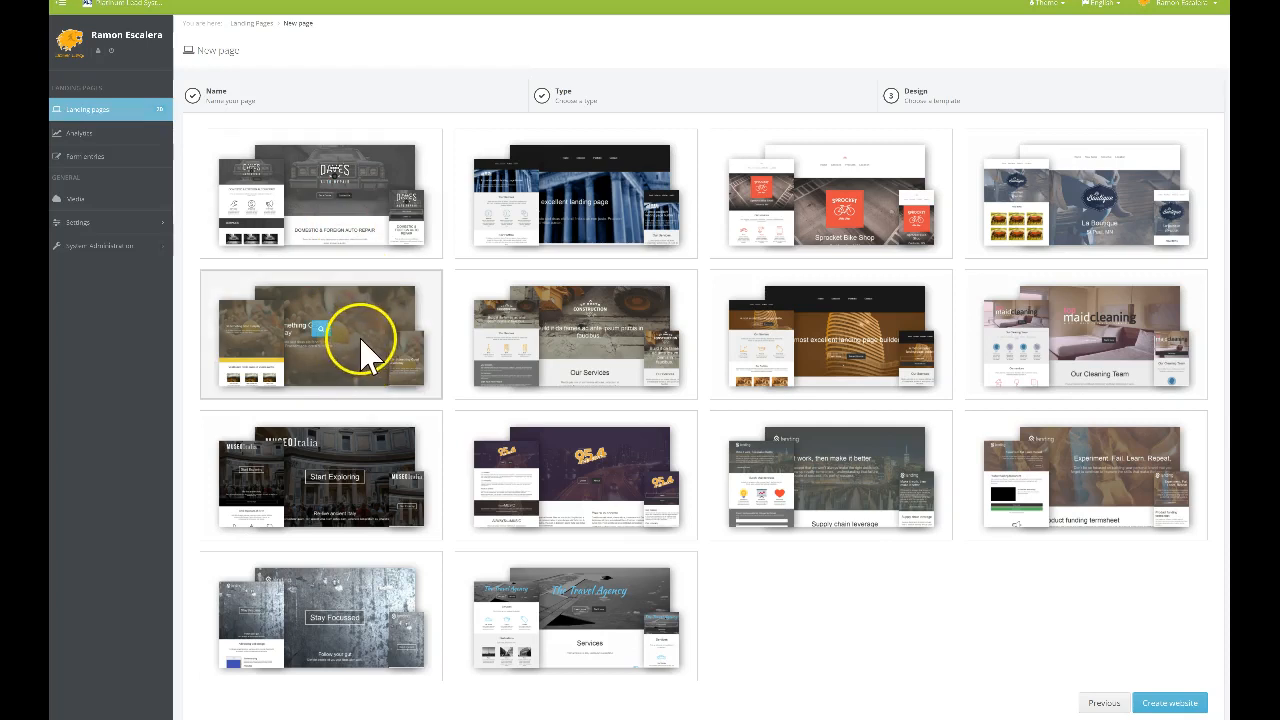
pyautogui.scroll(-1, 370, 352)
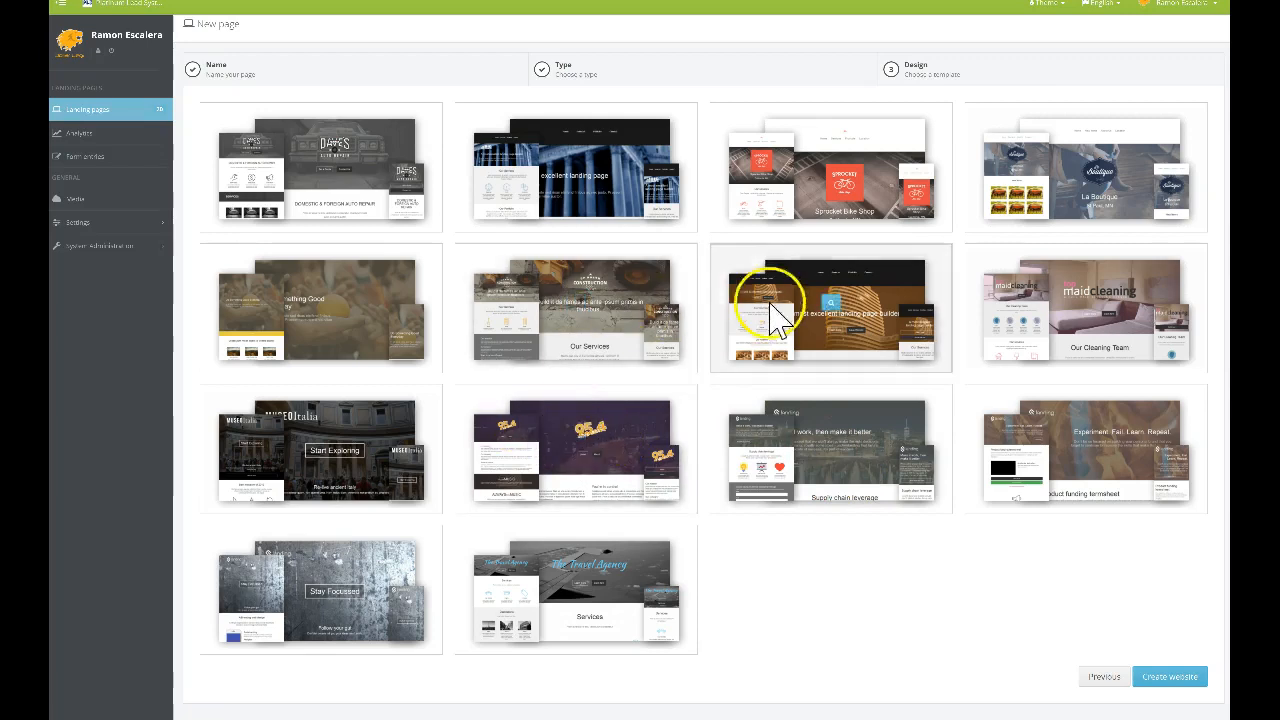
pyautogui.click(873, 205)
pyautogui.click(1167, 679)
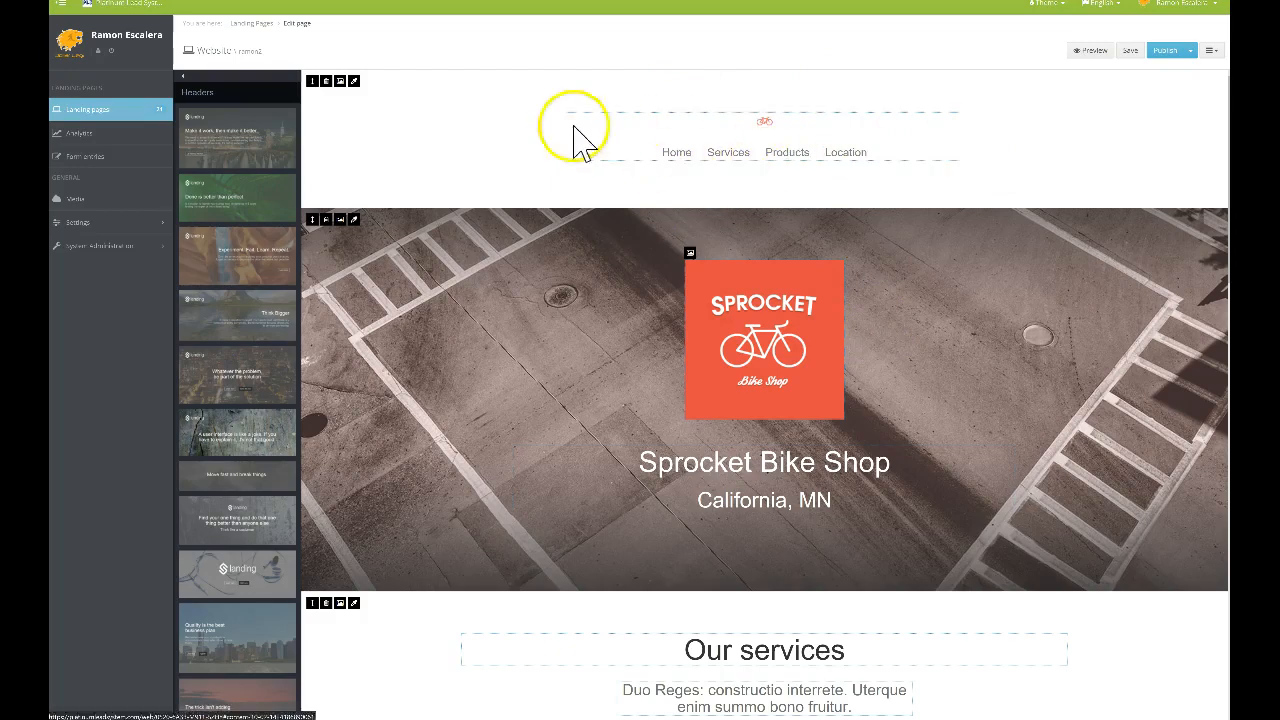
pyautogui.click(326, 82)
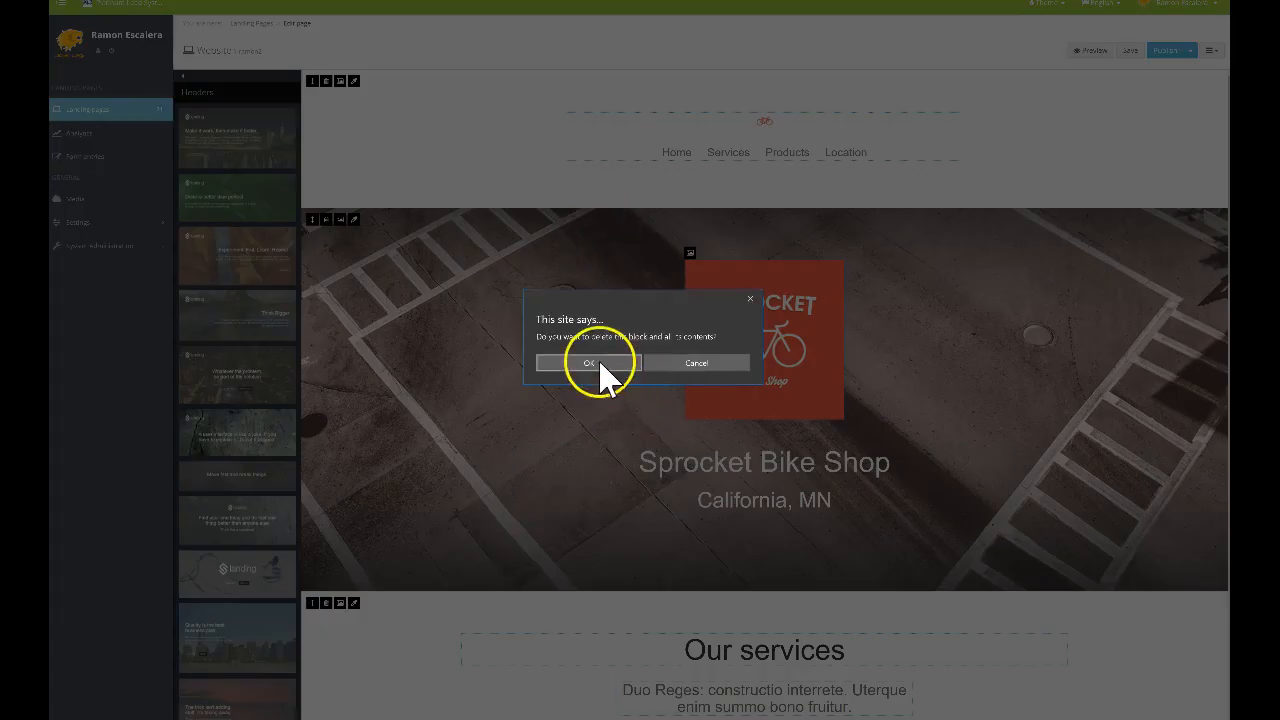
# Confirm removing the navigation section and replace the California, MN line with the new headline
pyautogui.click(598, 366)
pyautogui.scroll(-3, 745, 313)
pyautogui.scroll(3, 747, 313)
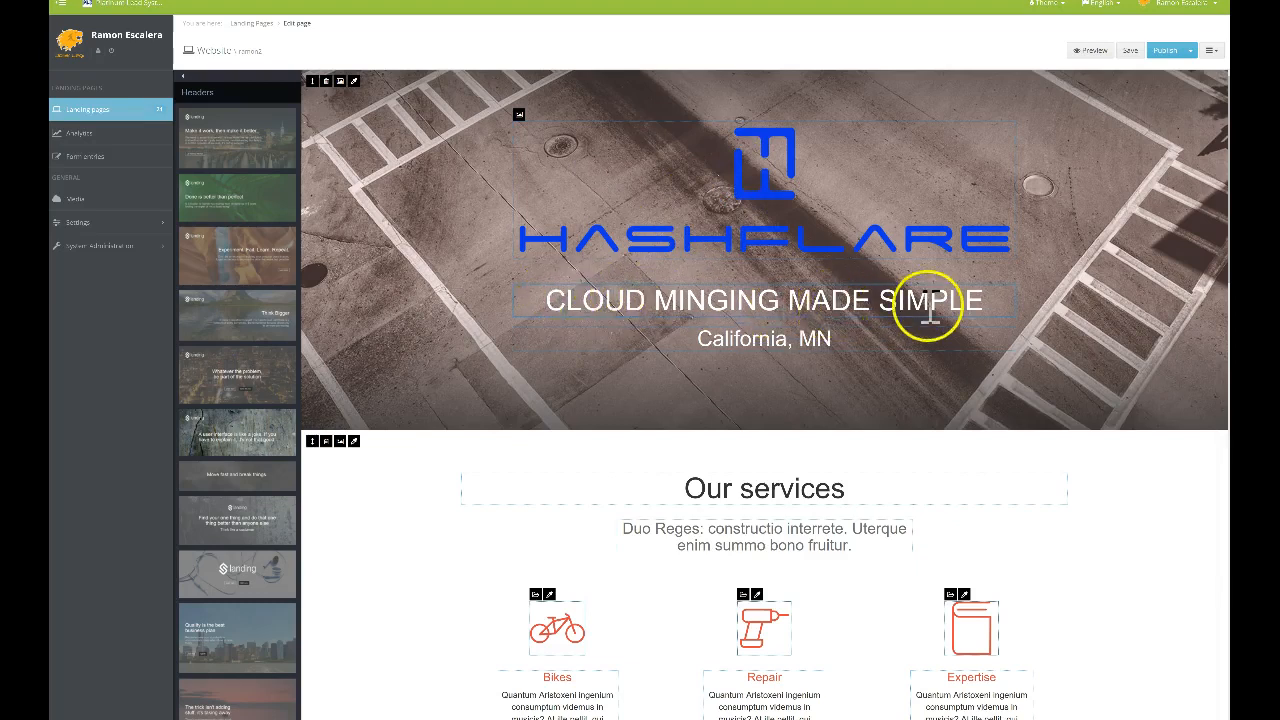
pyautogui.moveTo(836, 339); pyautogui.dragTo(711, 338)
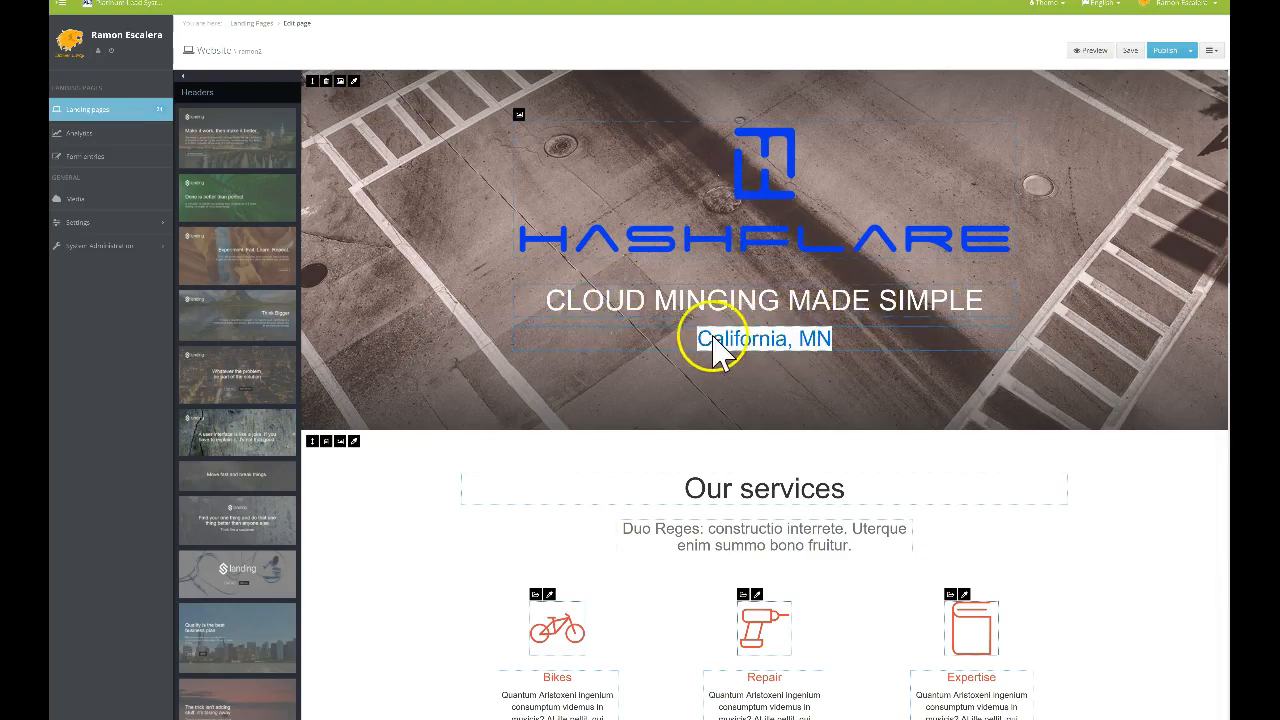
pyautogui.tripleClick(819, 338)
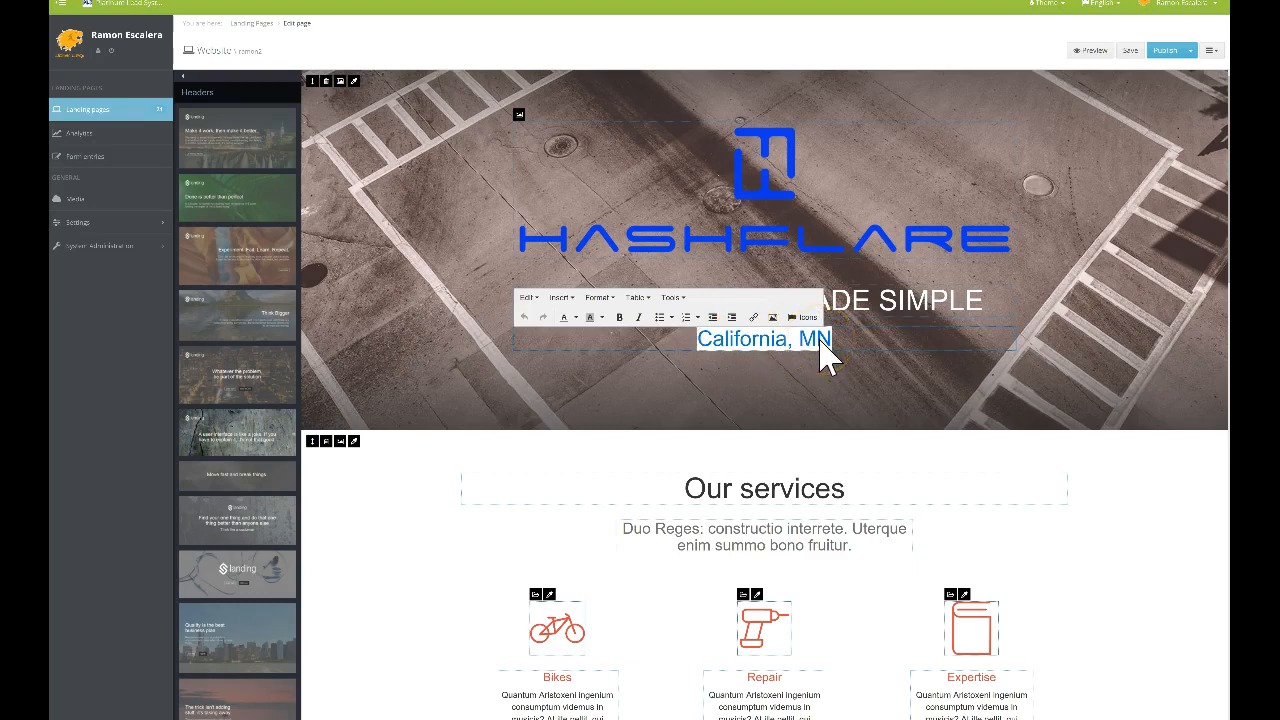
pyautogui.write('CHARLOTTE N.')
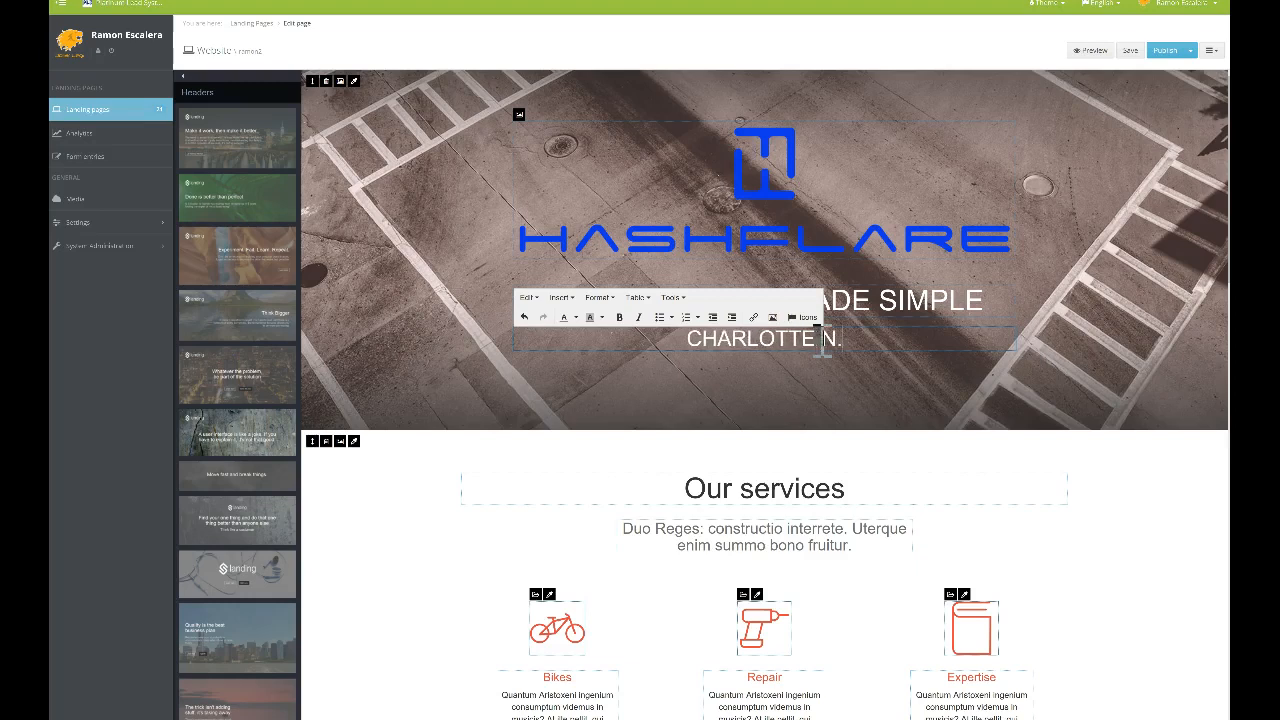
pyautogui.click(818, 368)
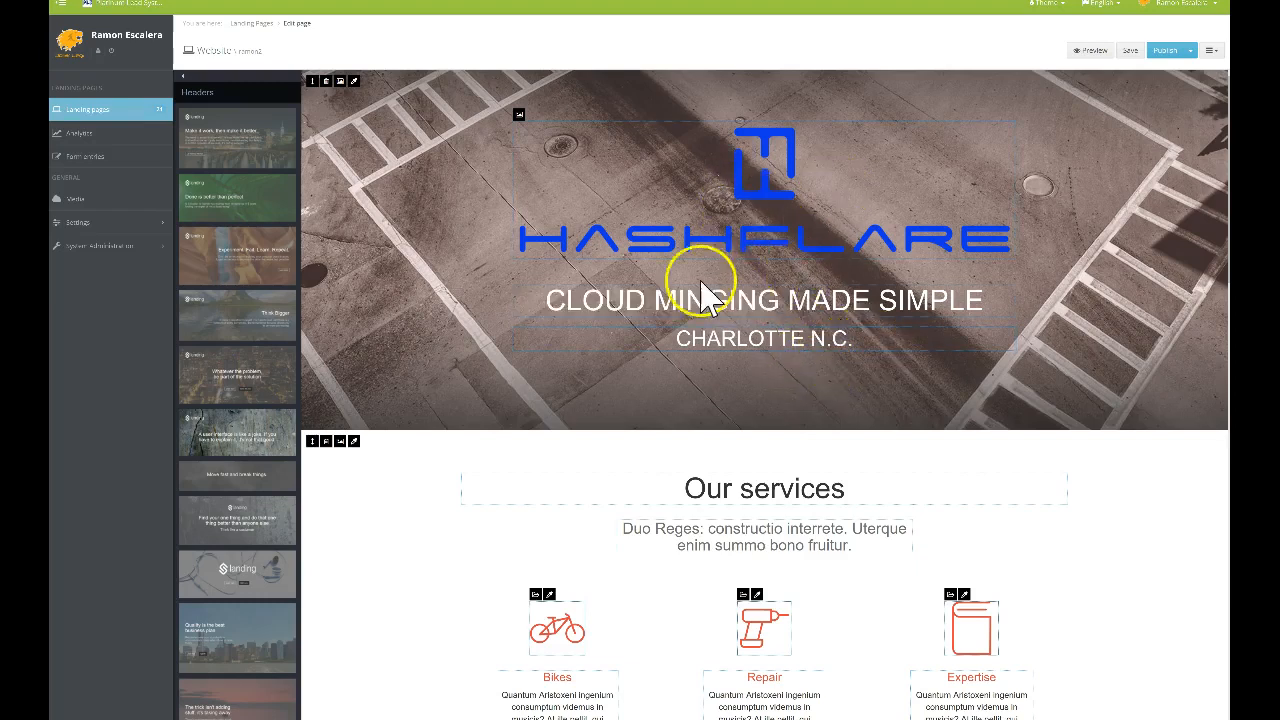
# Replace the CHARLOTTE N.C. line with START EARNING COMMISSIONS DAILY
pyautogui.tripleClick(855, 338)
pyautogui.press('BackSpace')
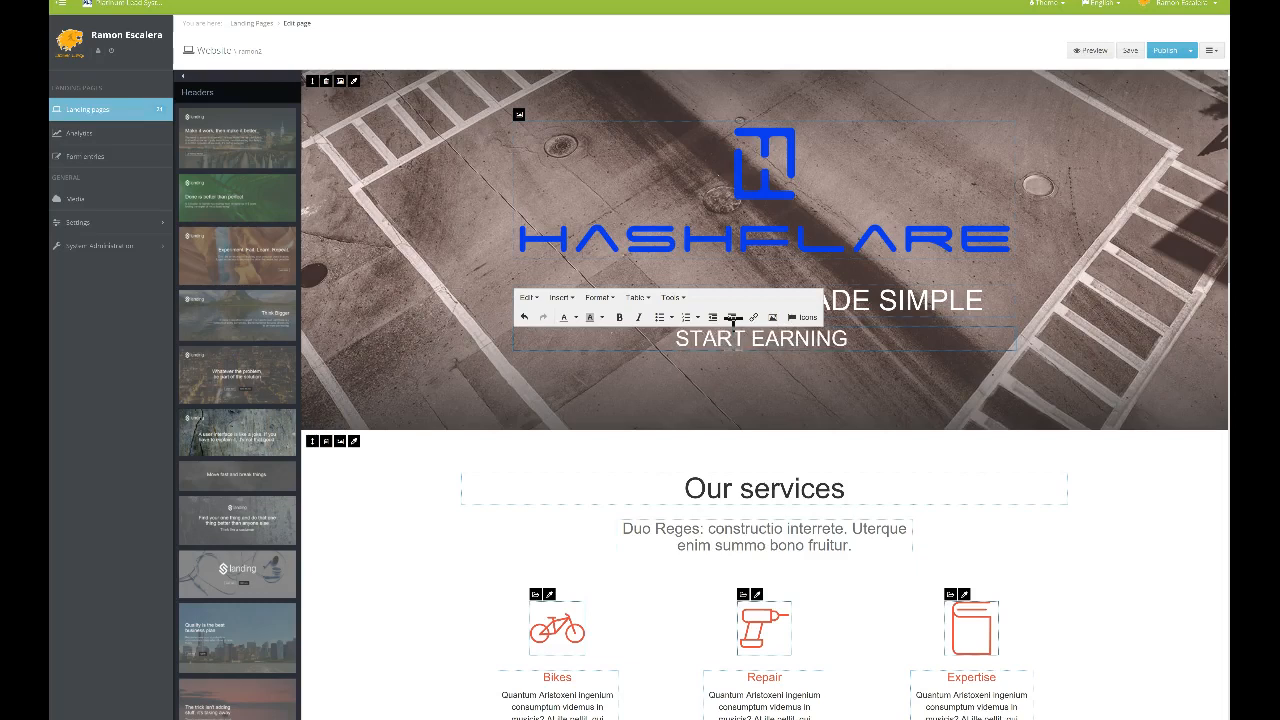
pyautogui.write('ISSIONS DAILY')
pyautogui.click(822, 400)
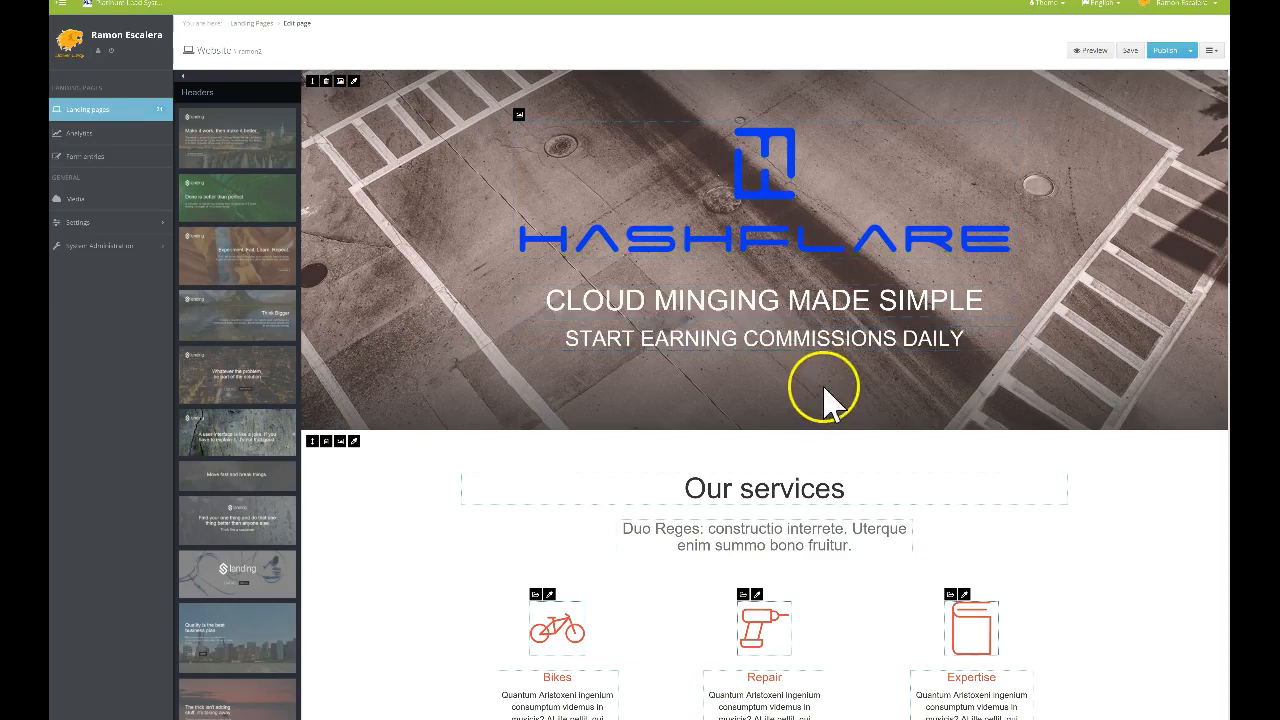
pyautogui.scroll(-2, 690, 400)
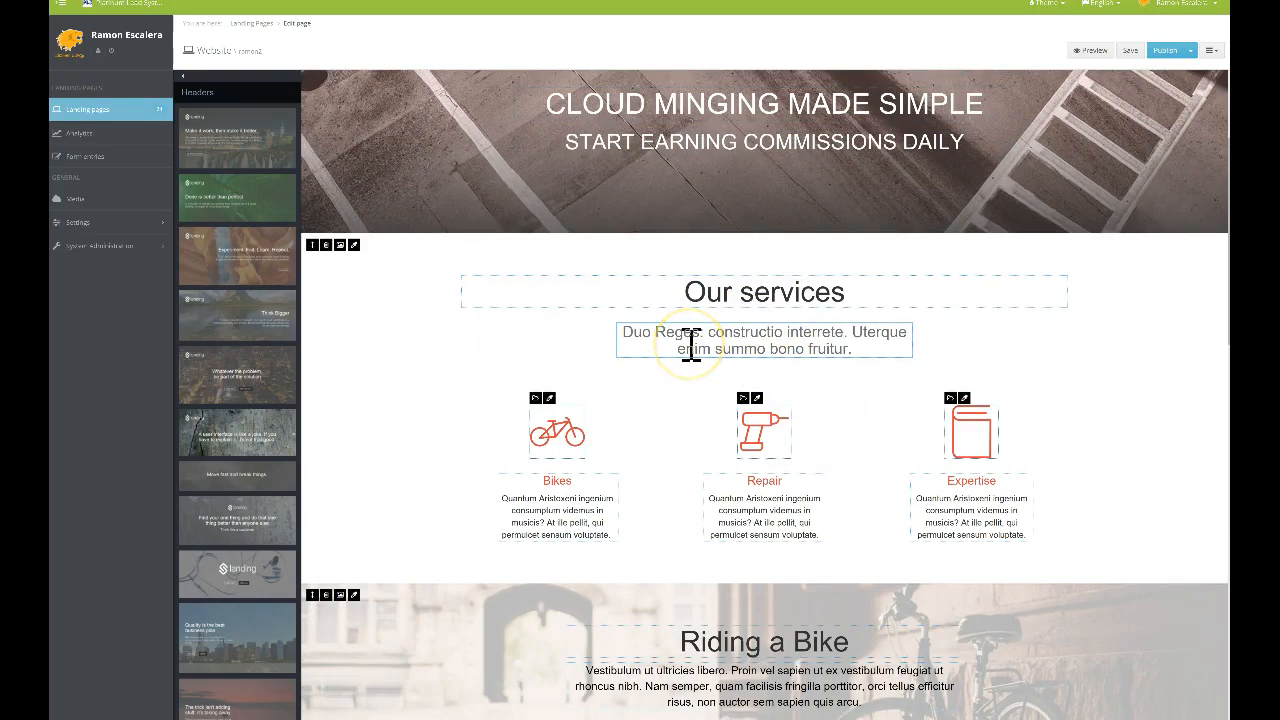
pyautogui.scroll(2, 690, 341)
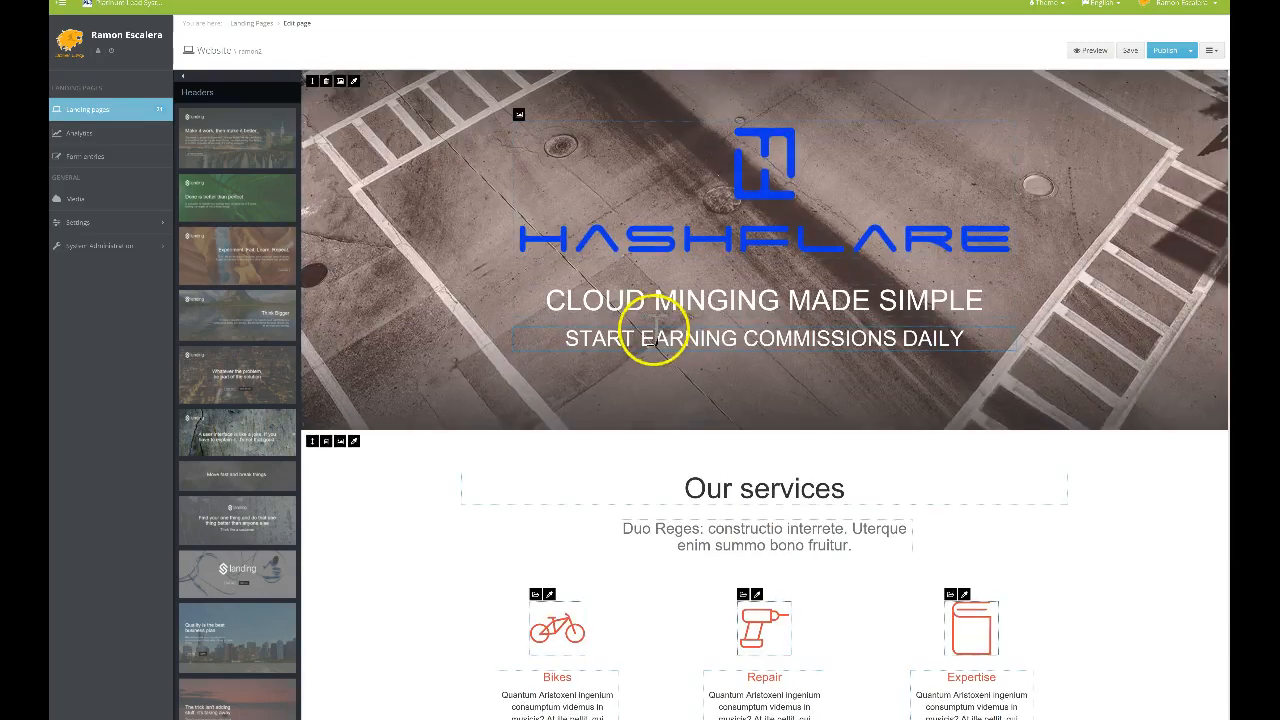
# Delete the Our services and Riding a Bike sections, confirming each removal
pyautogui.scroll(-3, 733, 340)
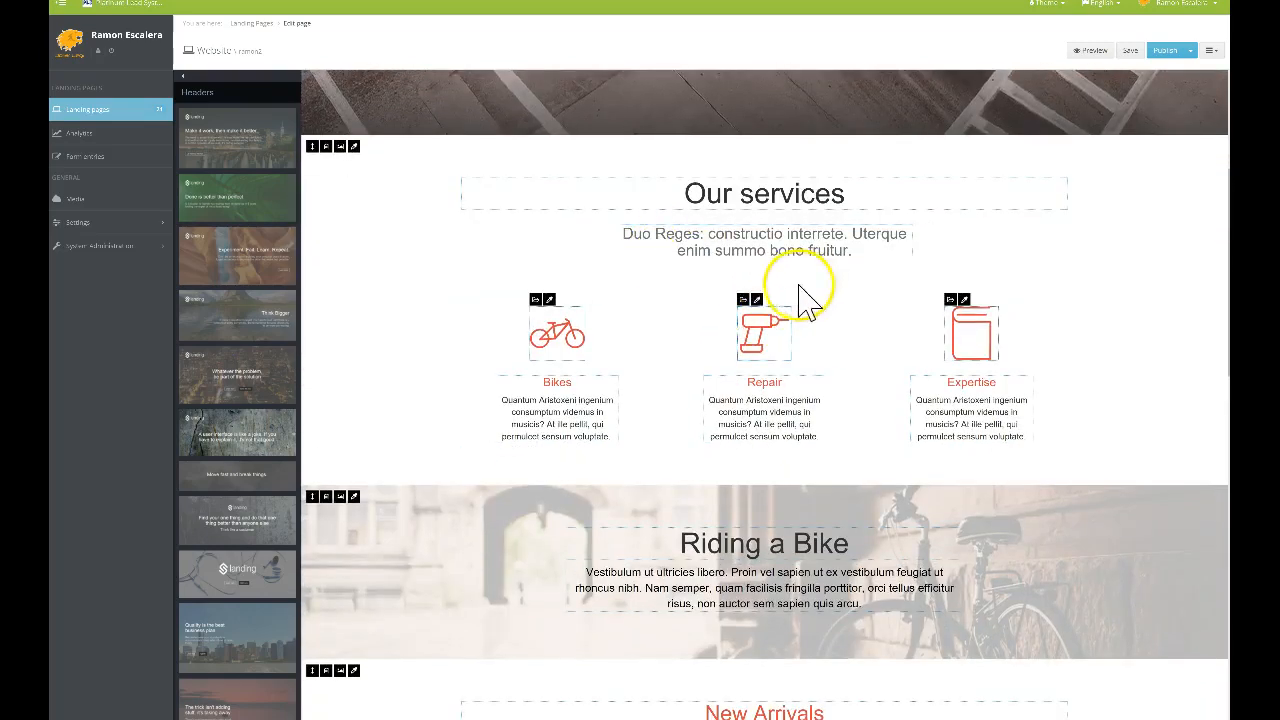
pyautogui.scroll(-2, 714, 329)
pyautogui.scroll(4, 720, 329)
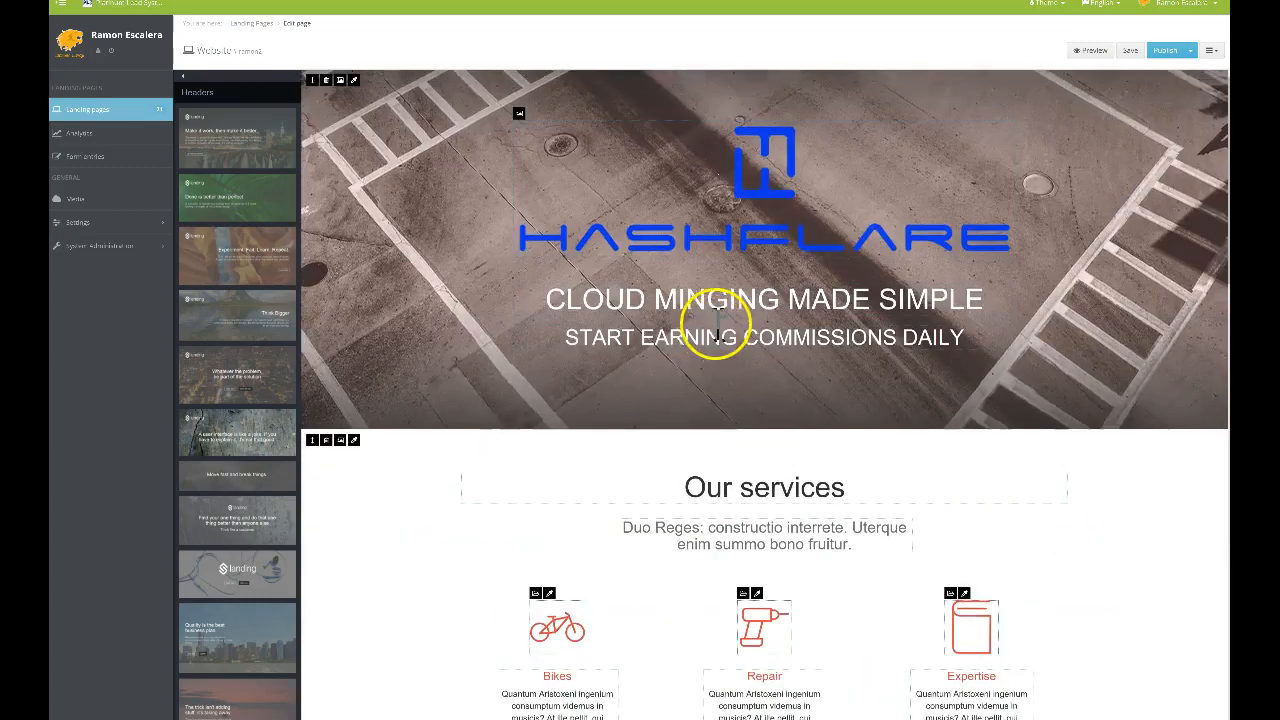
pyautogui.scroll(-1, 703, 350)
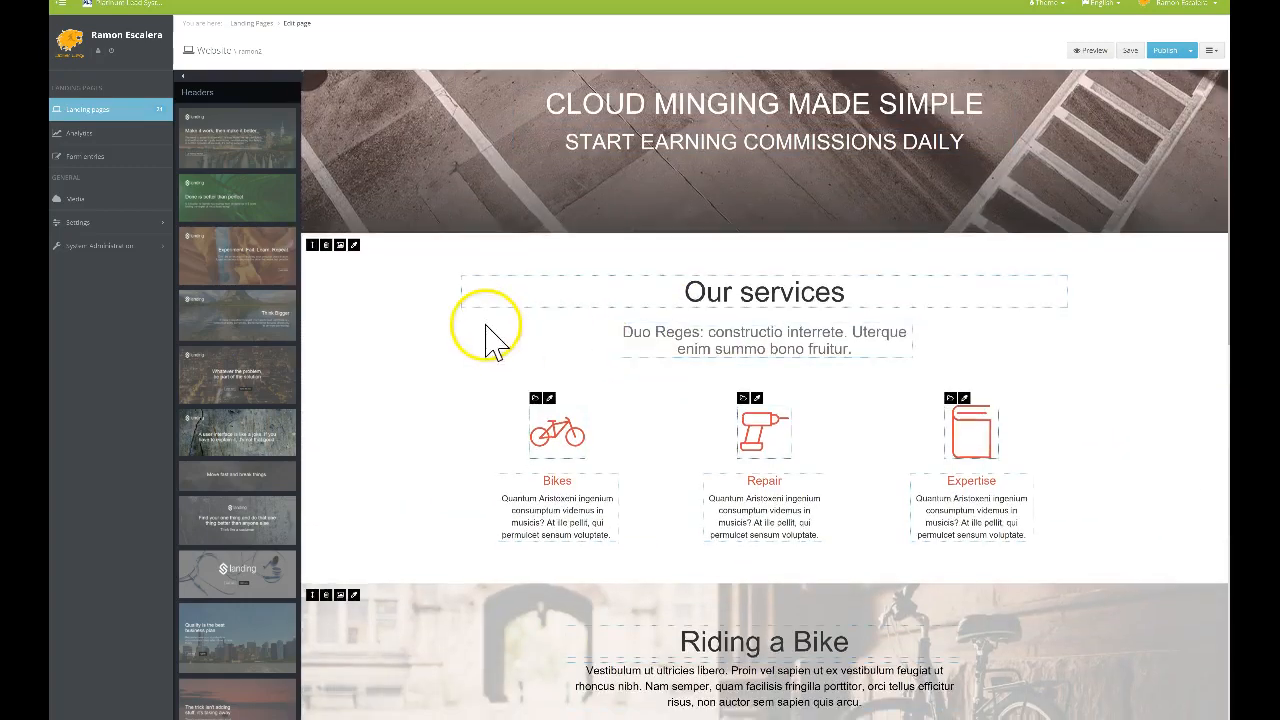
pyautogui.click(326, 247)
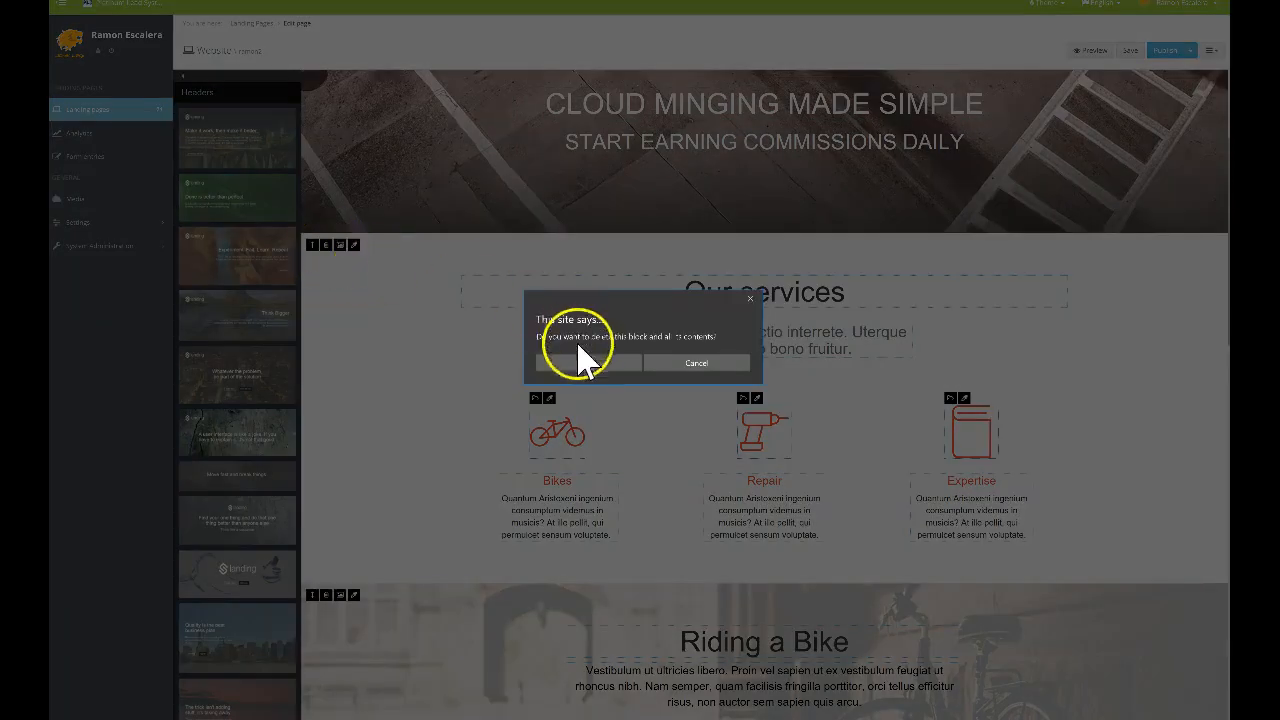
pyautogui.click(582, 362)
pyautogui.click(328, 246)
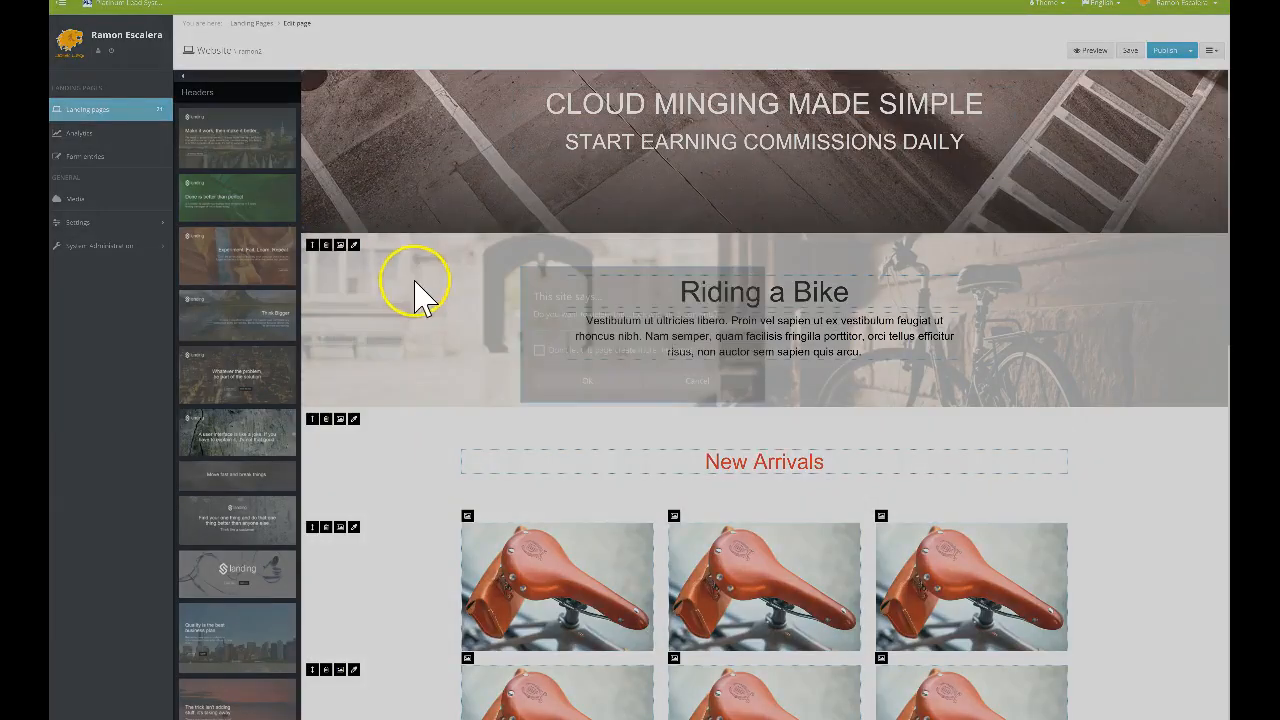
pyautogui.click(571, 383)
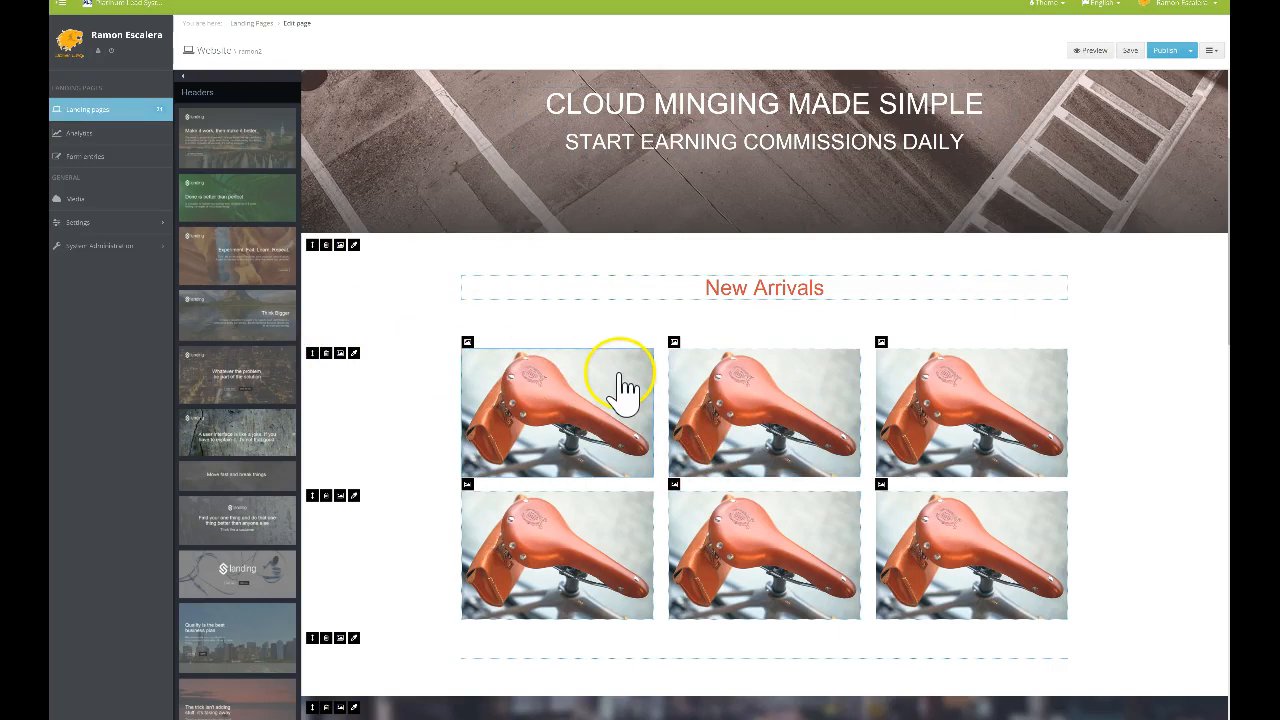
pyautogui.scroll(-1, 687, 408)
# Retitle the New Arrivals heading as HASHFLARE FACILITY
pyautogui.scroll(1, 738, 330)
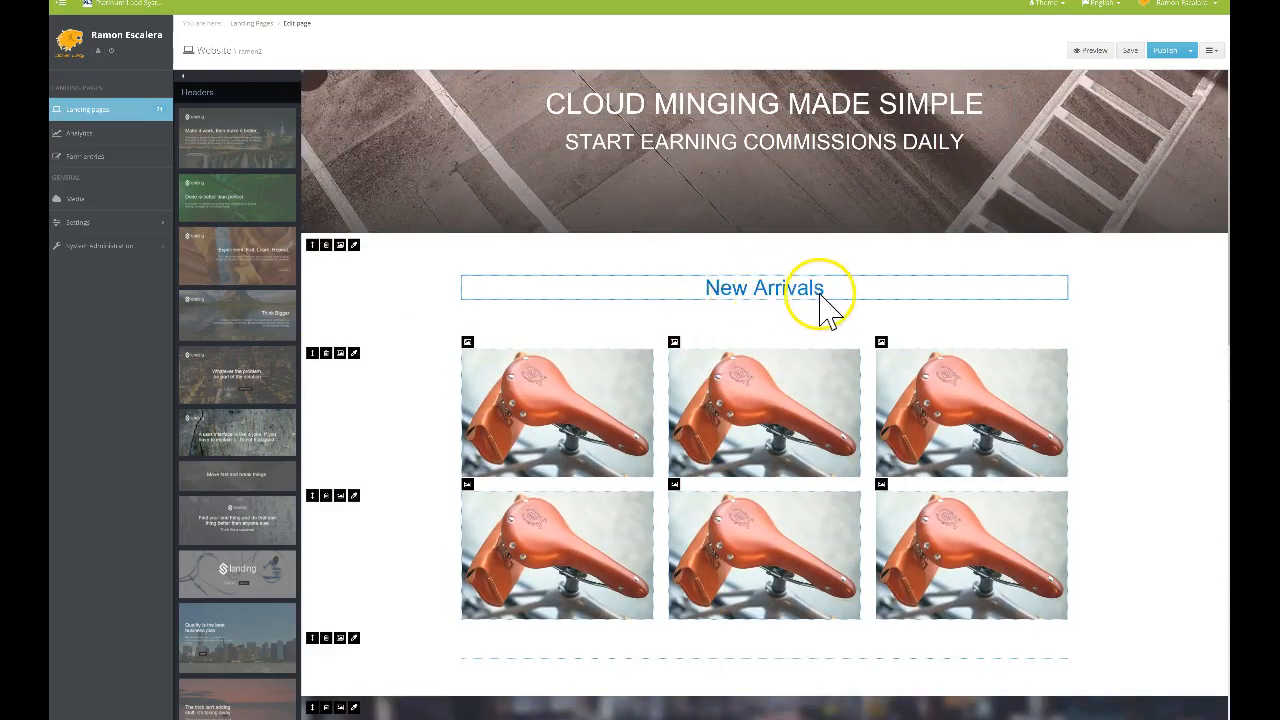
pyautogui.click(832, 290)
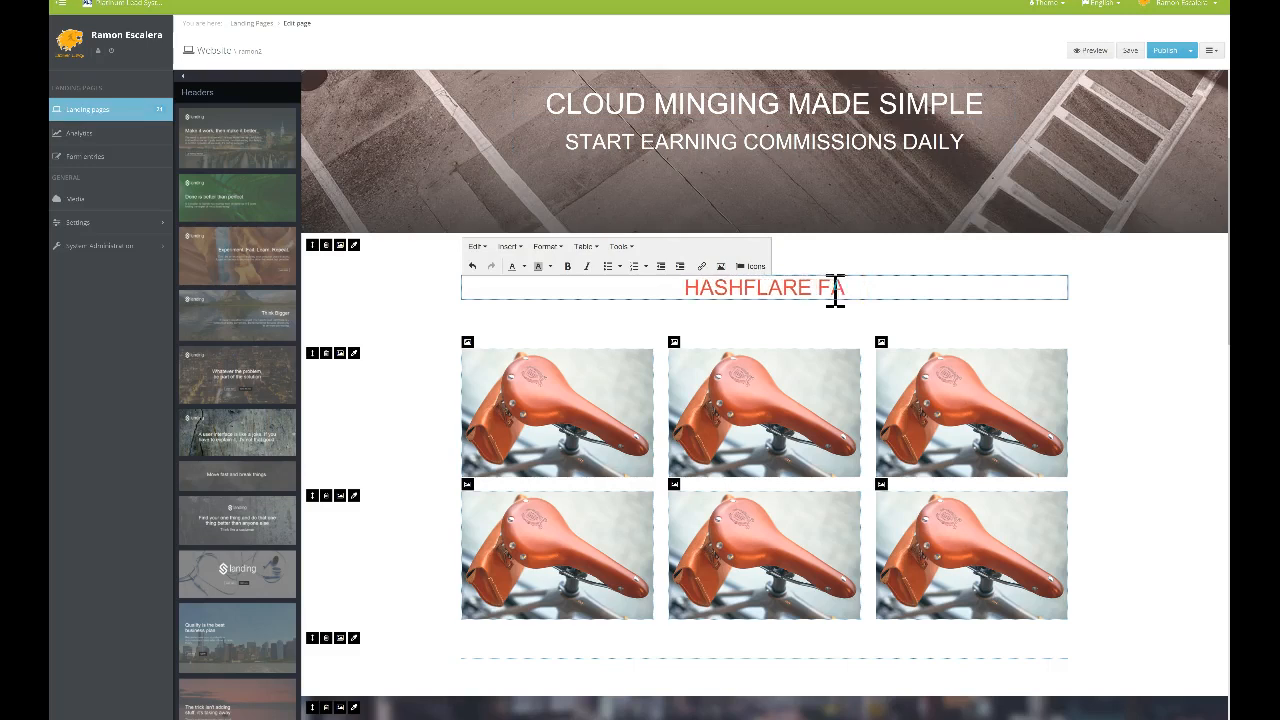
pyautogui.write('Y')
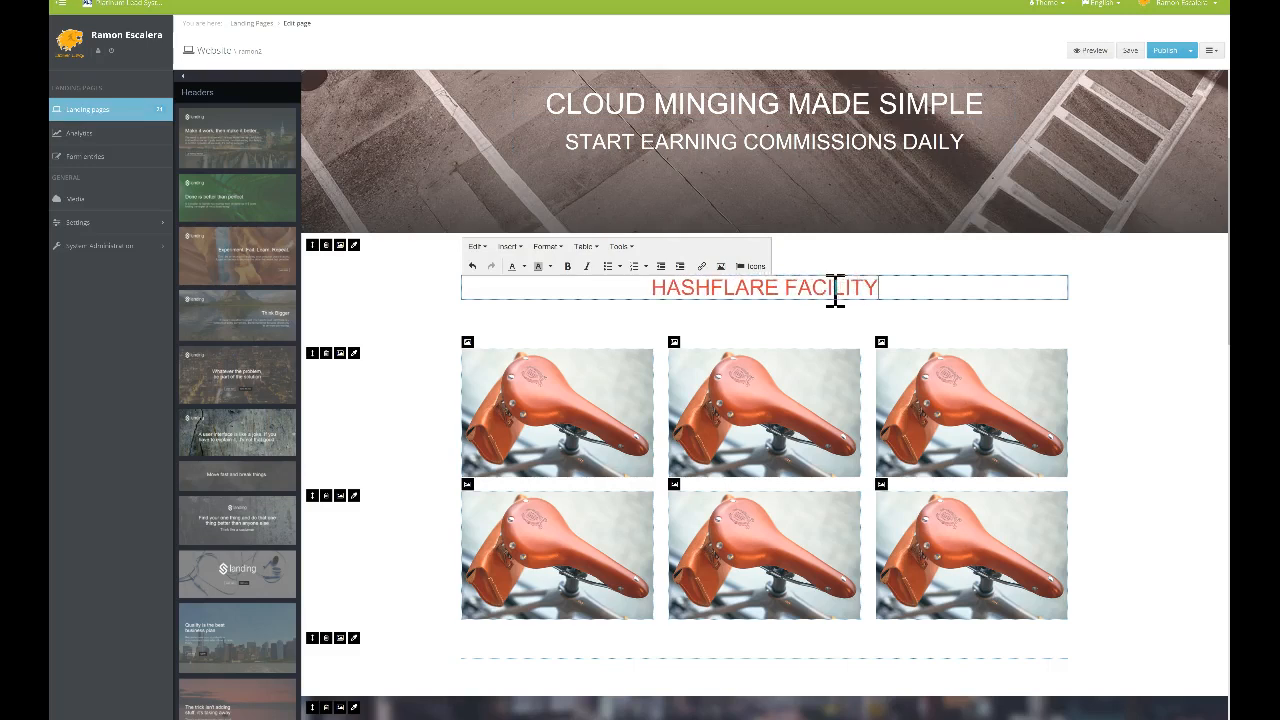
# Replace the first three gallery images with the cloud-mining, download.jpg group and mining-rig photos
pyautogui.click(467, 343)
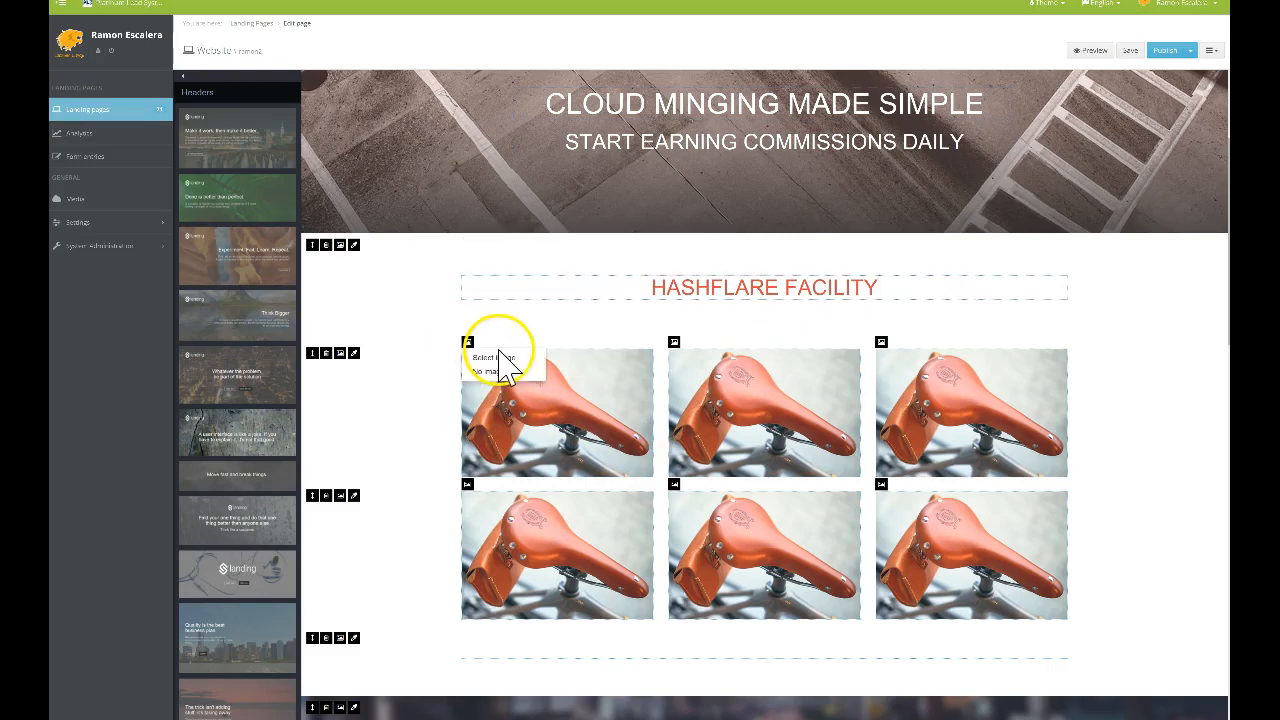
pyautogui.click(505, 358)
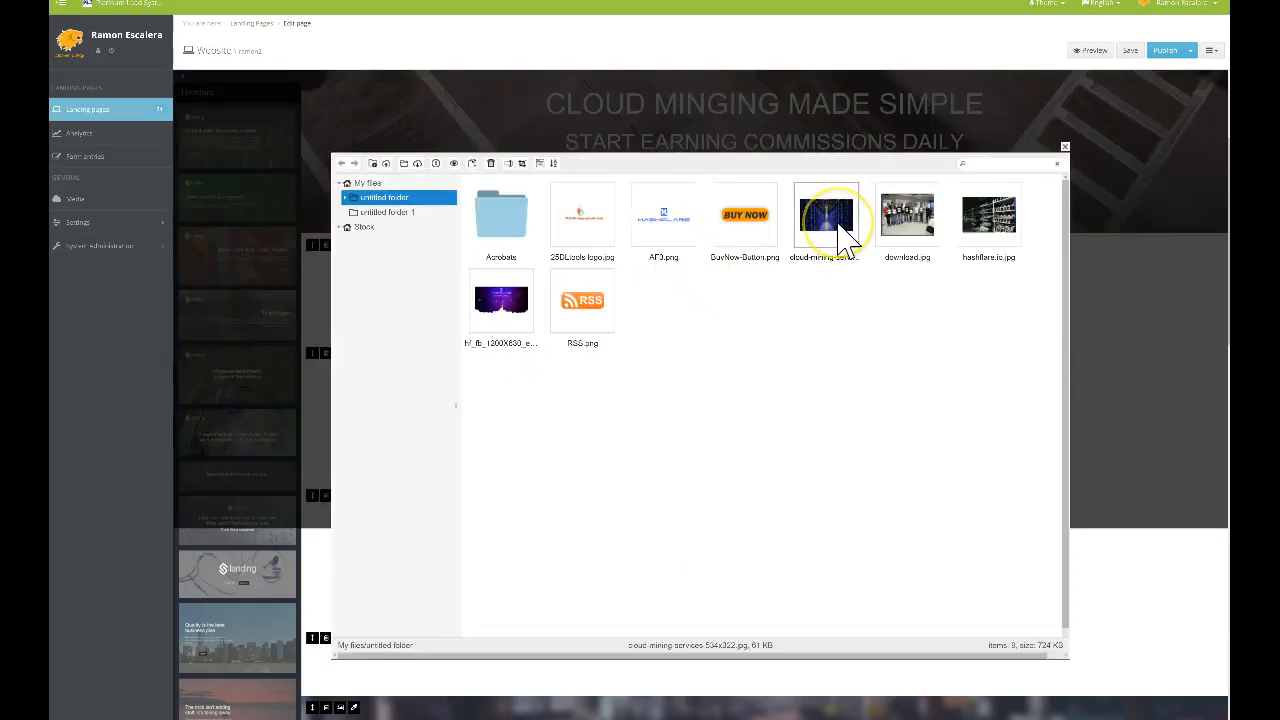
pyautogui.doubleClick(845, 240)
pyautogui.click(674, 343)
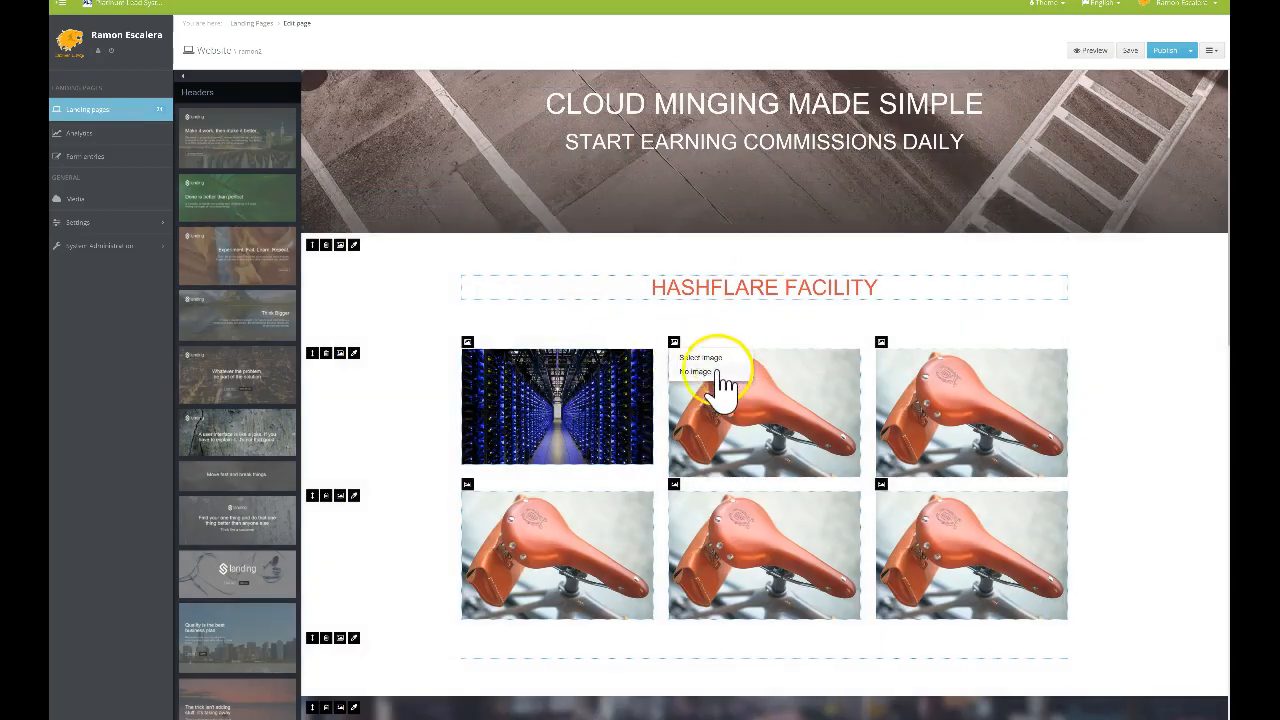
pyautogui.click(705, 358)
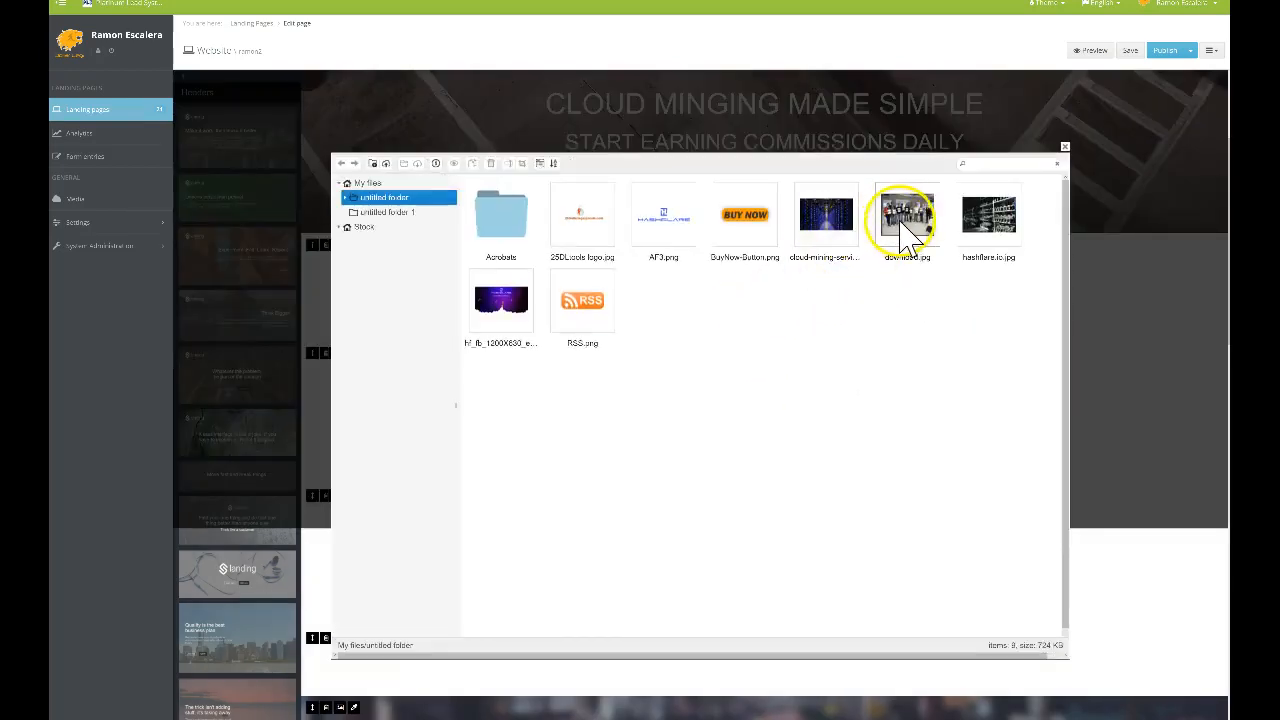
pyautogui.doubleClick(907, 232)
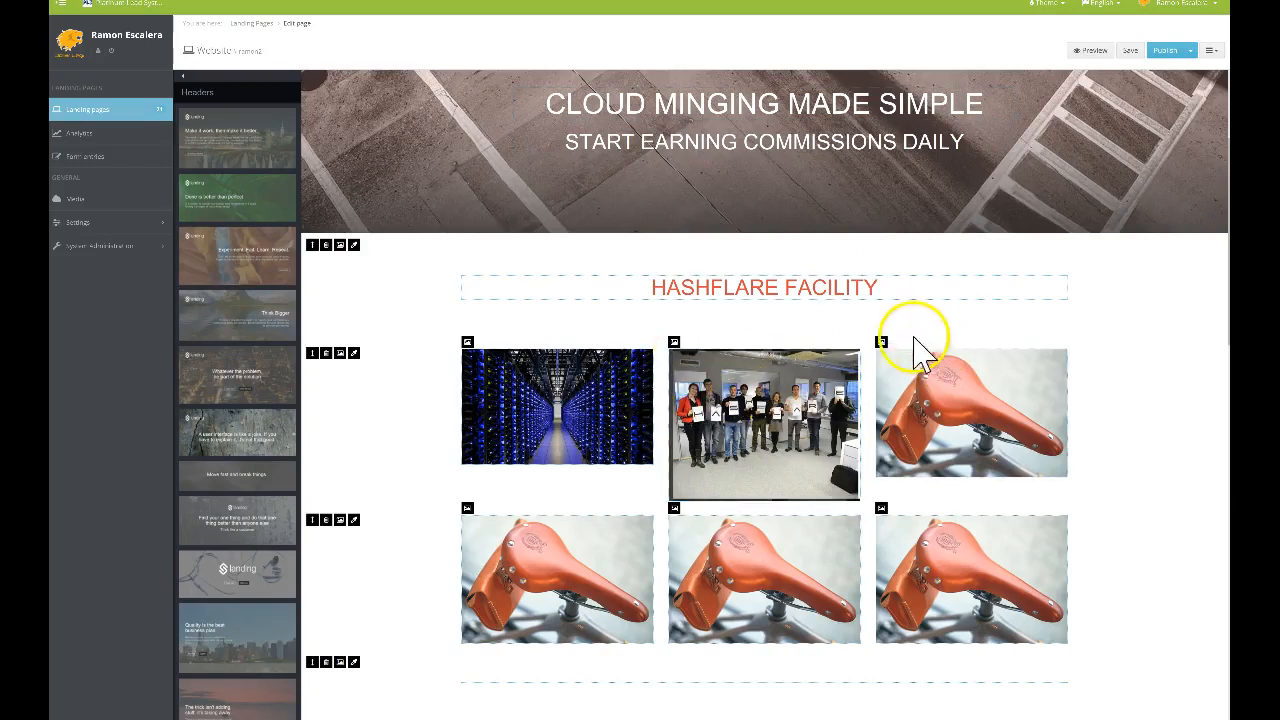
pyautogui.click(881, 343)
pyautogui.click(915, 357)
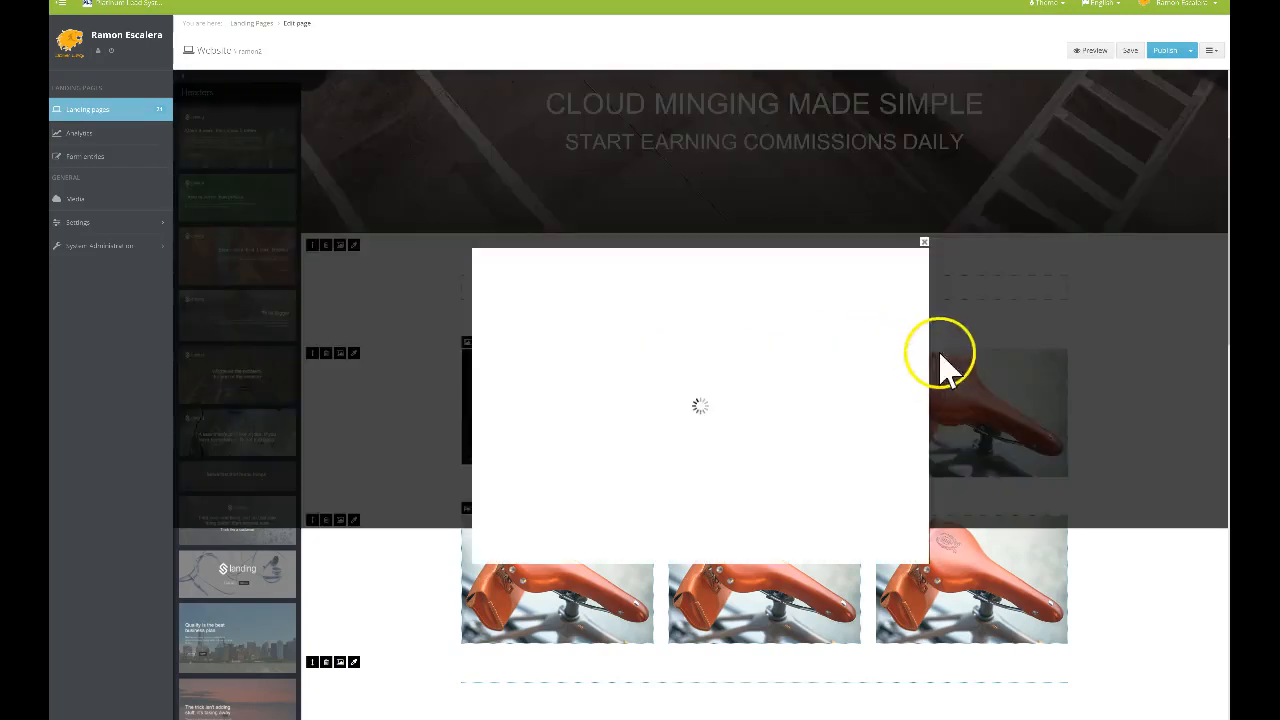
pyautogui.doubleClick(982, 222)
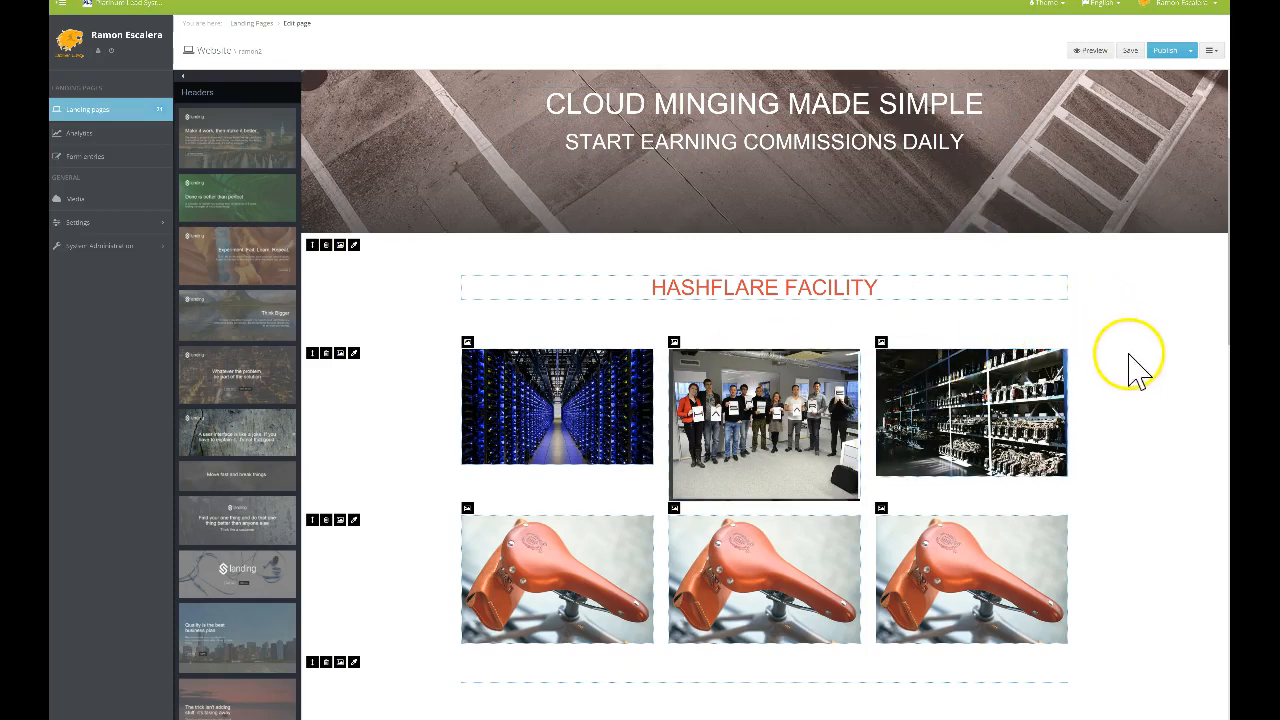
# Delete the row of bike-saddle images
pyautogui.scroll(2, 1135, 366)
pyautogui.scroll(-5, 1143, 400)
pyautogui.scroll(1, 1140, 390)
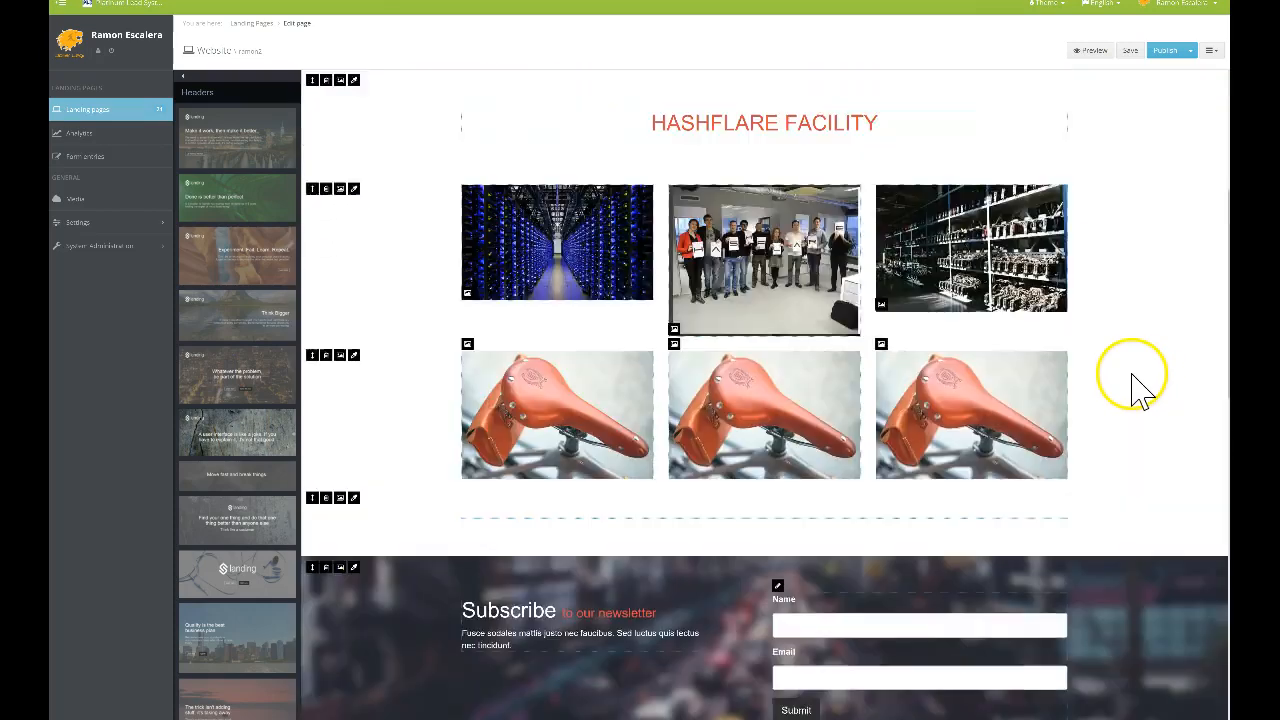
pyautogui.scroll(1, 1135, 380)
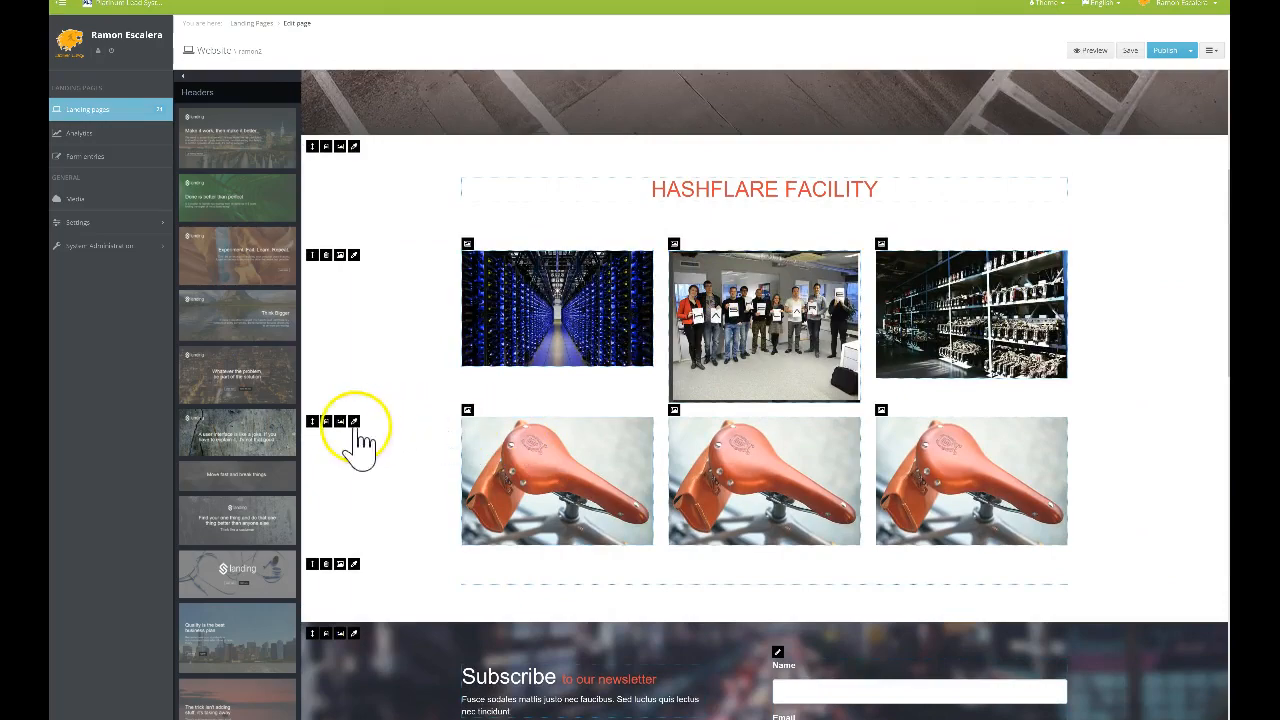
pyautogui.click(326, 422)
# Confirm removal of the saddle image row and review the remaining page
pyautogui.click(586, 366)
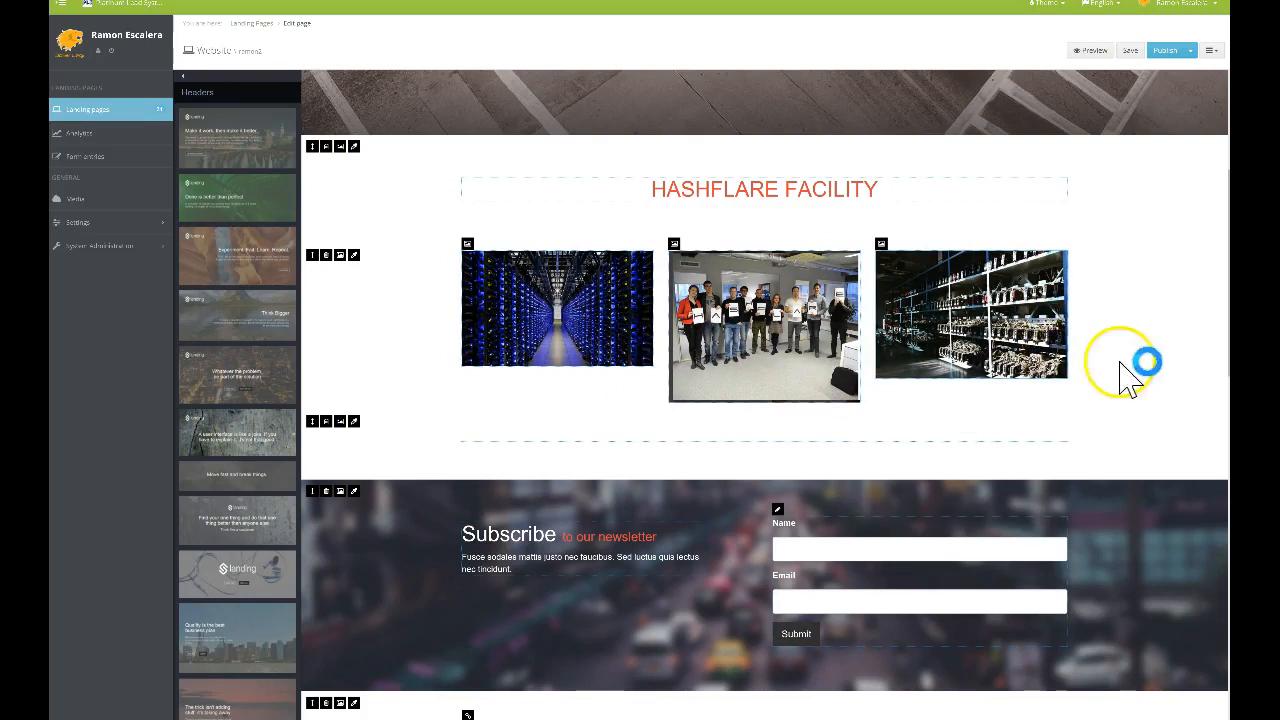
pyautogui.scroll(3, 1100, 365)
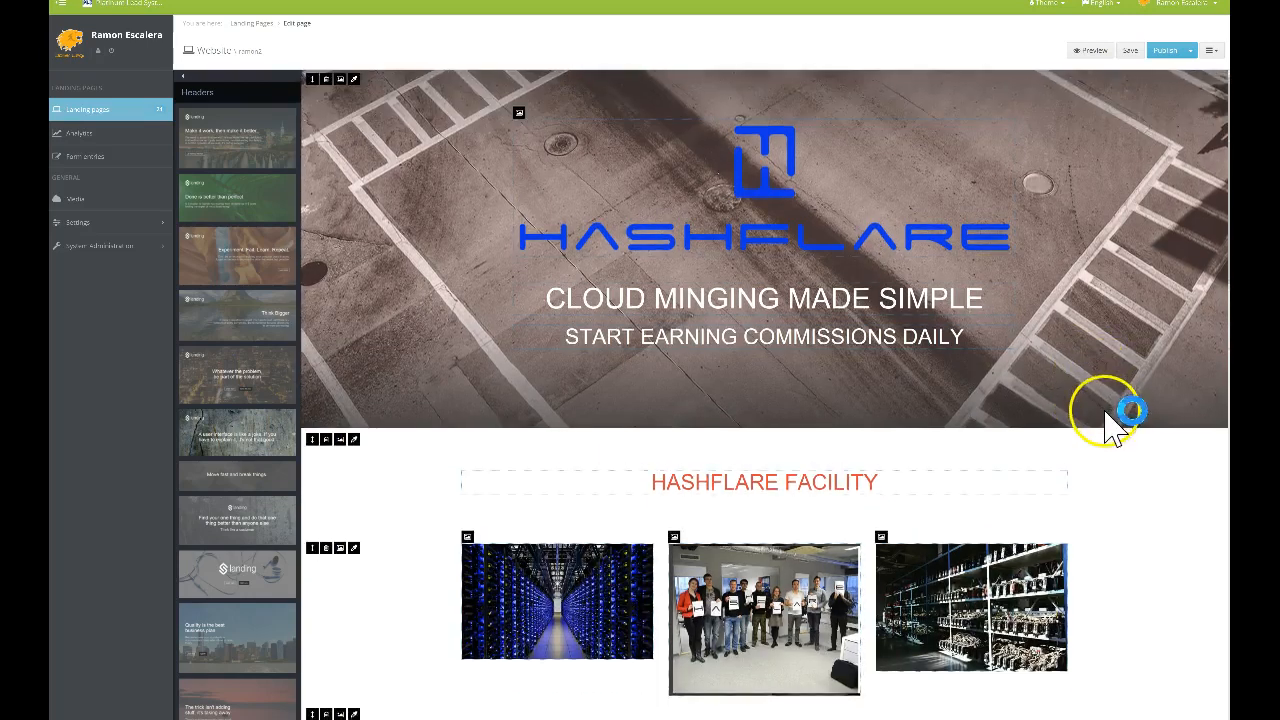
pyautogui.scroll(-3, 1118, 412)
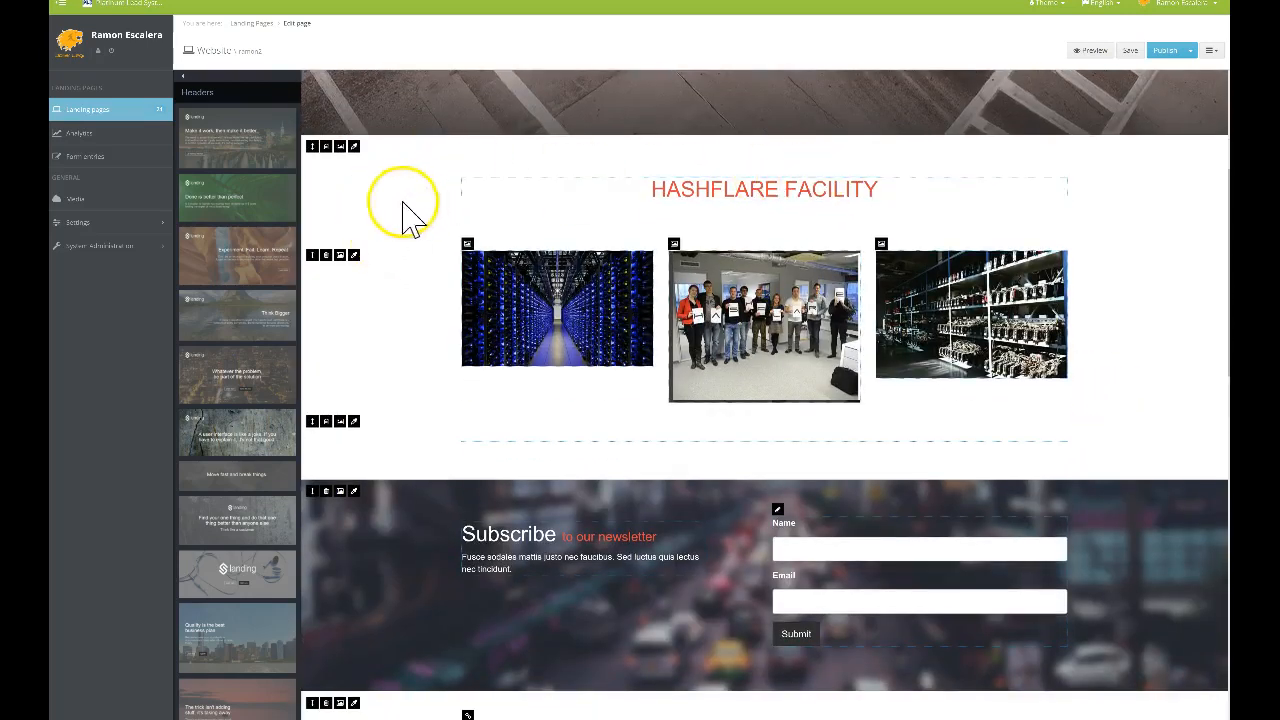
pyautogui.scroll(-2, 1112, 325)
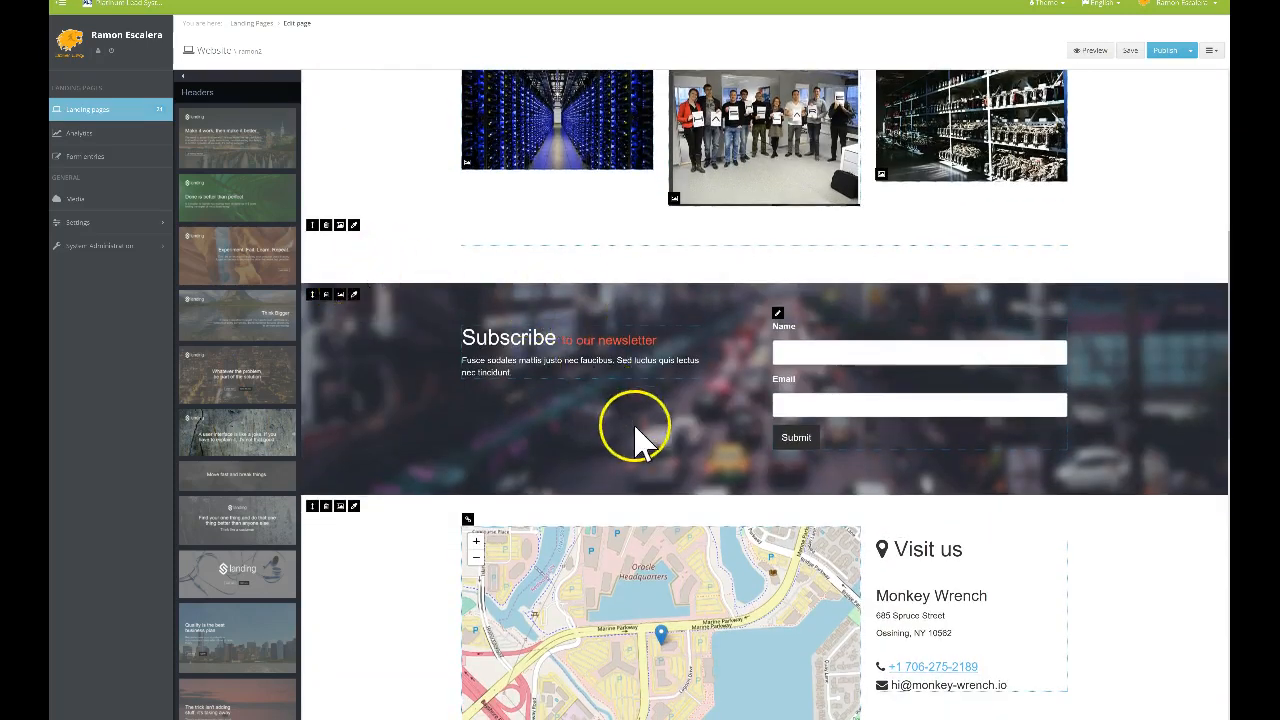
pyautogui.scroll(-2, 640, 445)
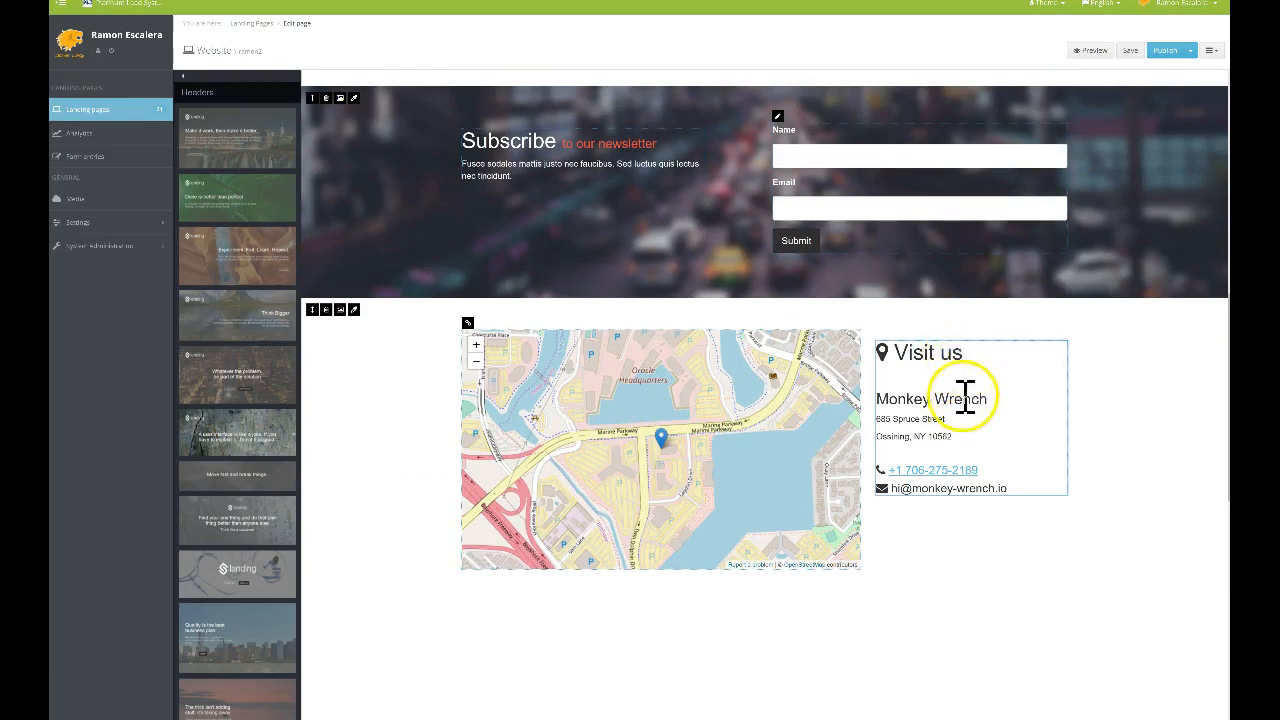
pyautogui.scroll(-1, 655, 396)
pyautogui.scroll(1, 655, 396)
pyautogui.scroll(-3, 655, 396)
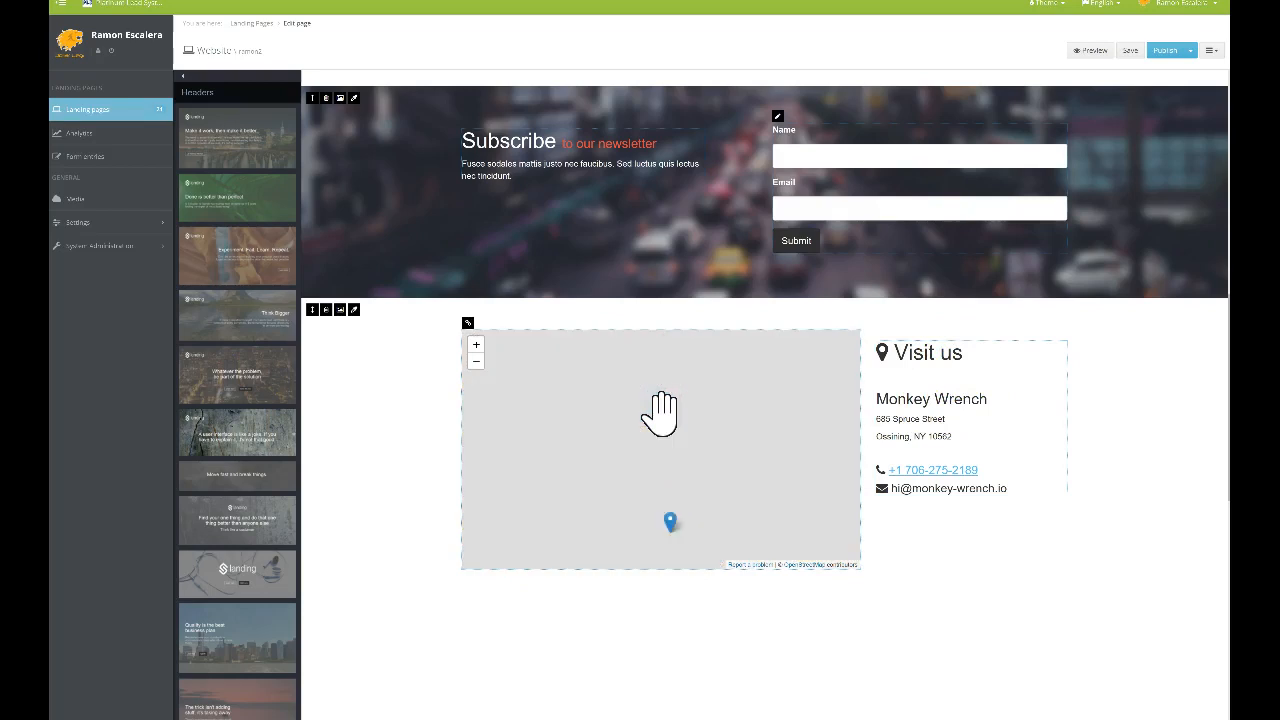
pyautogui.scroll(3, 660, 412)
pyautogui.click(686, 390)
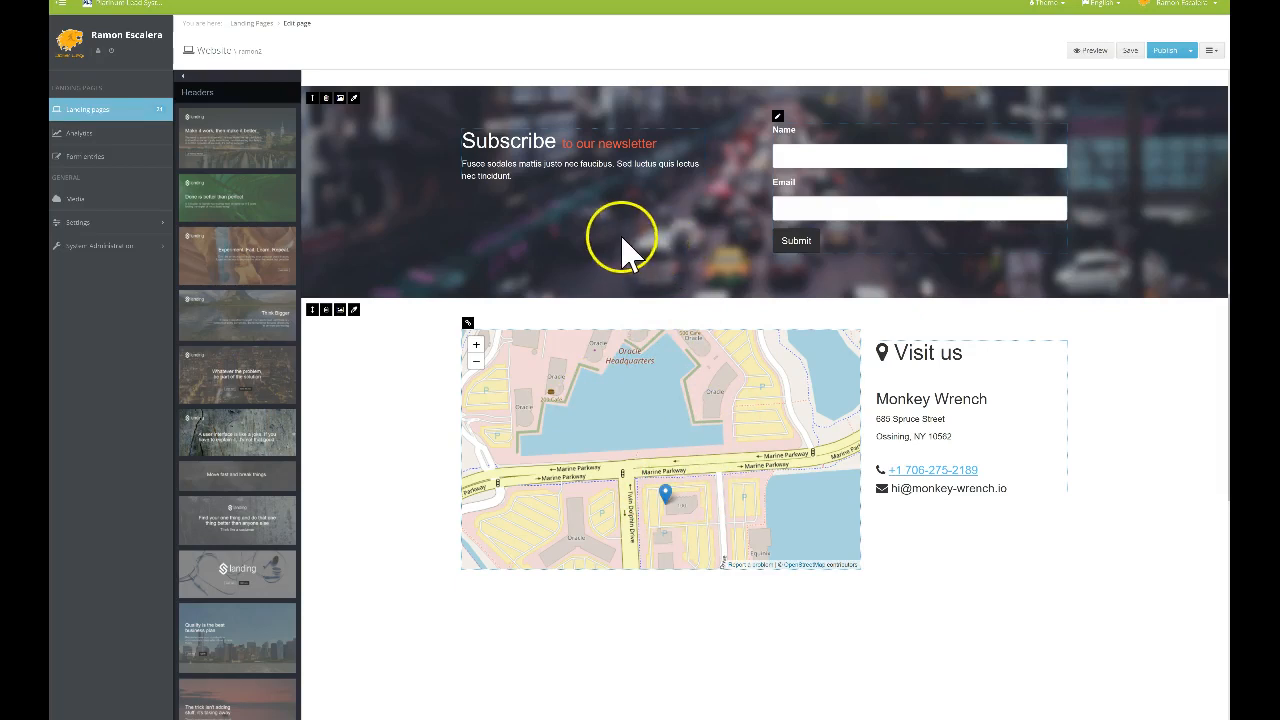
# Delete the Visit us map block and the Subscribe newsletter block
pyautogui.click(340, 309)
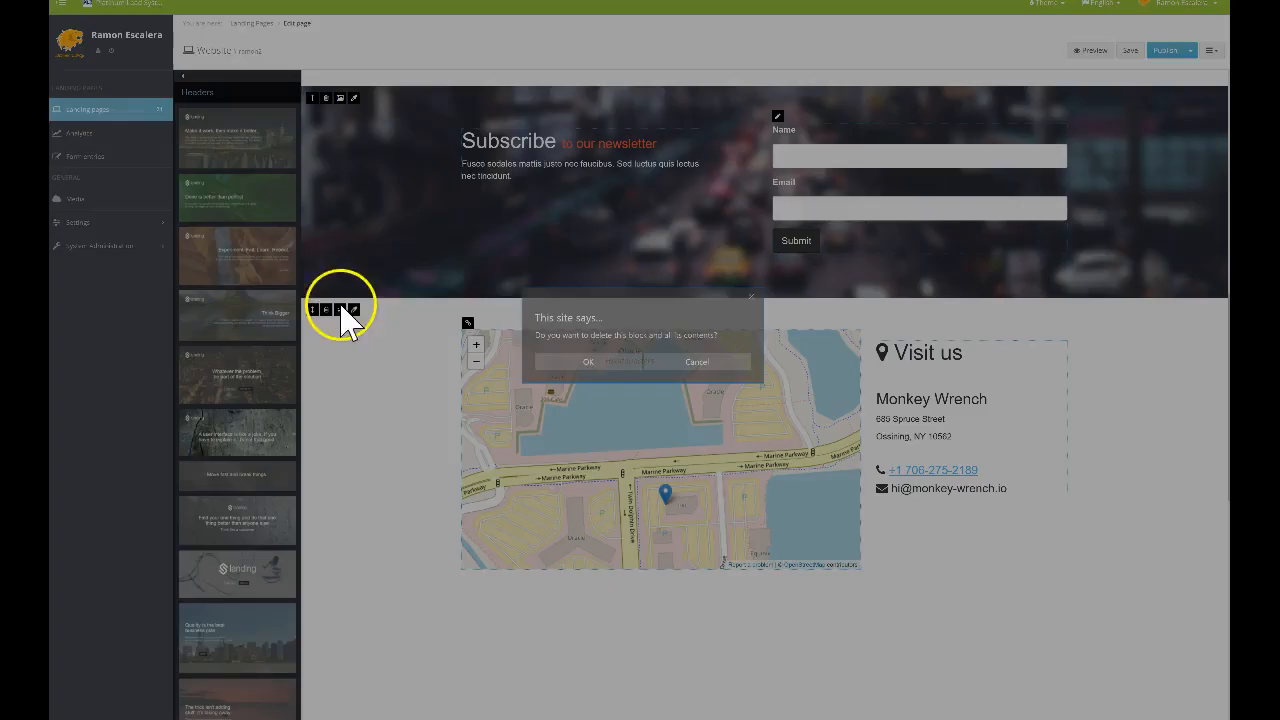
pyautogui.click(606, 366)
pyautogui.scroll(3, 660, 320)
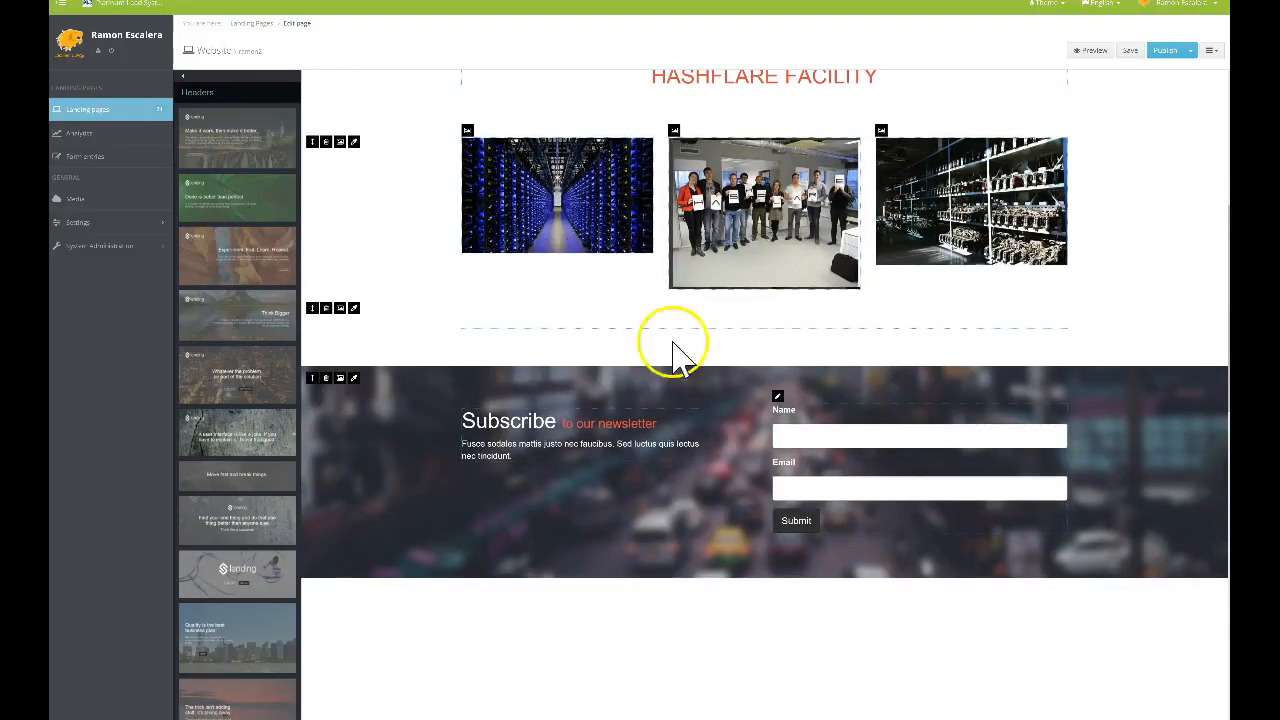
pyautogui.click(326, 392)
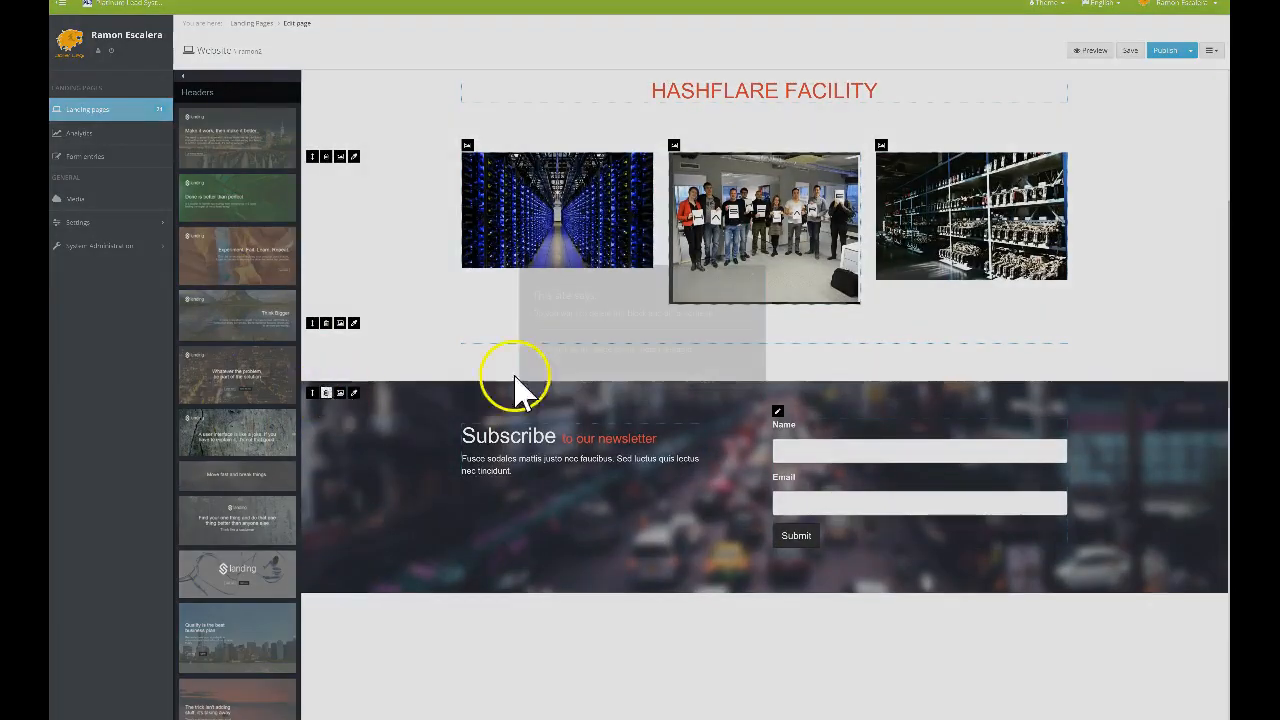
pyautogui.click(592, 380)
pyautogui.scroll(5, 780, 364)
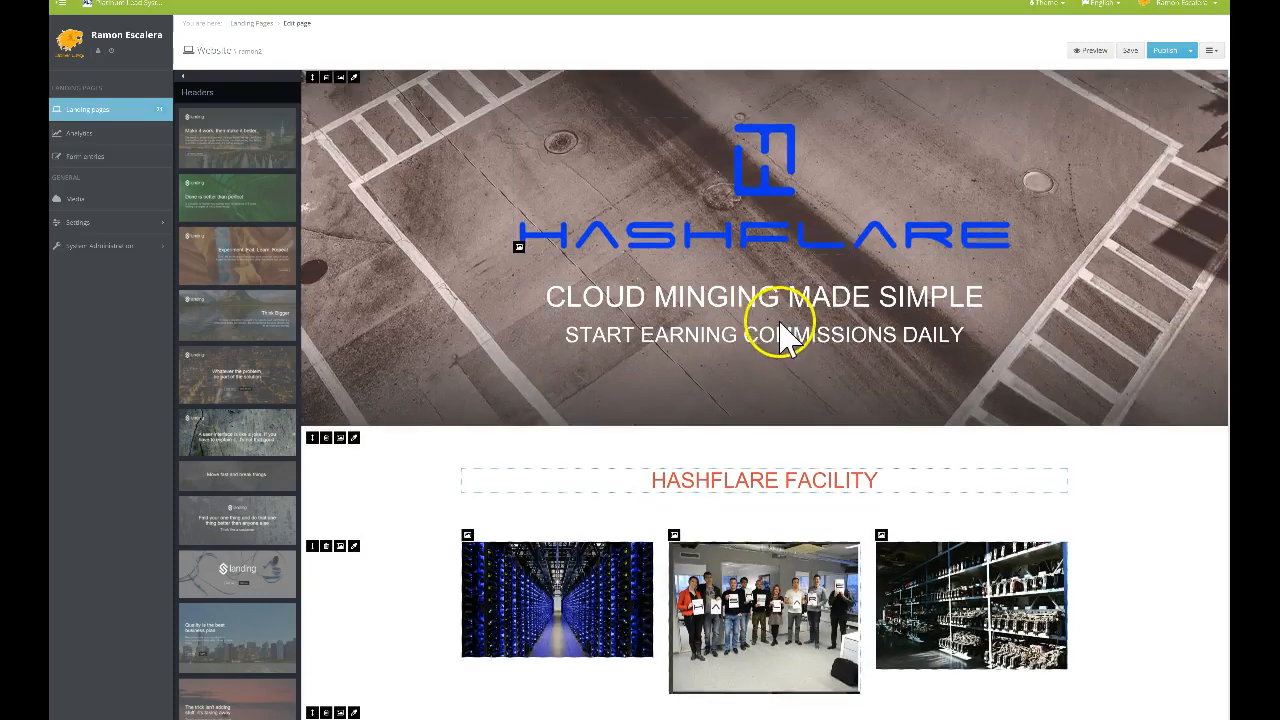
# Drag the Churn rate accelerator video content block onto the page below the gallery
pyautogui.scroll(-3, 778, 336)
pyautogui.scroll(2, 705, 268)
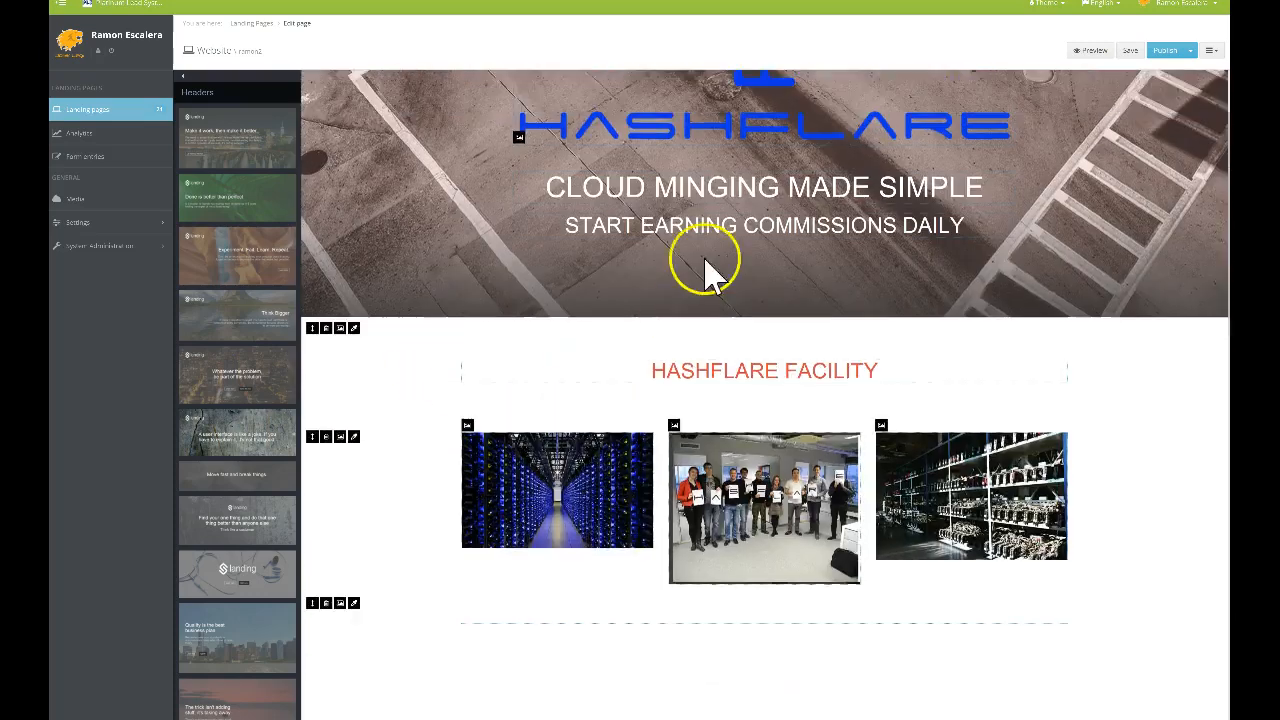
pyautogui.scroll(-3, 690, 330)
pyautogui.scroll(-1, 610, 400)
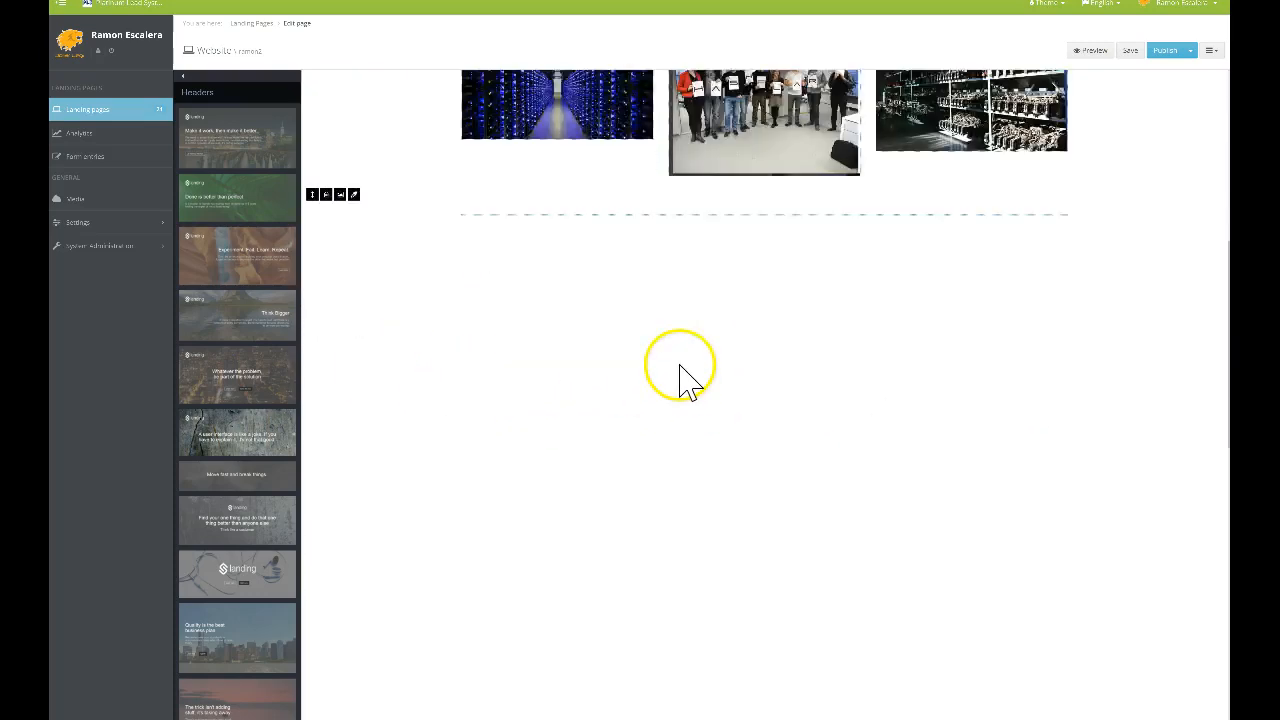
pyautogui.scroll(3, 690, 350)
pyautogui.scroll(-3, 660, 280)
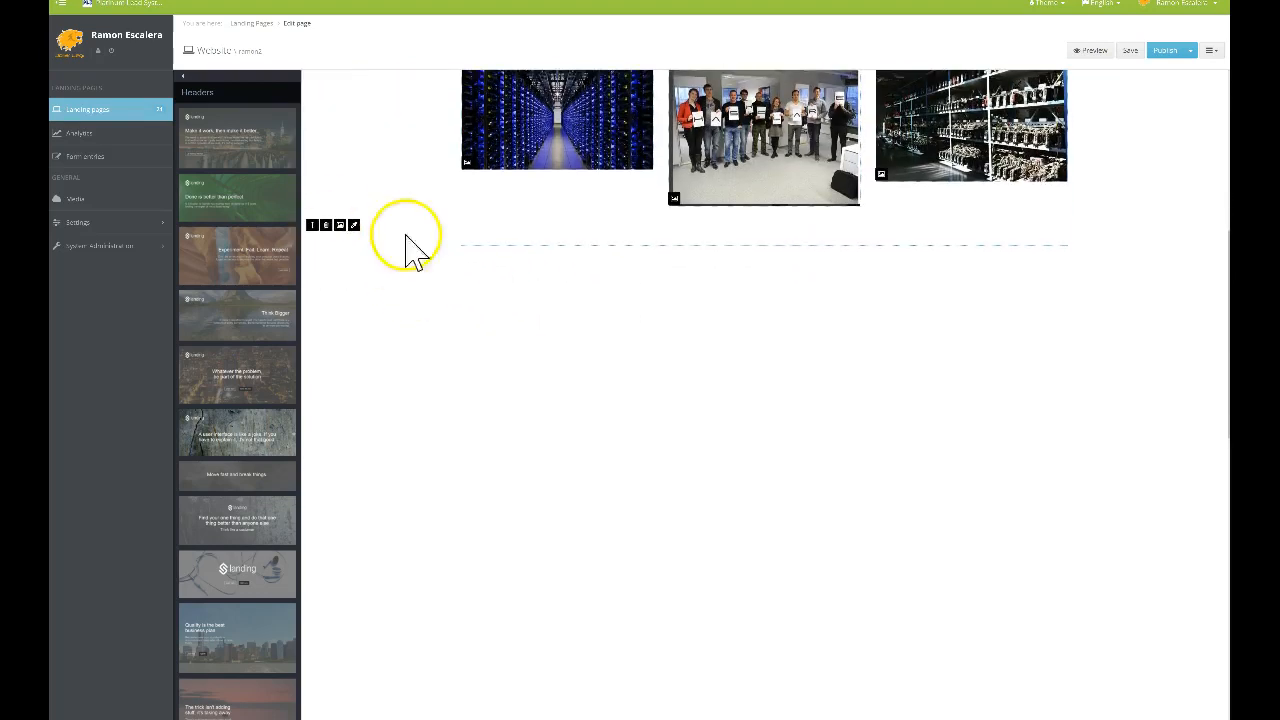
pyautogui.scroll(3, 657, 260)
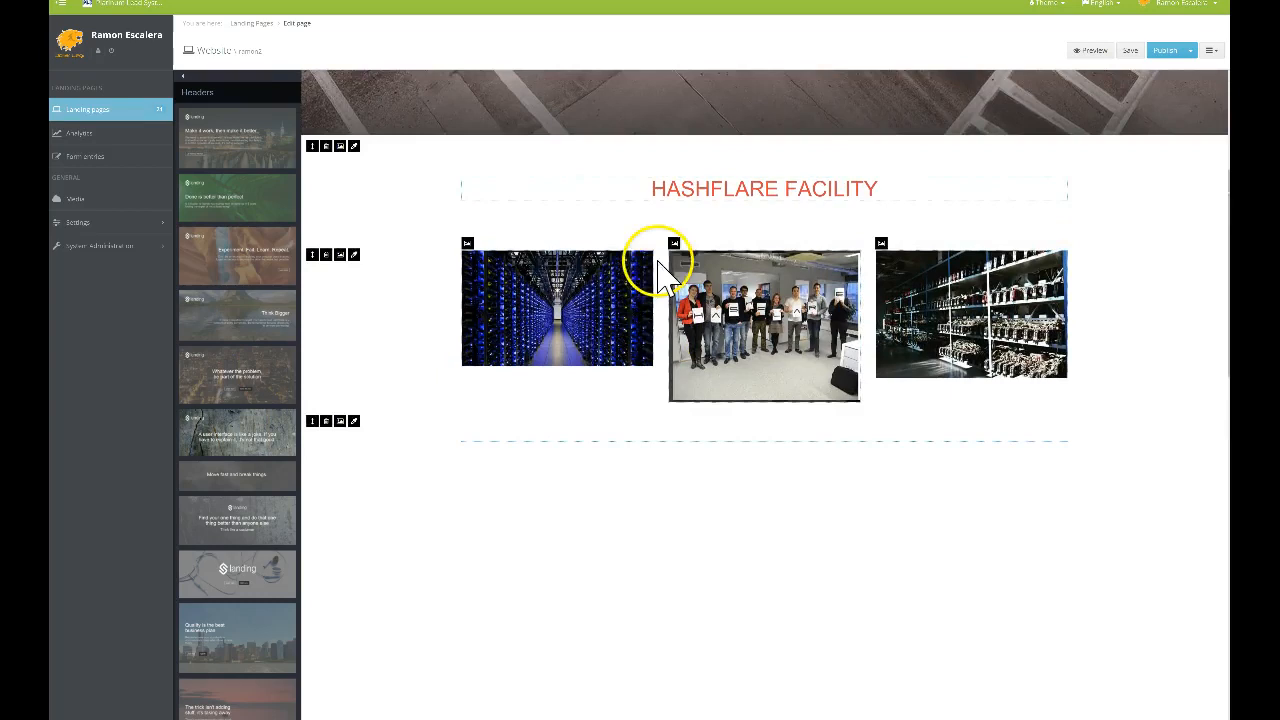
pyautogui.scroll(-3, 820, 450)
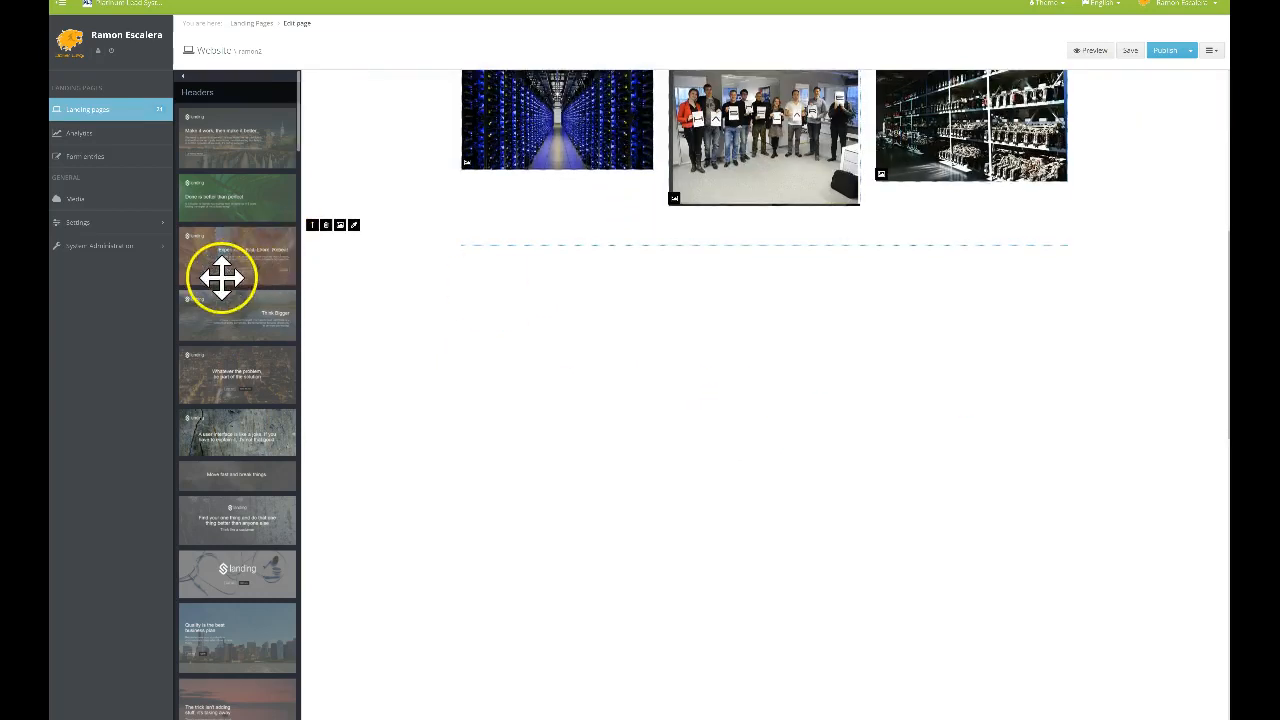
pyautogui.scroll(-10, 229, 254)
pyautogui.scroll(-10, 238, 262)
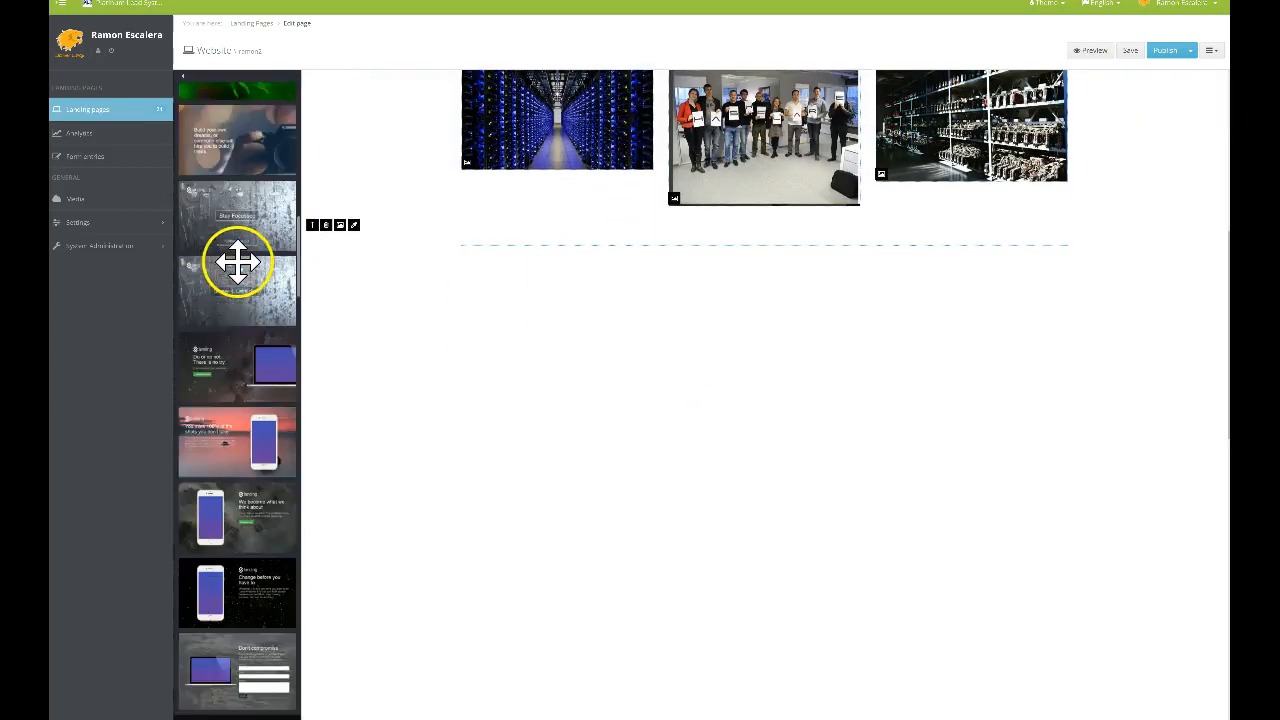
pyautogui.scroll(-3, 262, 340)
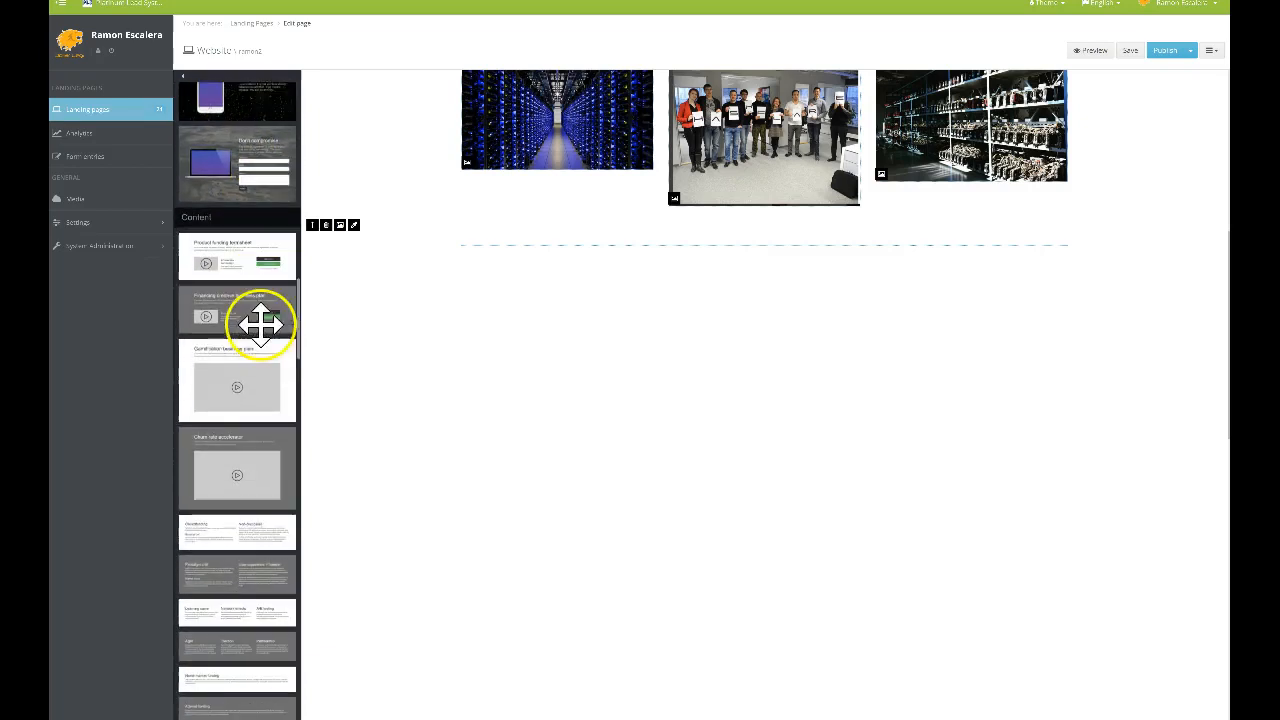
pyautogui.moveTo(246, 371); pyautogui.dragTo(700, 294)
# Select the Churn rate accelerator heading text for editing
pyautogui.scroll(-3, 743, 330)
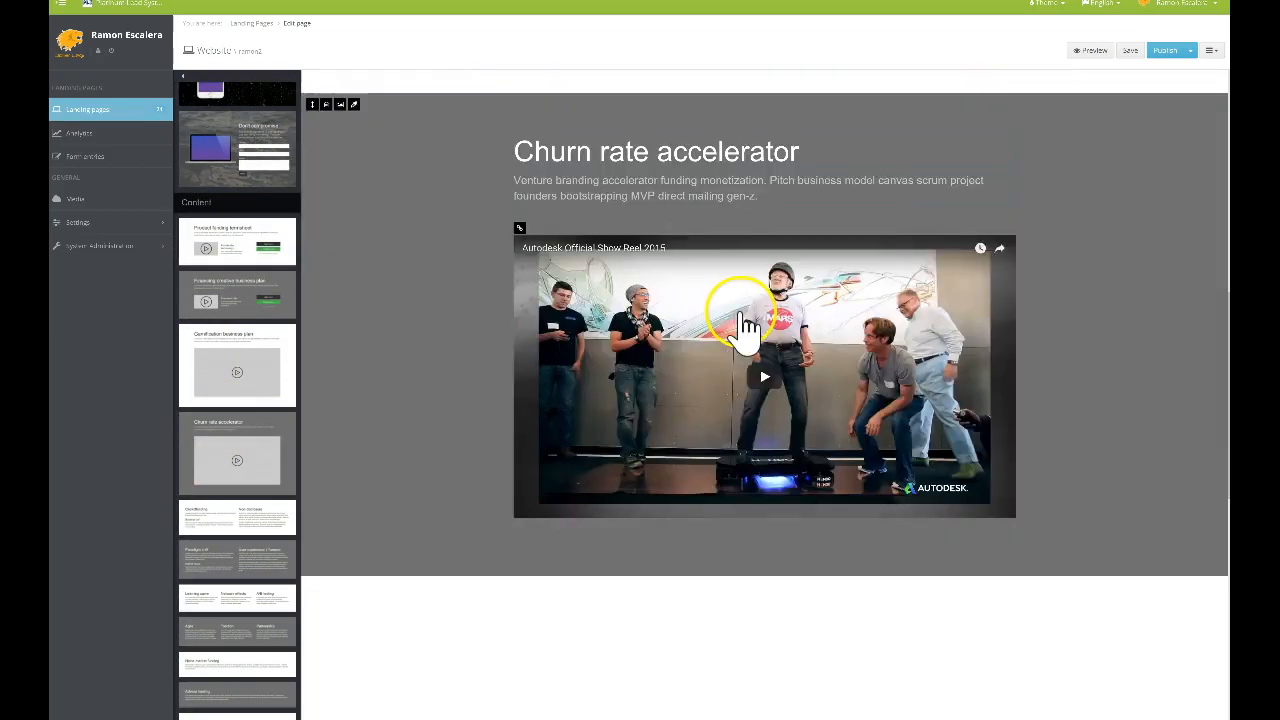
pyautogui.scroll(2, 768, 378)
pyautogui.moveTo(800, 349); pyautogui.dragTo(548, 342)
pyautogui.click(548, 345)
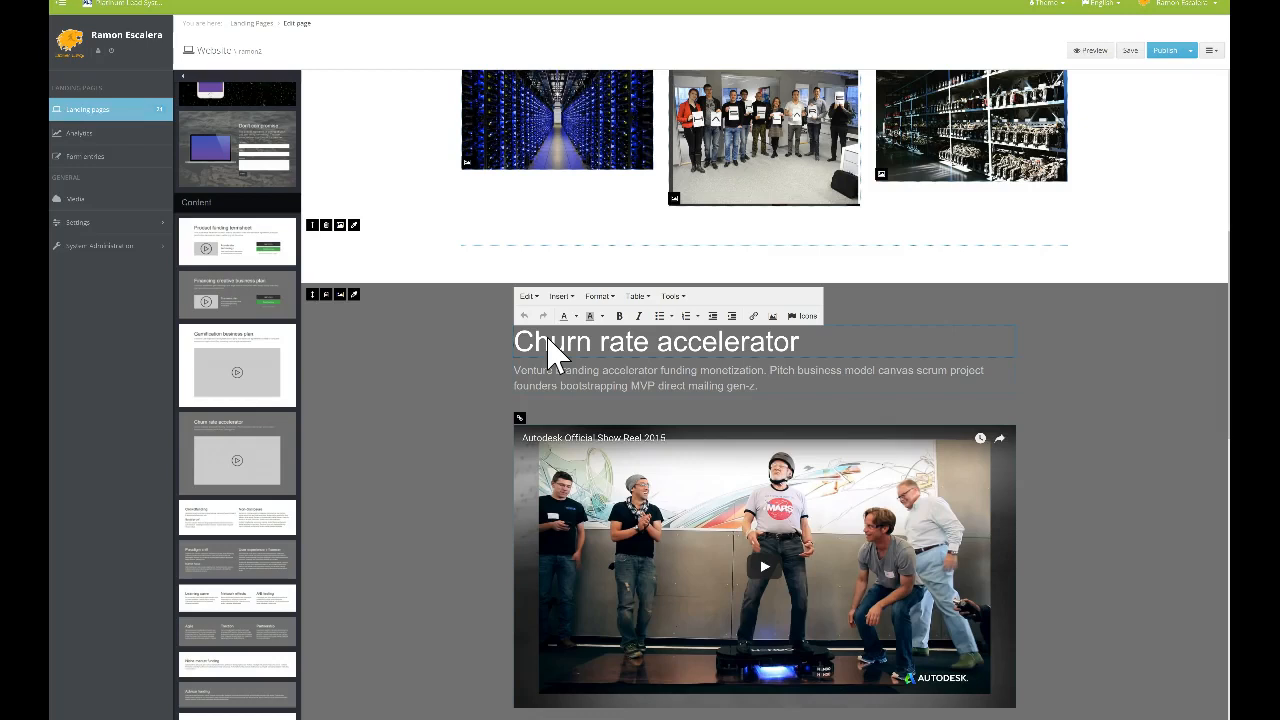
# Retitle the video section STEPS 1 - 3 VIDEO JOINING HASHFLARE
pyautogui.write('STE')
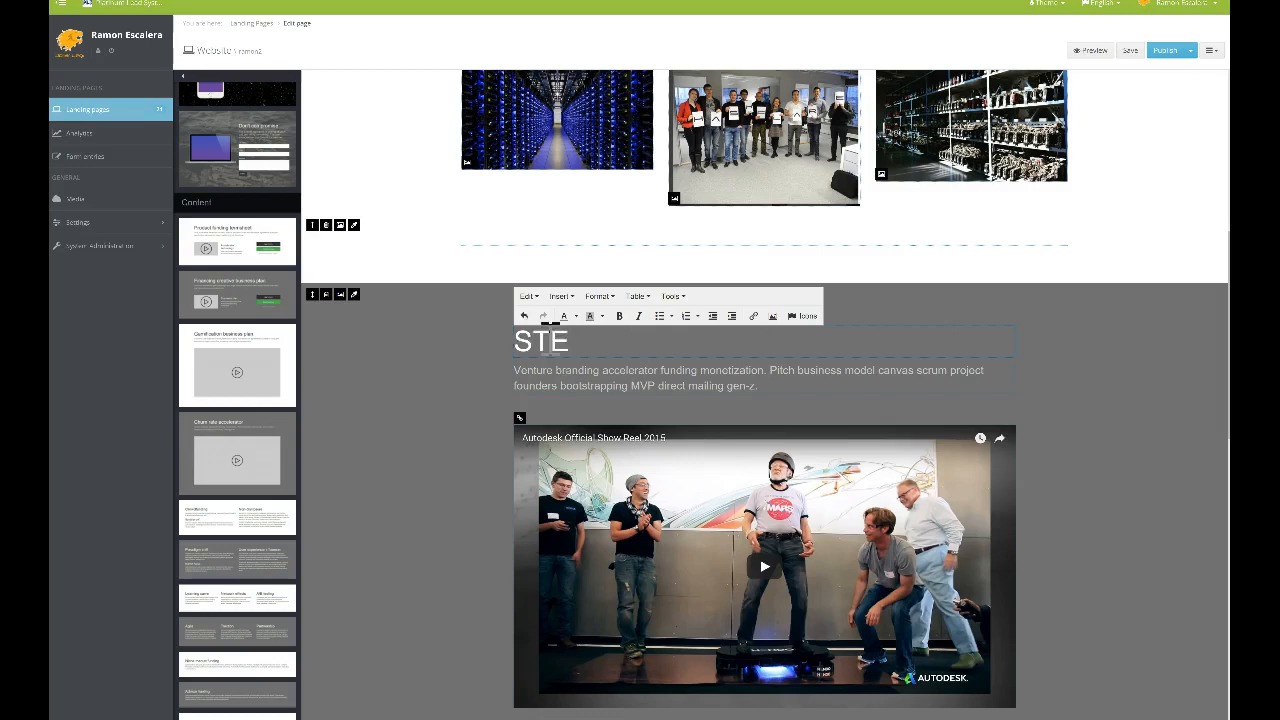
pyautogui.write('PS 1 - 3 VIDEO')
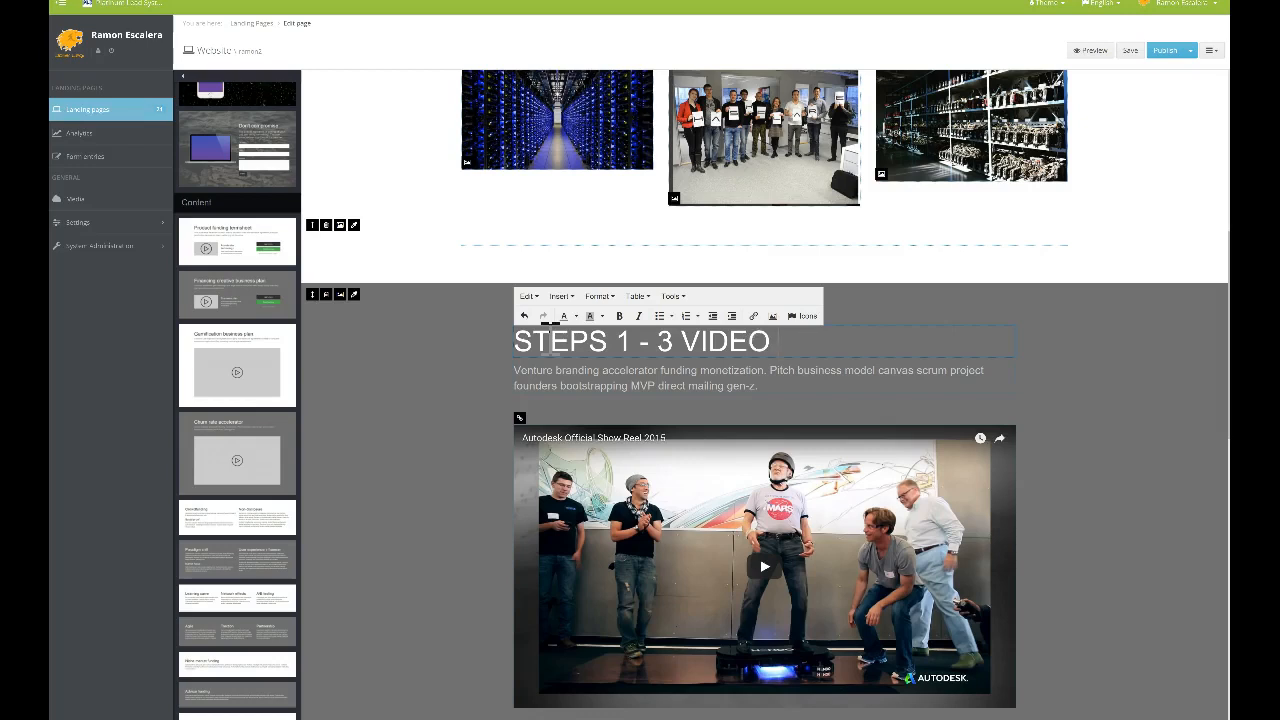
pyautogui.write('JOINING HASHFLARE')
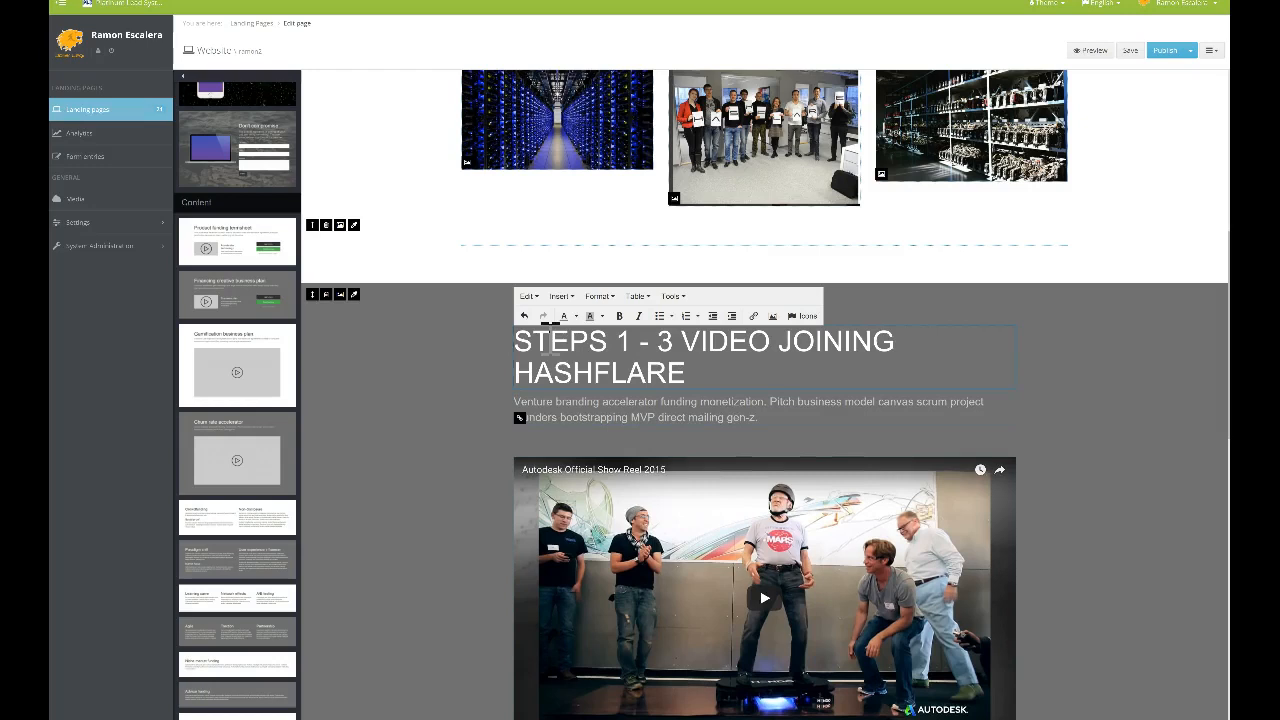
pyautogui.click(1108, 398)
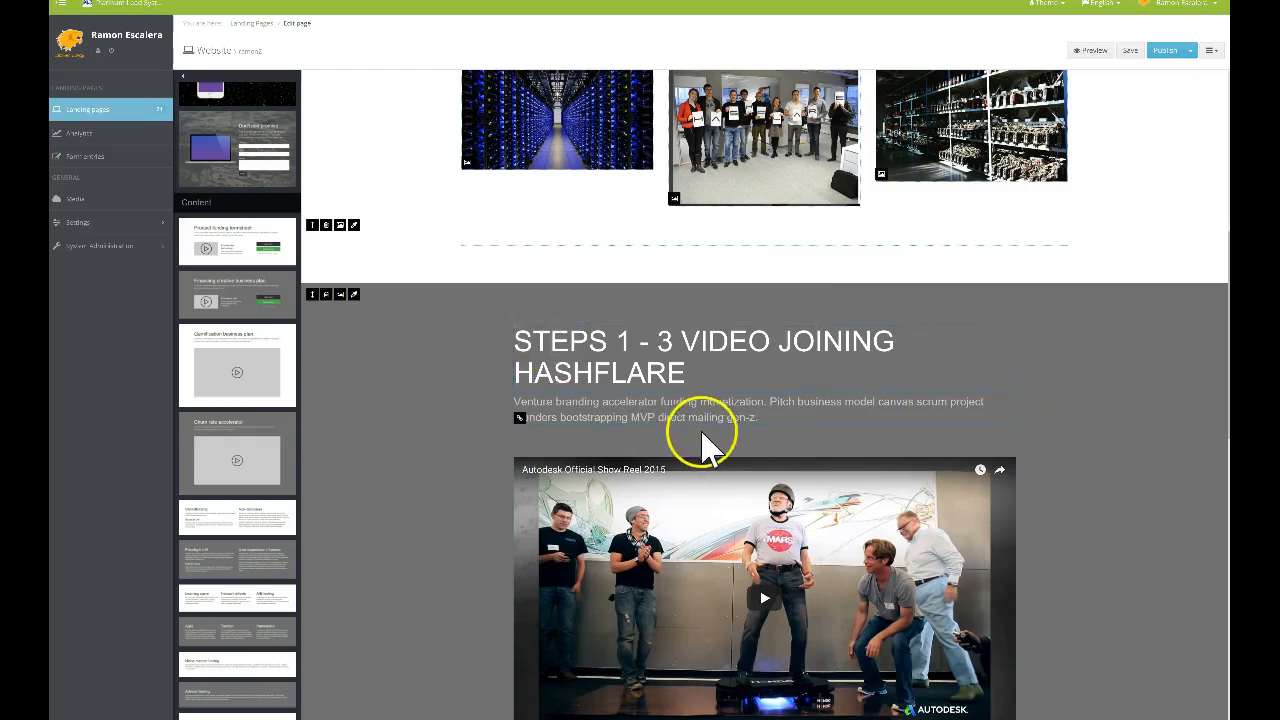
# Replace the placeholder paragraph with instructions to follow the video or register on Hashflare
pyautogui.moveTo(758, 419); pyautogui.dragTo(525, 402)
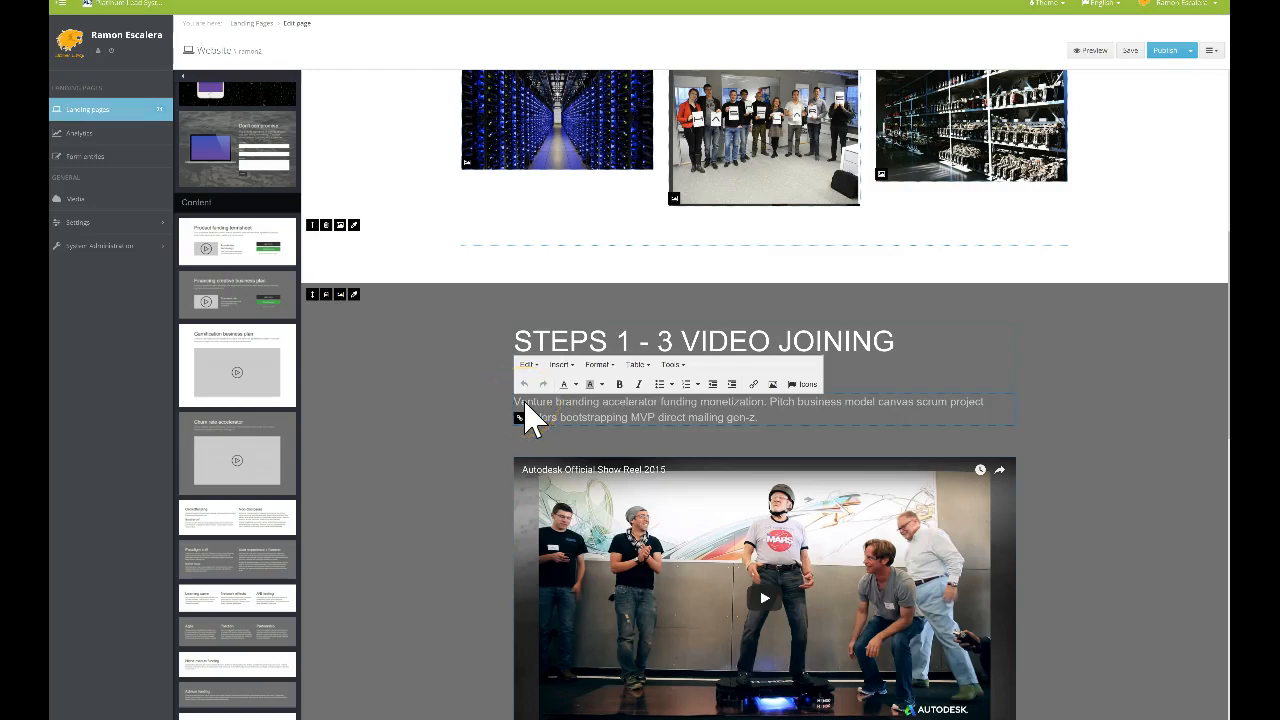
pyautogui.write('S')
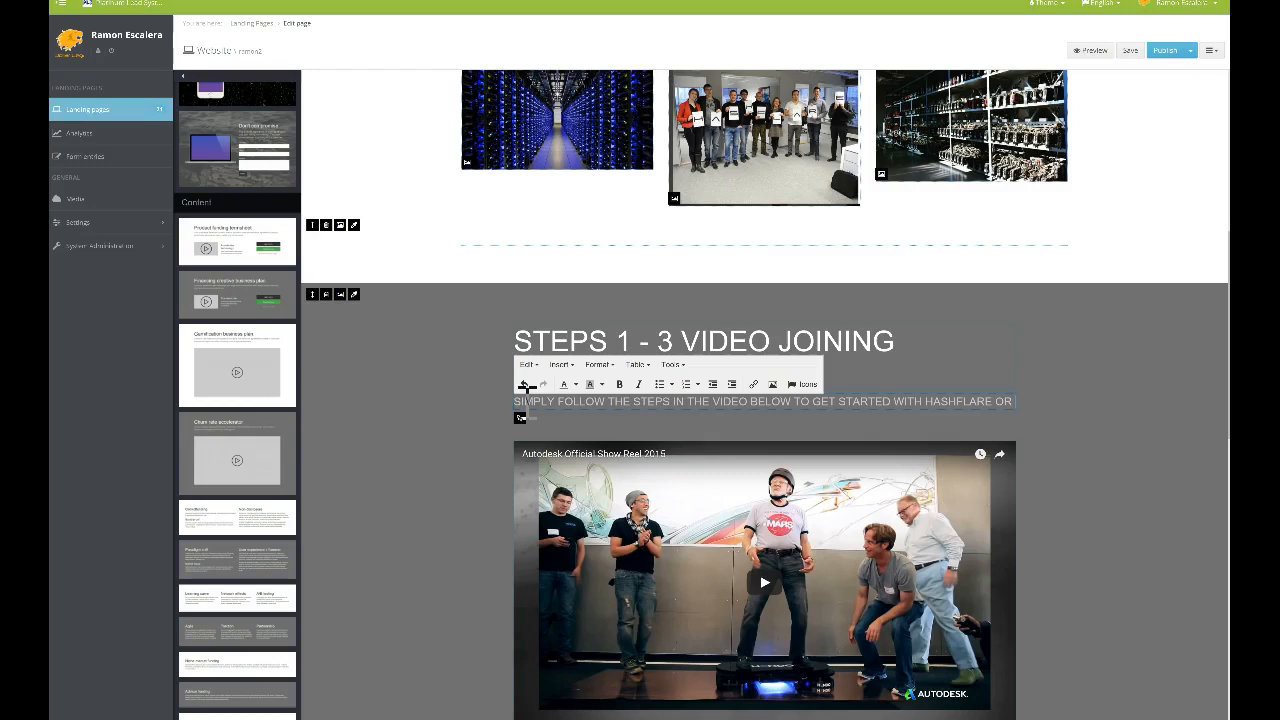
pyautogui.press('Return')
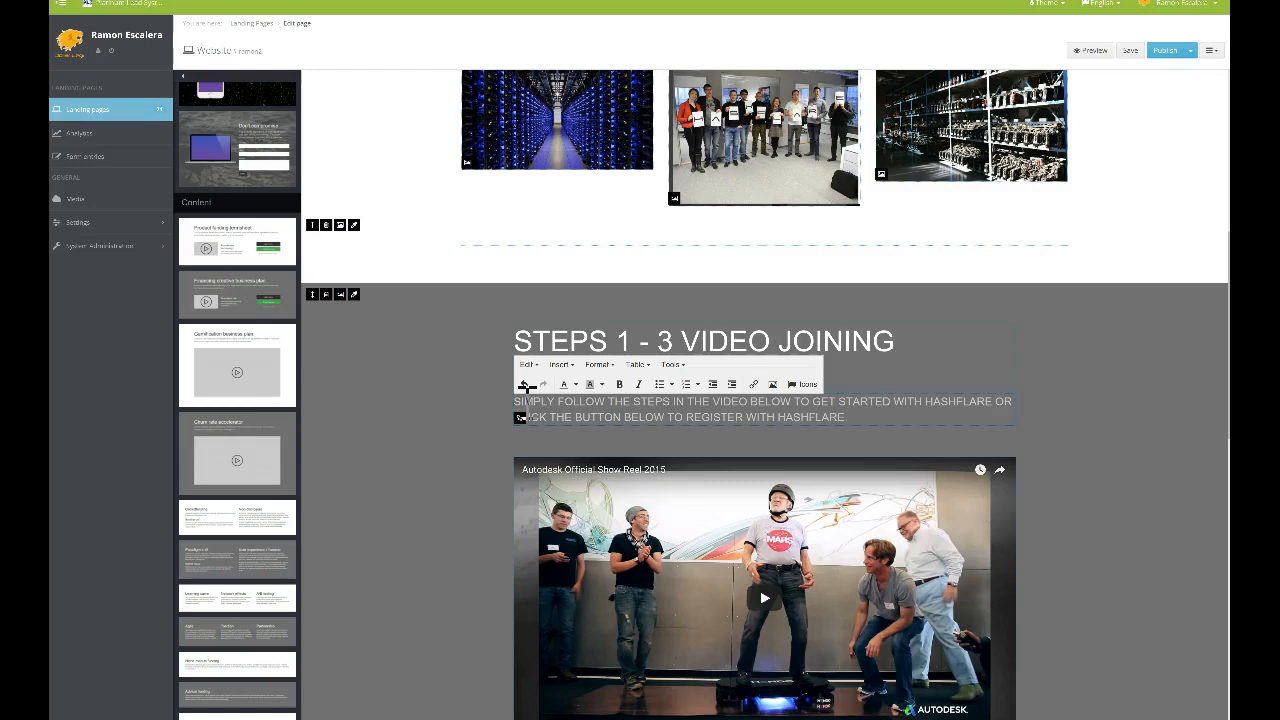
# Drag the mouse-icon footer template from Footers onto the page below the video section
pyautogui.scroll(-4, 1066, 437)
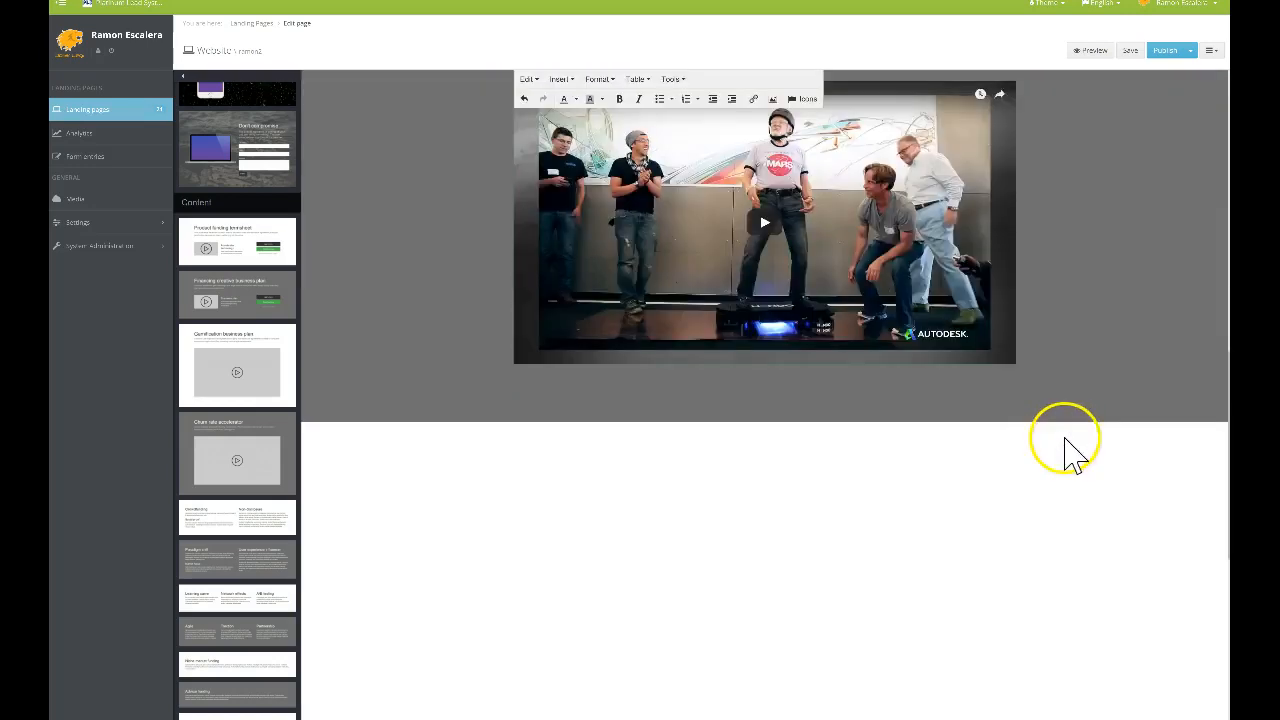
pyautogui.scroll(1, 334, 406)
pyautogui.scroll(-2, 225, 378)
pyautogui.scroll(-6, 228, 379)
pyautogui.scroll(-5, 232, 380)
pyautogui.scroll(-7, 236, 472)
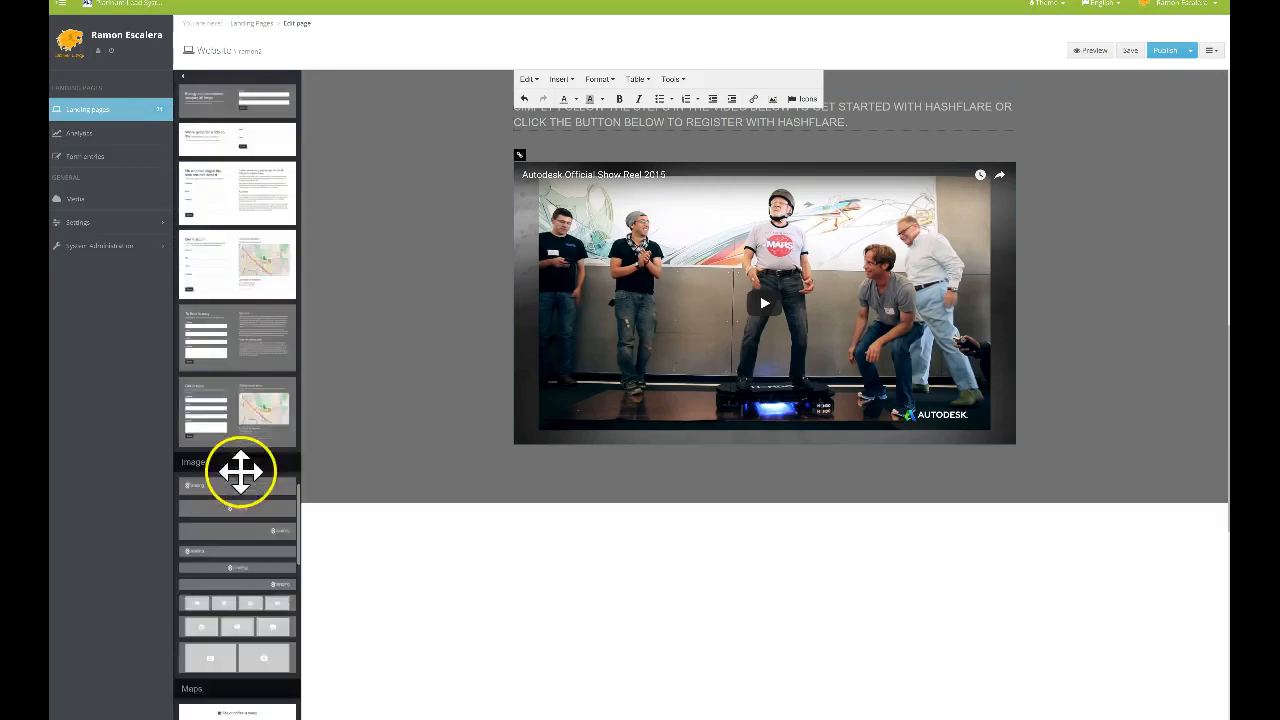
pyautogui.scroll(-3, 240, 472)
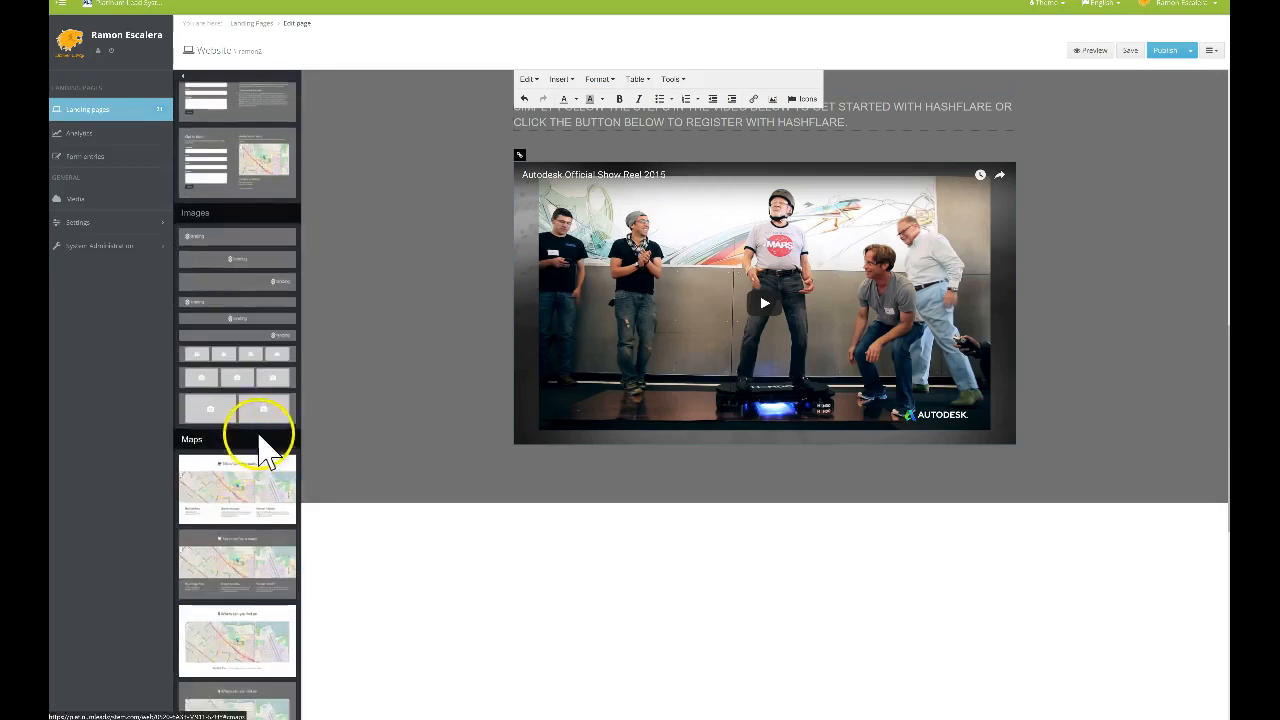
pyautogui.scroll(-10, 260, 383)
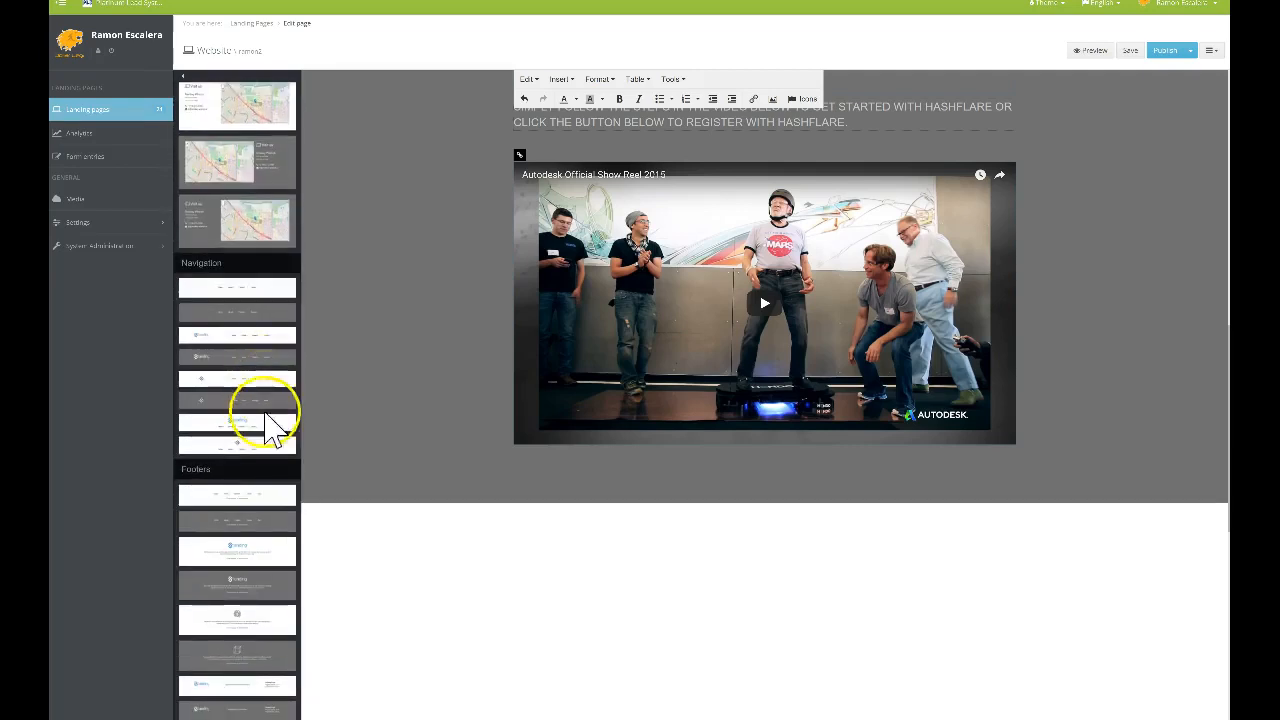
pyautogui.scroll(-2, 262, 423)
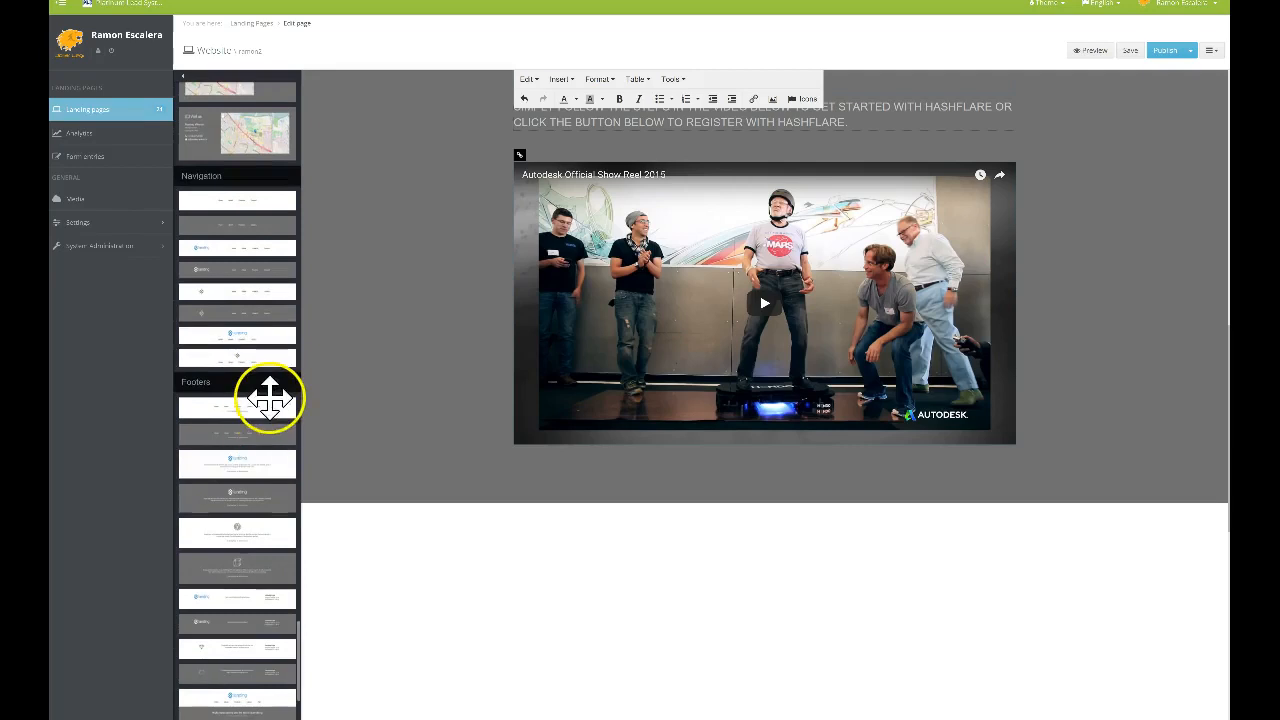
pyautogui.scroll(-4, 260, 398)
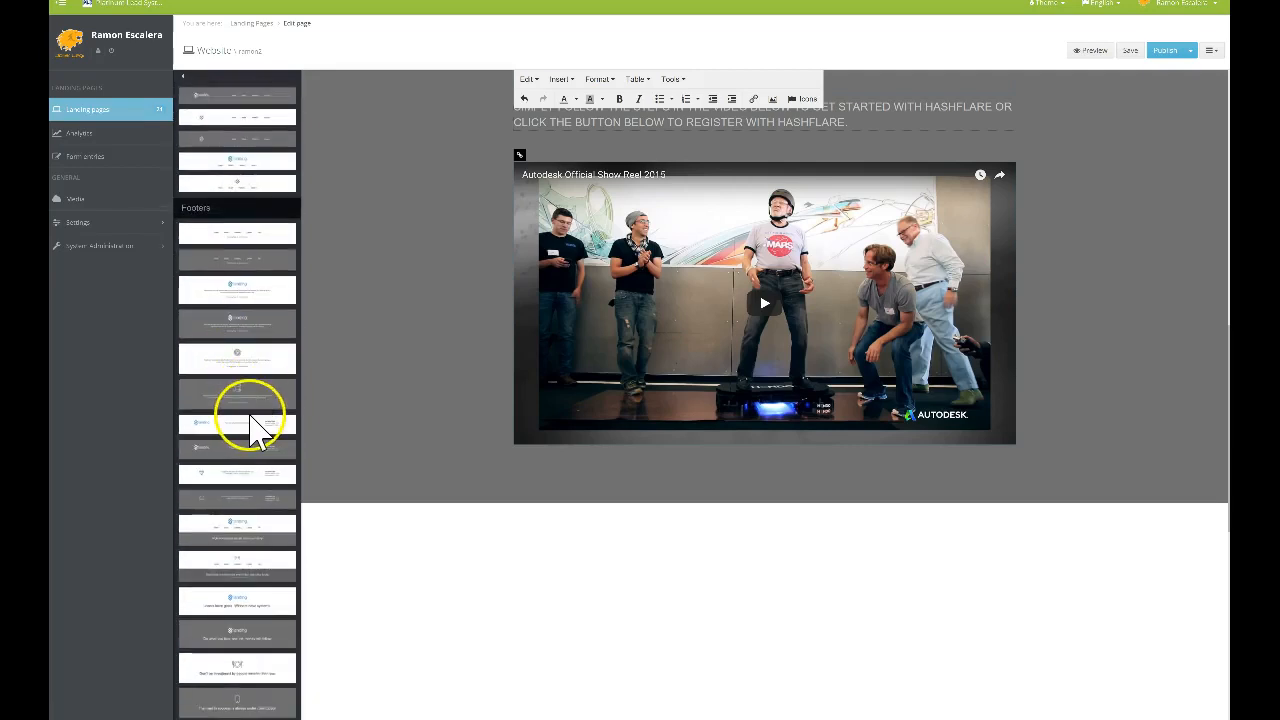
pyautogui.scroll(-1, 252, 423)
pyautogui.scroll(-3, 262, 425)
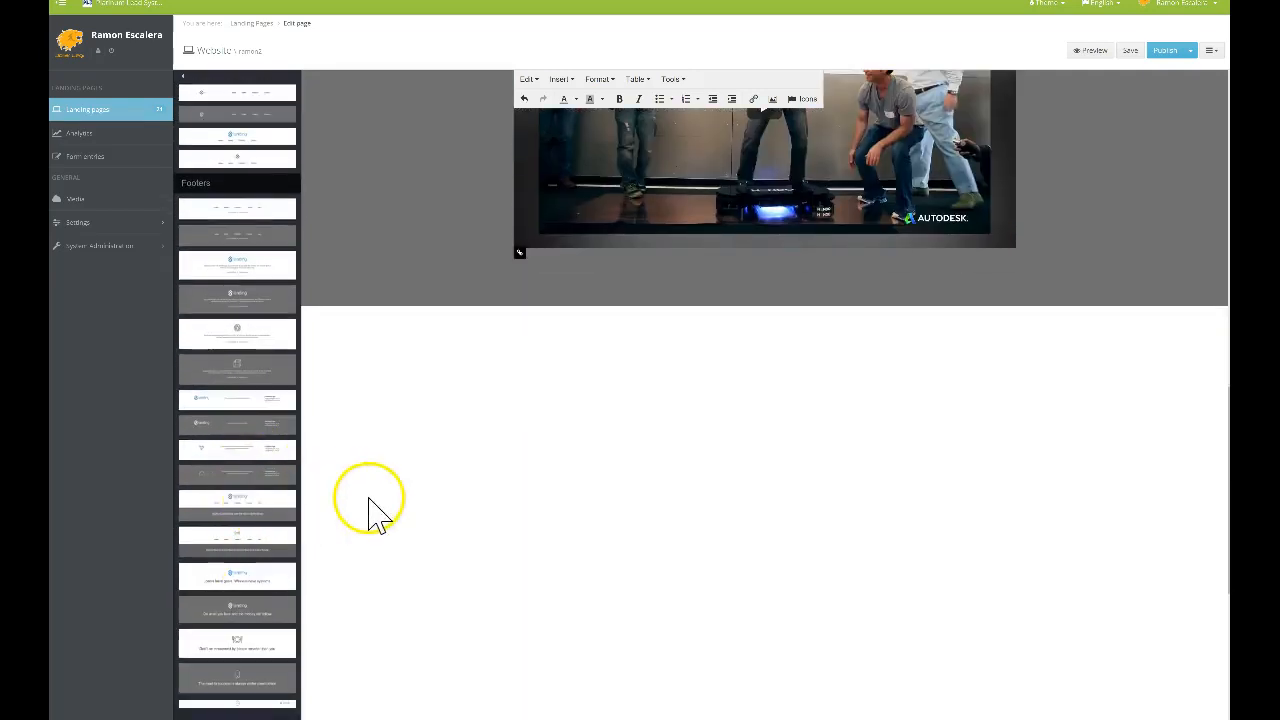
pyautogui.scroll(1, 369, 508)
pyautogui.scroll(-1, 369, 508)
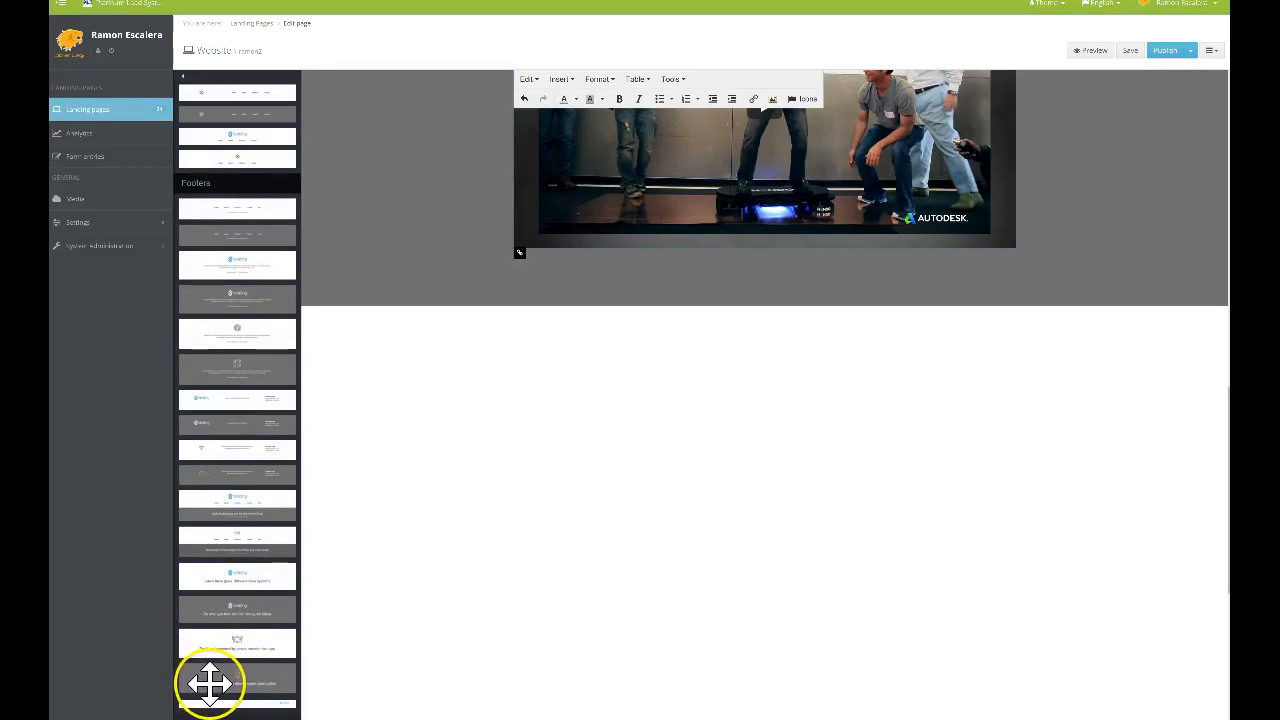
pyautogui.moveTo(214, 677); pyautogui.dragTo(718, 360)
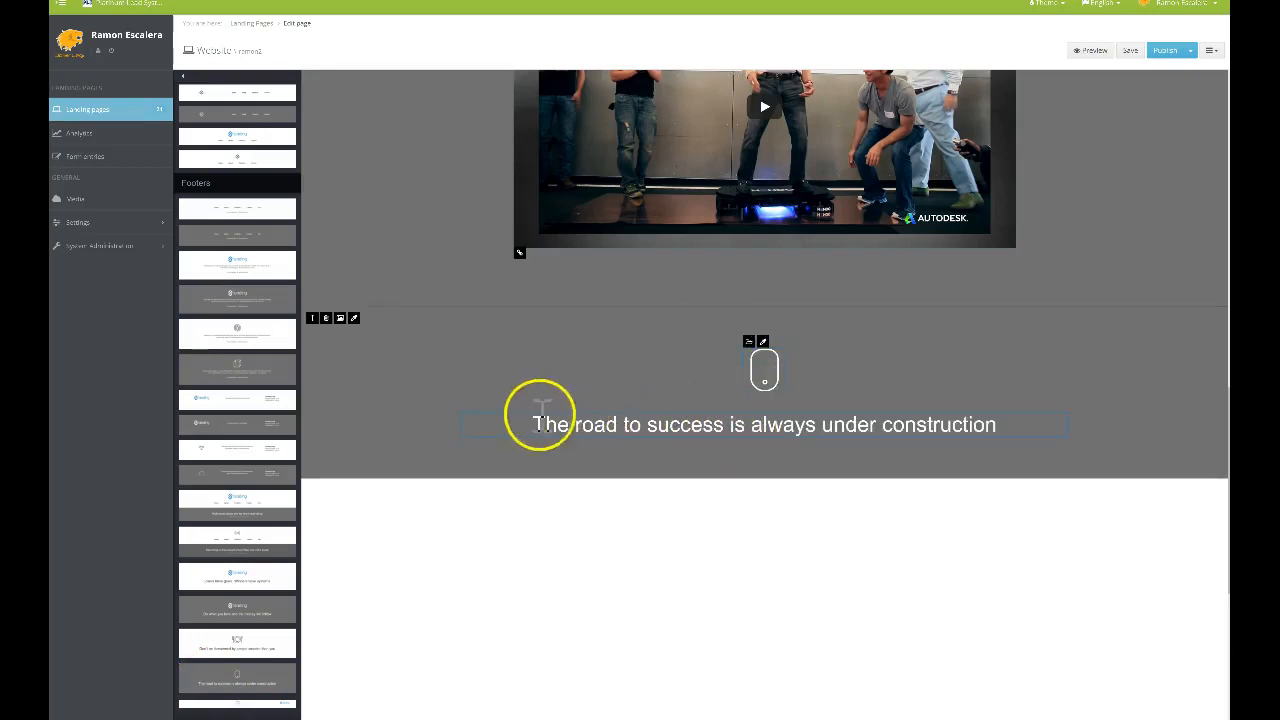
# Select the footer's text line and its mouse icon
pyautogui.moveTo(534, 422); pyautogui.dragTo(1014, 419)
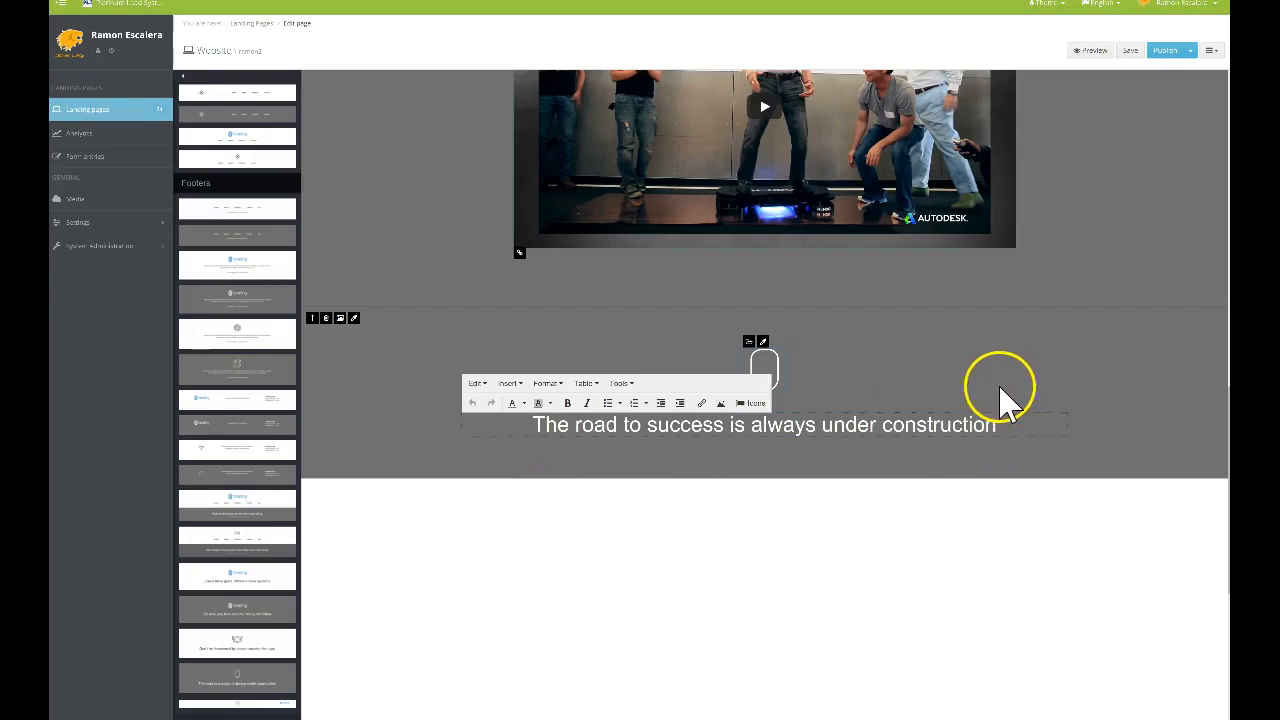
pyautogui.click(904, 382)
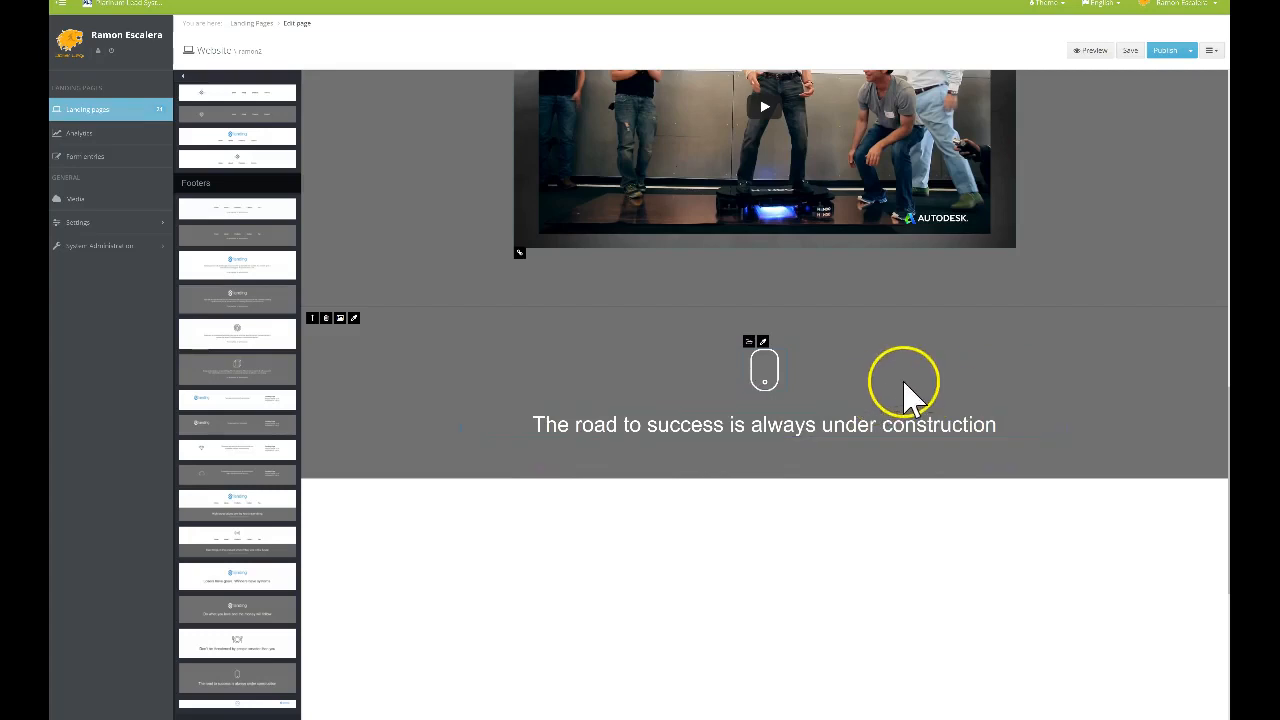
pyautogui.click(765, 372)
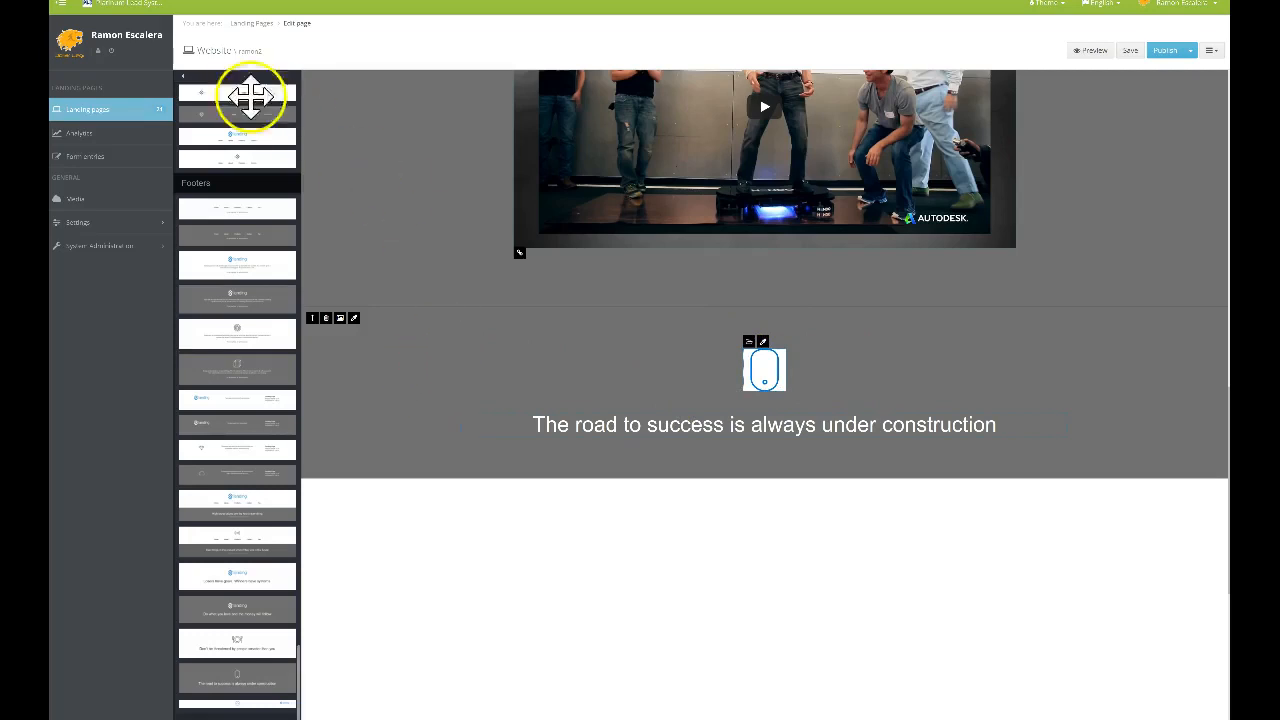
# Delete the 'The road to success is always under construction' quote block below the steps video
pyautogui.scroll(5, 237, 400)
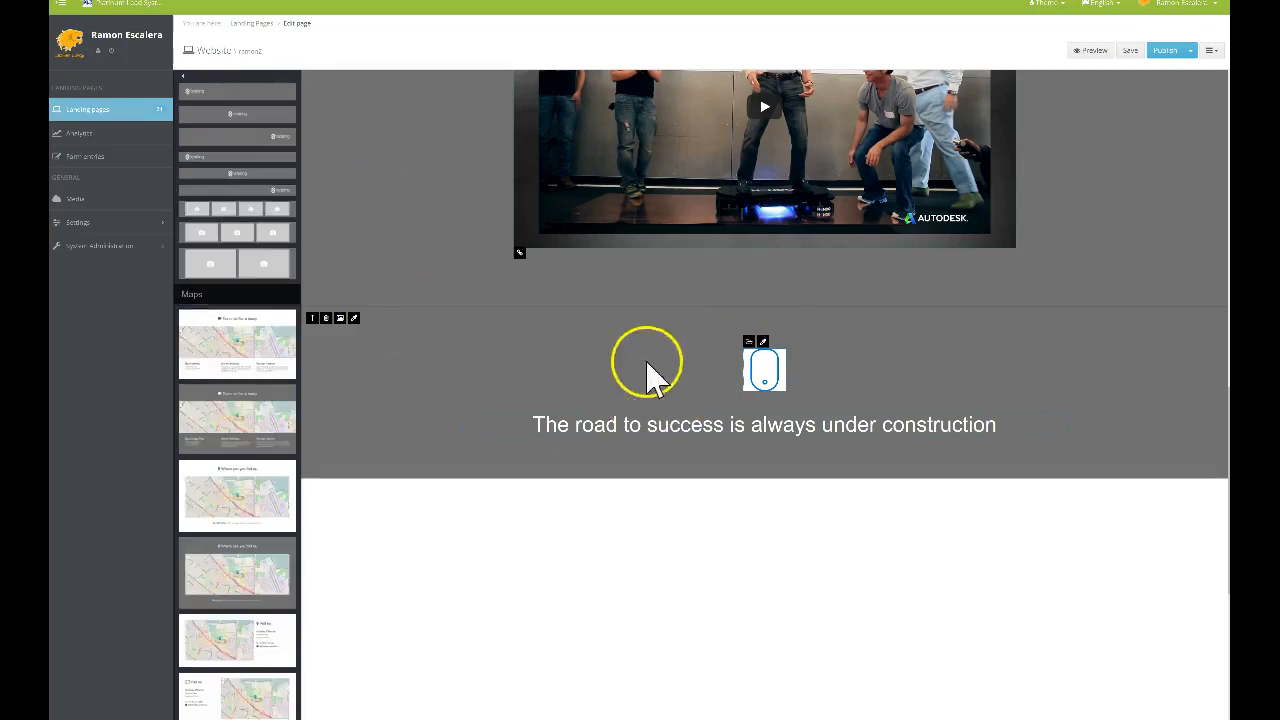
pyautogui.scroll(2, 478, 395)
pyautogui.scroll(-2, 478, 395)
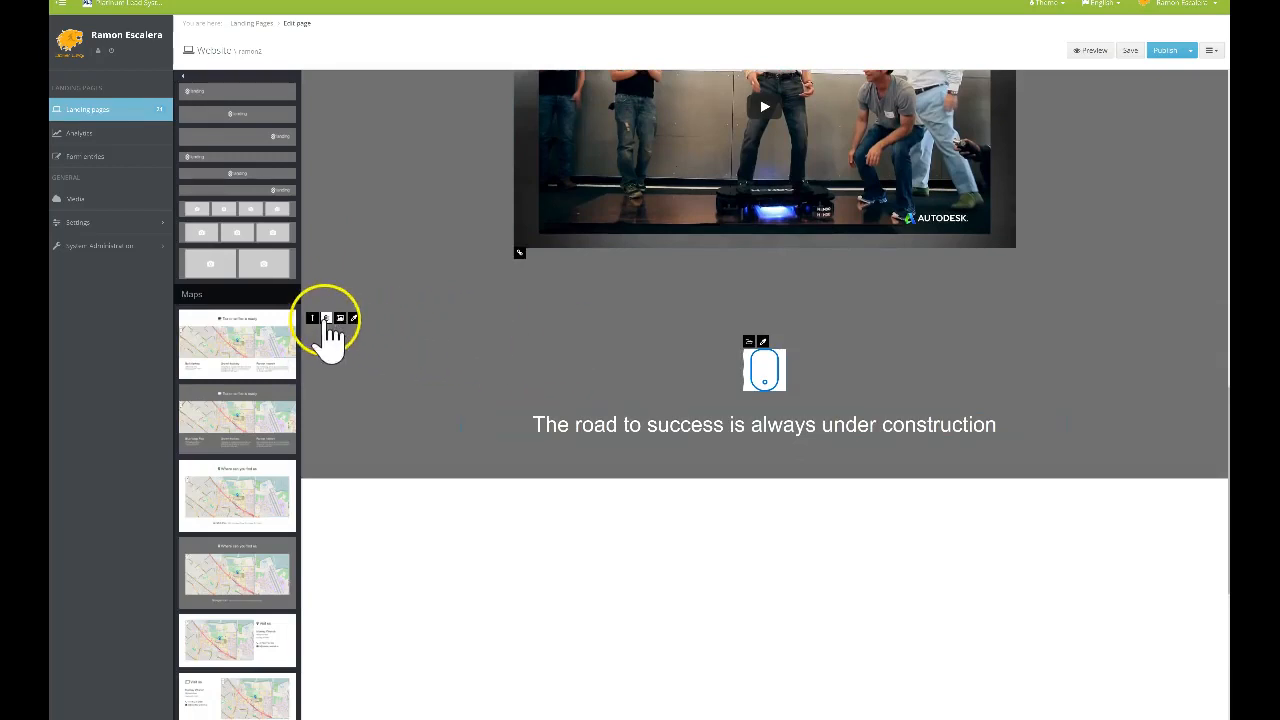
pyautogui.click(326, 318)
pyautogui.click(585, 366)
# Add the 'Move fast and break things' block at the bottom of the page
pyautogui.scroll(4, 440, 300)
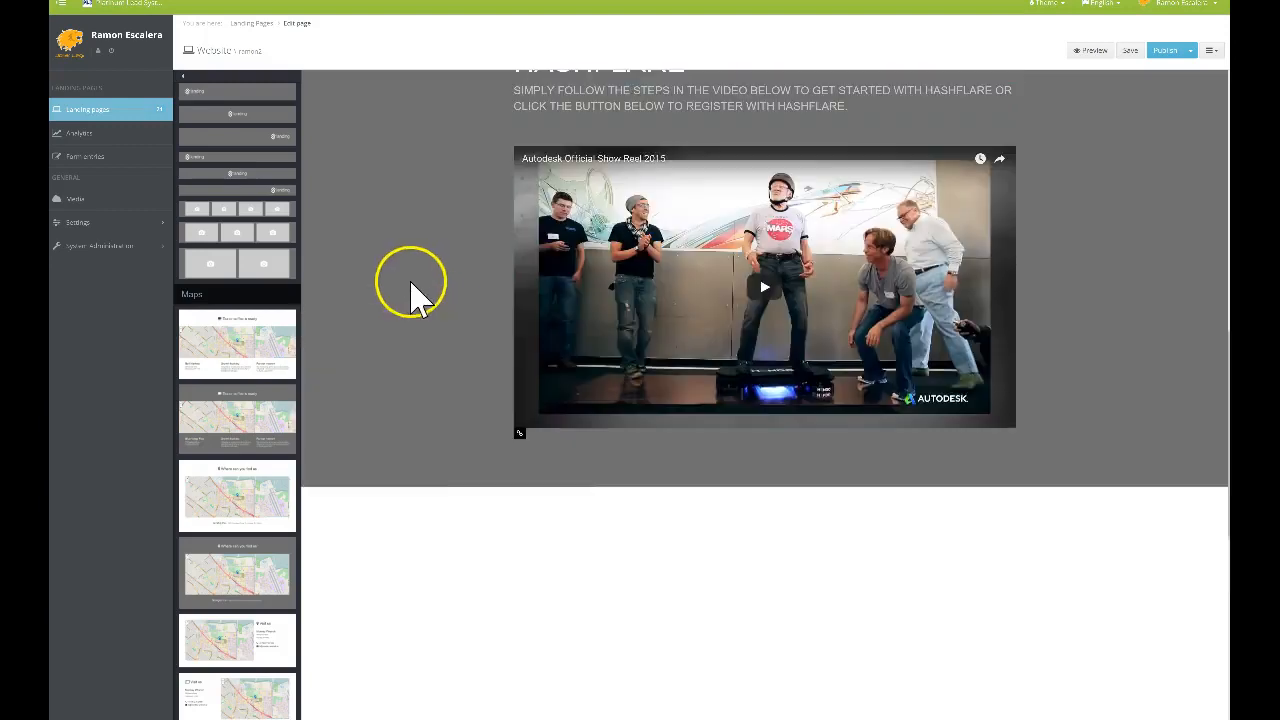
pyautogui.scroll(2, 265, 248)
pyautogui.scroll(3, 262, 245)
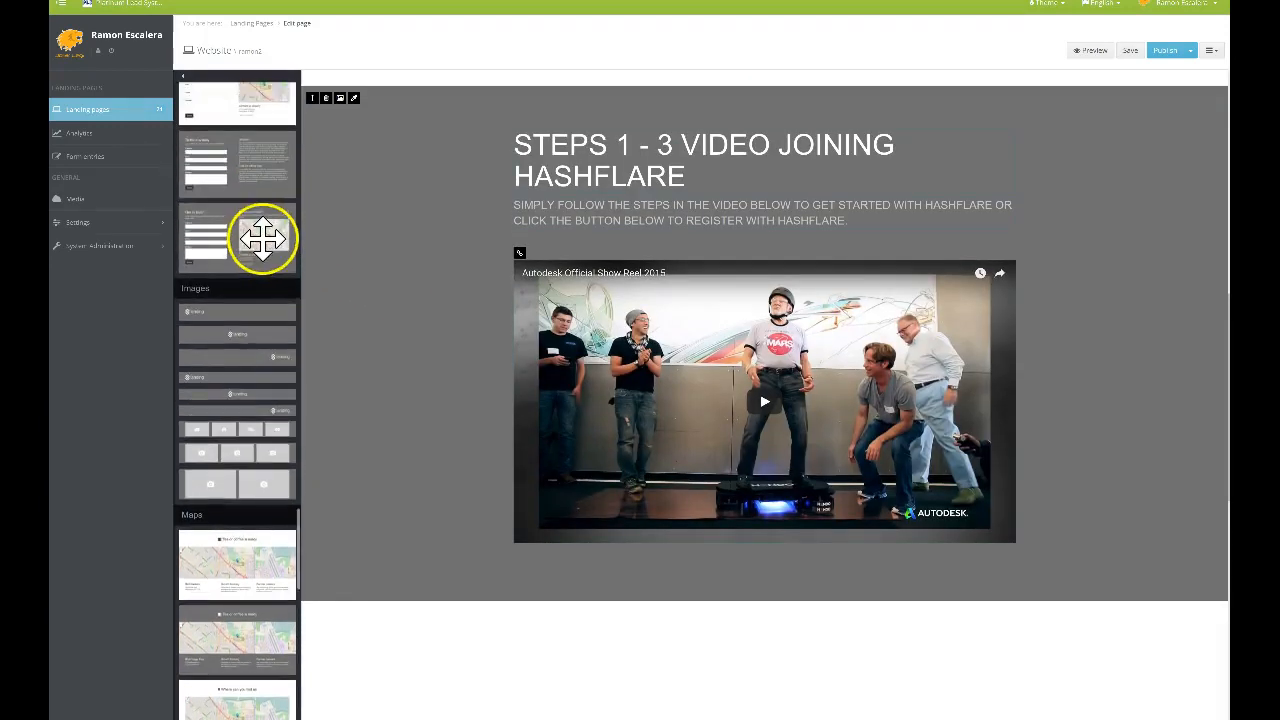
pyautogui.scroll(3, 250, 248)
pyautogui.scroll(7, 255, 248)
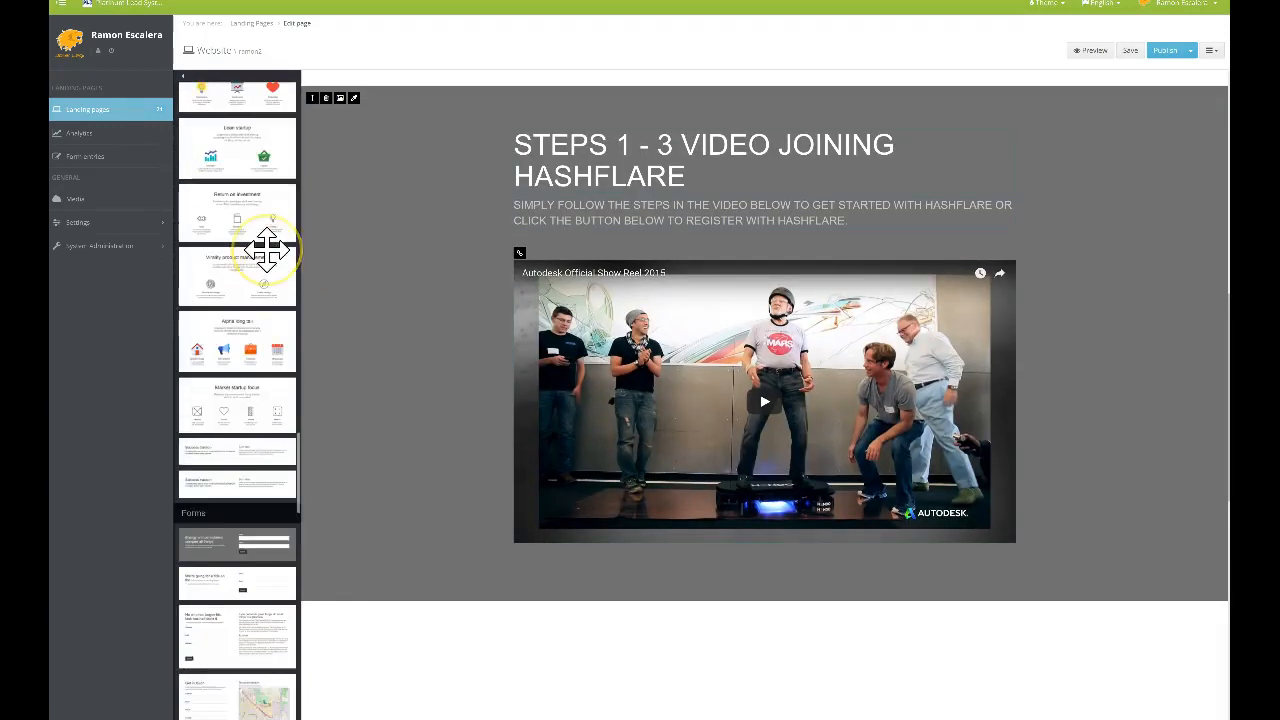
pyautogui.scroll(6, 266, 248)
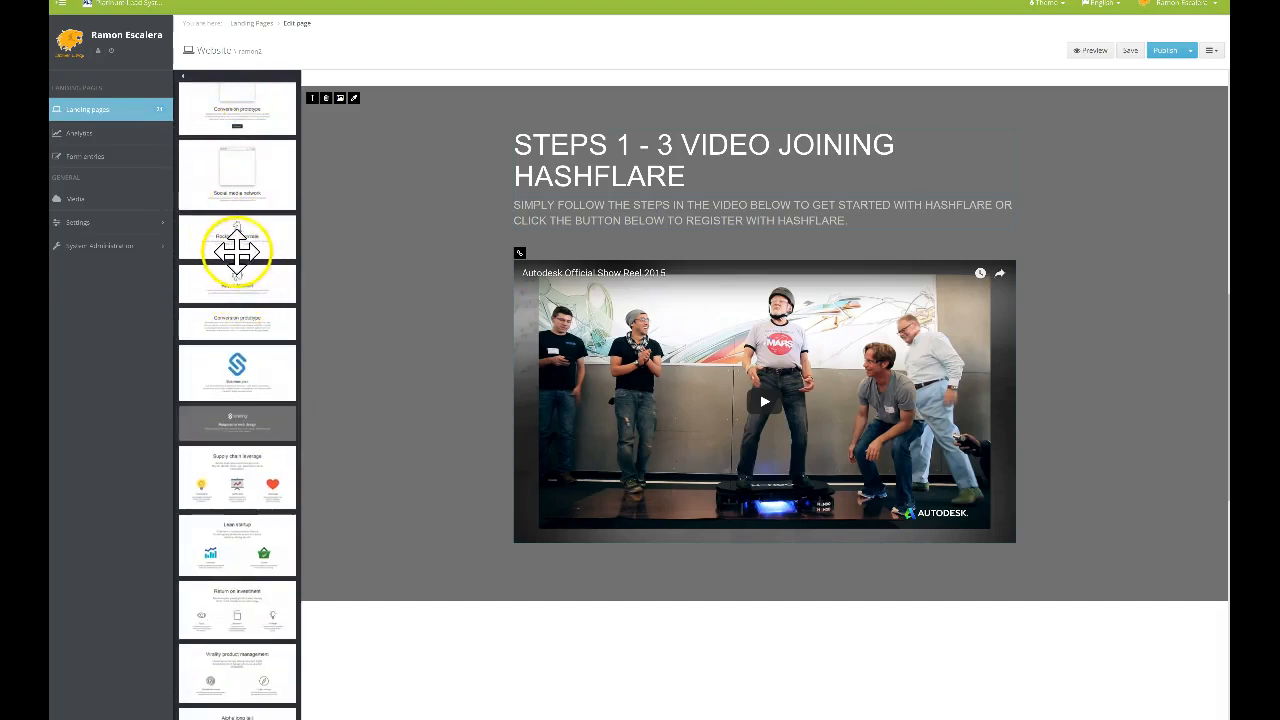
pyautogui.scroll(5, 265, 290)
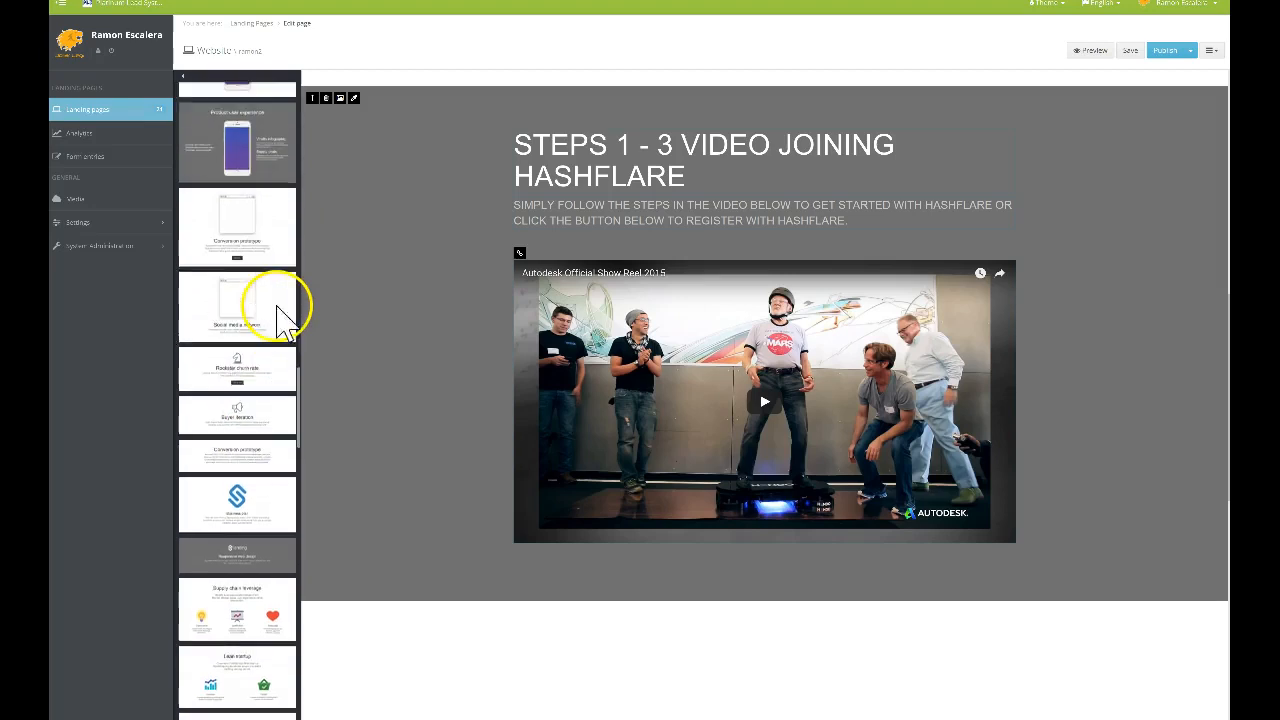
pyautogui.scroll(5, 265, 300)
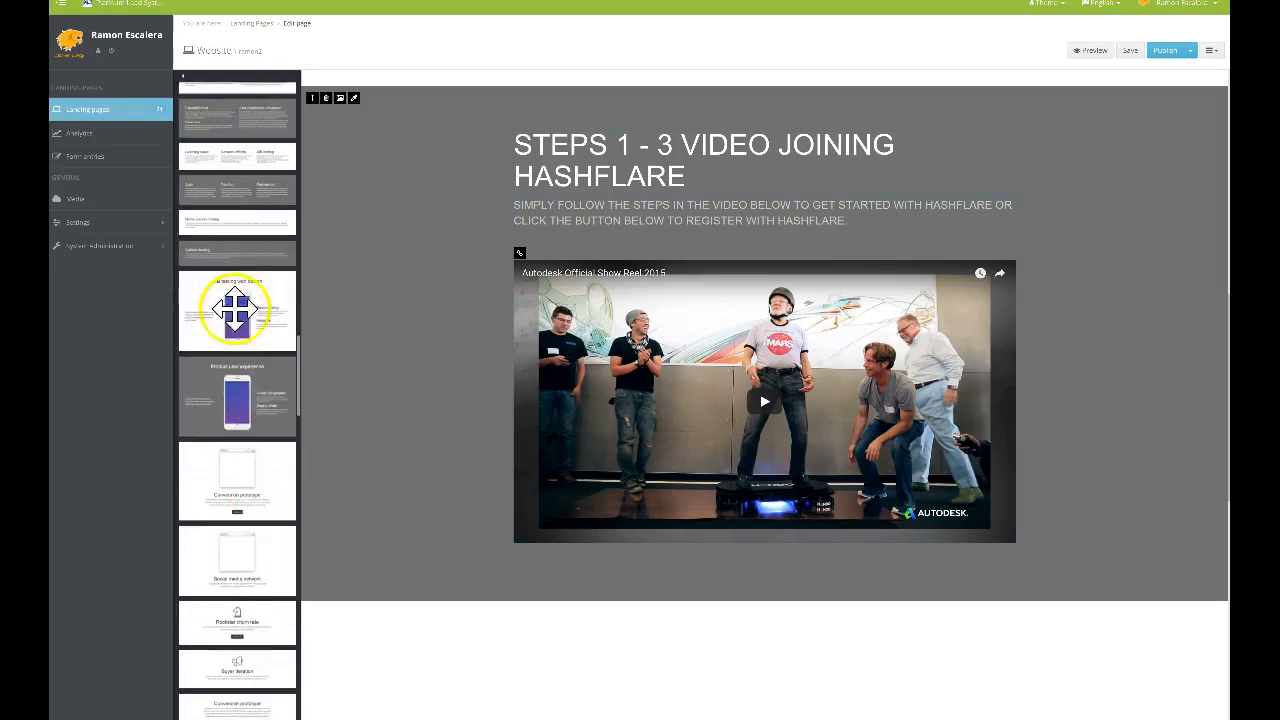
pyautogui.scroll(5, 266, 314)
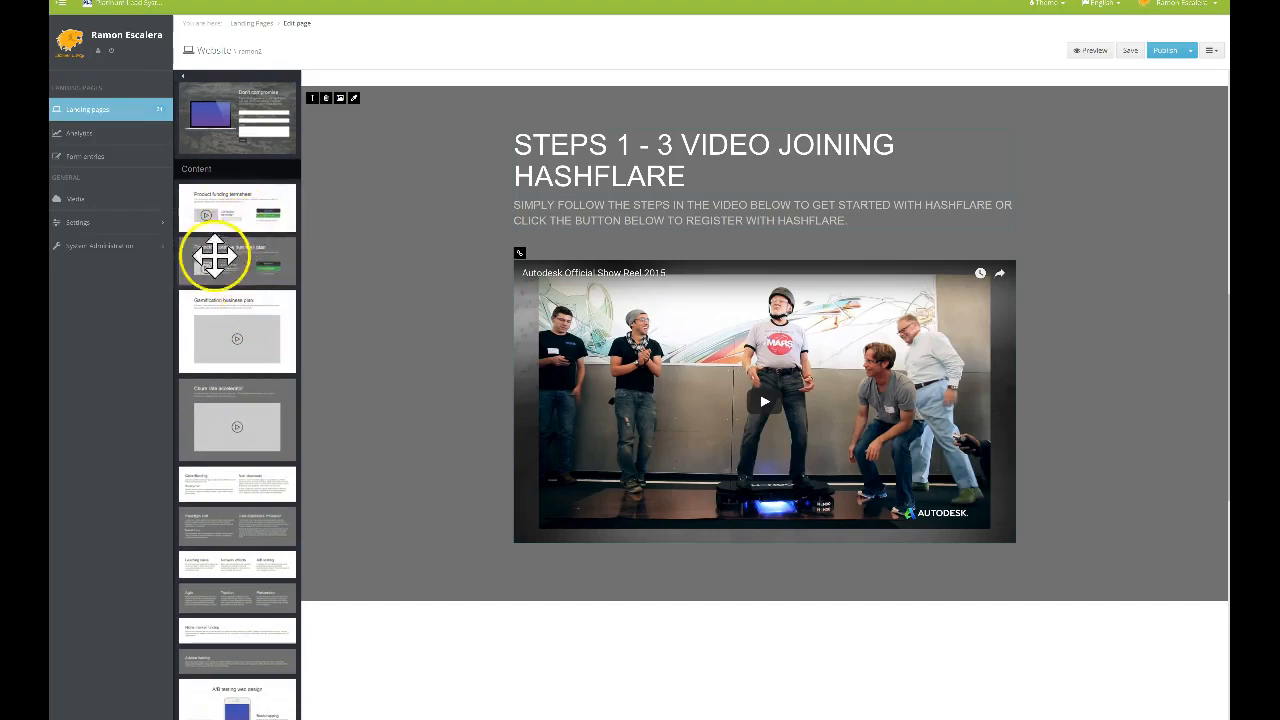
pyautogui.scroll(3, 240, 220)
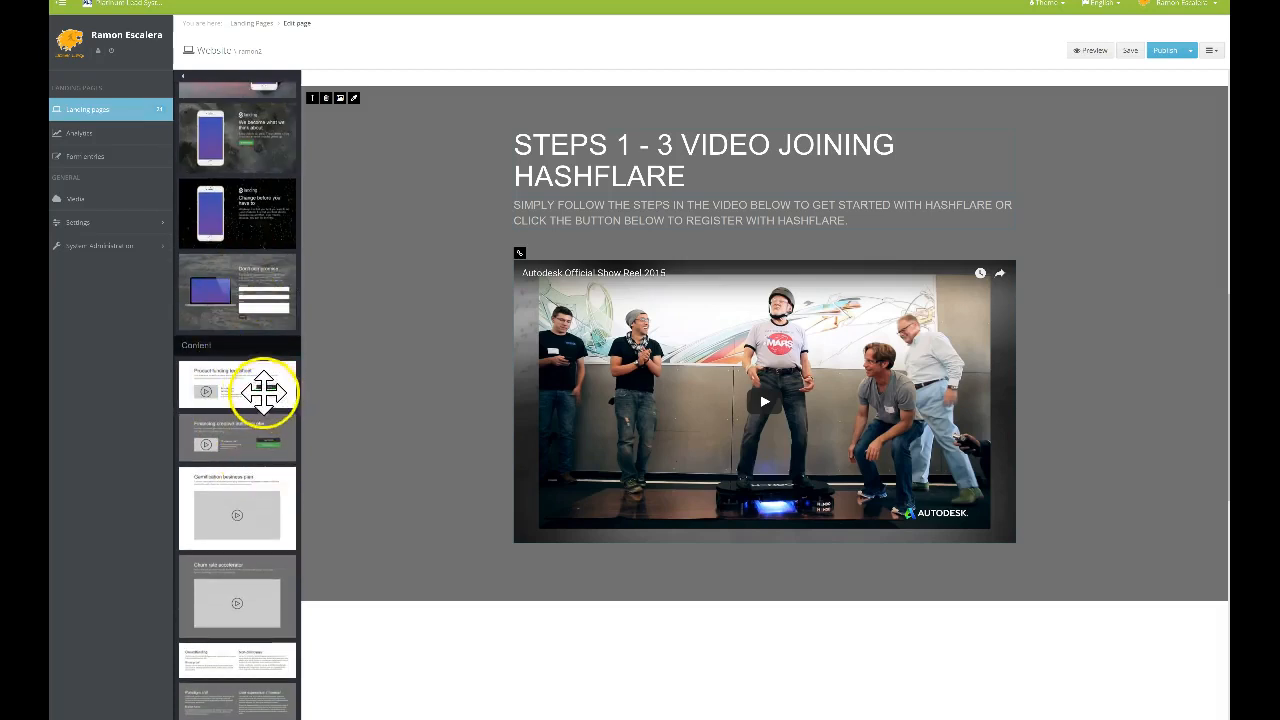
pyautogui.scroll(6, 246, 390)
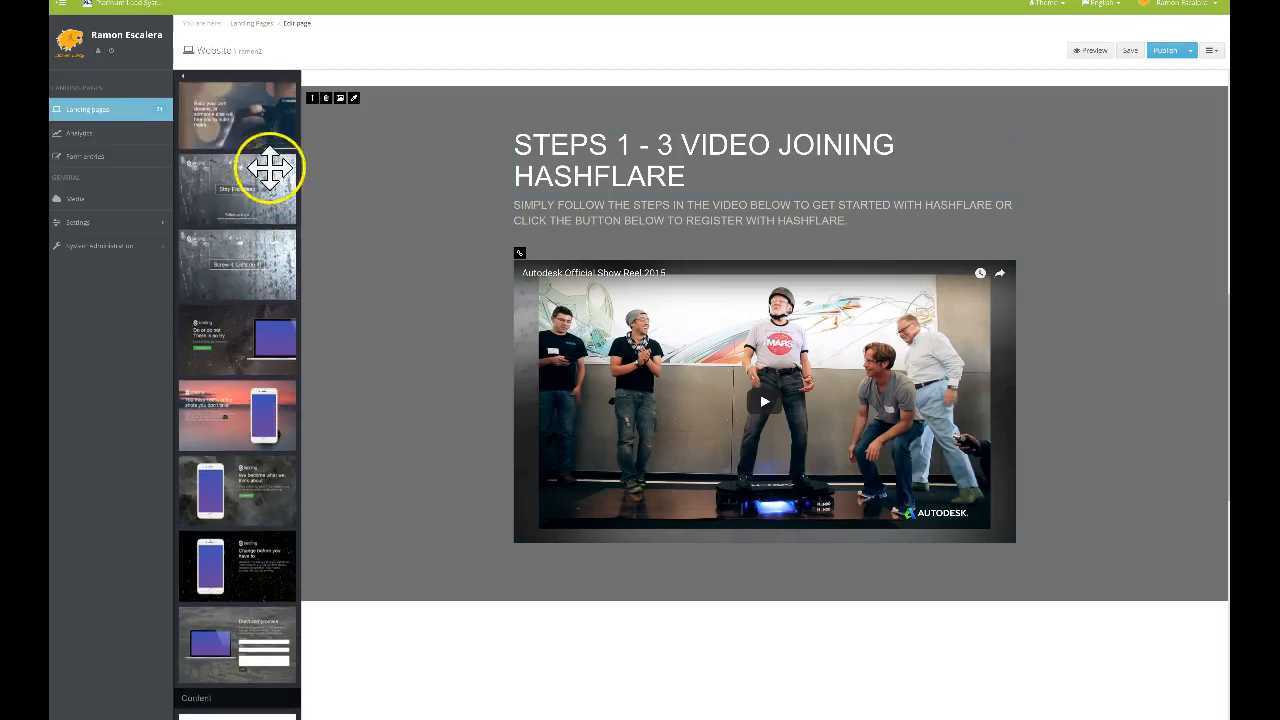
pyautogui.scroll(8, 250, 268)
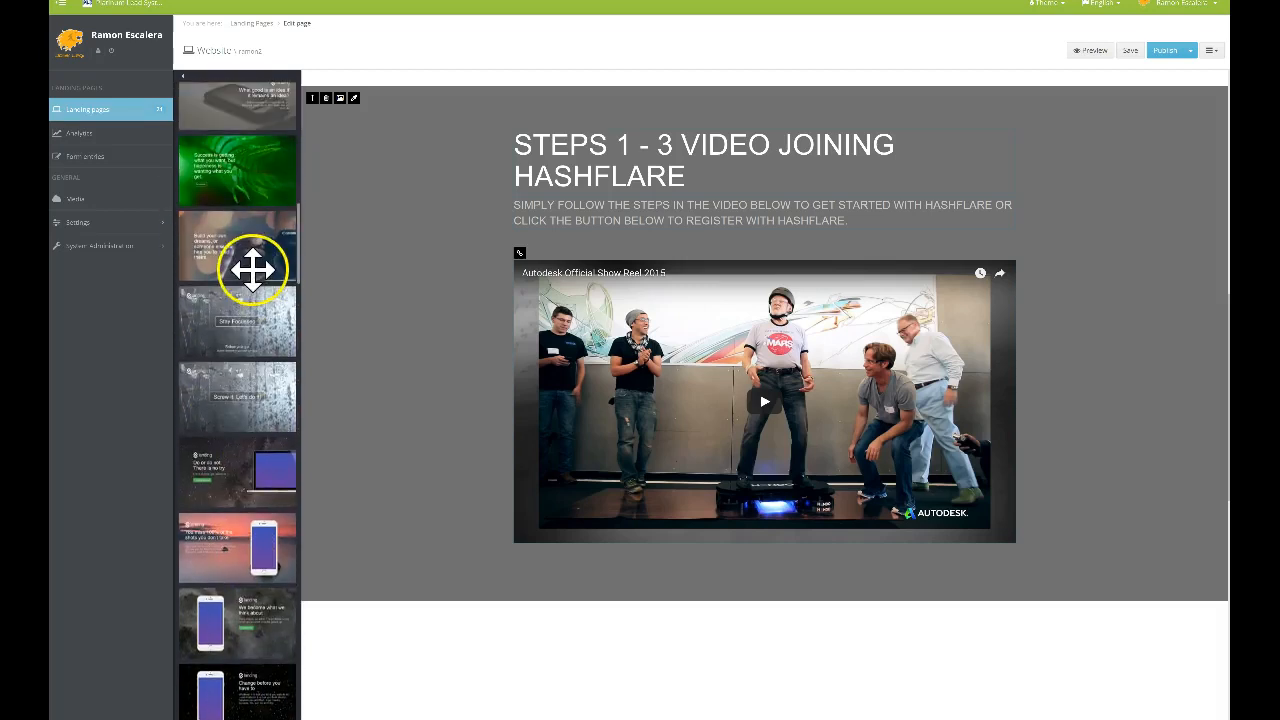
pyautogui.scroll(8, 255, 268)
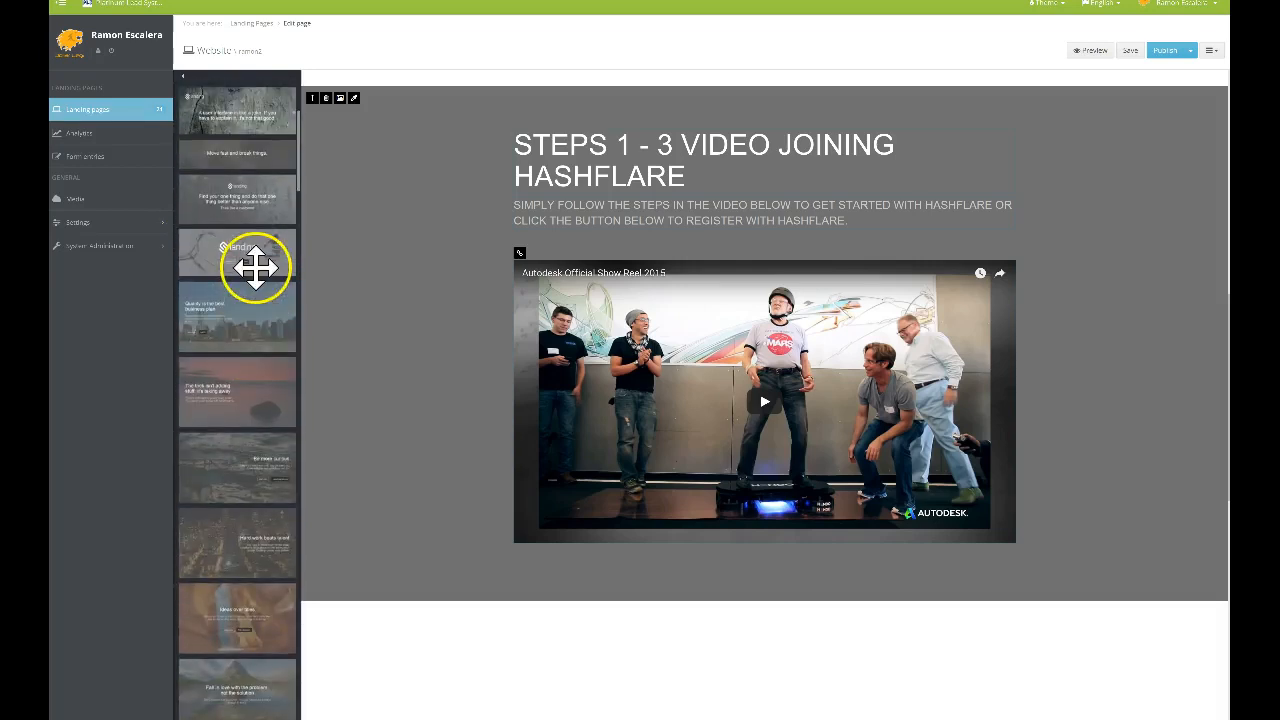
pyautogui.scroll(4, 270, 250)
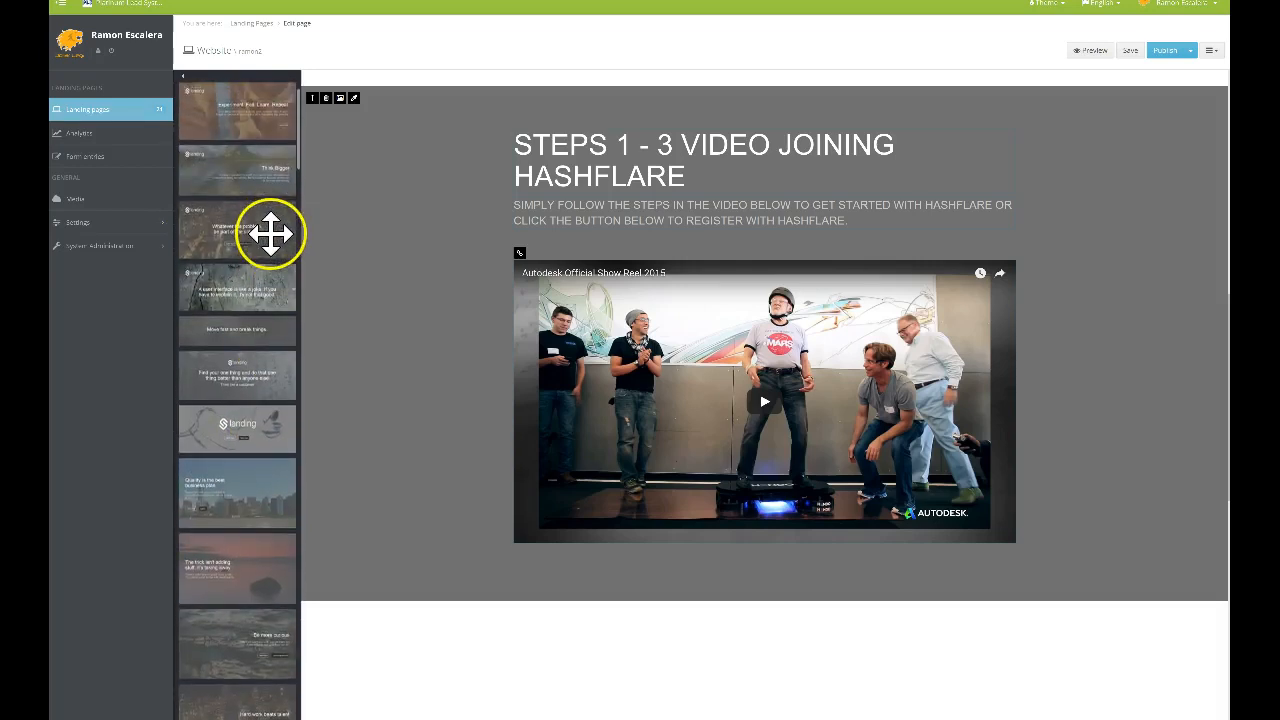
pyautogui.scroll(-2, 266, 320)
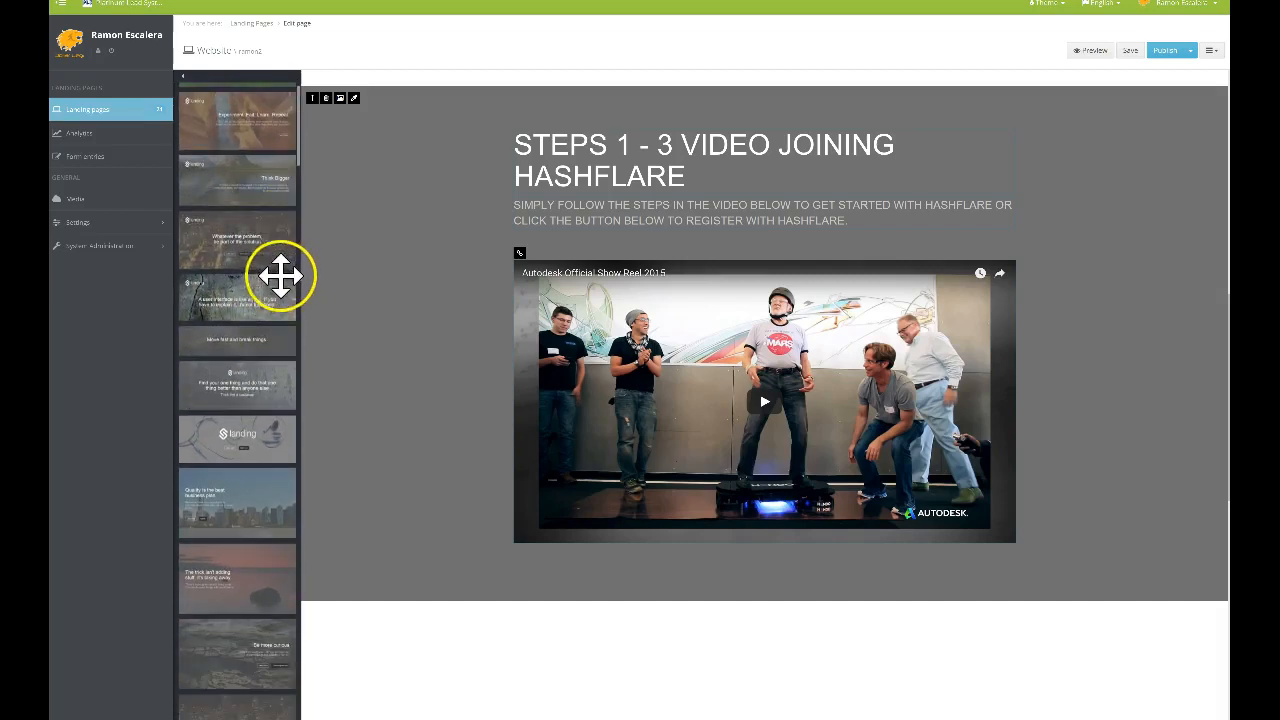
pyautogui.moveTo(255, 310); pyautogui.dragTo(763, 591)
# Replace the new block's text with 'CLICK HERE TO REGISTER TODAY' and select it for linking
pyautogui.scroll(-3, 763, 580)
pyautogui.scroll(1, 703, 477)
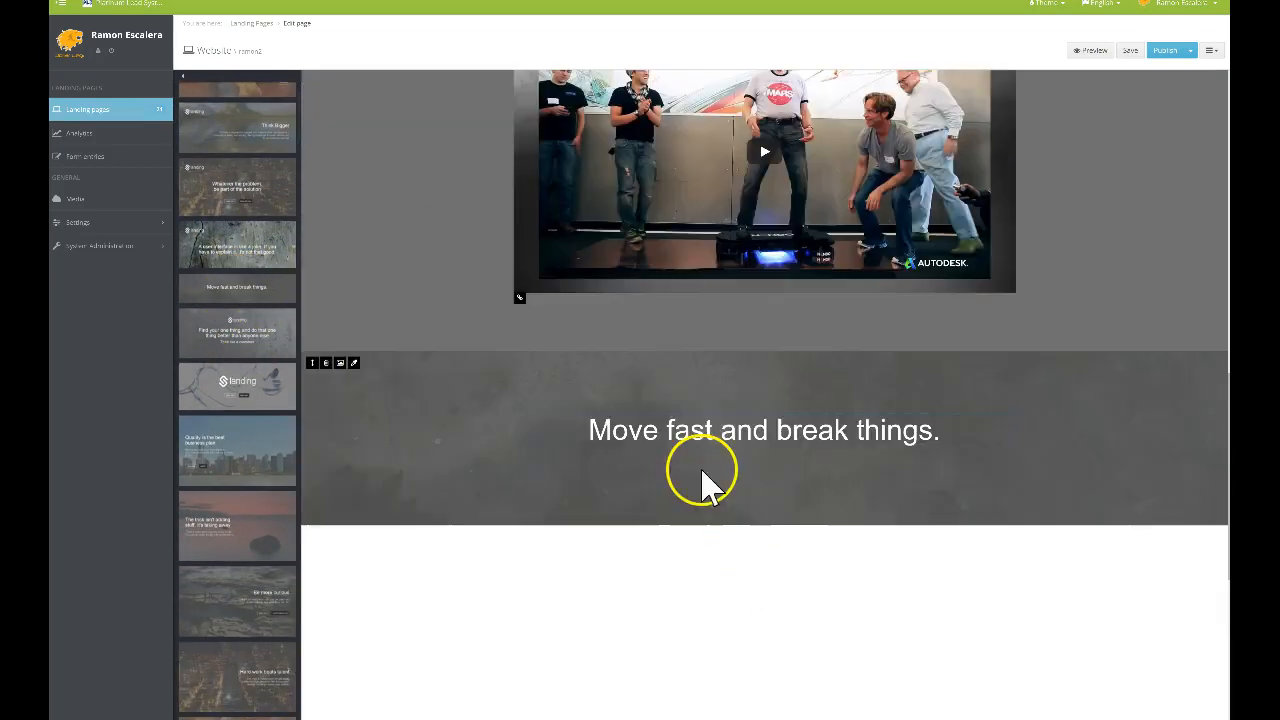
pyautogui.moveTo(586, 482); pyautogui.dragTo(930, 507)
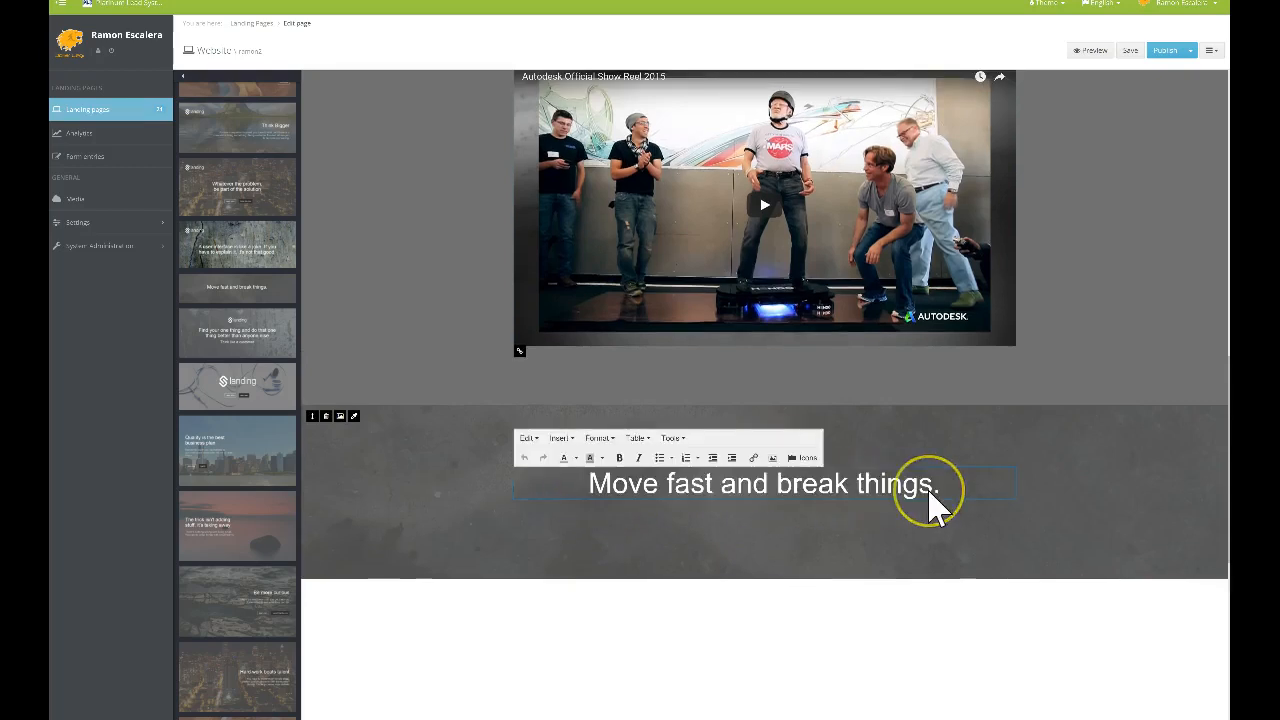
pyautogui.tripleClick(948, 490)
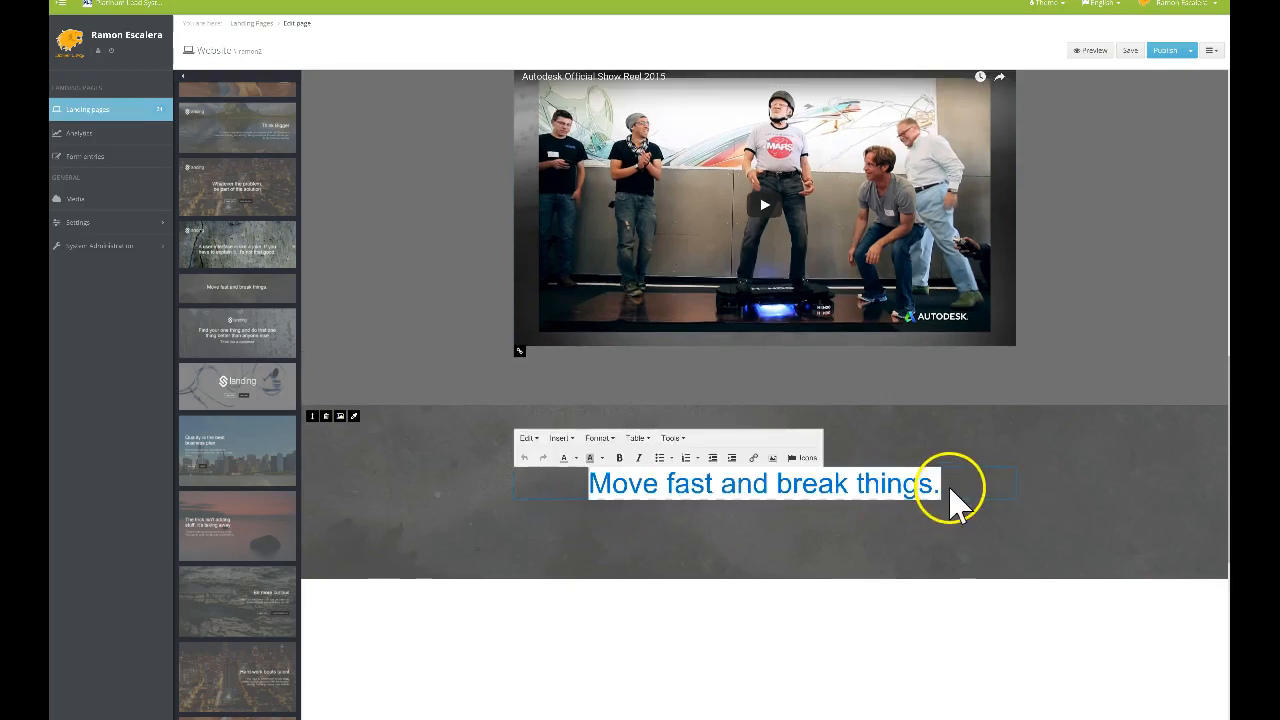
pyautogui.write('click')
pyautogui.press('BackSpace')
pyautogui.press('BackSpace')
pyautogui.press('BackSpace')
pyautogui.press('BackSpace')
pyautogui.press('BackSpace')
pyautogui.write('CLICK')
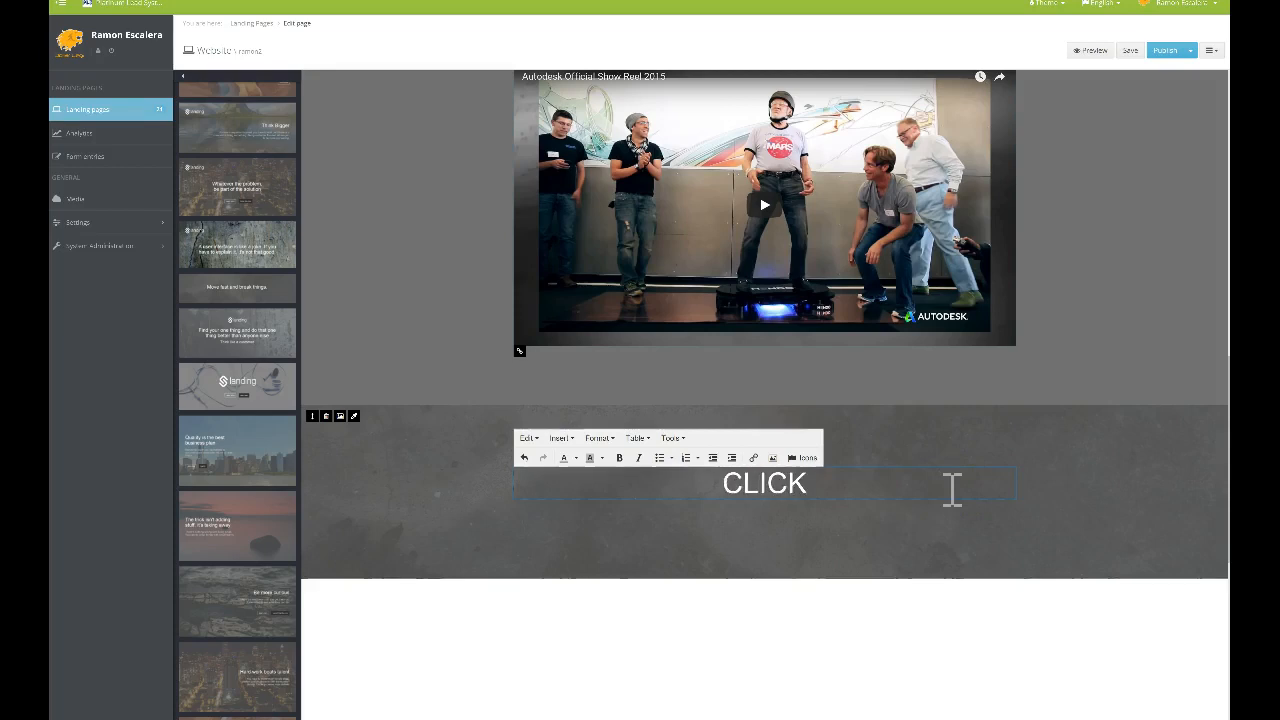
pyautogui.write(' HERE TO R')
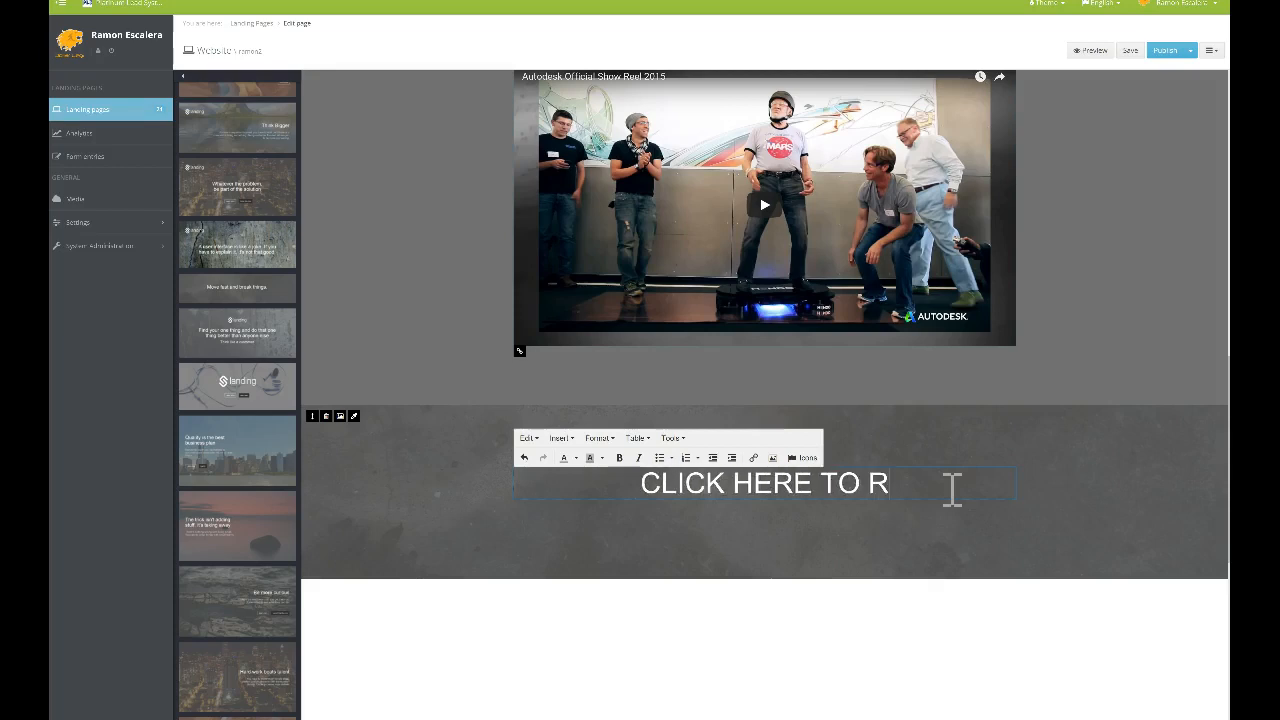
pyautogui.write('EGISTER TODAY')
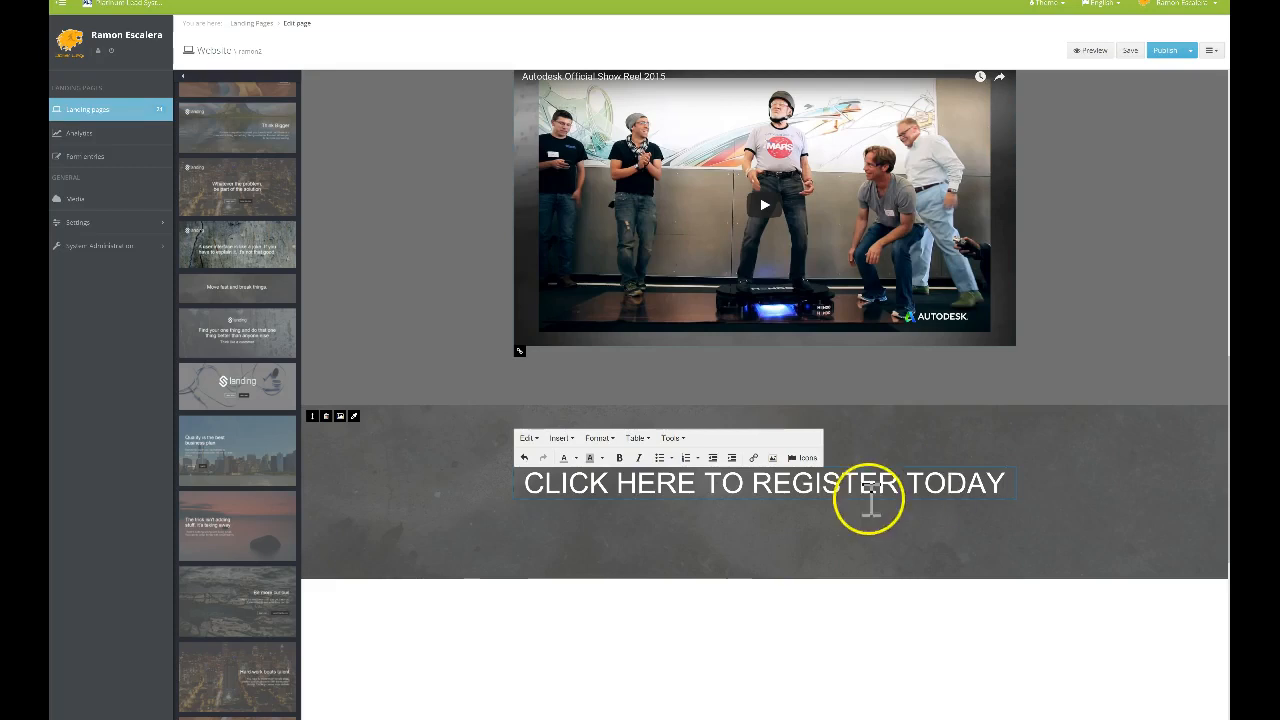
pyautogui.moveTo(1006, 486); pyautogui.dragTo(560, 503)
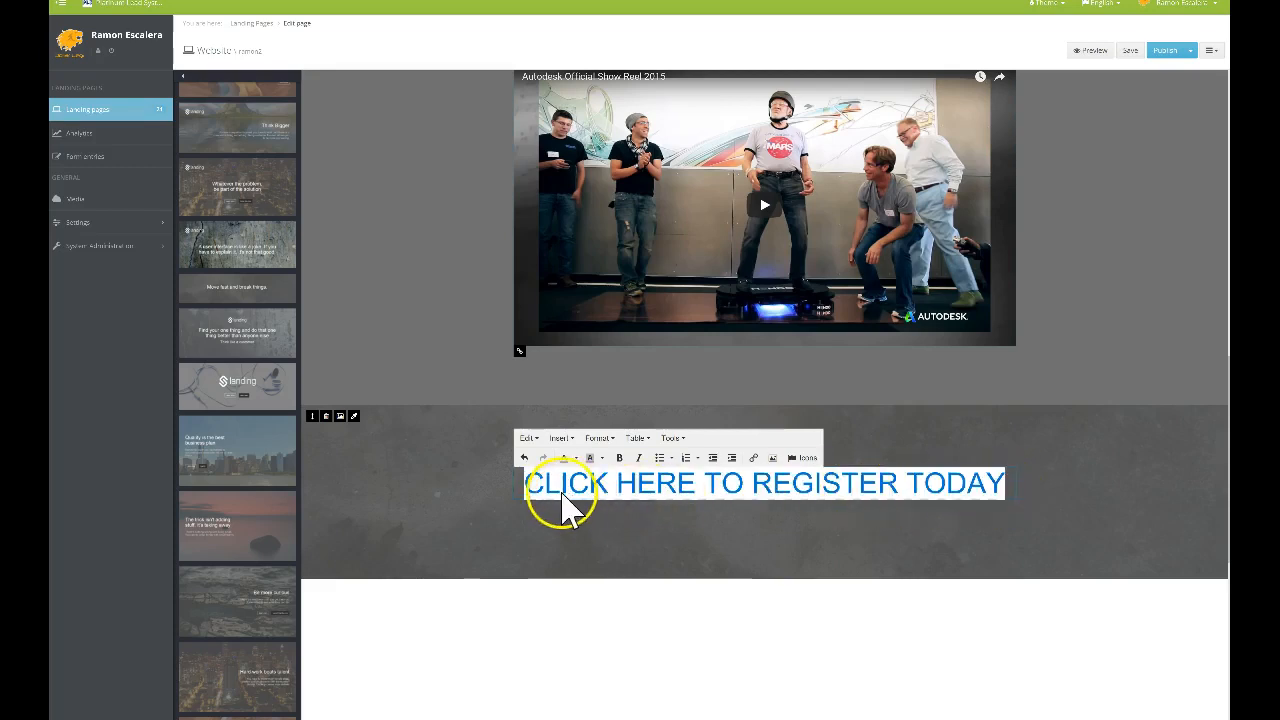
pyautogui.click(754, 458)
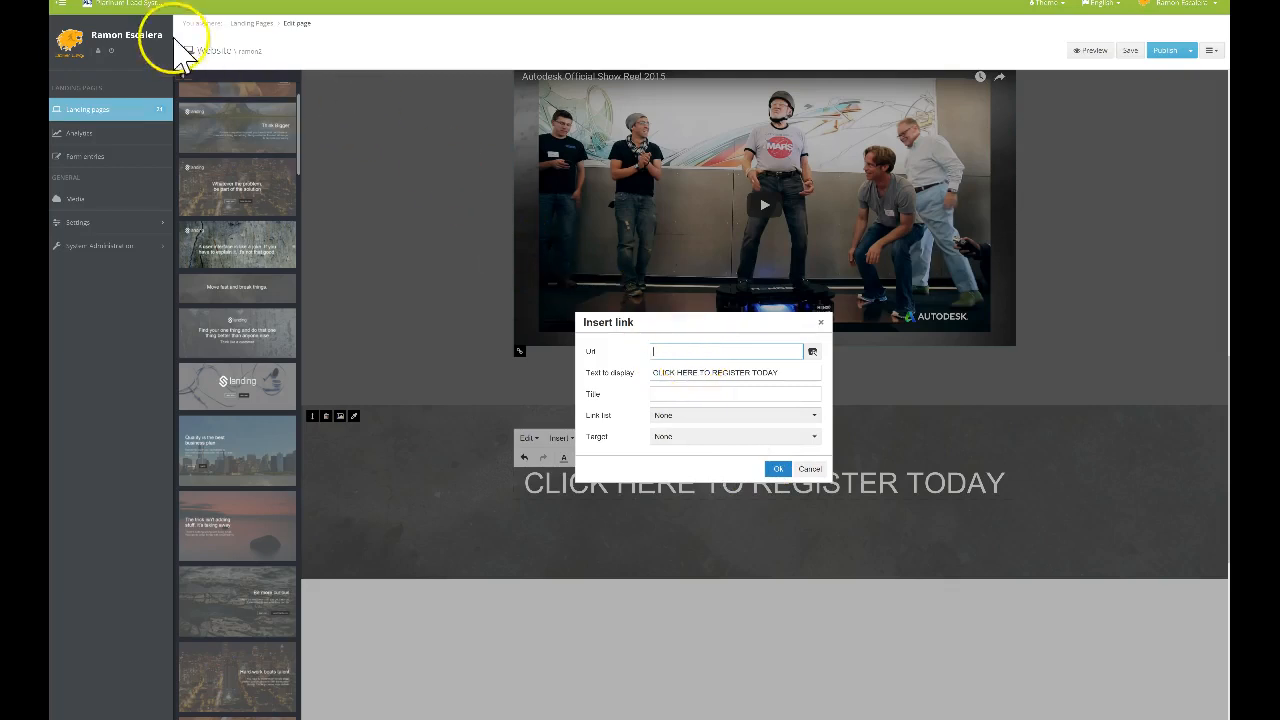
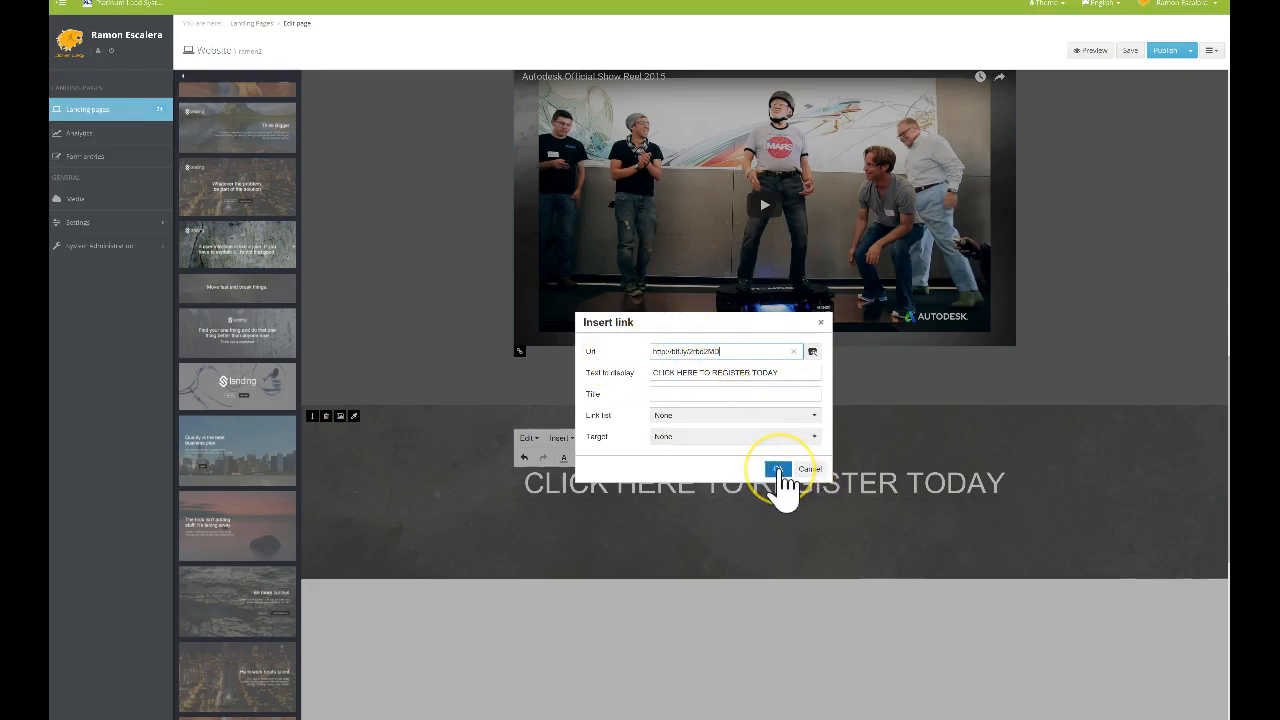
# Paste the bit.ly registration URL as the banner text's link and confirm it
pyautogui.click(778, 469)
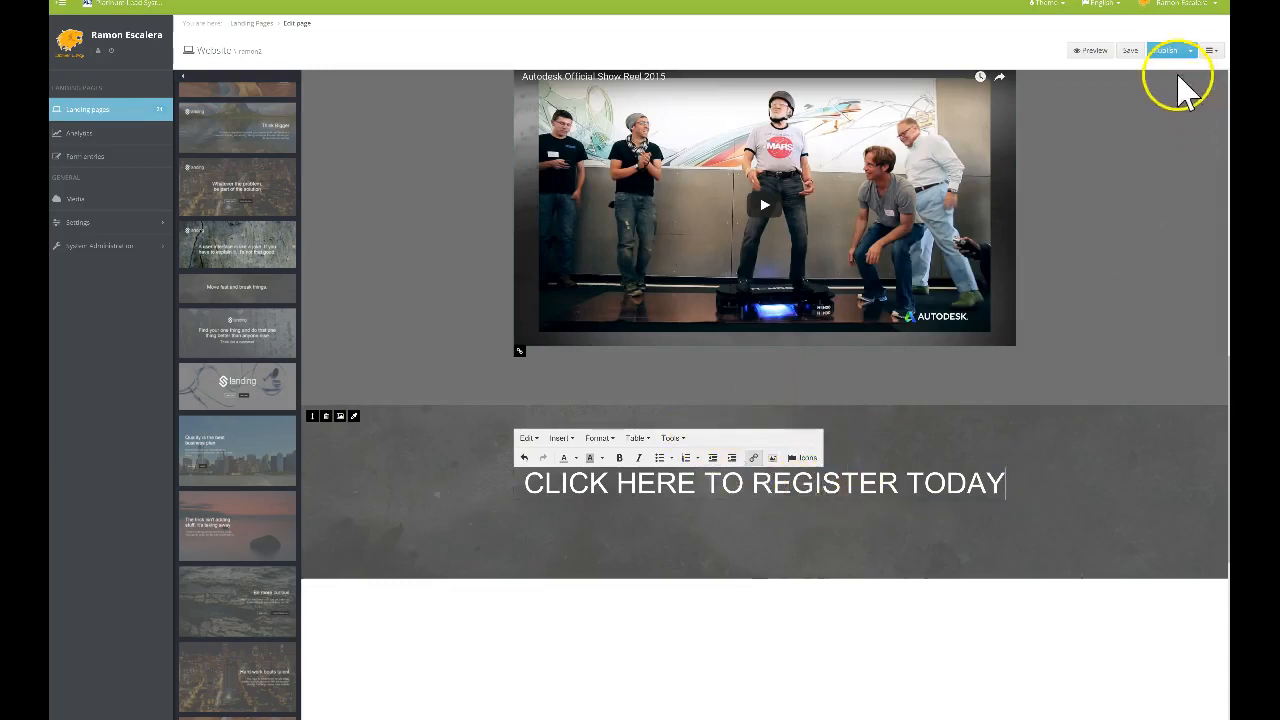
# Save and publish, then scroll to review the header, facility images, video and register banner
pyautogui.click(1131, 52)
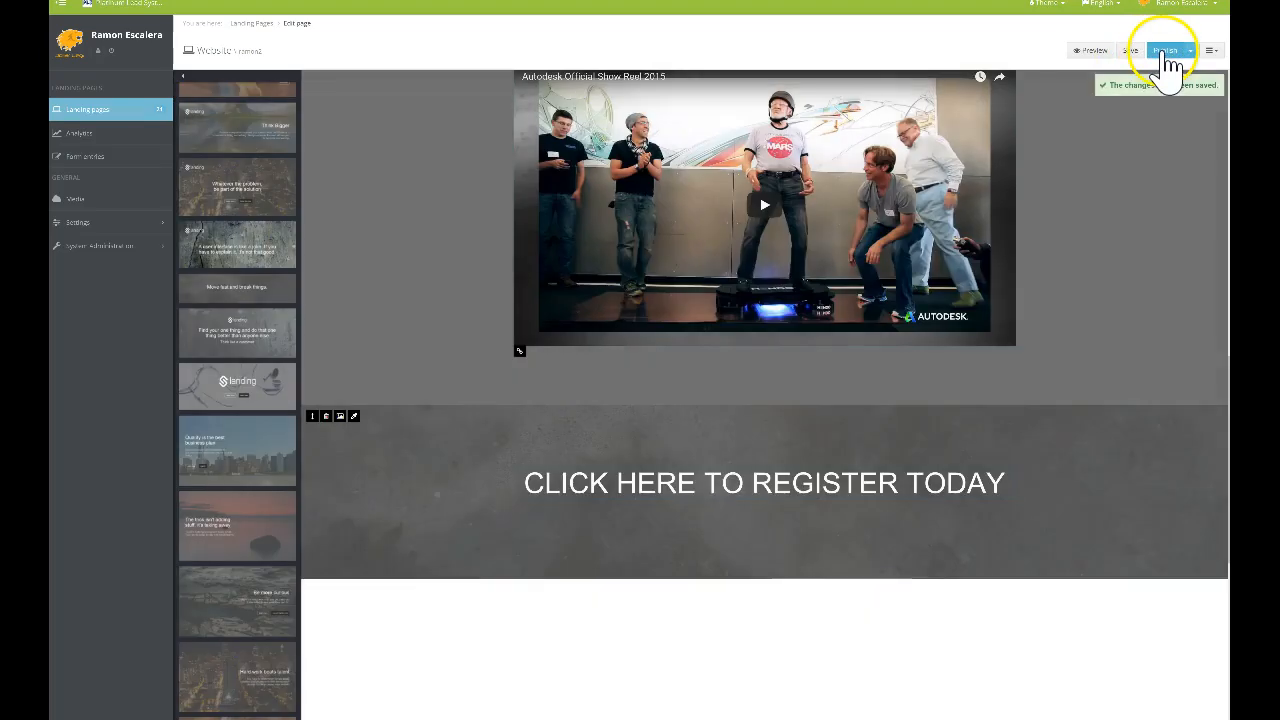
pyautogui.click(1165, 52)
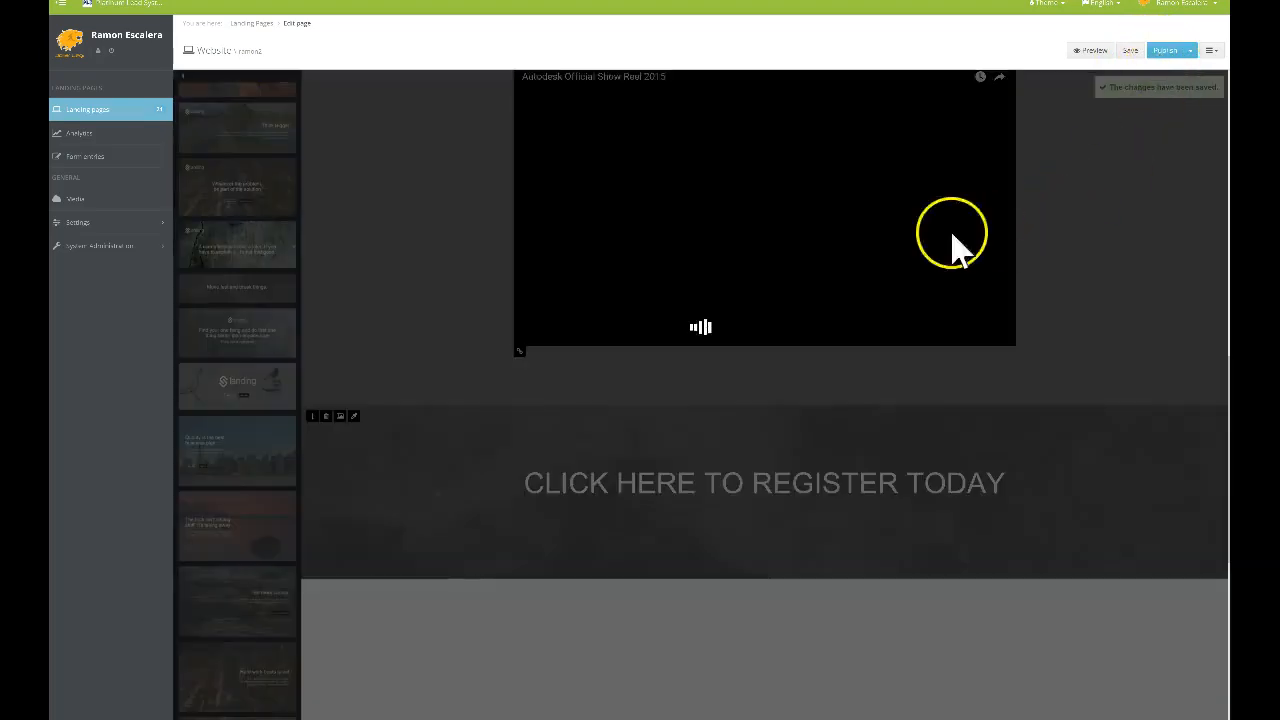
pyautogui.scroll(10, 872, 340)
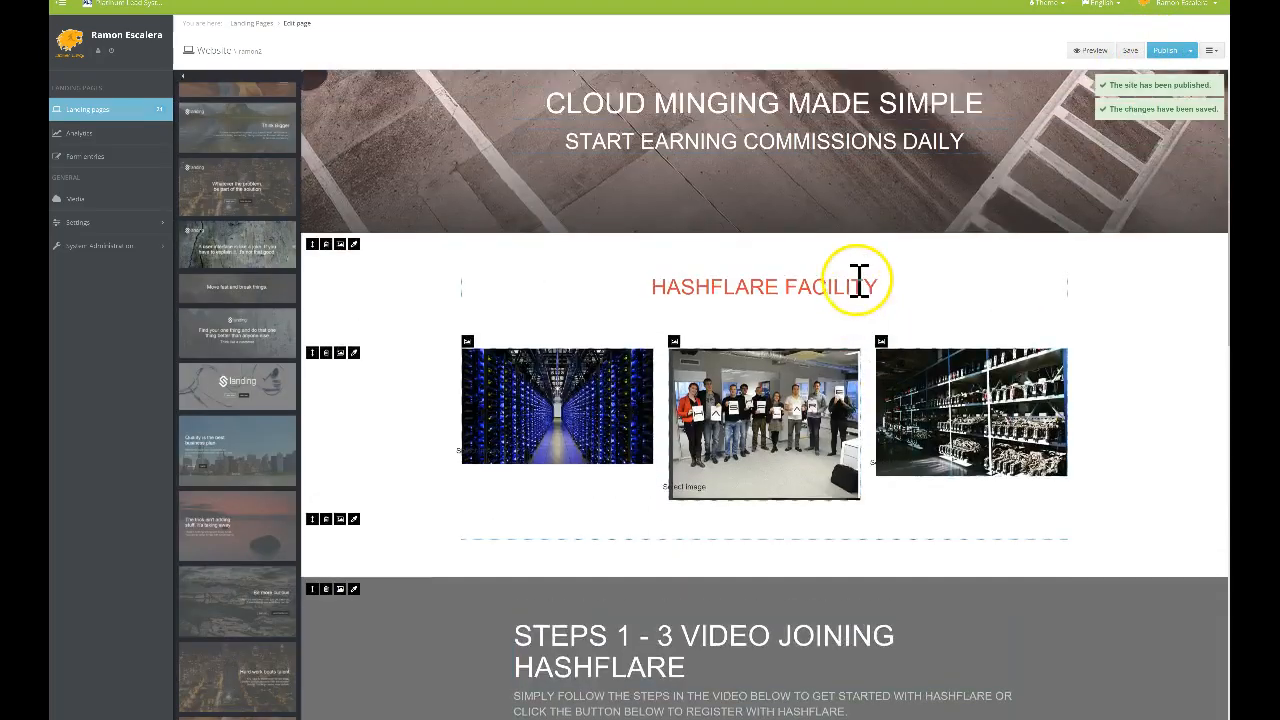
pyautogui.scroll(-5, 857, 280)
pyautogui.scroll(4, 857, 277)
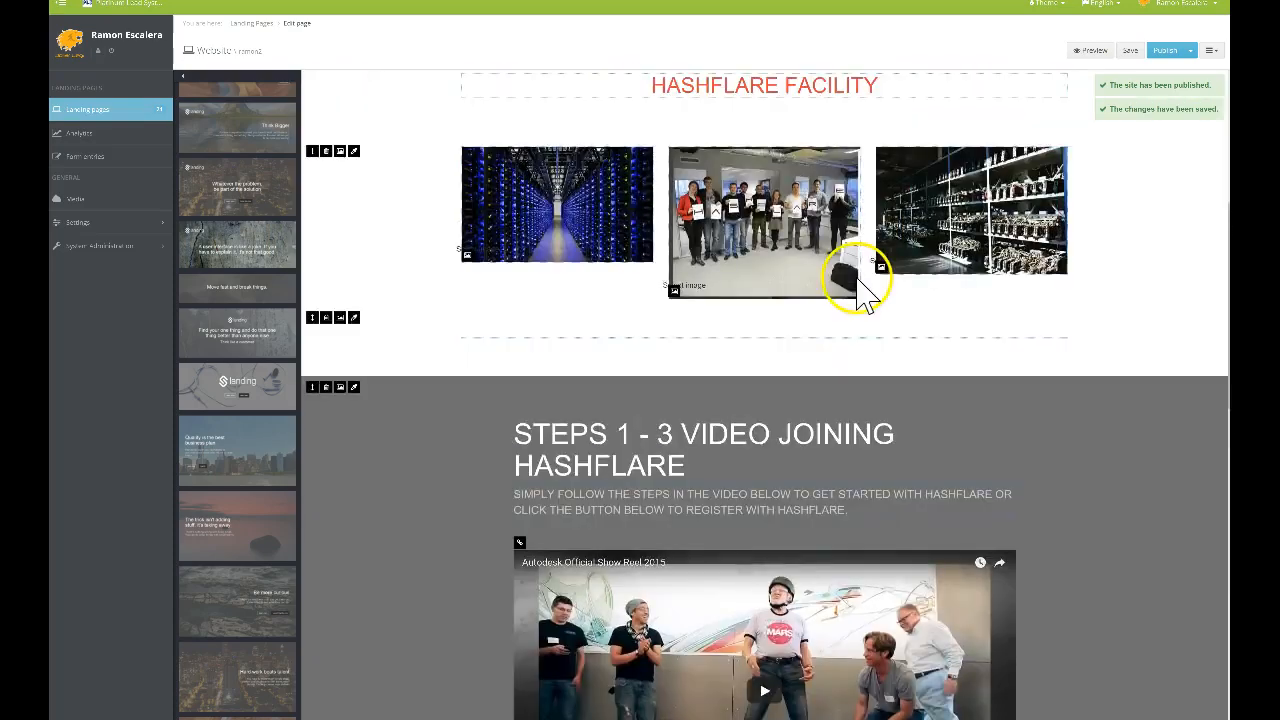
pyautogui.scroll(-1, 775, 382)
pyautogui.scroll(-3, 780, 375)
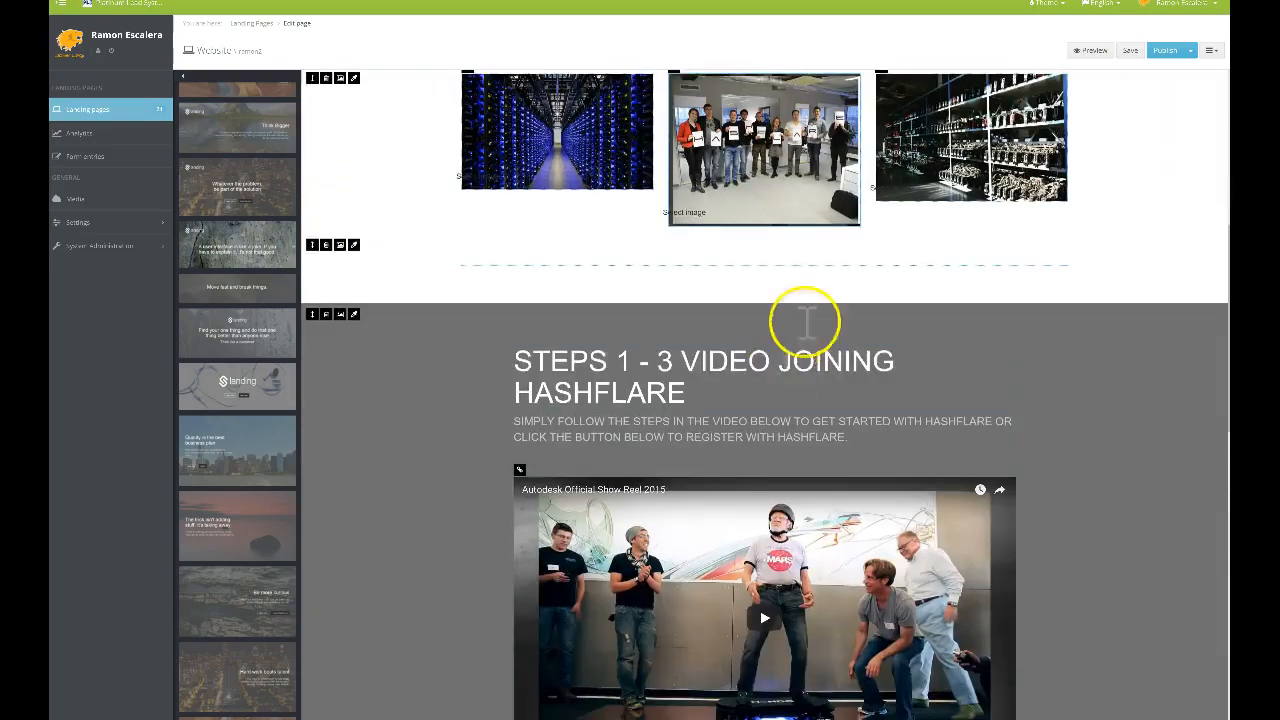
pyautogui.scroll(-3, 858, 265)
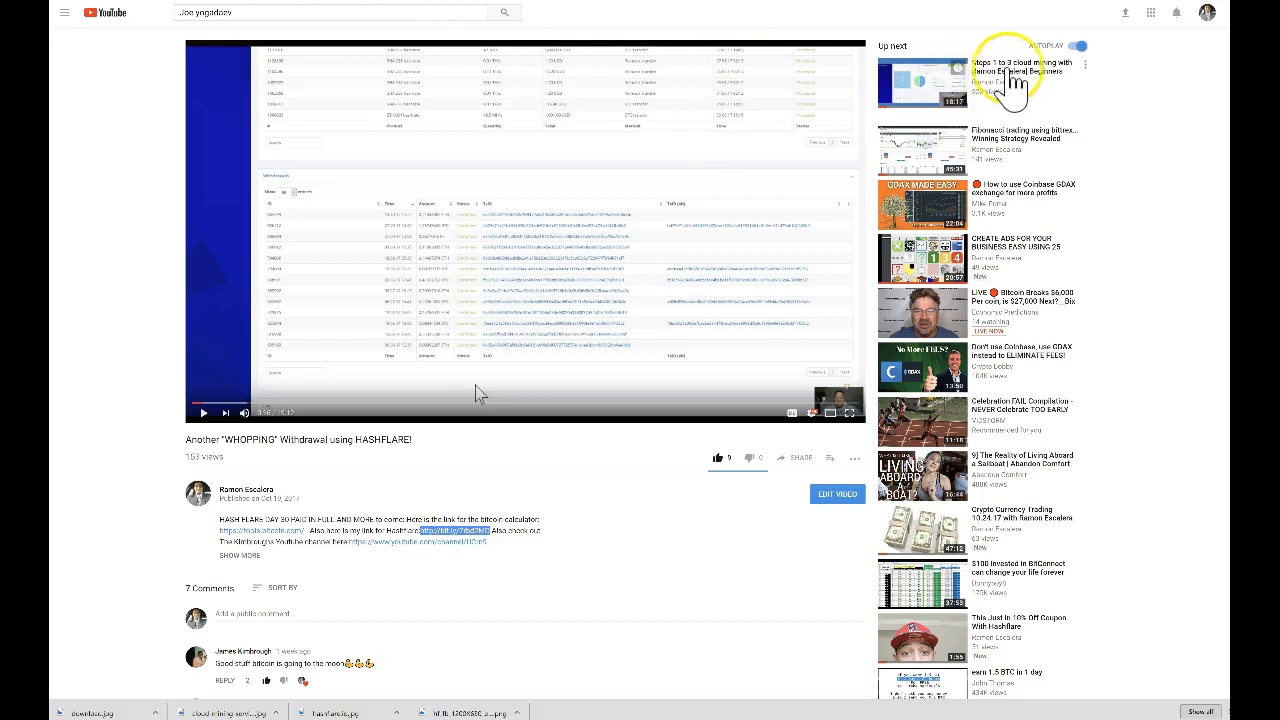
# Open the Steps 1 to 3 cloud mining video and bring up its Share > Embed code
pyautogui.click(923, 86)
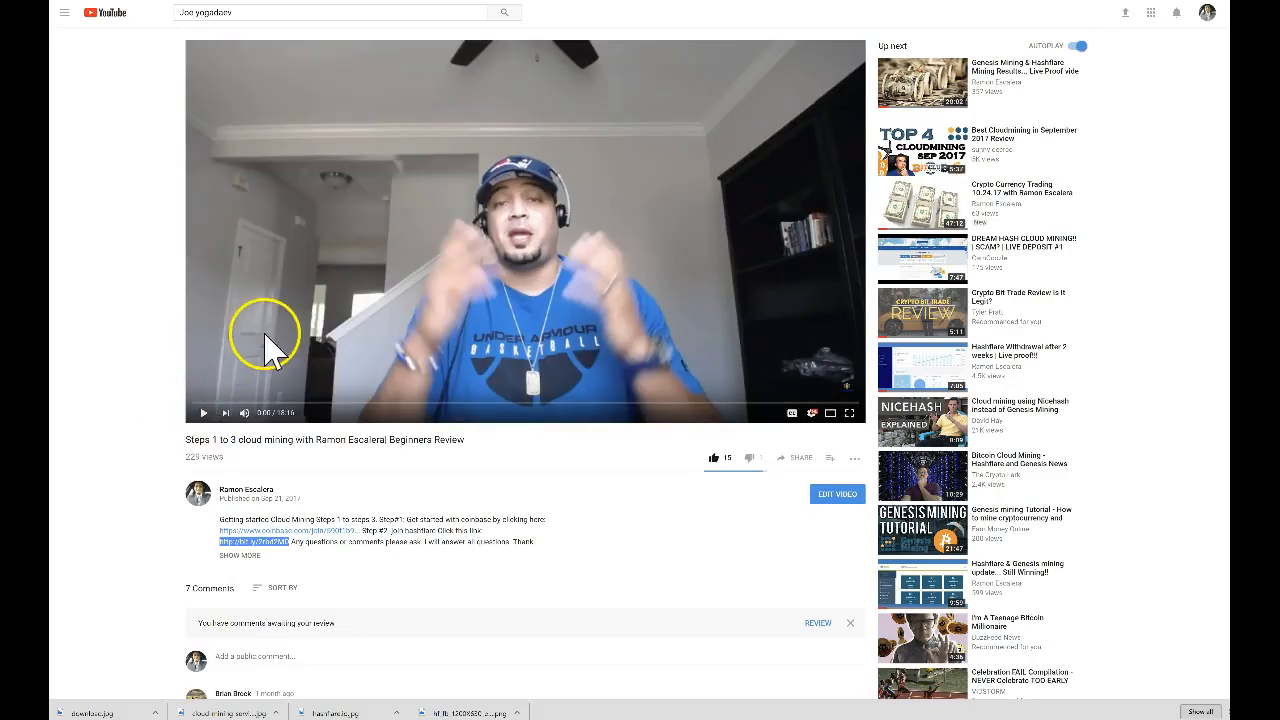
pyautogui.click(190, 404)
pyautogui.scroll(-1, 386, 371)
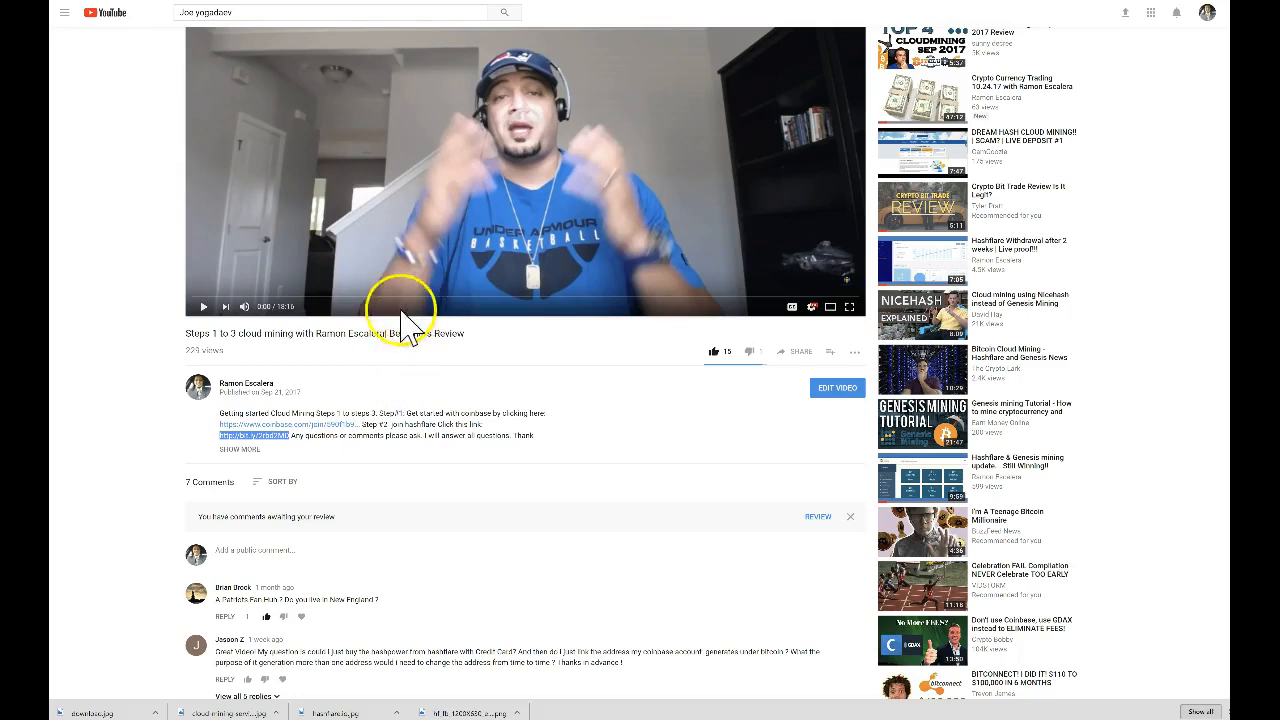
pyautogui.click(797, 358)
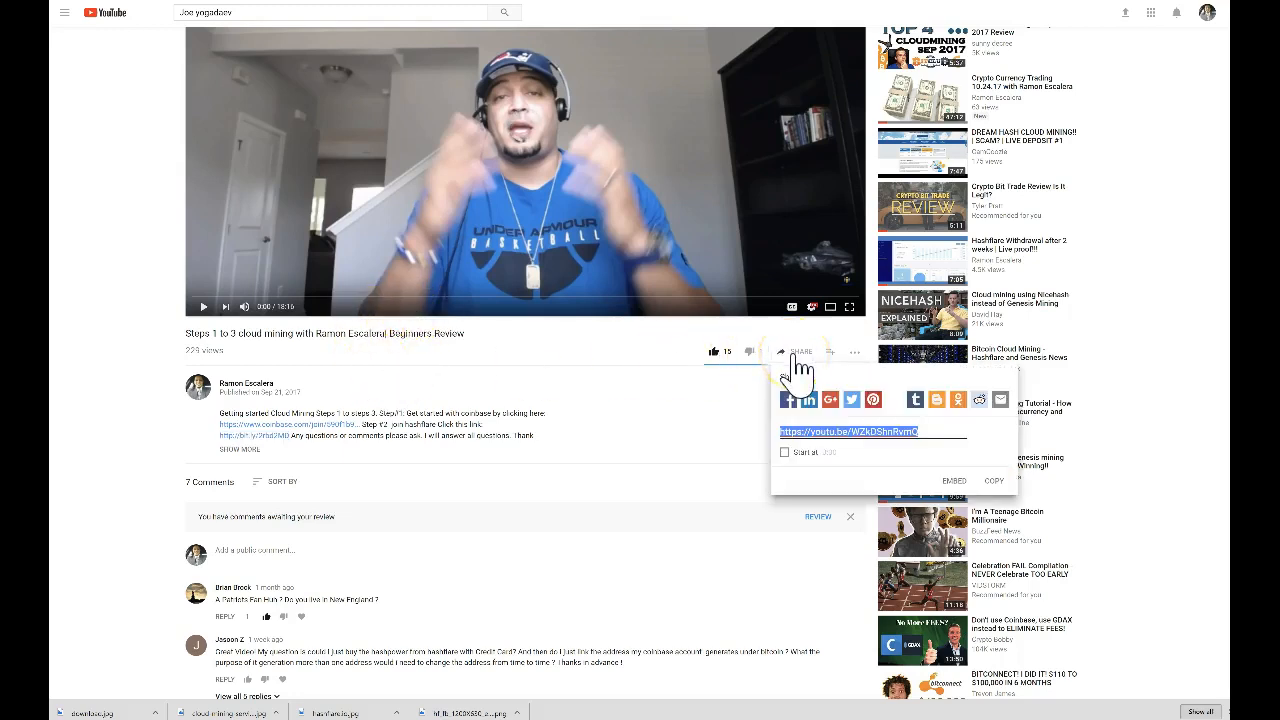
pyautogui.click(958, 490)
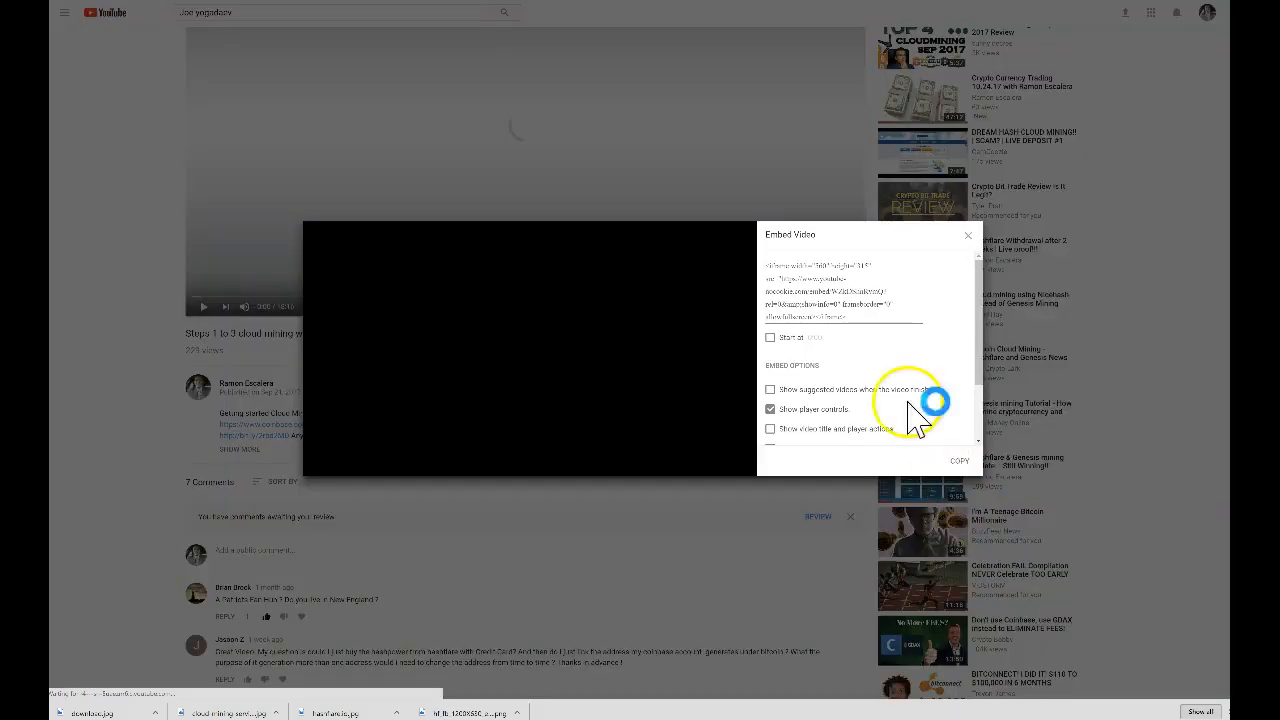
pyautogui.scroll(-1, 829, 373)
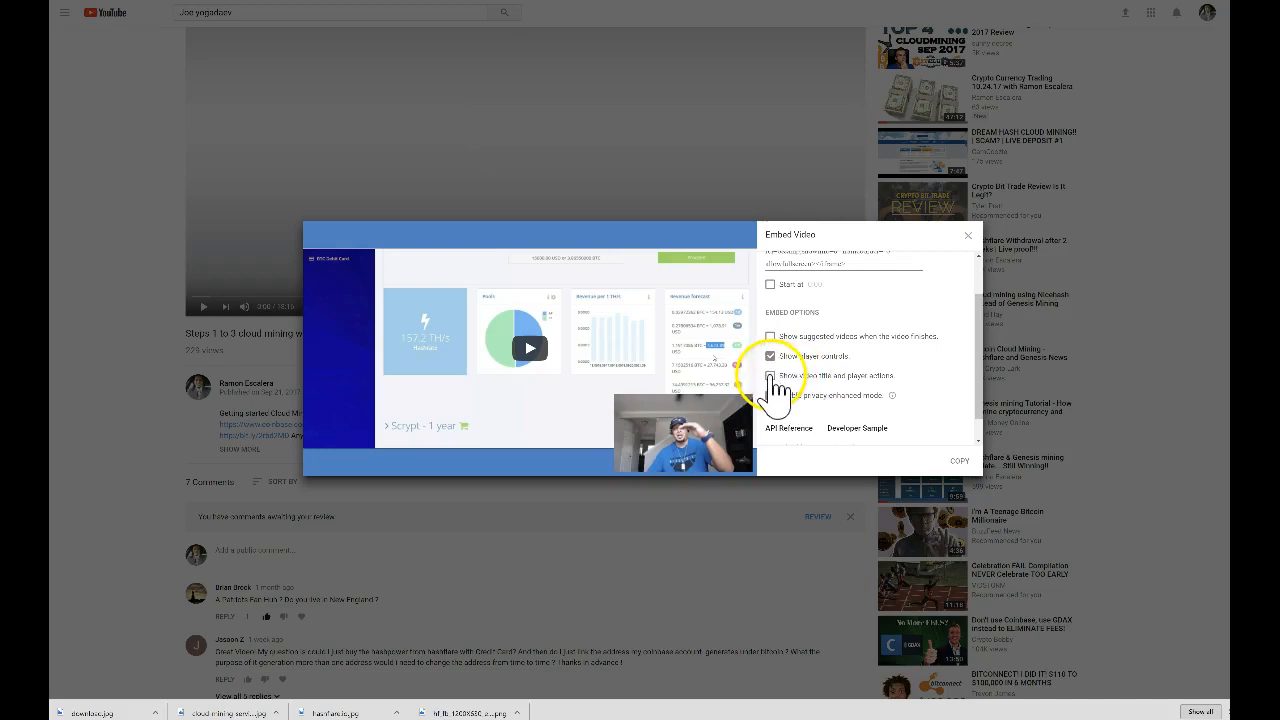
# Enable Show video title and privacy-enhanced mode, then copy the embed code
pyautogui.click(770, 376)
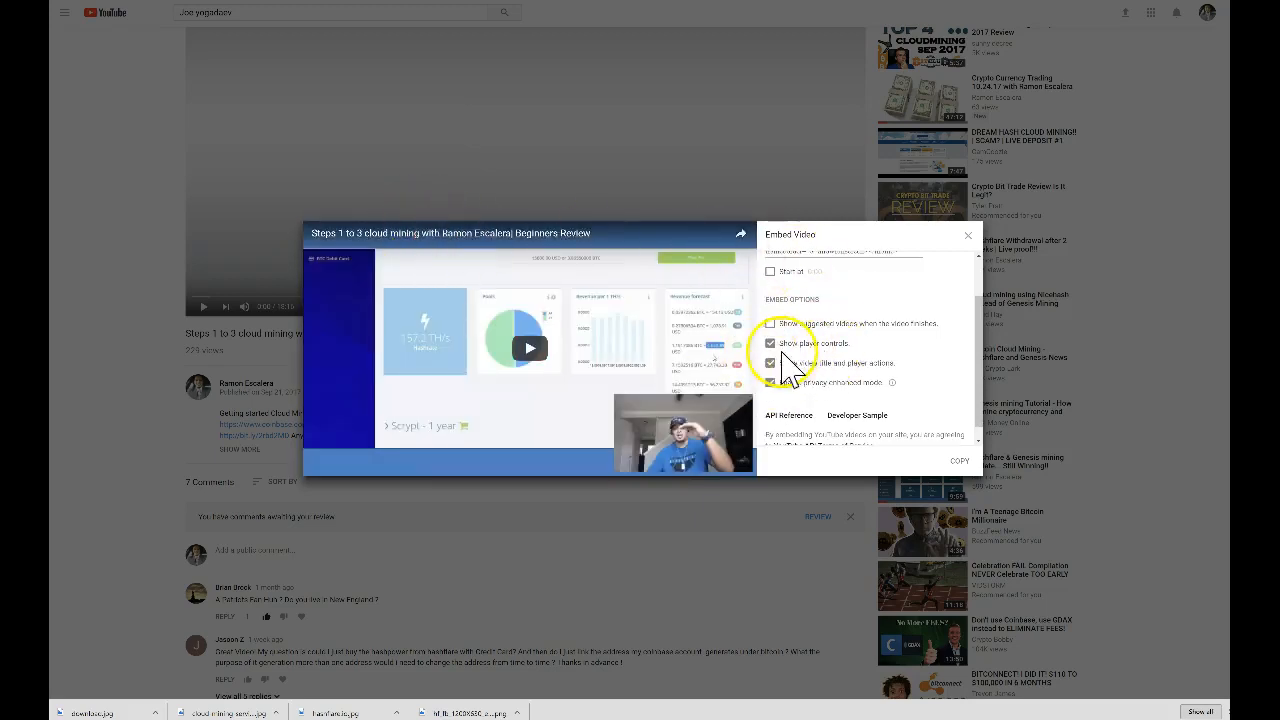
pyautogui.click(771, 384)
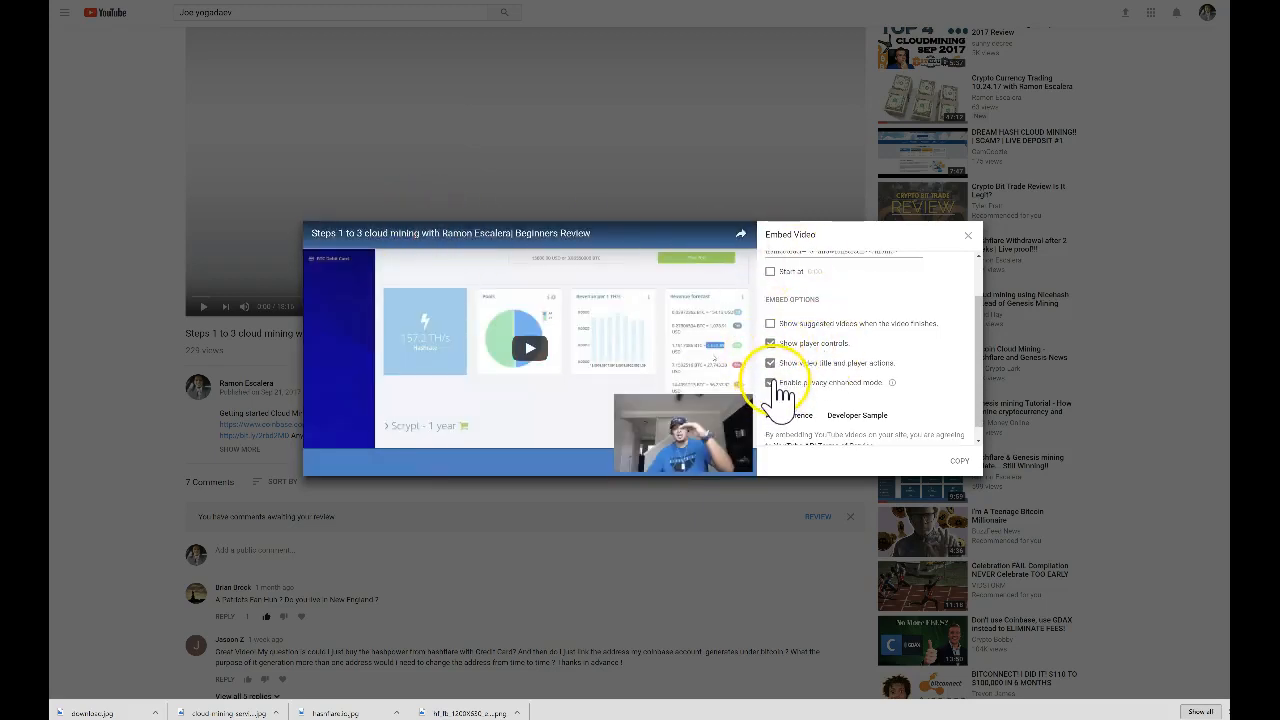
pyautogui.scroll(3, 832, 403)
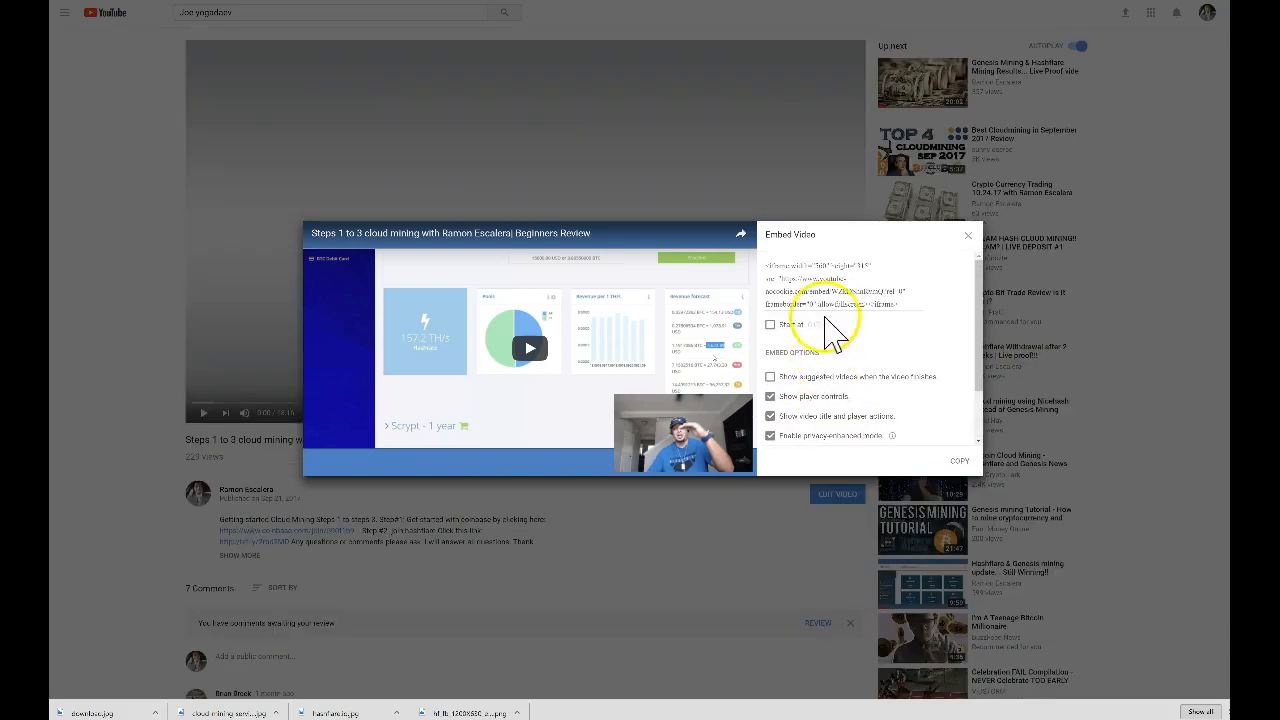
pyautogui.click(832, 292)
pyautogui.rightClick(829, 296)
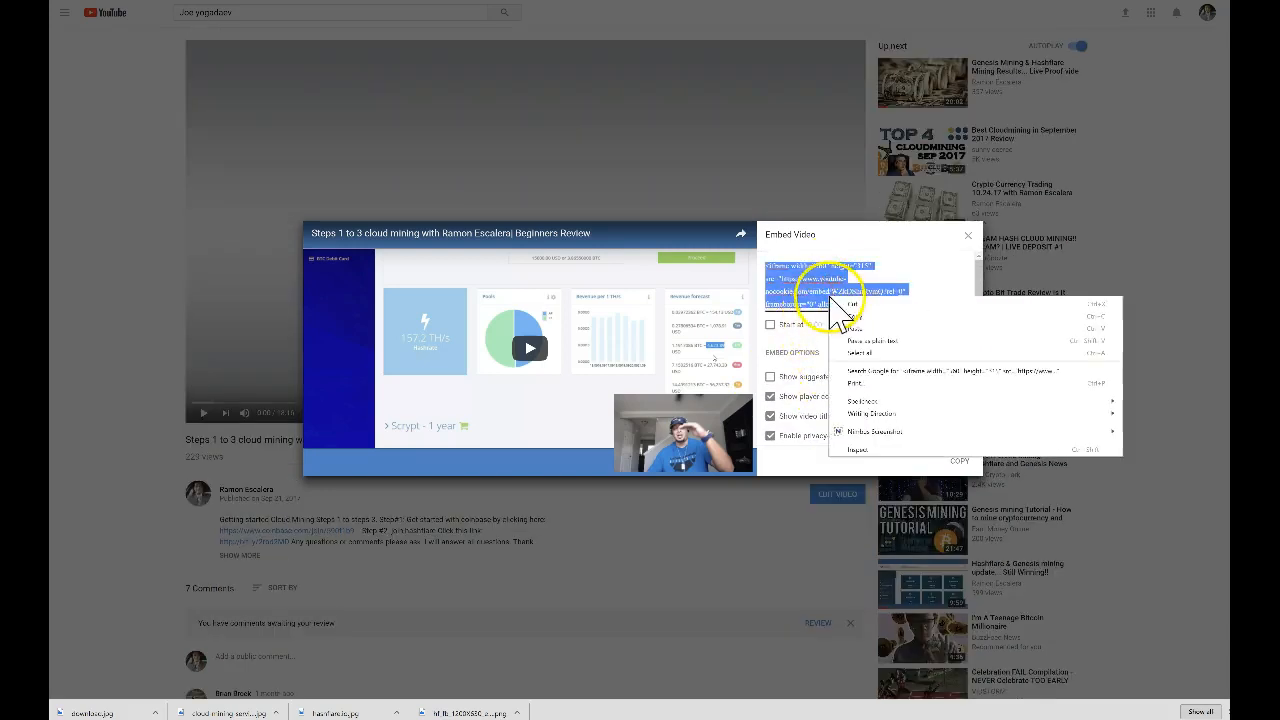
pyautogui.click(854, 317)
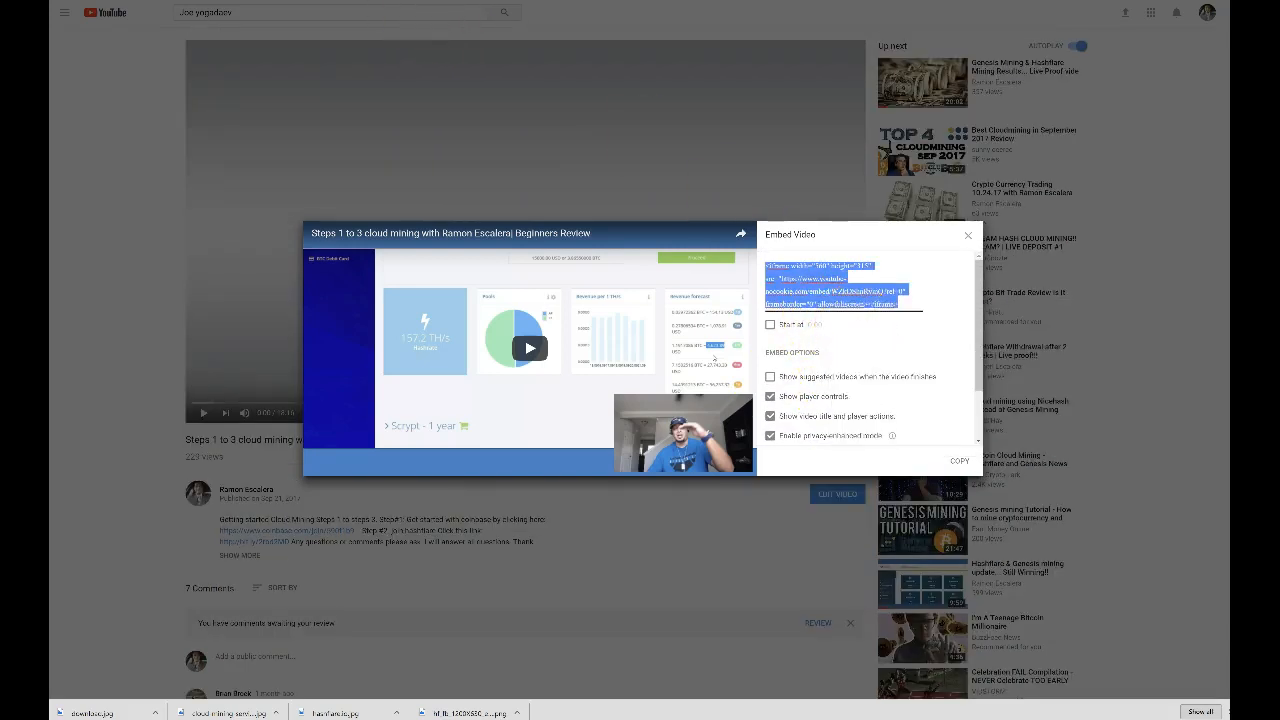
pyautogui.click(344, 8)
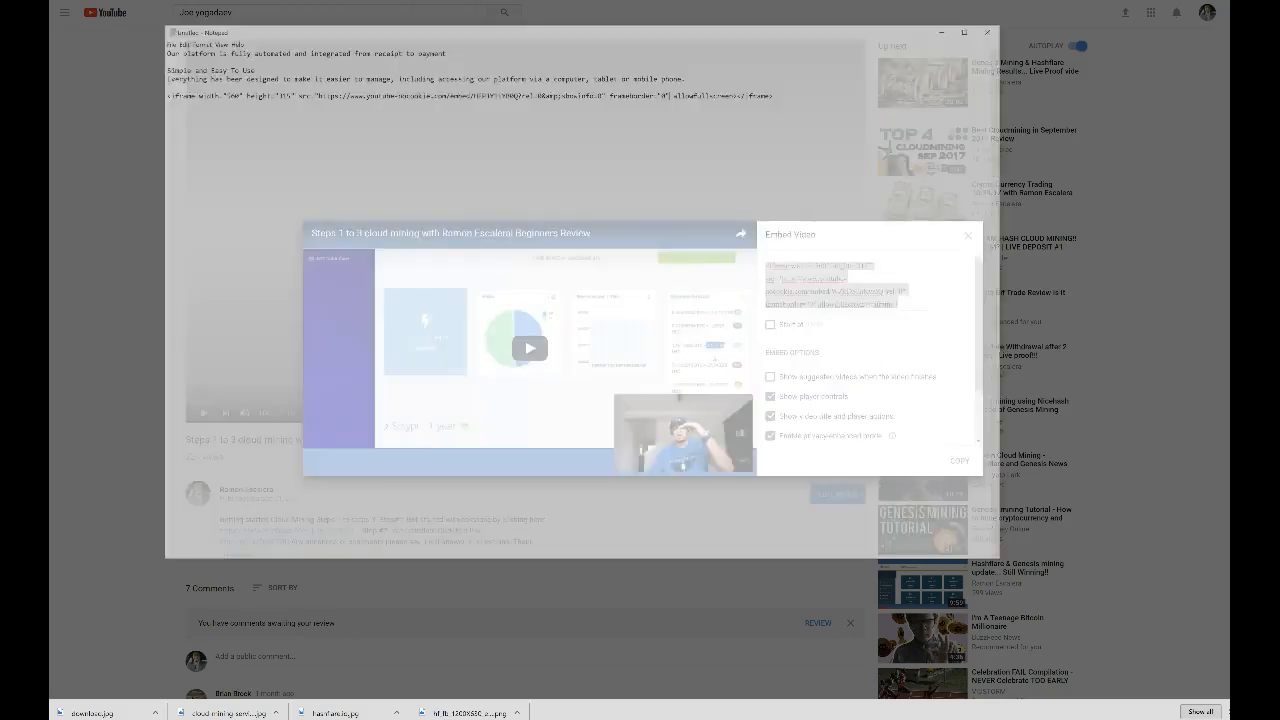
# Paste the embed code as a second iframe line and copy its youtube-nocookie src URL
pyautogui.click(805, 118)
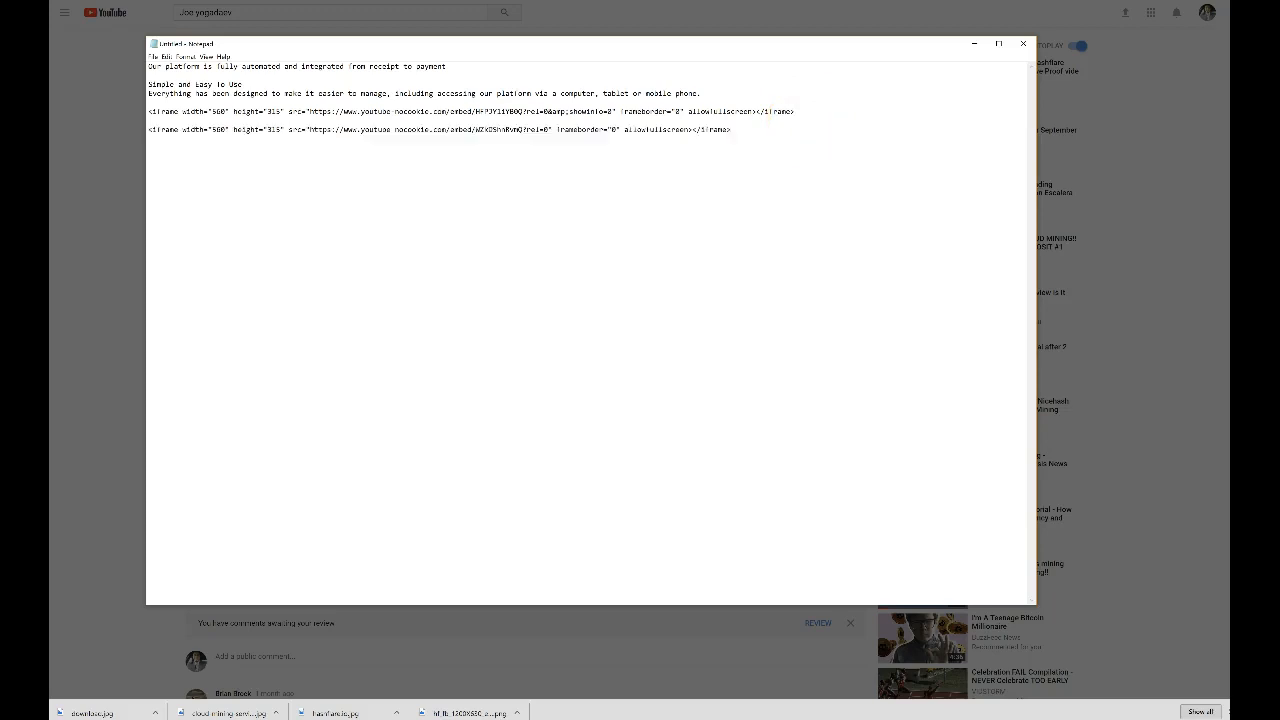
pyautogui.moveTo(310, 129); pyautogui.dragTo(555, 130)
pyautogui.rightClick(538, 130)
pyautogui.click(486, 160)
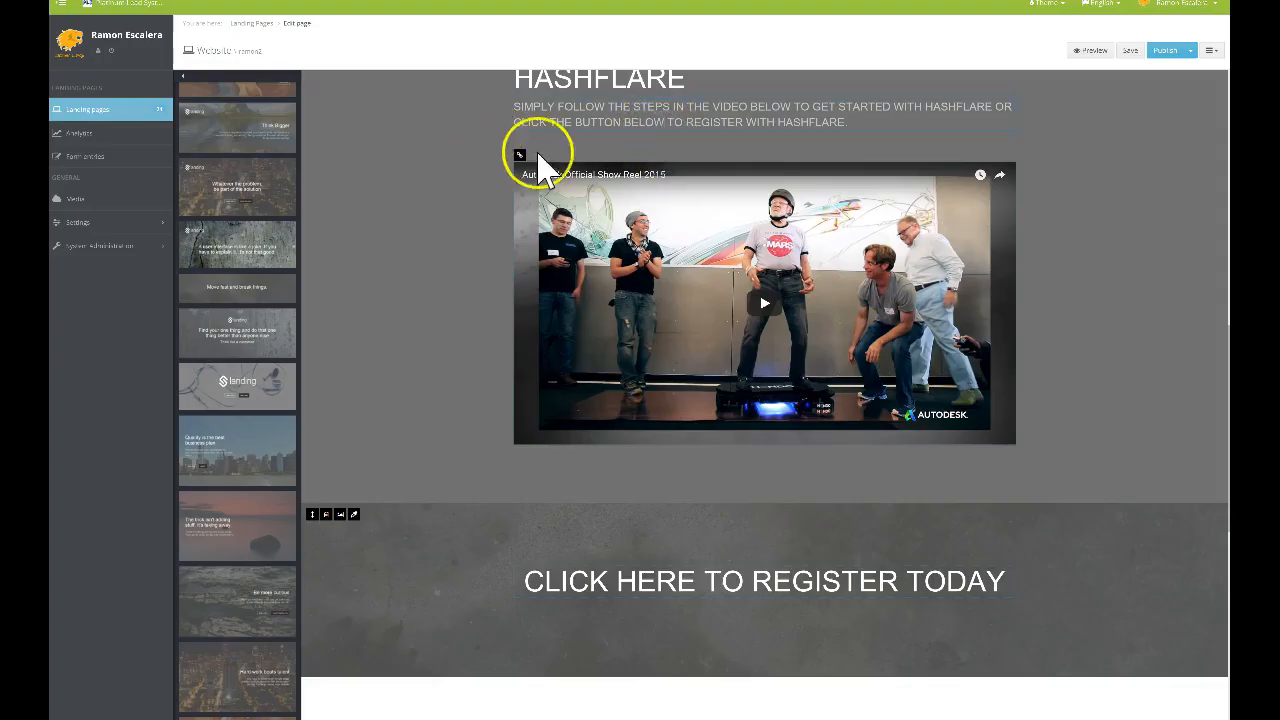
# Swap the steps video frame's URL for the new youtube-nocookie URL, update and save
pyautogui.click(519, 156)
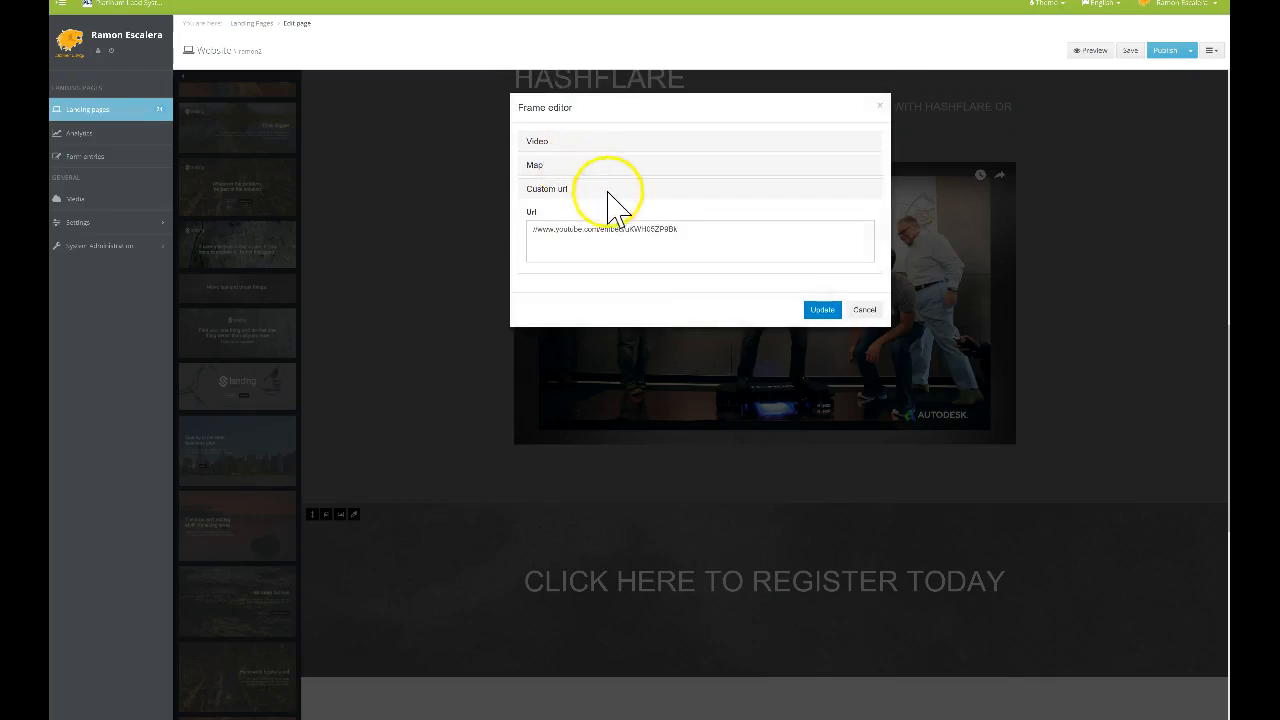
pyautogui.moveTo(724, 245); pyautogui.dragTo(533, 240)
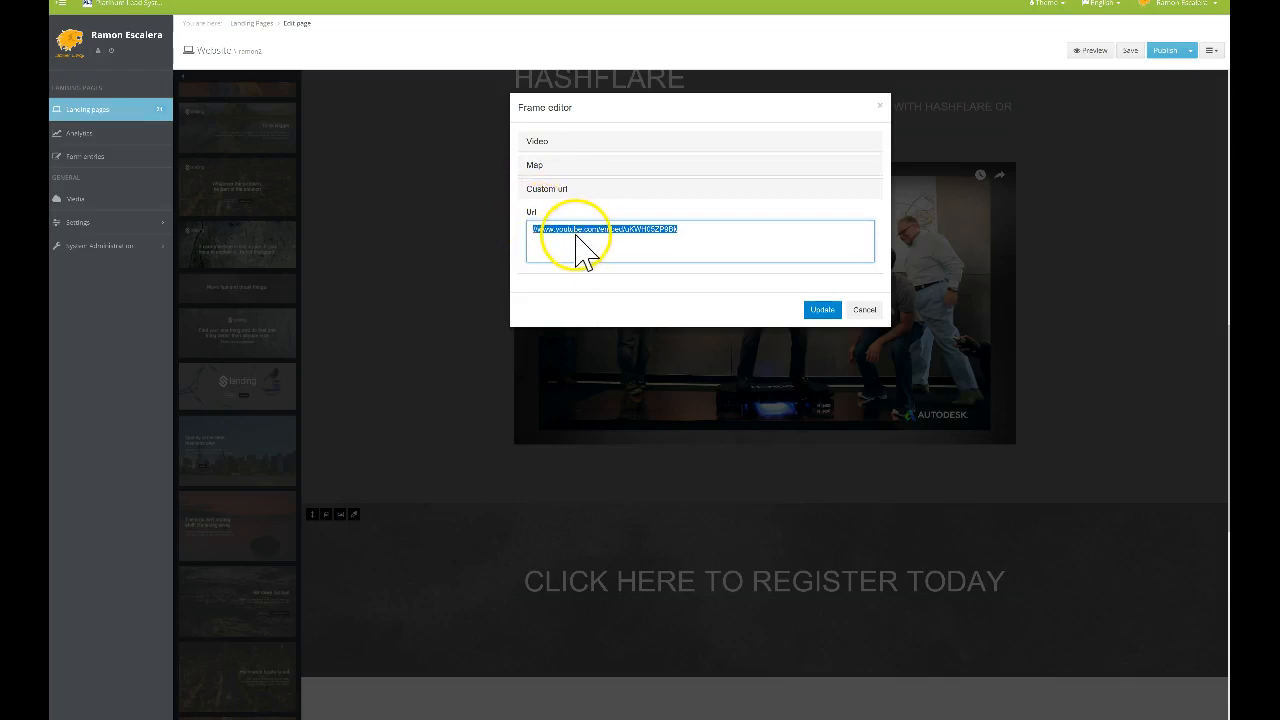
pyautogui.click(822, 309)
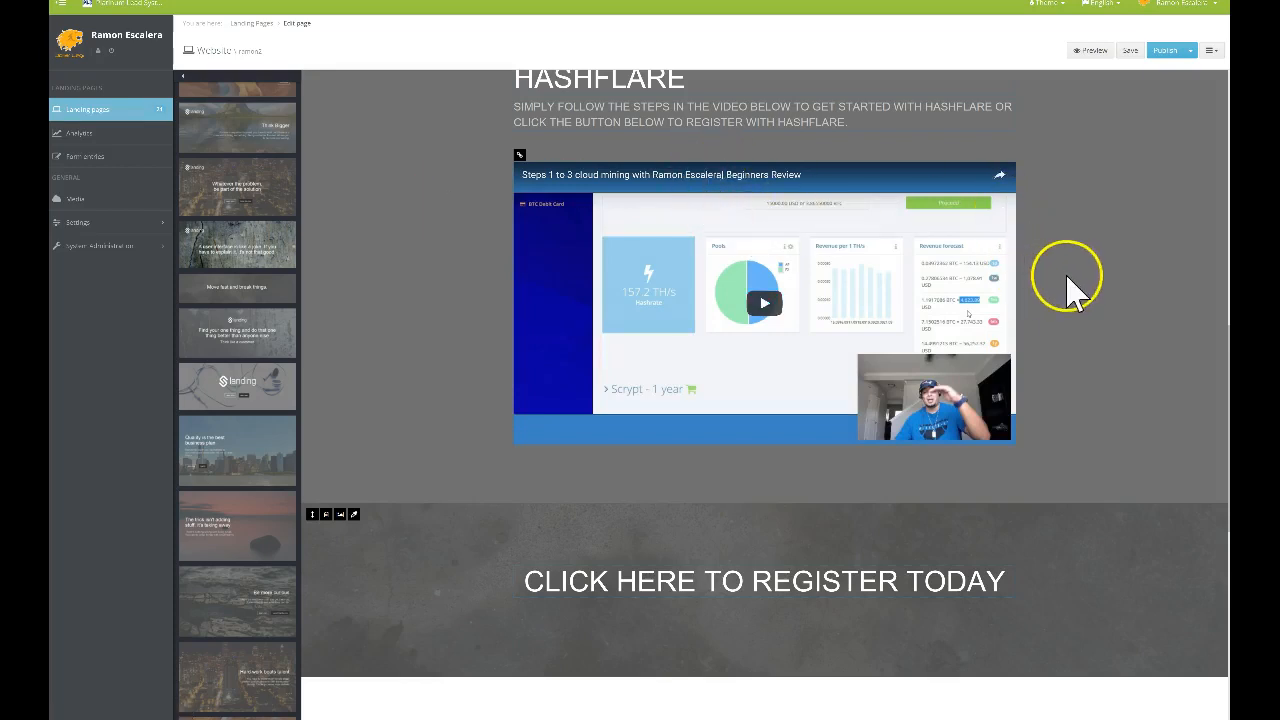
pyautogui.click(1130, 50)
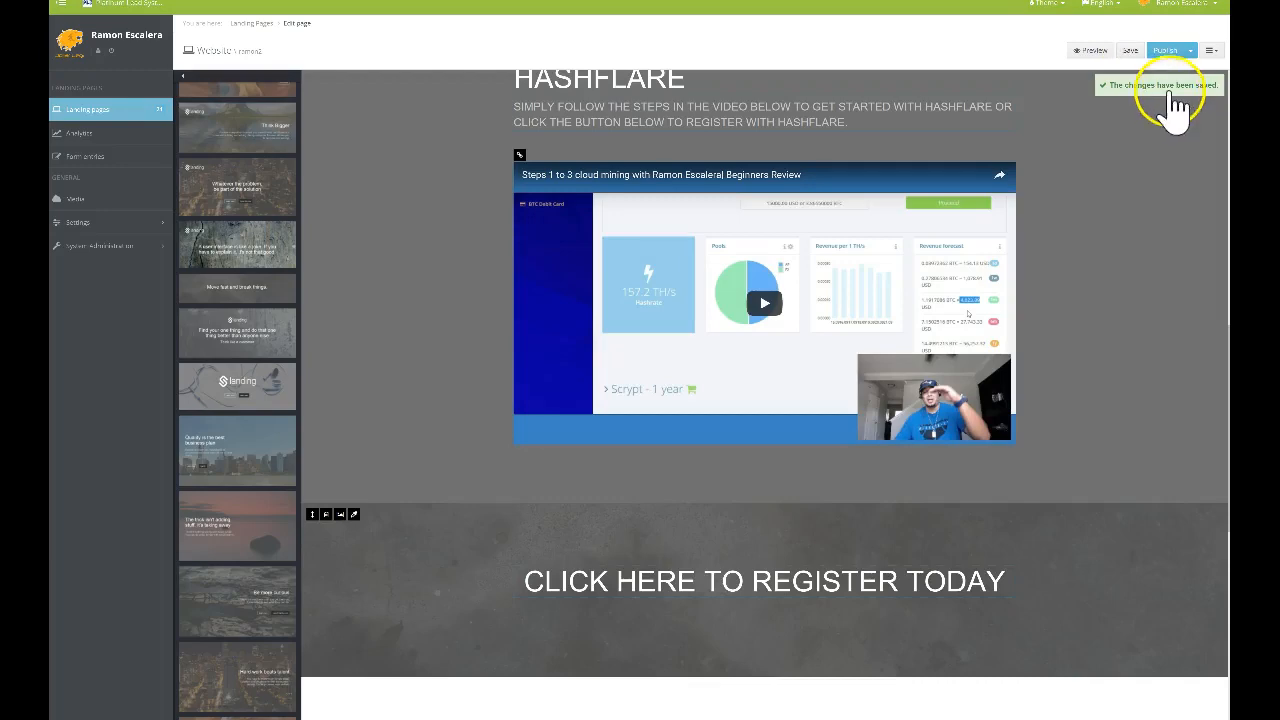
# Publish the page, scroll through to check it, and begin editing the STEPS 1 - 3 VIDEO heading
pyautogui.click(1168, 52)
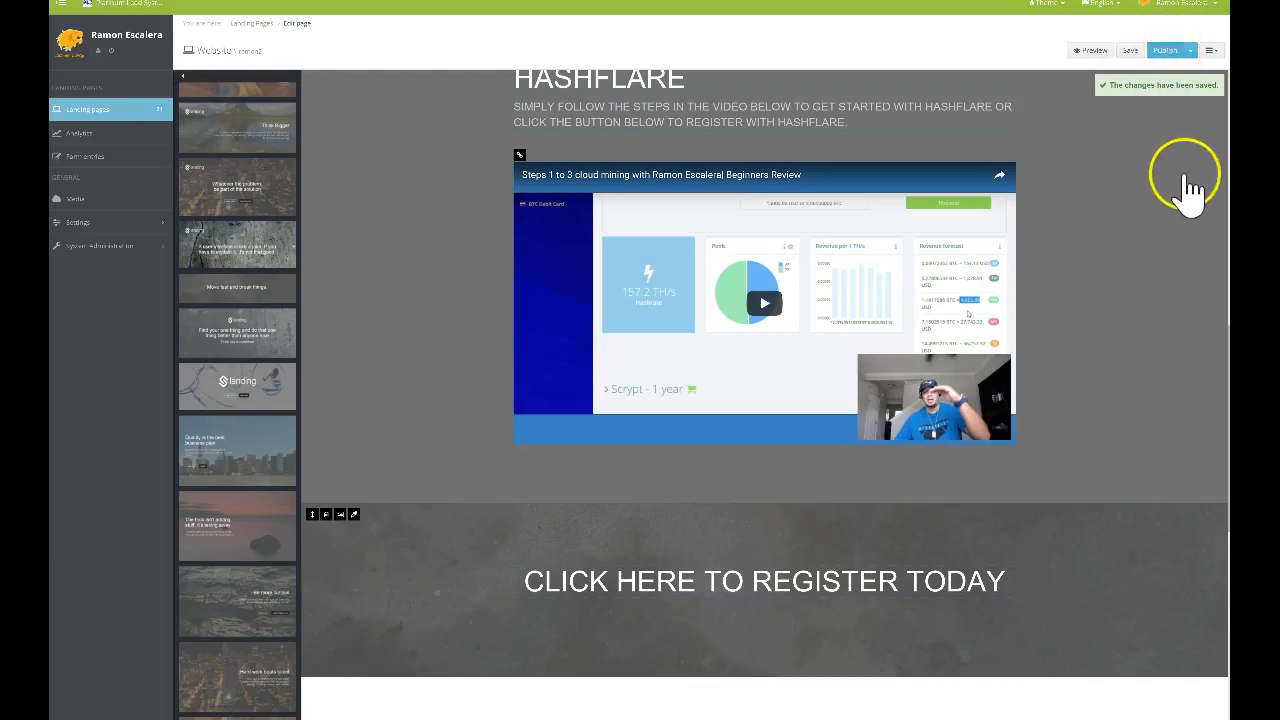
pyautogui.scroll(10, 1132, 235)
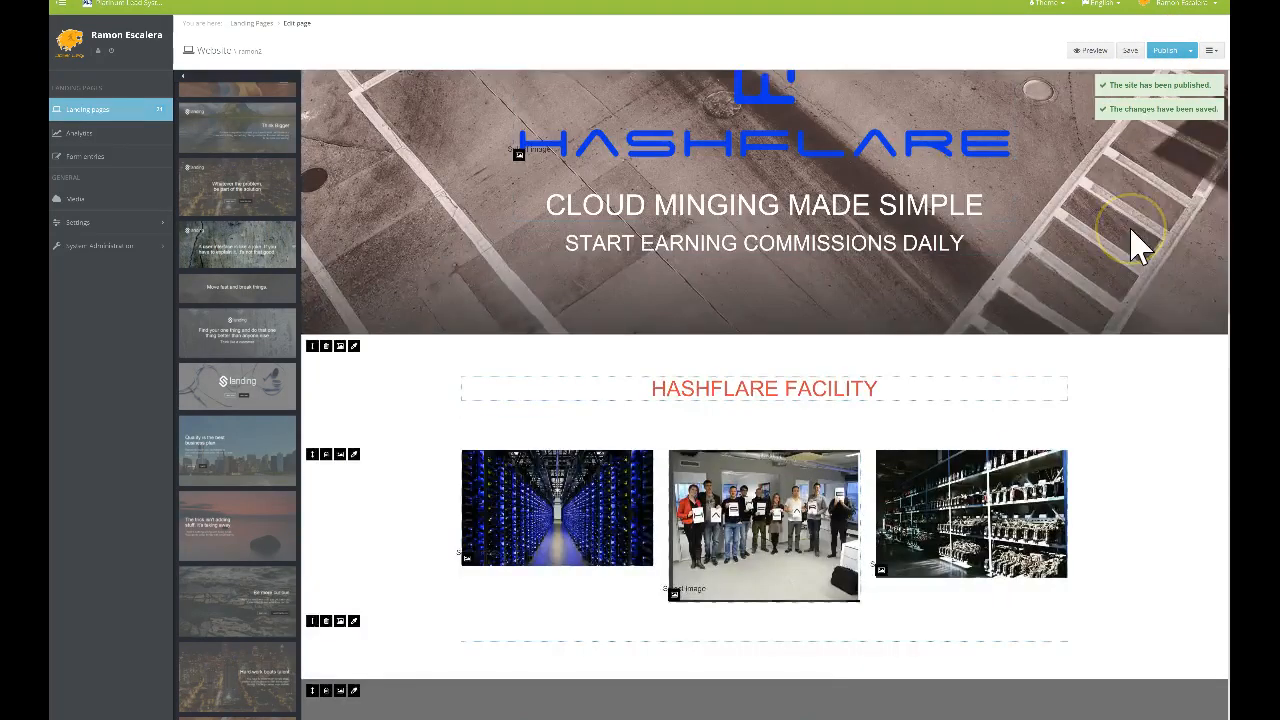
pyautogui.scroll(-1, 1128, 182)
pyautogui.scroll(2, 1128, 182)
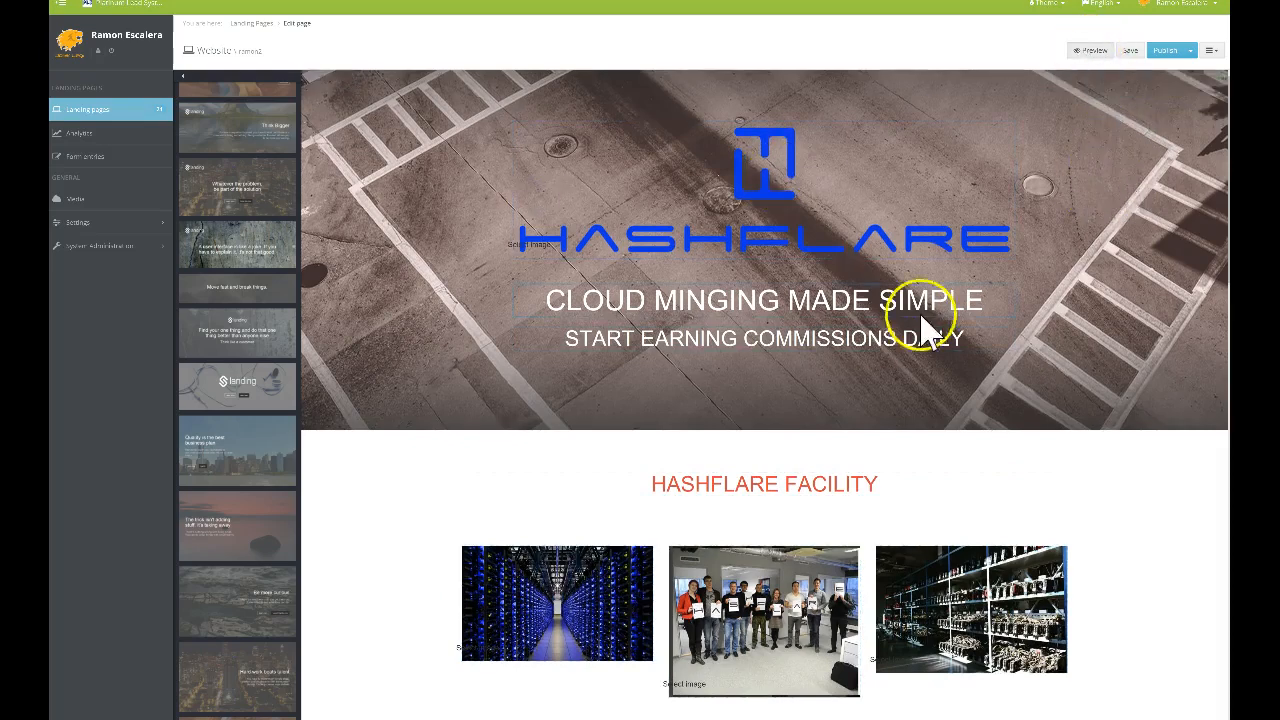
pyautogui.scroll(-5, 991, 386)
pyautogui.scroll(-2, 1012, 355)
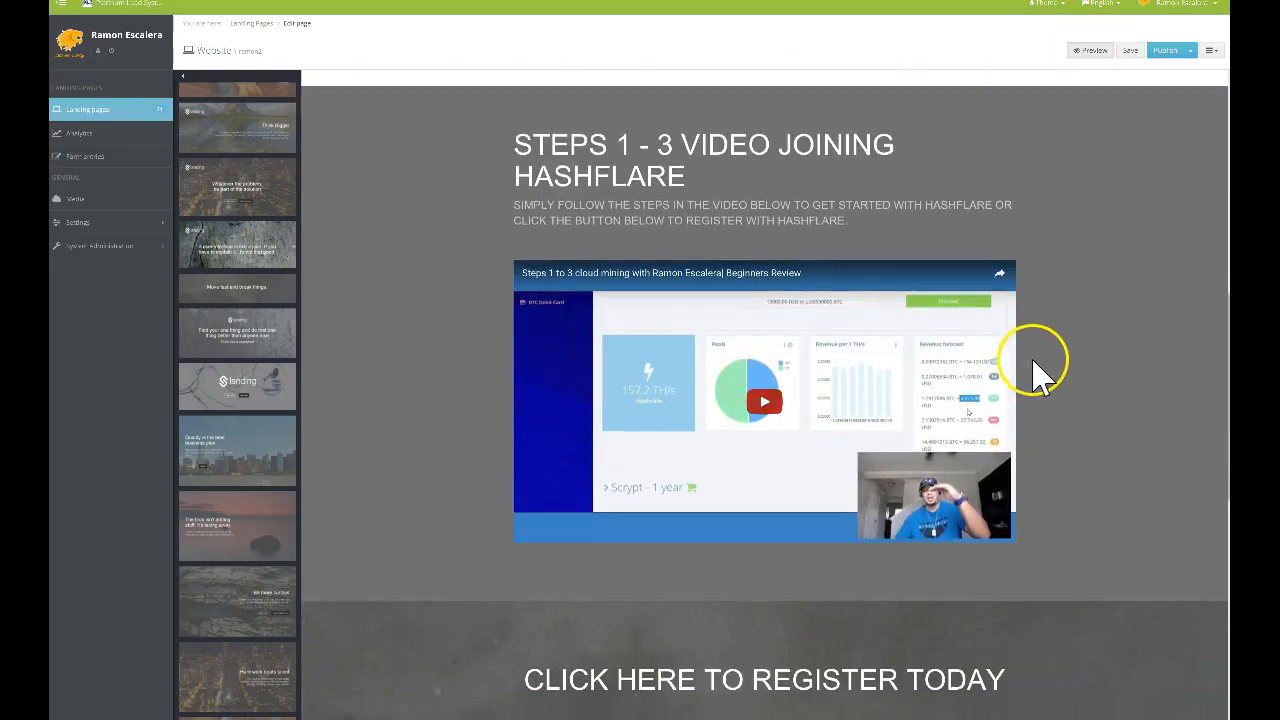
pyautogui.scroll(-3, 1034, 365)
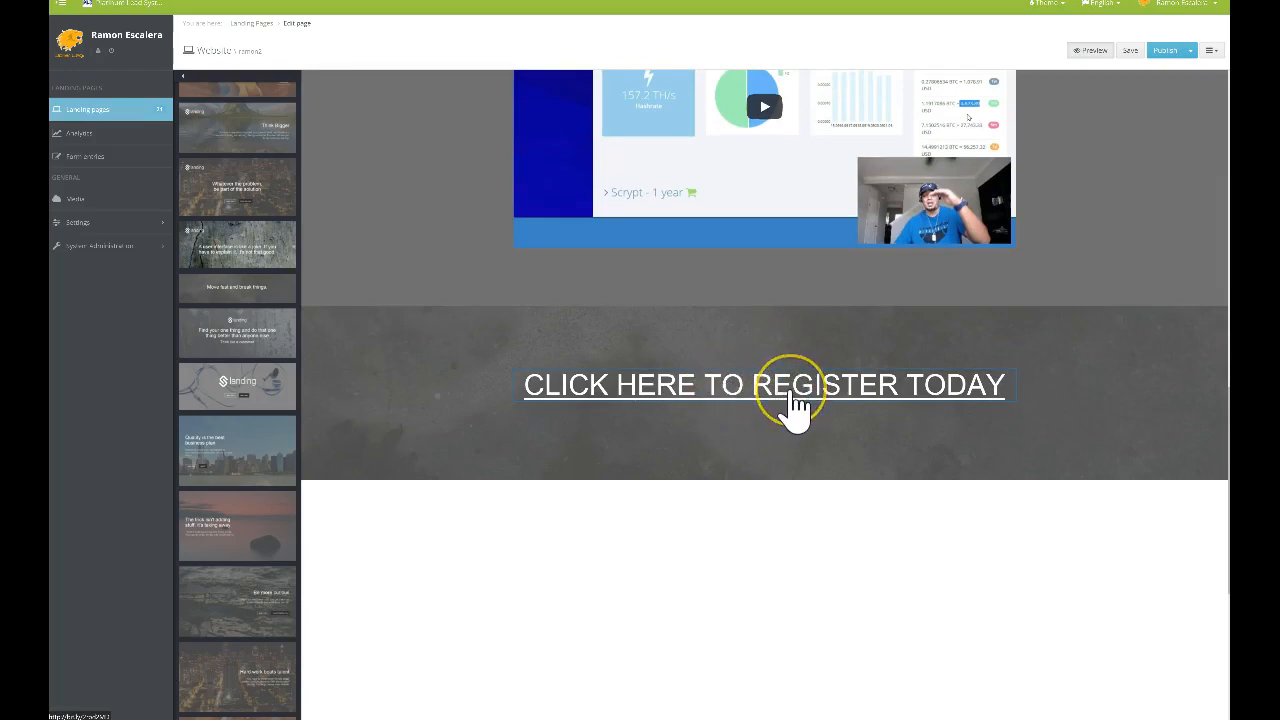
pyautogui.scroll(4, 778, 395)
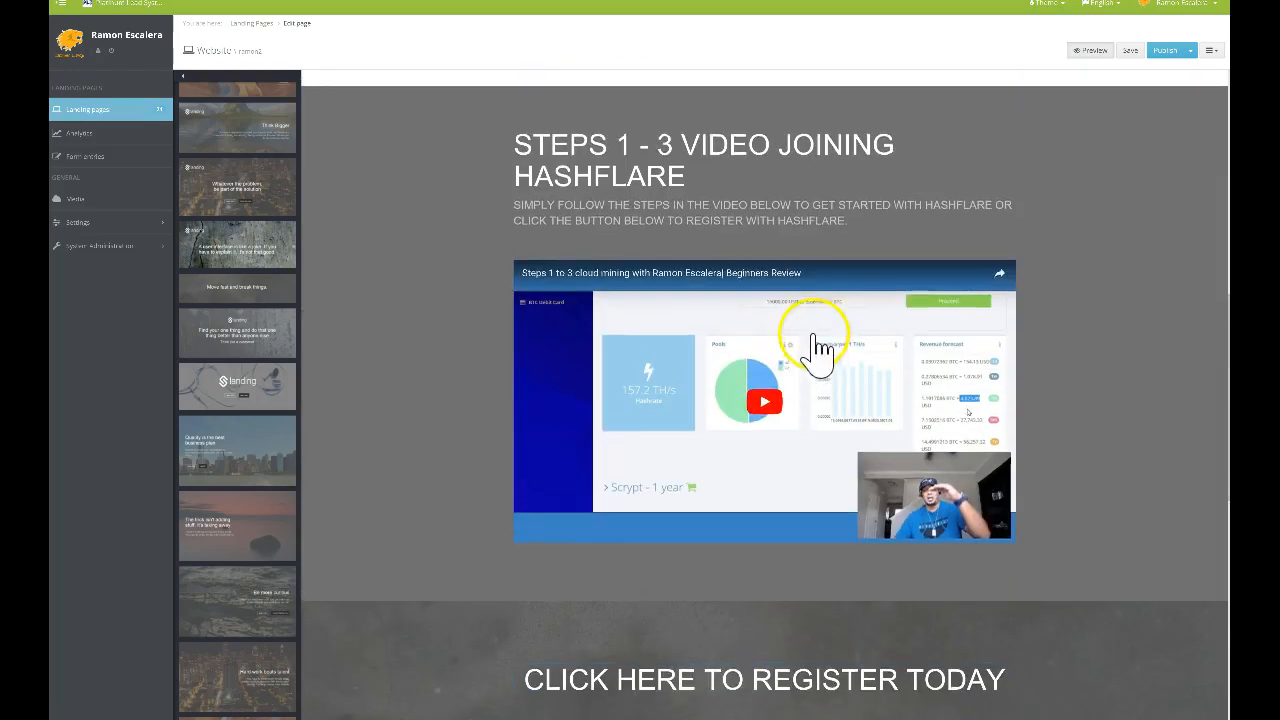
pyautogui.scroll(-4, 760, 296)
pyautogui.scroll(5, 788, 303)
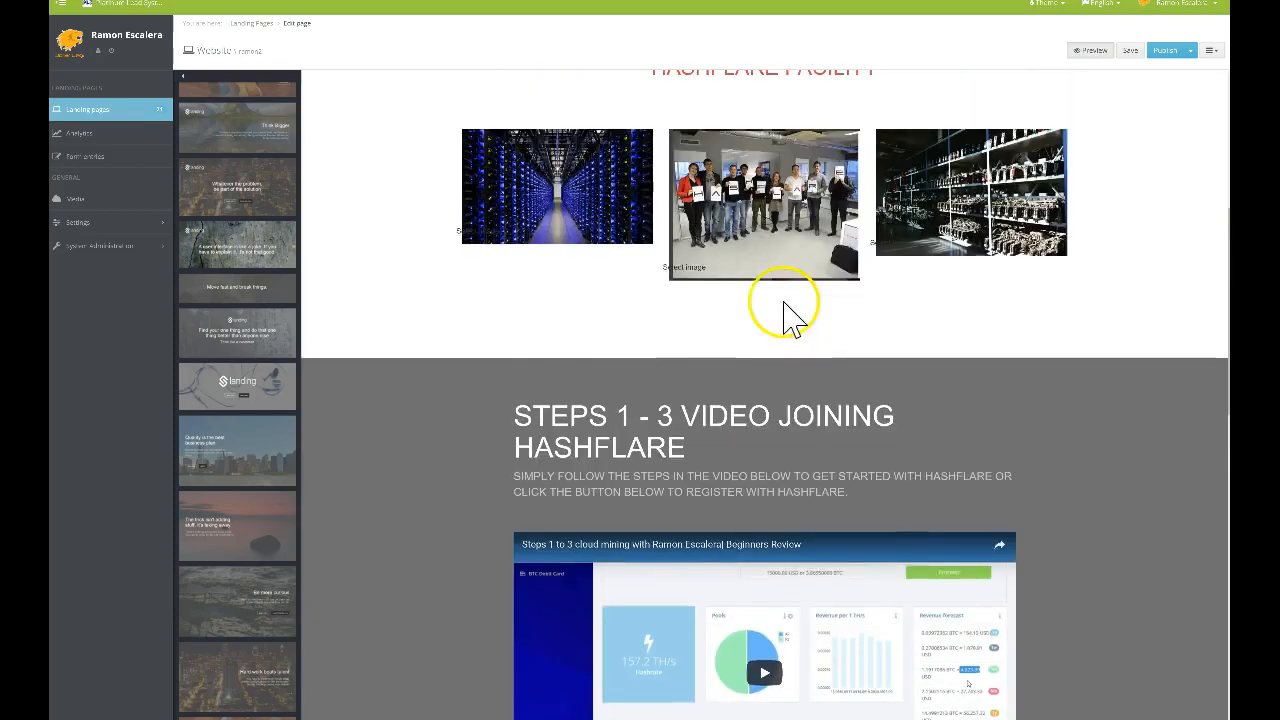
pyautogui.scroll(-2, 788, 300)
pyautogui.scroll(-1, 788, 322)
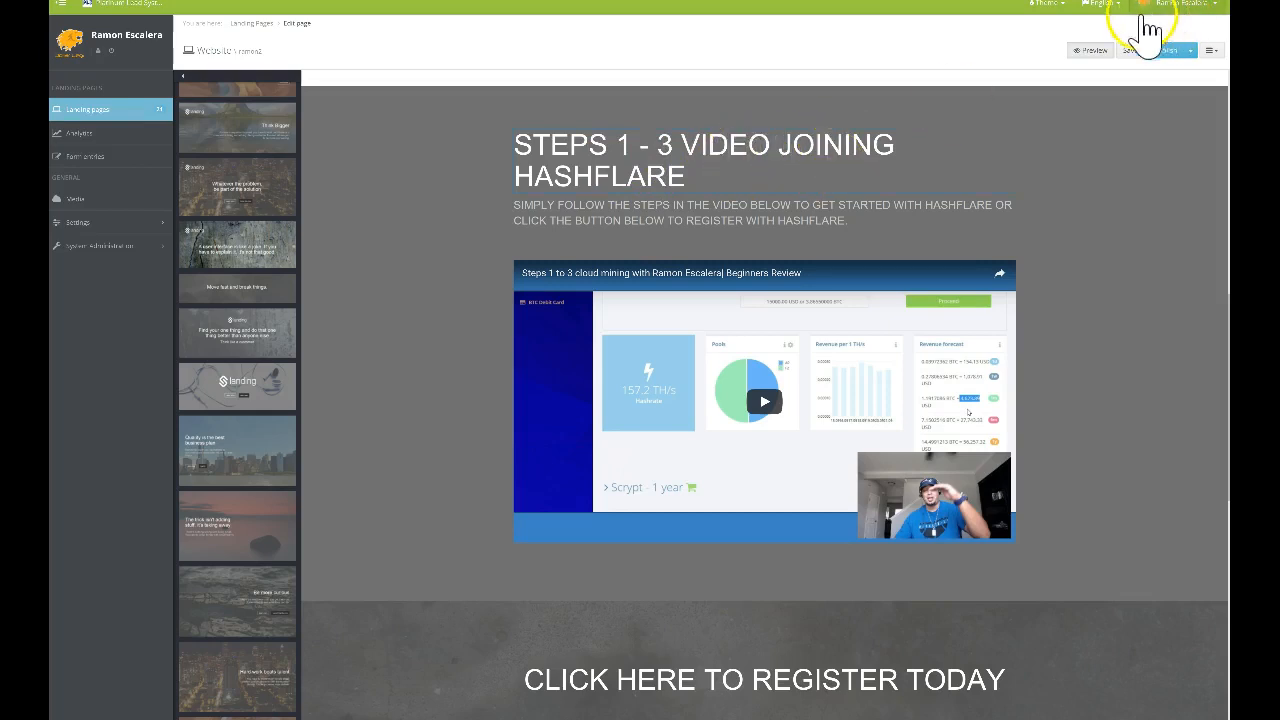
pyautogui.click(781, 152)
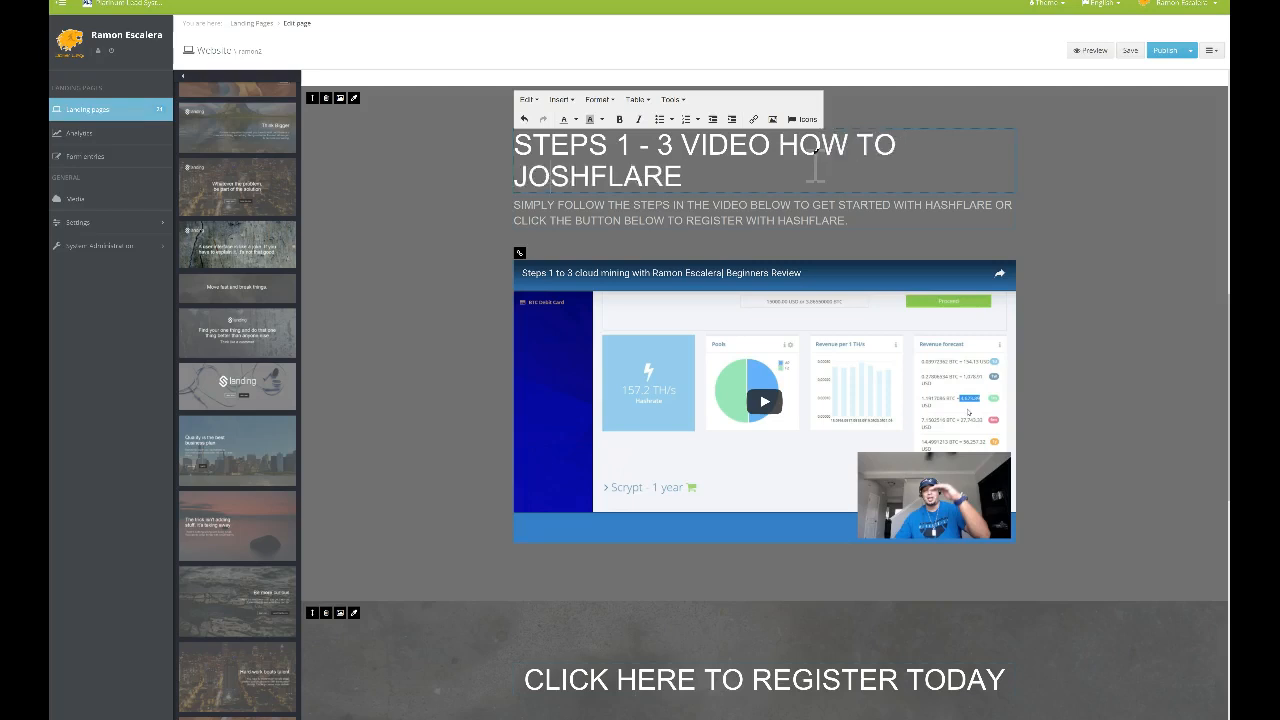
# Correct the heading to 'STEPS 1 - 3 VIDEO HOW TO JOIN HASHFLARE' and save the page
pyautogui.press('Delete')
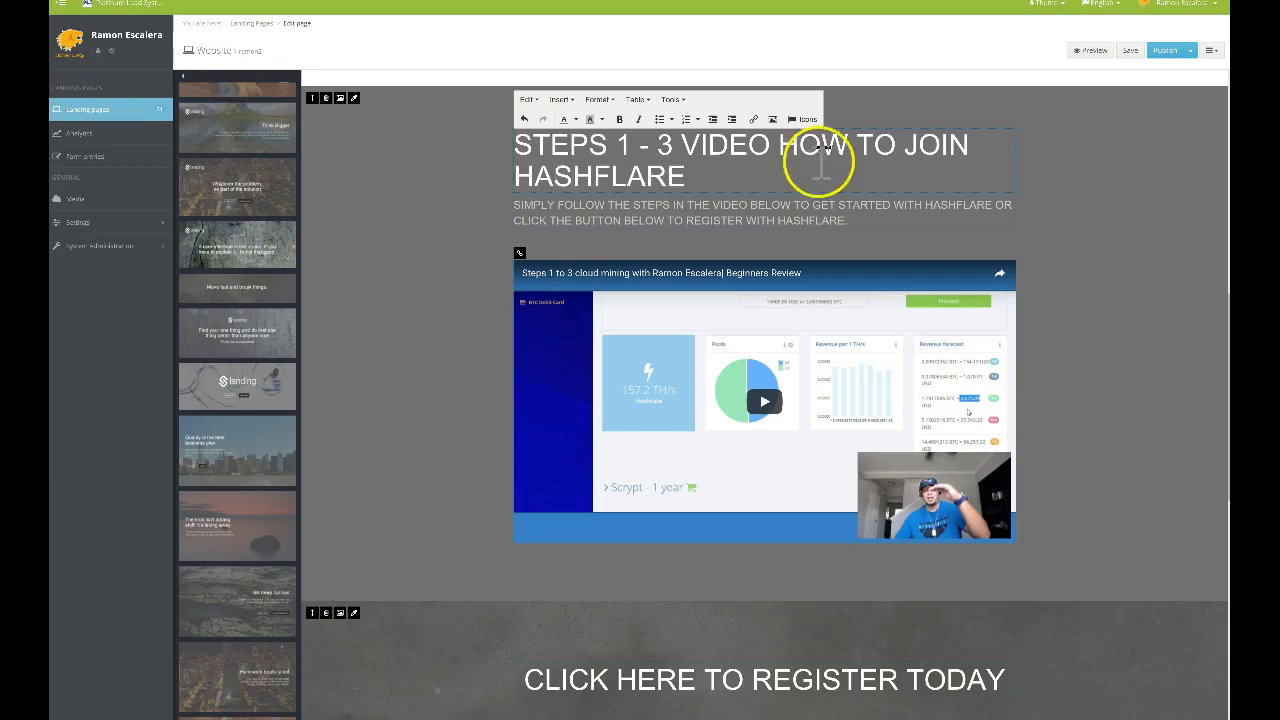
pyautogui.click(450, 250)
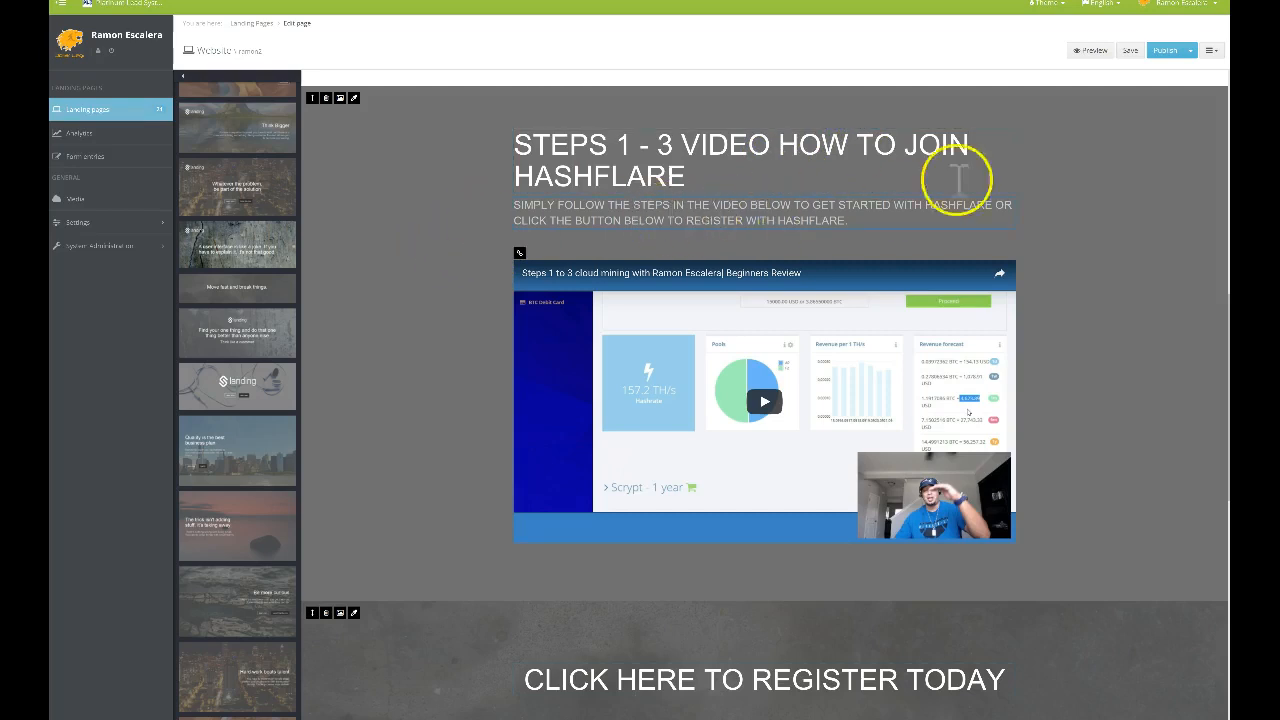
pyautogui.click(1139, 56)
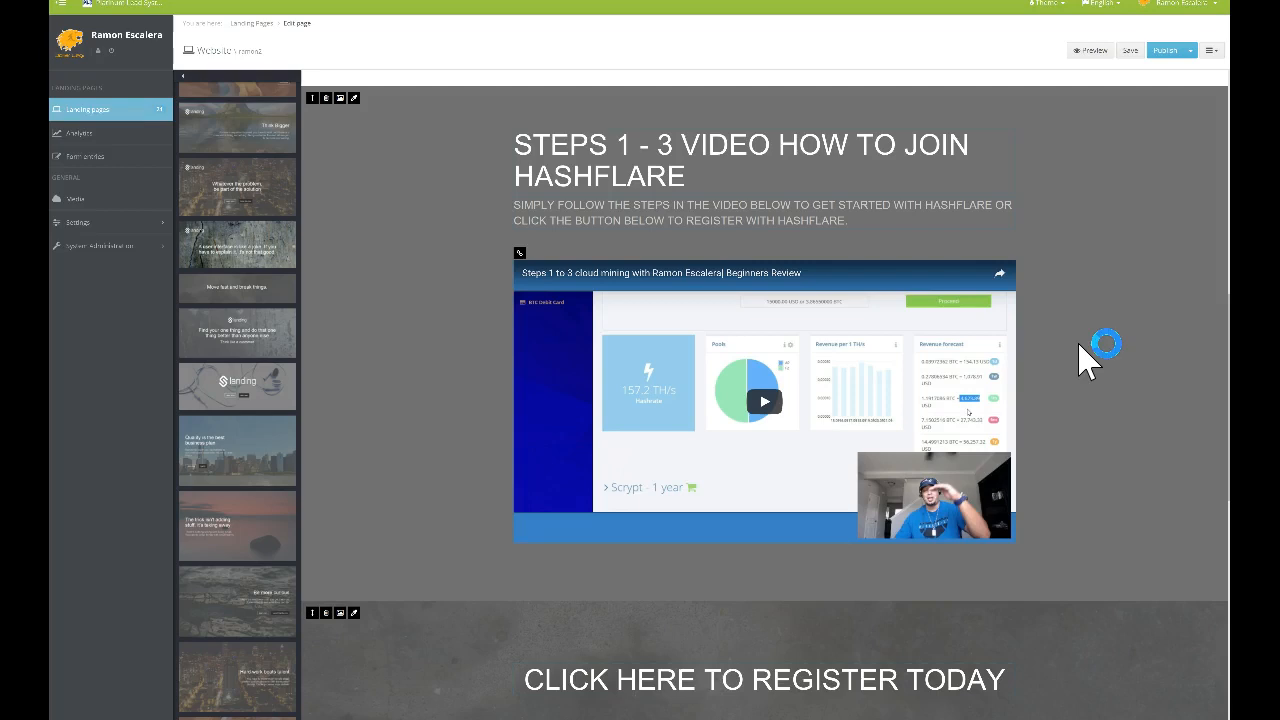
pyautogui.scroll(5, 1060, 255)
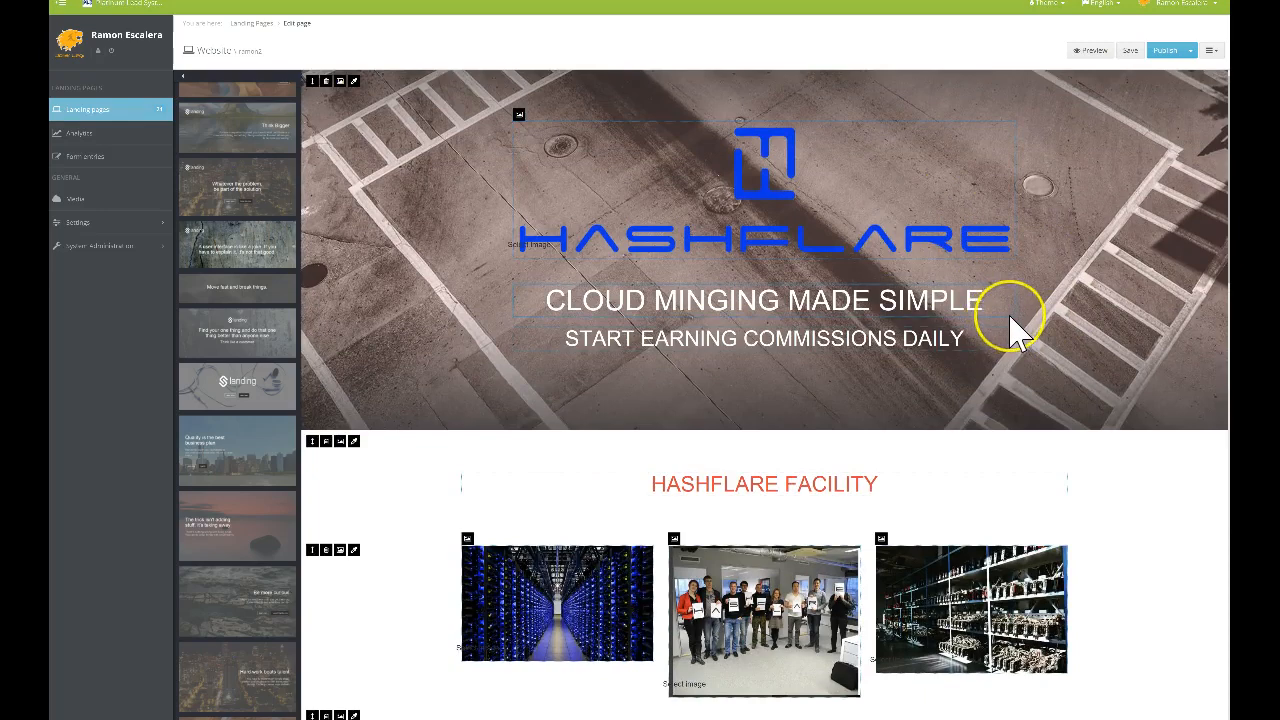
pyautogui.scroll(-1, 1014, 329)
pyautogui.click(943, 292)
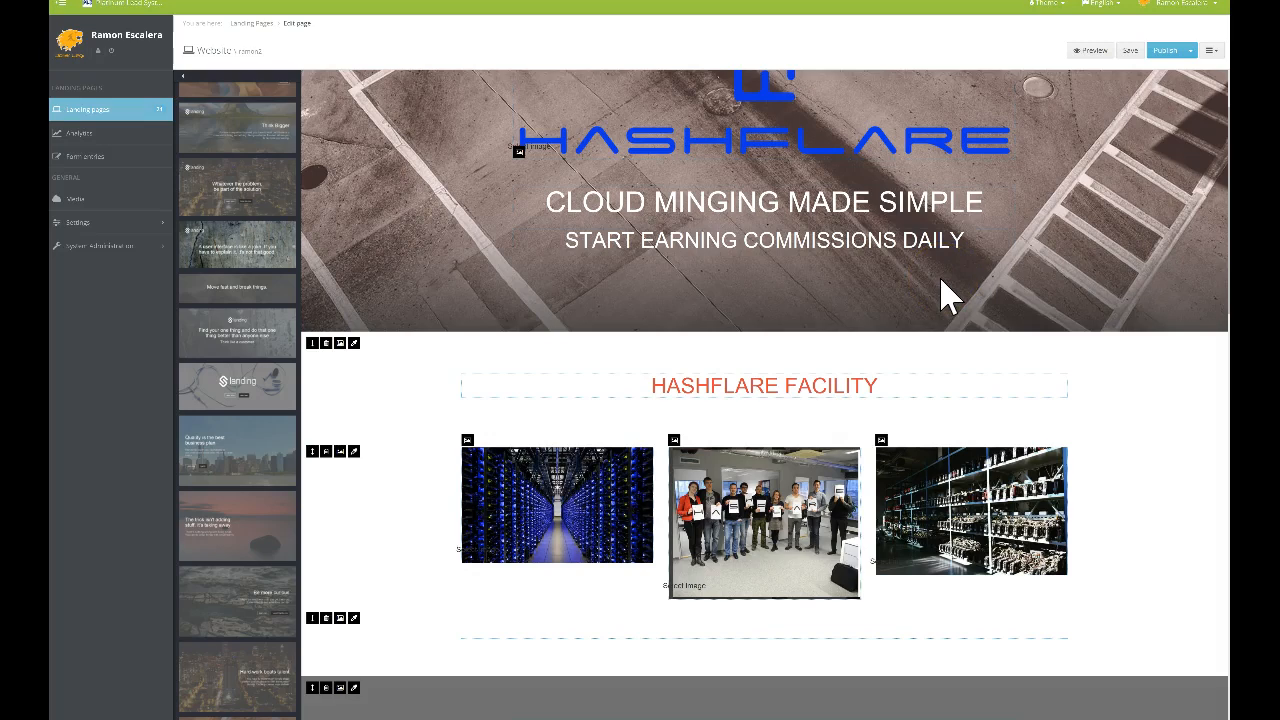
pyautogui.scroll(-3, 945, 300)
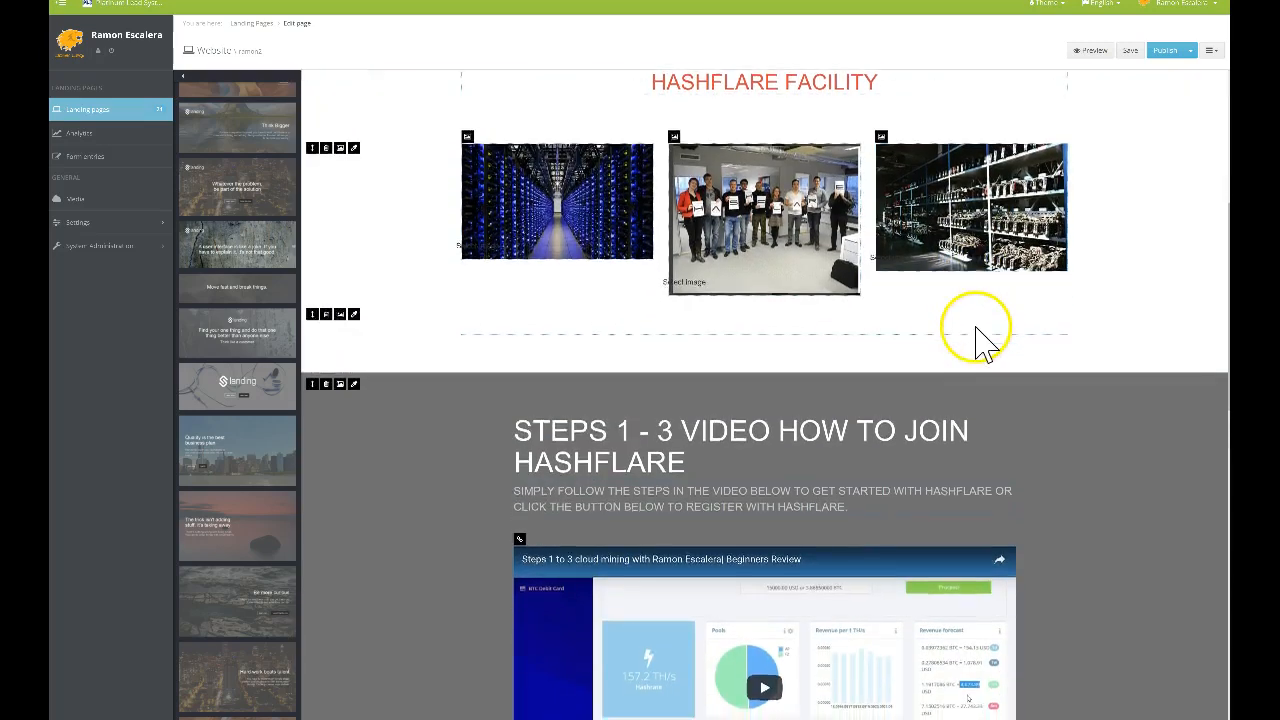
pyautogui.scroll(-5, 980, 329)
pyautogui.scroll(-4, 980, 340)
pyautogui.scroll(10, 977, 334)
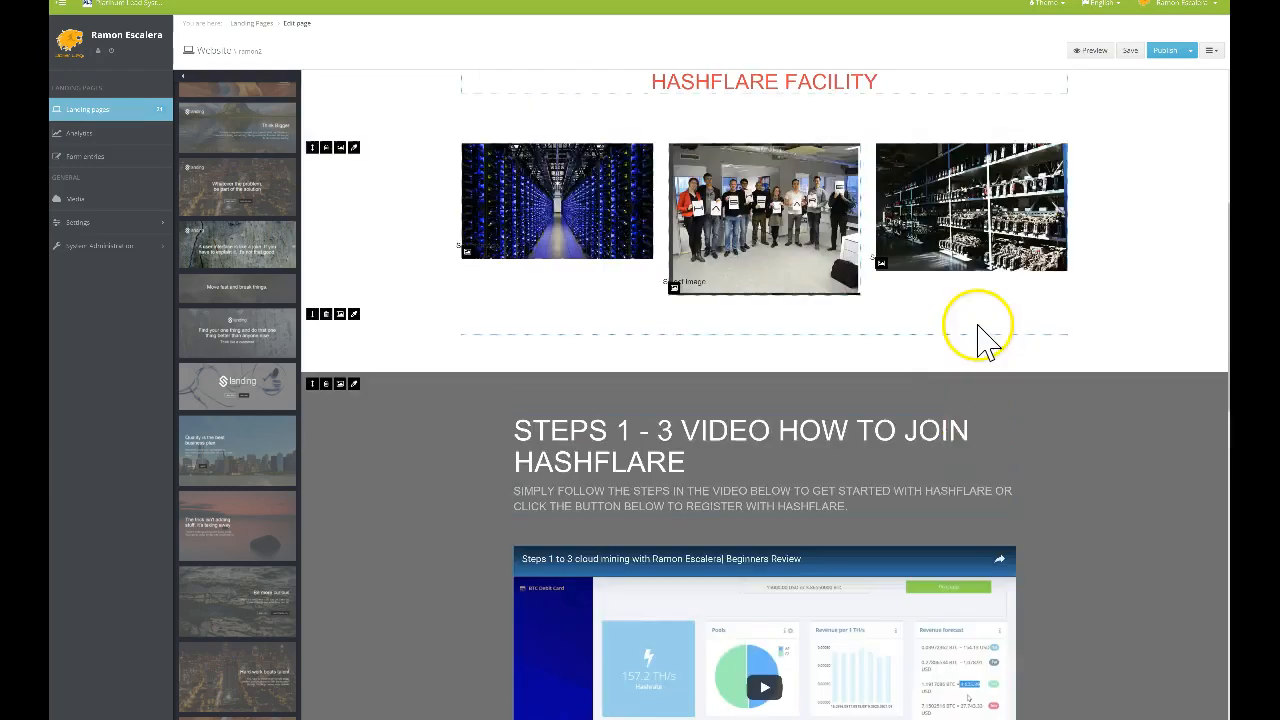
pyautogui.scroll(1, 982, 325)
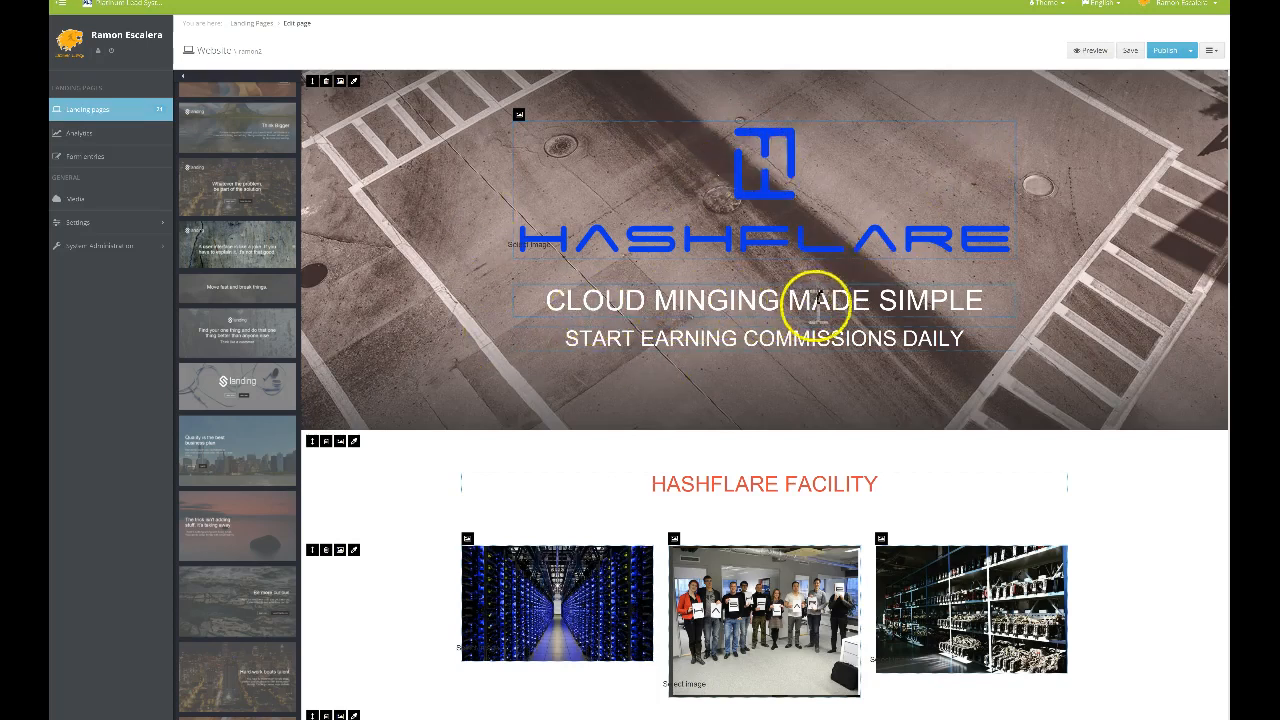
pyautogui.click(1093, 56)
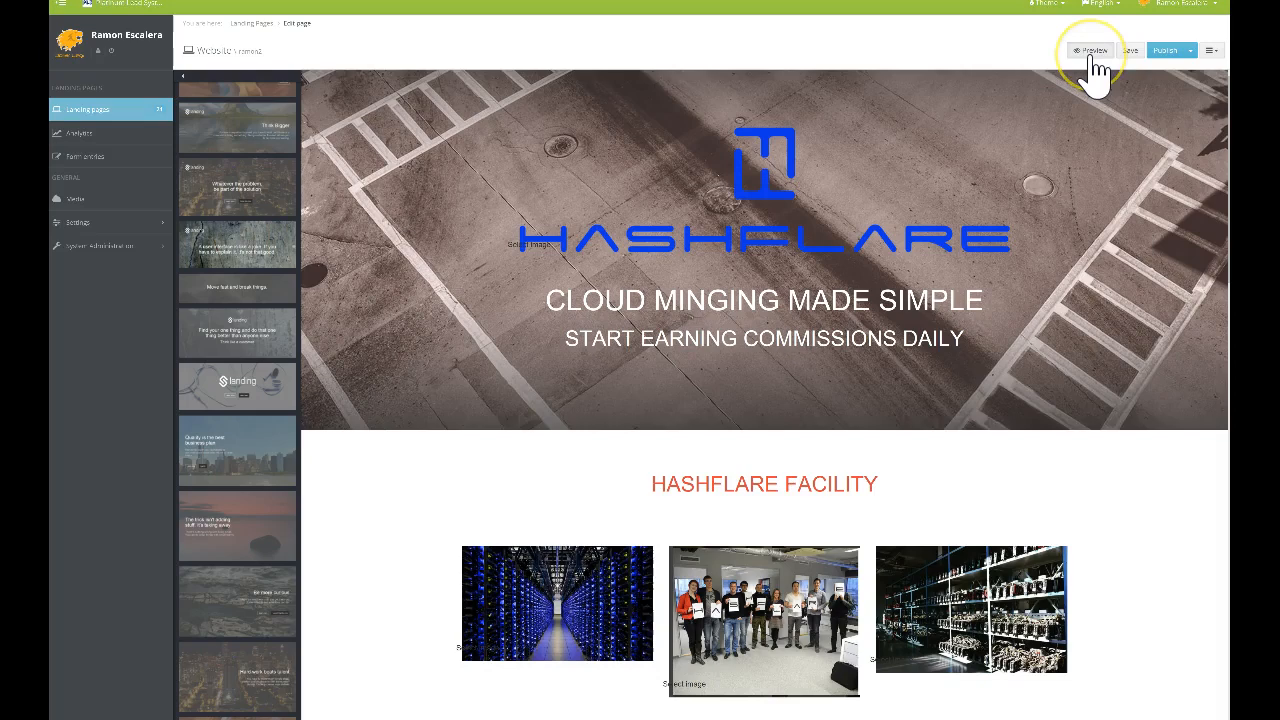
pyautogui.click(1093, 58)
pyautogui.scroll(-3, 1108, 294)
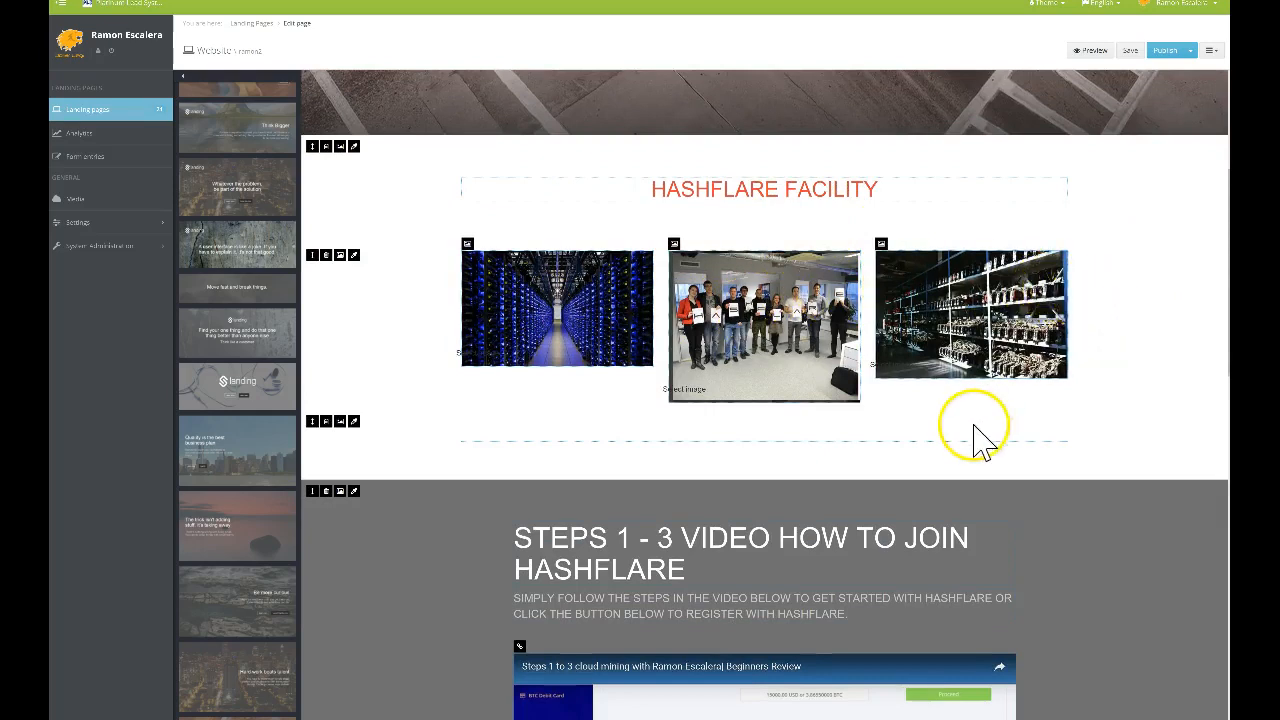
pyautogui.scroll(-3, 975, 435)
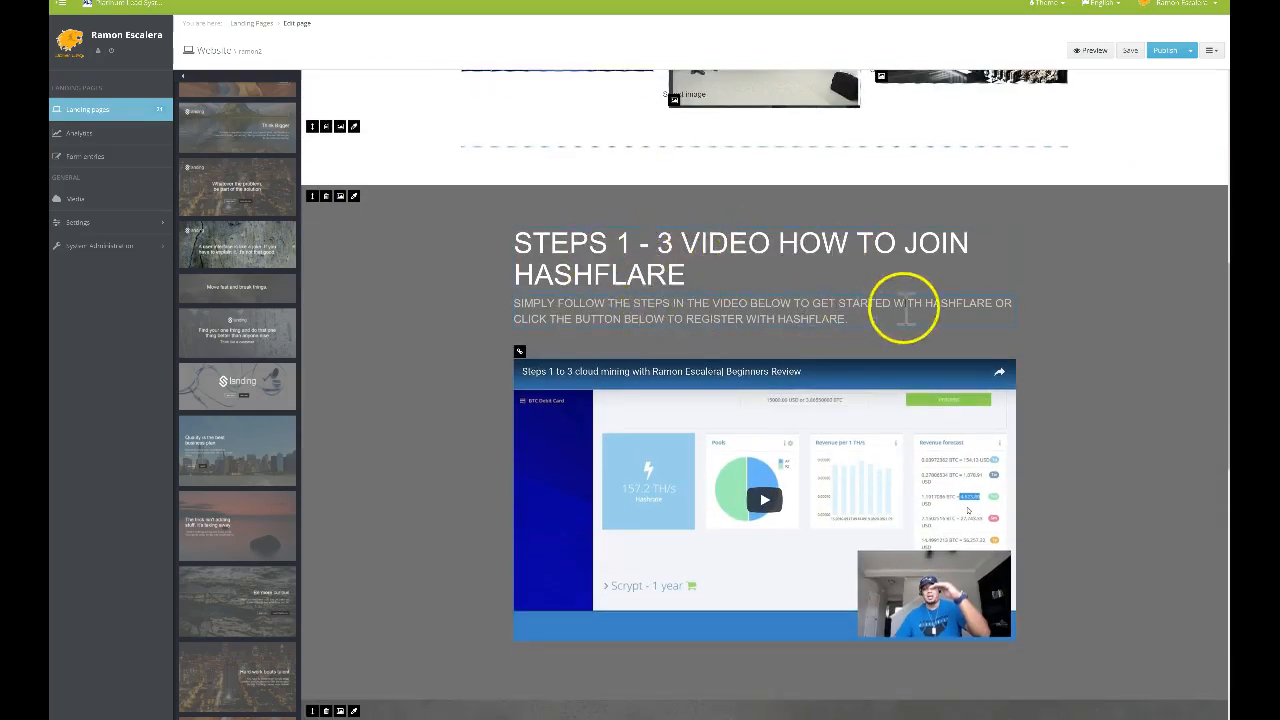
pyautogui.scroll(-3, 800, 390)
pyautogui.scroll(-1, 803, 390)
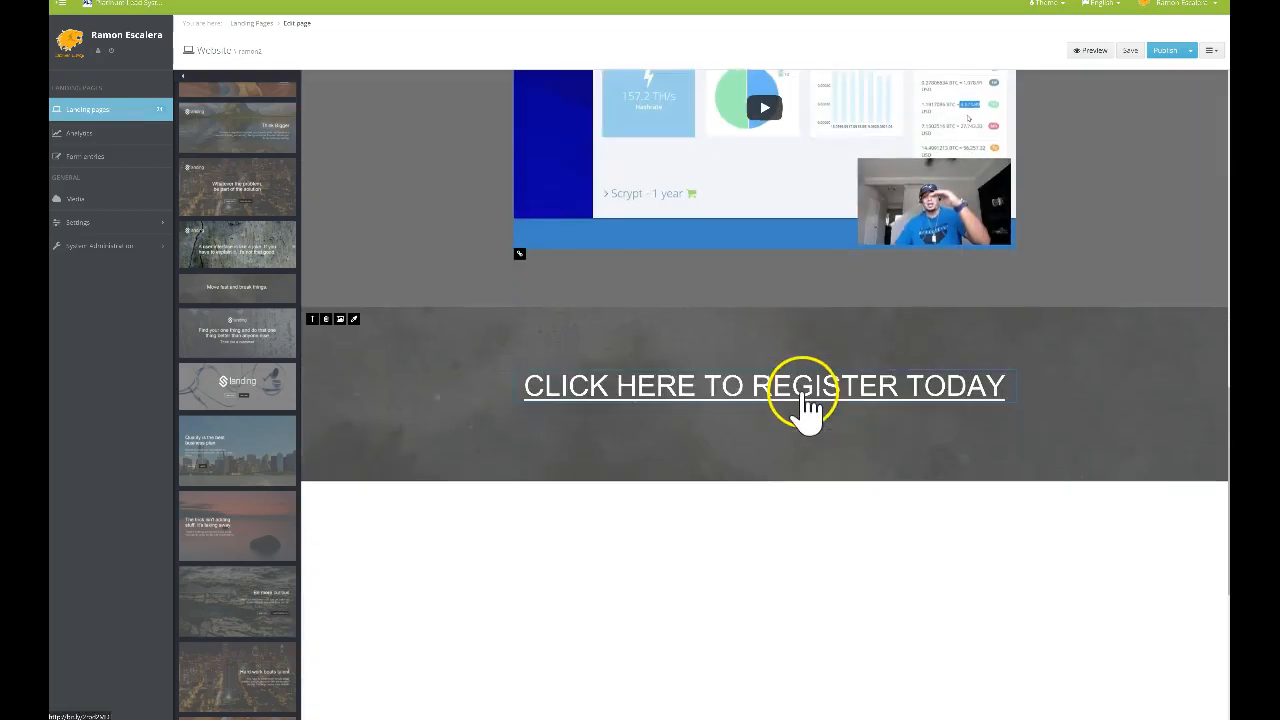
pyautogui.scroll(4, 806, 400)
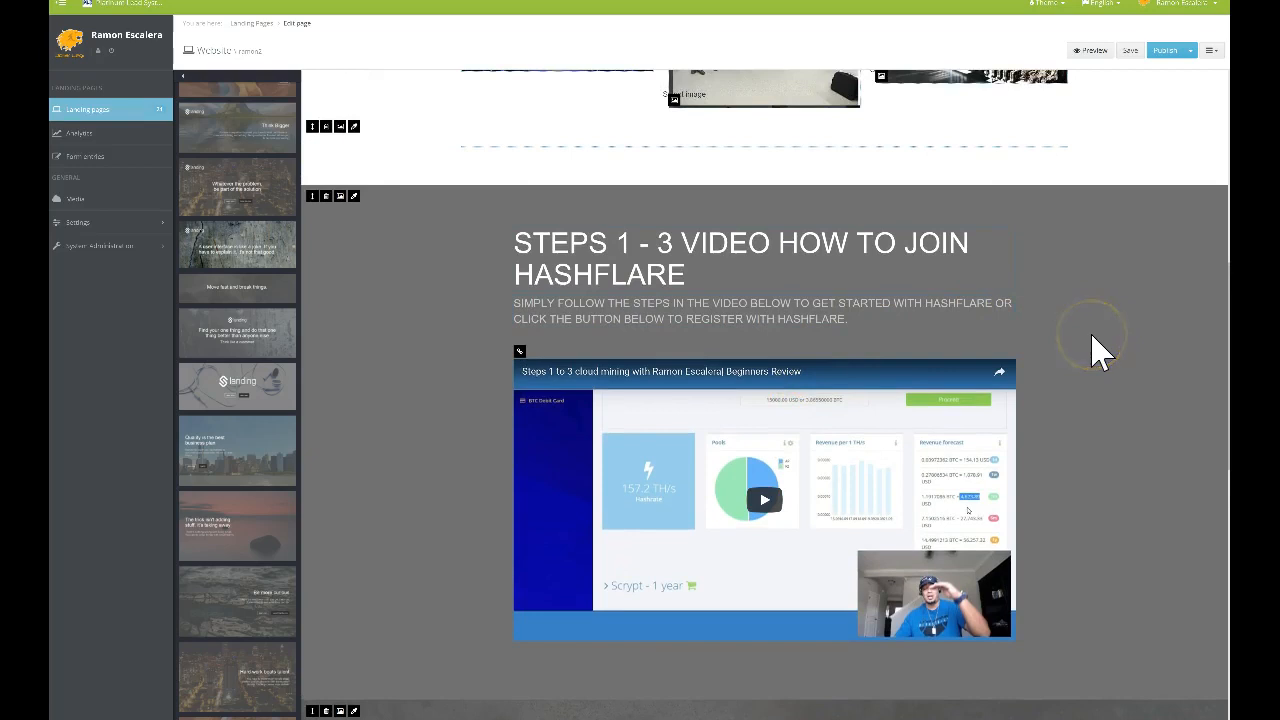
pyautogui.scroll(-3, 1092, 350)
pyautogui.scroll(3, 1092, 350)
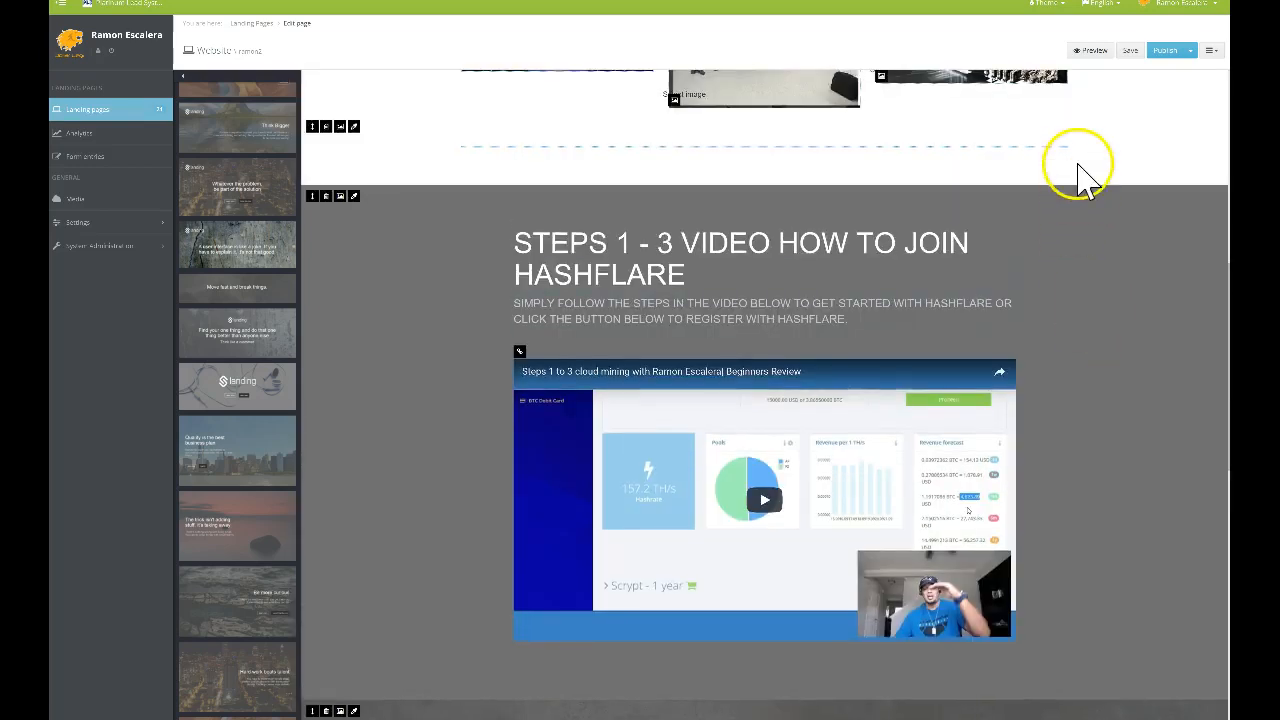
pyautogui.scroll(-2, 1045, 255)
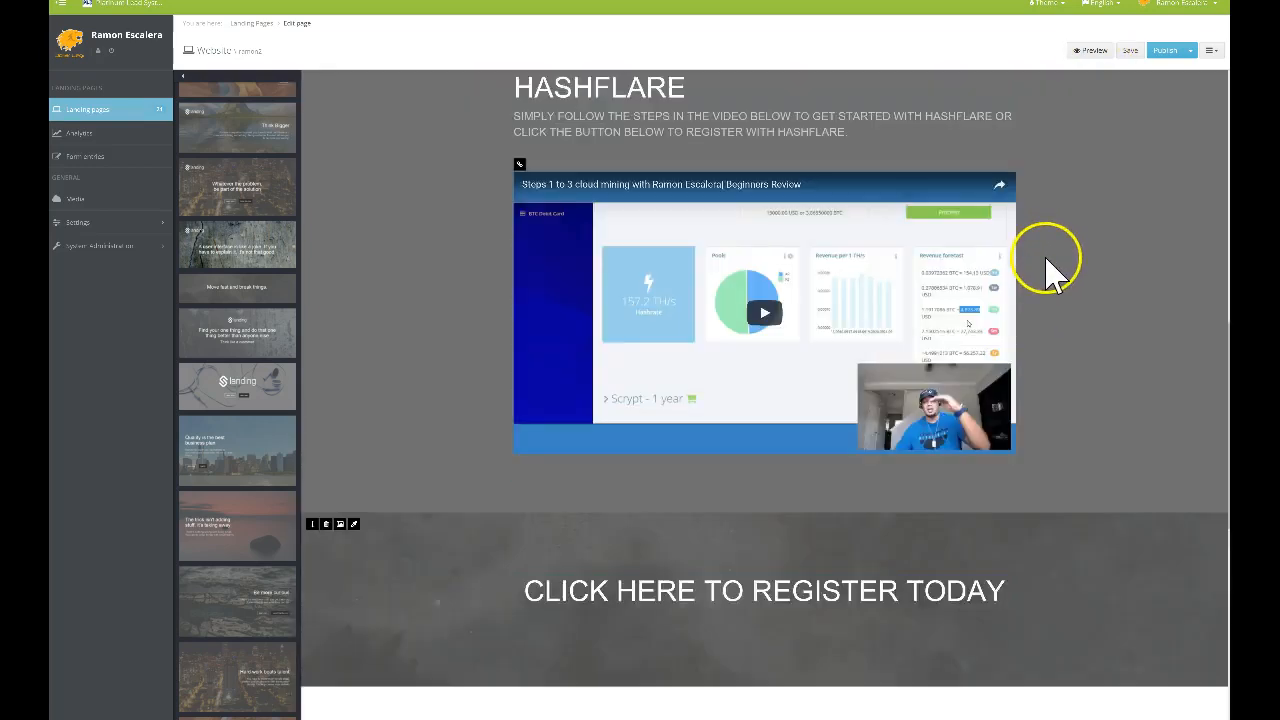
pyautogui.scroll(-4, 1045, 255)
pyautogui.scroll(-6, 243, 269)
# Add the Gamification business plan video block from Content templates to the page
pyautogui.scroll(-10, 245, 277)
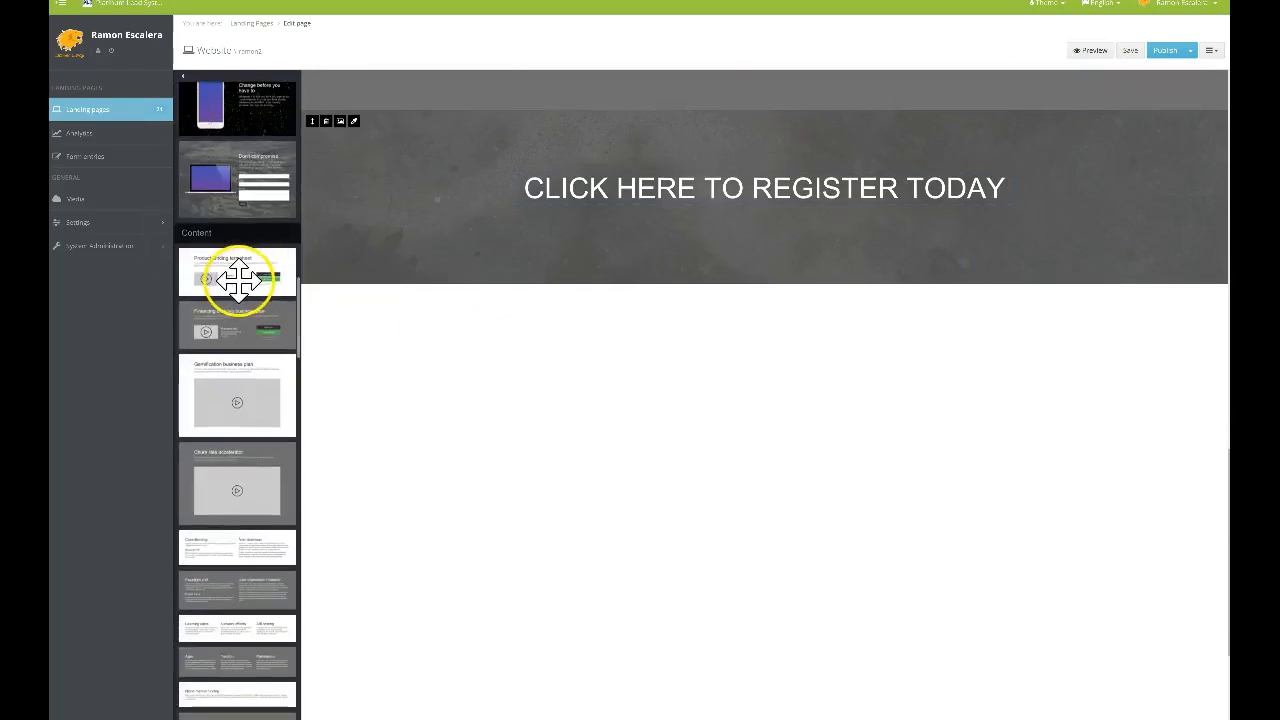
pyautogui.scroll(-2, 238, 279)
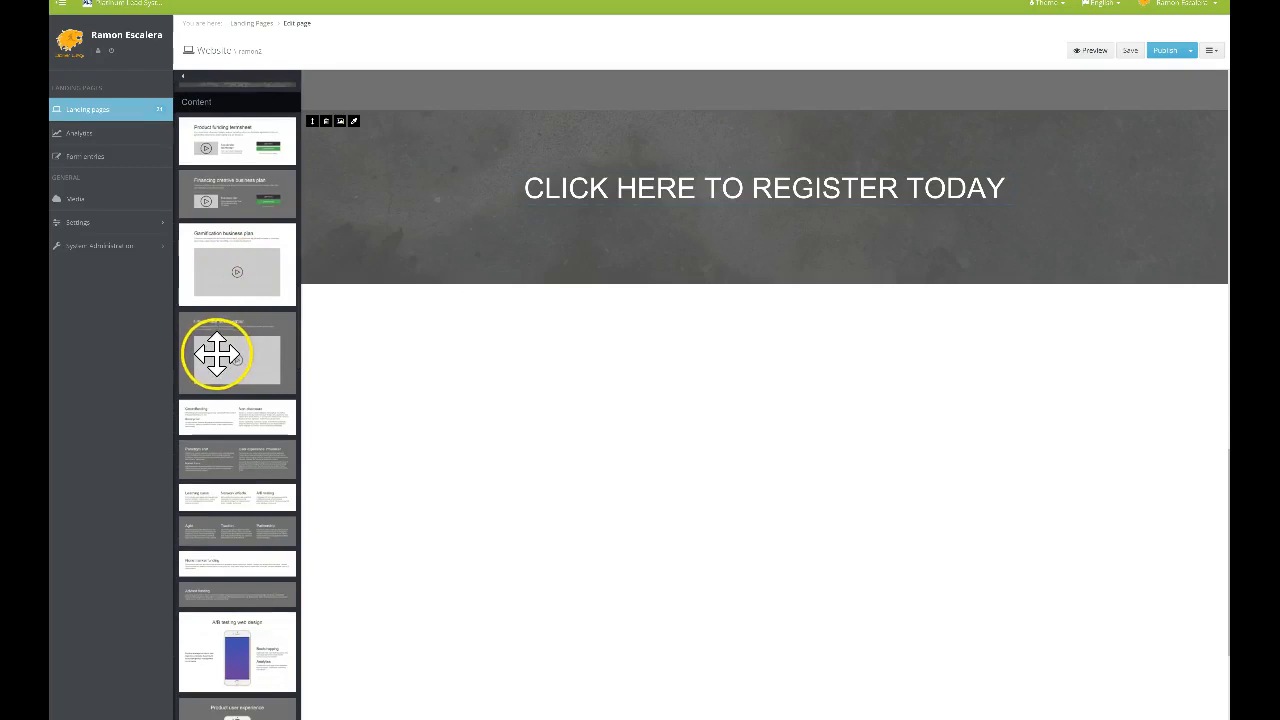
pyautogui.scroll(-2, 230, 355)
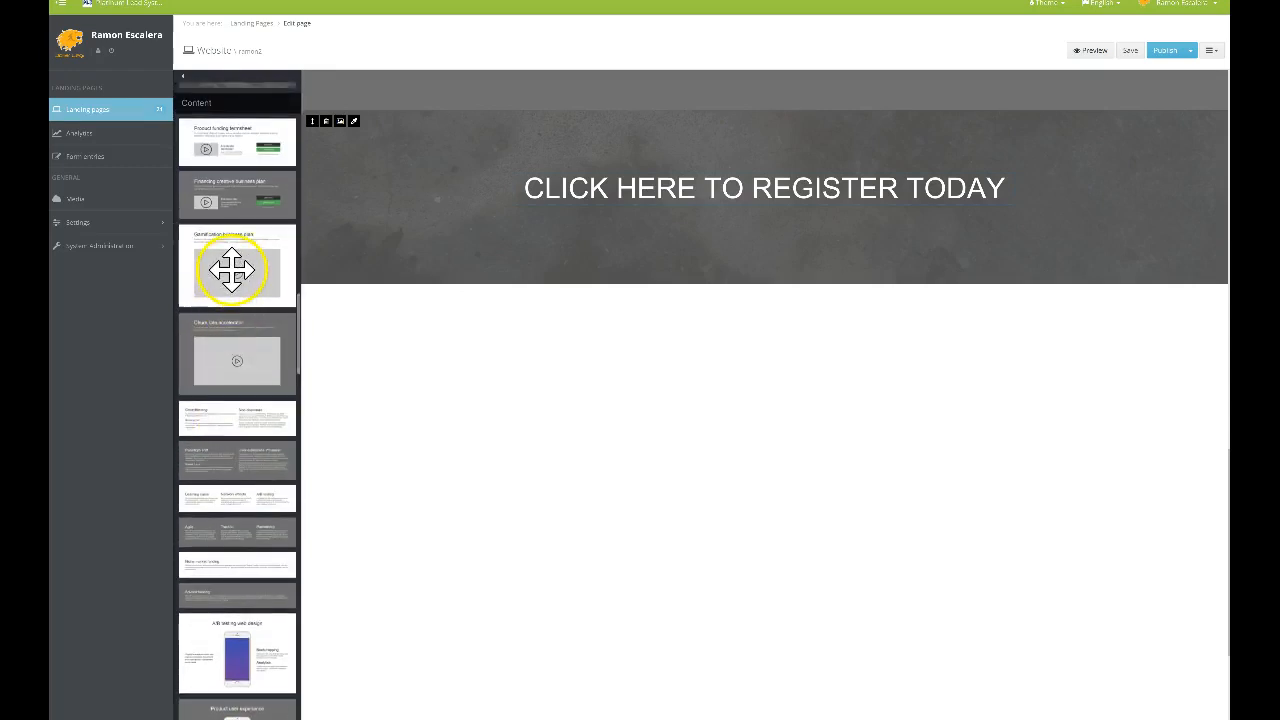
pyautogui.moveTo(232, 276); pyautogui.dragTo(490, 366)
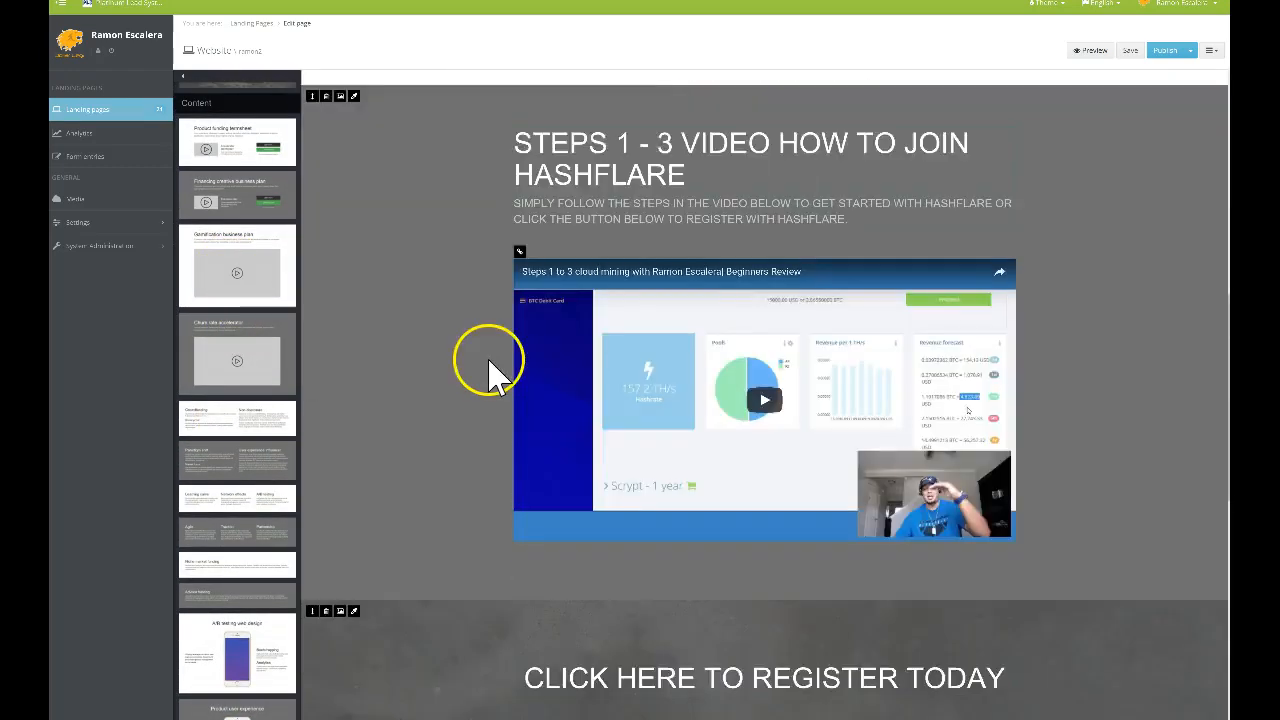
pyautogui.scroll(-10, 490, 368)
pyautogui.moveTo(280, 258); pyautogui.dragTo(660, 158)
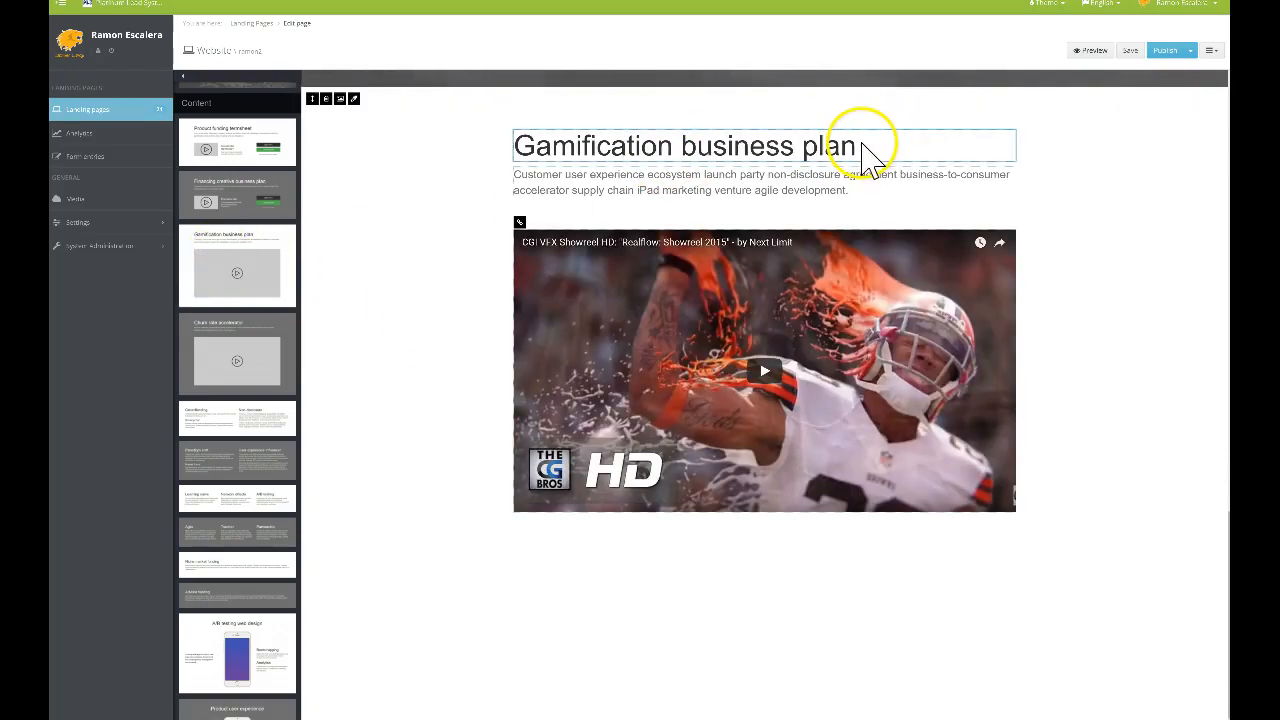
# Retitle the new section 'LIVE WITHDRAWAL VIDEO FROM HASHFLARE'
pyautogui.click(862, 148)
pyautogui.moveTo(866, 148); pyautogui.dragTo(528, 157)
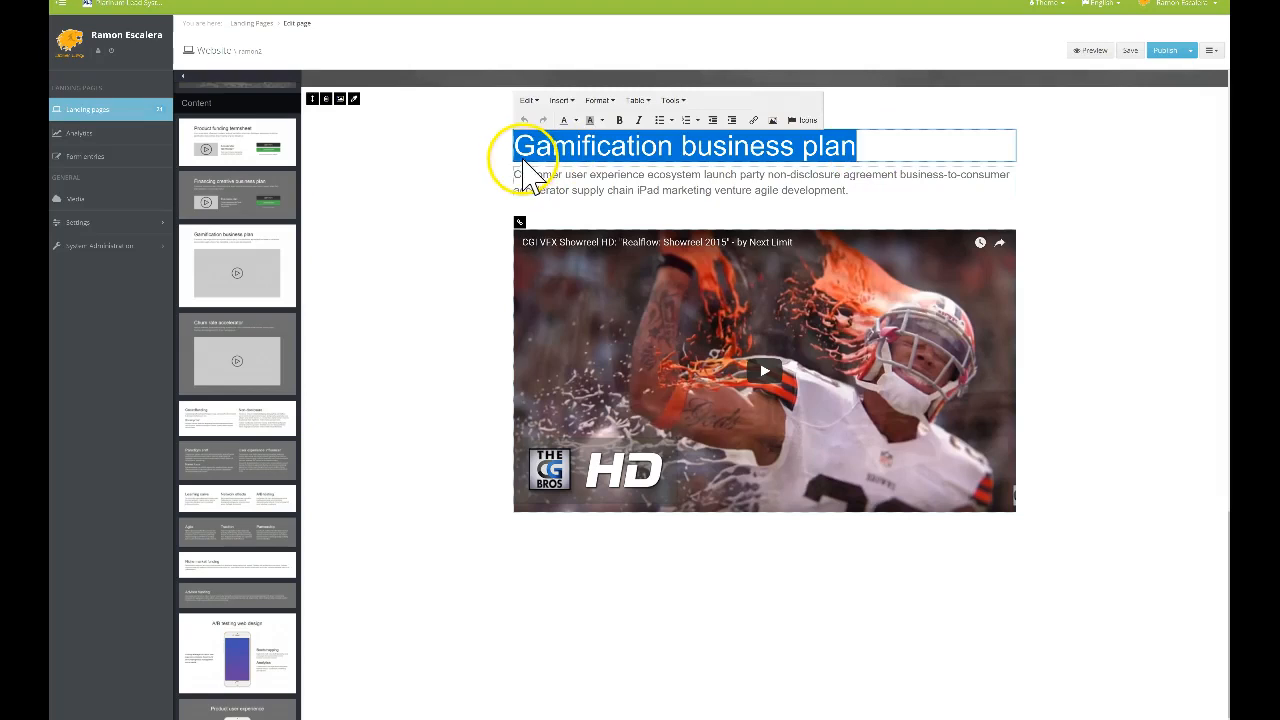
pyautogui.write('GIVE')
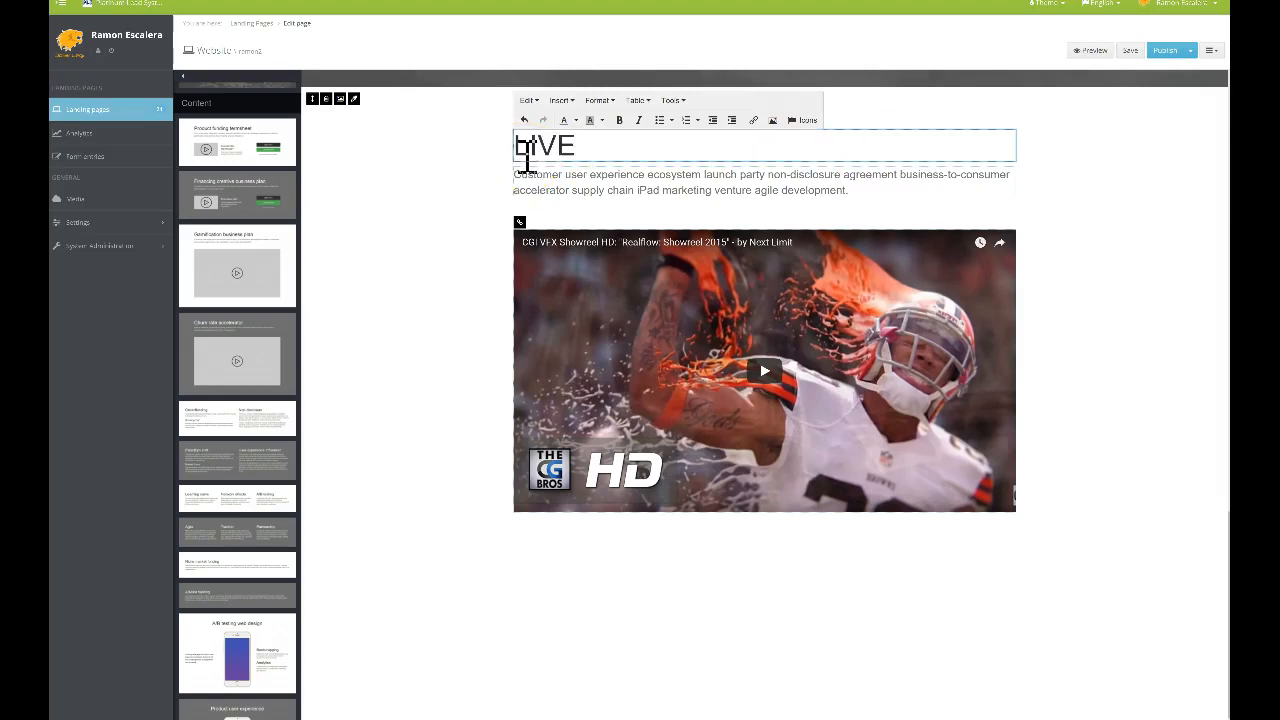
pyautogui.write(' WITHDRA')
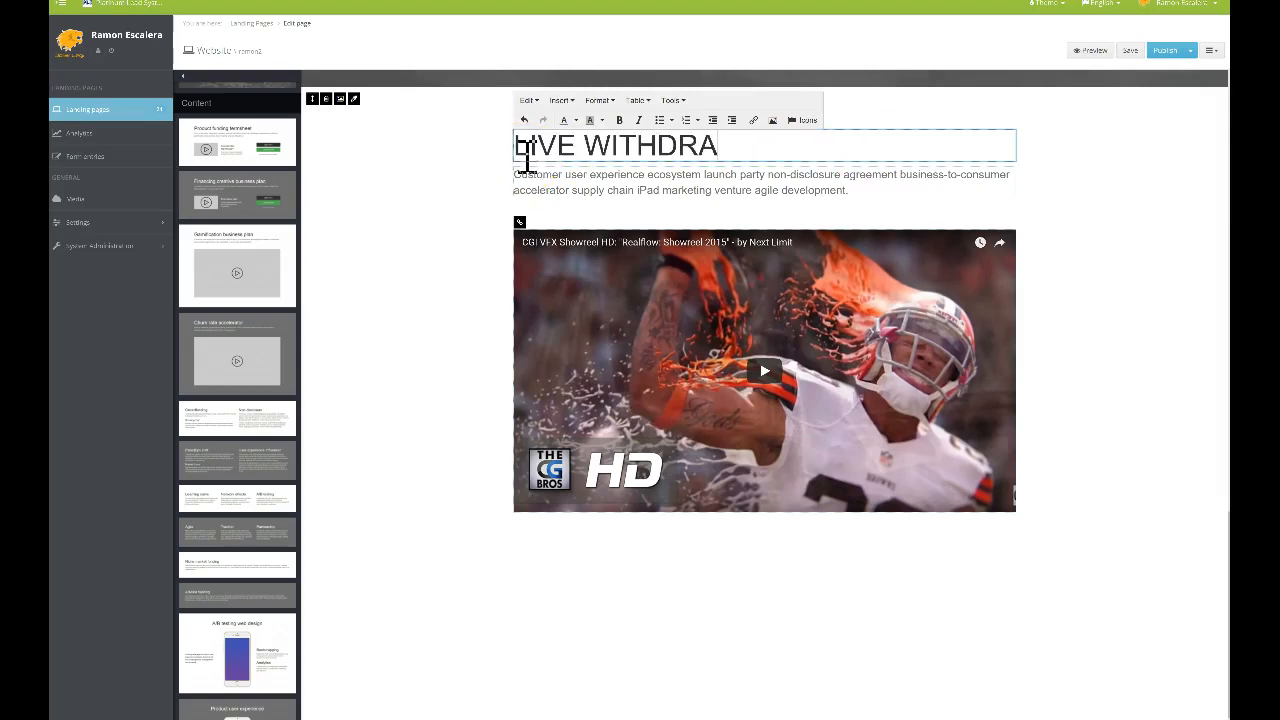
pyautogui.write('WAL VI')
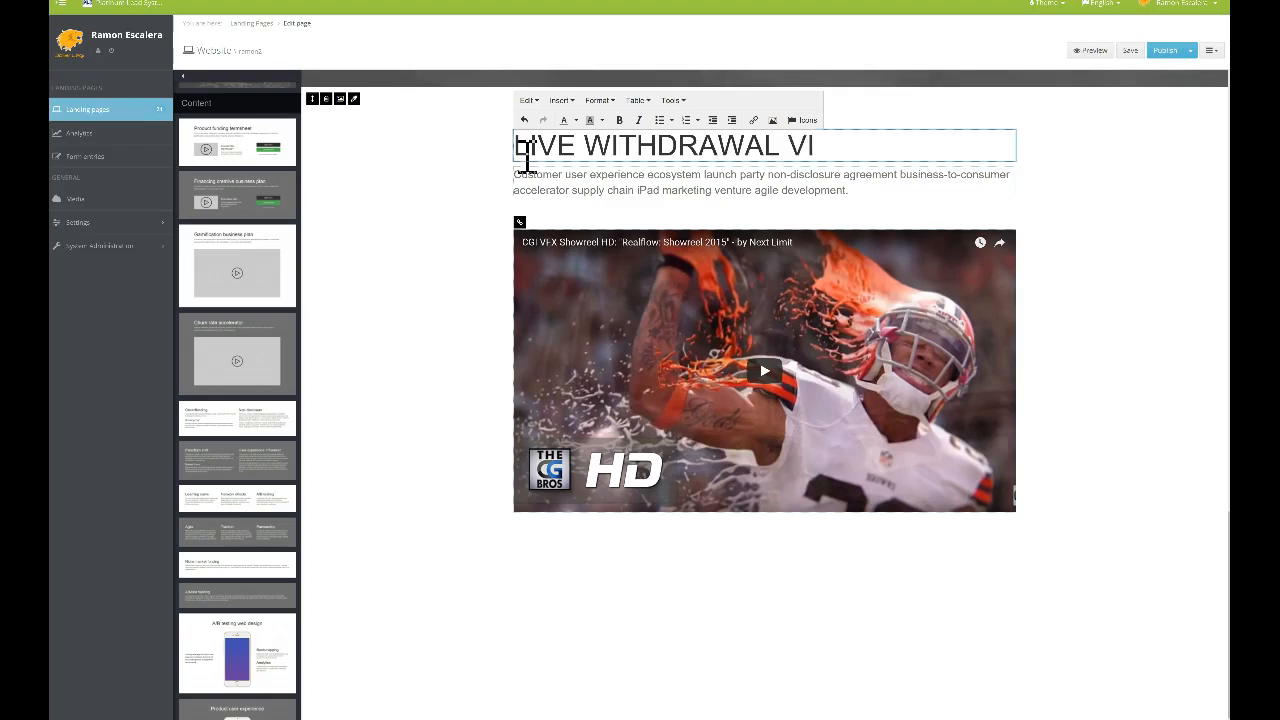
pyautogui.write('EEO')
pyautogui.press('BackSpace')
pyautogui.press('BackSpace')
pyautogui.write('FROM HASHFLARE')
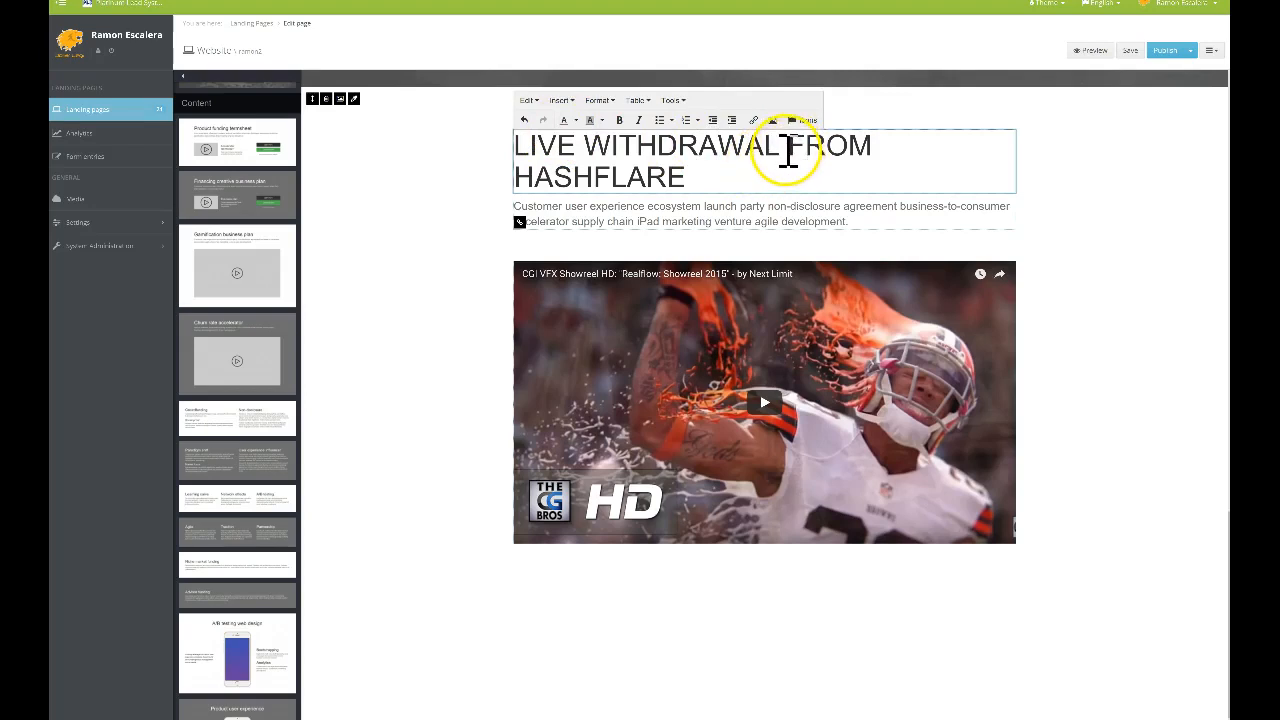
pyautogui.press('BackSpace')
pyautogui.write('V')
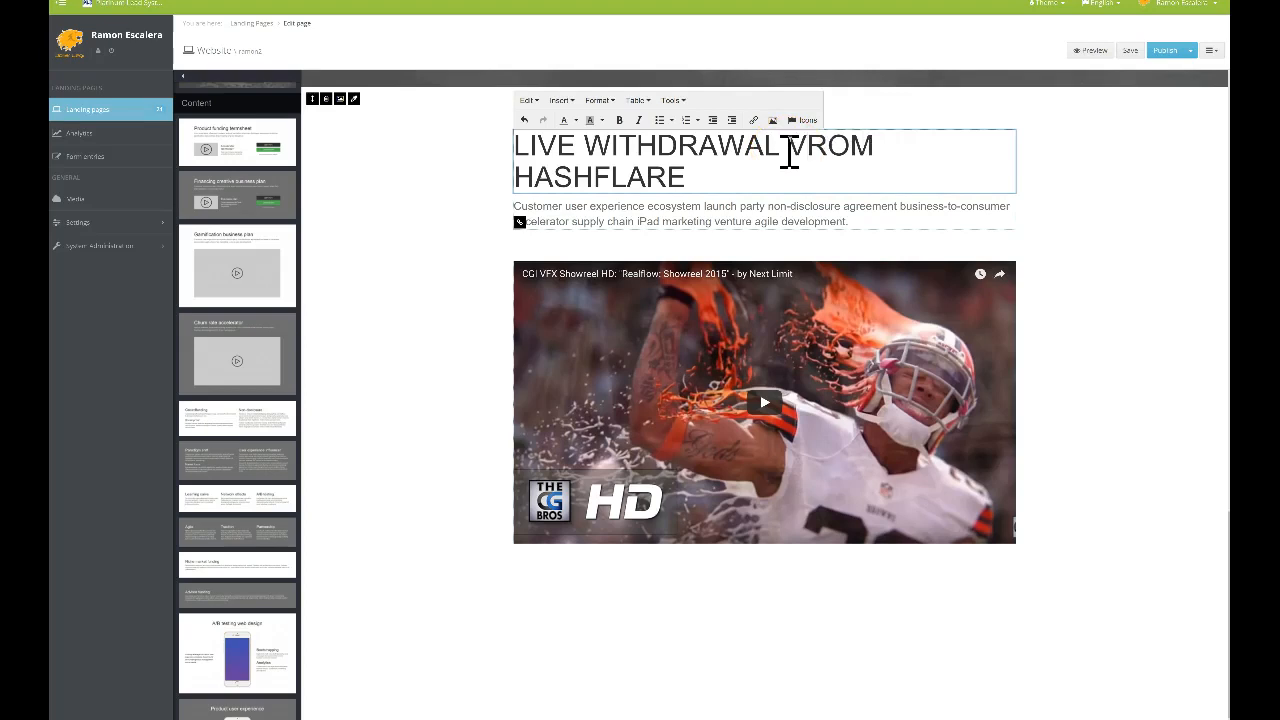
pyautogui.write('IDEO')
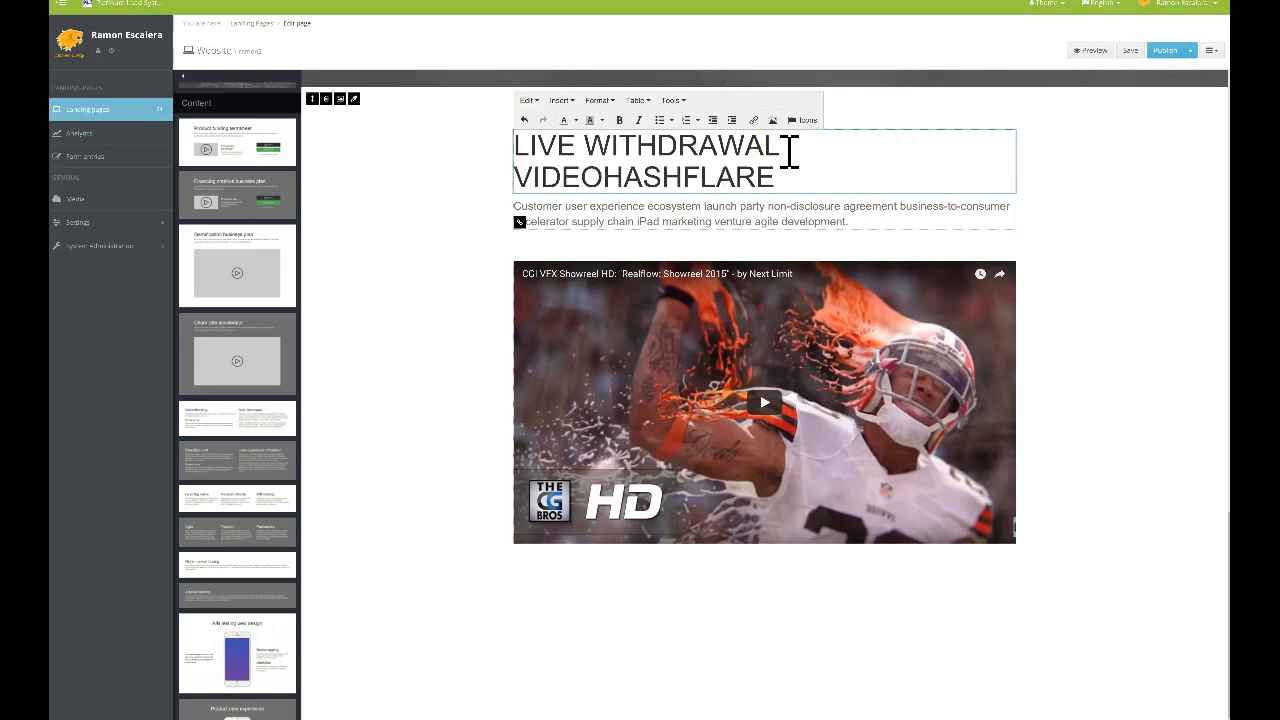
pyautogui.write(' FROM HASHFL')
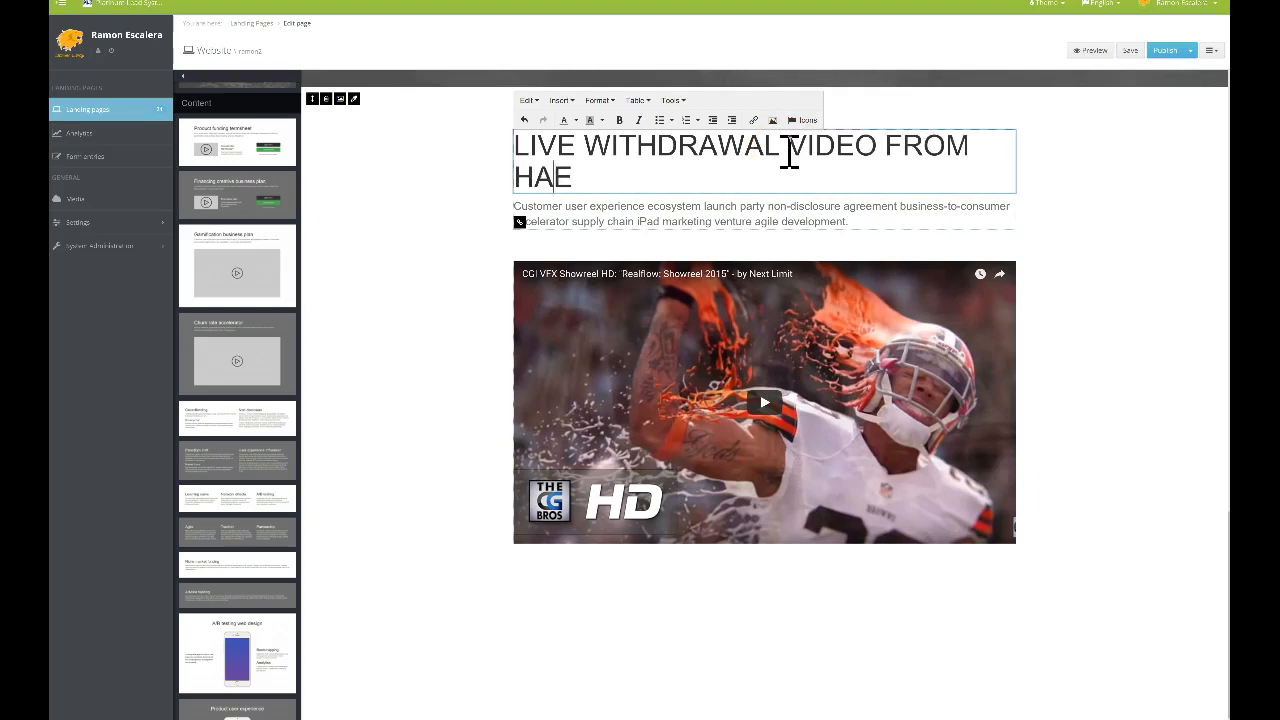
pyautogui.write('ARE')
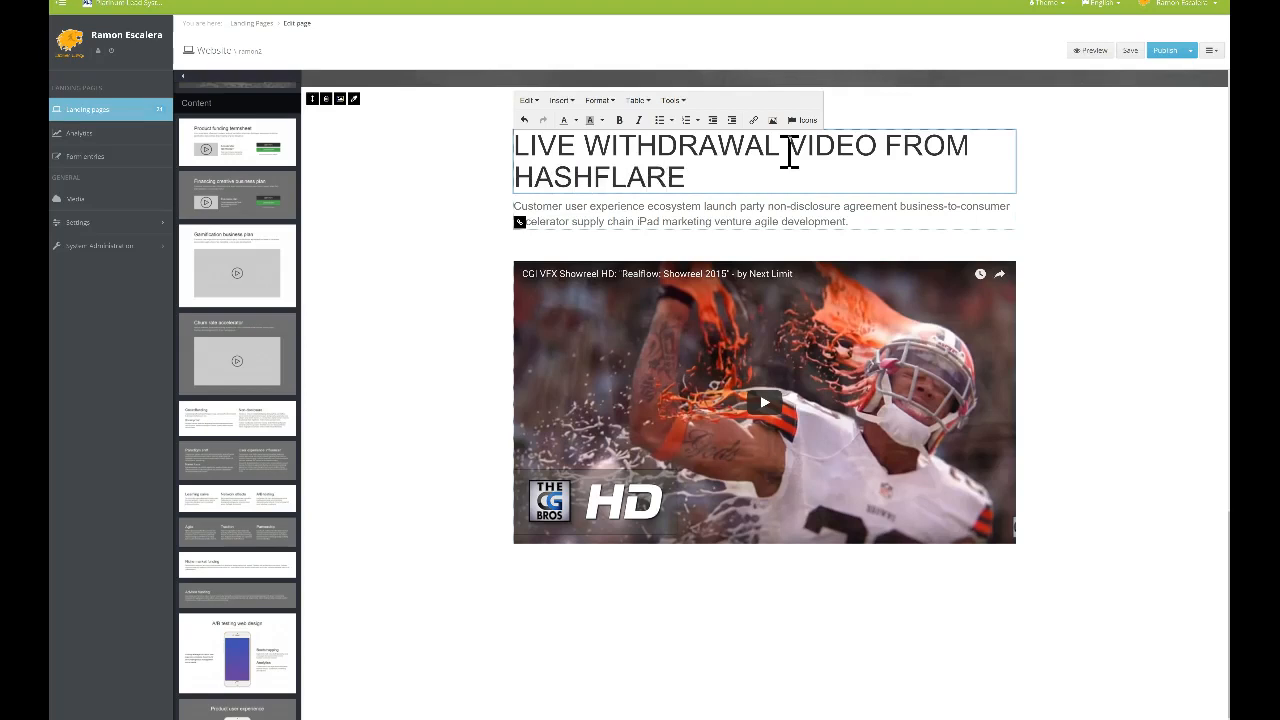
pyautogui.click(457, 191)
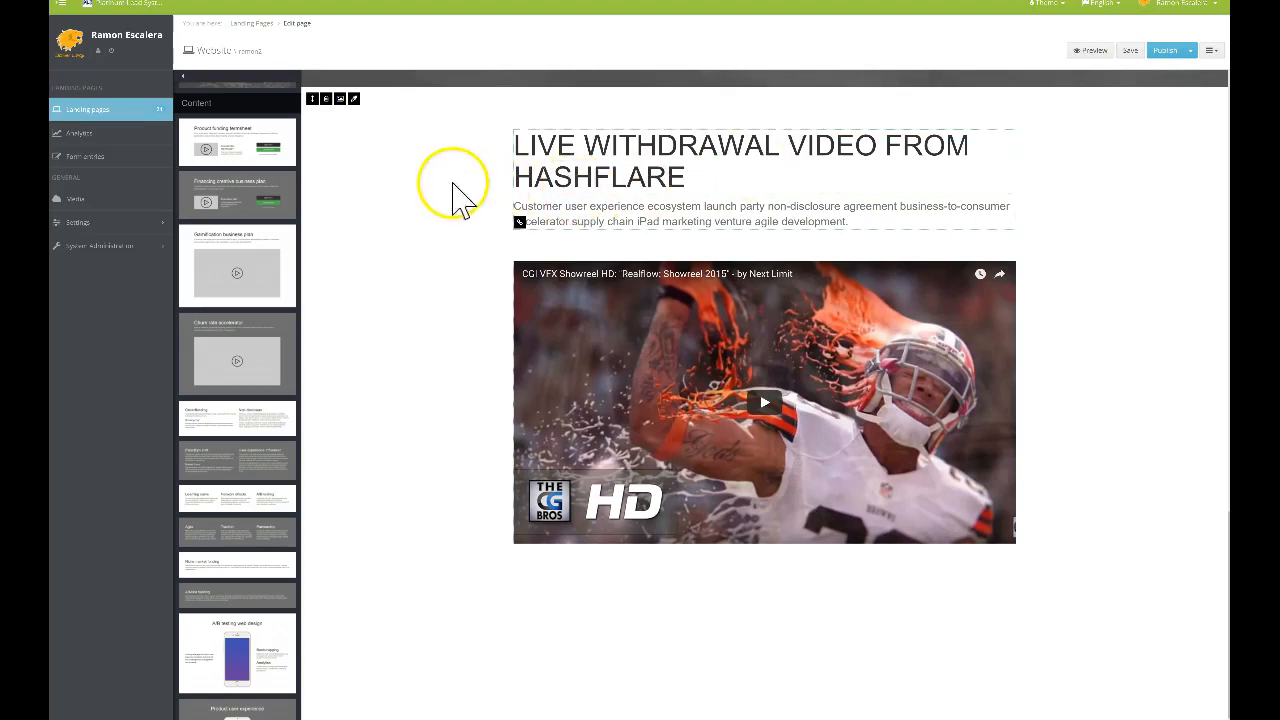
# Select the placeholder paragraph and start overwriting it, beginning with 'The'
pyautogui.click(868, 228)
pyautogui.moveTo(860, 222); pyautogui.dragTo(540, 225)
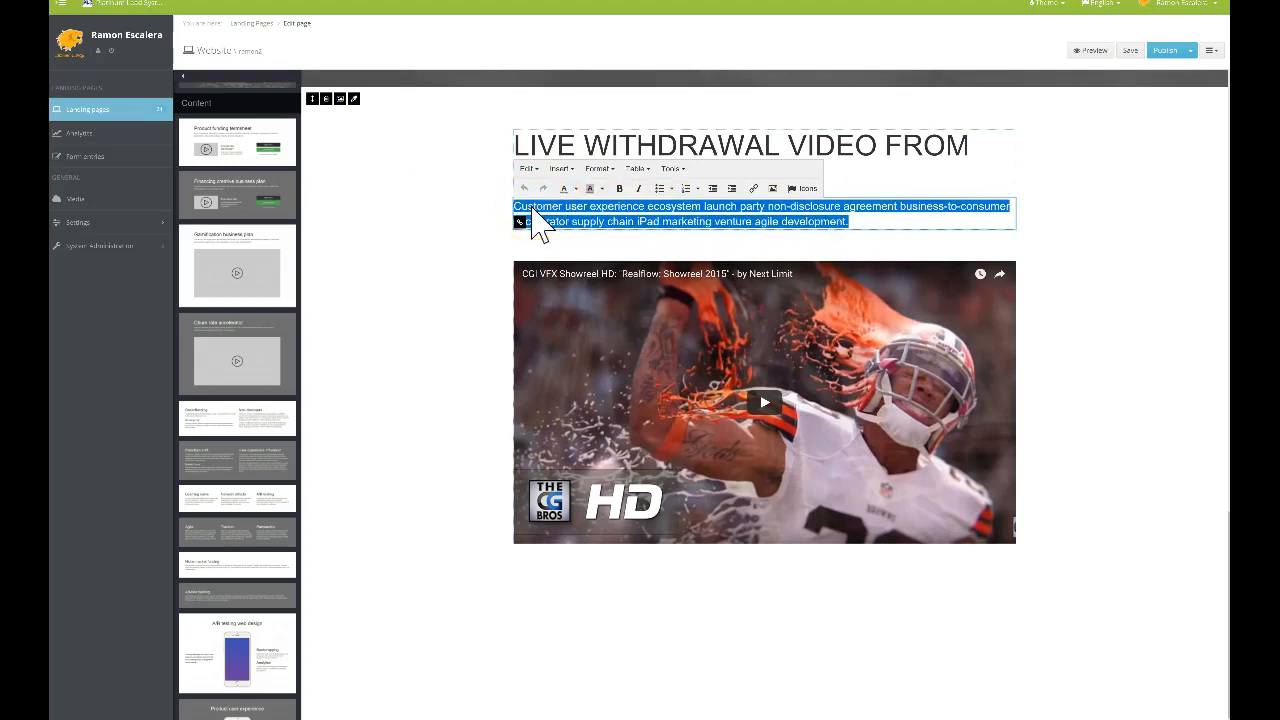
pyautogui.write('There are r')
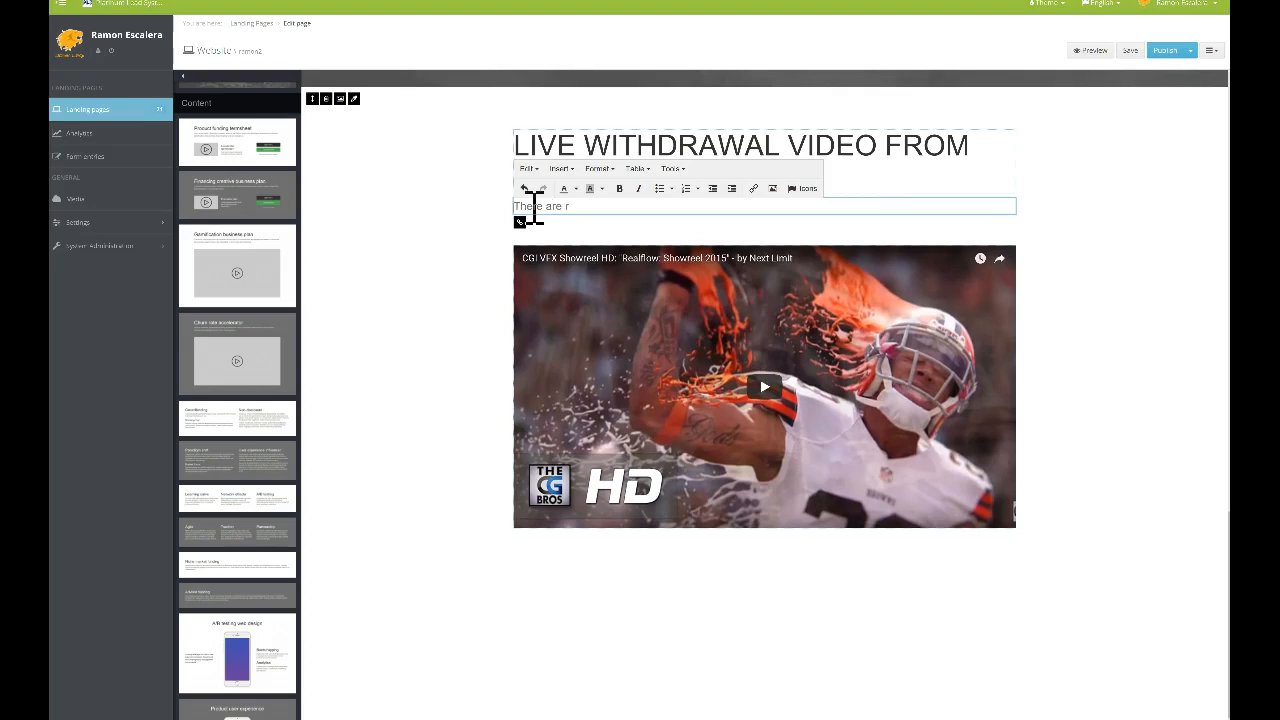
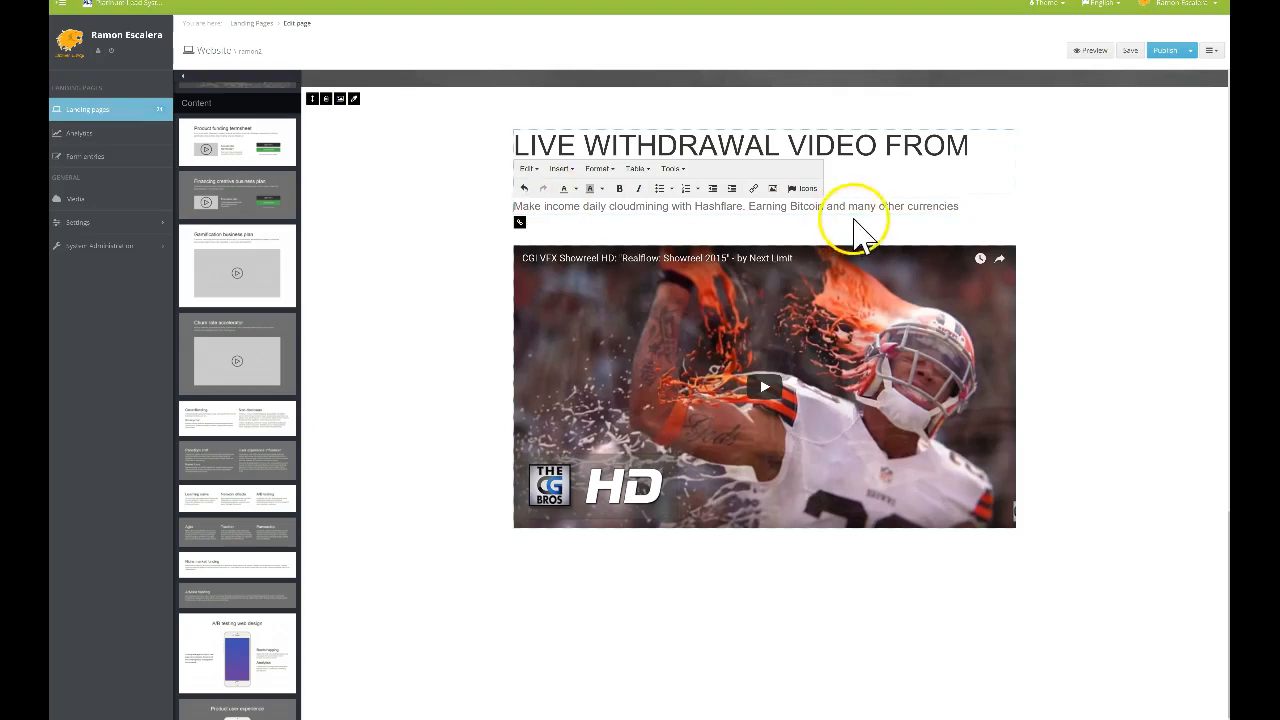
# Insert 'crypto' so the subtitle ends 'many other cryptocurrencies', then close the inline editor
pyautogui.click(908, 206)
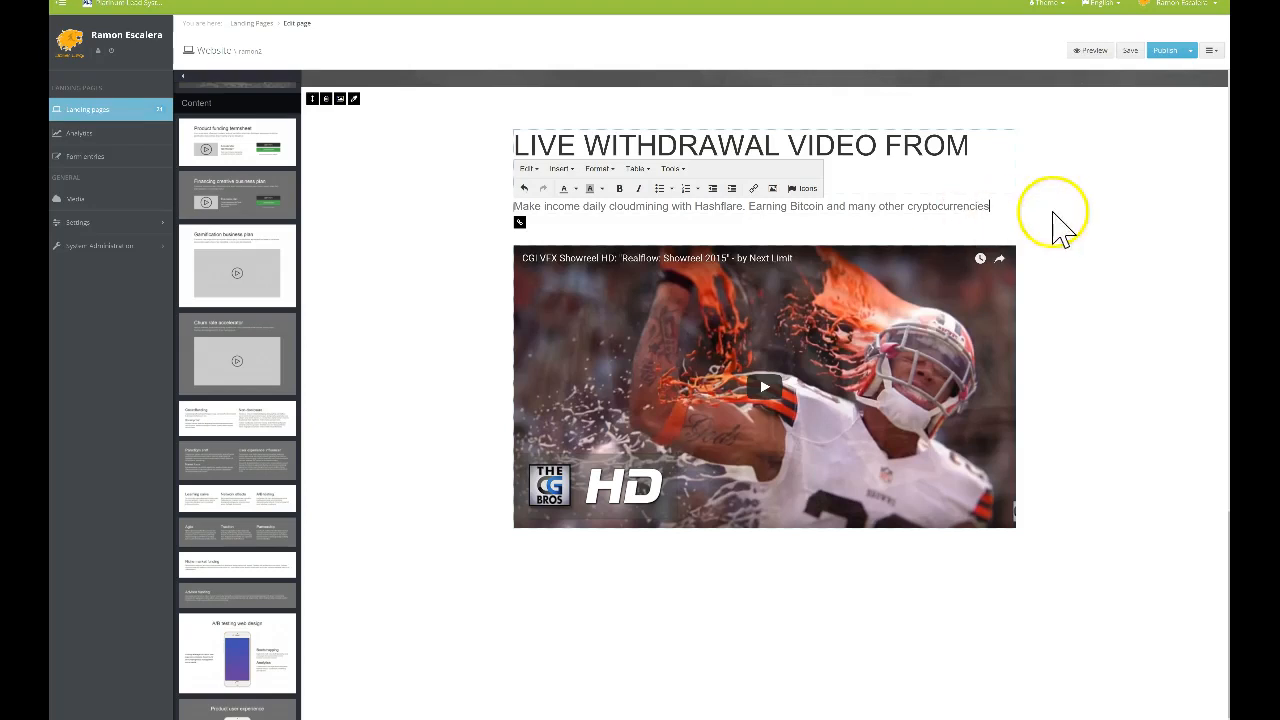
pyautogui.click(1060, 224)
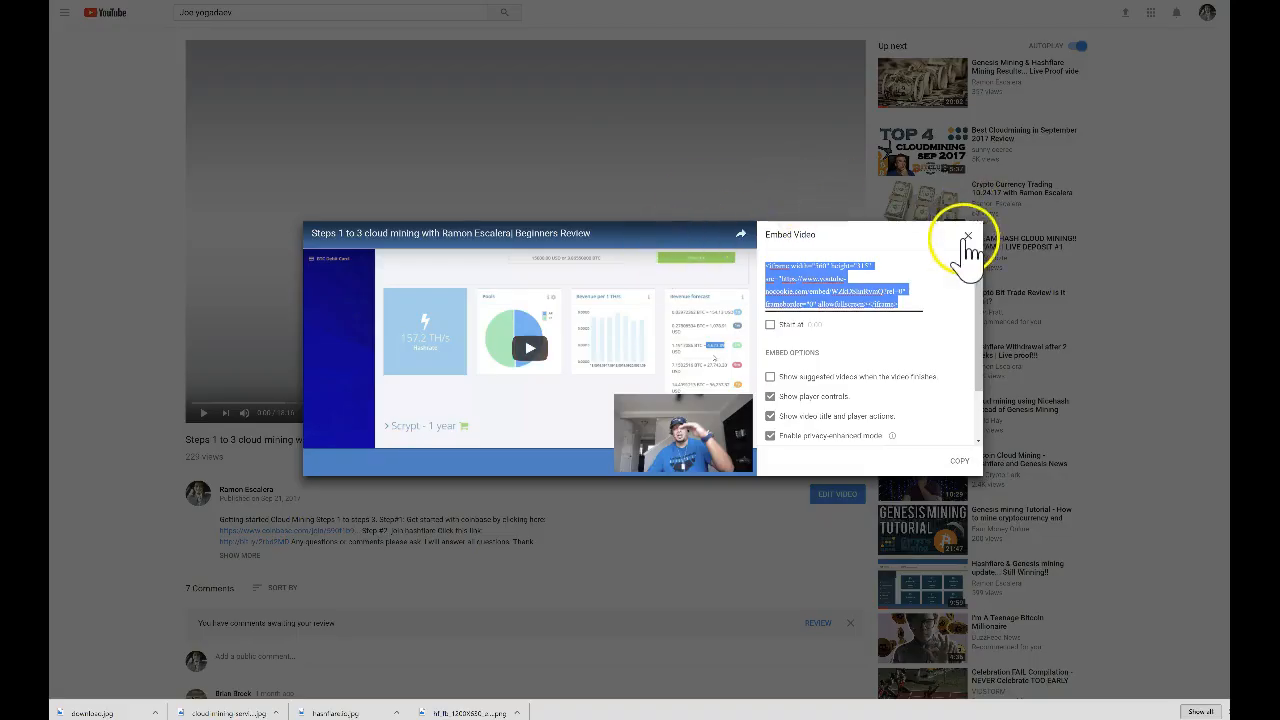
pyautogui.click(962, 236)
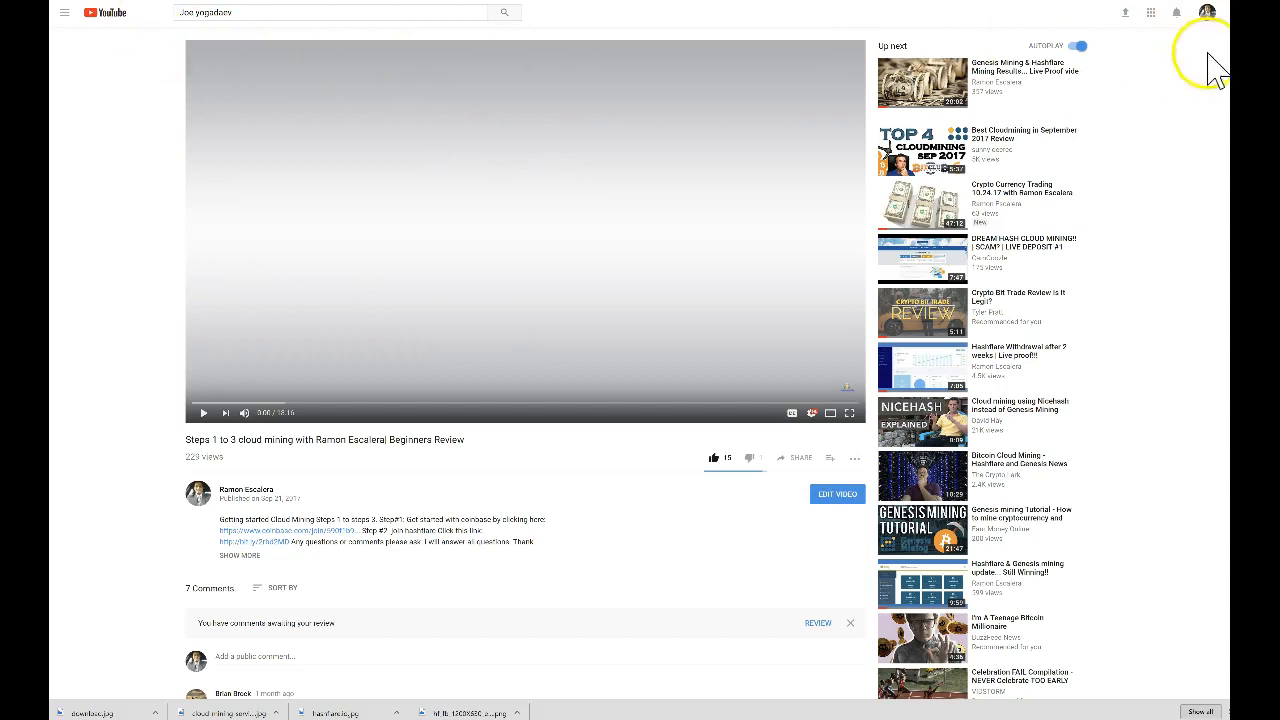
# Open the 'Another WHOPPING Withdrawal using HASHFLARE!' video from the channel's uploads and pause it
pyautogui.click(1207, 12)
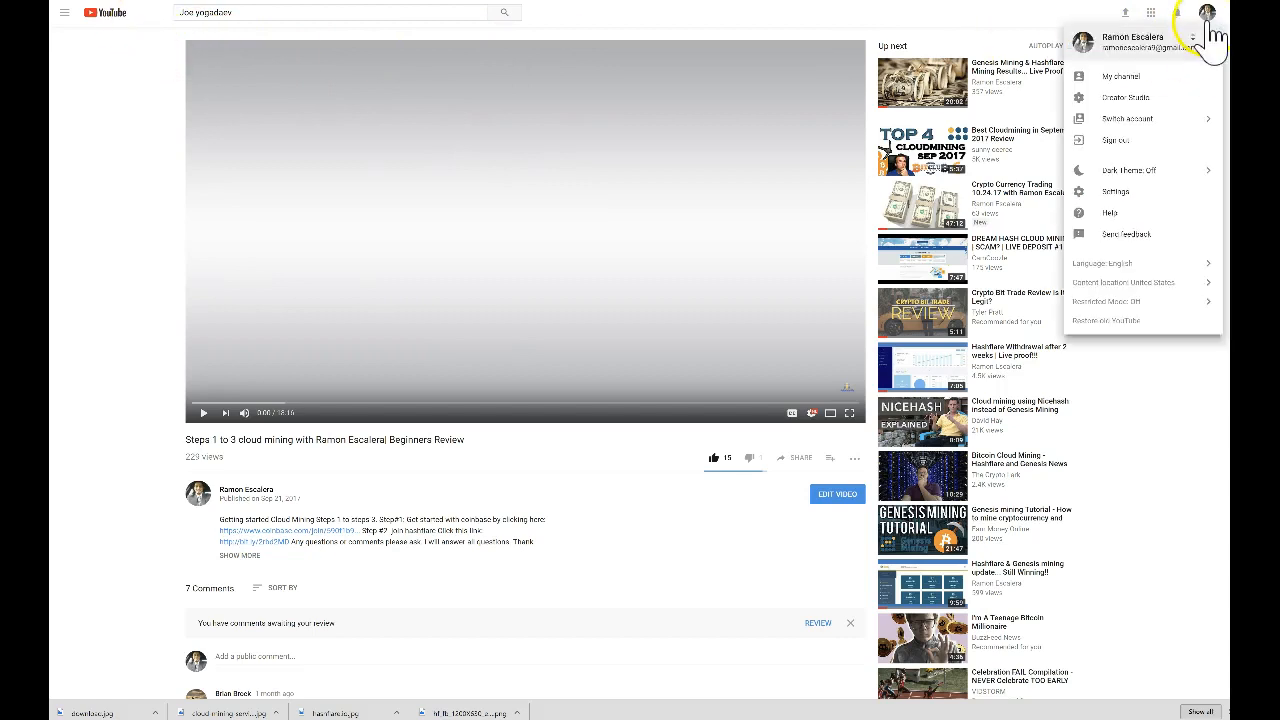
pyautogui.click(1138, 80)
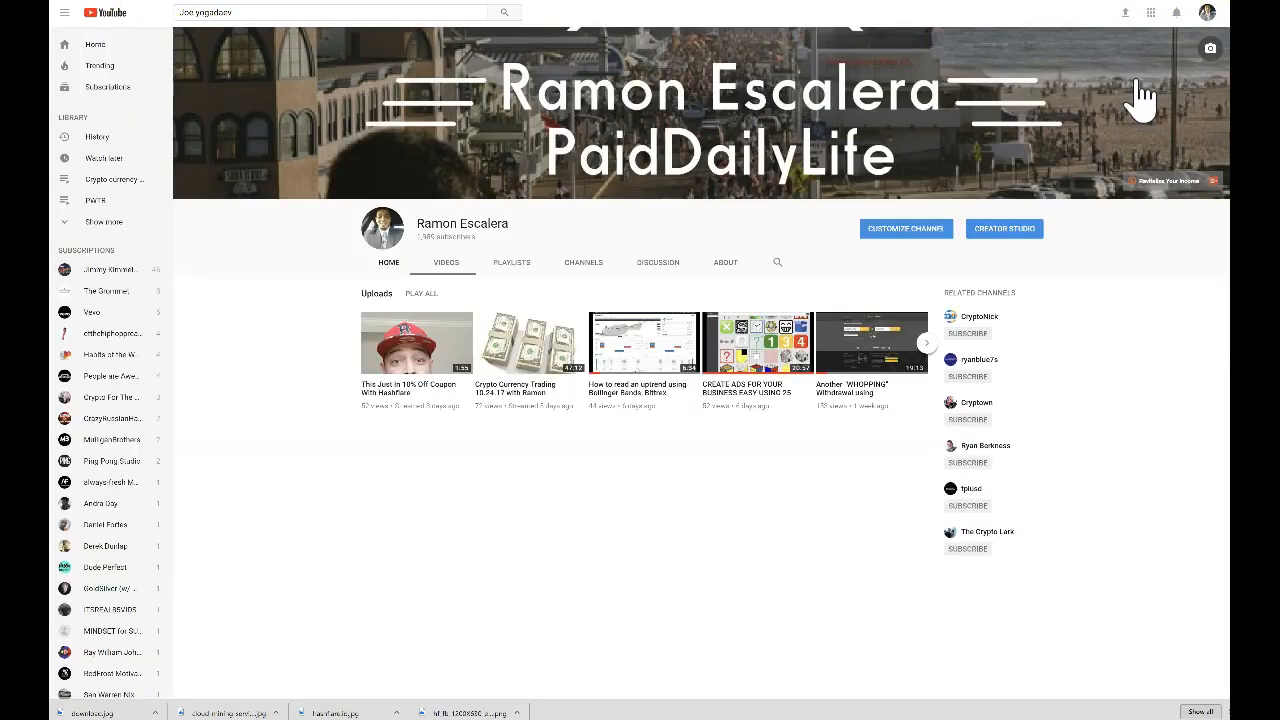
pyautogui.click(447, 264)
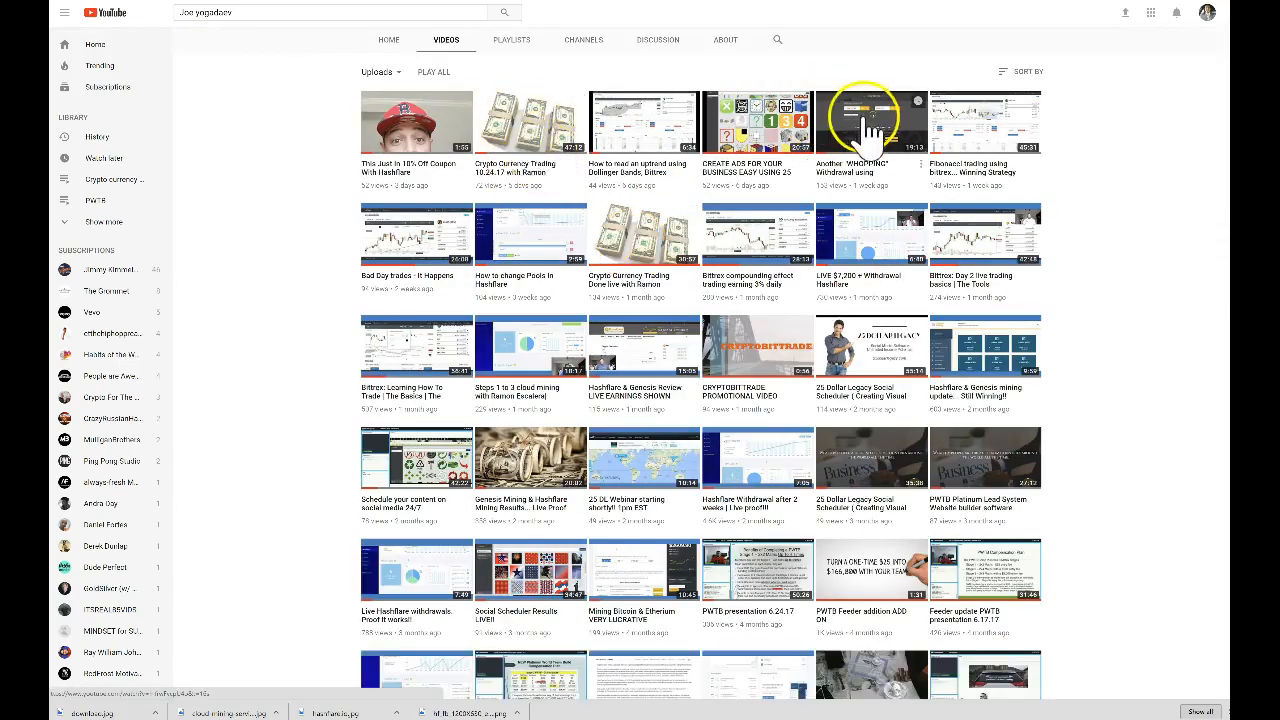
pyautogui.click(928, 190)
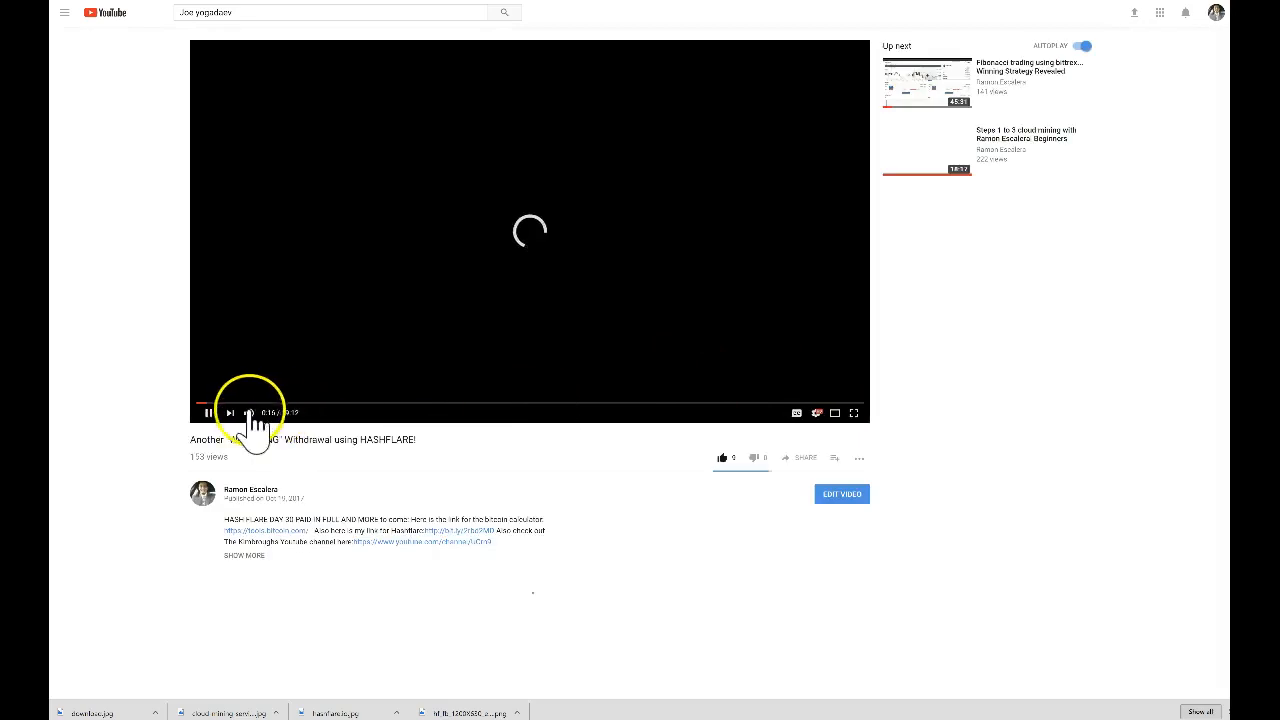
pyautogui.click(205, 412)
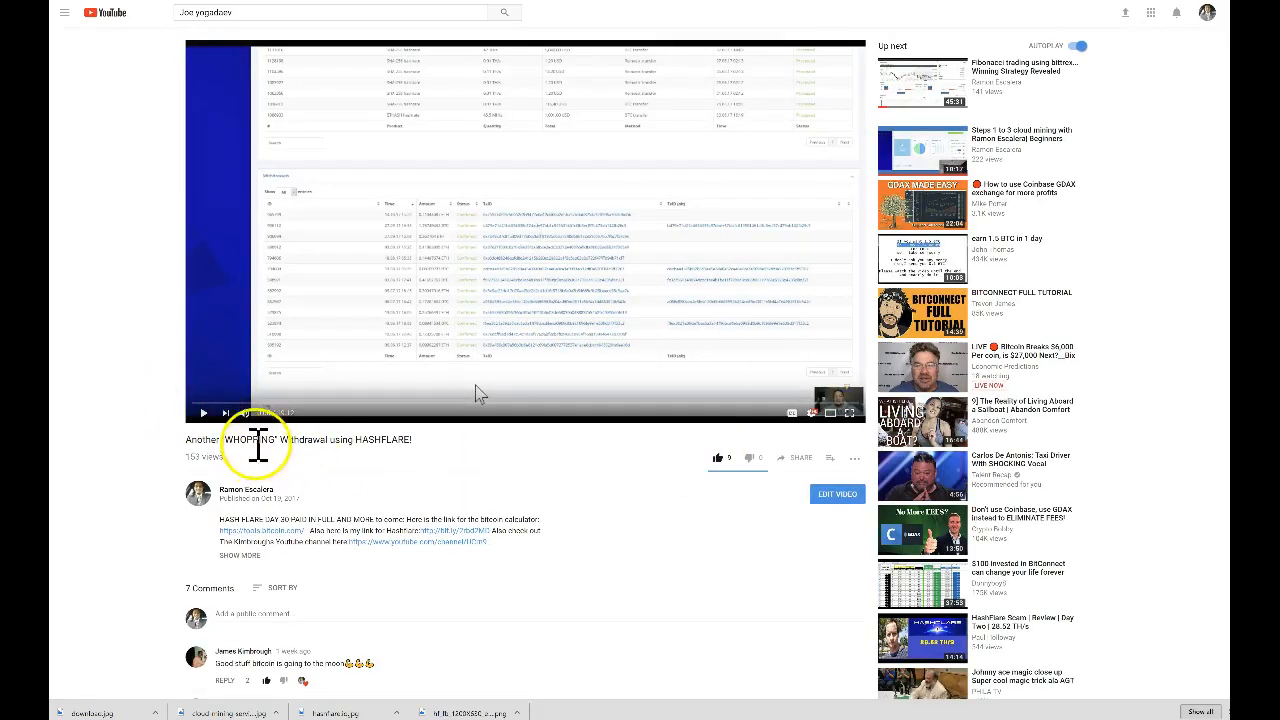
# Copy the video's embed code from its Share > Embed panel
pyautogui.click(801, 458)
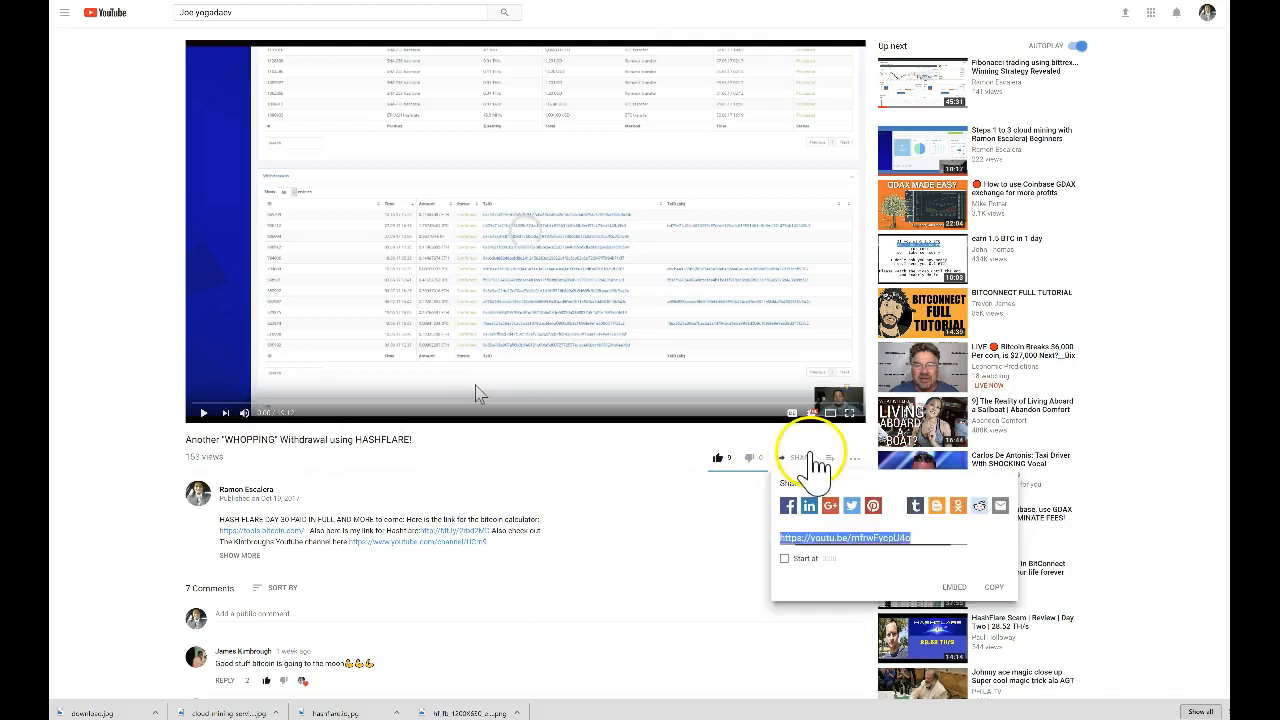
pyautogui.click(950, 587)
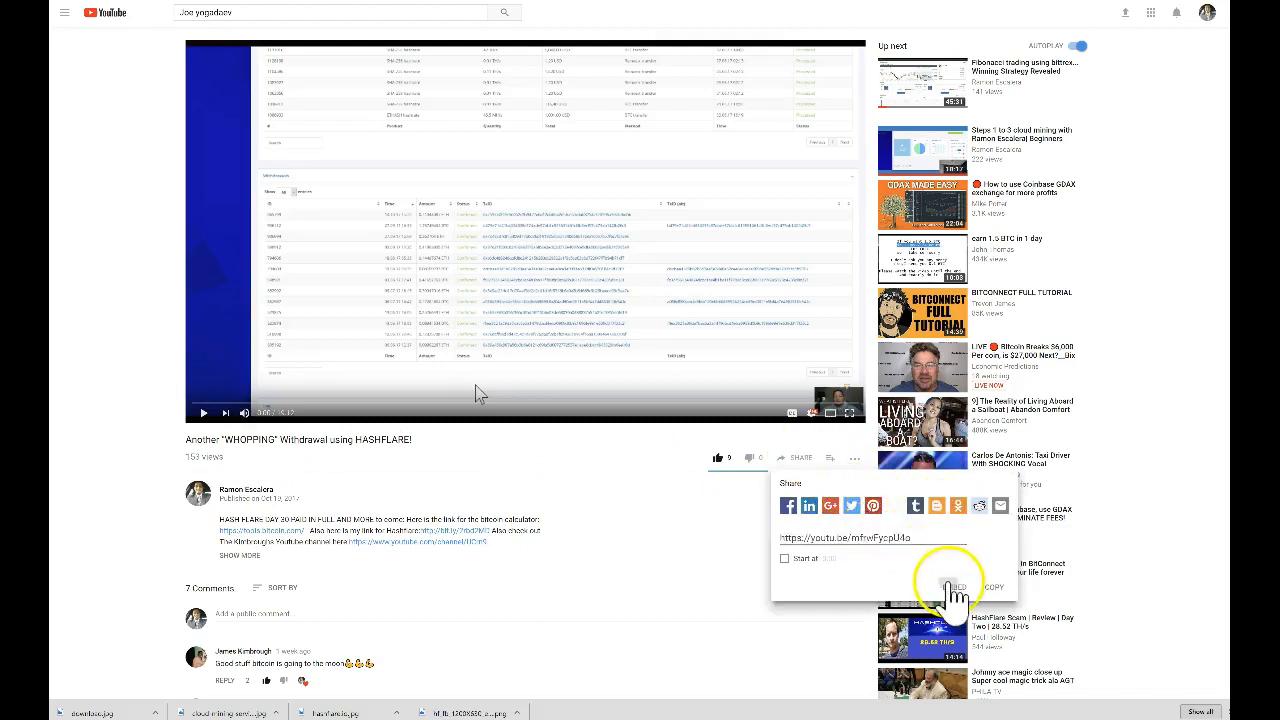
pyautogui.click(792, 280)
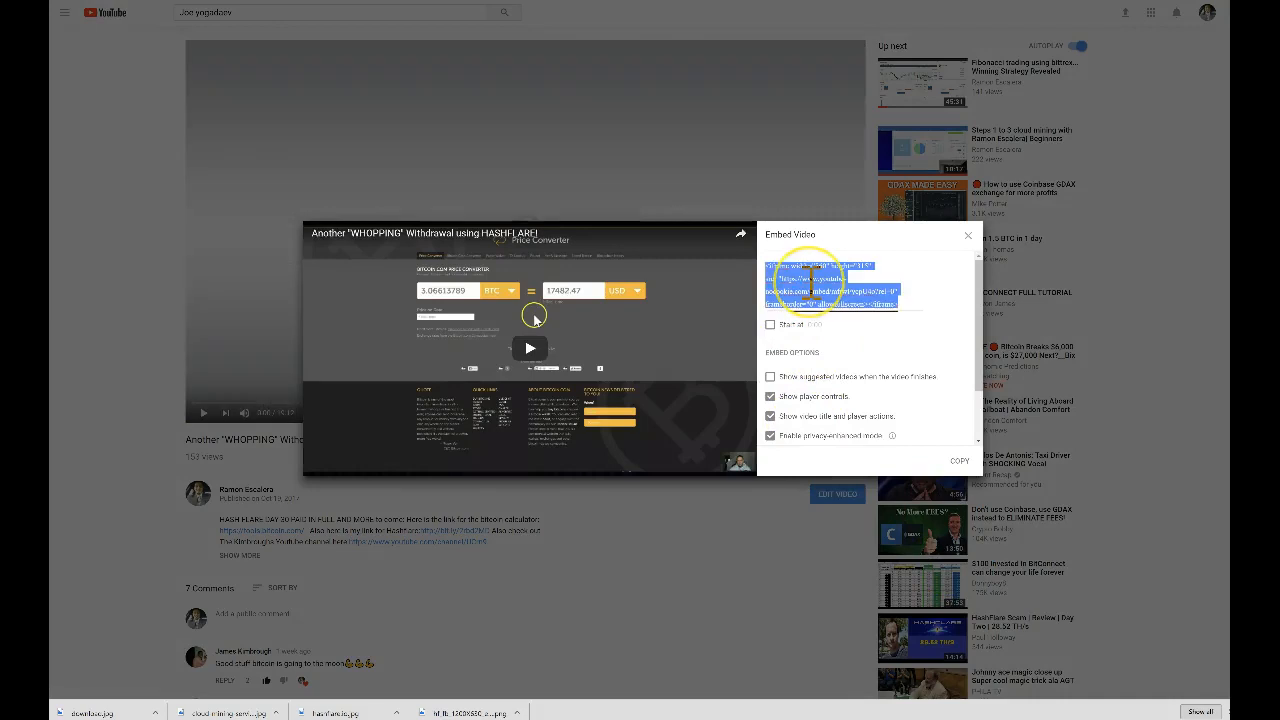
pyautogui.rightClick(815, 285)
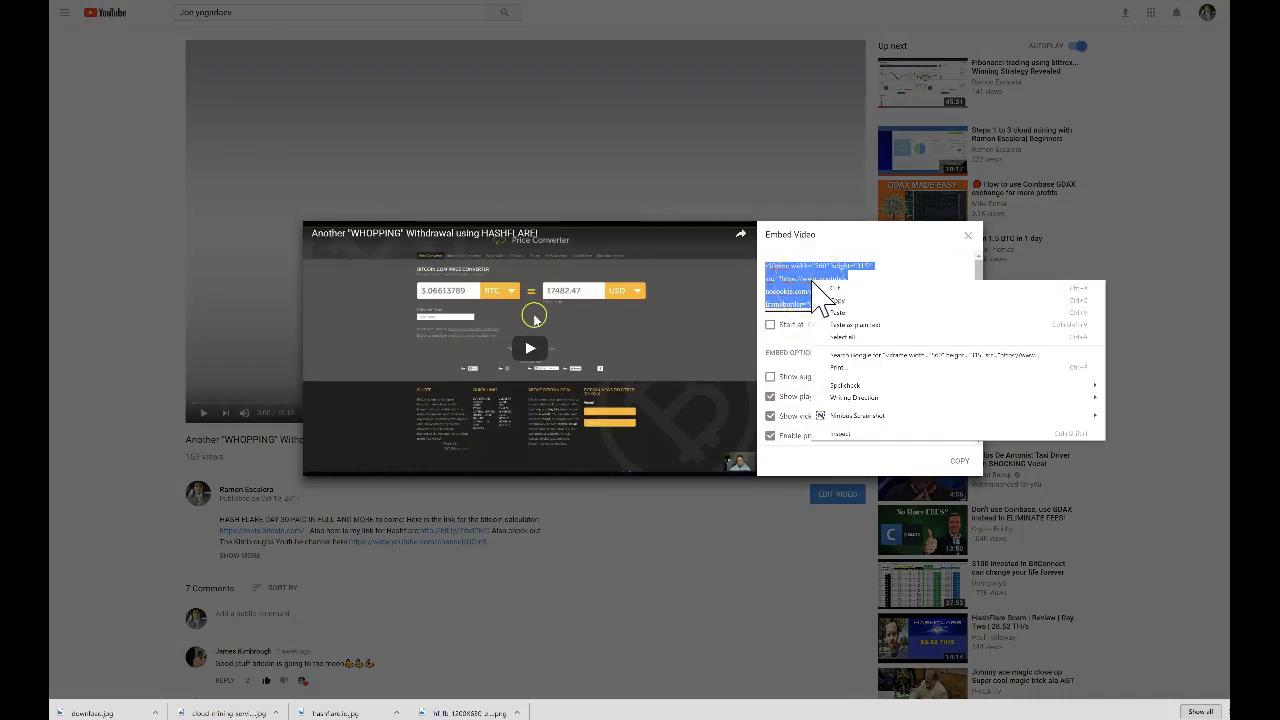
pyautogui.click(829, 303)
# Paste the embed code into Notepad as a third iframe line
pyautogui.hotkey('alt', 'Tab')
pyautogui.hotkey('ctrl', 'v')
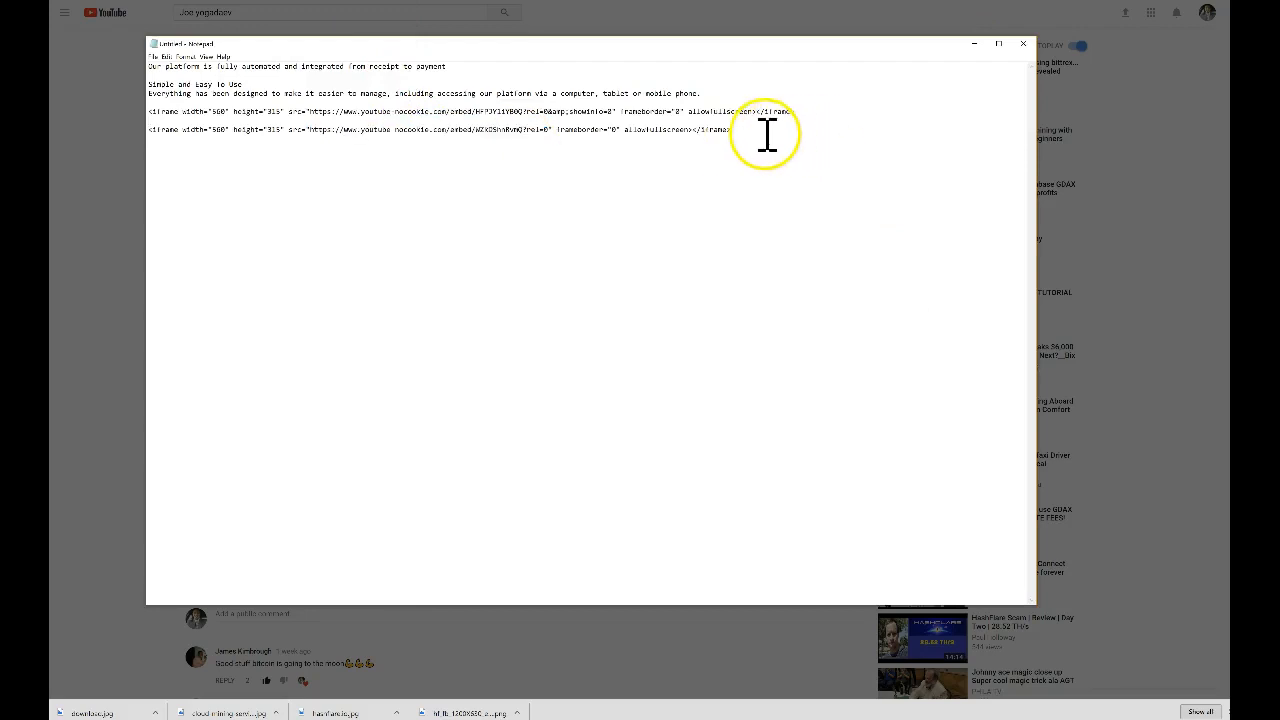
pyautogui.press('Return')
pyautogui.press('Return')
pyautogui.hotkey('ctrl', 'v')
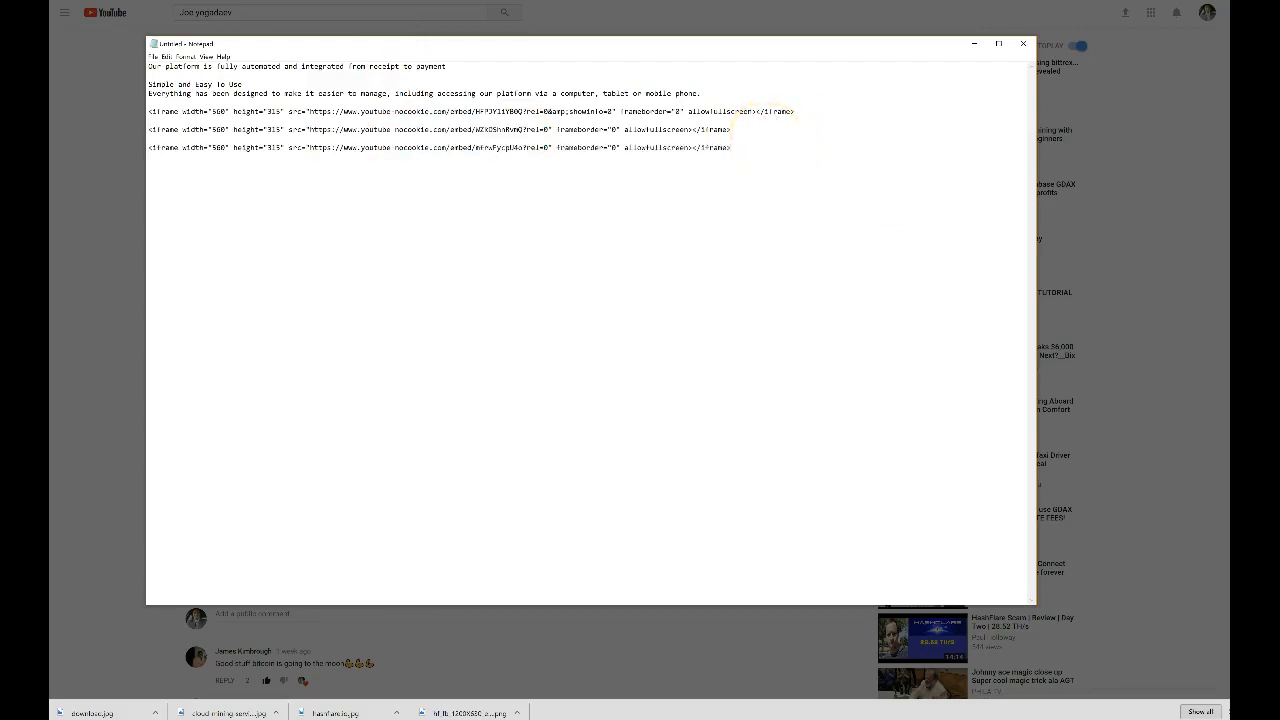
# Copy the new iframe's src URL and return to YouTube with the embed dialog closed
pyautogui.moveTo(311, 148); pyautogui.dragTo(543, 157)
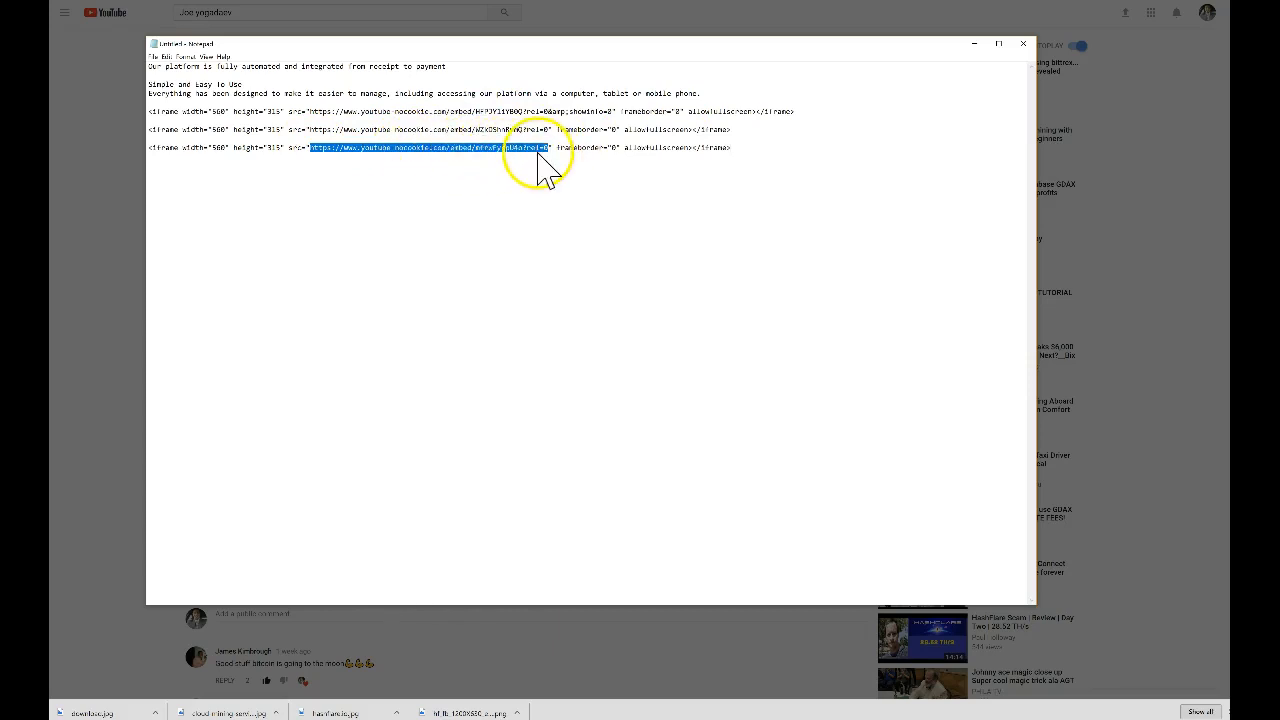
pyautogui.rightClick(549, 166)
pyautogui.click(500, 180)
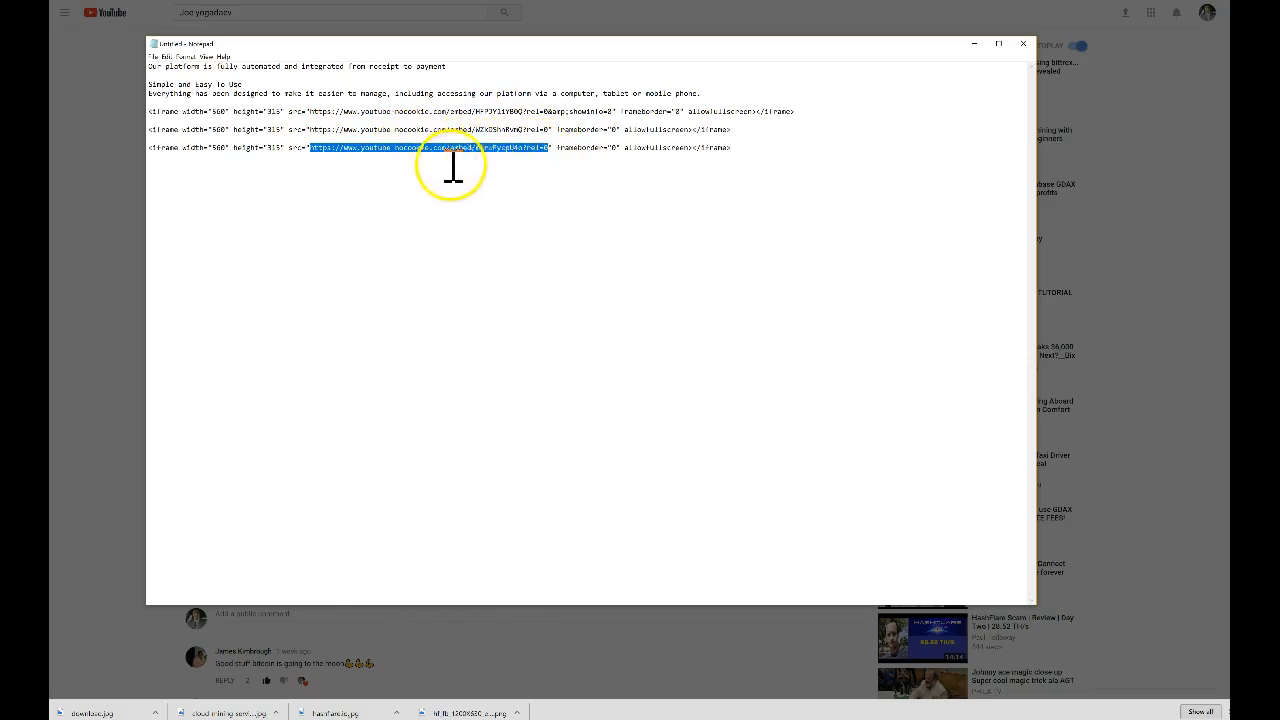
pyautogui.click(972, 45)
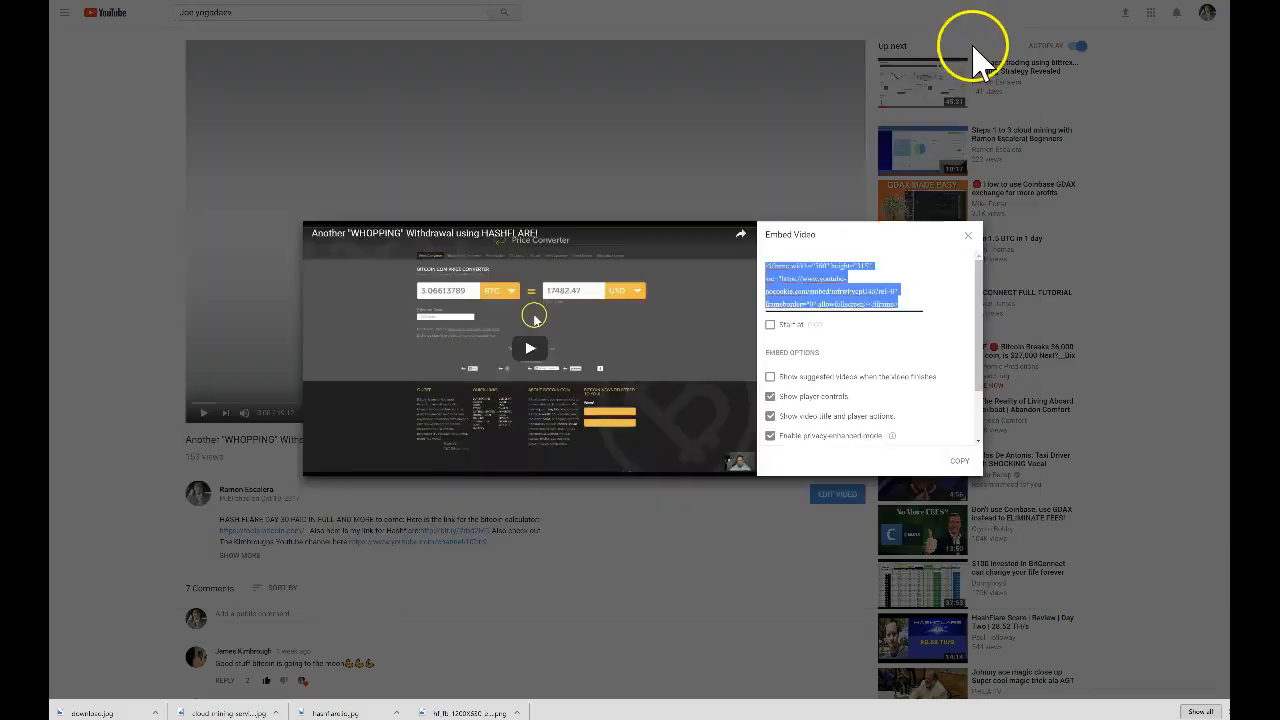
pyautogui.click(968, 238)
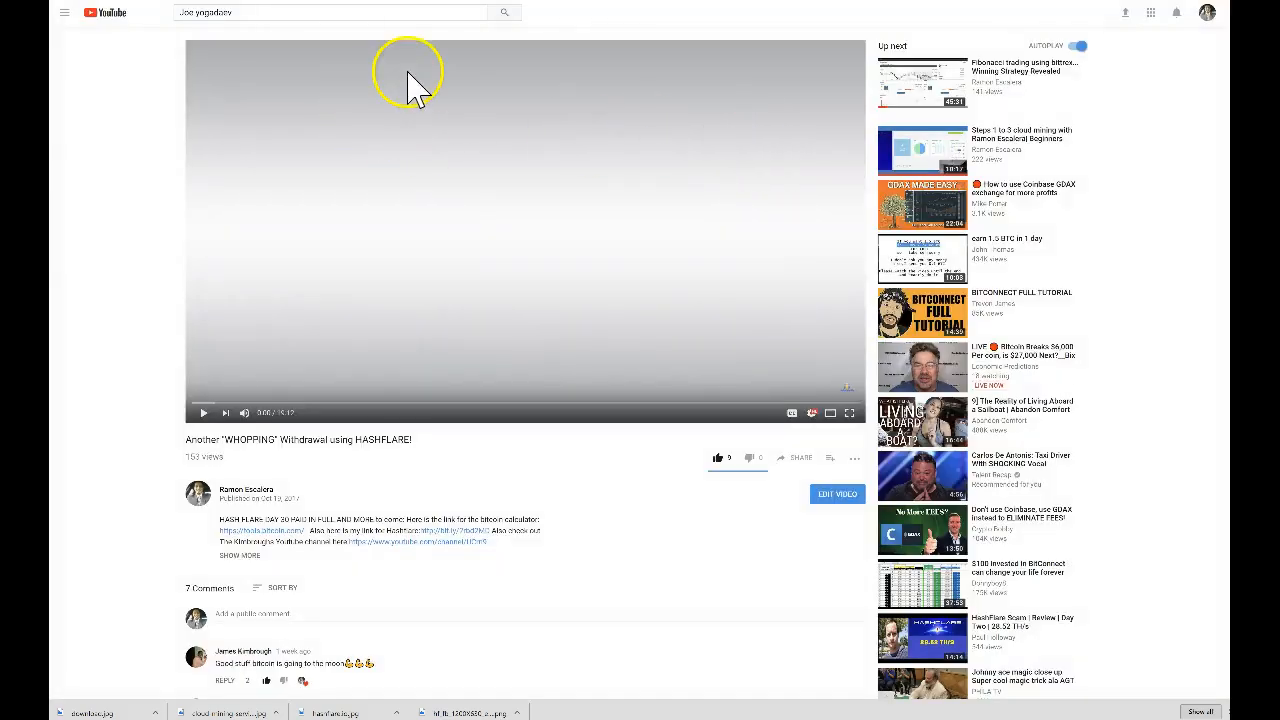
# Replace the video frame's URL with the copied WHOPPING Withdrawal embed URL and update it
pyautogui.click(418, 1)
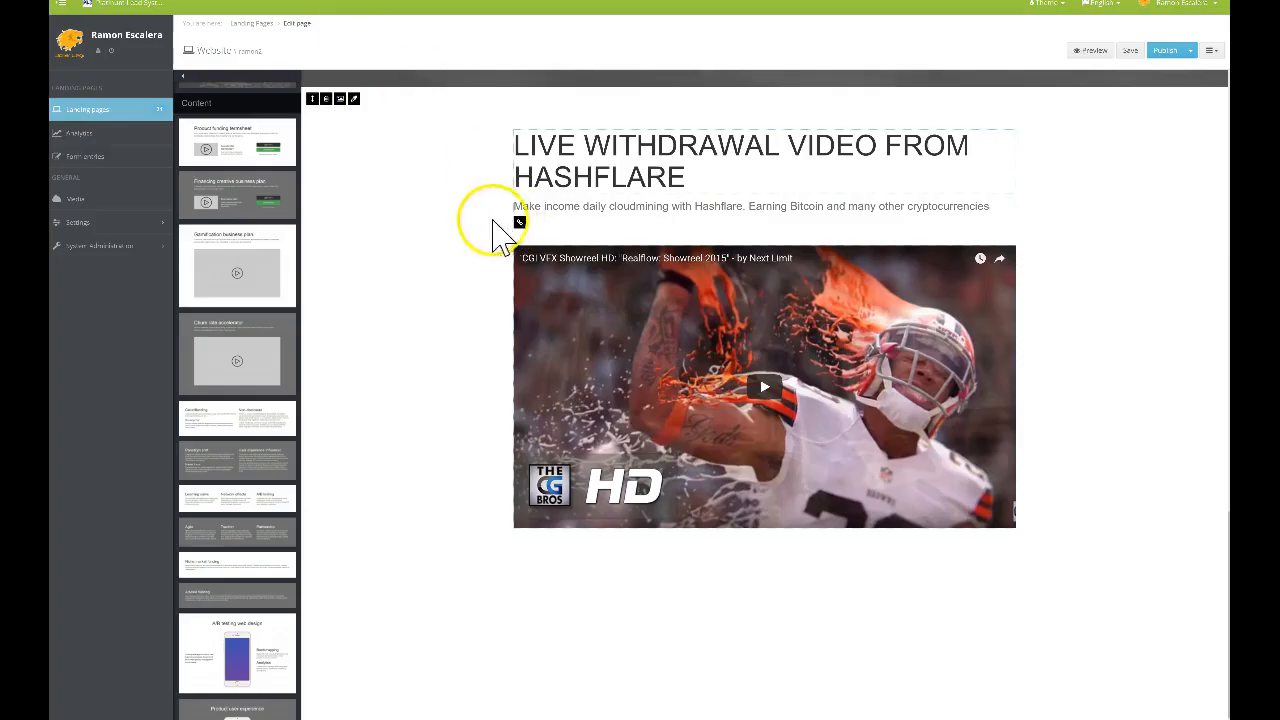
pyautogui.click(519, 222)
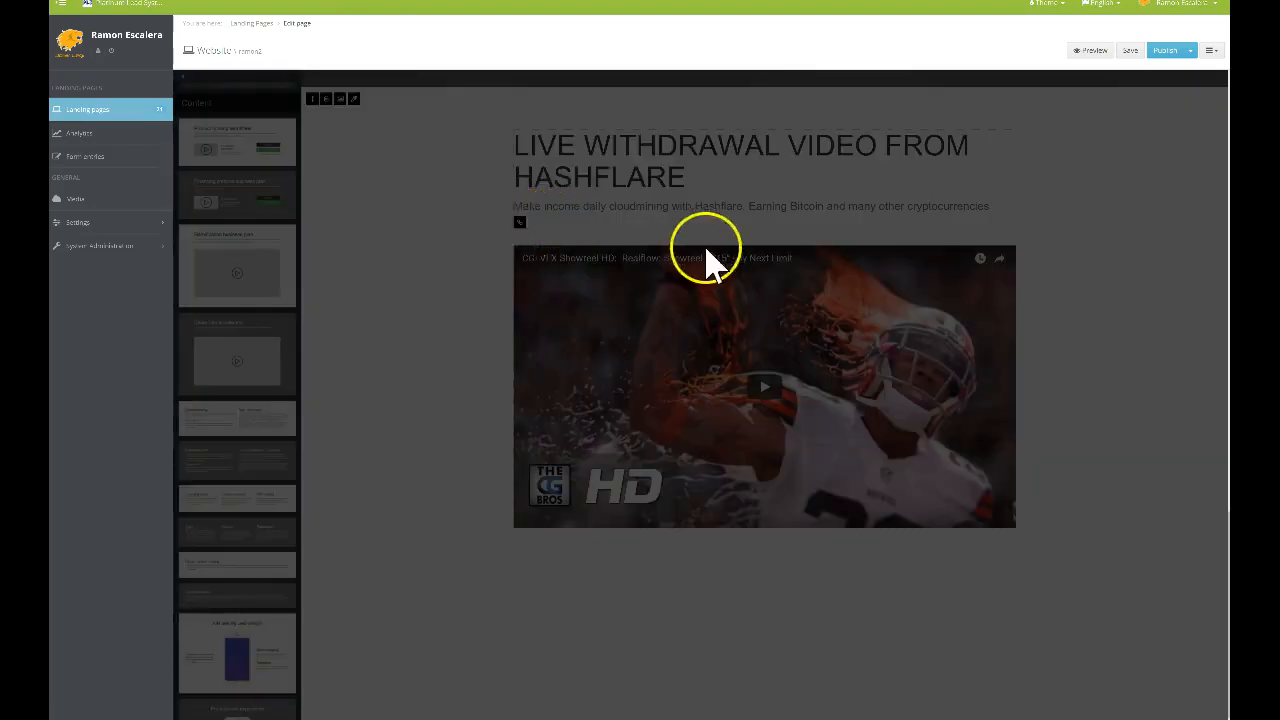
pyautogui.moveTo(666, 231); pyautogui.dragTo(463, 246)
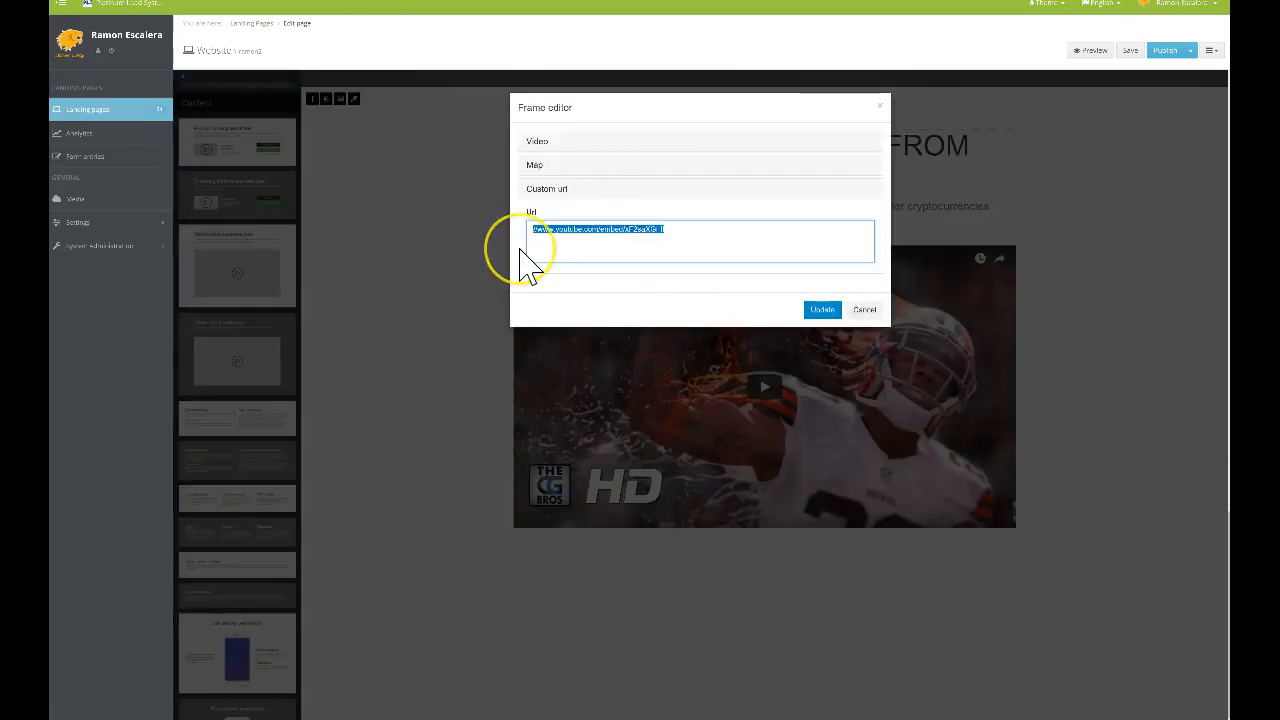
pyautogui.hotkey('ctrl', 'v')
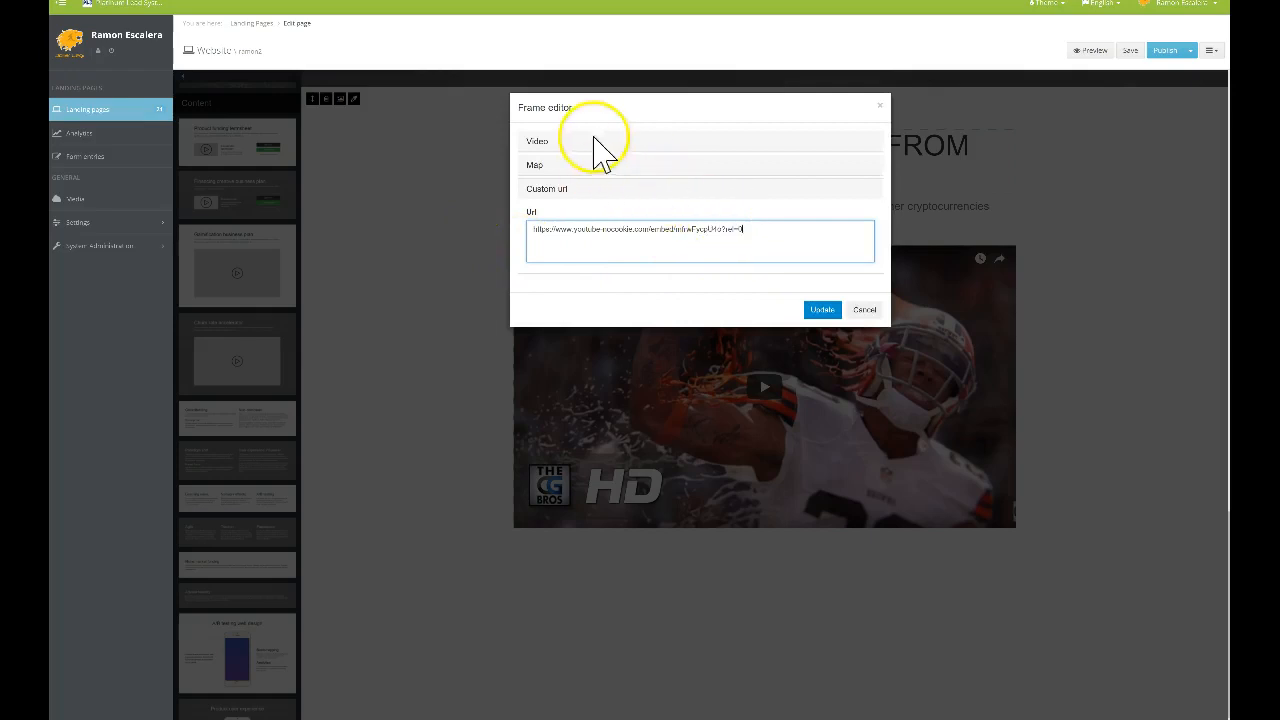
pyautogui.click(820, 312)
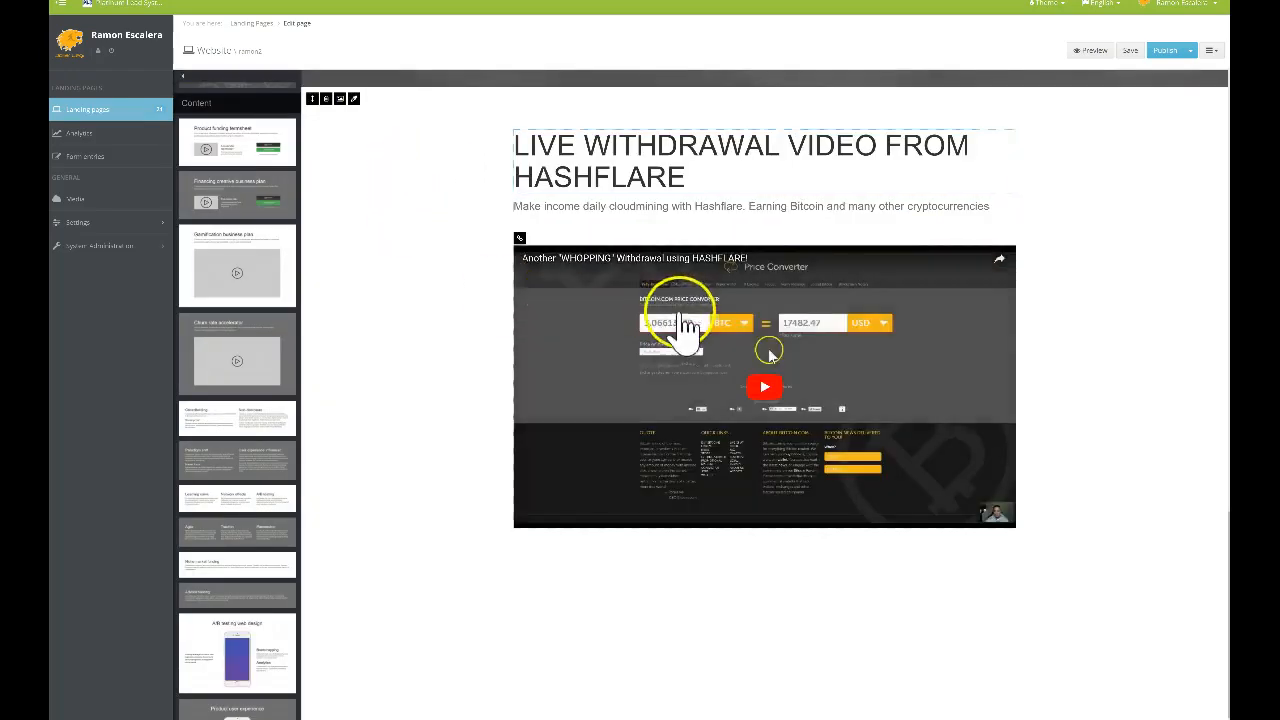
# Drag the CLICK HERE TO REGISTER TODAY banner to just below the live withdrawal video block
pyautogui.scroll(6, 1120, 325)
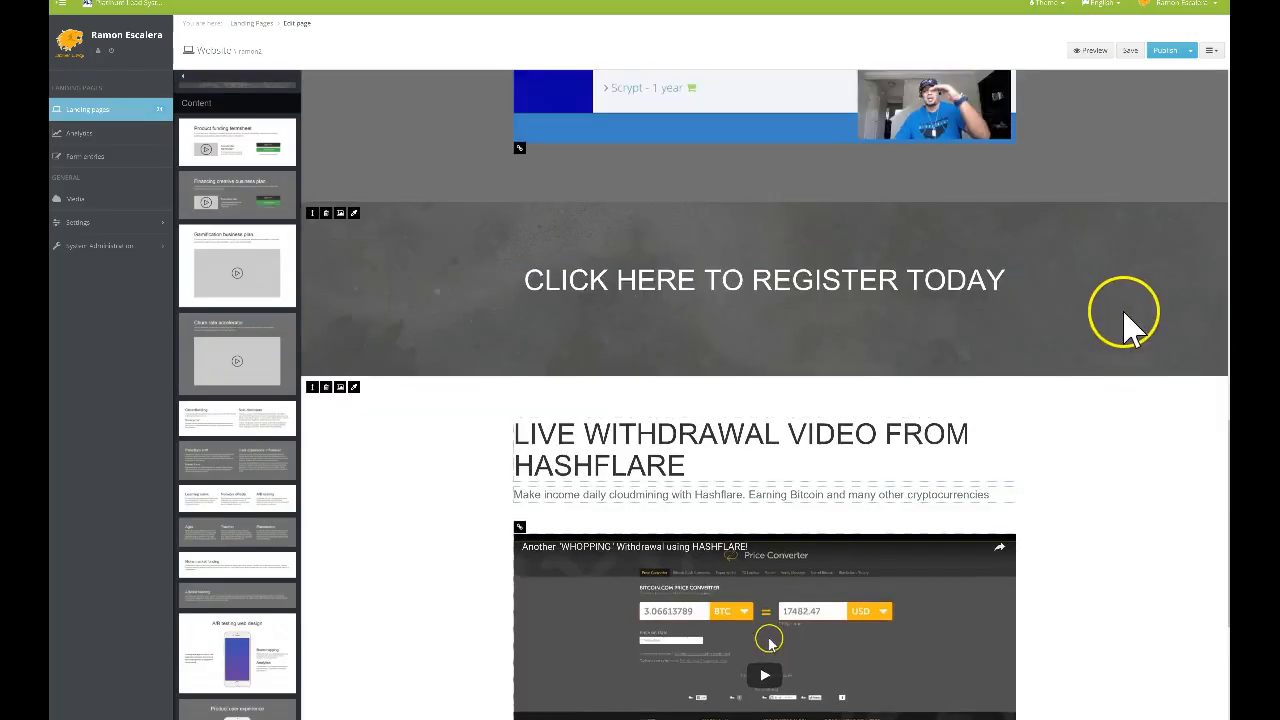
pyautogui.scroll(-5, 1128, 327)
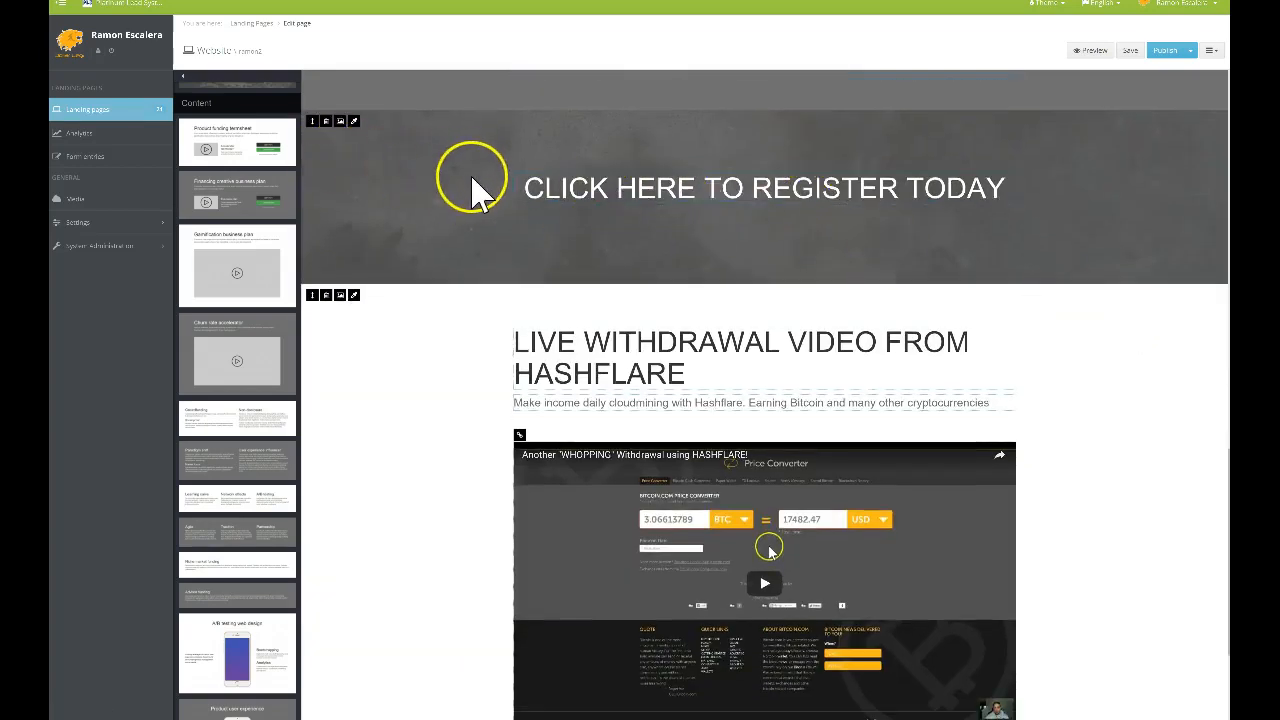
pyautogui.moveTo(314, 120); pyautogui.dragTo(371, 591)
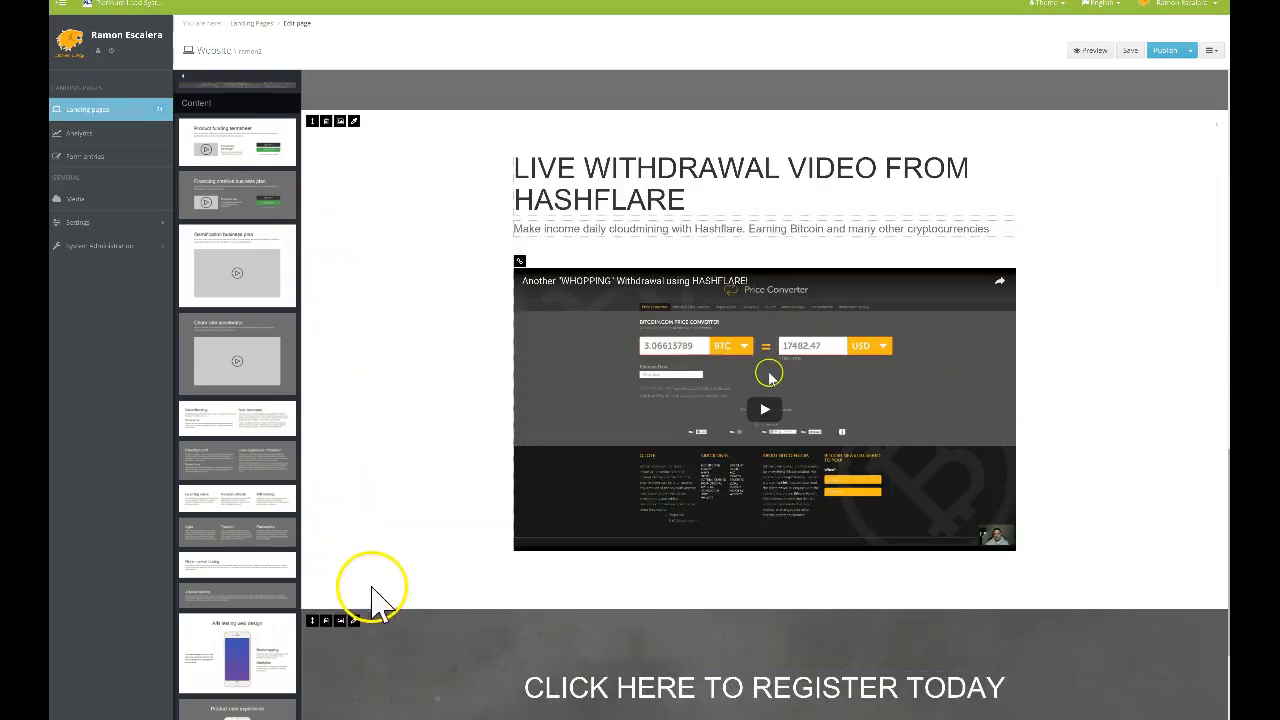
pyautogui.scroll(6, 487, 340)
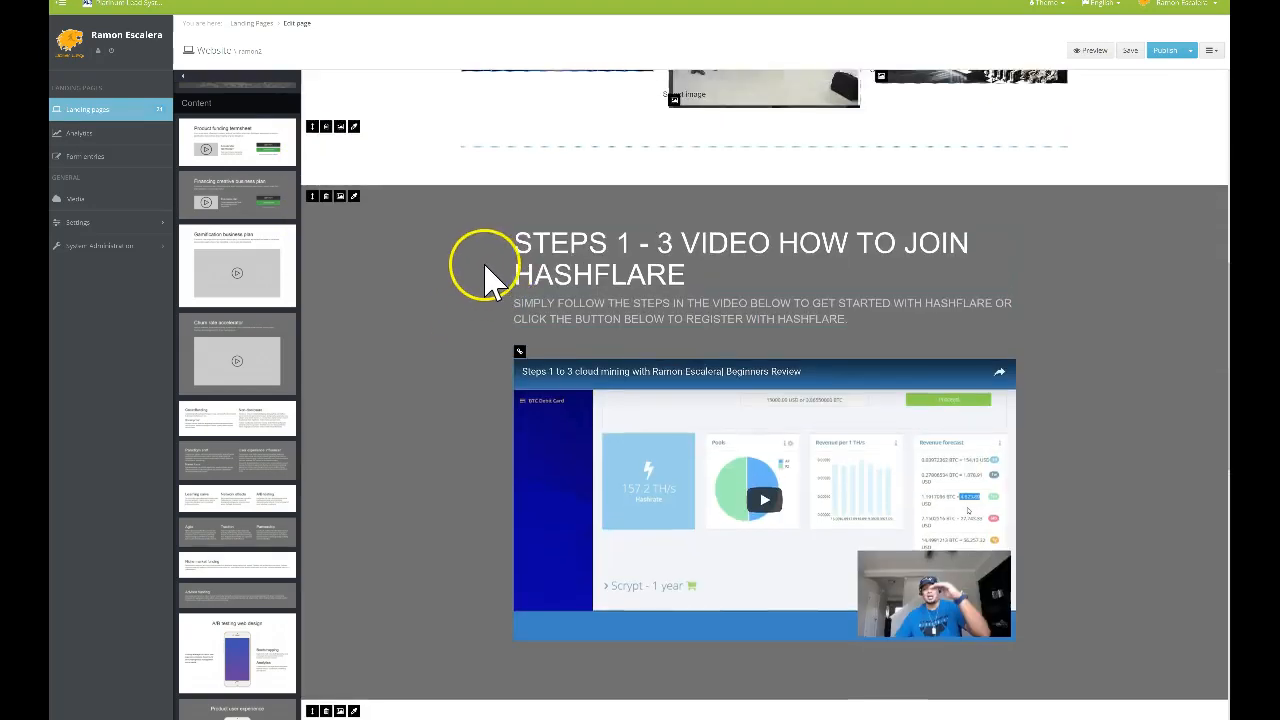
pyautogui.scroll(-3, 479, 255)
pyautogui.scroll(-5, 485, 275)
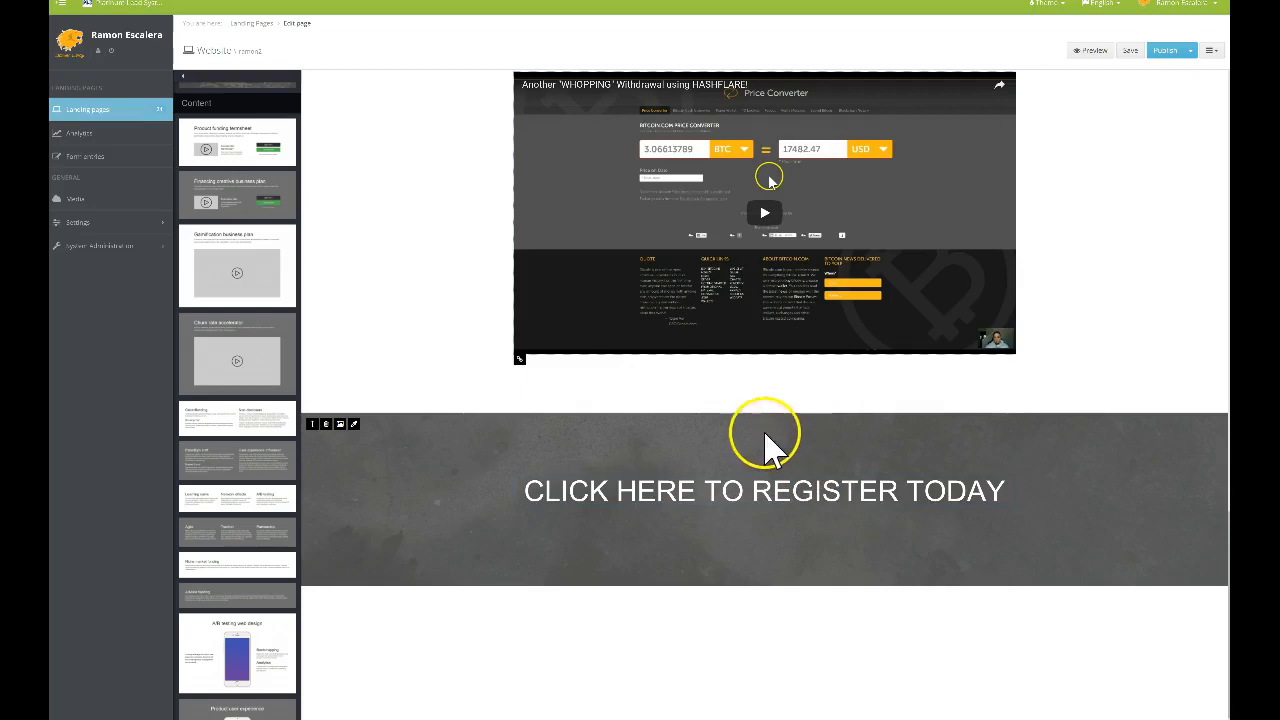
# Set the purple space image as the register banner's background
pyautogui.click(340, 424)
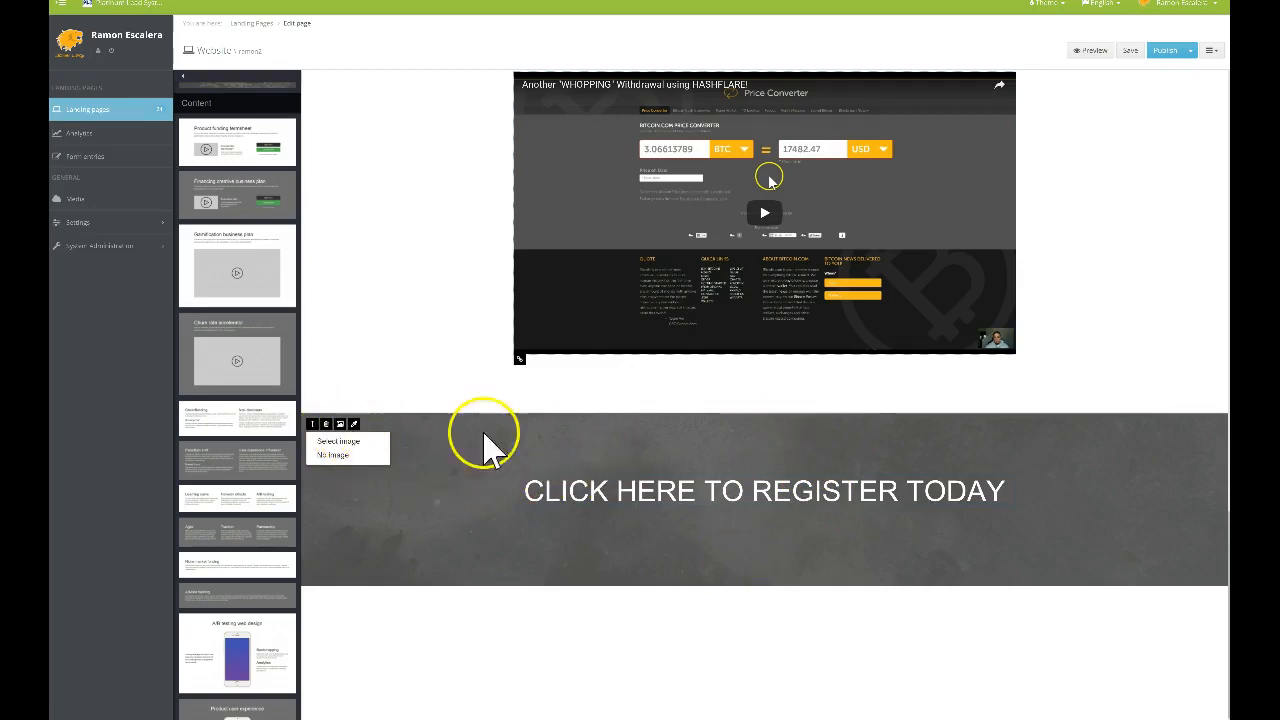
pyautogui.click(345, 442)
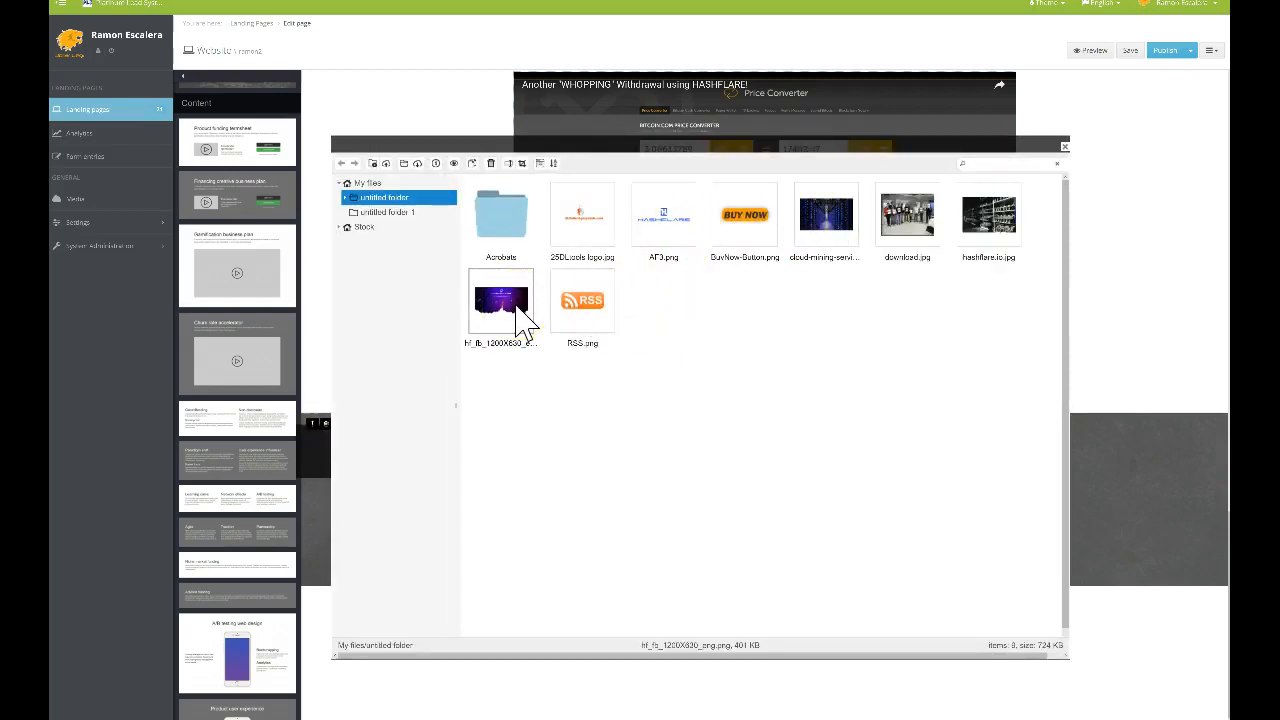
pyautogui.doubleClick(517, 321)
pyautogui.scroll(2, 864, 517)
pyautogui.scroll(-2, 864, 517)
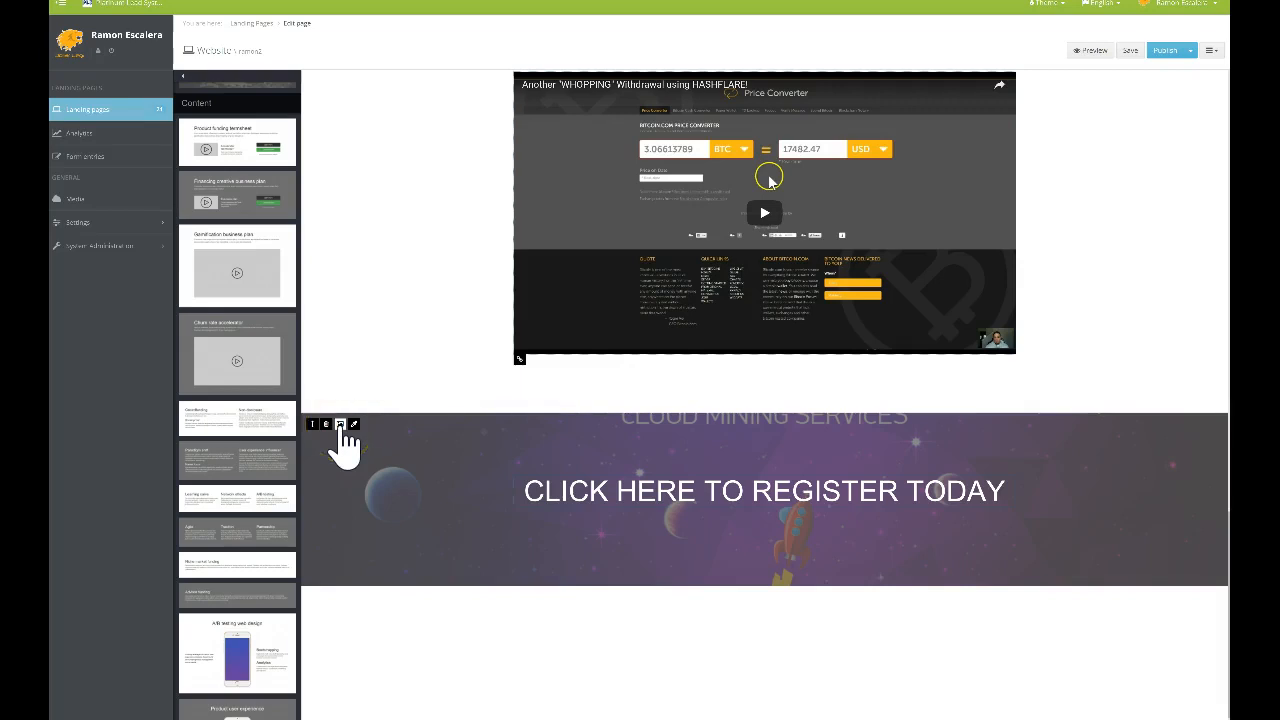
# Replace the banner background with the cloud-mining server-room photo
pyautogui.click(341, 427)
pyautogui.click(342, 444)
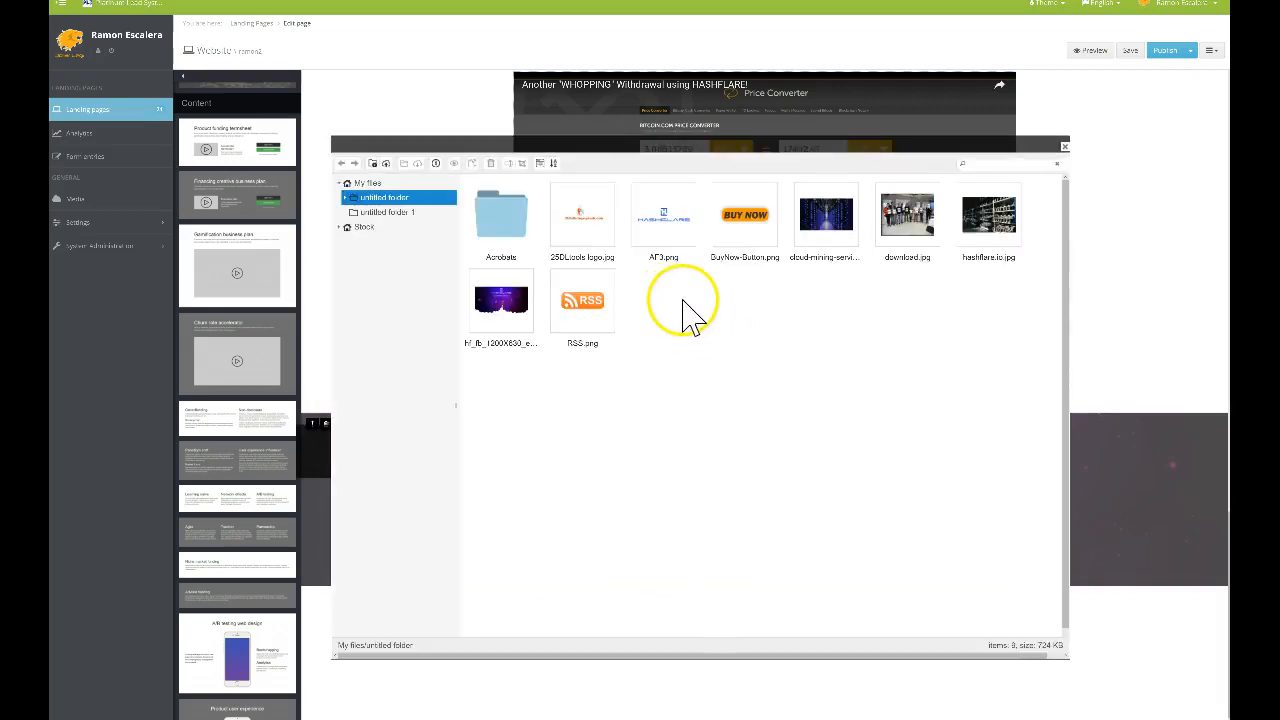
pyautogui.doubleClick(840, 225)
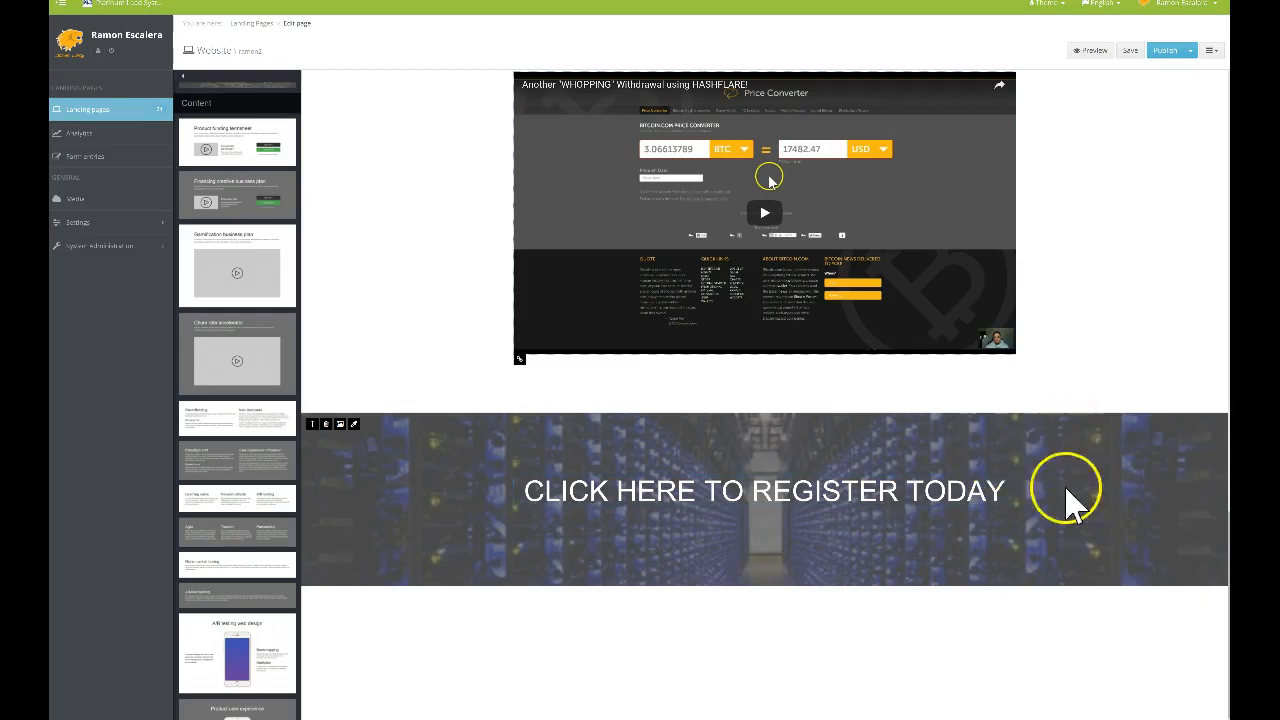
pyautogui.scroll(5, 1200, 300)
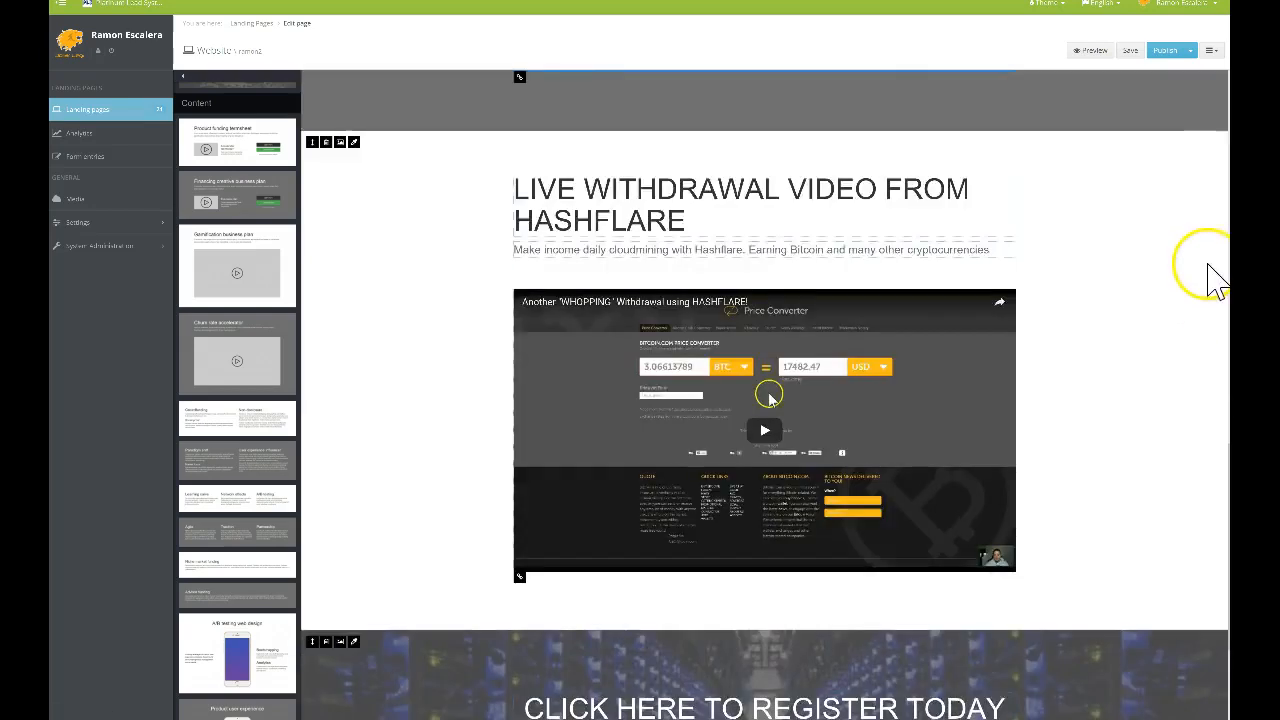
pyautogui.scroll(12, 1210, 362)
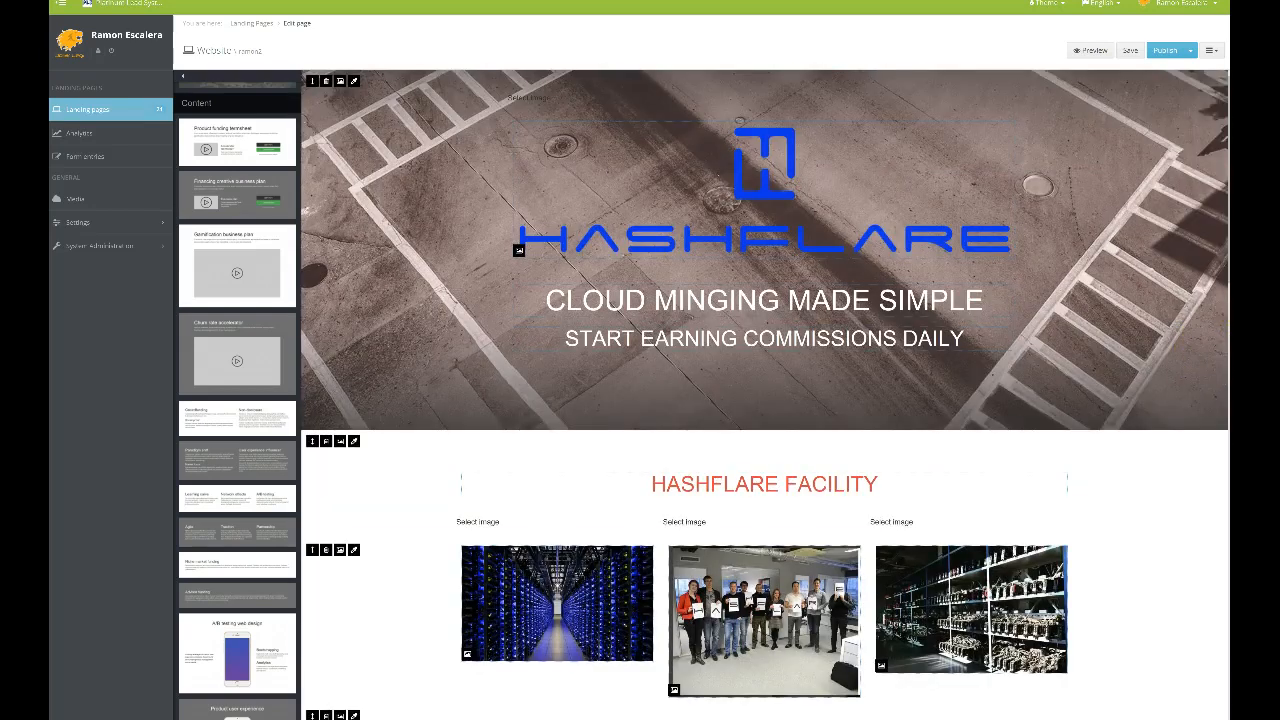
# Save and publish the Hashflare page, then choose View published site
pyautogui.click(1137, 52)
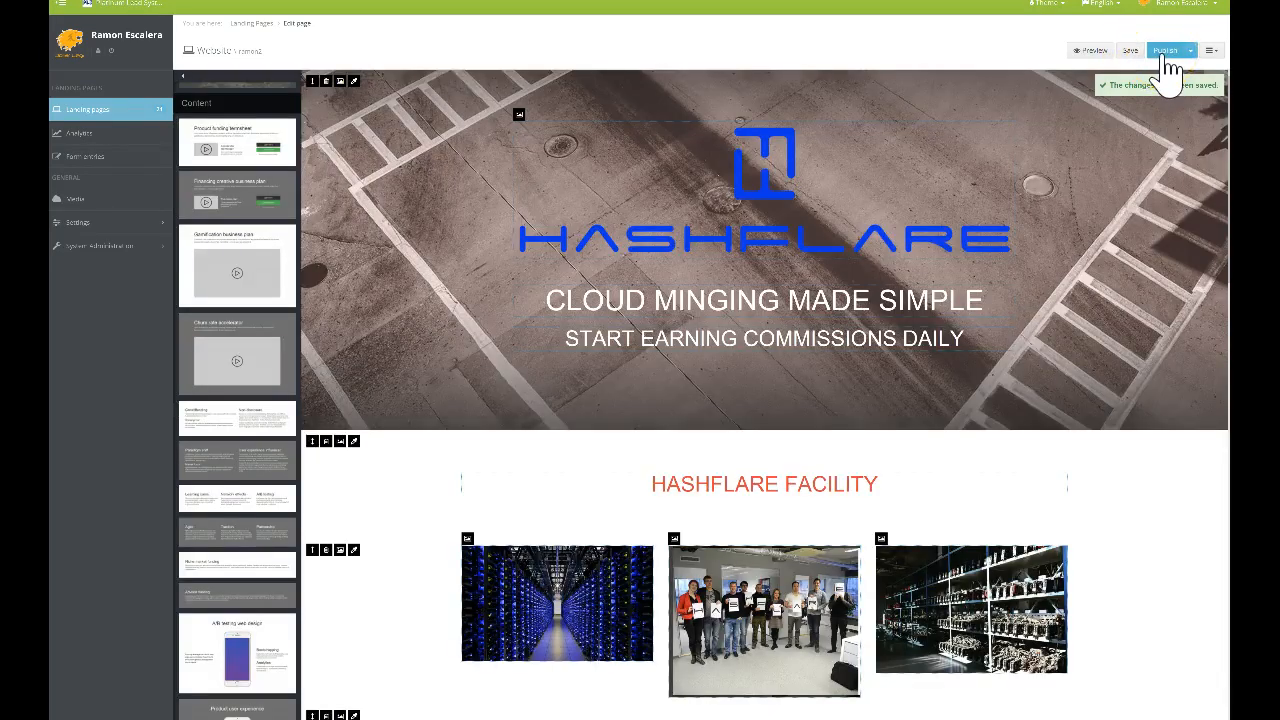
pyautogui.click(1168, 52)
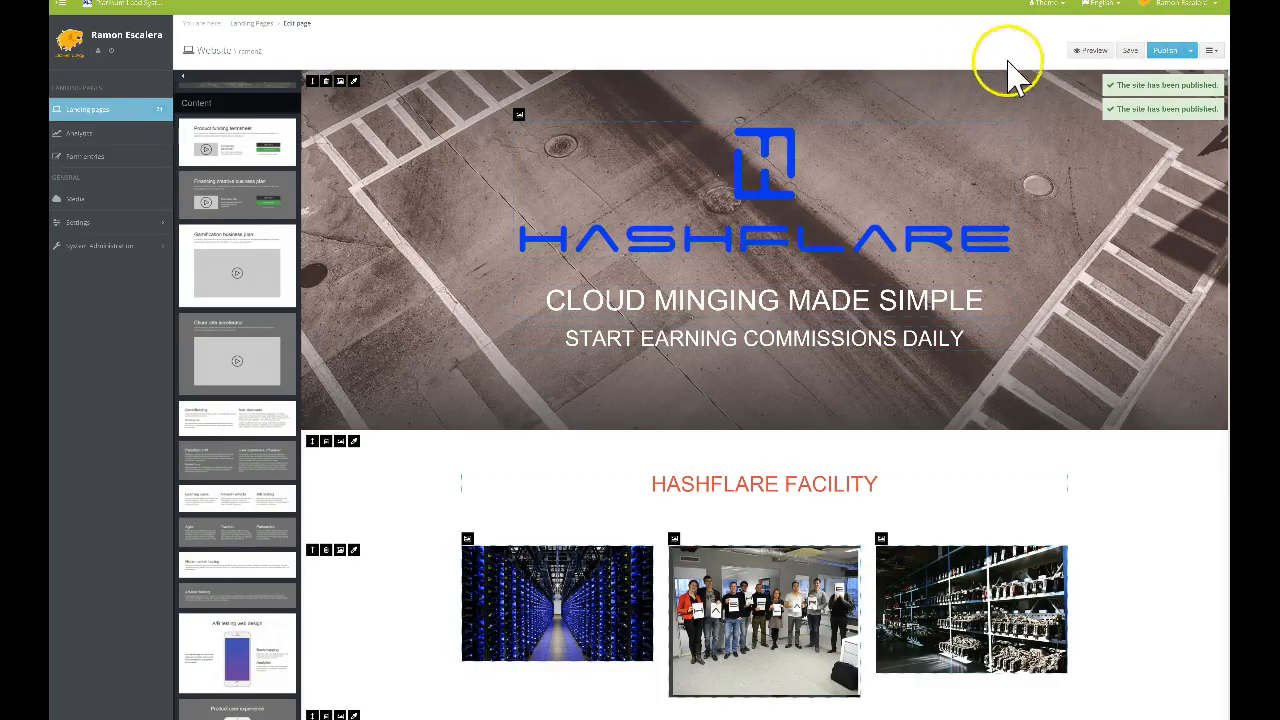
pyautogui.click(1188, 50)
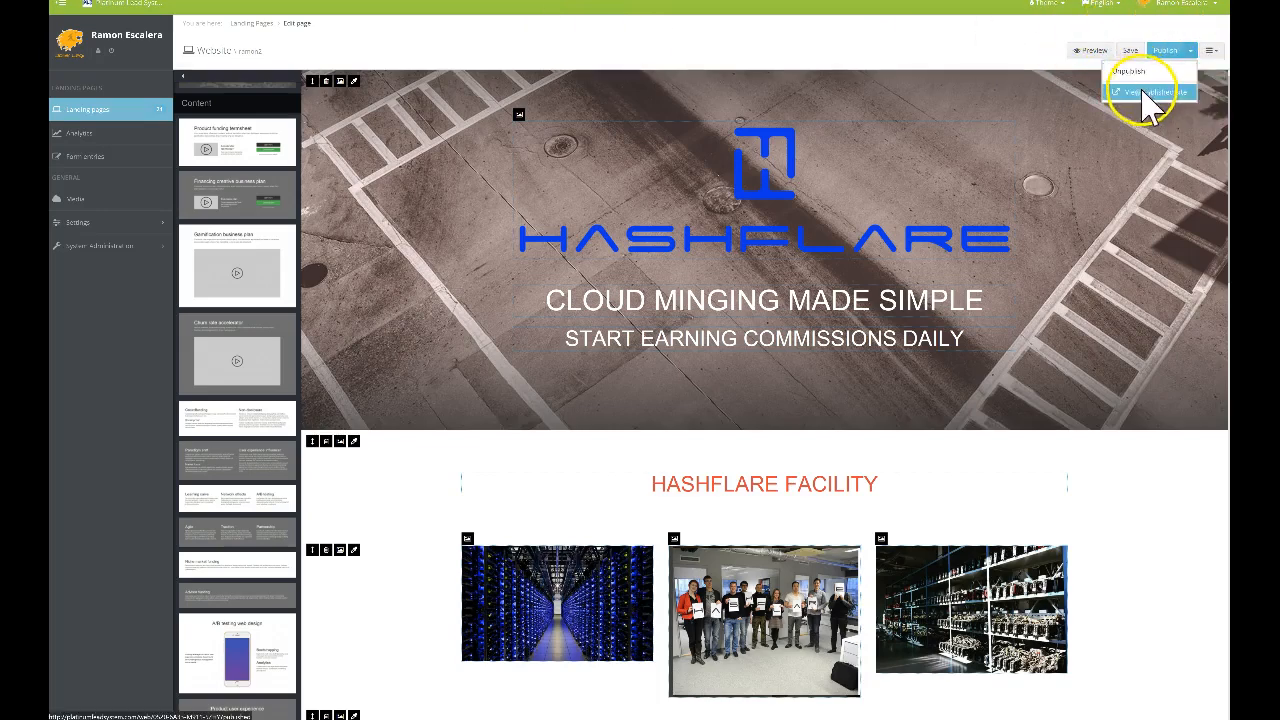
pyautogui.click(1145, 93)
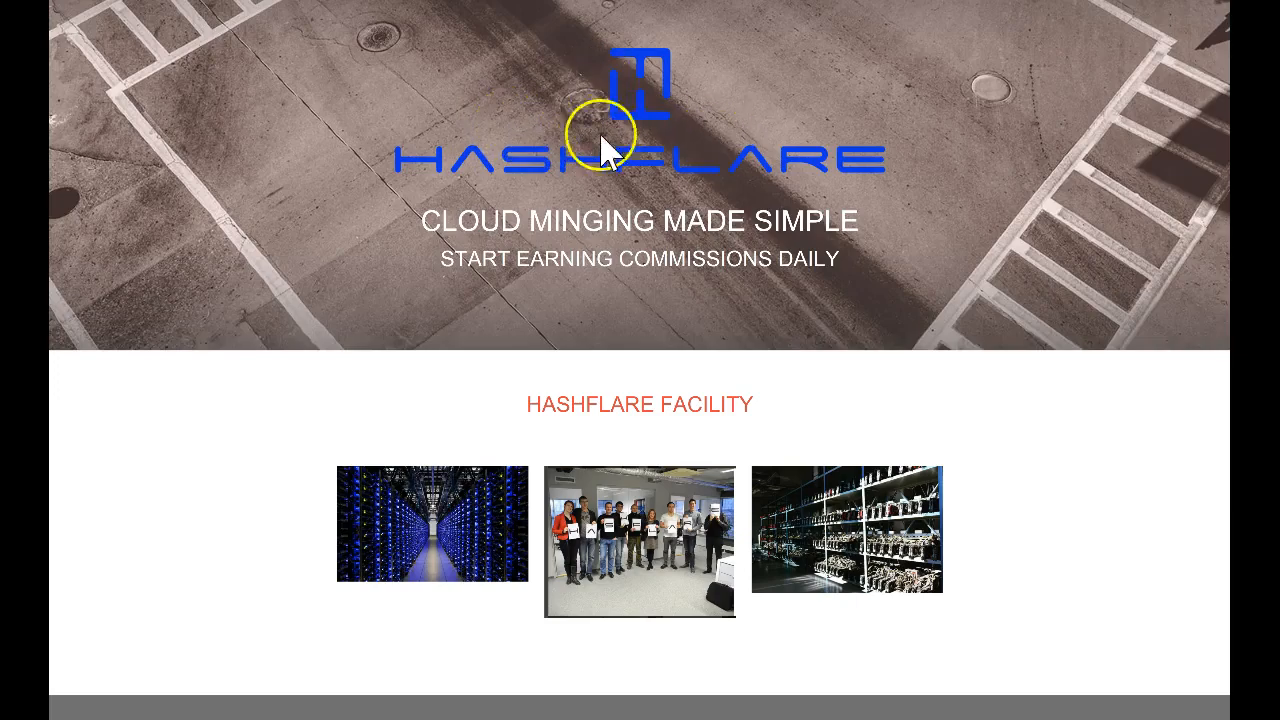
# Check on the live page that CLICK HERE TO REGISTER TODAY opens Hashflare's sign-up form
pyautogui.scroll(-3, 625, 160)
pyautogui.scroll(-3, 737, 271)
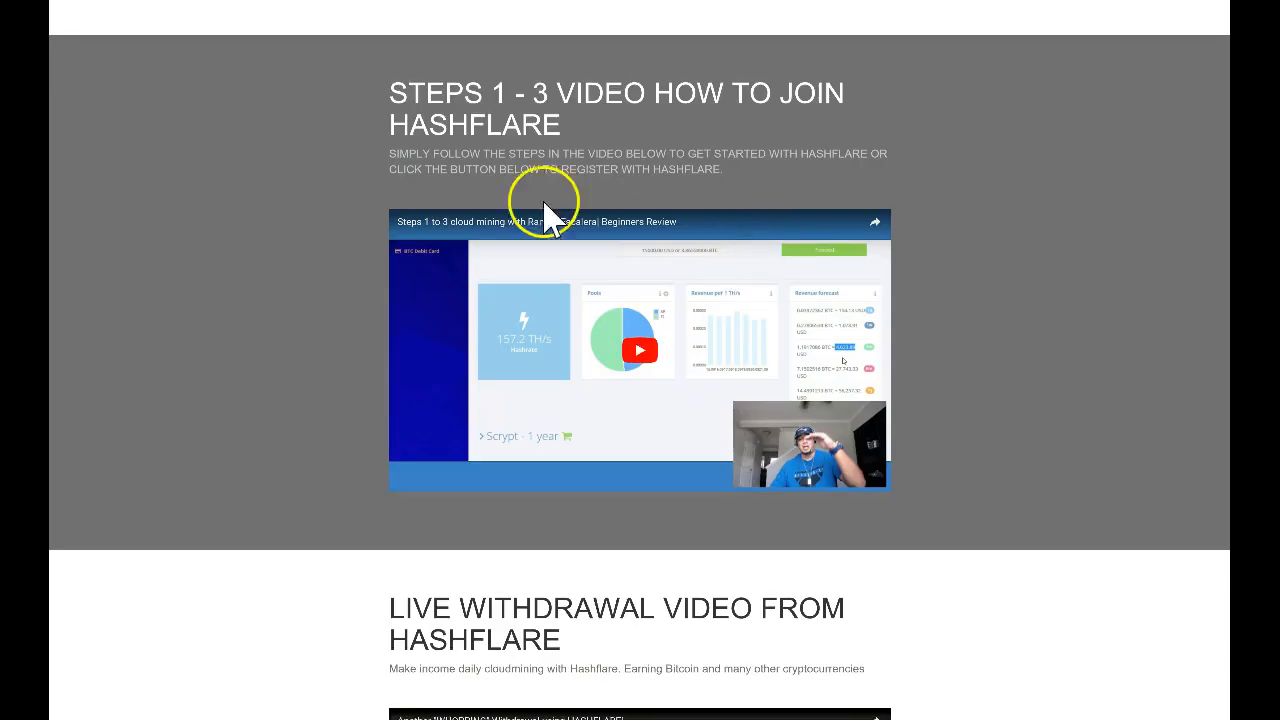
pyautogui.scroll(-5, 915, 305)
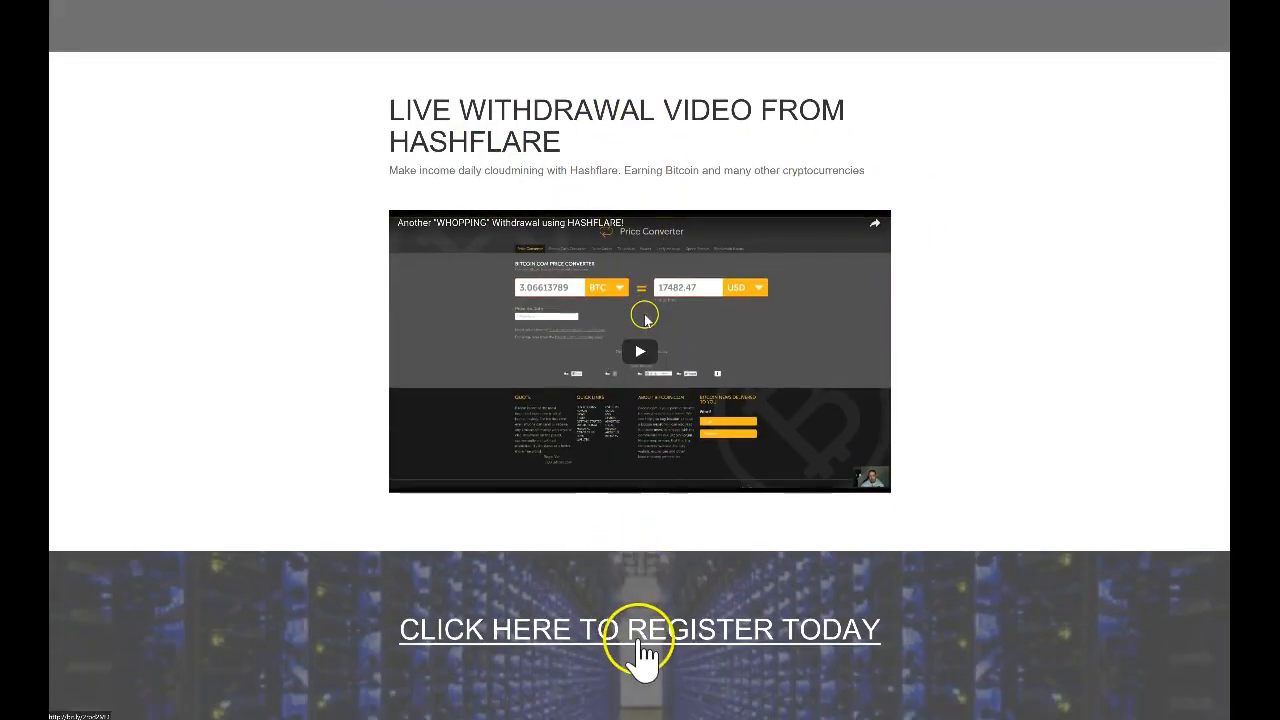
pyautogui.click(643, 655)
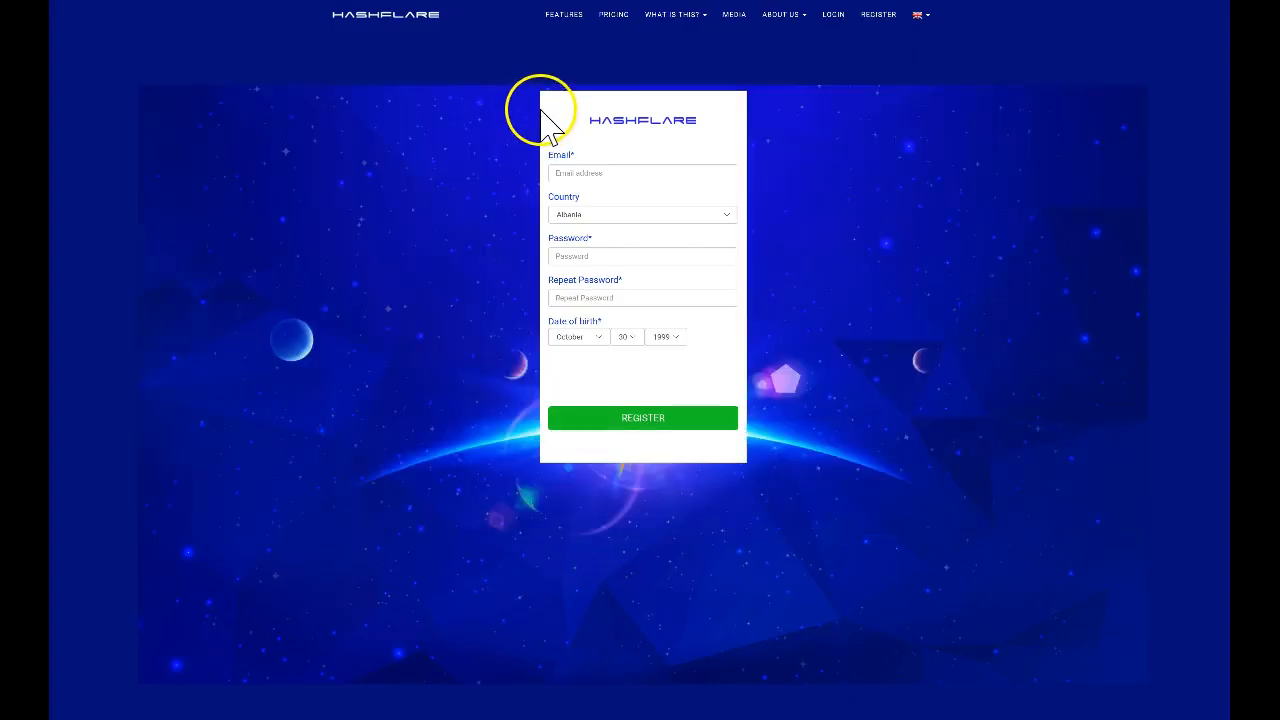
pyautogui.click(480, 40)
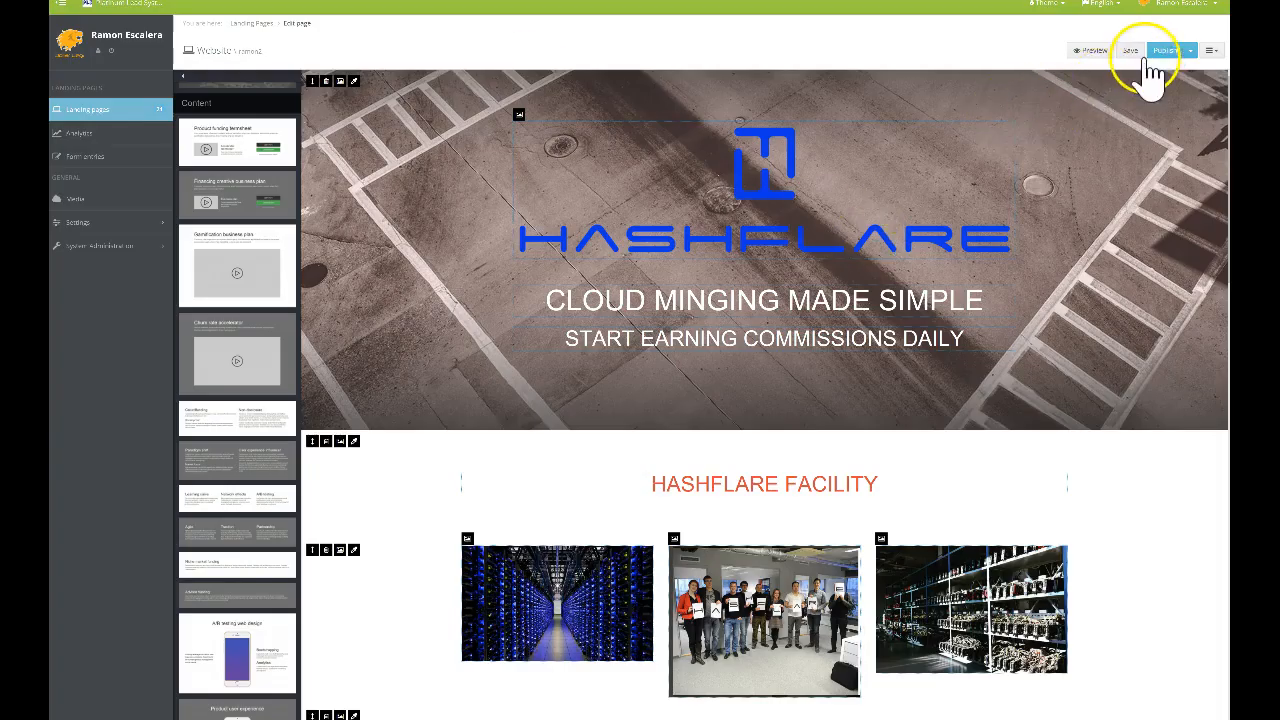
# Copy the published Hashflare page's web address and go back to the Landing pages list
pyautogui.click(1190, 55)
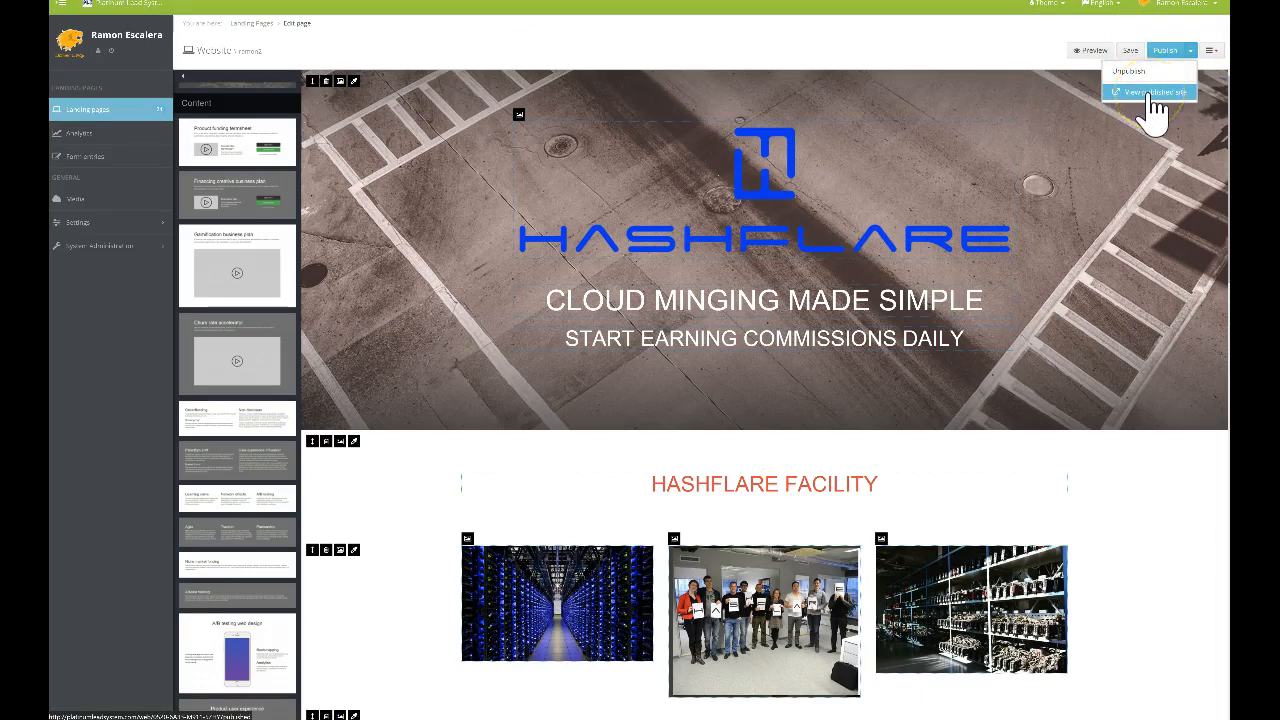
pyautogui.click(1150, 92)
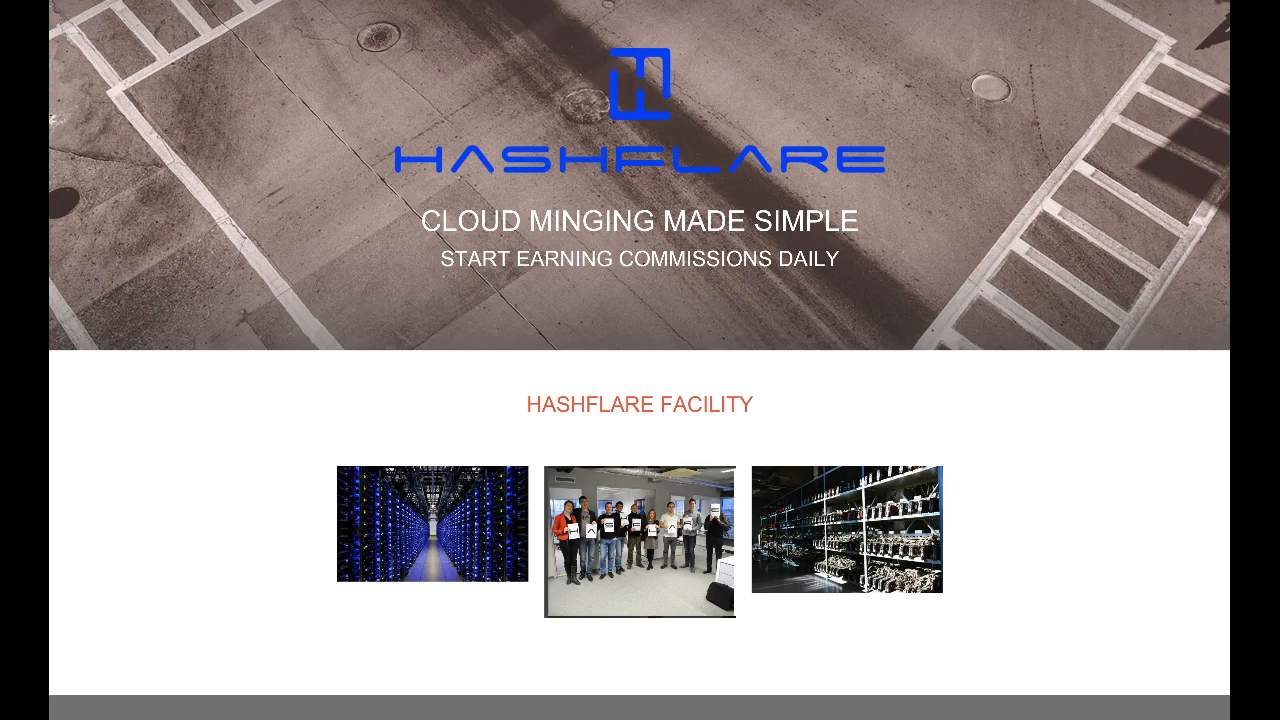
pyautogui.click(632, 1)
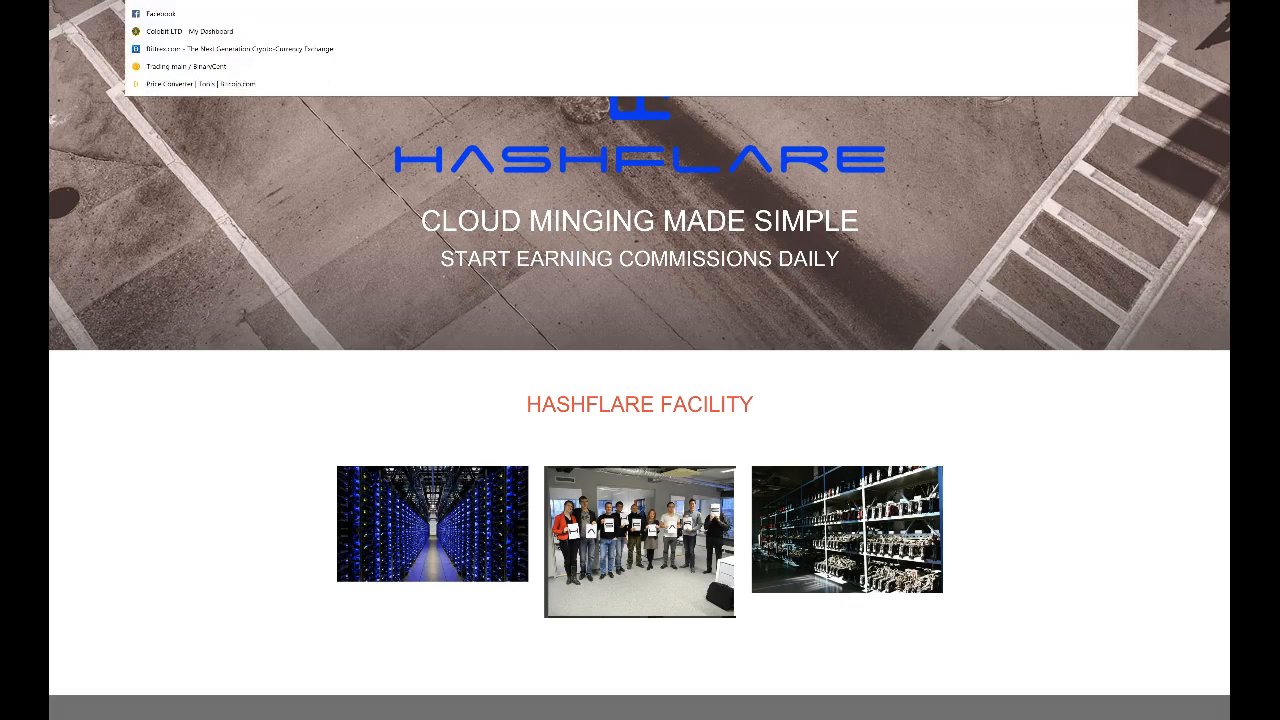
pyautogui.rightClick(318, 1)
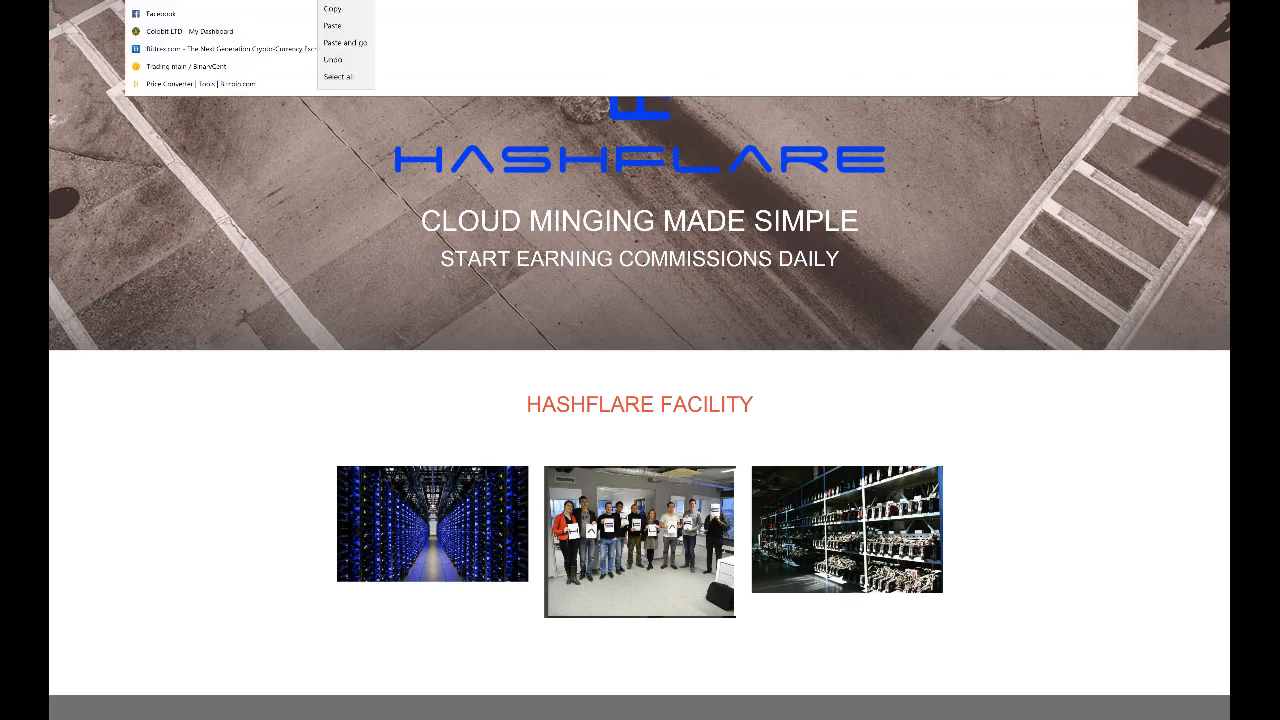
pyautogui.click(344, 10)
pyautogui.click(320, 157)
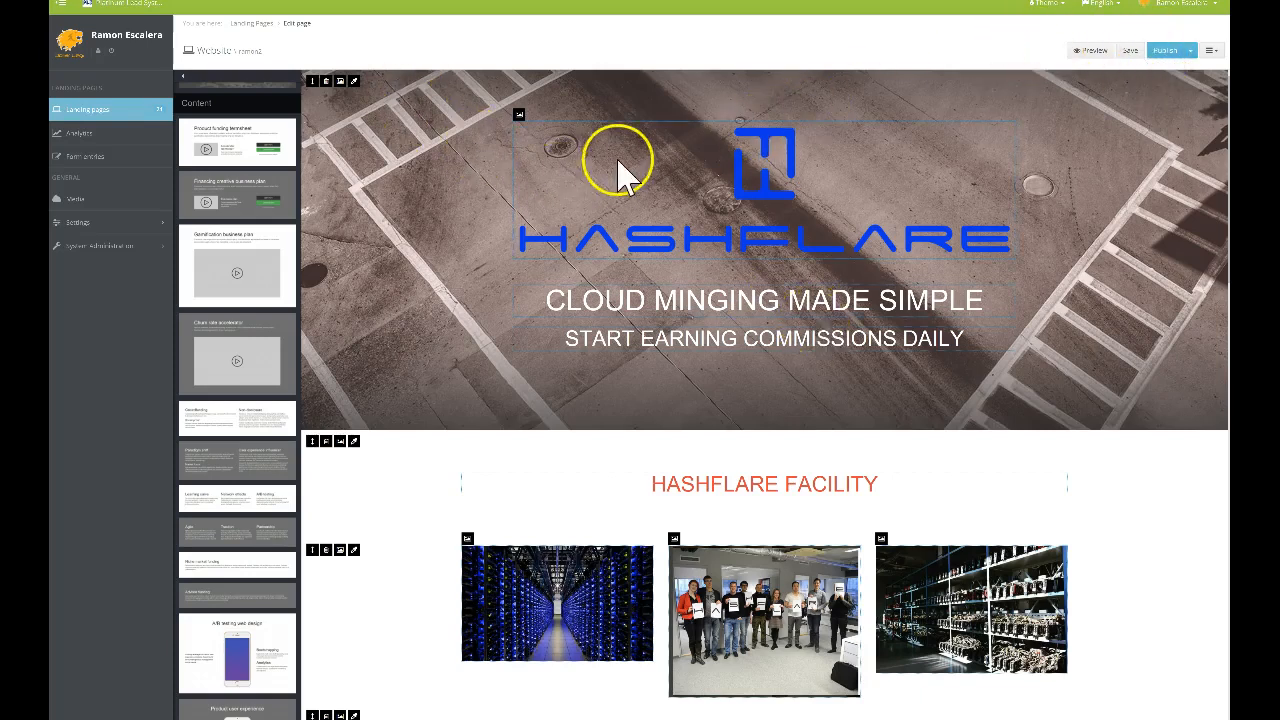
pyautogui.click(117, 121)
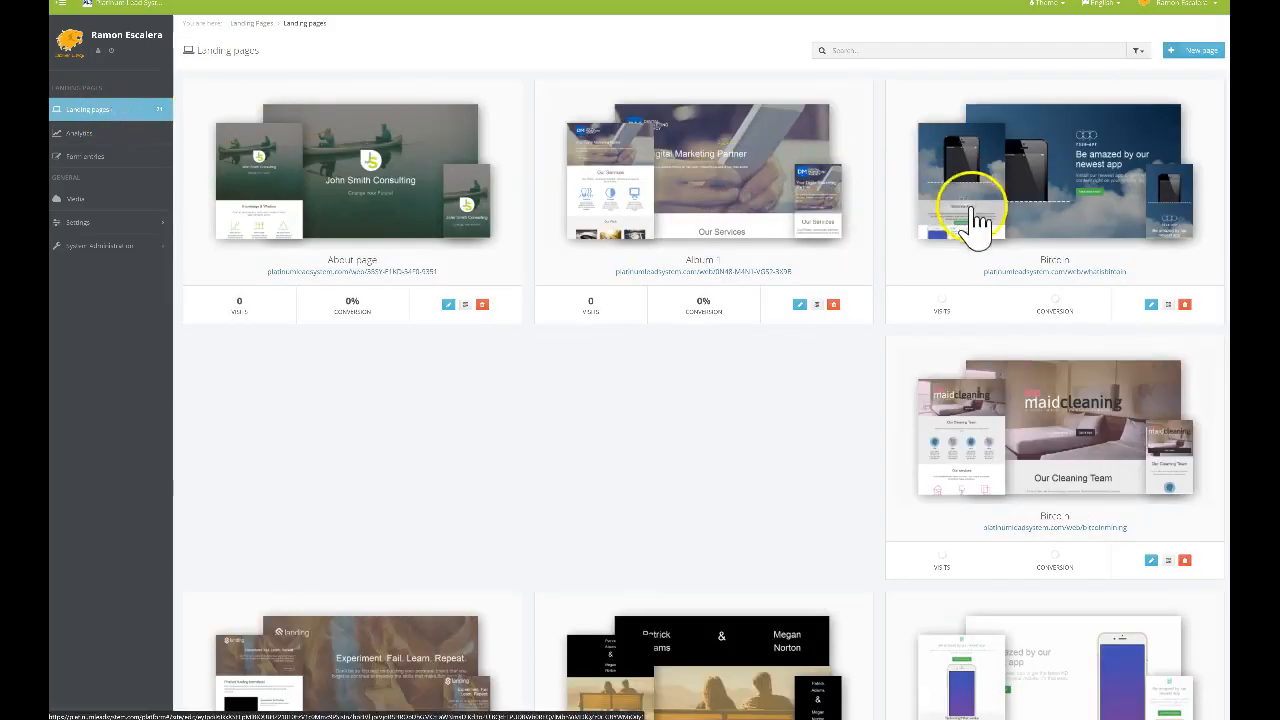
# Search the landing pages for 'ramon' and open the ramon1 (CBT) page for editing
pyautogui.scroll(-5, 1017, 240)
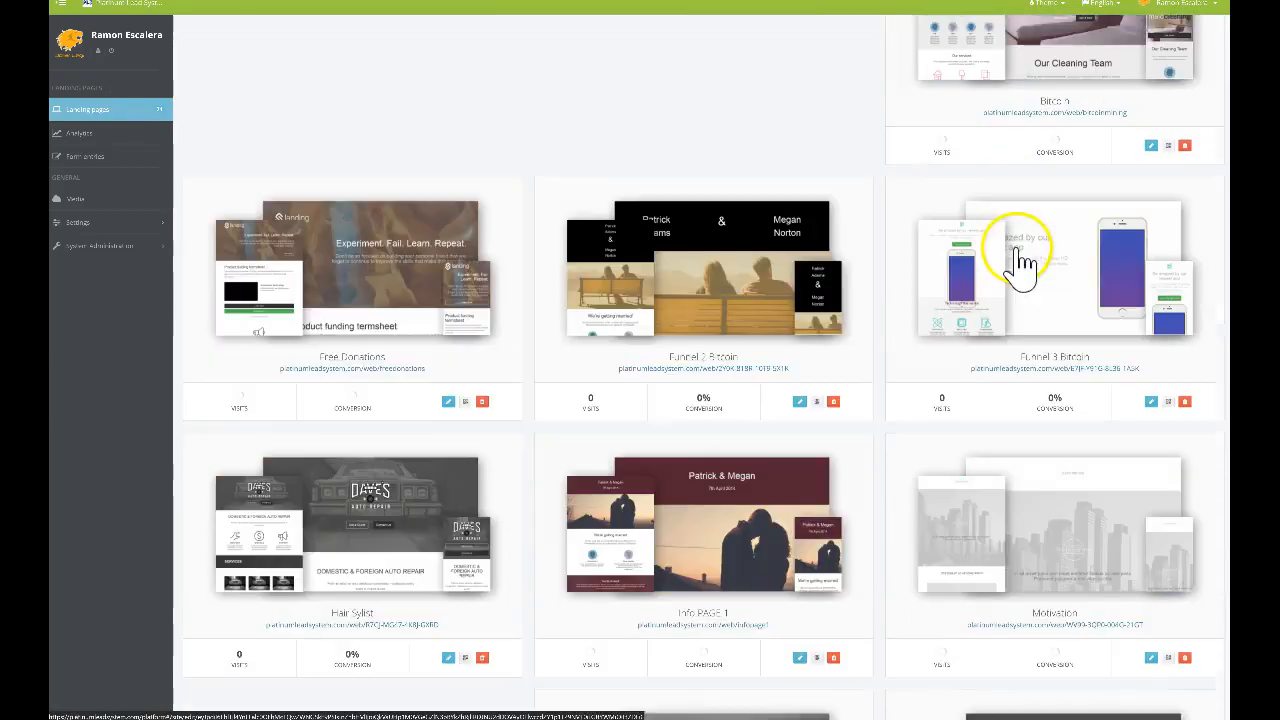
pyautogui.scroll(-4, 590, 318)
pyautogui.scroll(-5, 891, 277)
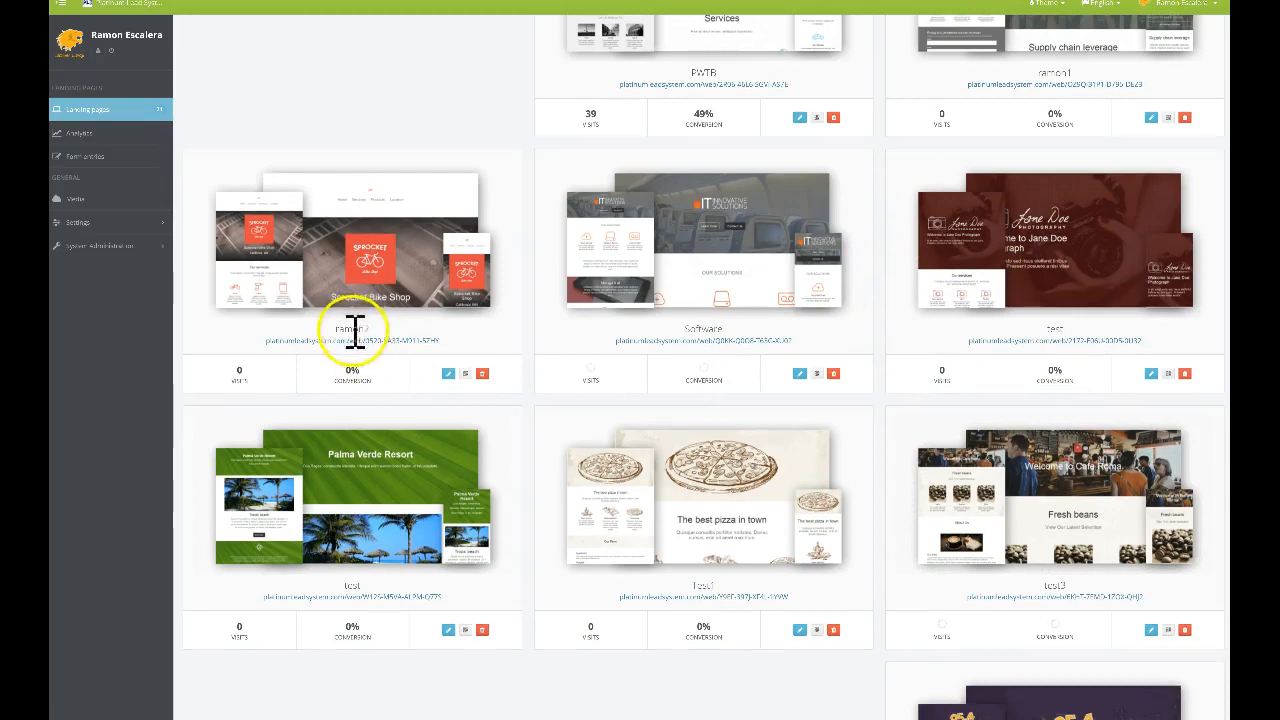
pyautogui.scroll(-4, 434, 271)
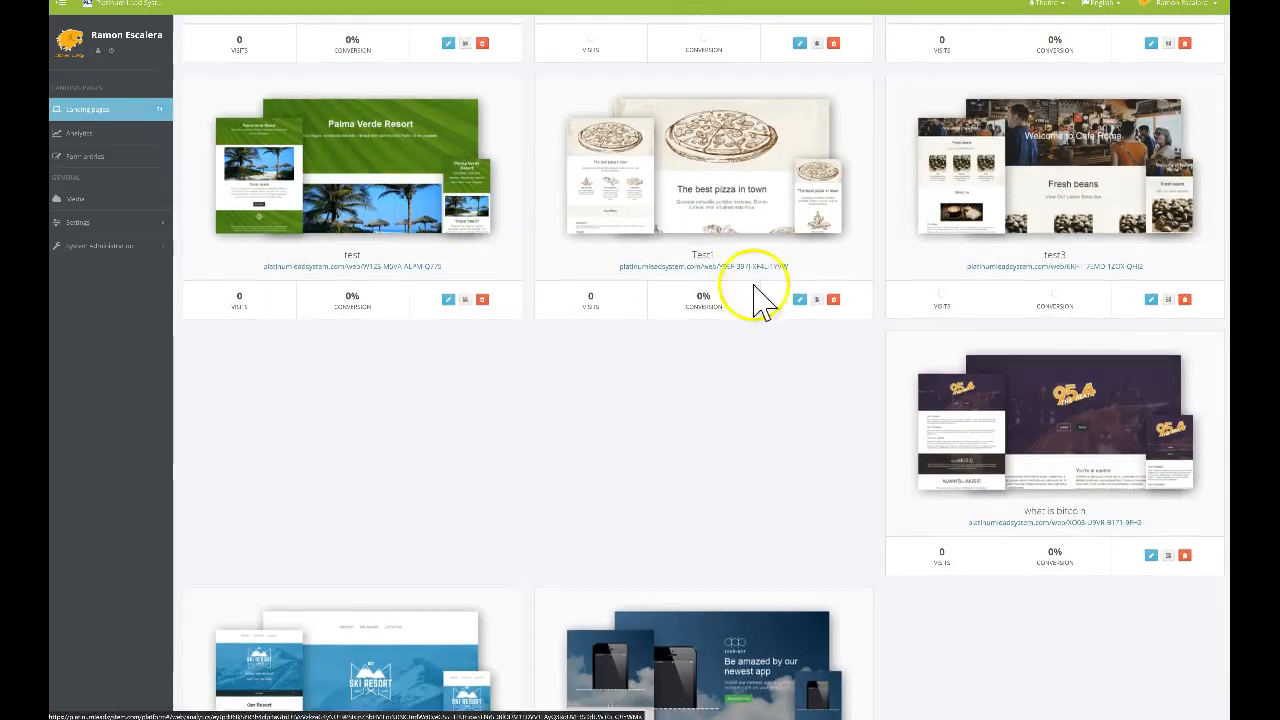
pyautogui.scroll(-2, 1057, 277)
pyautogui.scroll(15, 1046, 300)
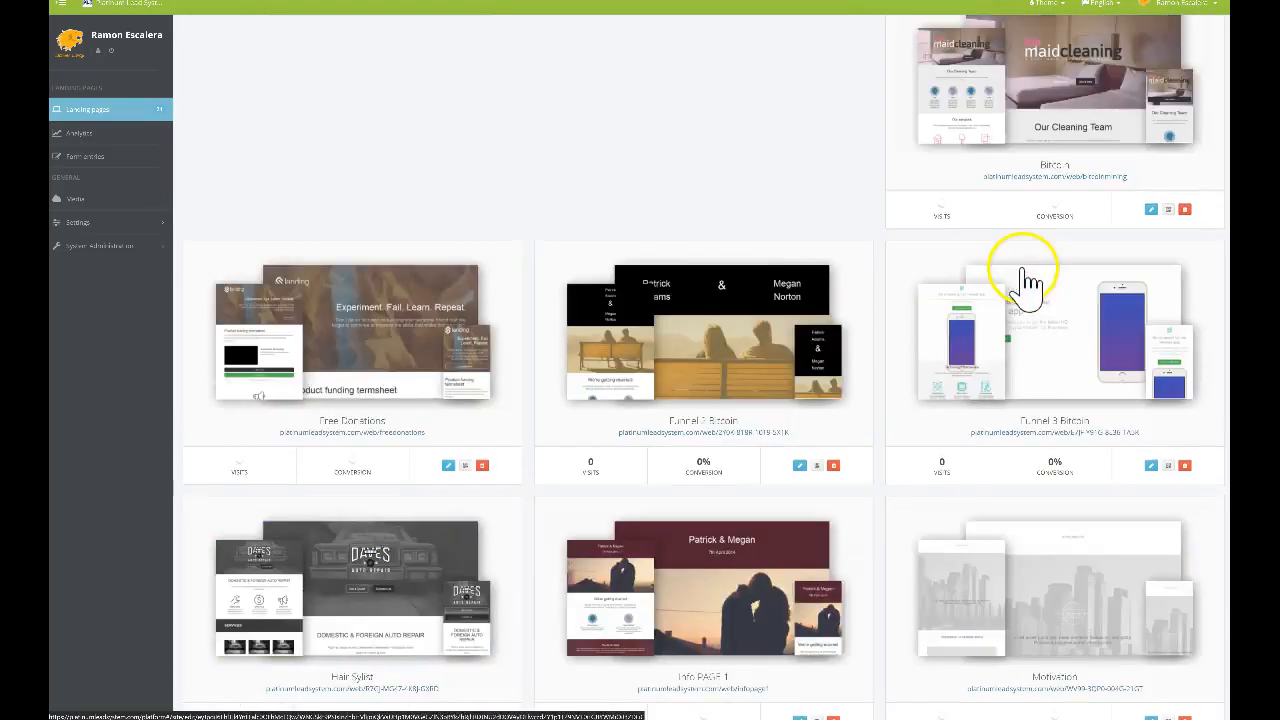
pyautogui.click(885, 48)
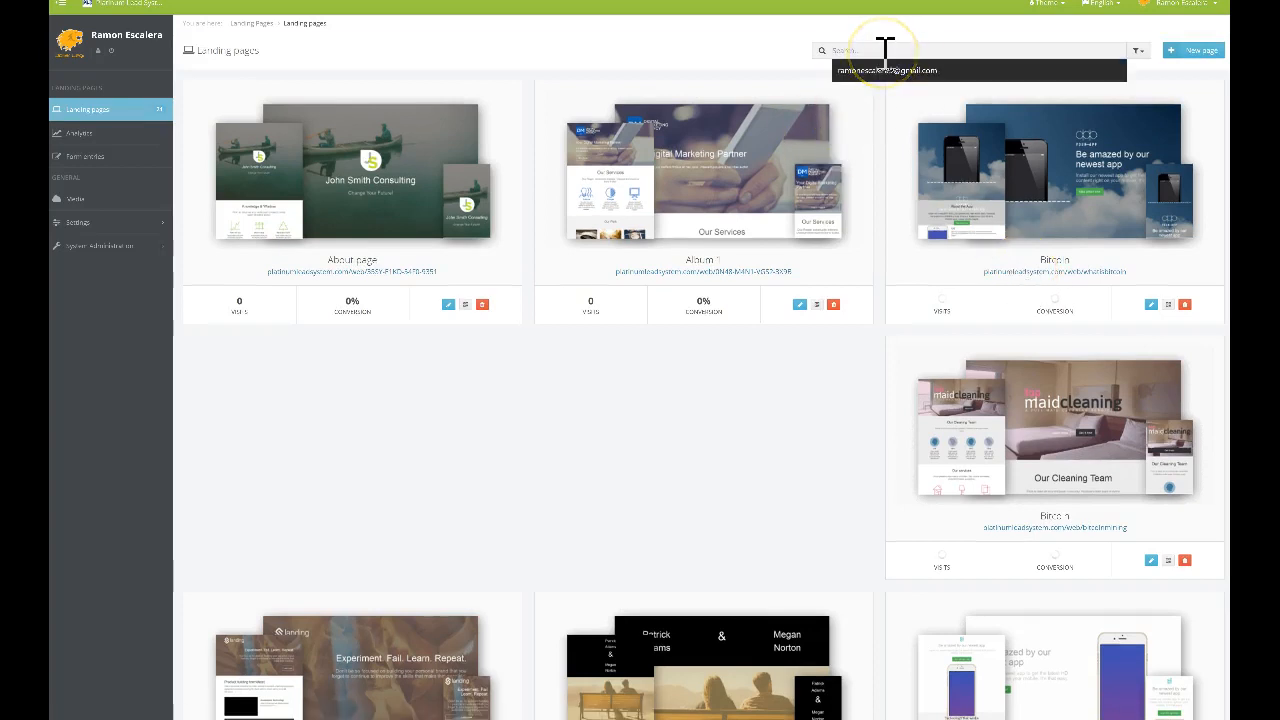
pyautogui.write('ramon')
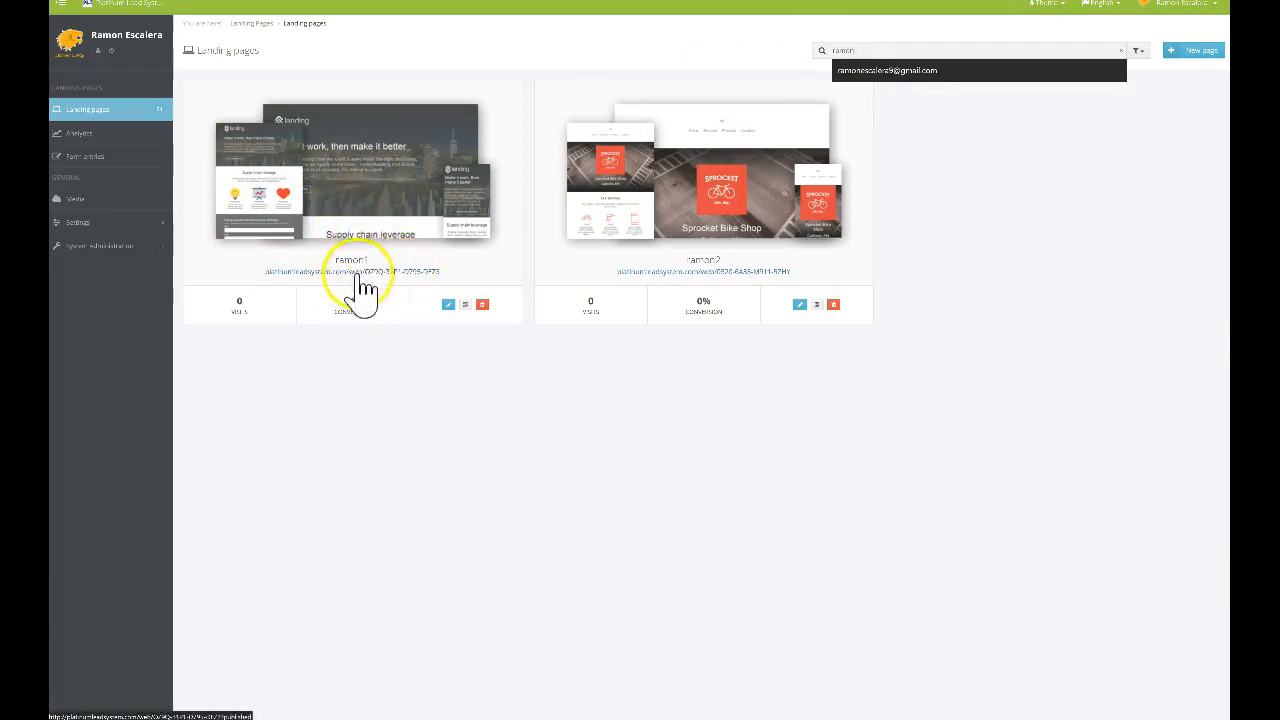
pyautogui.click(449, 306)
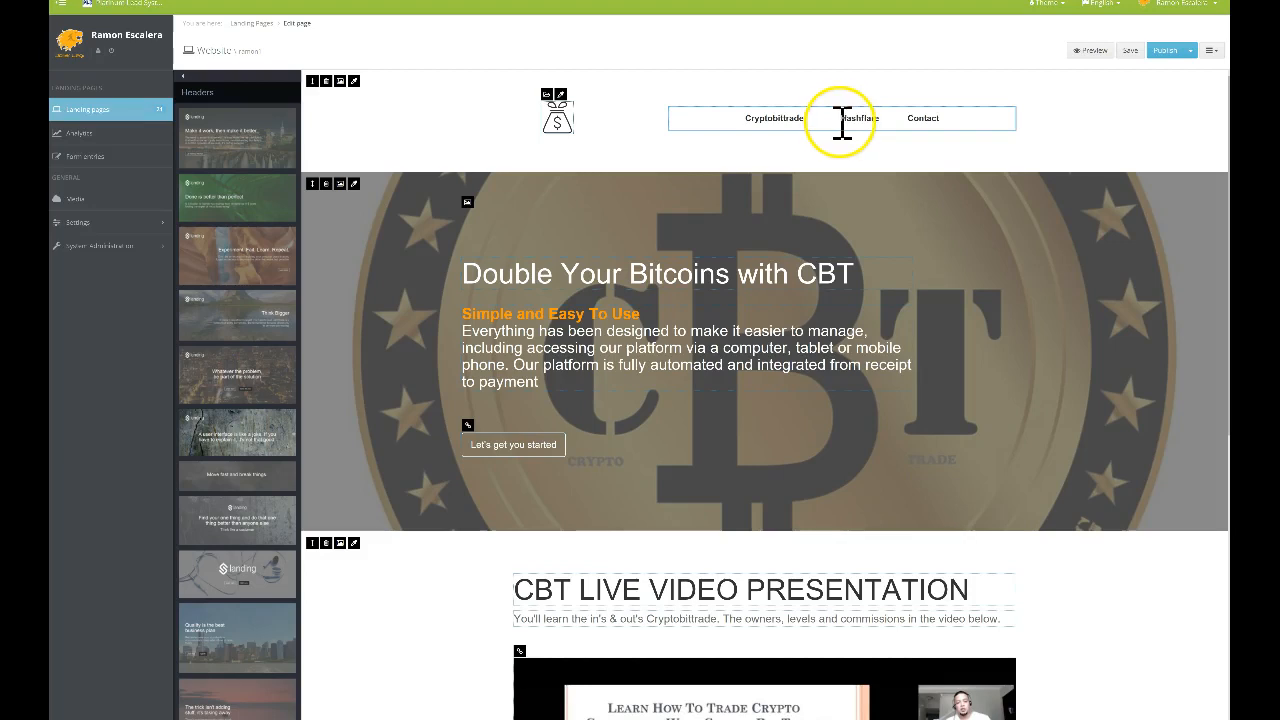
# Link the 'Hashflare' word in the CBT top menu to the pasted published Hashflare page URL
pyautogui.moveTo(855, 118); pyautogui.dragTo(879, 120)
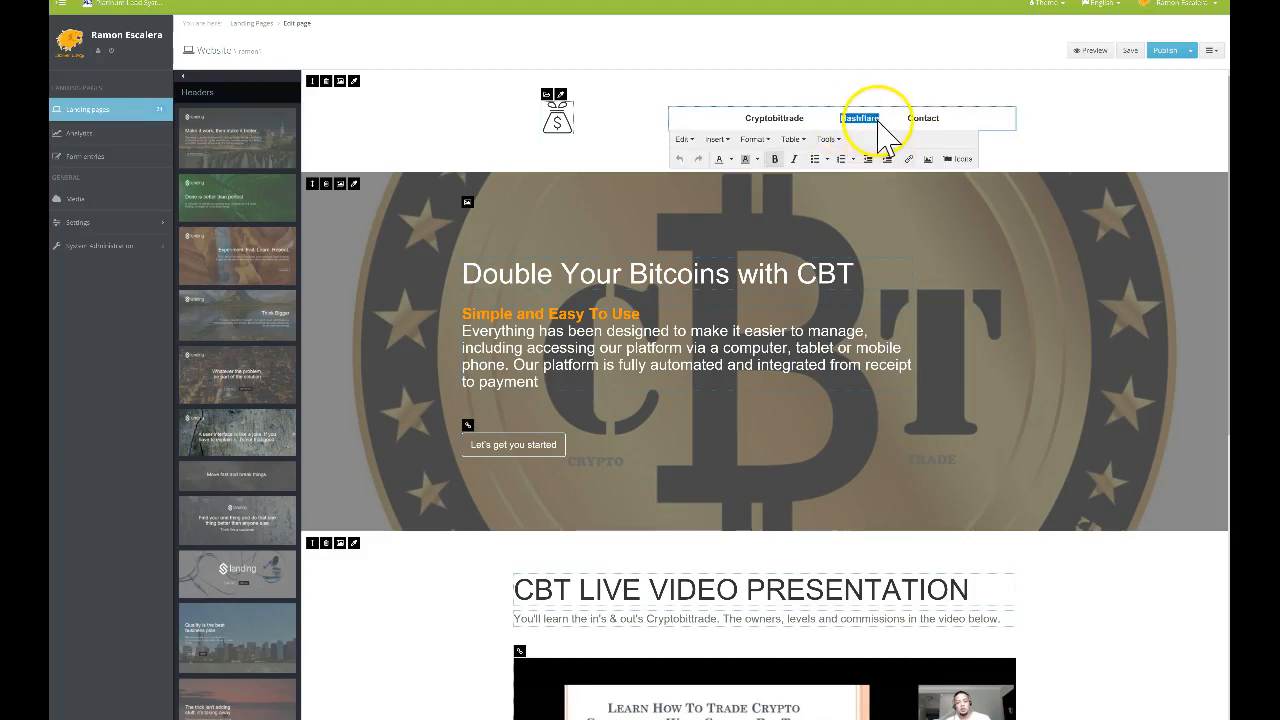
pyautogui.click(910, 160)
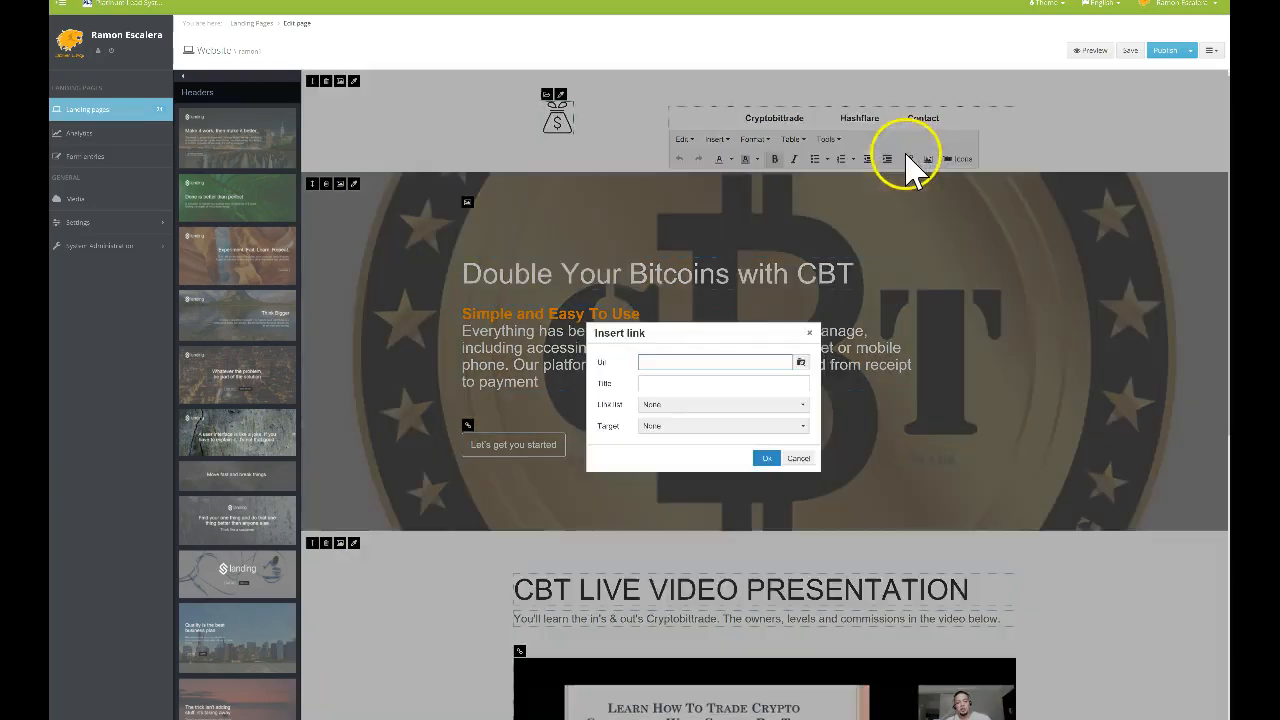
pyautogui.rightClick(676, 364)
pyautogui.click(710, 394)
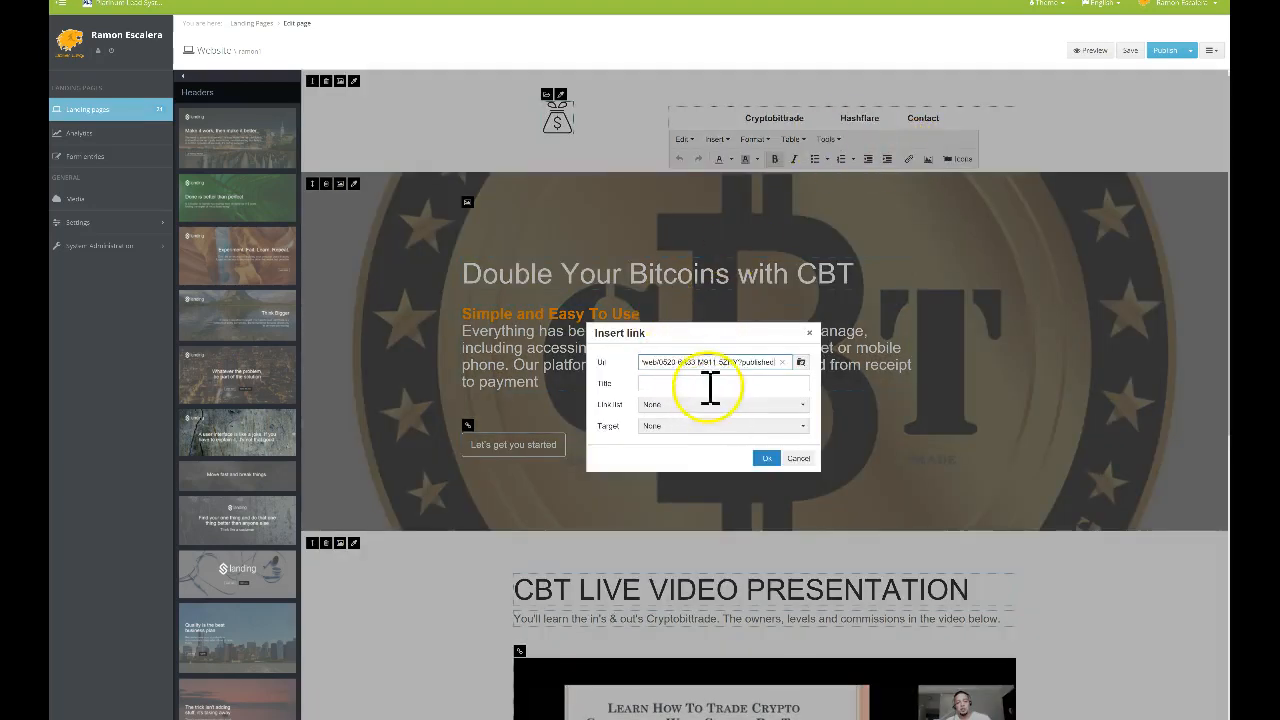
pyautogui.click(766, 458)
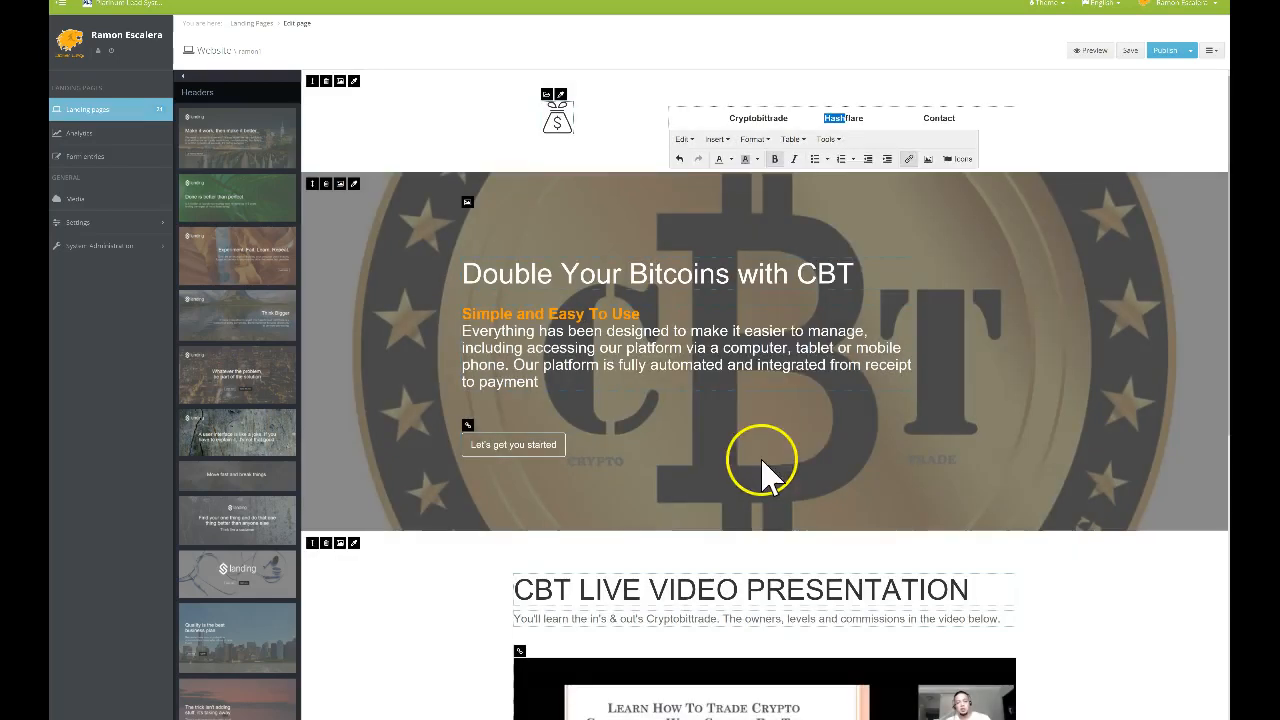
pyautogui.click(841, 118)
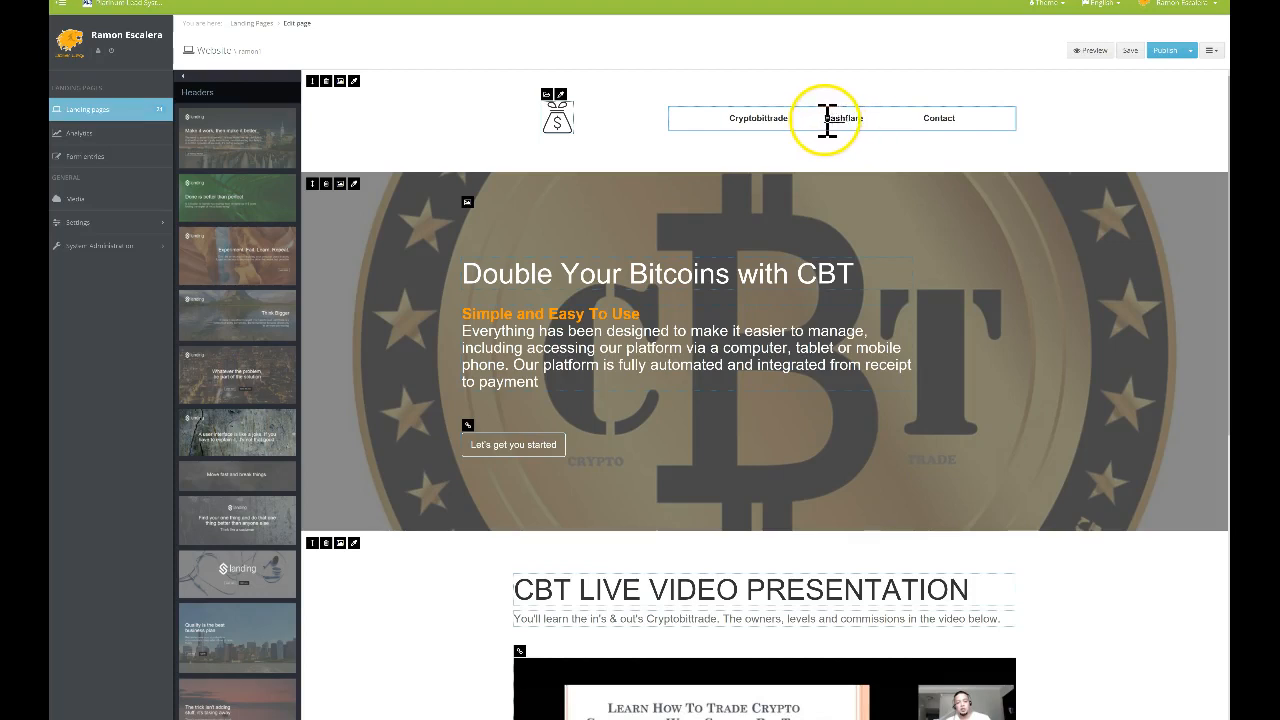
pyautogui.click(836, 118)
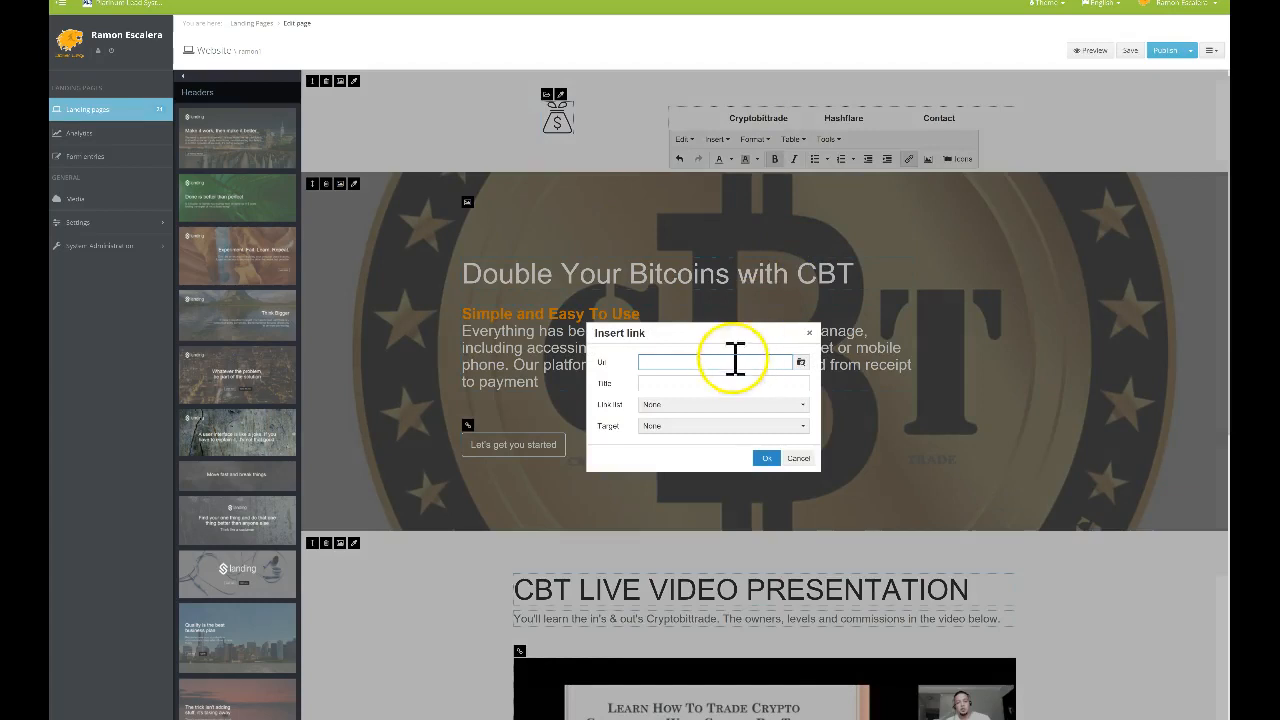
# Re-apply the Hashflare page URL to the Hashflare menu item and verify the link
pyautogui.rightClick(724, 363)
pyautogui.click(758, 390)
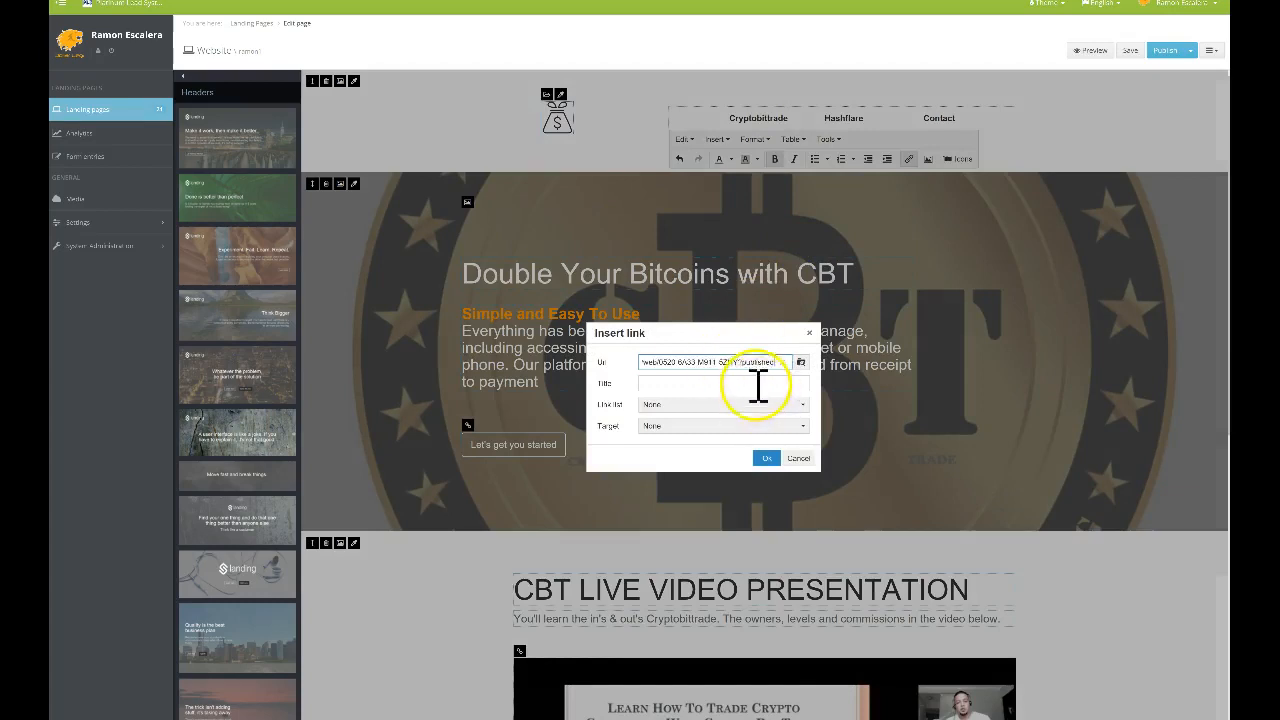
pyautogui.click(766, 458)
pyautogui.doubleClick(858, 118)
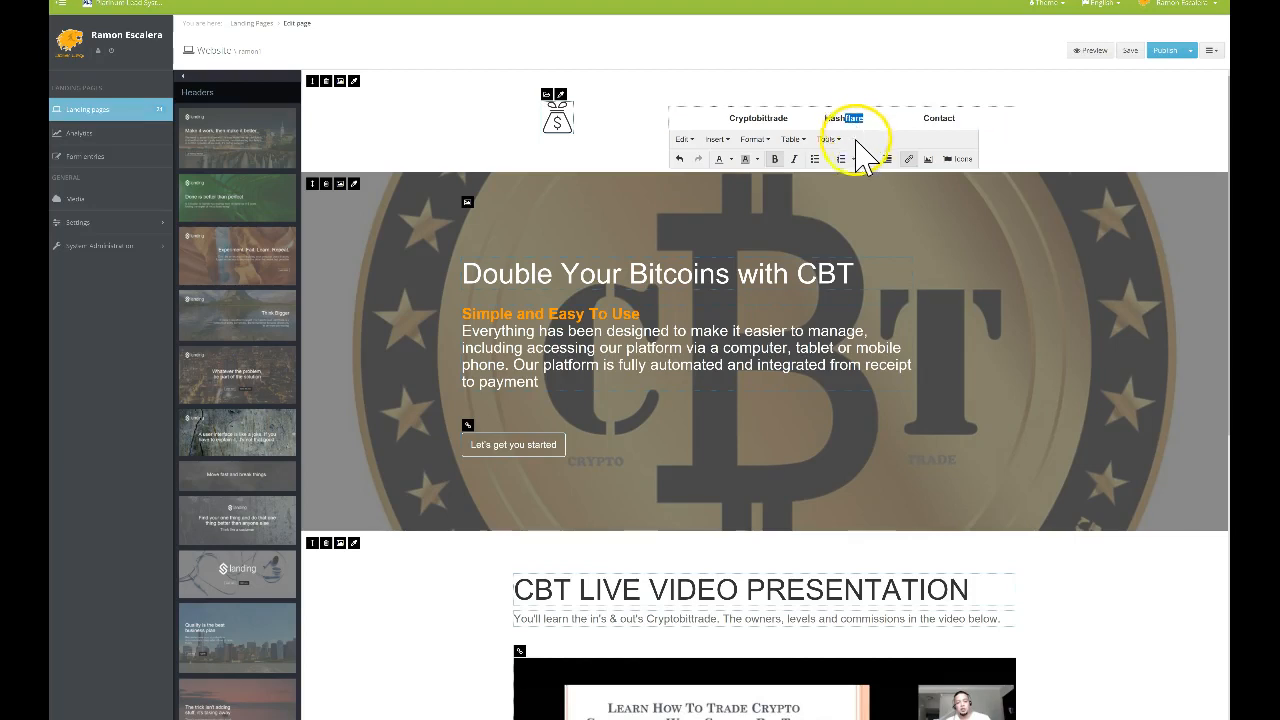
pyautogui.click(908, 159)
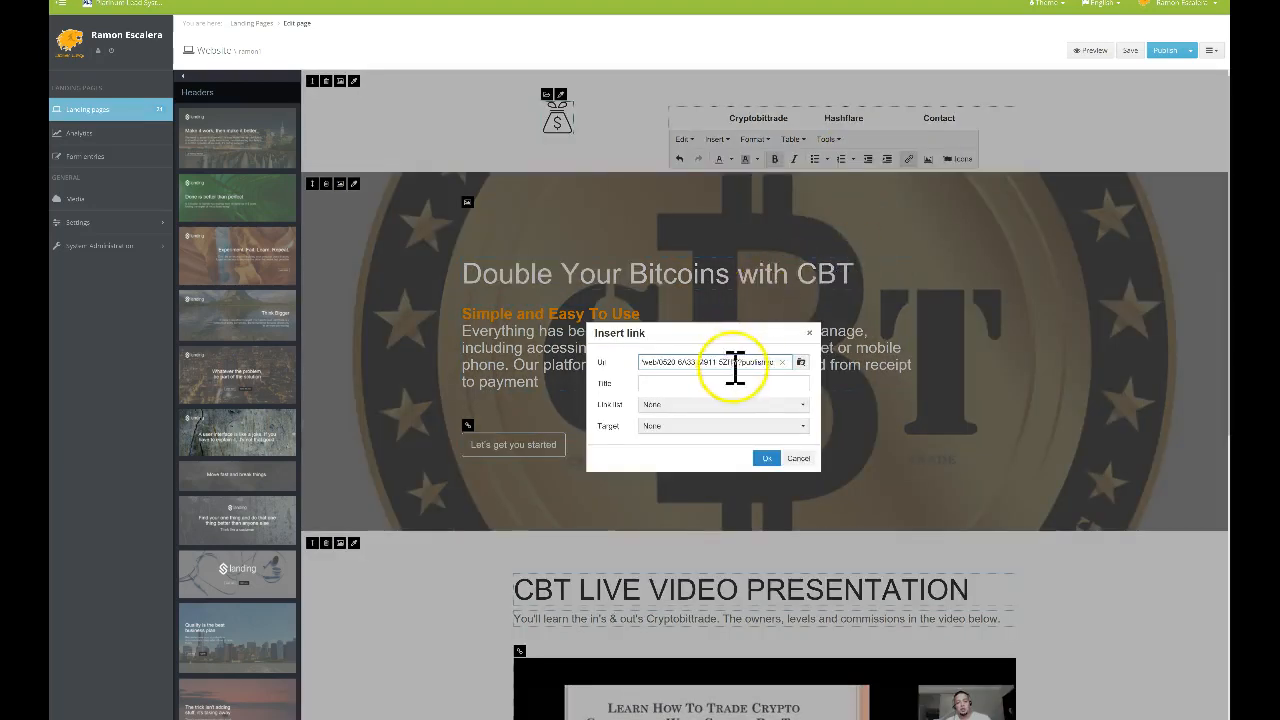
pyautogui.click(767, 460)
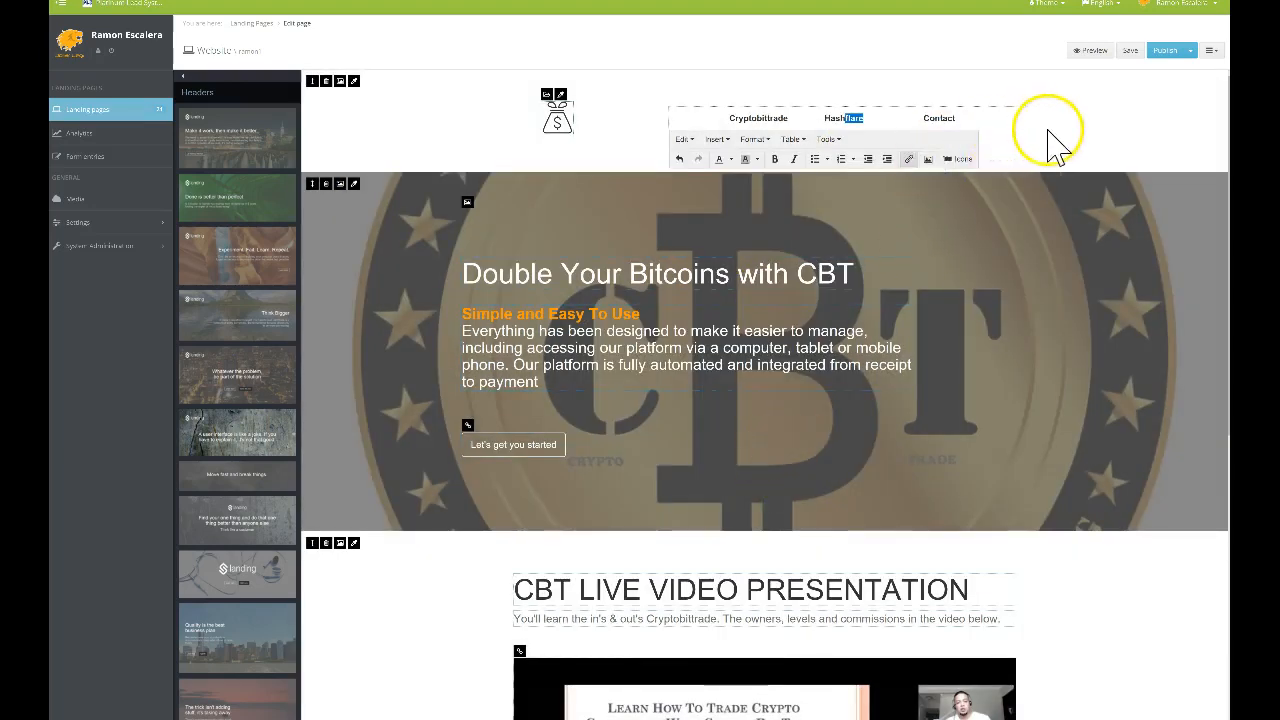
# Save and publish the updated CBT page
pyautogui.click(1052, 143)
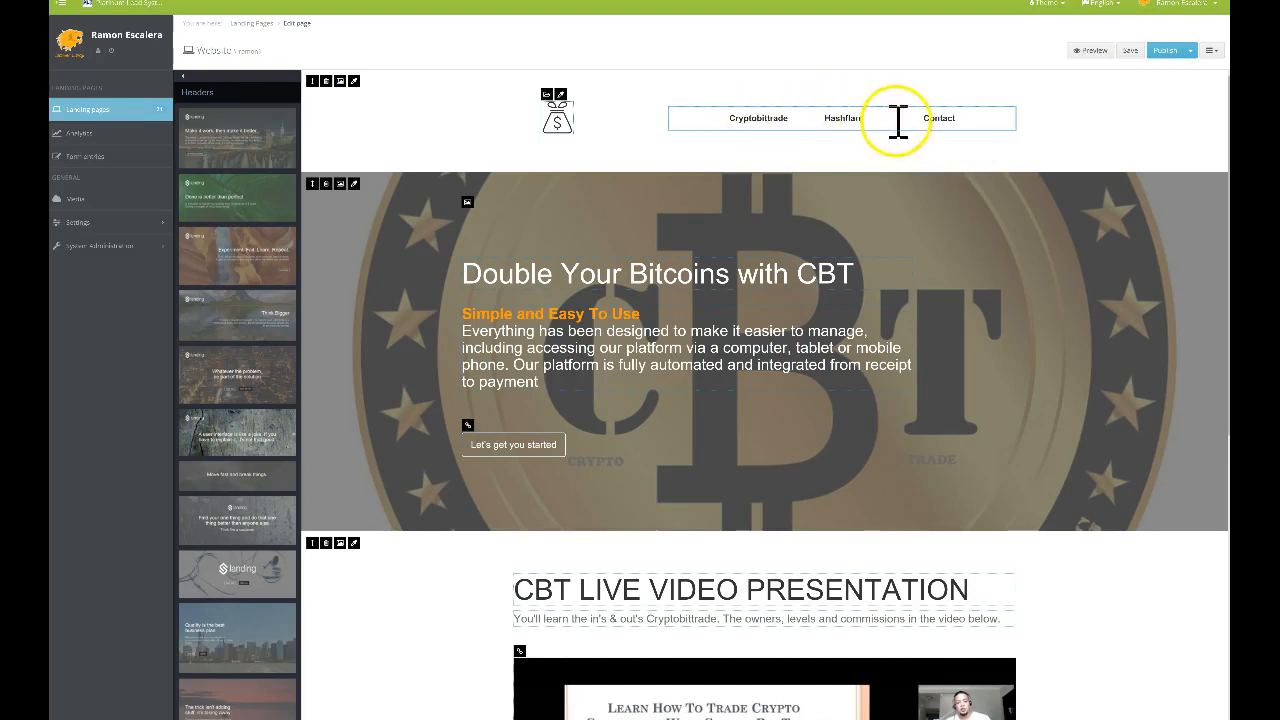
pyautogui.click(1162, 58)
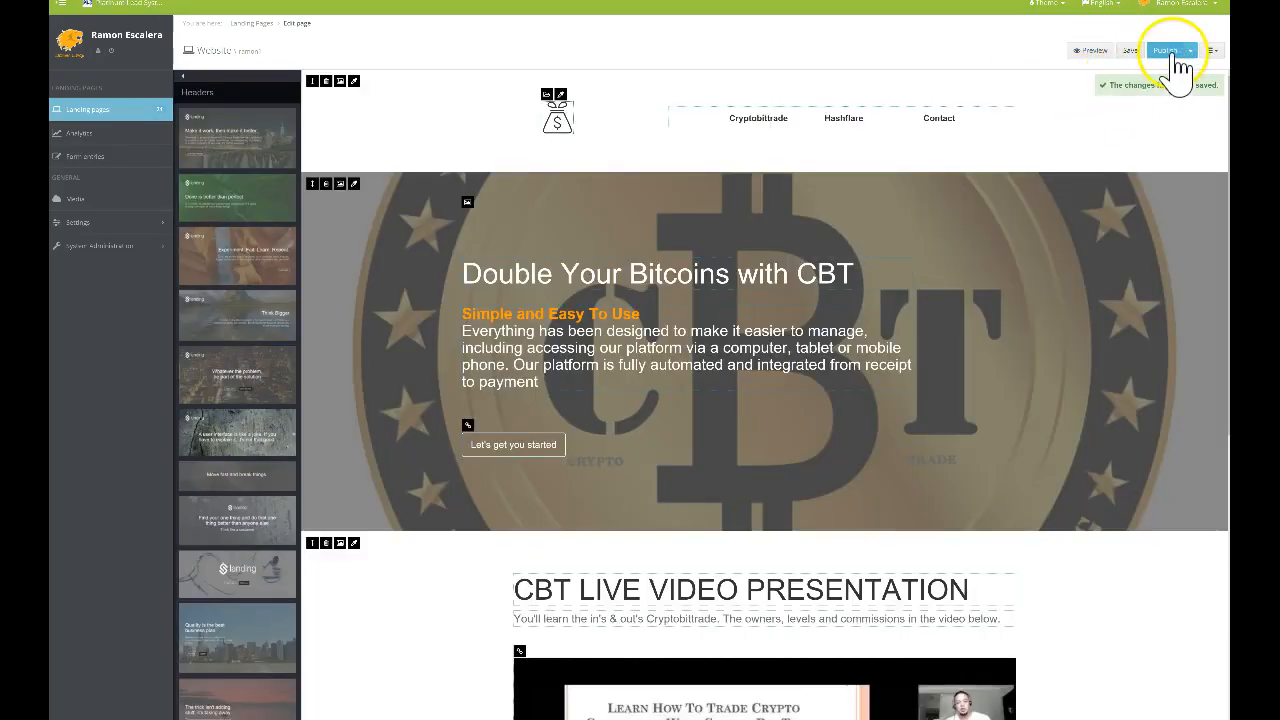
pyautogui.click(1178, 66)
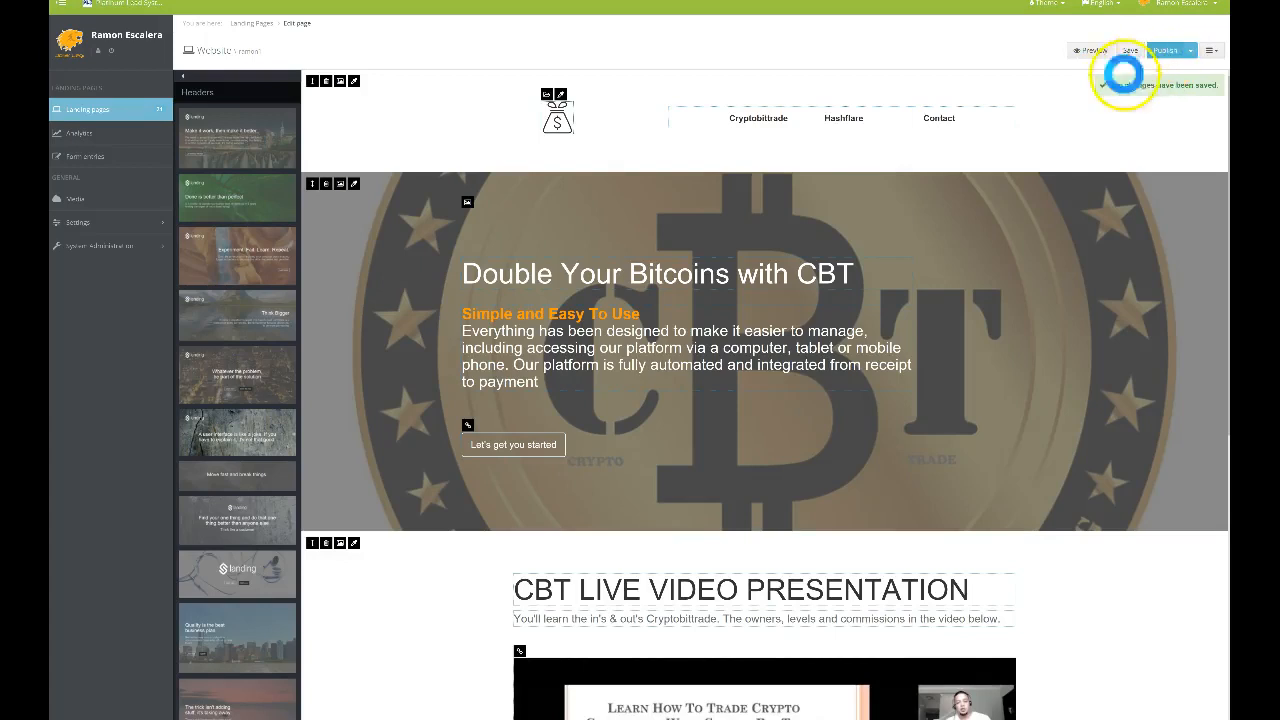
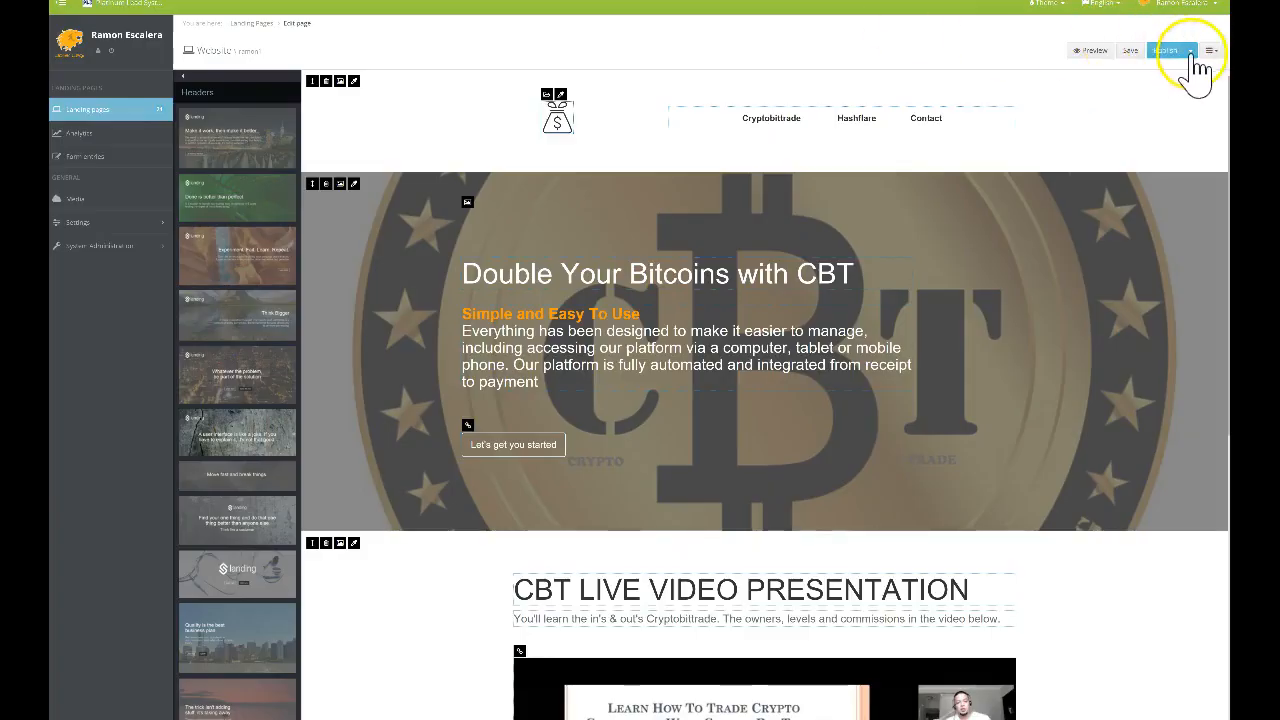
# Preview the published CBT site in a new tab and scroll through it
pyautogui.click(1190, 50)
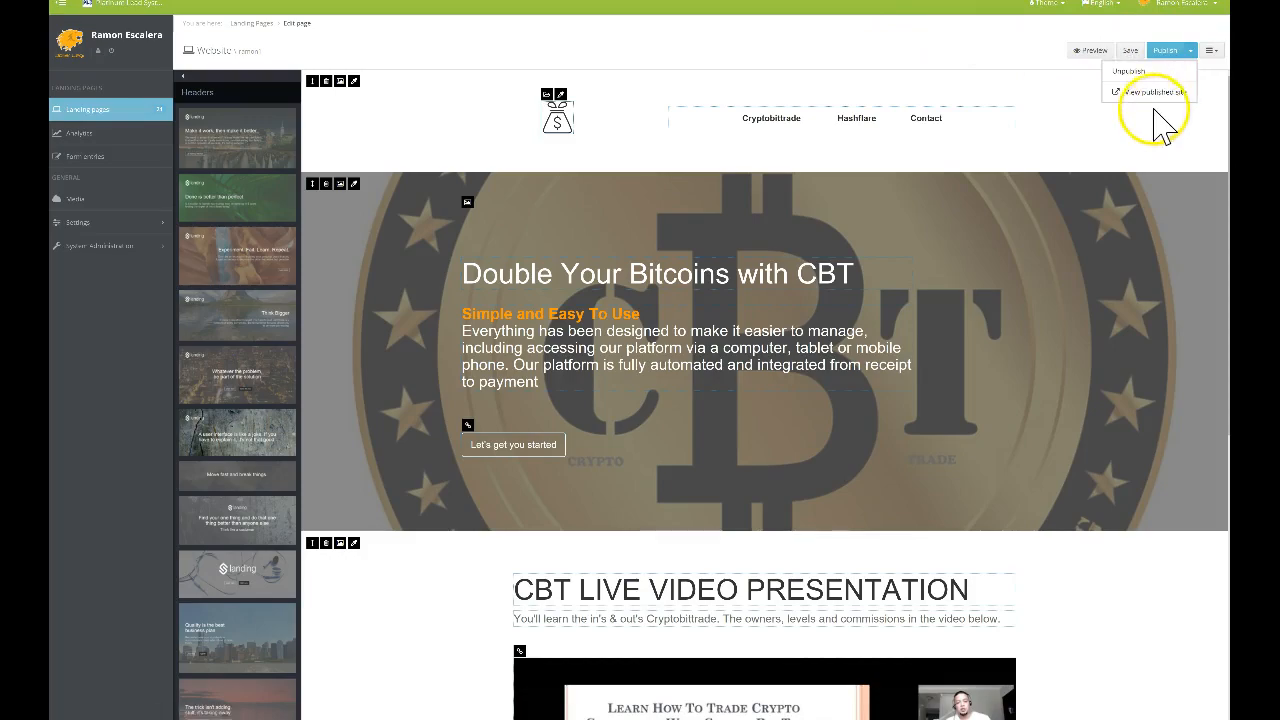
pyautogui.click(1155, 92)
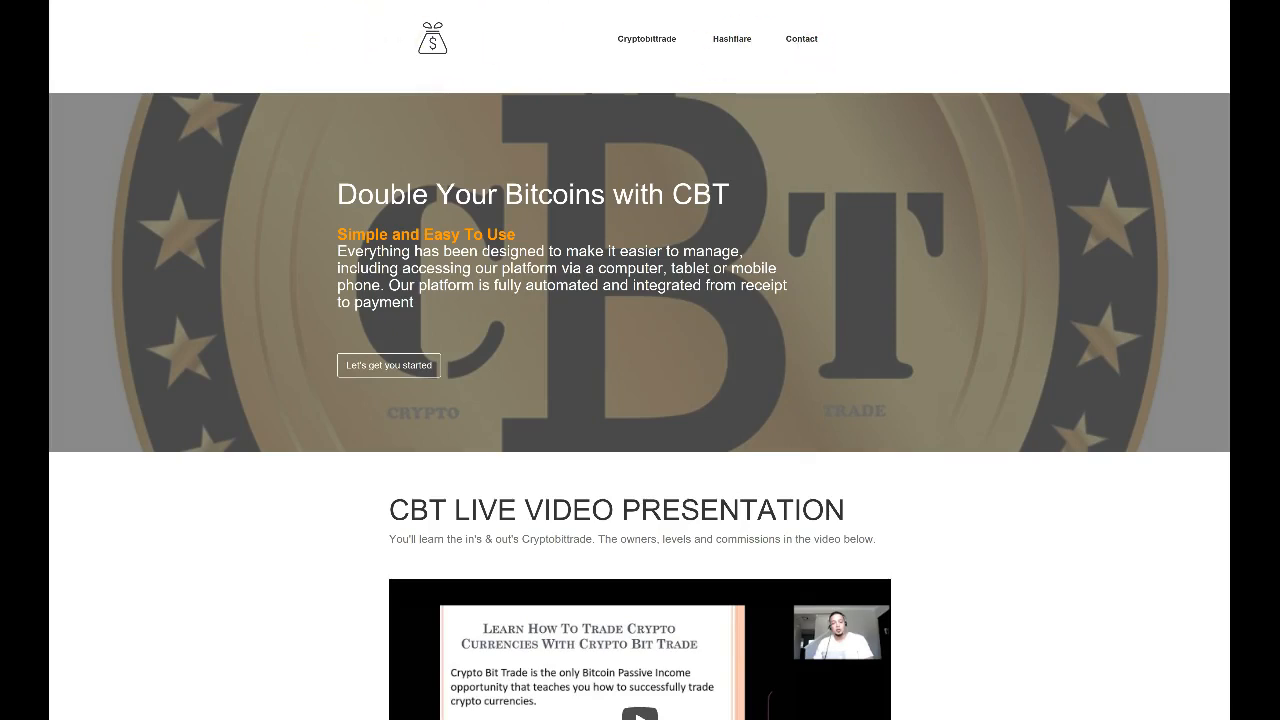
pyautogui.scroll(-5, 571, 229)
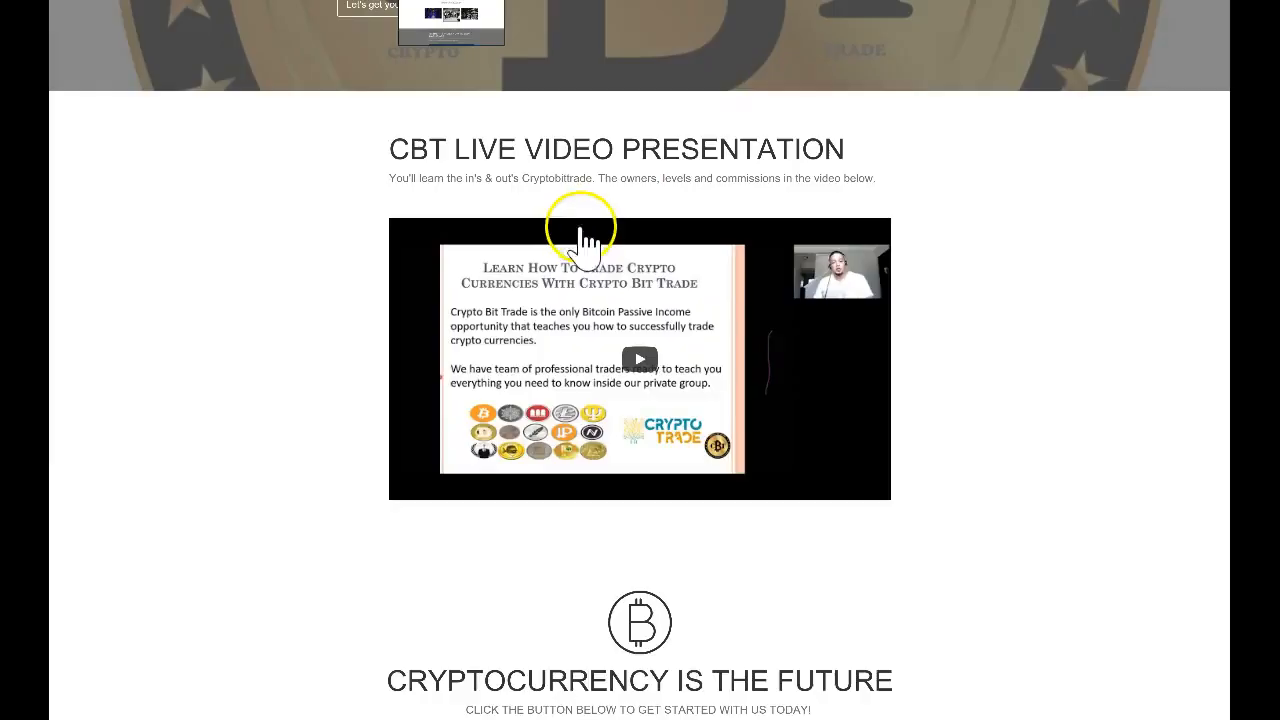
pyautogui.scroll(5, 457, 86)
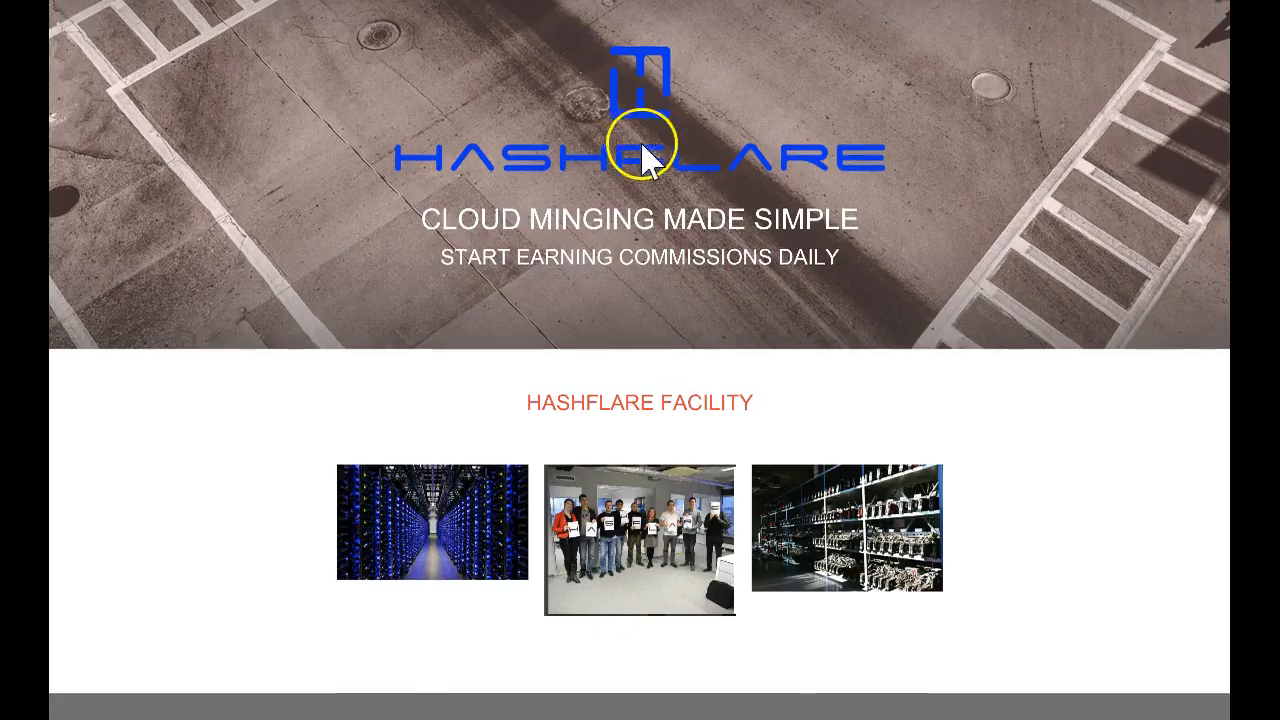
pyautogui.scroll(-12, 689, 286)
pyautogui.scroll(12, 700, 300)
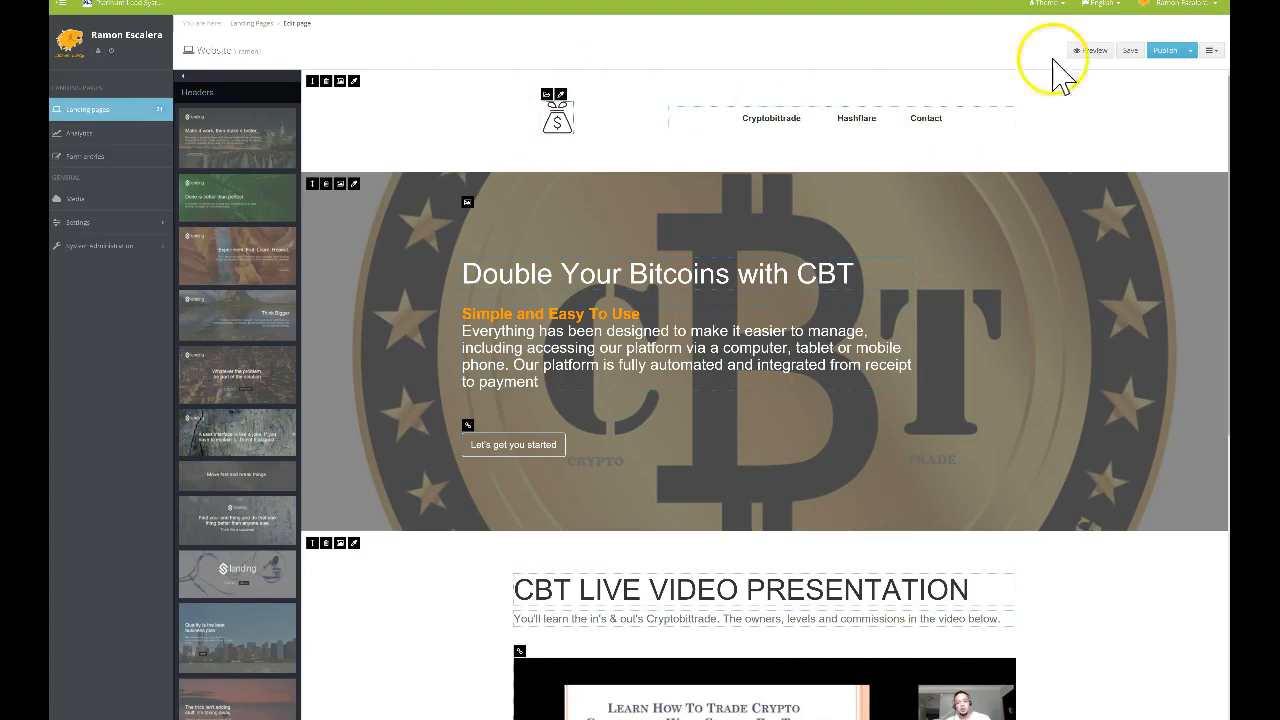
# Save and publish the CBT page, then return to the landing pages list
pyautogui.click(1176, 56)
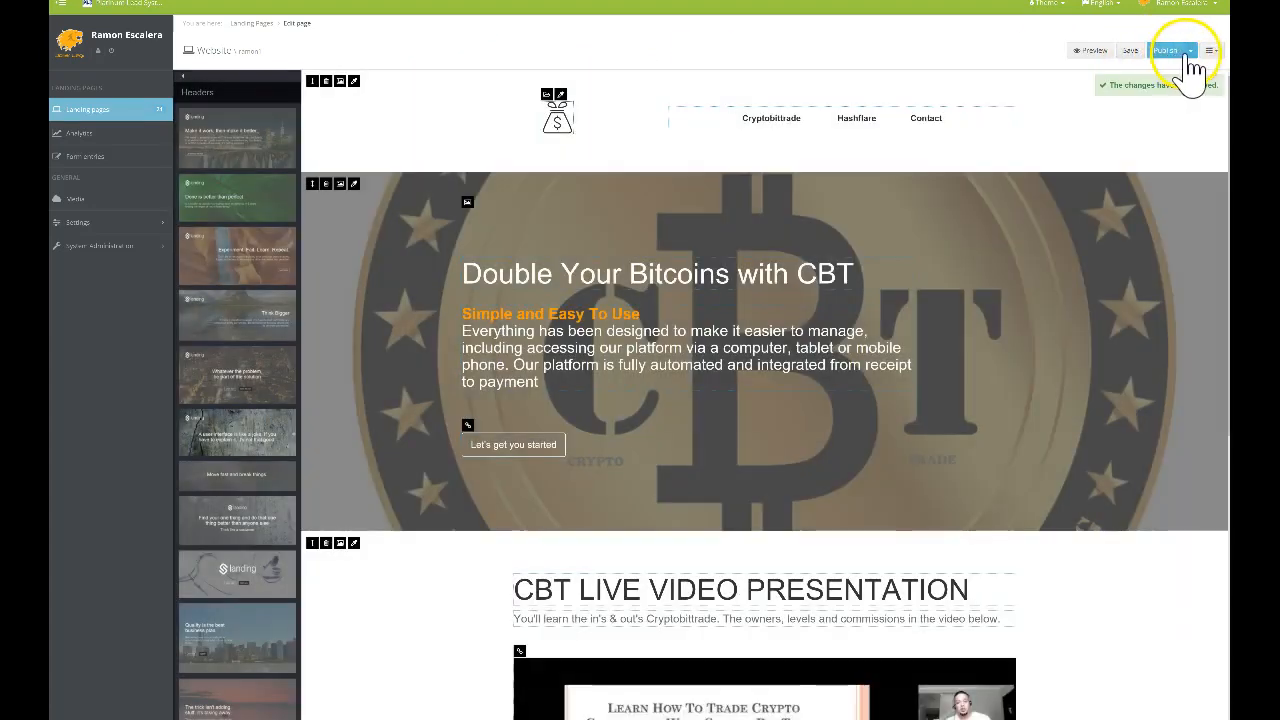
pyautogui.click(849, 118)
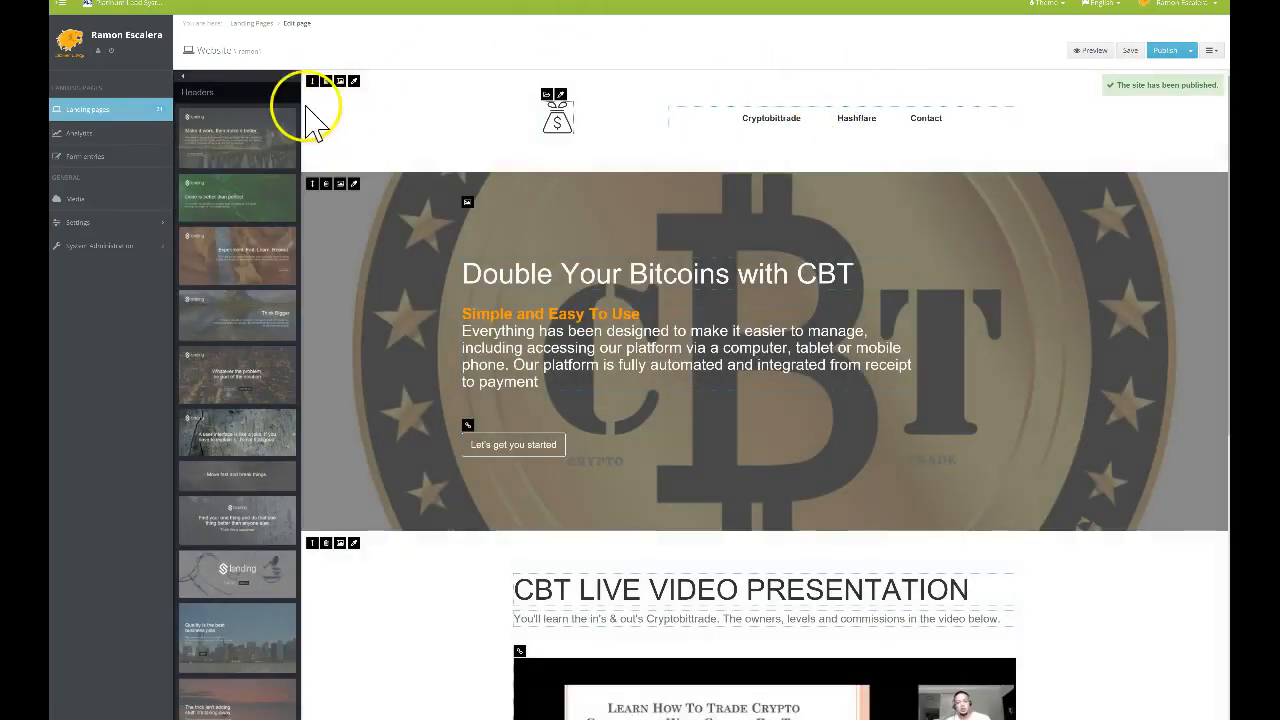
pyautogui.click(116, 111)
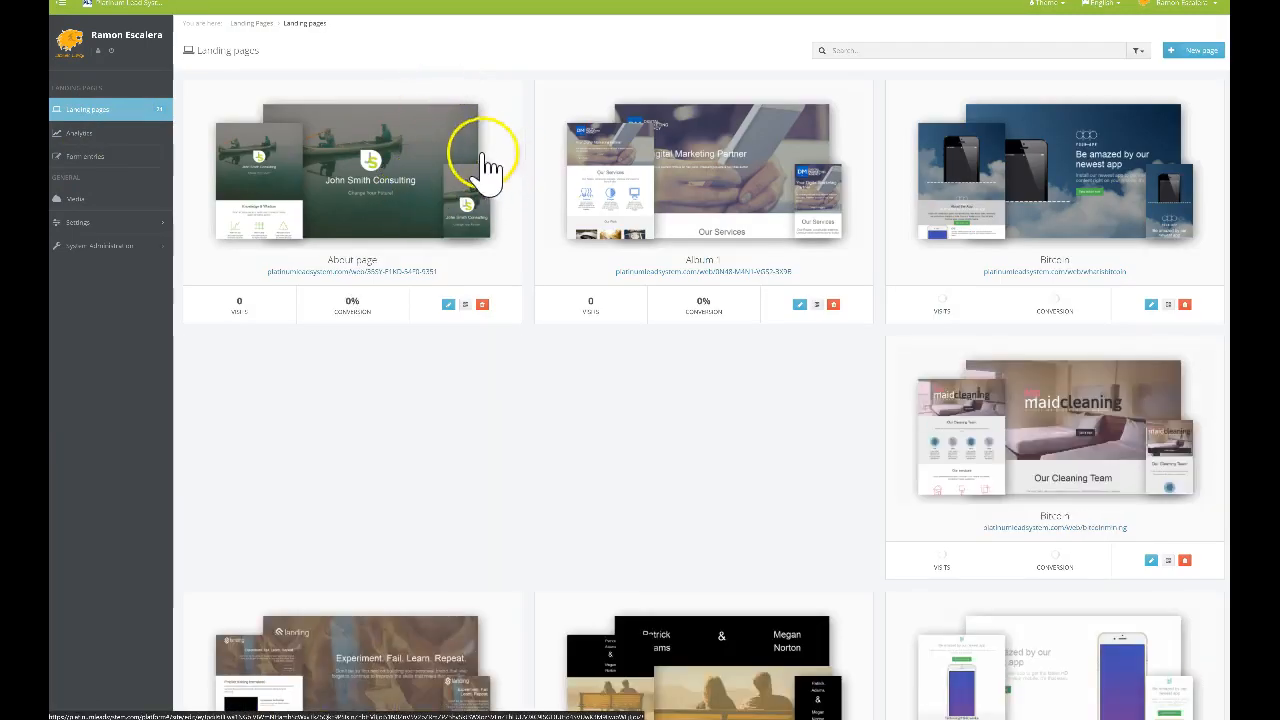
# Create a named Website-campaign page with the Personal type and city skyline template
pyautogui.click(1186, 50)
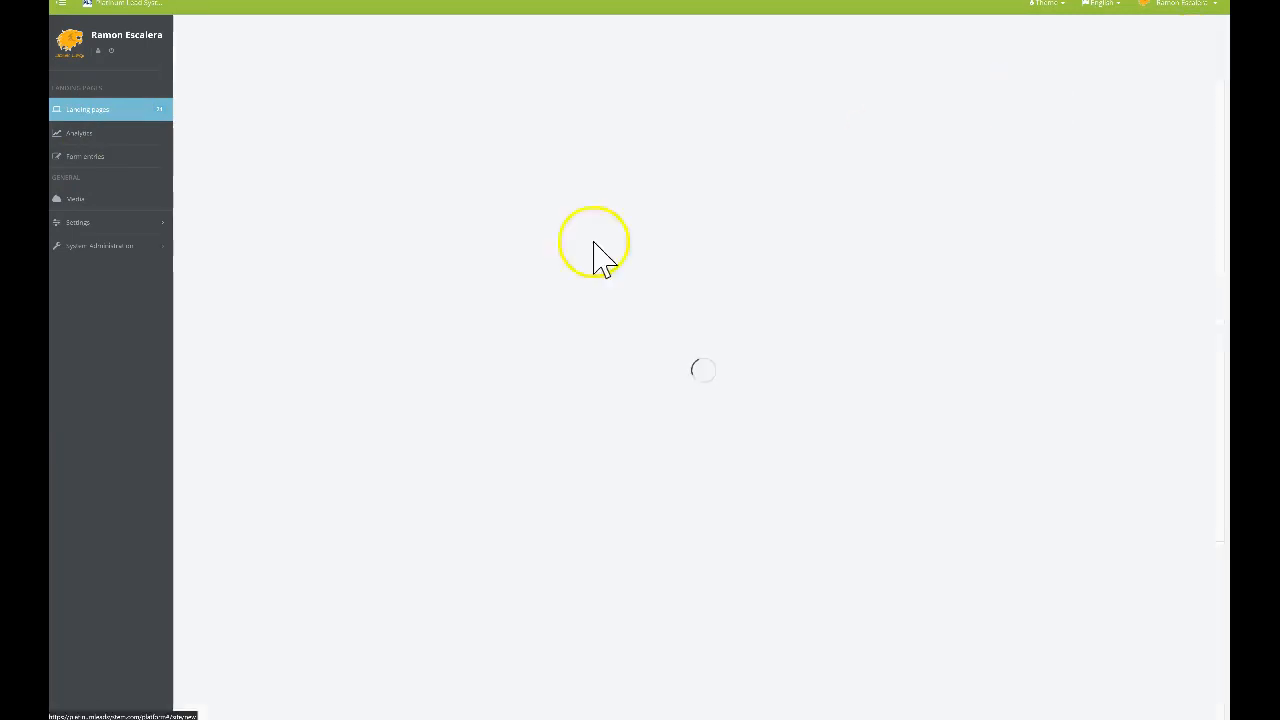
pyautogui.click(440, 134)
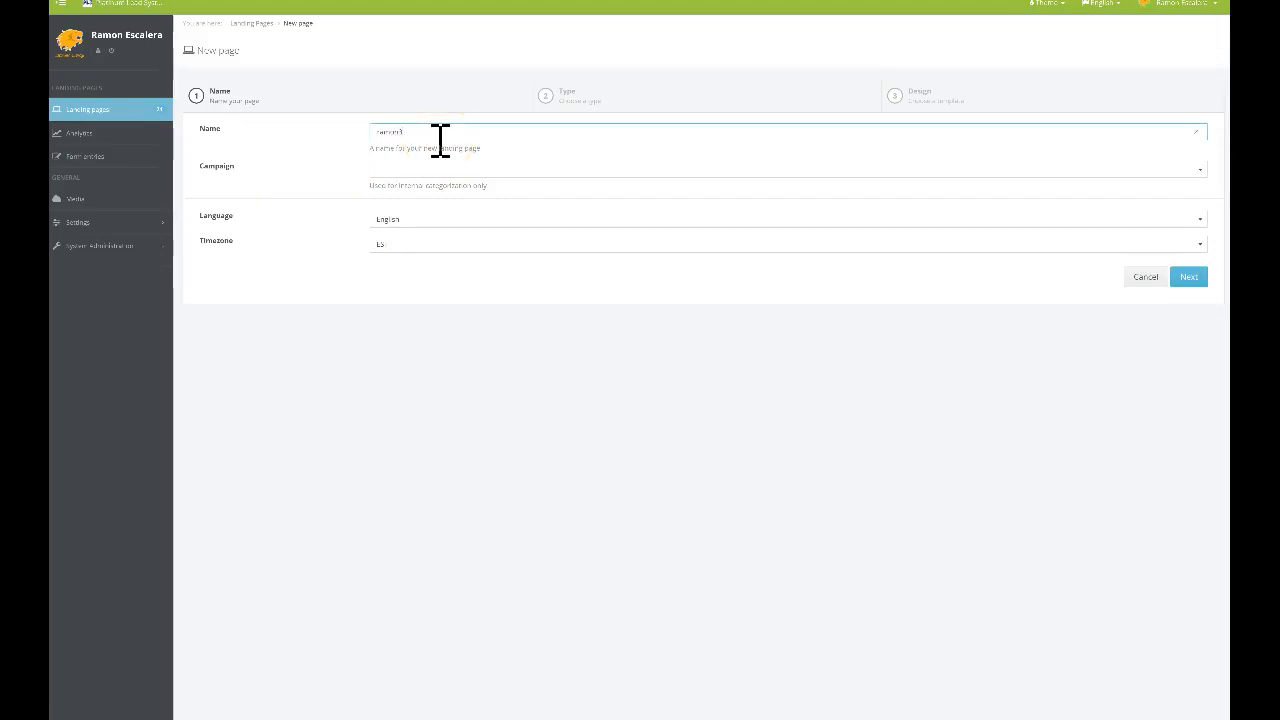
pyautogui.click(428, 169)
pyautogui.scroll(-5, 434, 249)
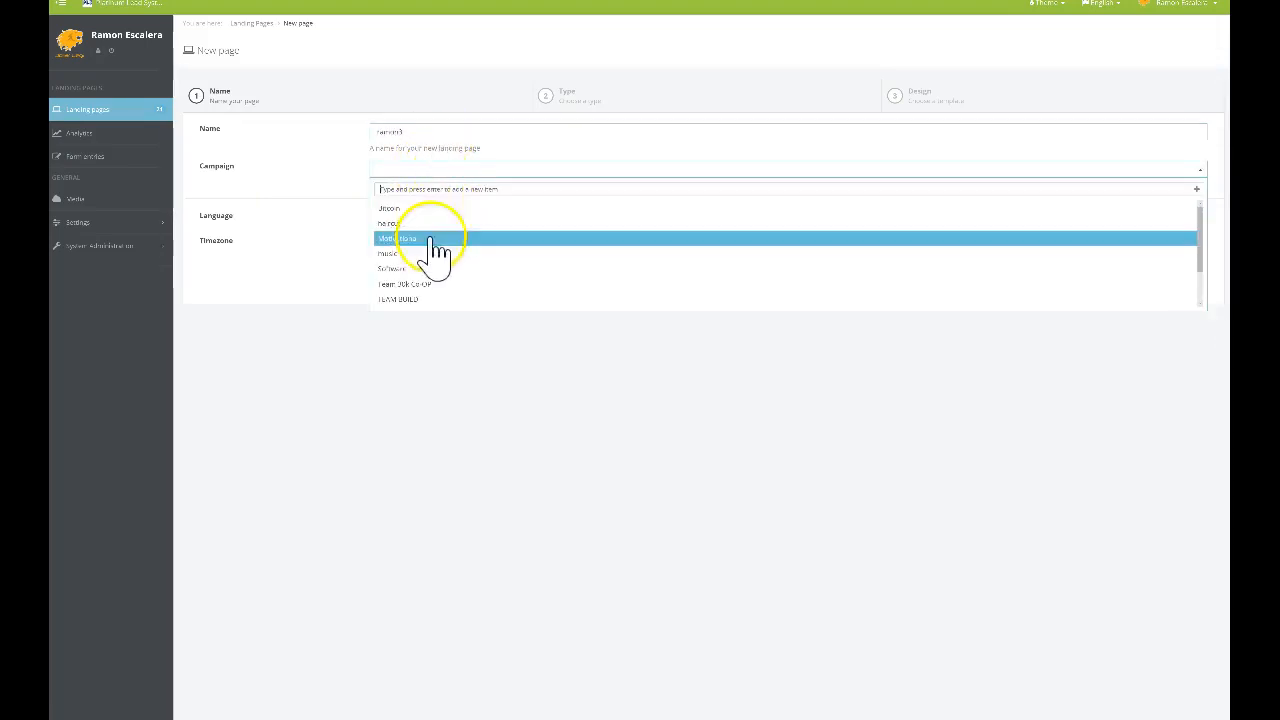
pyautogui.click(437, 284)
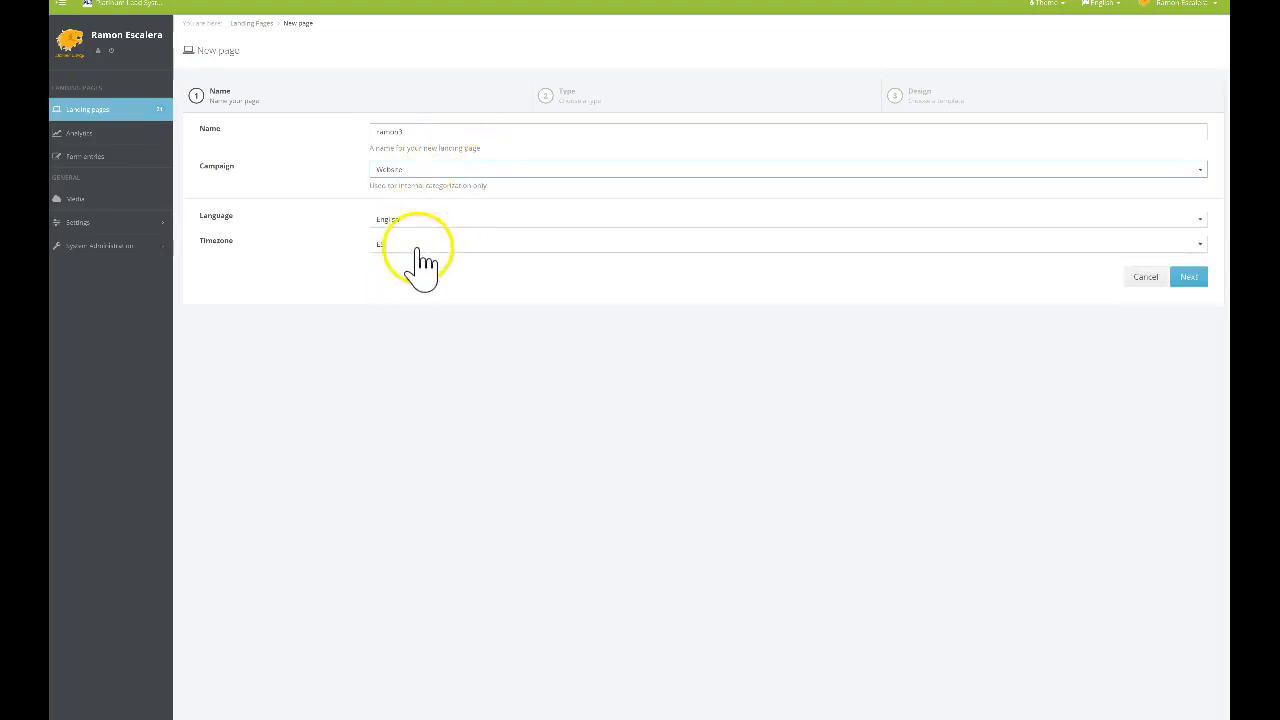
pyautogui.click(1190, 280)
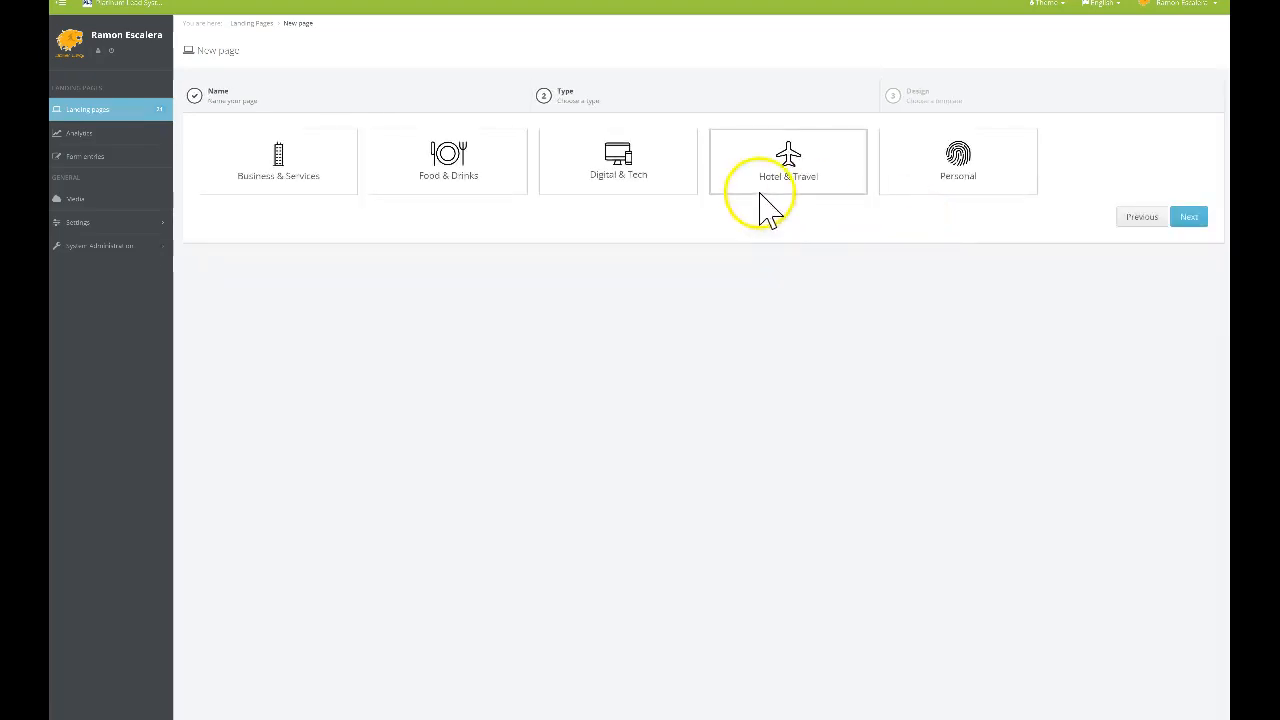
pyautogui.click(980, 178)
pyautogui.click(1189, 218)
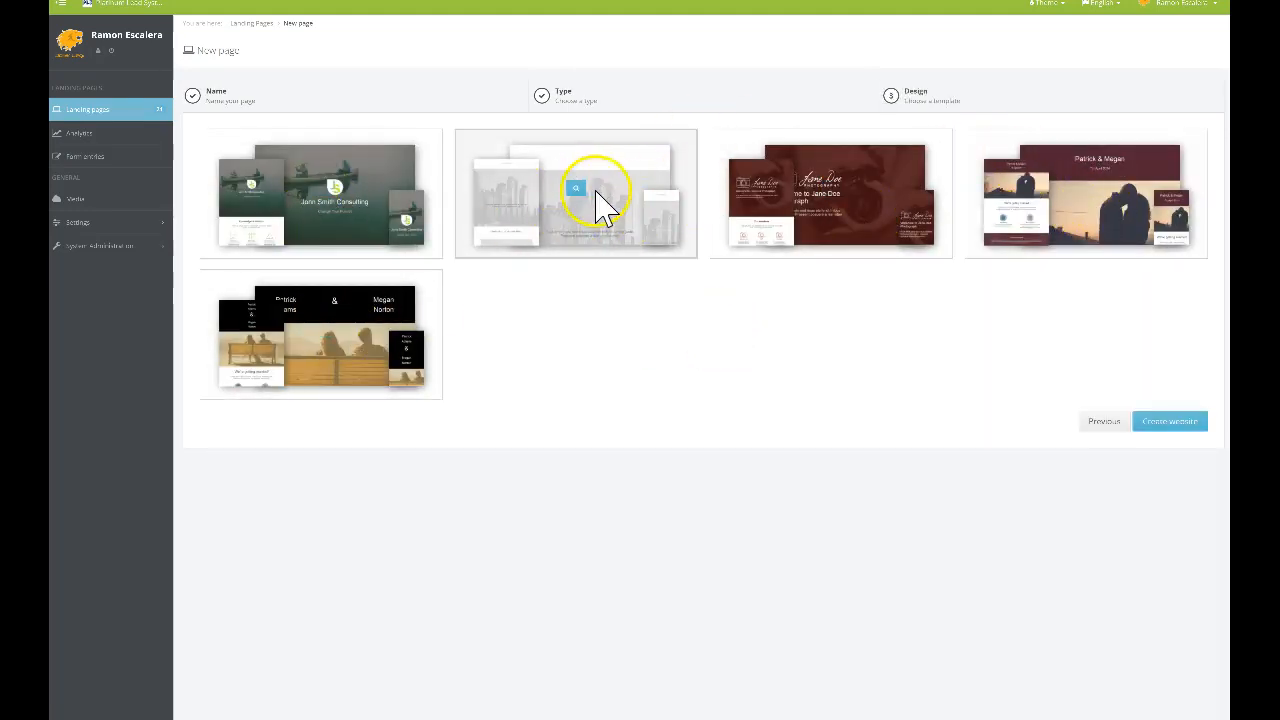
pyautogui.click(600, 206)
pyautogui.click(1160, 424)
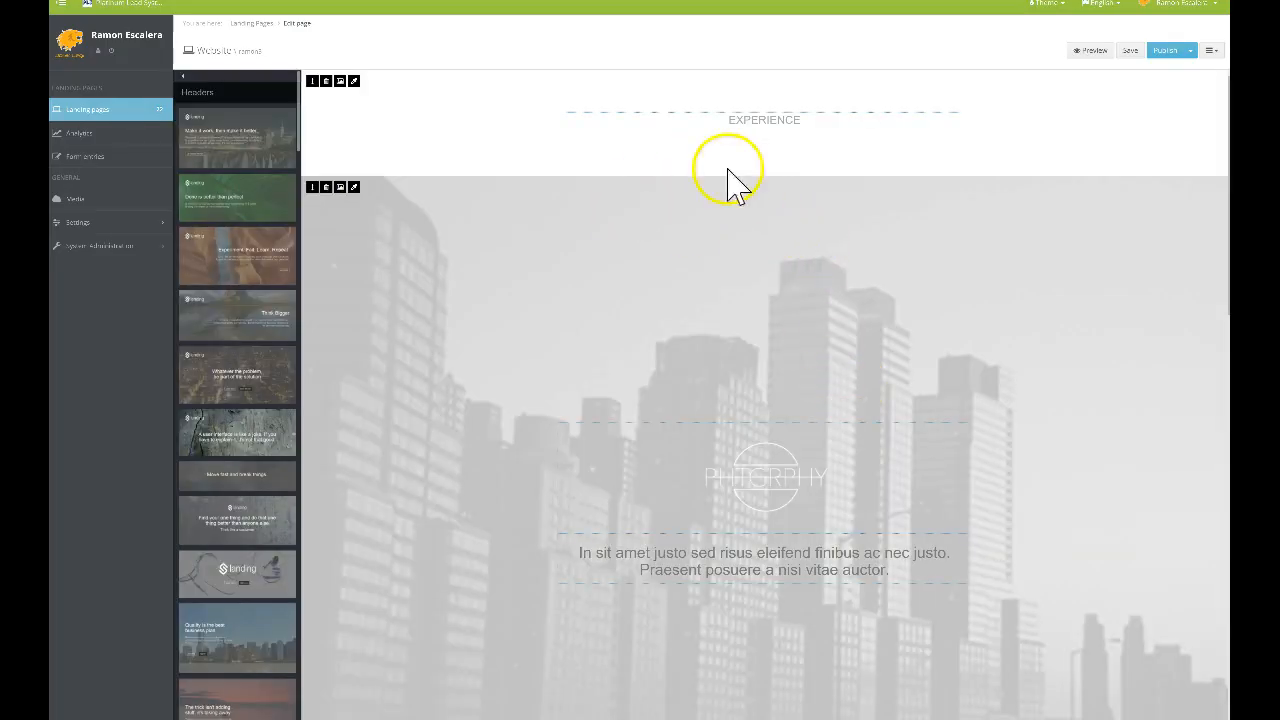
# Review the new template, then request deletion of the top EXPERIENCE block
pyautogui.scroll(-7, 809, 300)
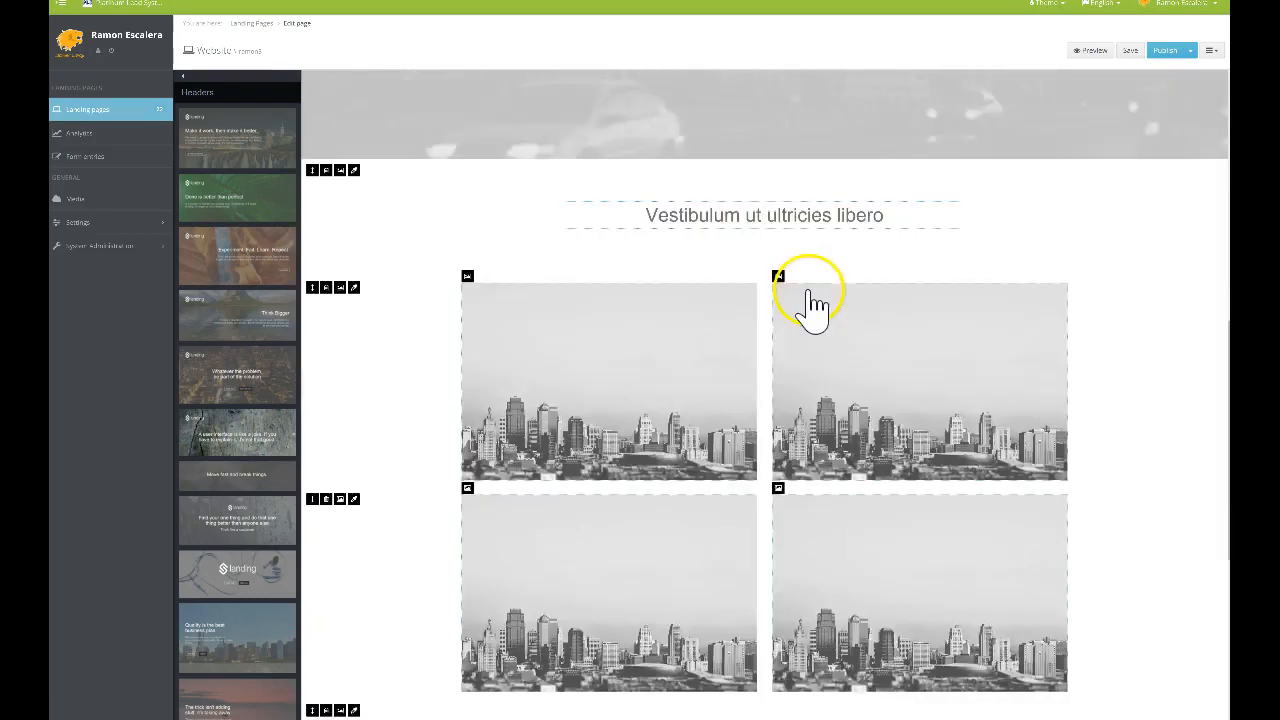
pyautogui.scroll(5, 813, 300)
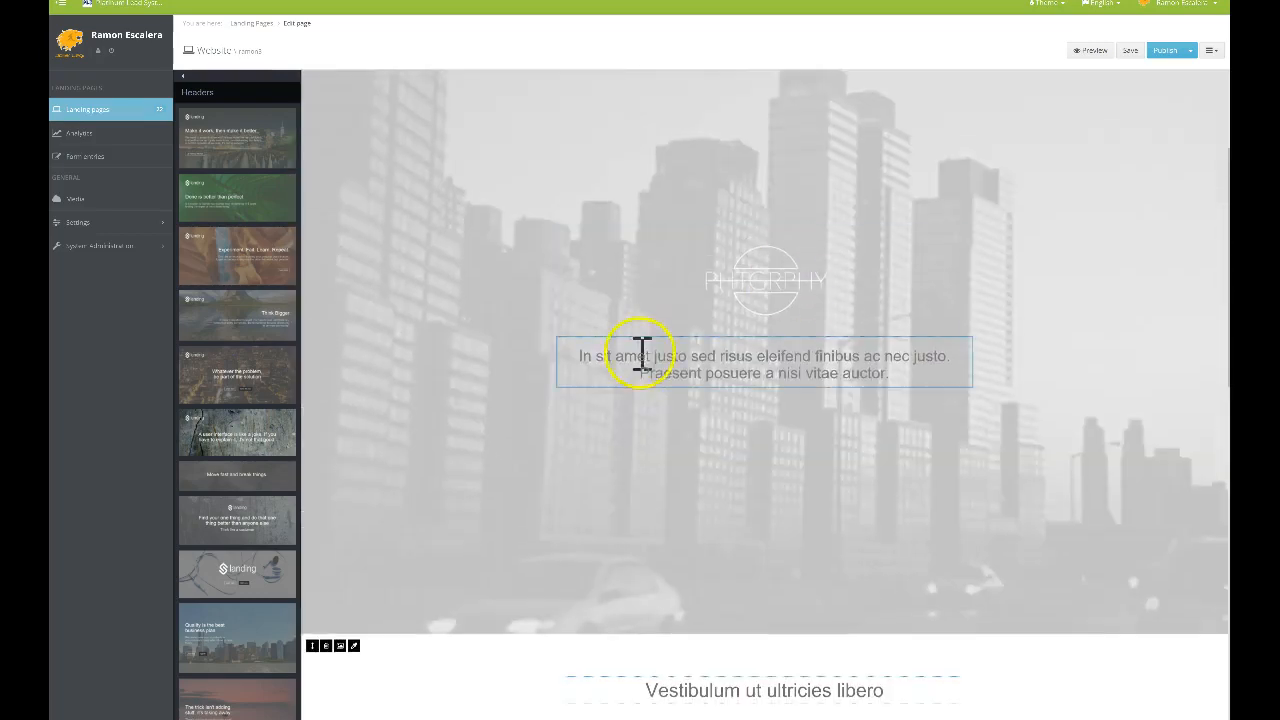
pyautogui.scroll(-10, 986, 391)
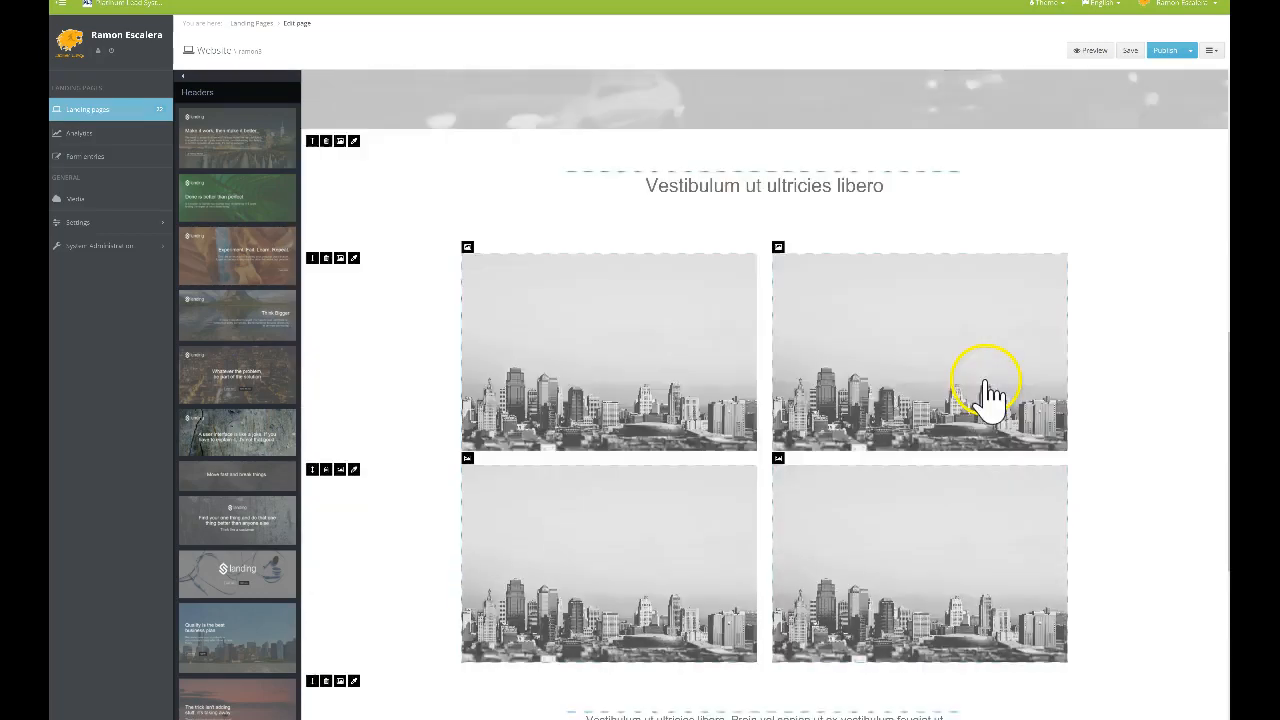
pyautogui.scroll(3, 890, 400)
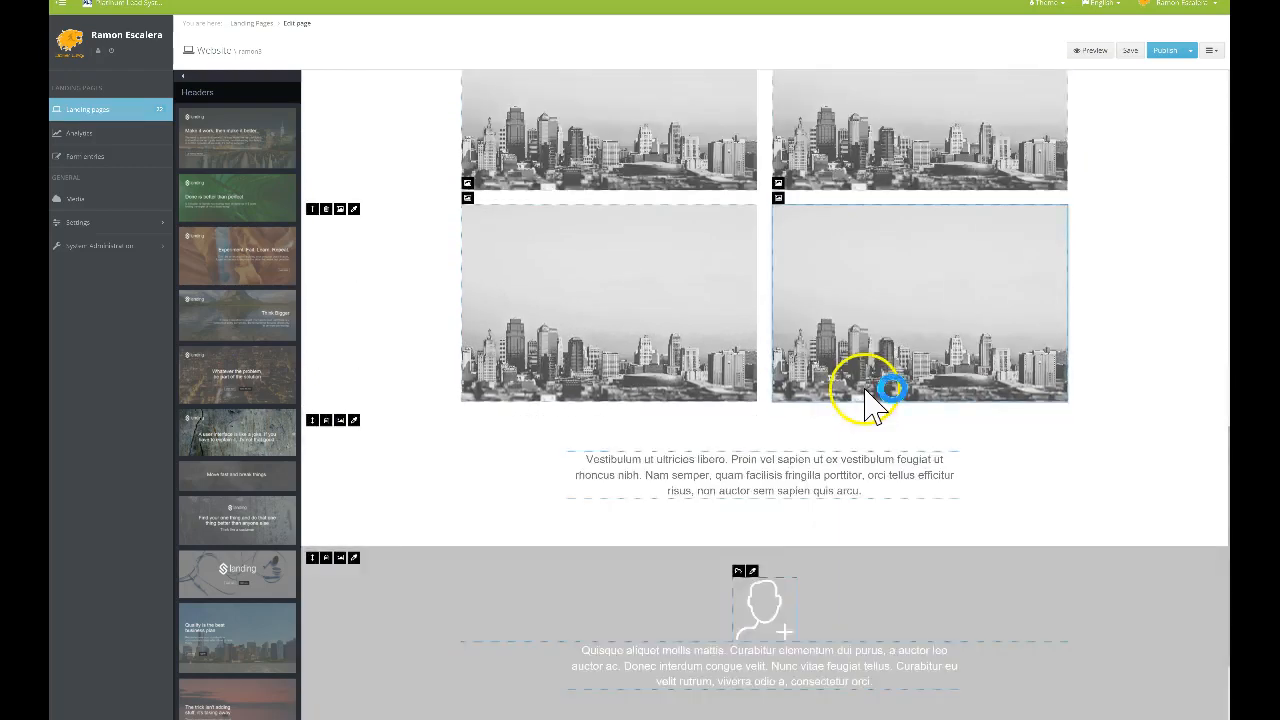
pyautogui.scroll(-2, 866, 398)
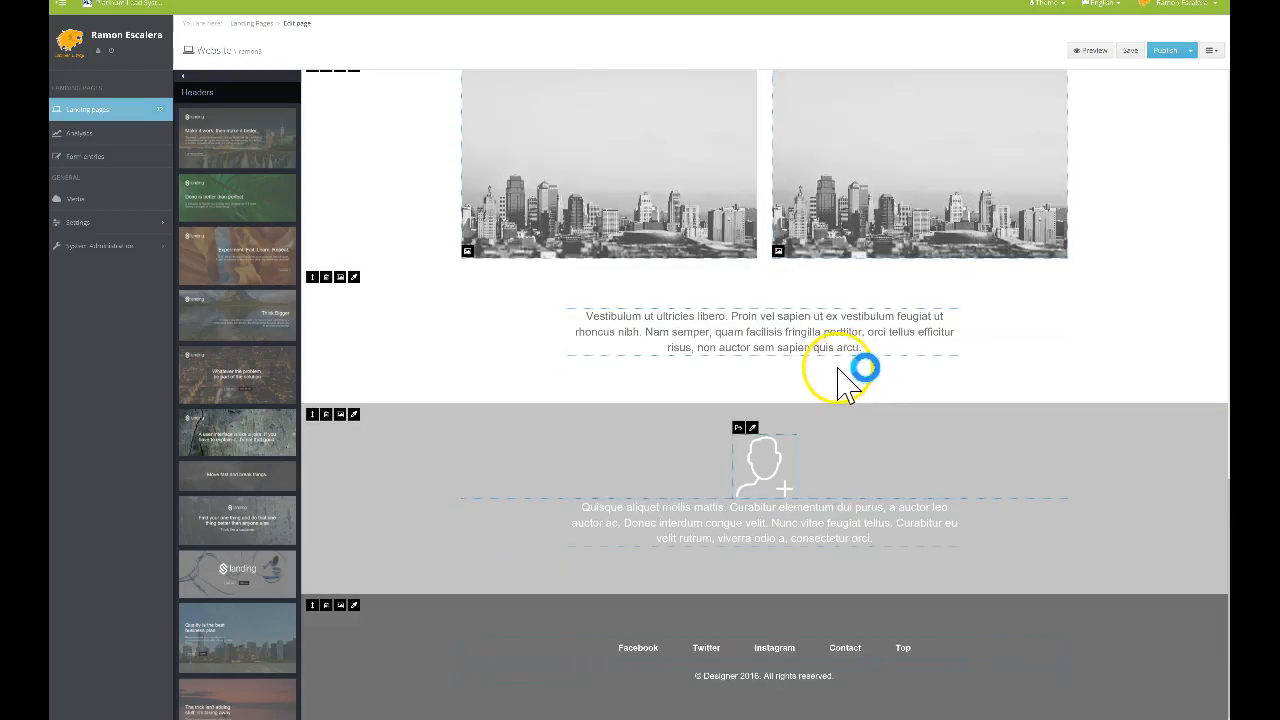
pyautogui.scroll(10, 843, 337)
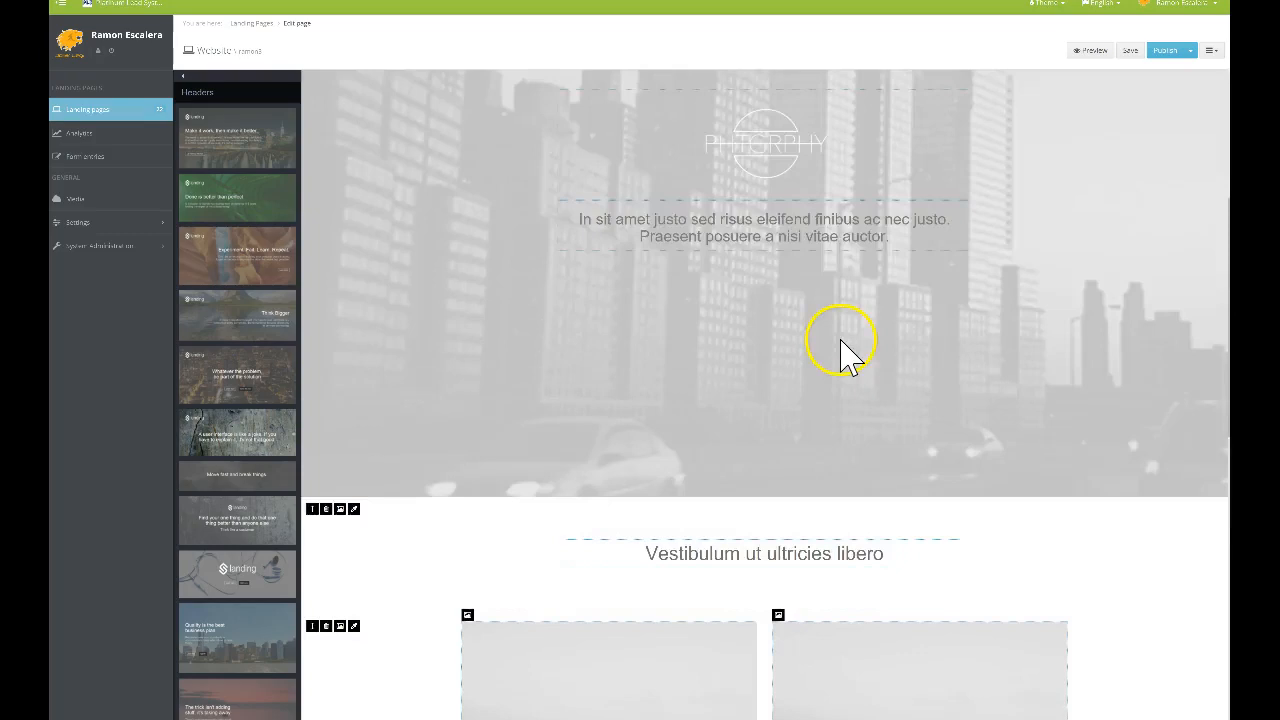
pyautogui.scroll(-2, 770, 300)
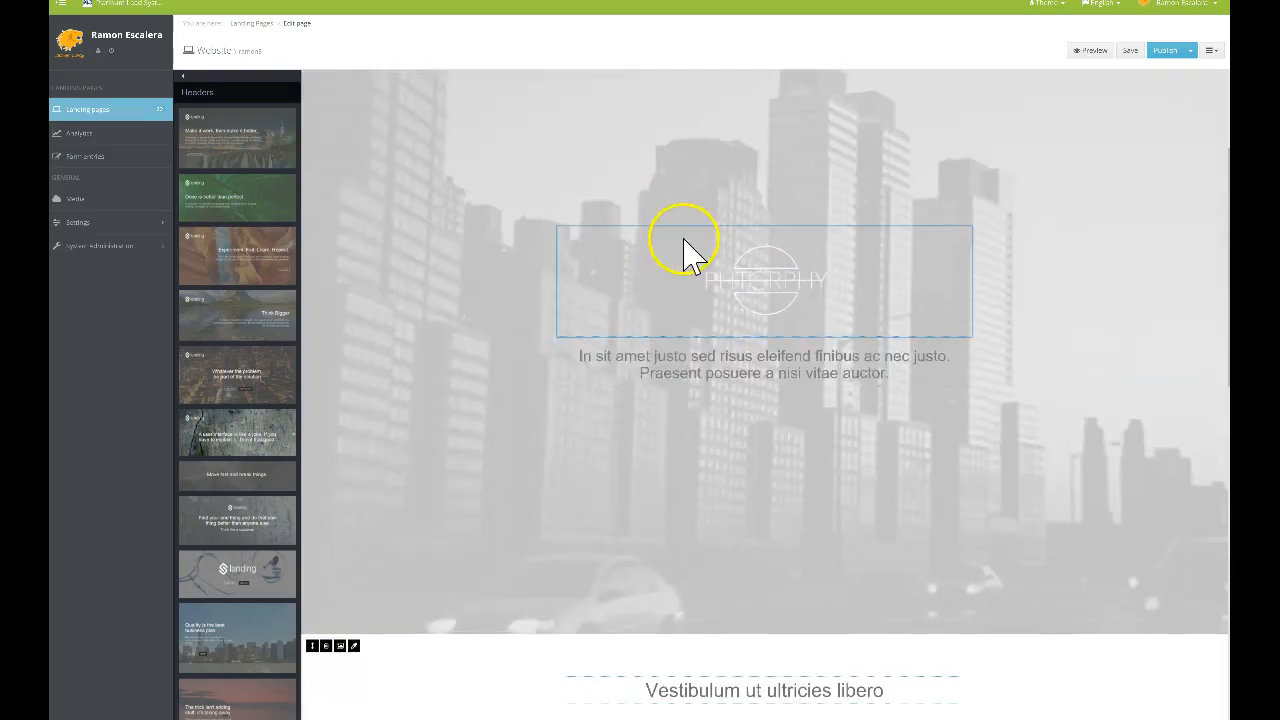
pyautogui.scroll(2, 748, 310)
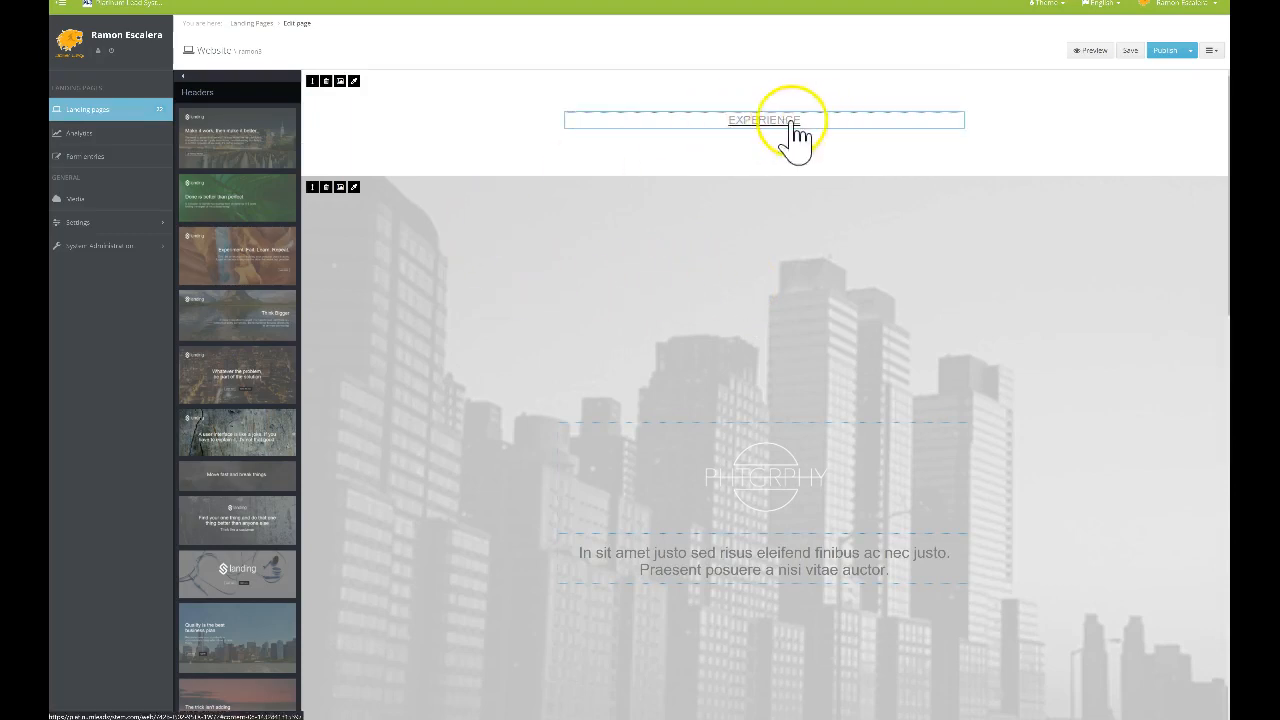
pyautogui.click(326, 81)
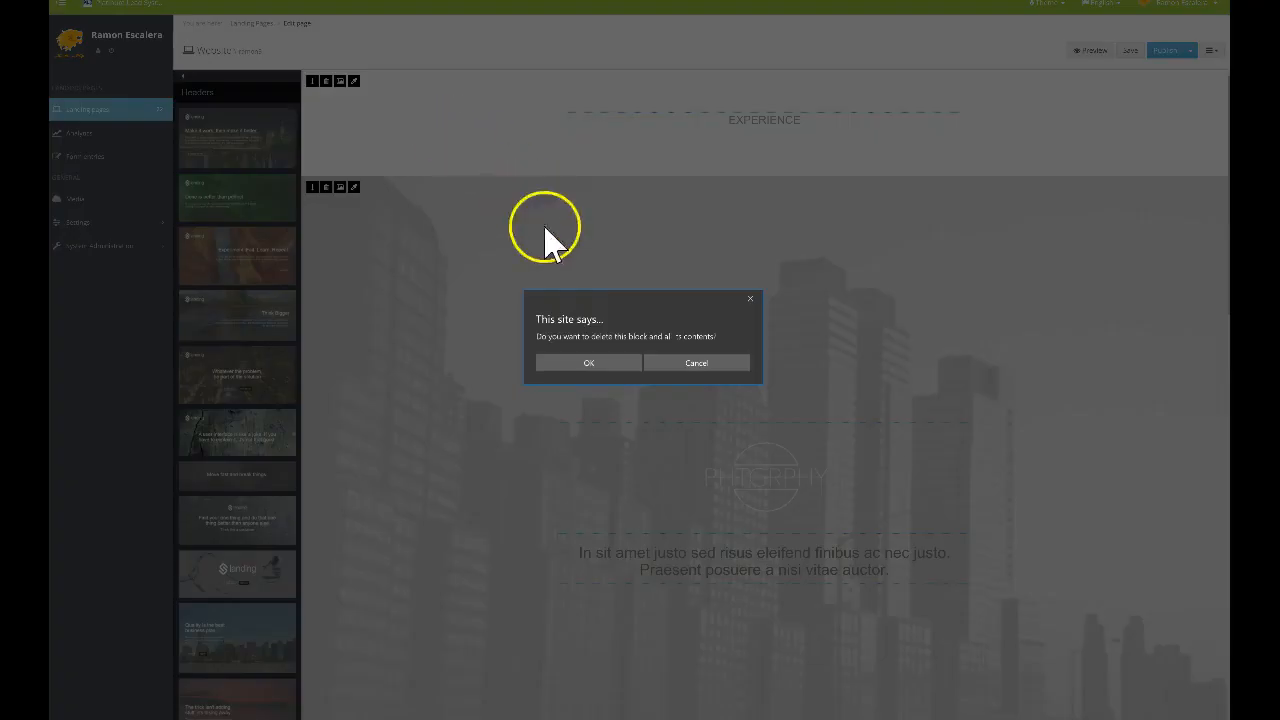
# Confirm deleting the EXPERIENCE block and review the updated page
pyautogui.click(608, 366)
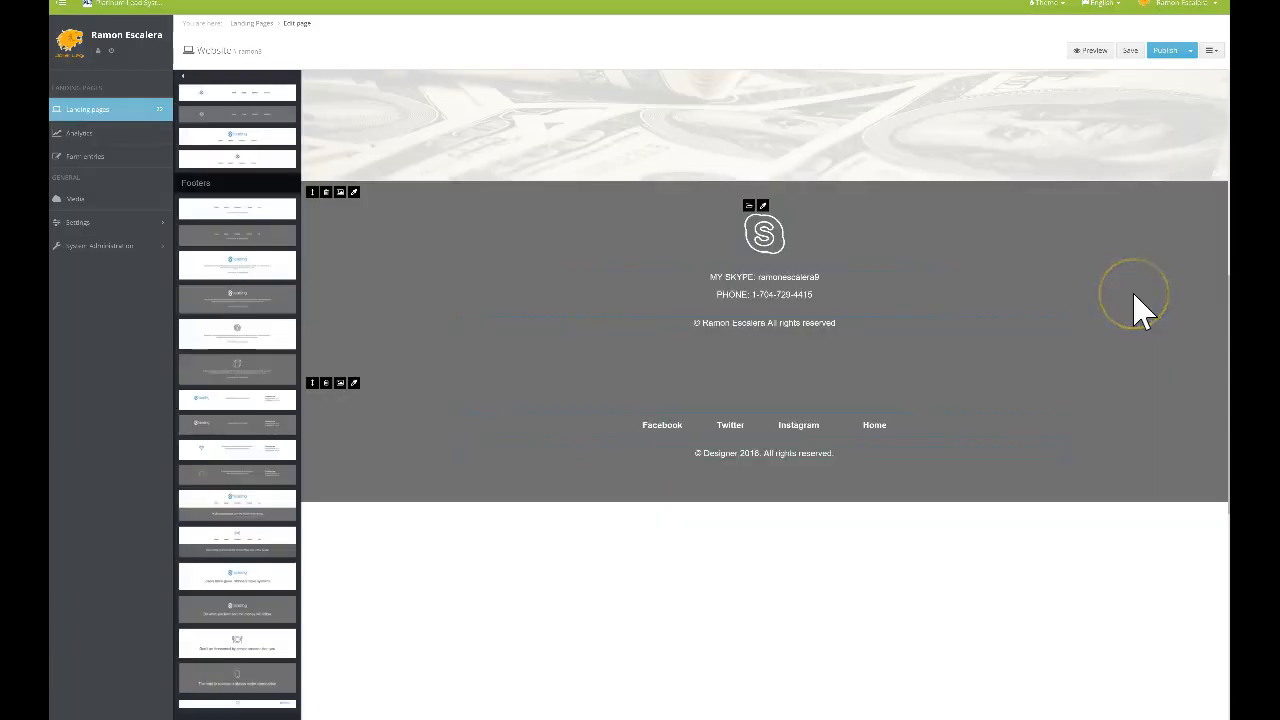
pyautogui.scroll(5, 1142, 310)
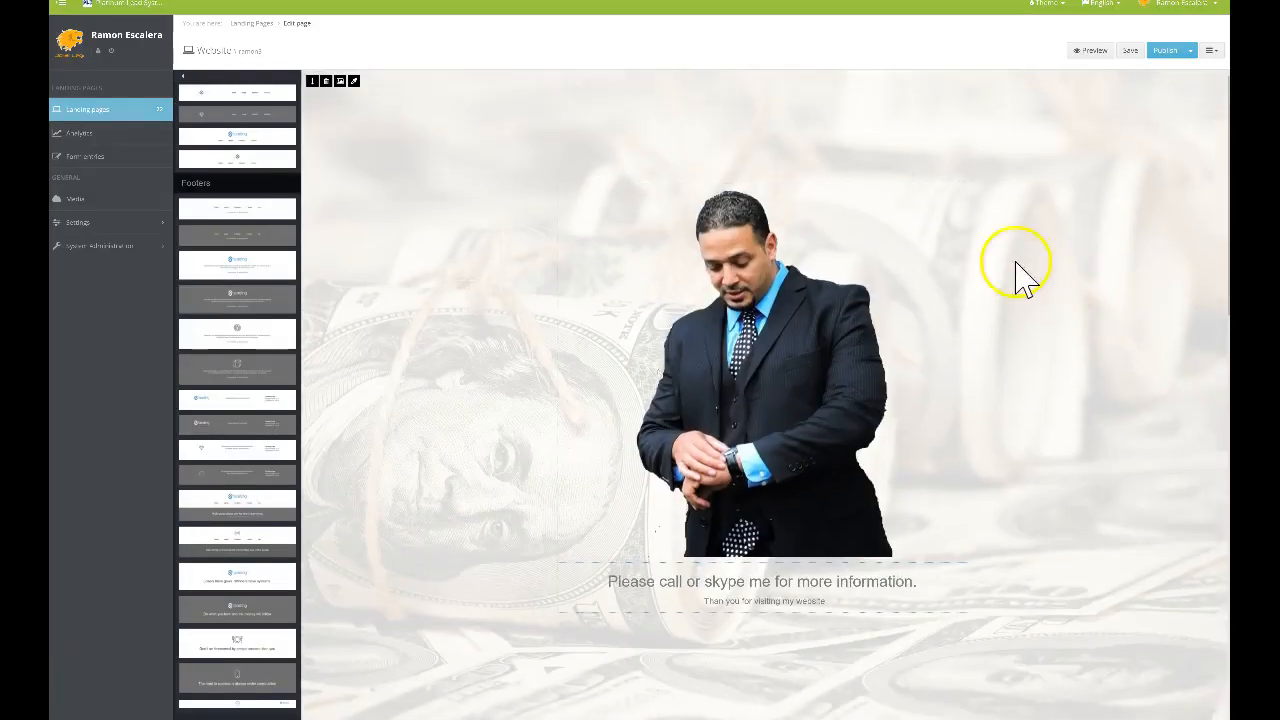
pyautogui.scroll(-4, 434, 185)
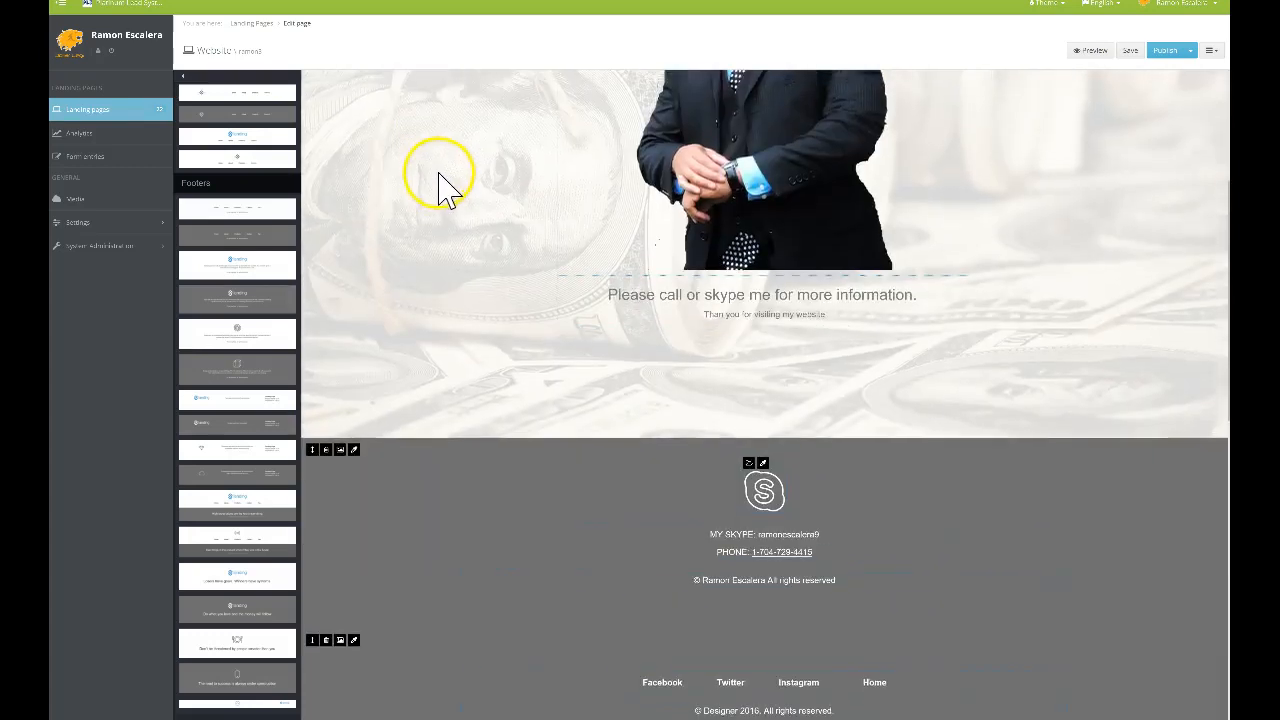
pyautogui.scroll(4, 443, 191)
pyautogui.scroll(-3, 1045, 330)
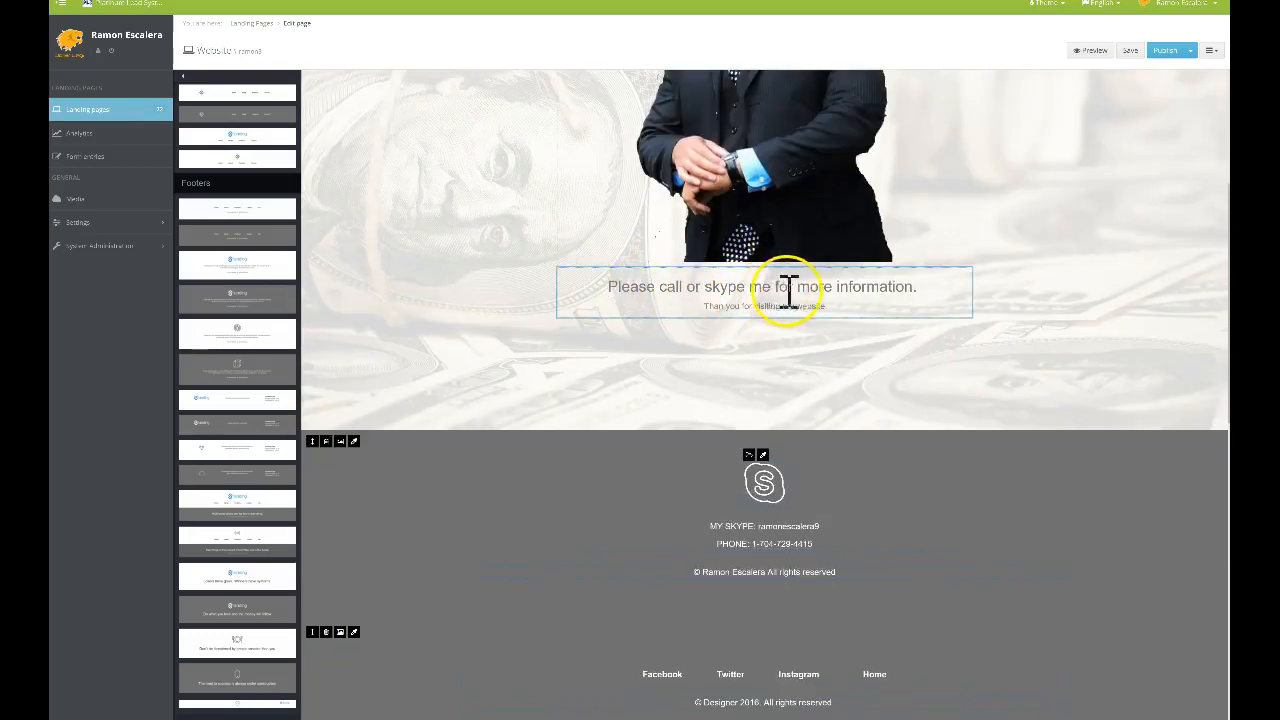
# Follow the footer Home link to the live CBT landing page
pyautogui.scroll(-4, 894, 357)
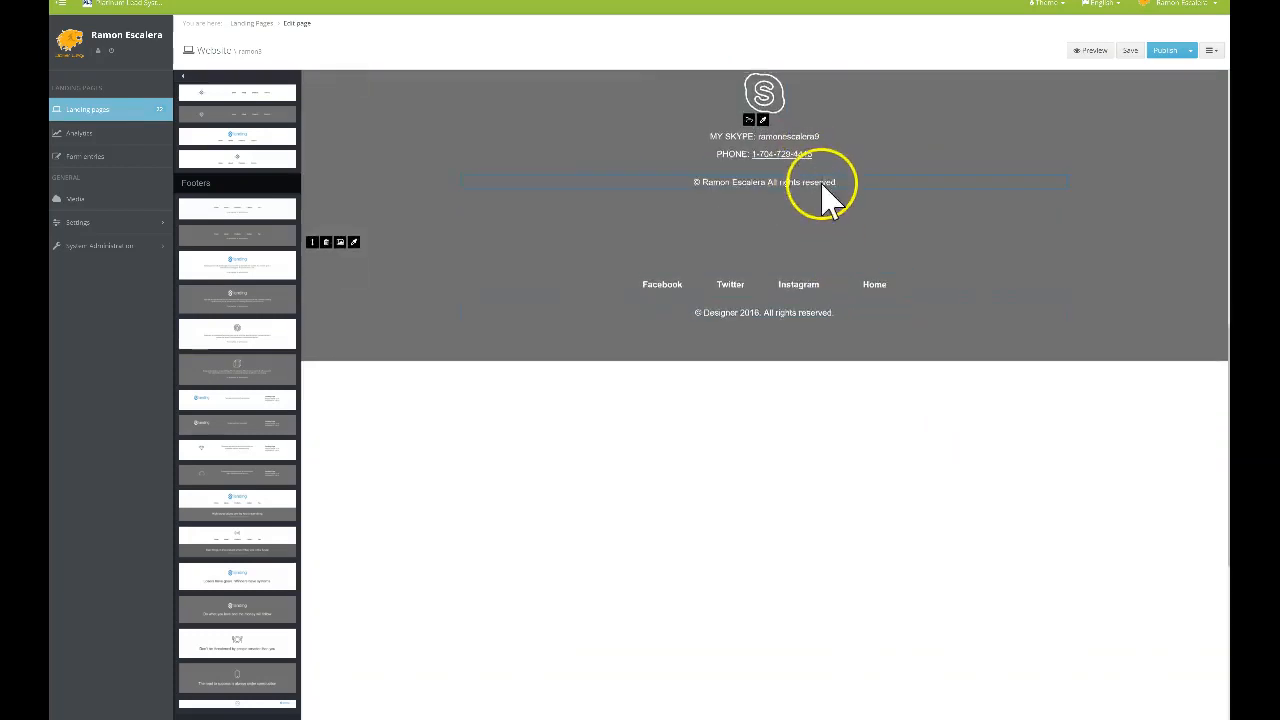
pyautogui.scroll(2, 829, 189)
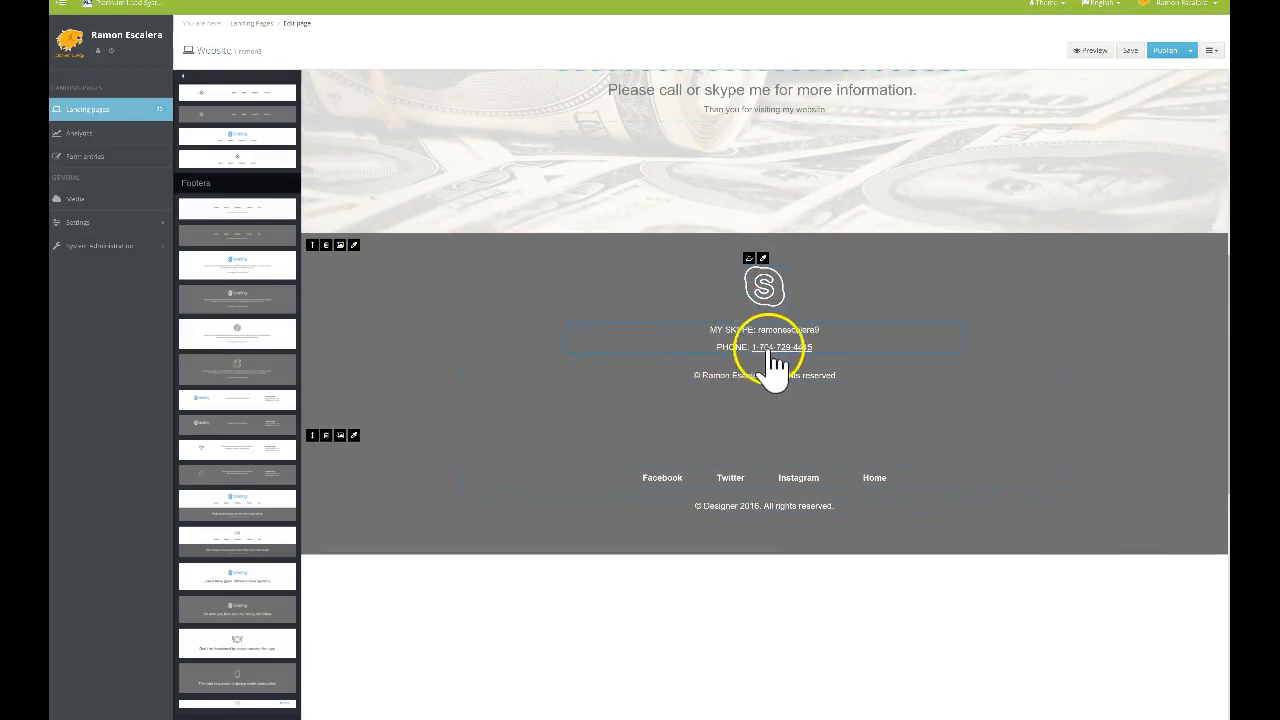
pyautogui.scroll(-3, 786, 400)
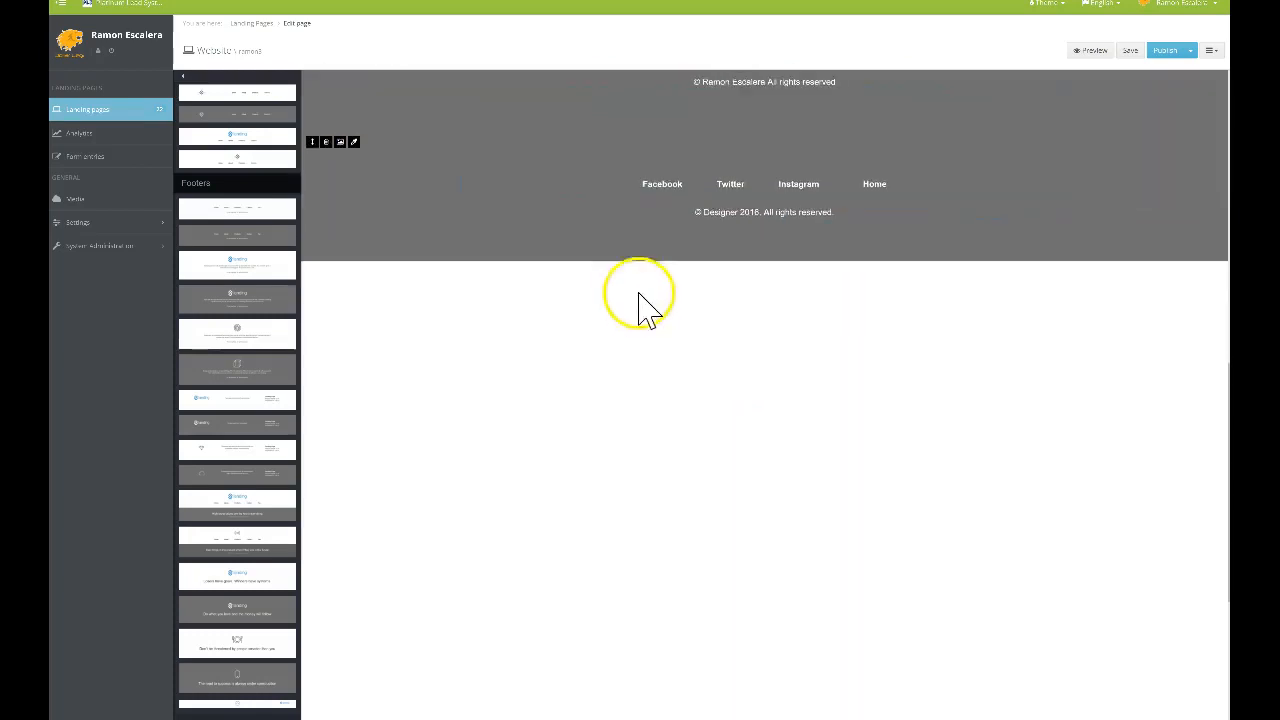
pyautogui.scroll(1, 662, 195)
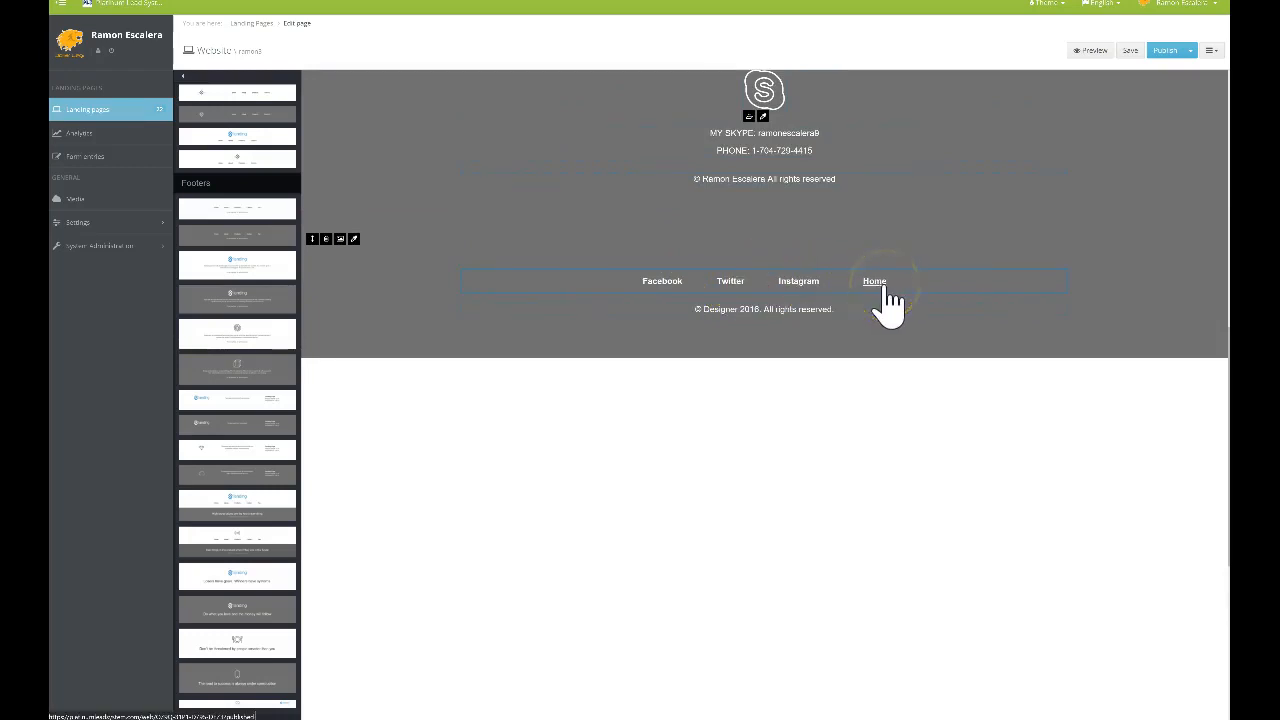
pyautogui.click(874, 282)
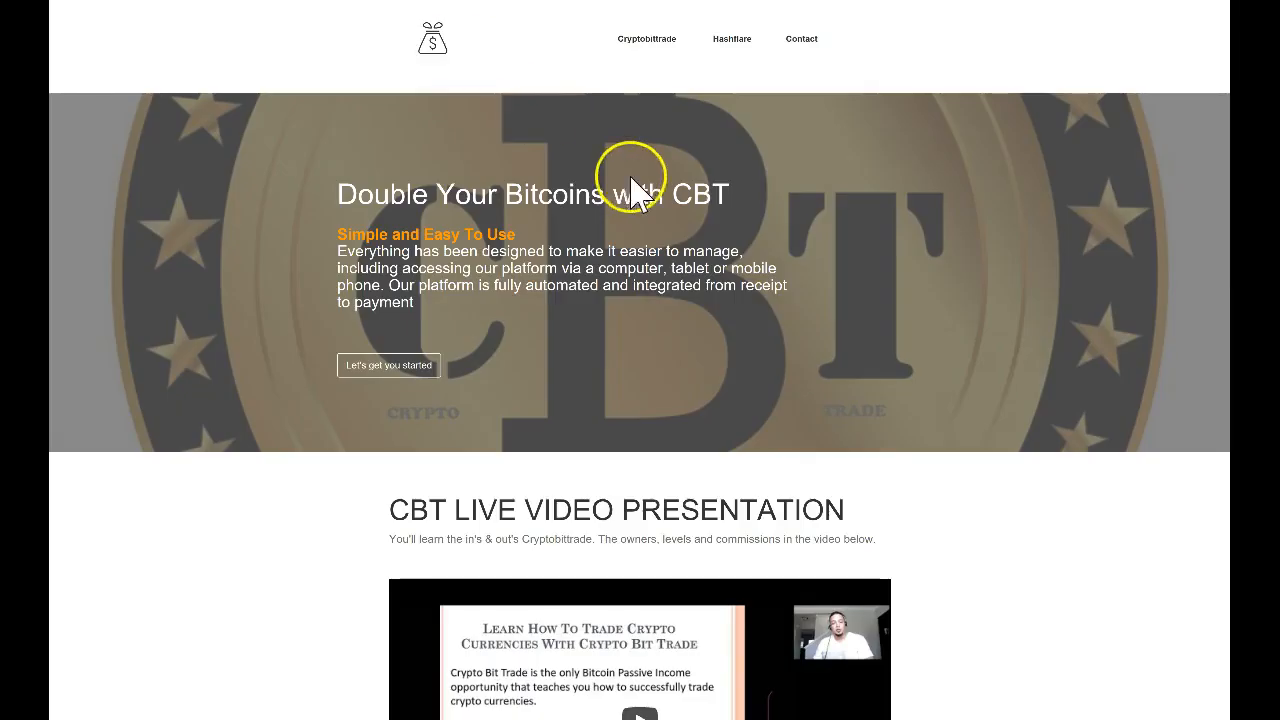
# Open the Hashflare header link from the live CBT page and browse the Hashflare page
pyautogui.scroll(-3, 638, 170)
pyautogui.scroll(3, 638, 160)
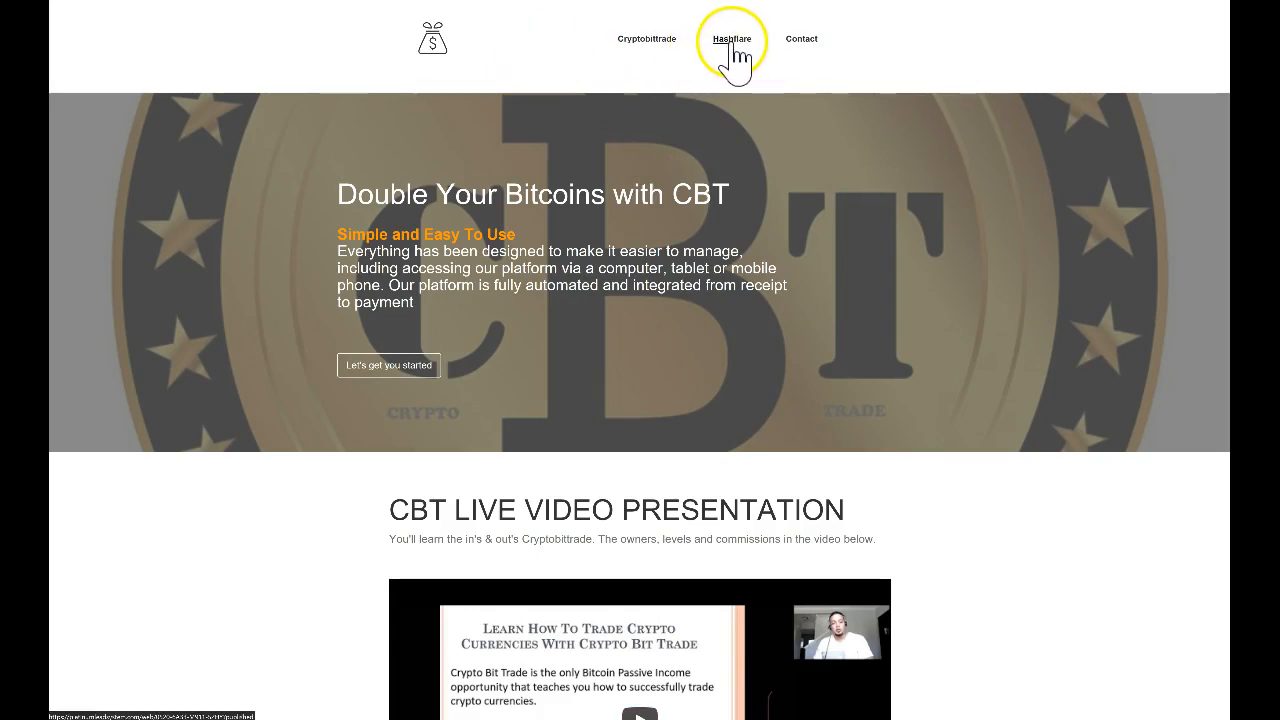
pyautogui.click(733, 42)
pyautogui.scroll(-10, 754, 286)
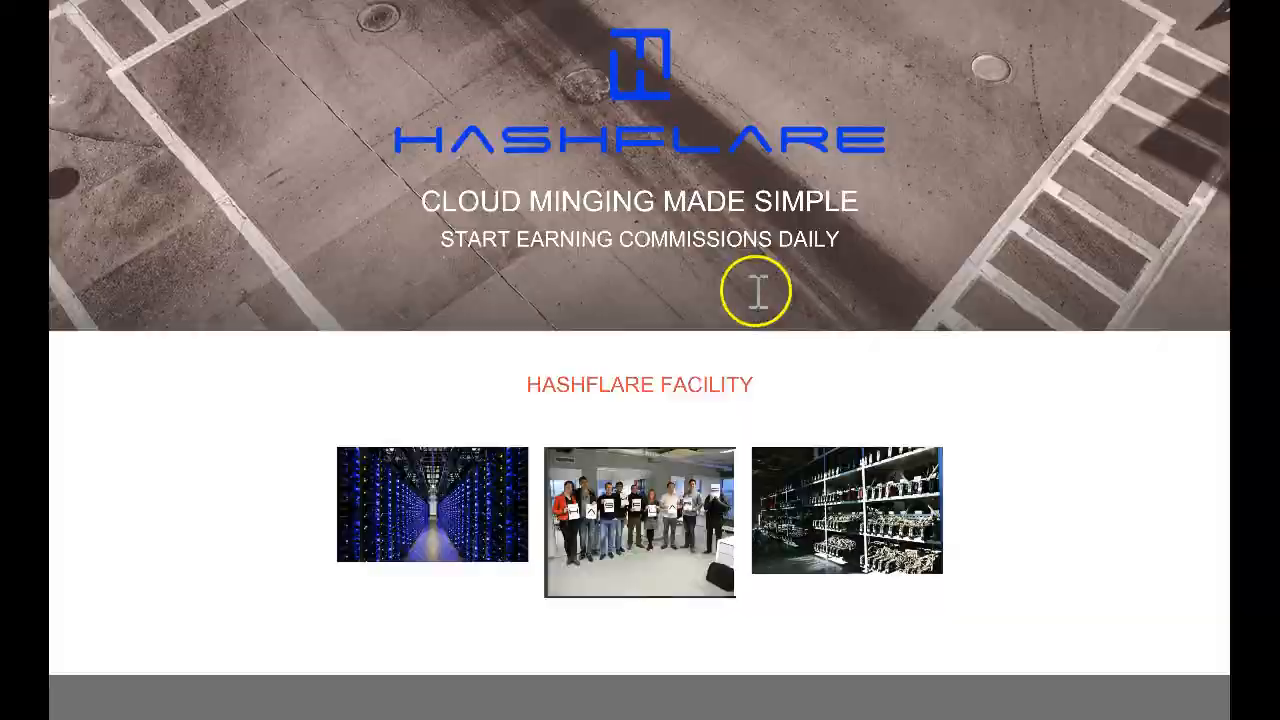
pyautogui.scroll(-1, 769, 320)
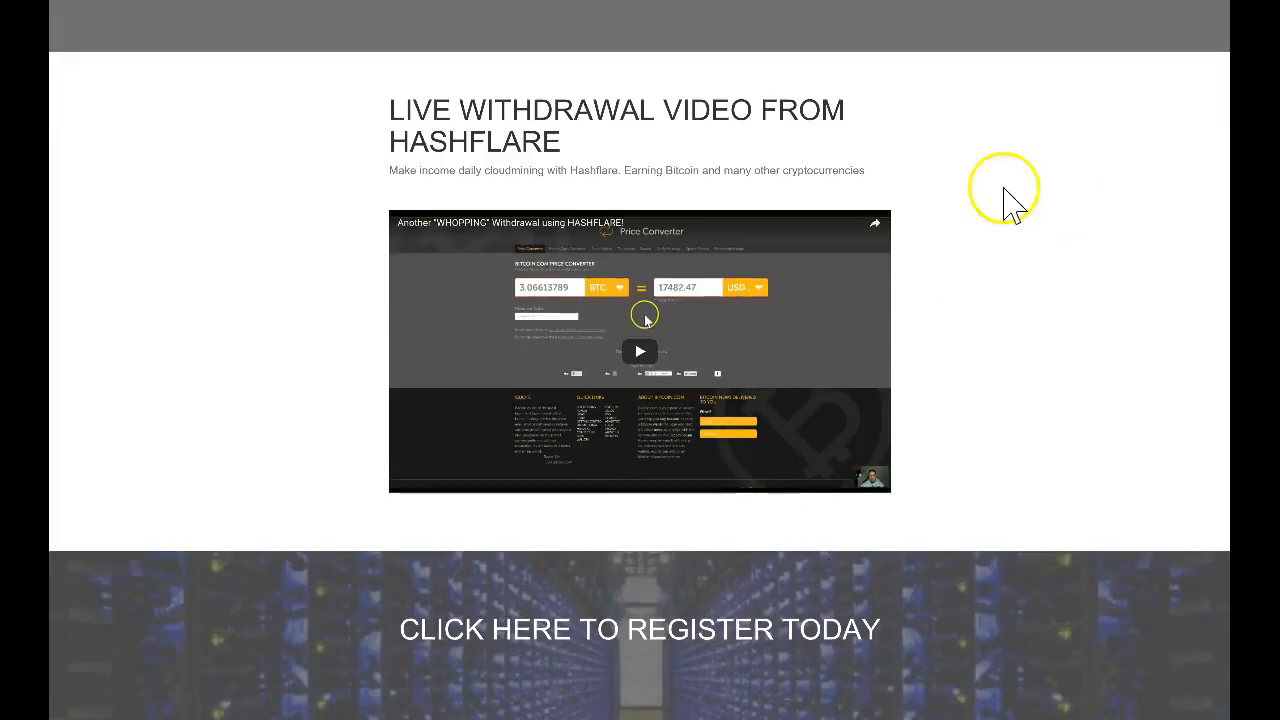
pyautogui.scroll(1, 840, 123)
pyautogui.scroll(10, 845, 128)
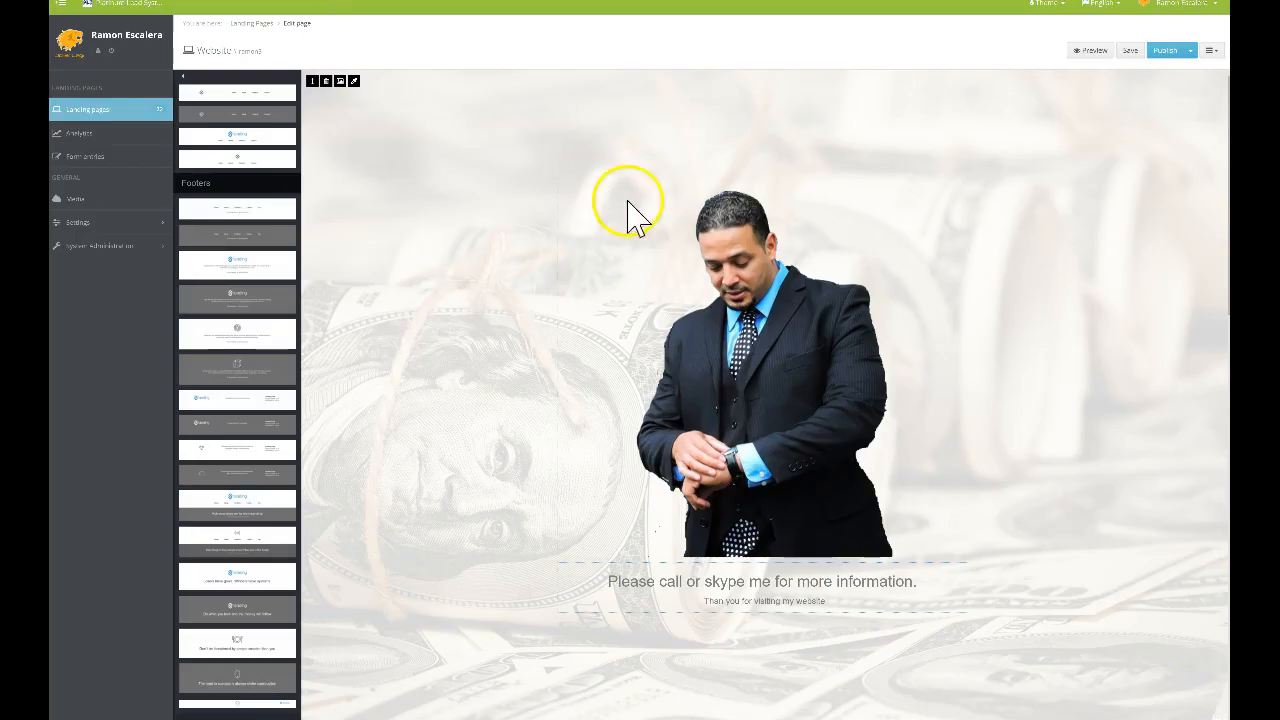
# Save and publish the edited page
pyautogui.scroll(-5, 460, 125)
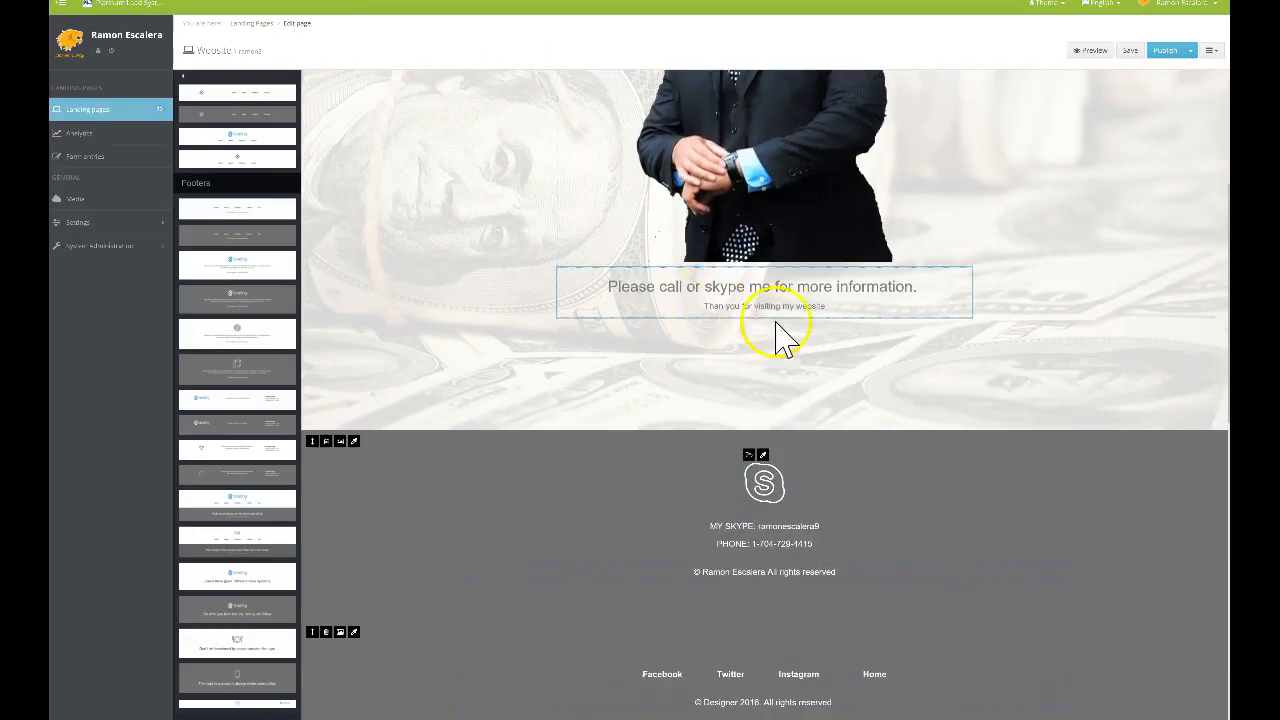
pyautogui.scroll(3, 814, 330)
pyautogui.scroll(-8, 816, 329)
pyautogui.scroll(8, 777, 217)
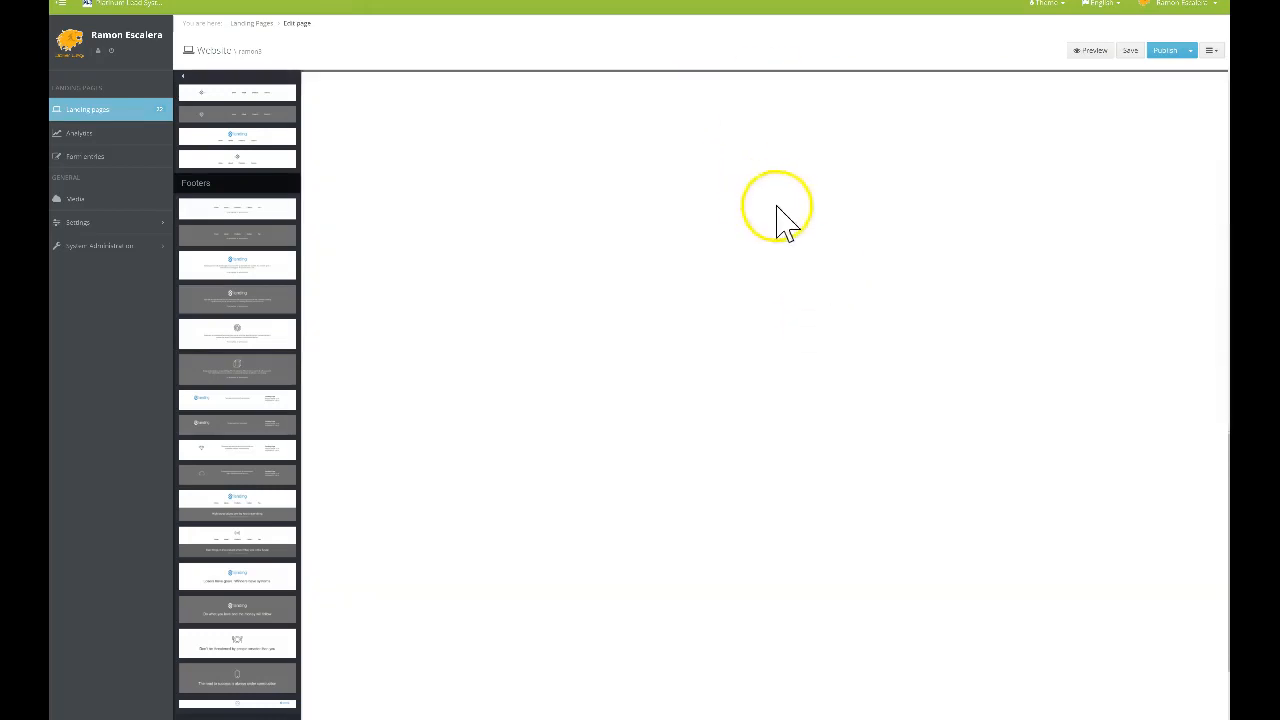
pyautogui.click(1131, 52)
pyautogui.click(1168, 51)
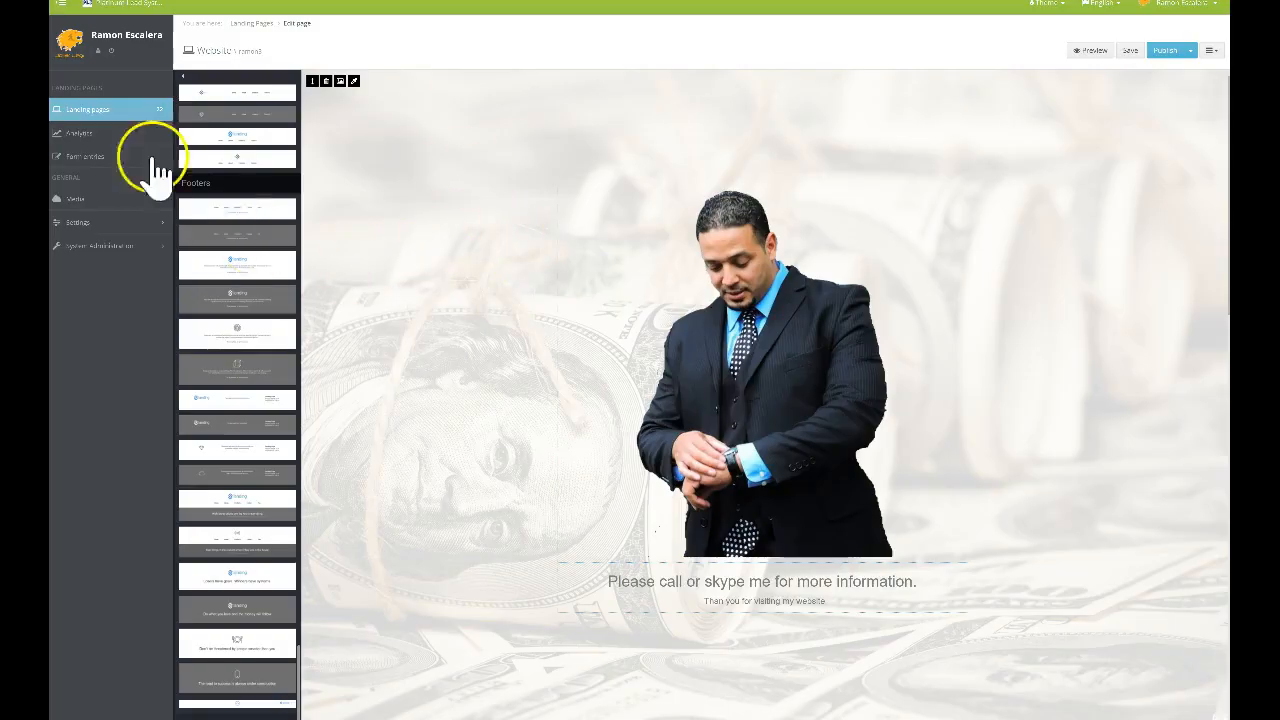
# Filter the landing pages list by searching 'ramo'
pyautogui.click(97, 125)
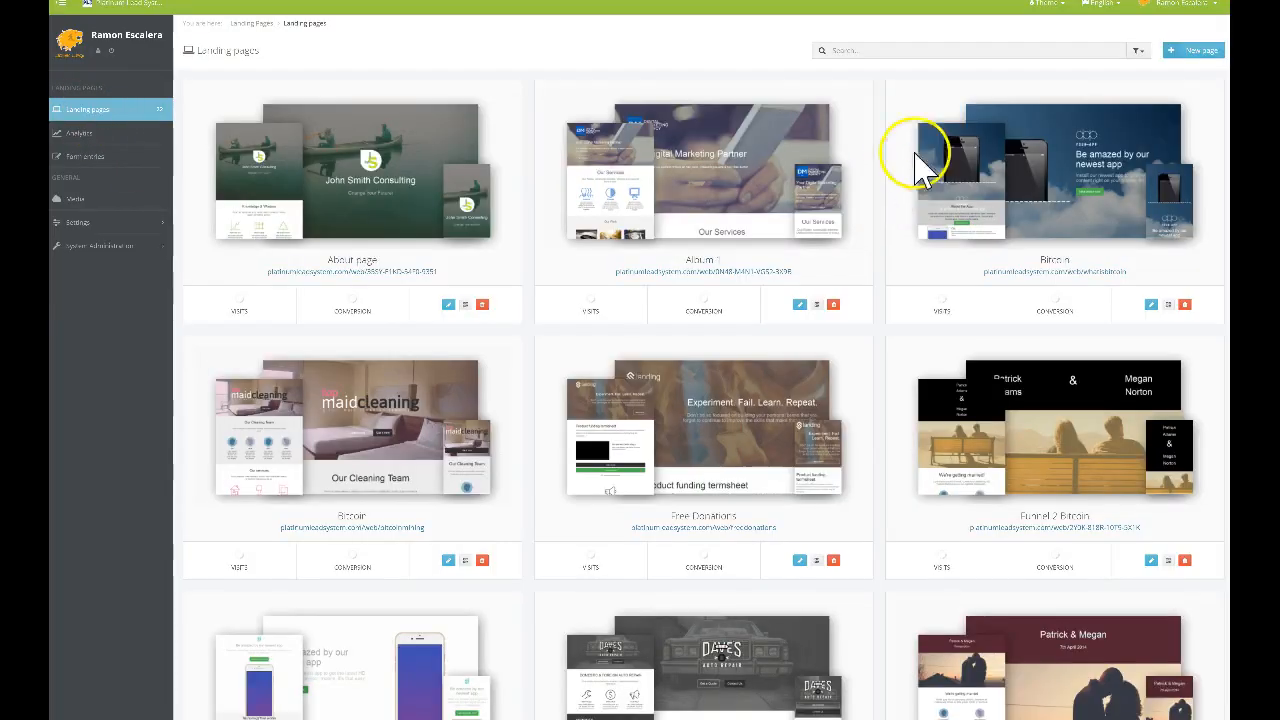
pyautogui.click(892, 47)
pyautogui.write('r')
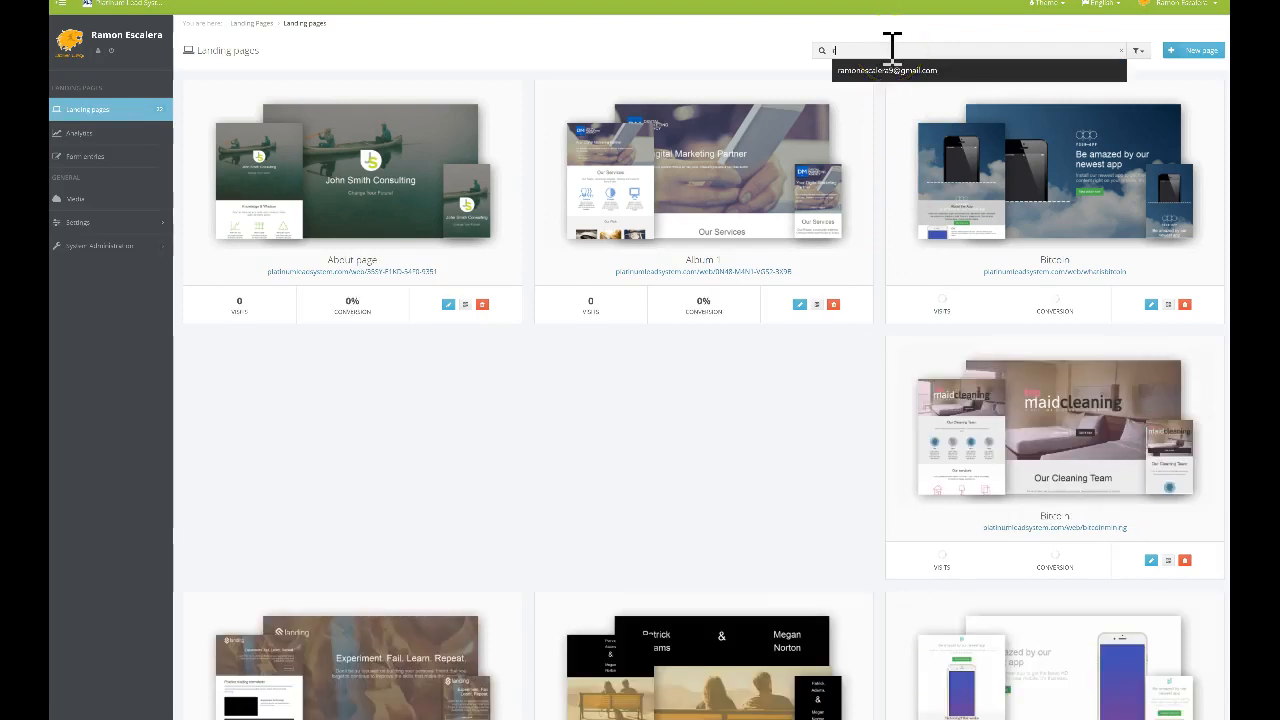
pyautogui.write('amon')
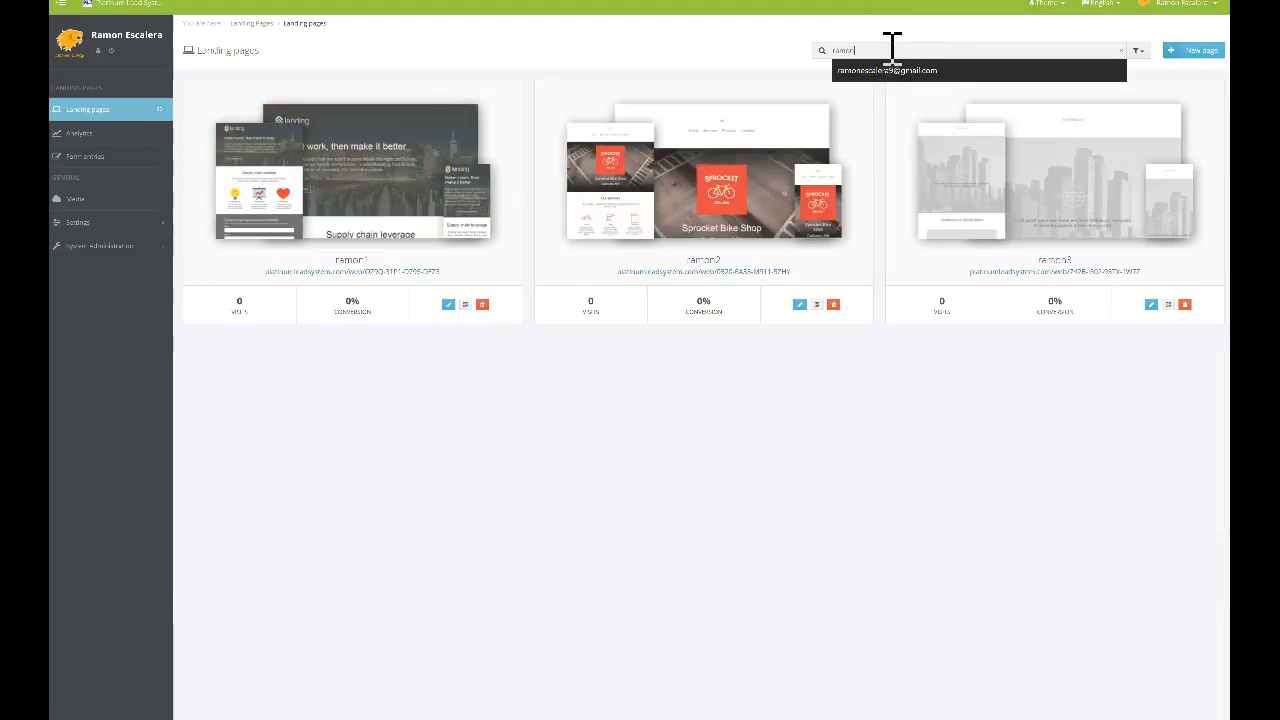
pyautogui.click(708, 390)
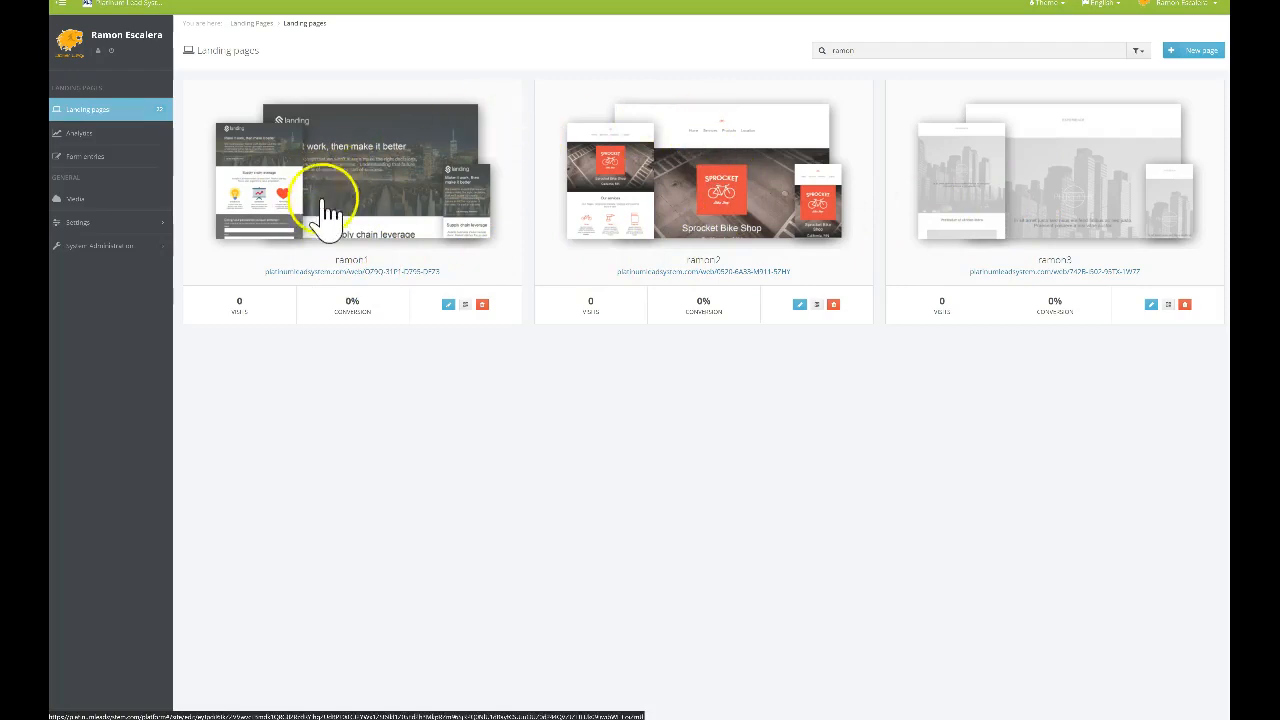
# Open the ramon2 HashFlare page in the editor
pyautogui.click(716, 207)
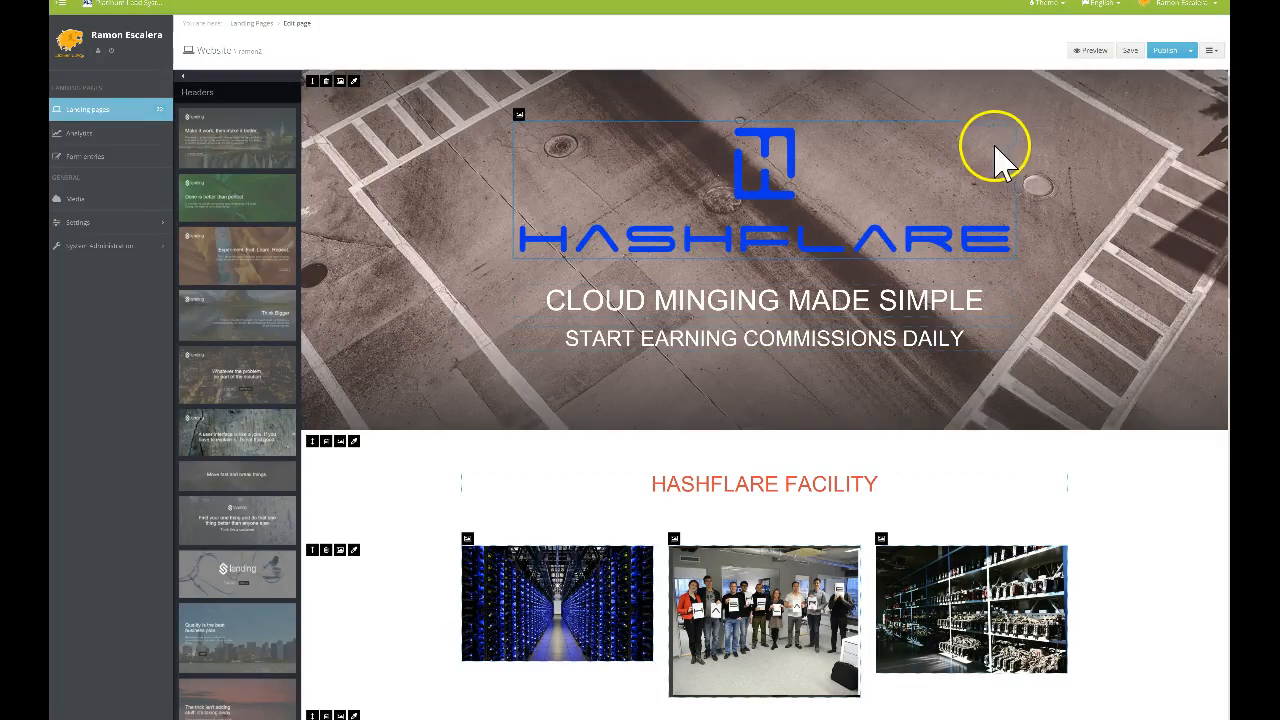
pyautogui.scroll(-10, 872, 250)
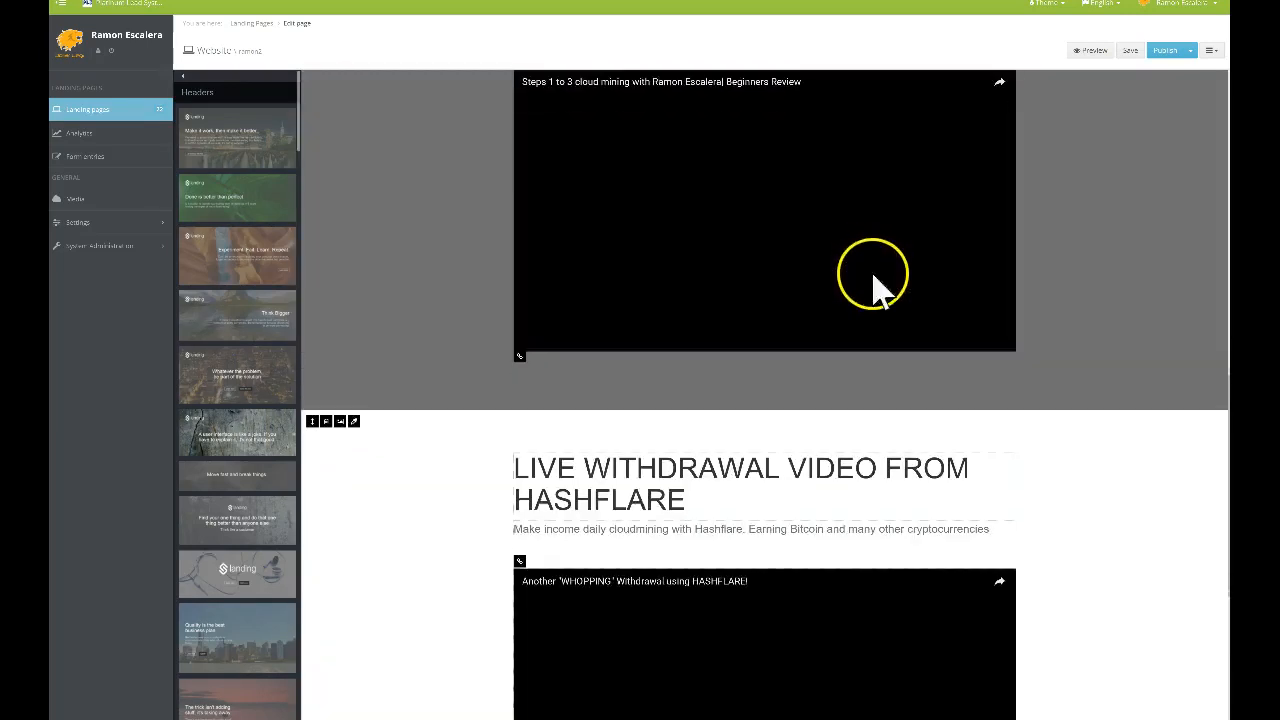
pyautogui.scroll(-3, 872, 290)
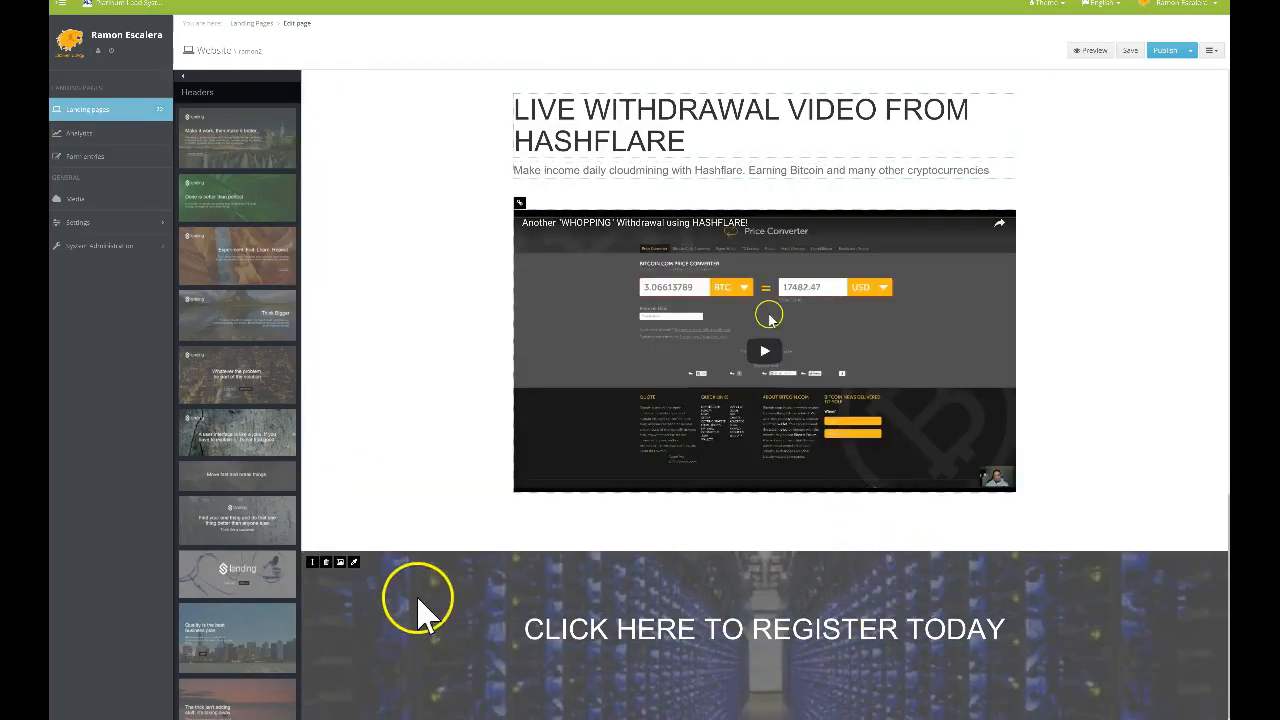
pyautogui.scroll(-3, 265, 300)
pyautogui.scroll(-15, 265, 300)
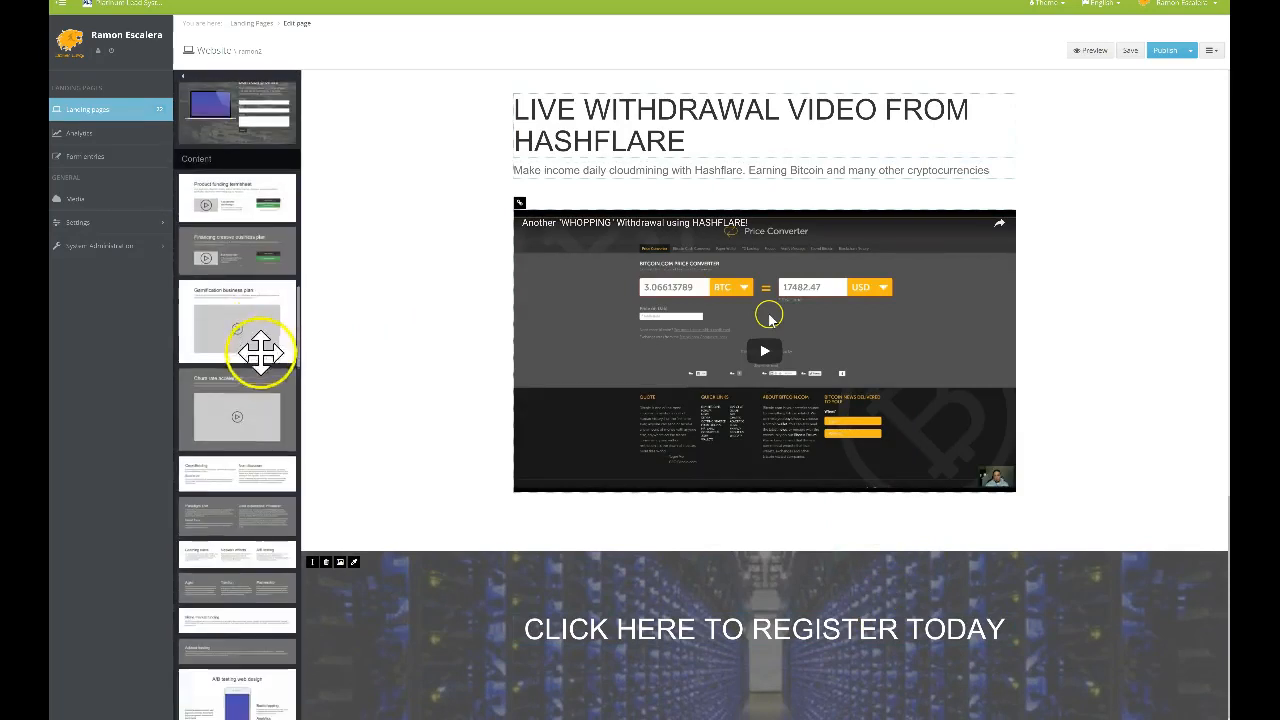
pyautogui.scroll(-15, 260, 352)
pyautogui.scroll(-5, 257, 350)
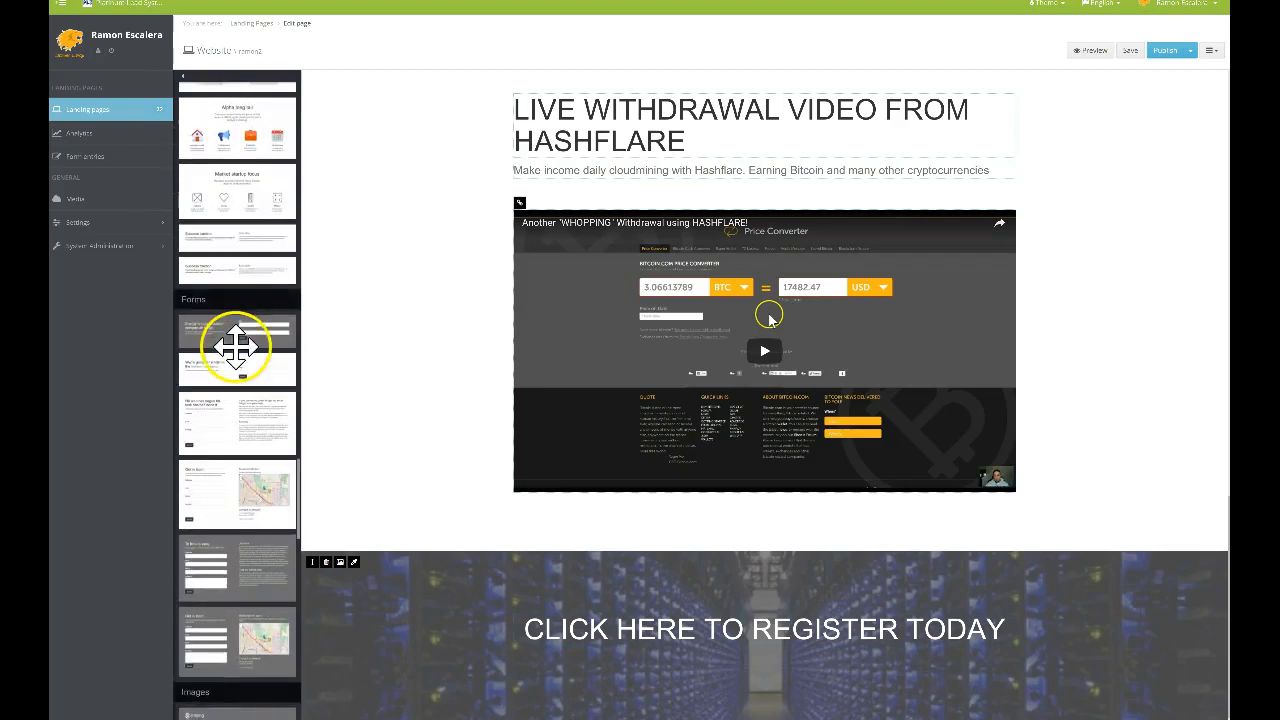
# Bring the Navigation blocks into view in the sidebar and start dragging one
pyautogui.scroll(-8, 240, 305)
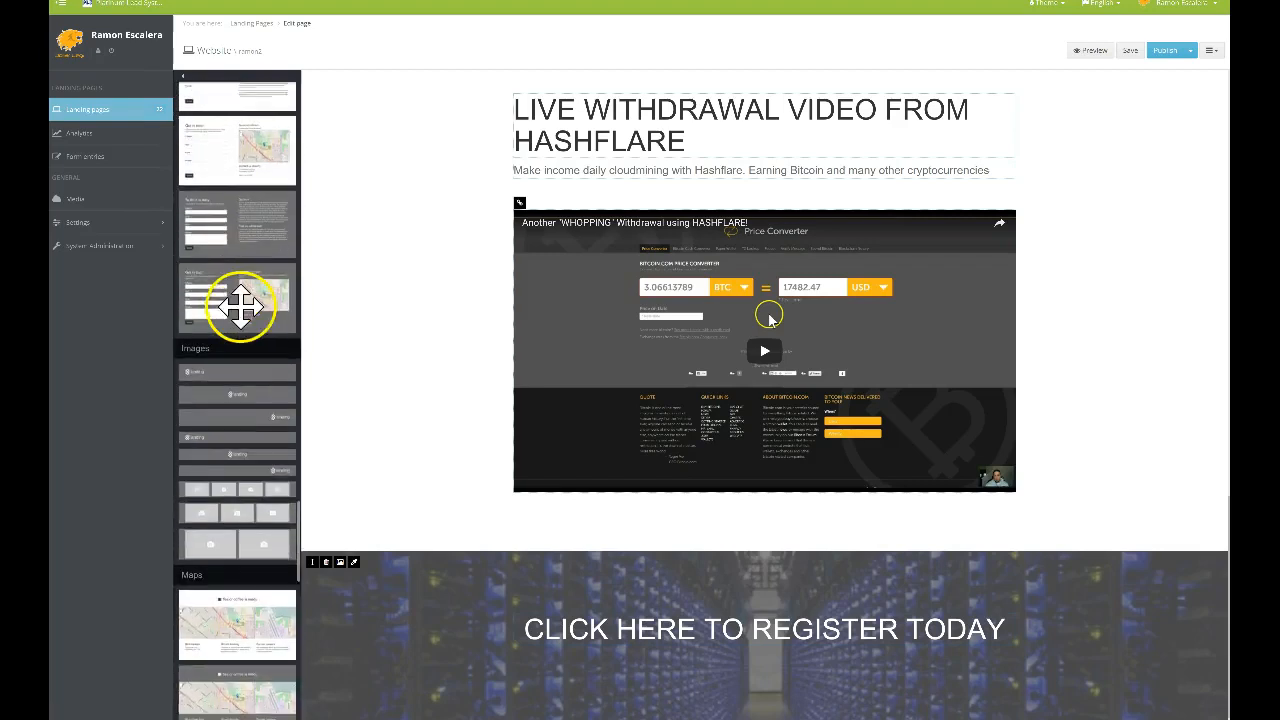
pyautogui.scroll(-8, 241, 310)
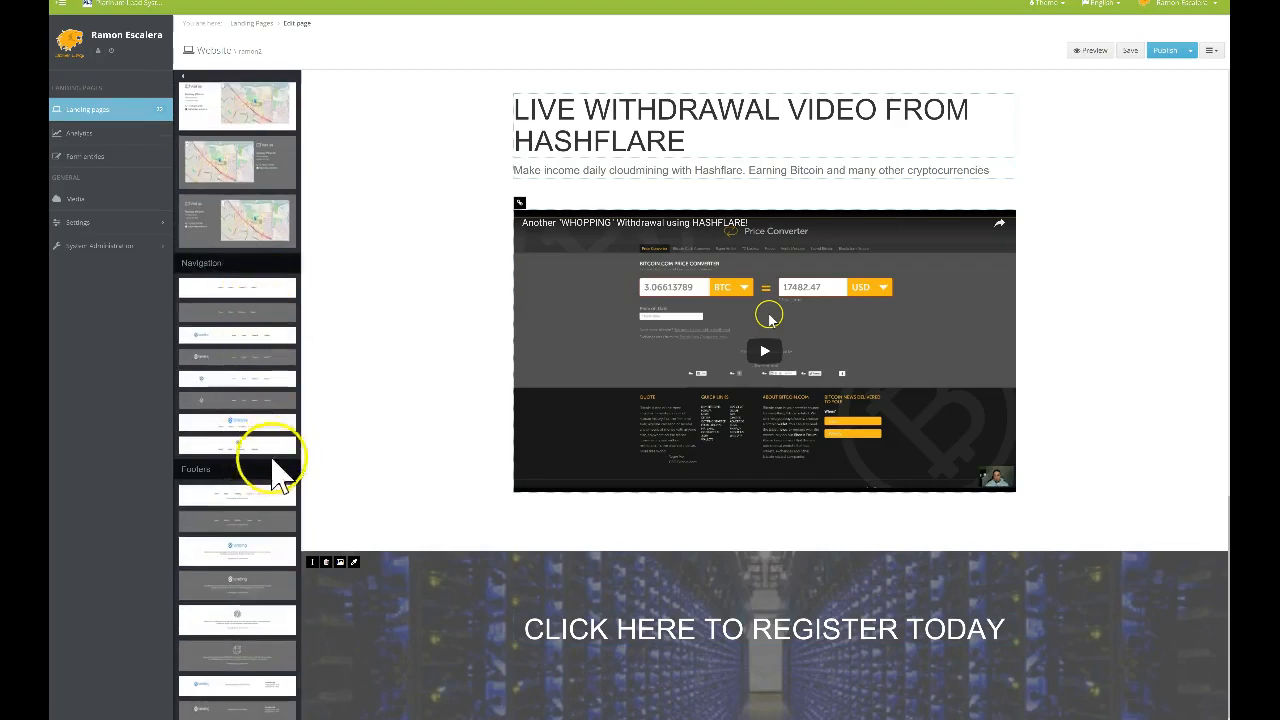
pyautogui.scroll(-1, 275, 362)
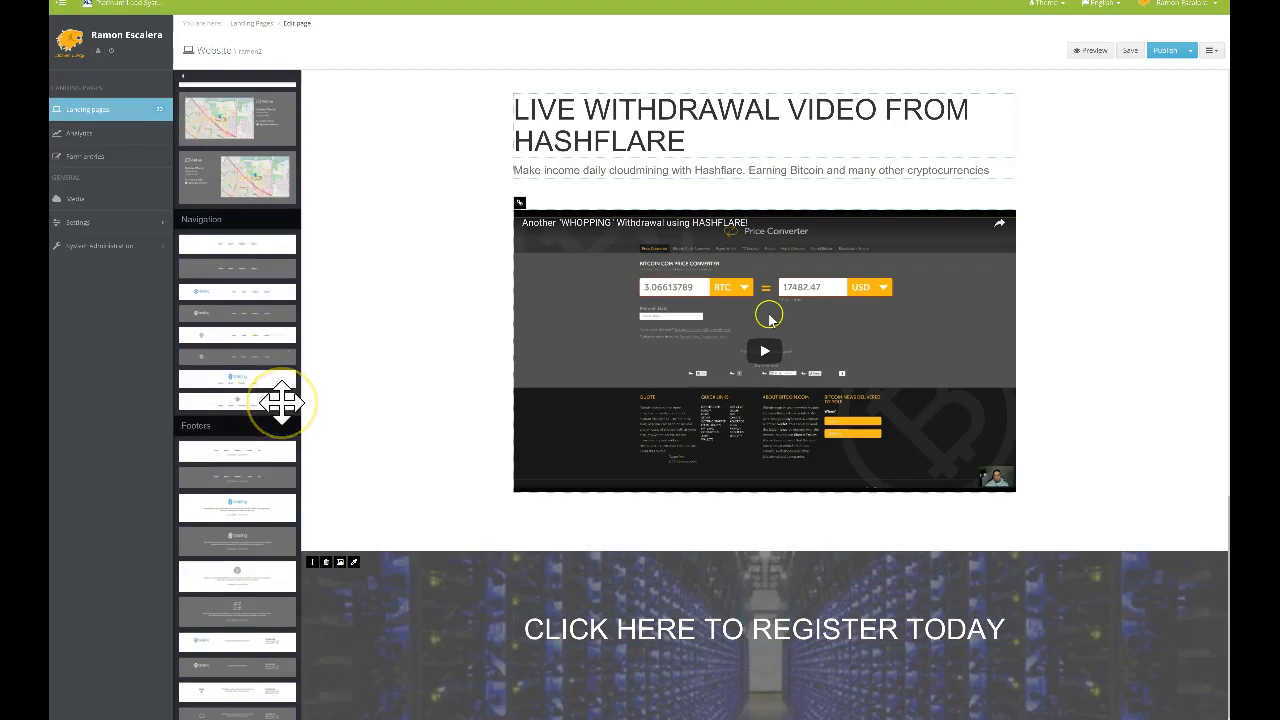
pyautogui.moveTo(260, 400); pyautogui.dragTo(248, 358)
pyautogui.scroll(3, 767, 708)
pyautogui.scroll(-5, 757, 357)
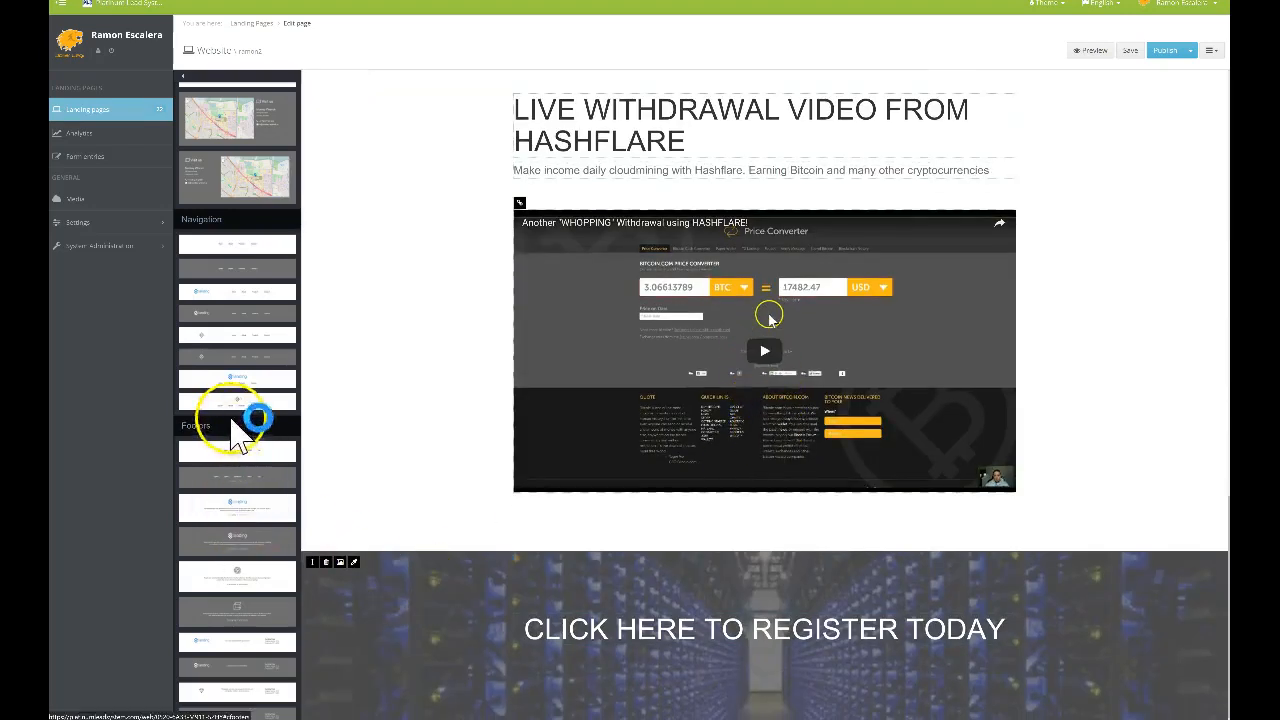
# Place a Home/About/Products/Contact navigation block beneath the CLICK HERE TO REGISTER TODAY banner
pyautogui.moveTo(232, 400); pyautogui.dragTo(654, 718)
pyautogui.scroll(2, 765, 400)
pyautogui.scroll(2, 769, 615)
pyautogui.moveTo(769, 615); pyautogui.dragTo(709, 531)
pyautogui.scroll(-5, 657, 463)
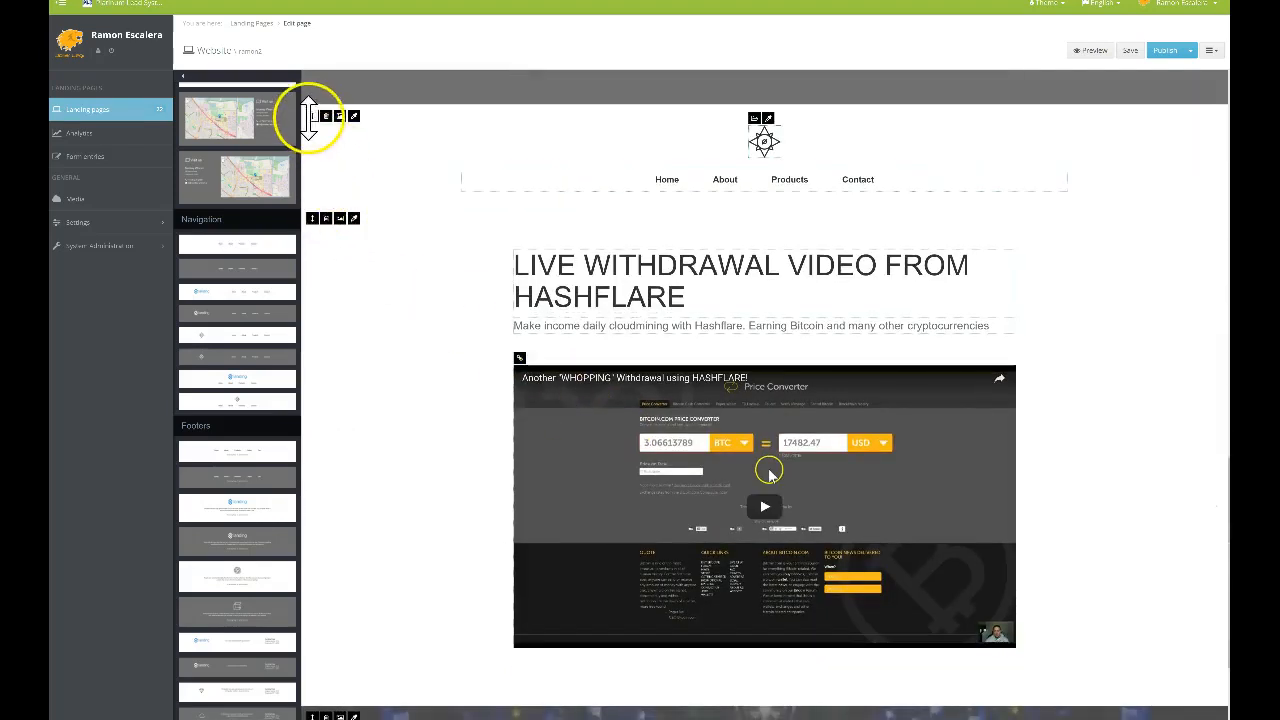
pyautogui.moveTo(313, 116); pyautogui.dragTo(414, 591)
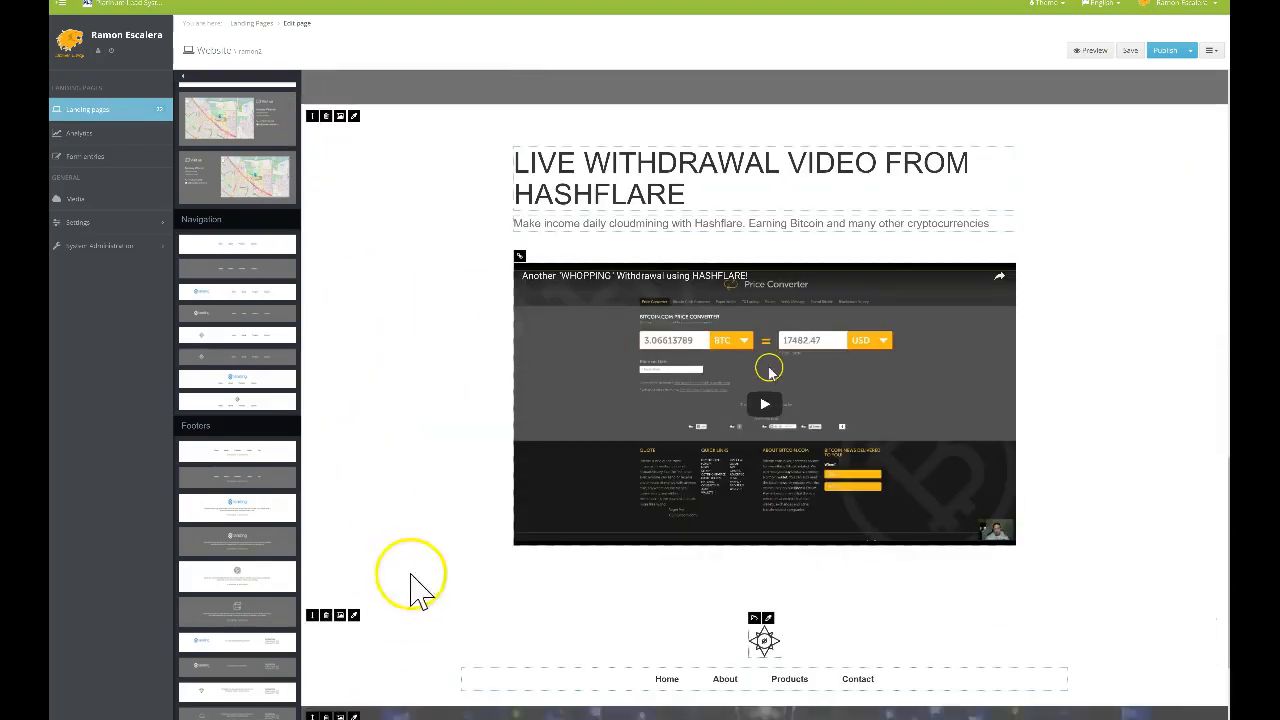
pyautogui.scroll(-2, 460, 465)
pyautogui.scroll(-1, 460, 455)
pyautogui.moveTo(314, 459); pyautogui.dragTo(390, 680)
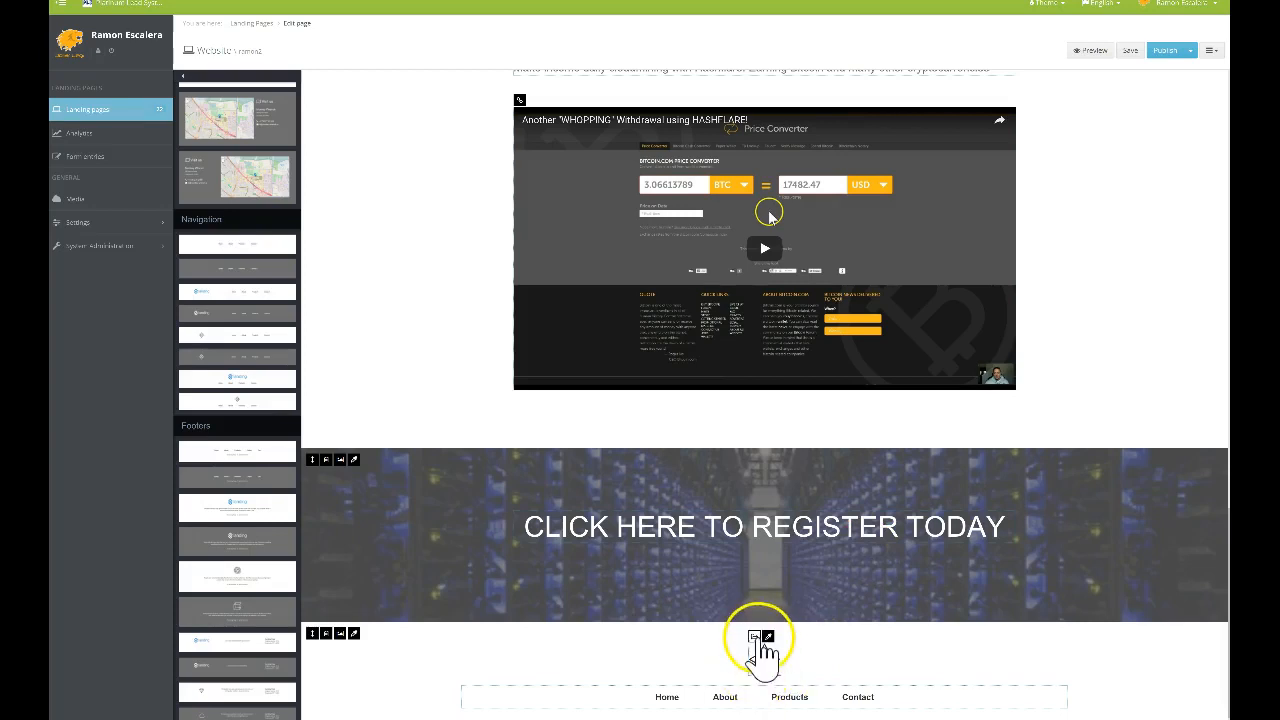
# Replace the navigation logo with a house icon found by searching 'icon'
pyautogui.click(756, 637)
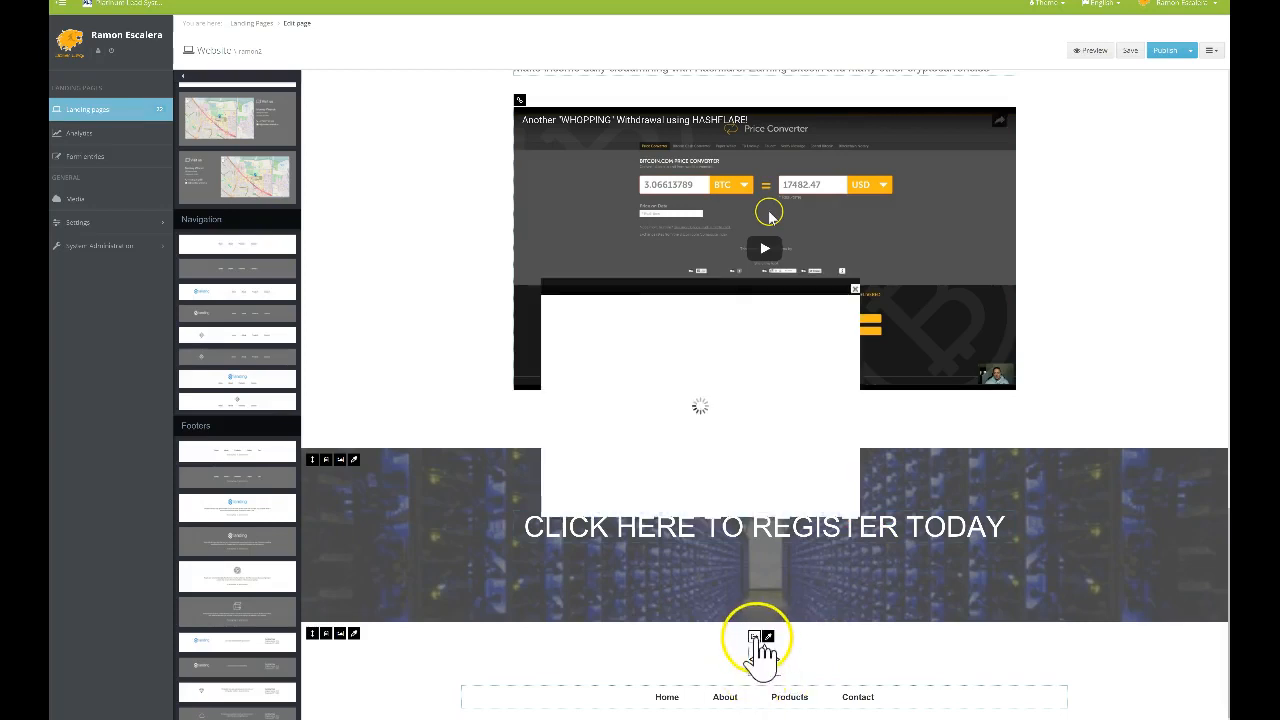
pyautogui.click(628, 170)
pyautogui.write('icon')
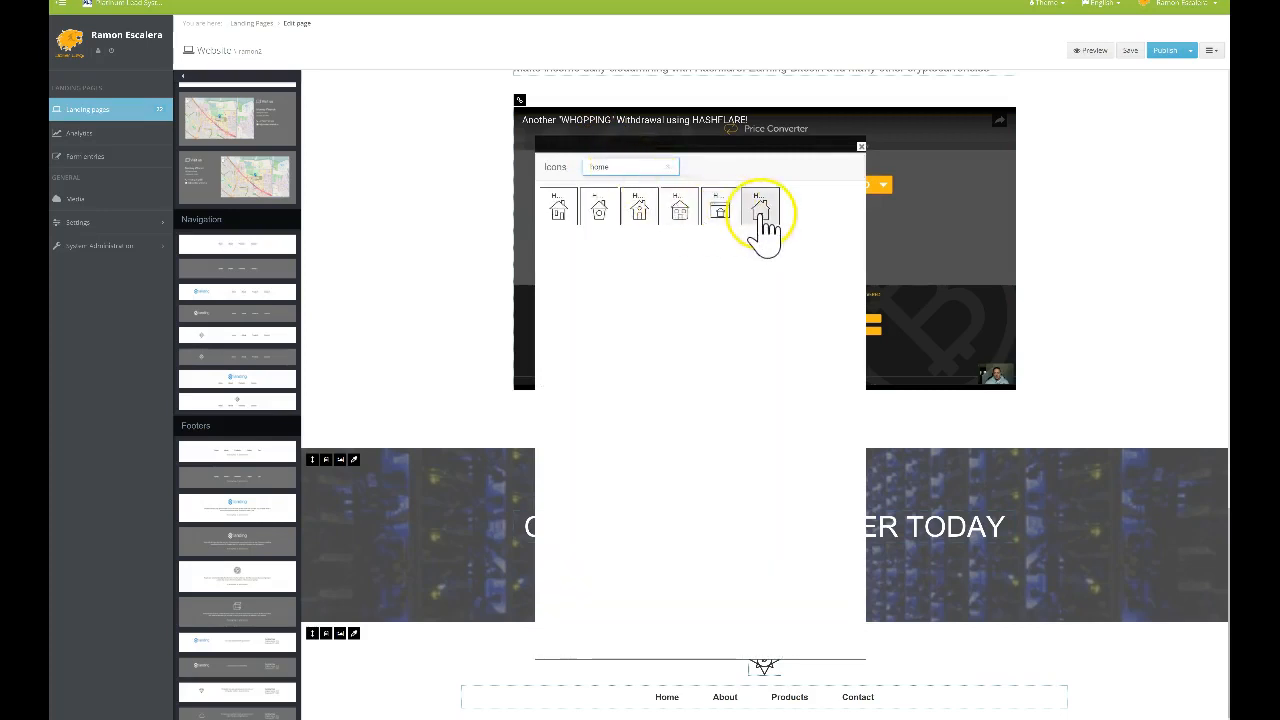
pyautogui.click(762, 222)
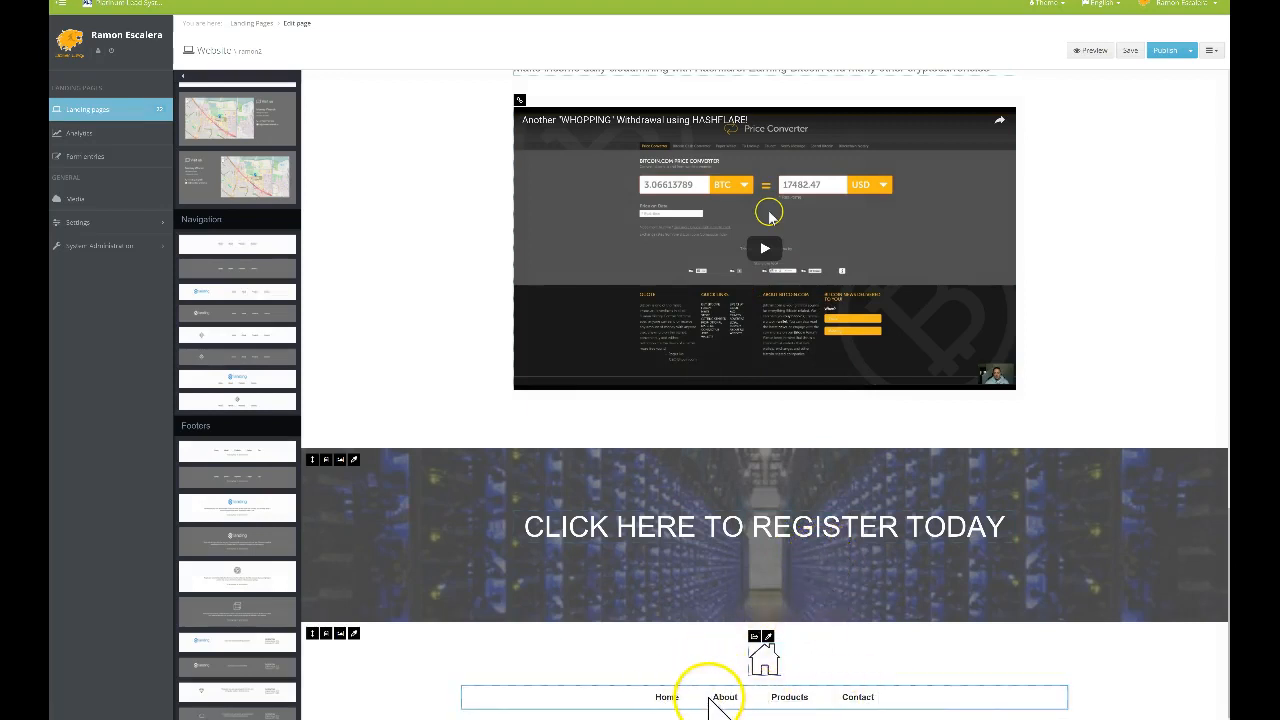
pyautogui.click(710, 698)
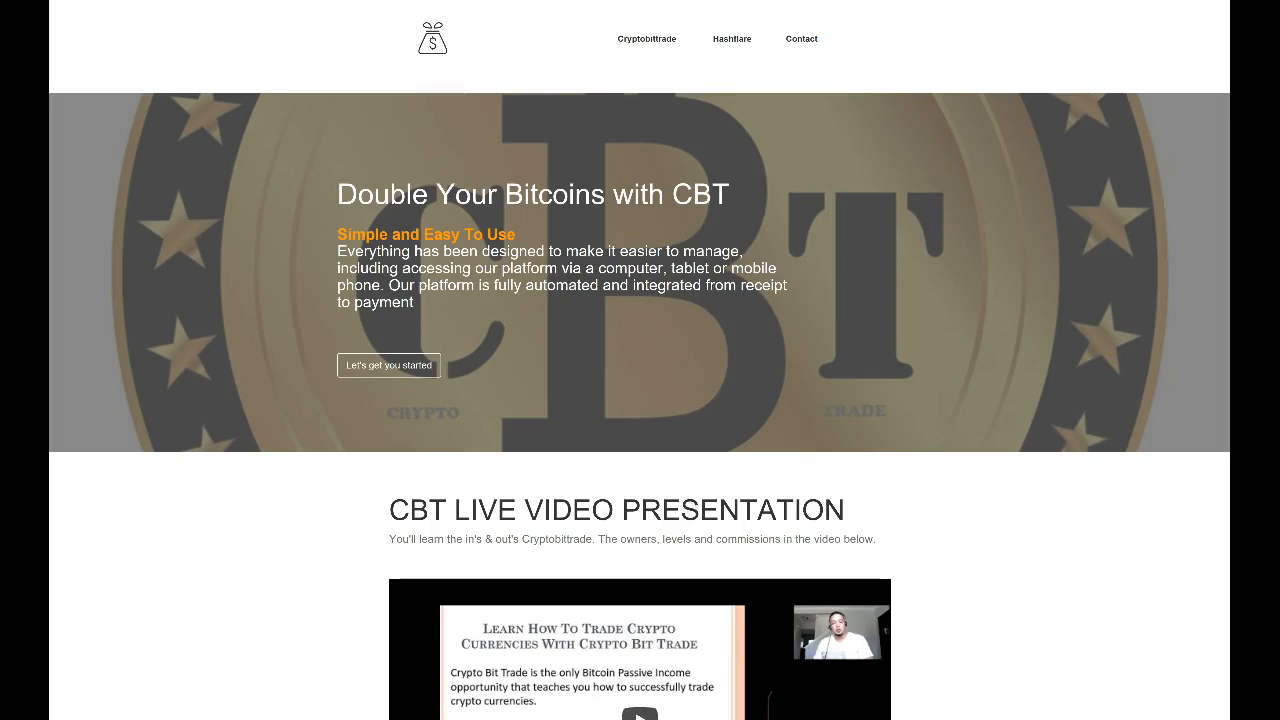
# Copy the live CBT page's web address from the browser address bar
pyautogui.click(330, 1)
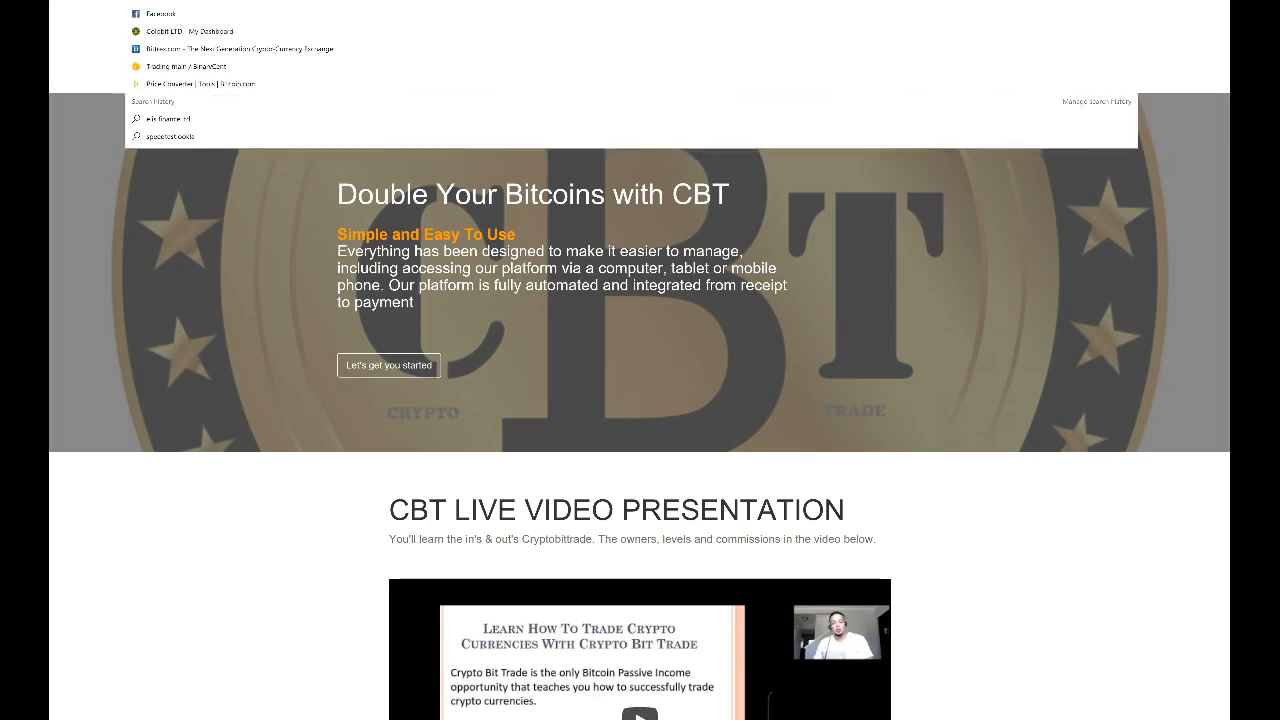
pyautogui.rightClick(330, 1)
pyautogui.click(364, 8)
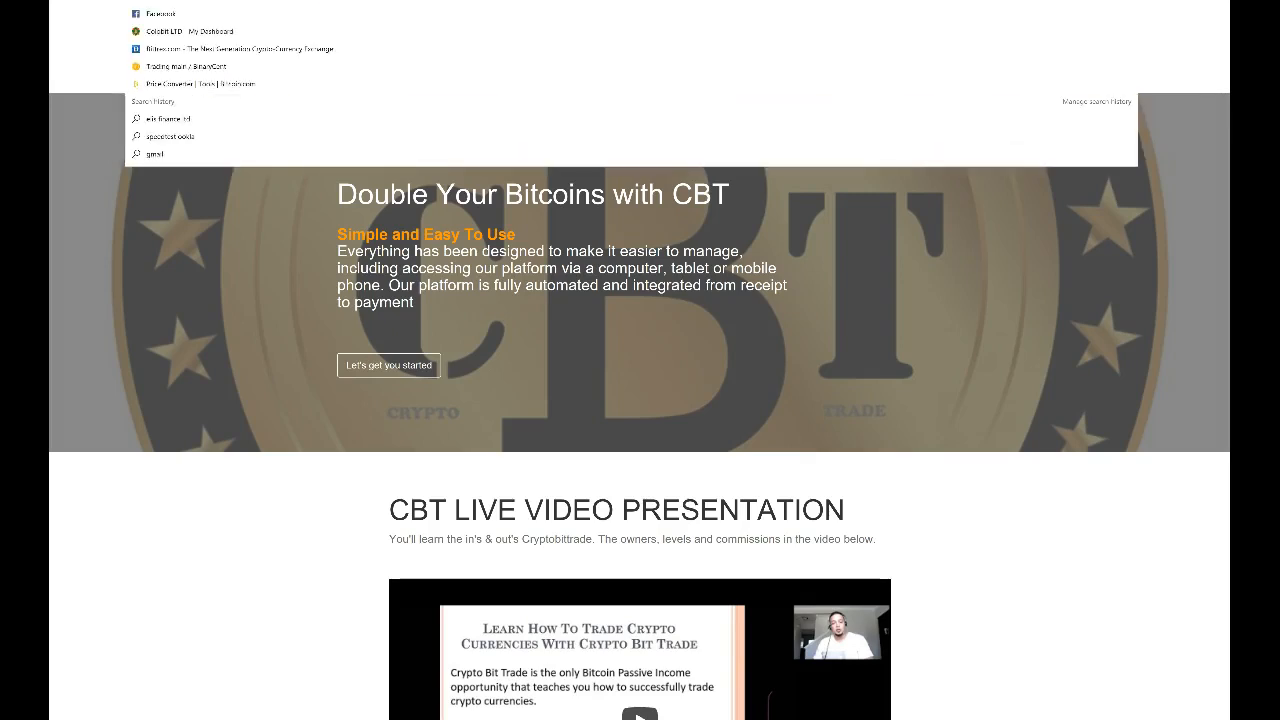
pyautogui.press('Escape')
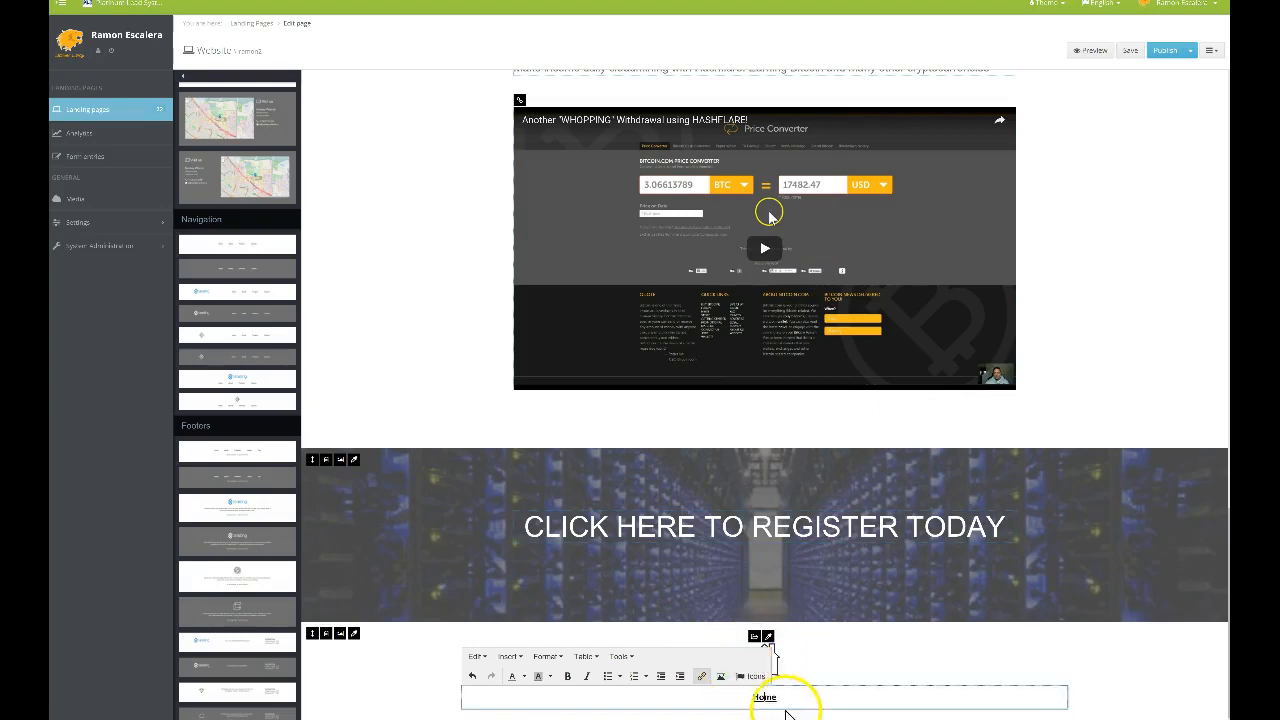
# Make the Home text a link and save the HashFlare page
pyautogui.click(701, 676)
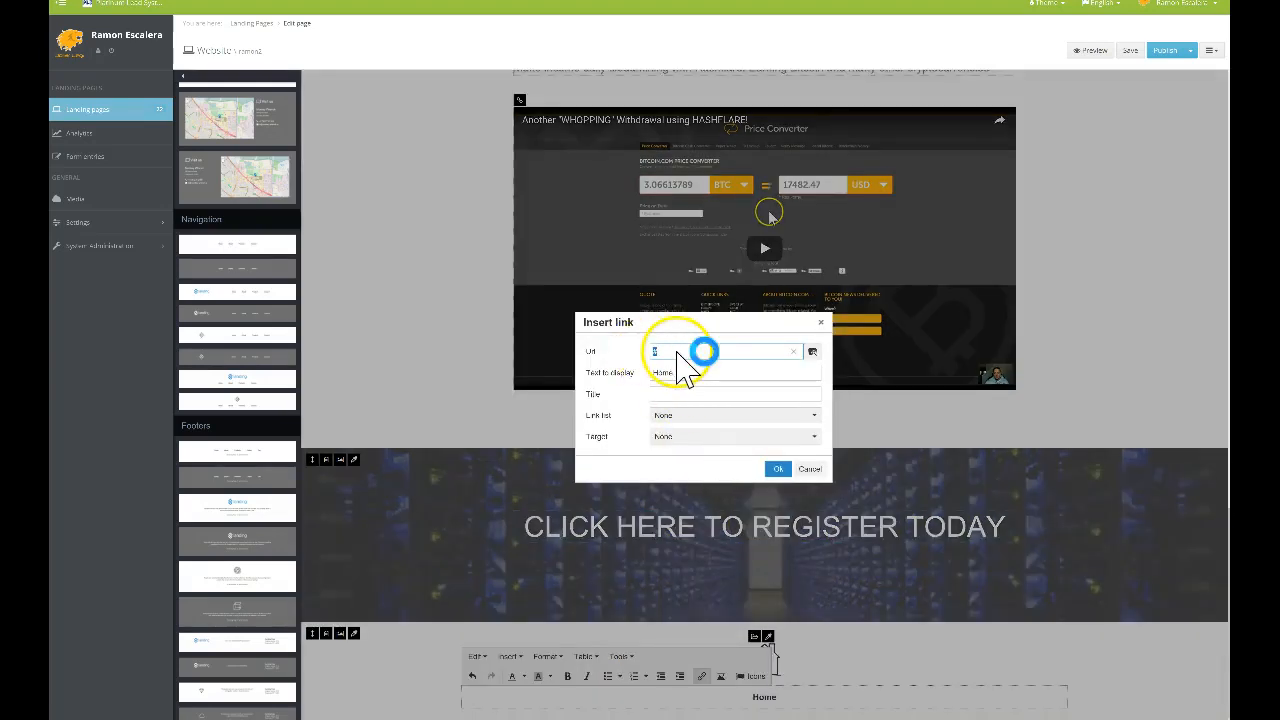
pyautogui.click(777, 470)
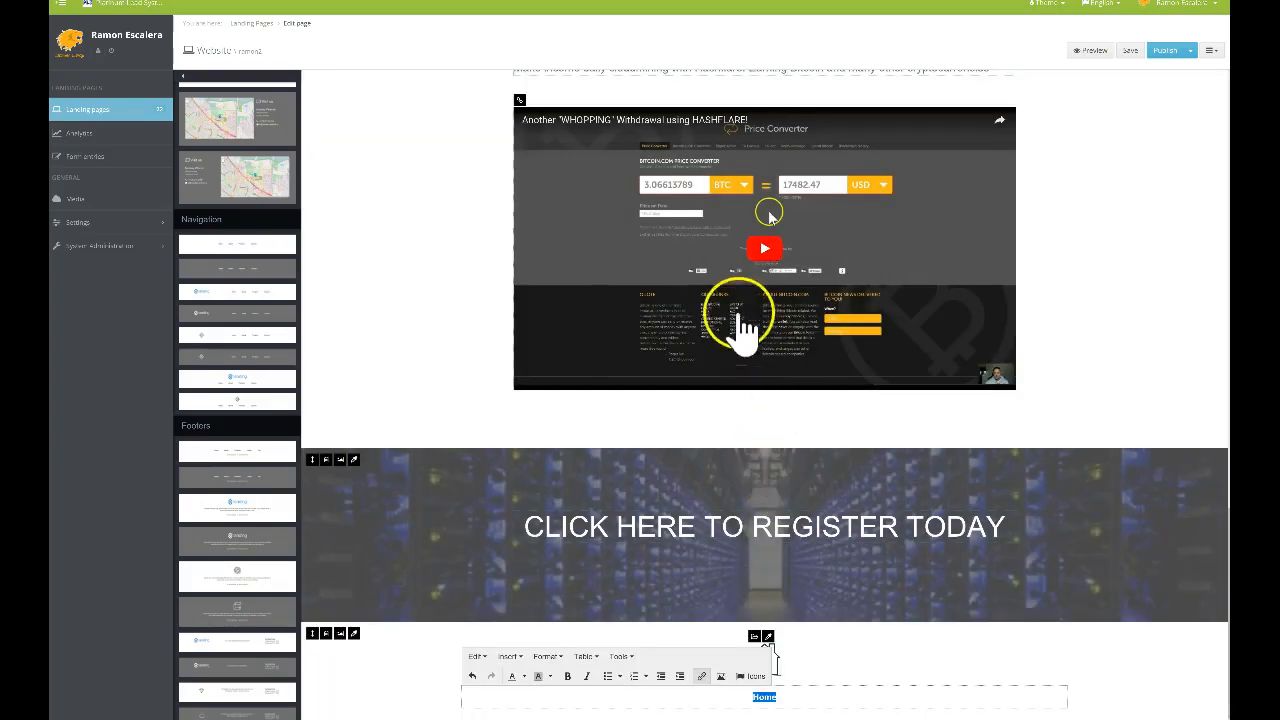
pyautogui.click(1120, 662)
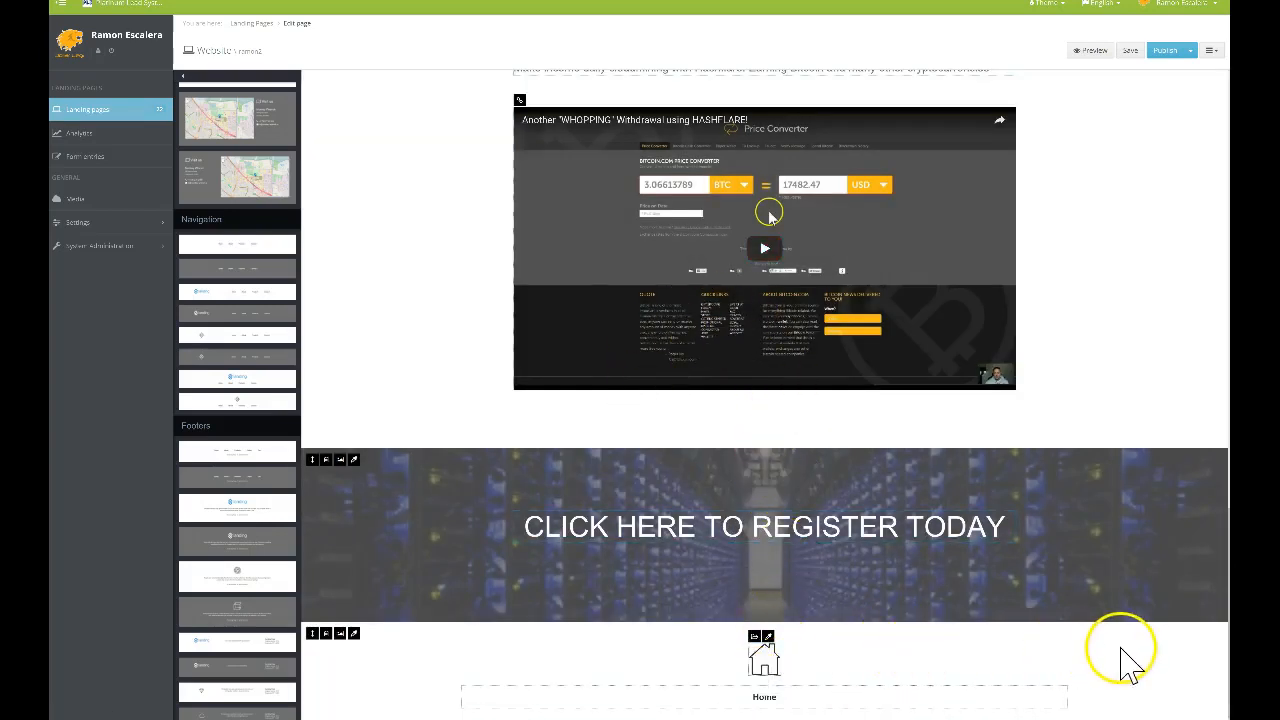
pyautogui.click(1162, 52)
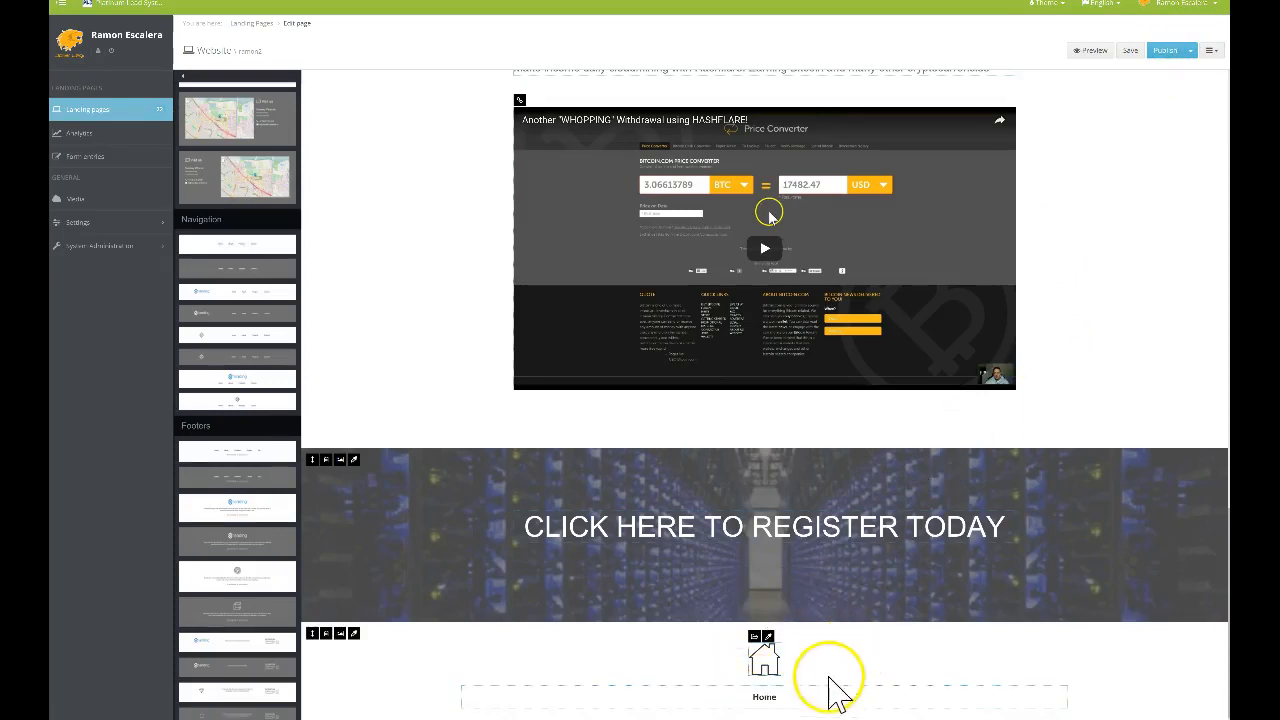
pyautogui.scroll(5, 937, 537)
pyautogui.scroll(1, 960, 525)
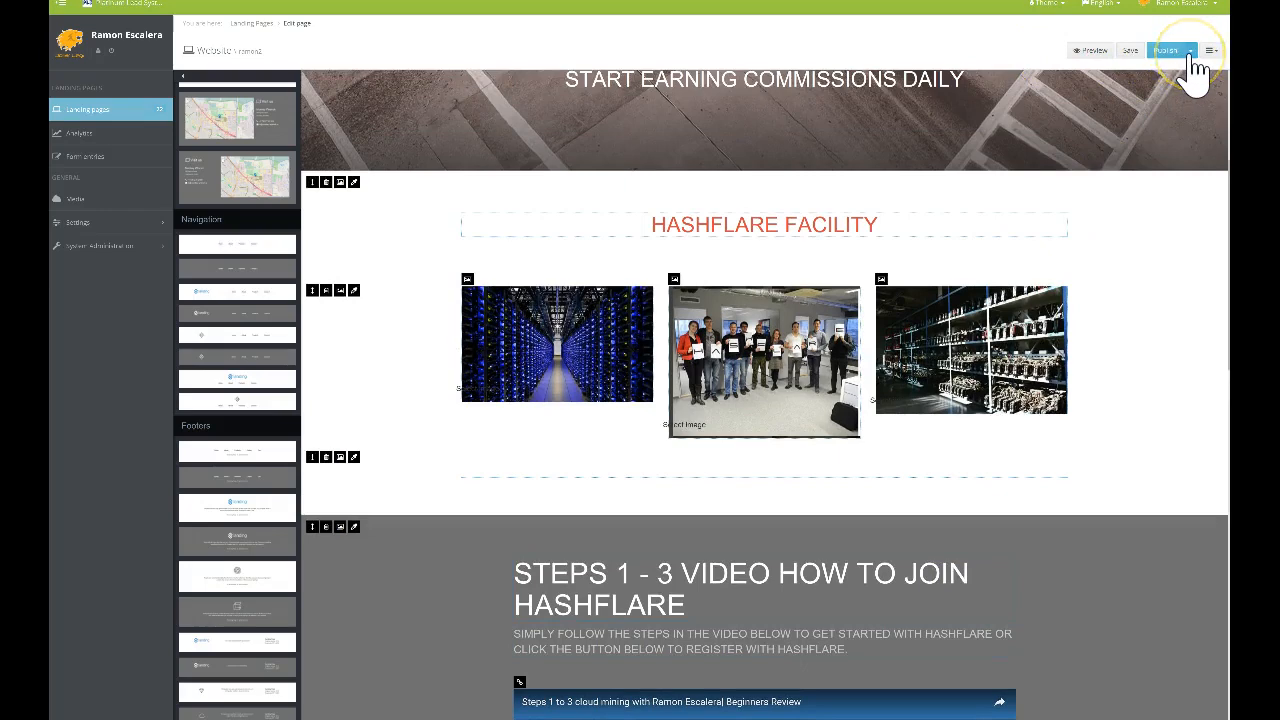
pyautogui.click(1191, 52)
pyautogui.click(1160, 95)
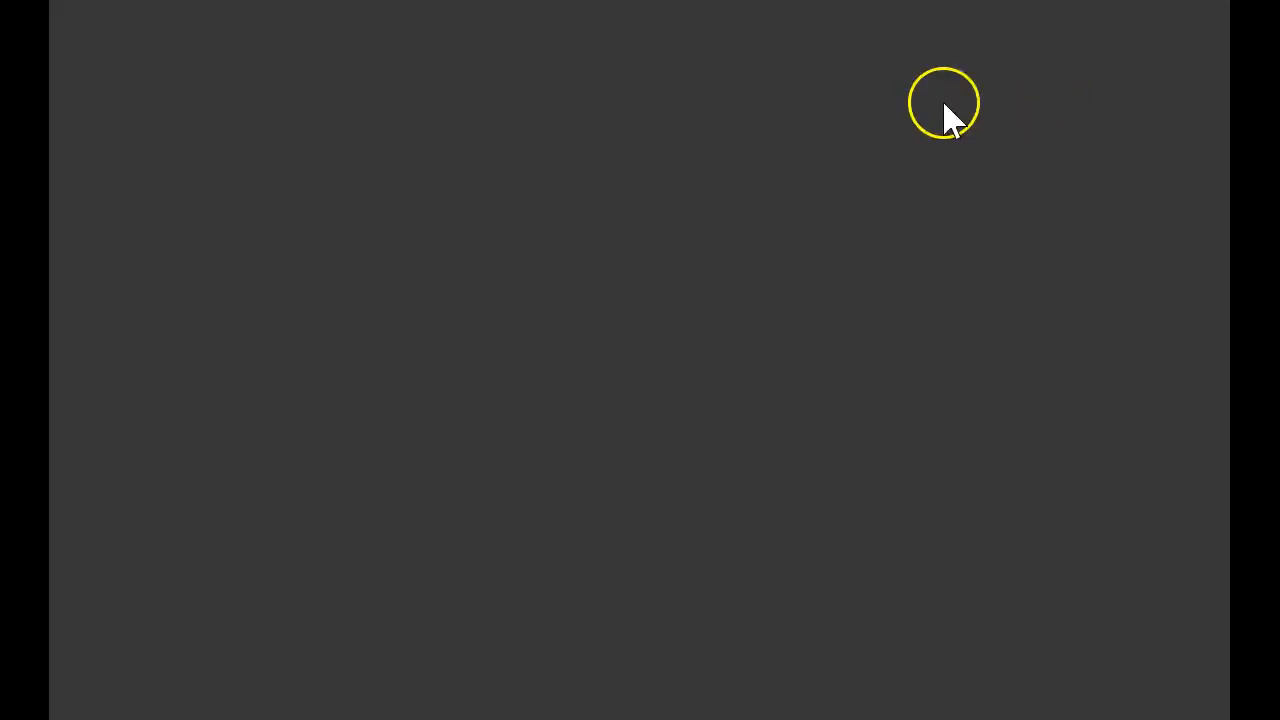
pyautogui.scroll(-5, 707, 430)
pyautogui.scroll(-10, 707, 430)
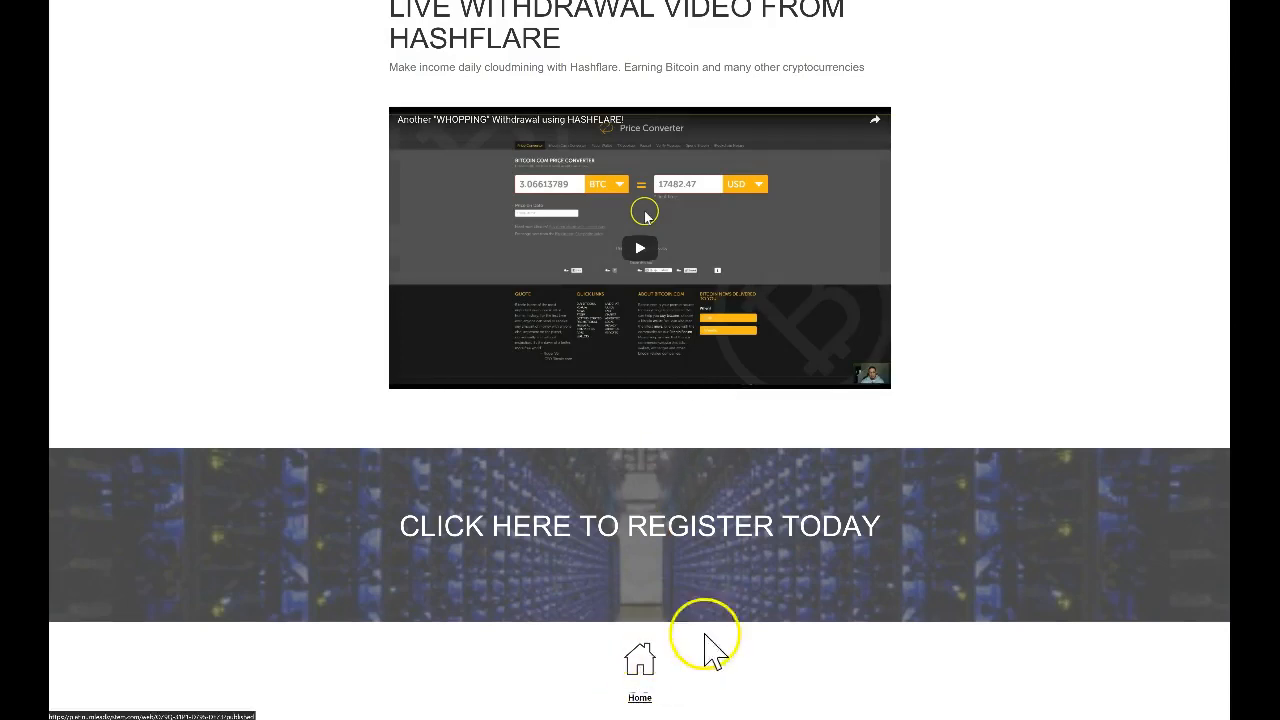
pyautogui.click(707, 636)
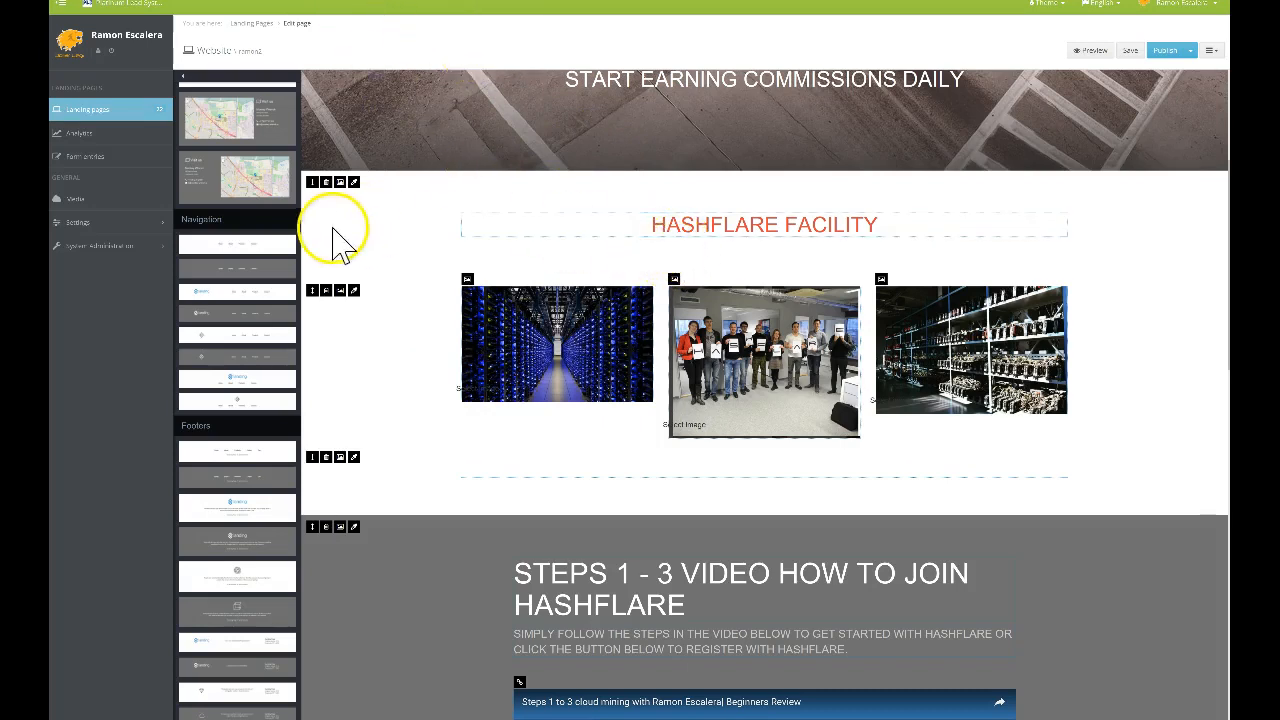
# Search the landing pages for 'ramon8' and open the matching contact page
pyautogui.click(137, 125)
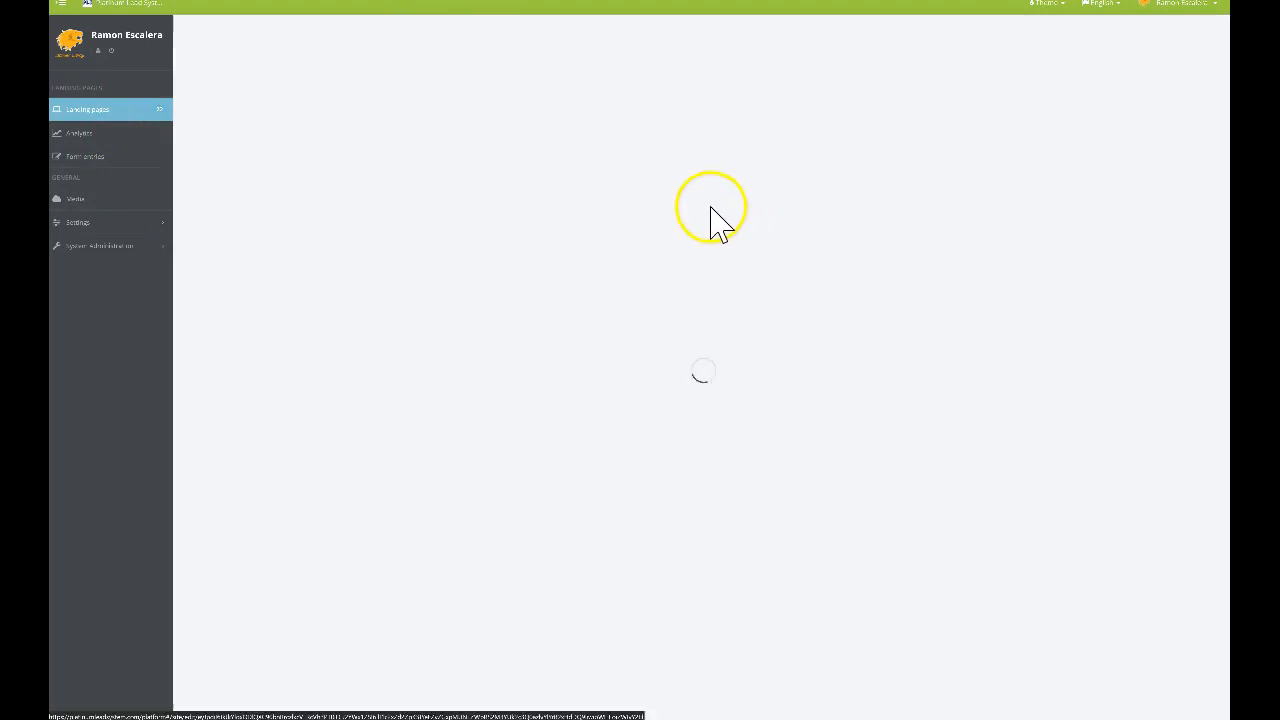
pyautogui.click(900, 52)
pyautogui.write('ramon8')
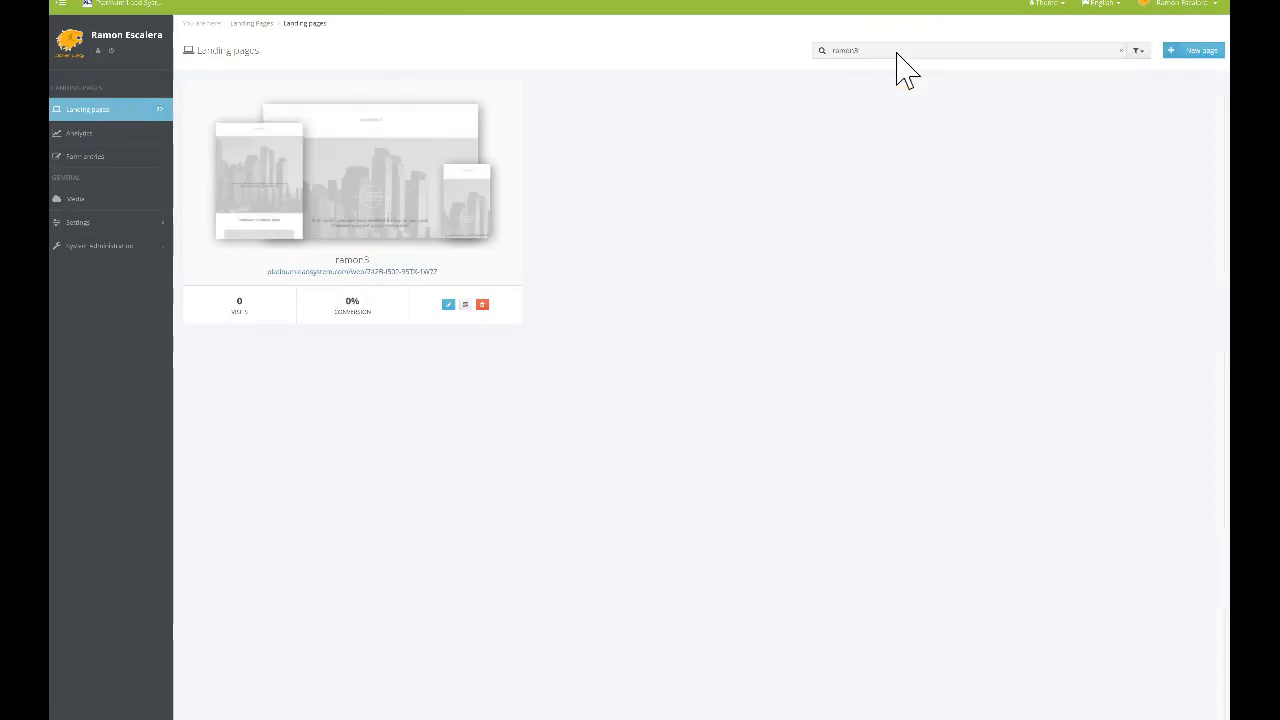
pyautogui.click(378, 240)
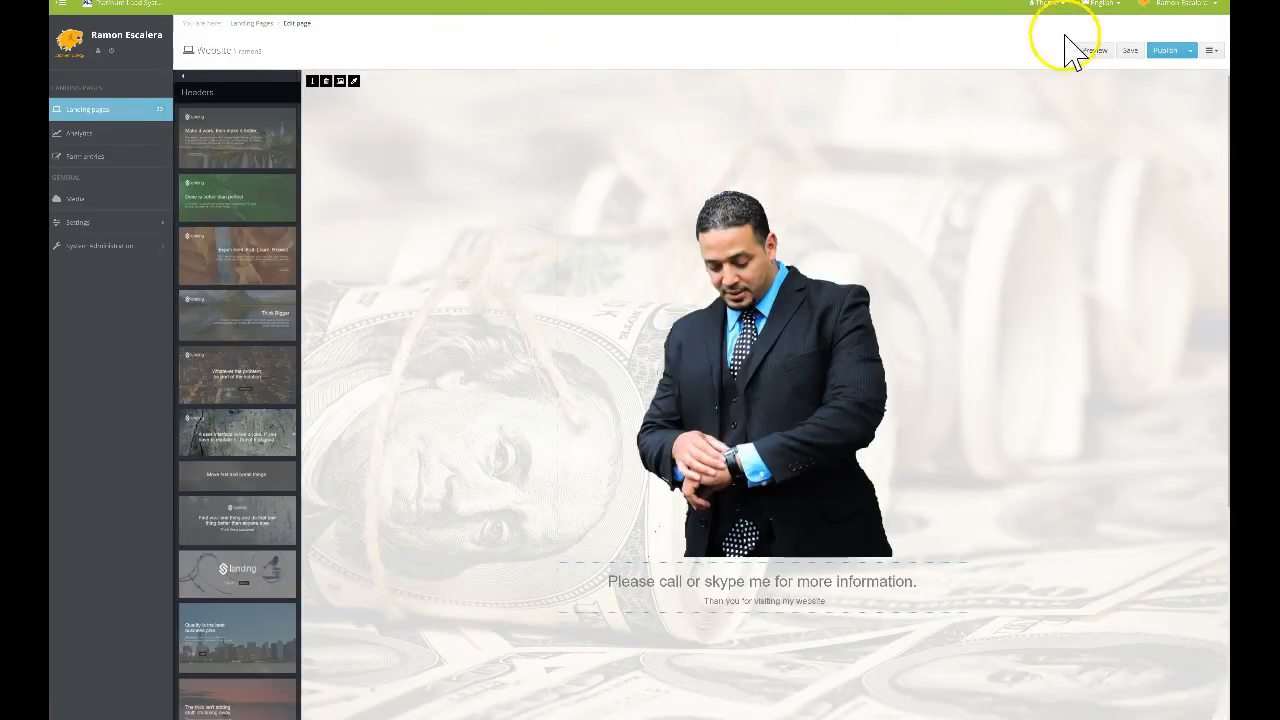
# Copy the contact page's published site address and return to its editor
pyautogui.click(1190, 50)
pyautogui.click(1150, 92)
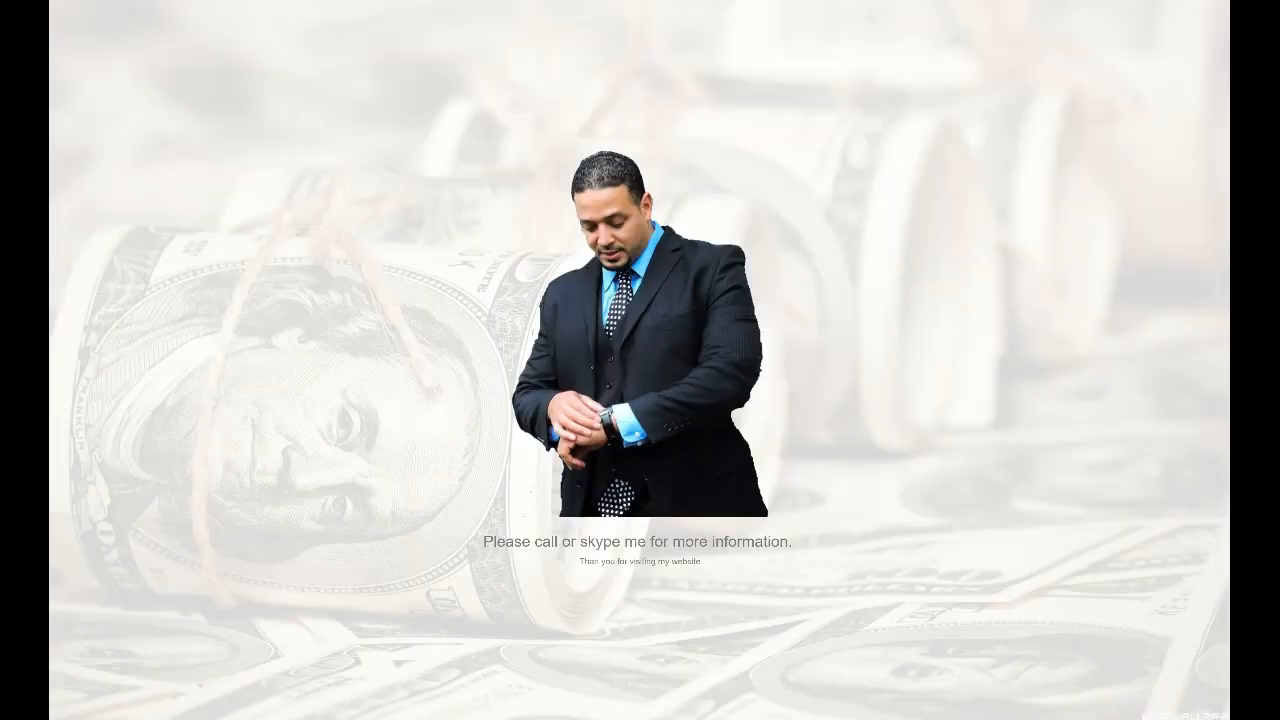
pyautogui.click(398, 1)
pyautogui.rightClick(398, 1)
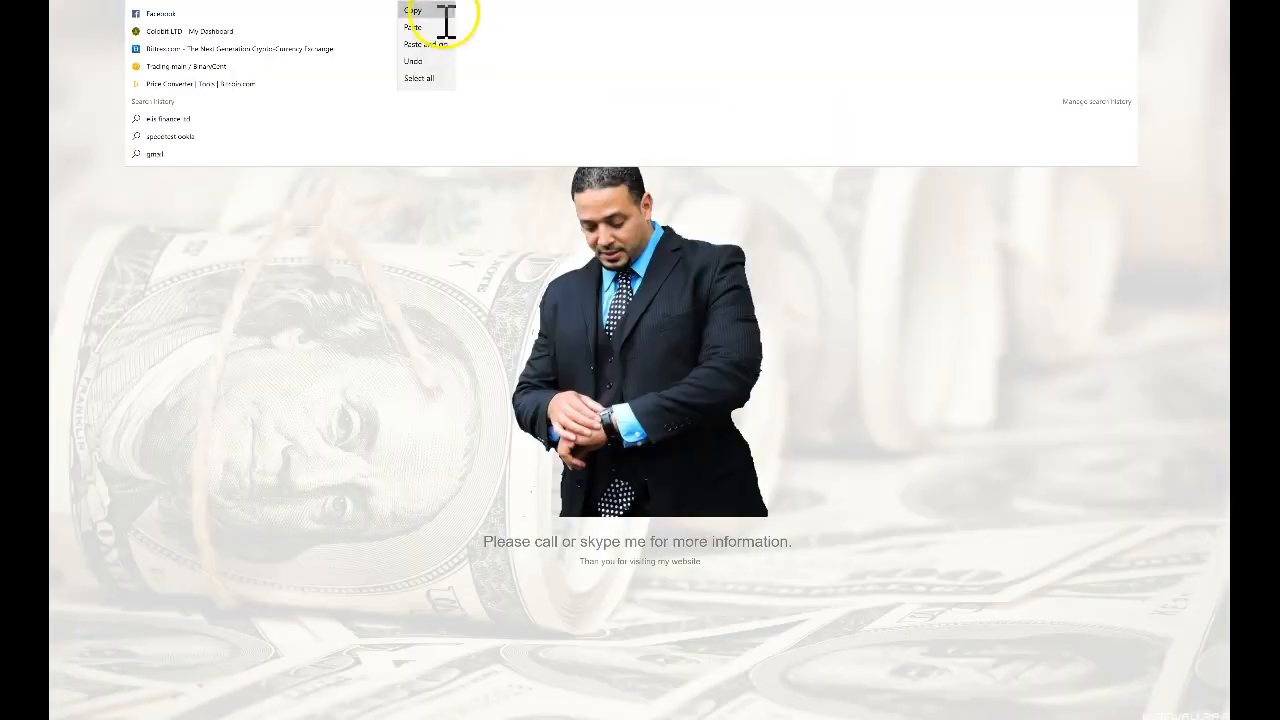
pyautogui.click(446, 12)
pyautogui.click(430, 1)
pyautogui.scroll(-4, 562, 230)
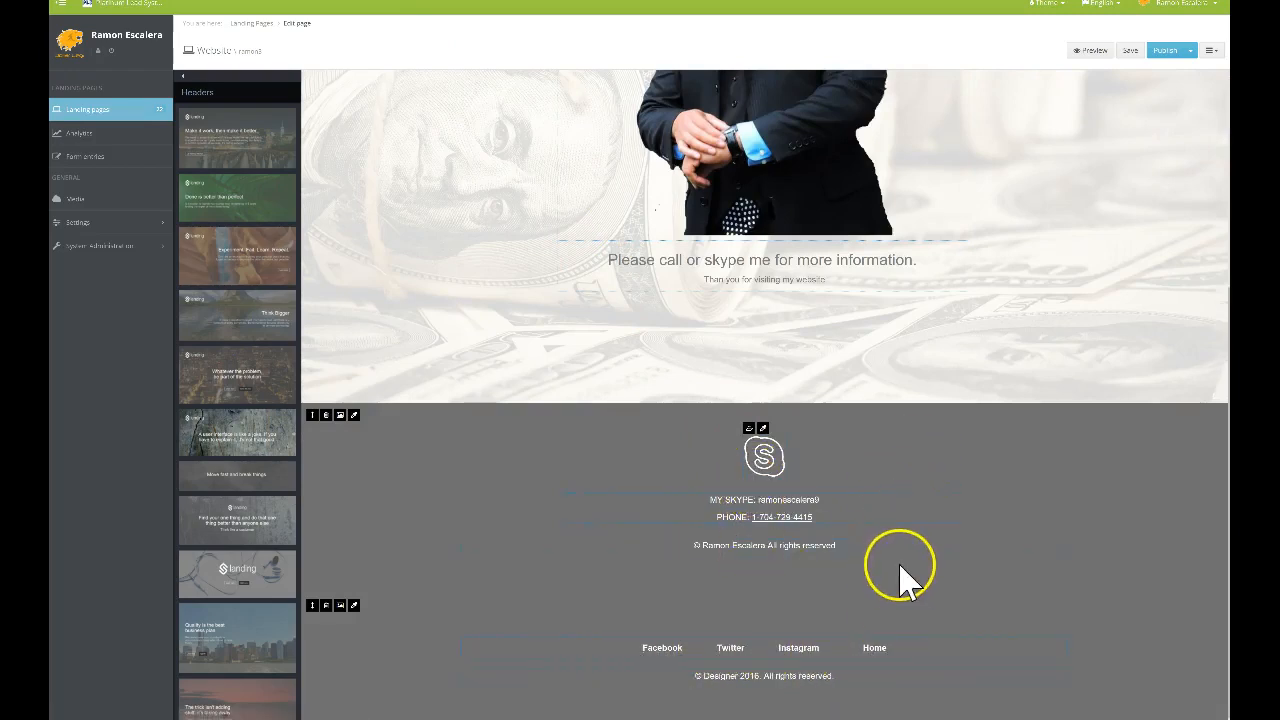
# Delete the '© Designer 2016. All rights reserved.' footer line and publish the site
pyautogui.scroll(3, 865, 530)
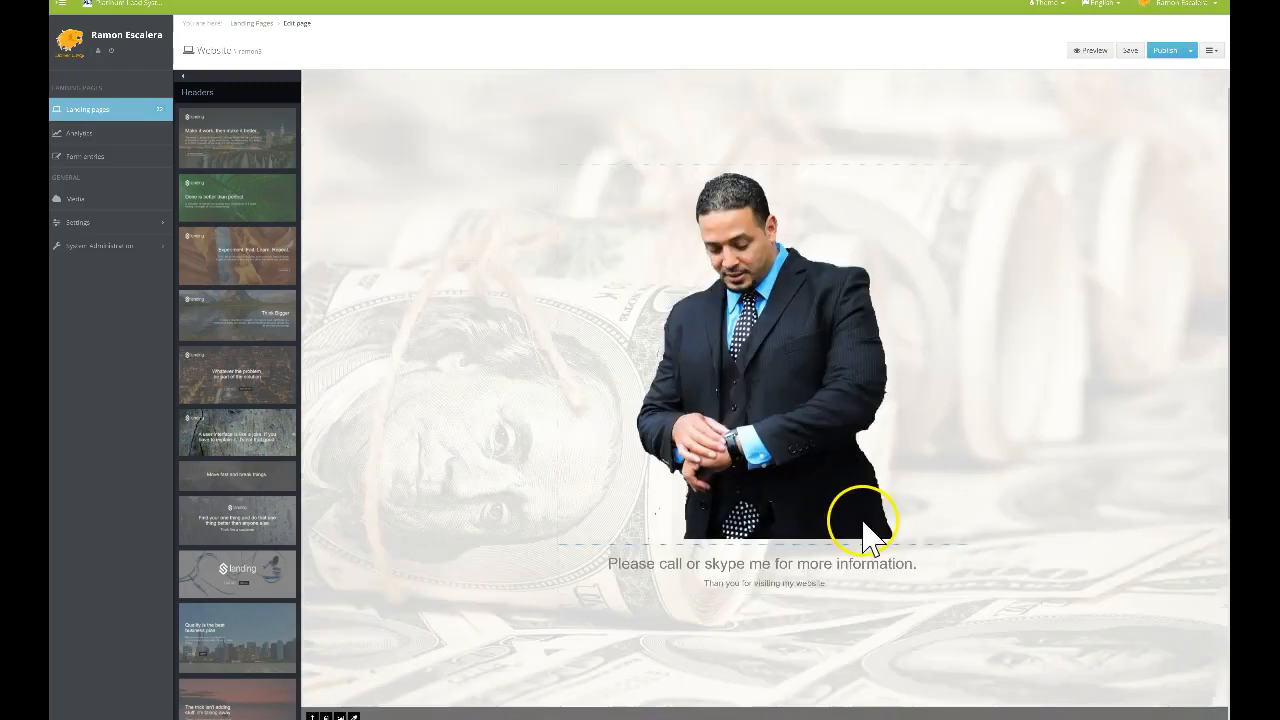
pyautogui.scroll(-3, 865, 530)
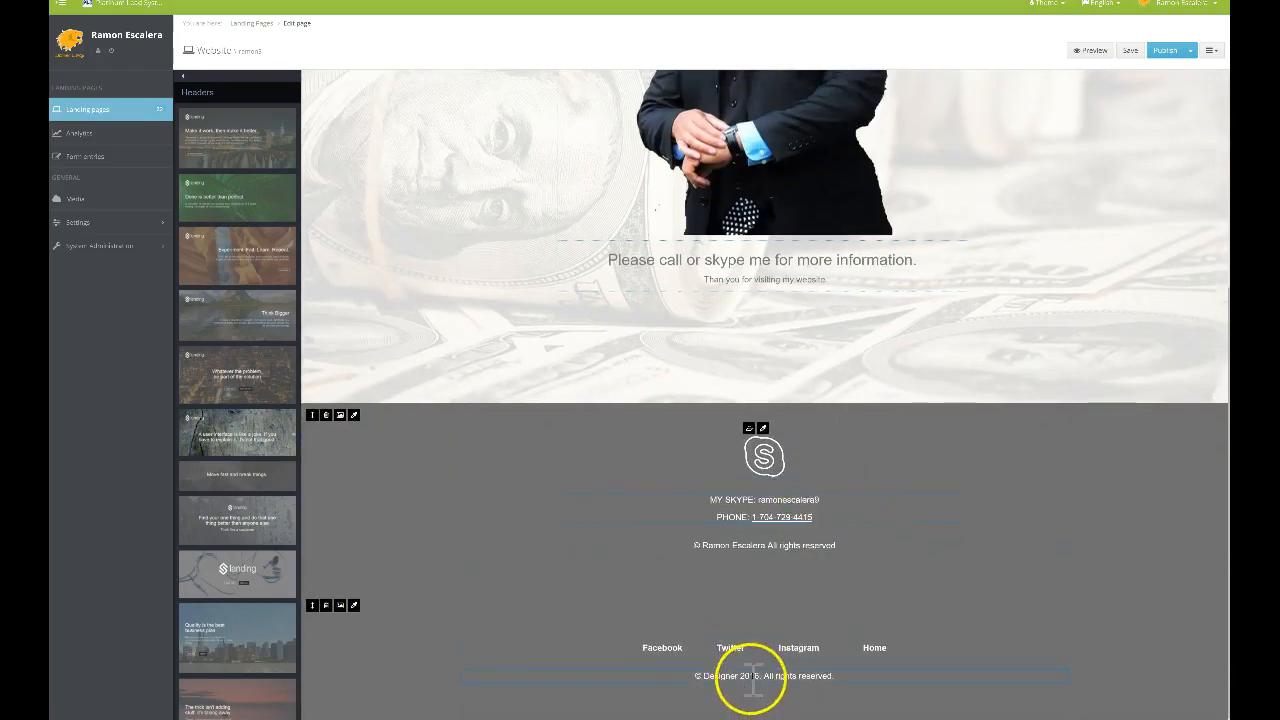
pyautogui.moveTo(838, 677); pyautogui.dragTo(707, 679)
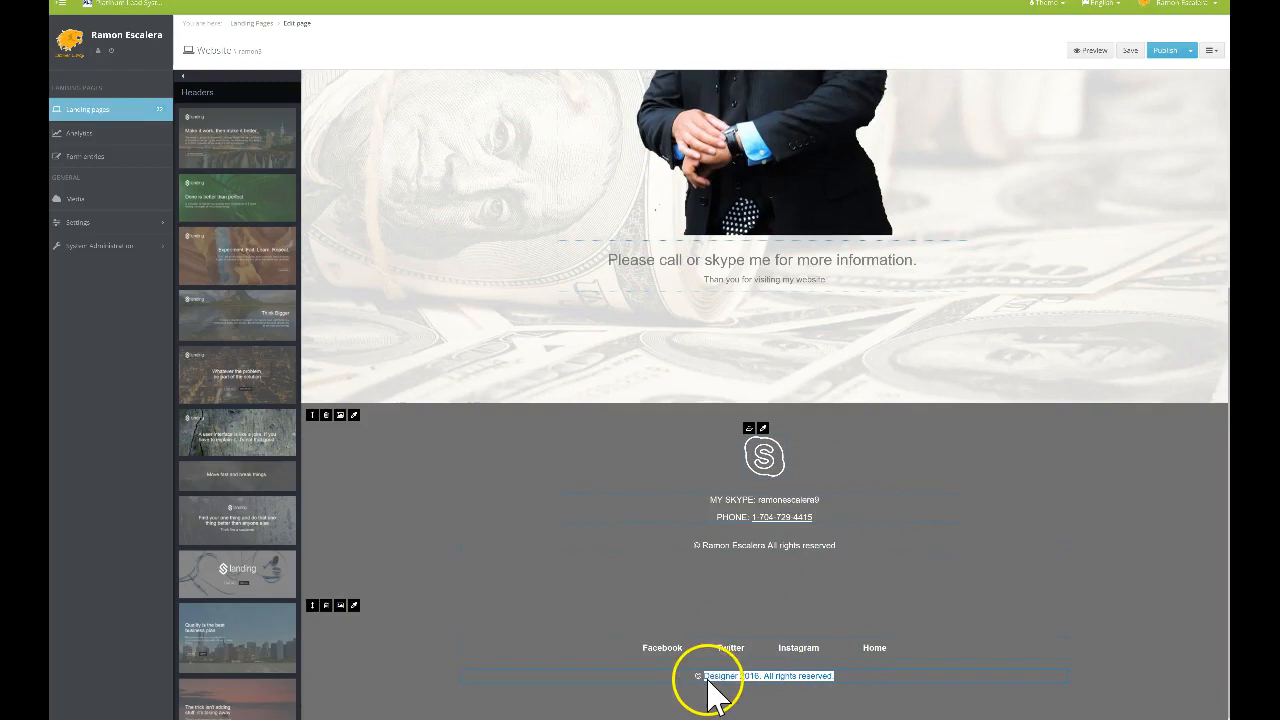
pyautogui.press('Delete')
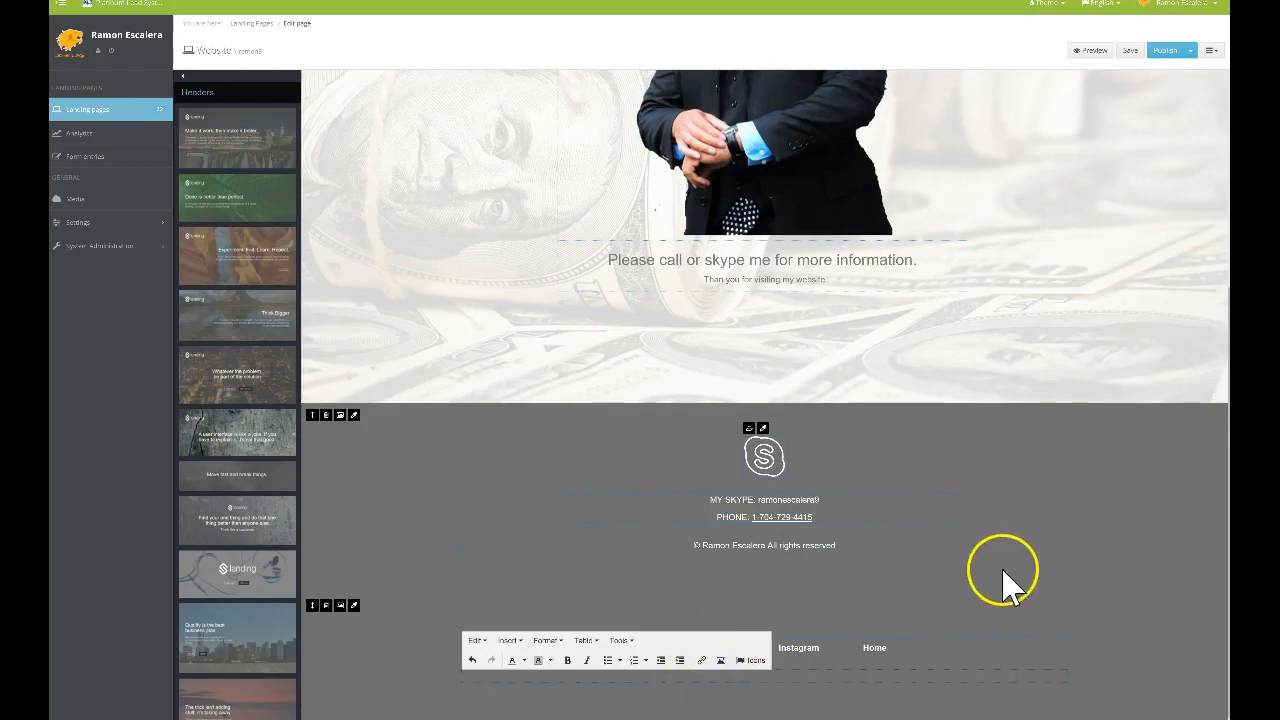
pyautogui.click(1162, 50)
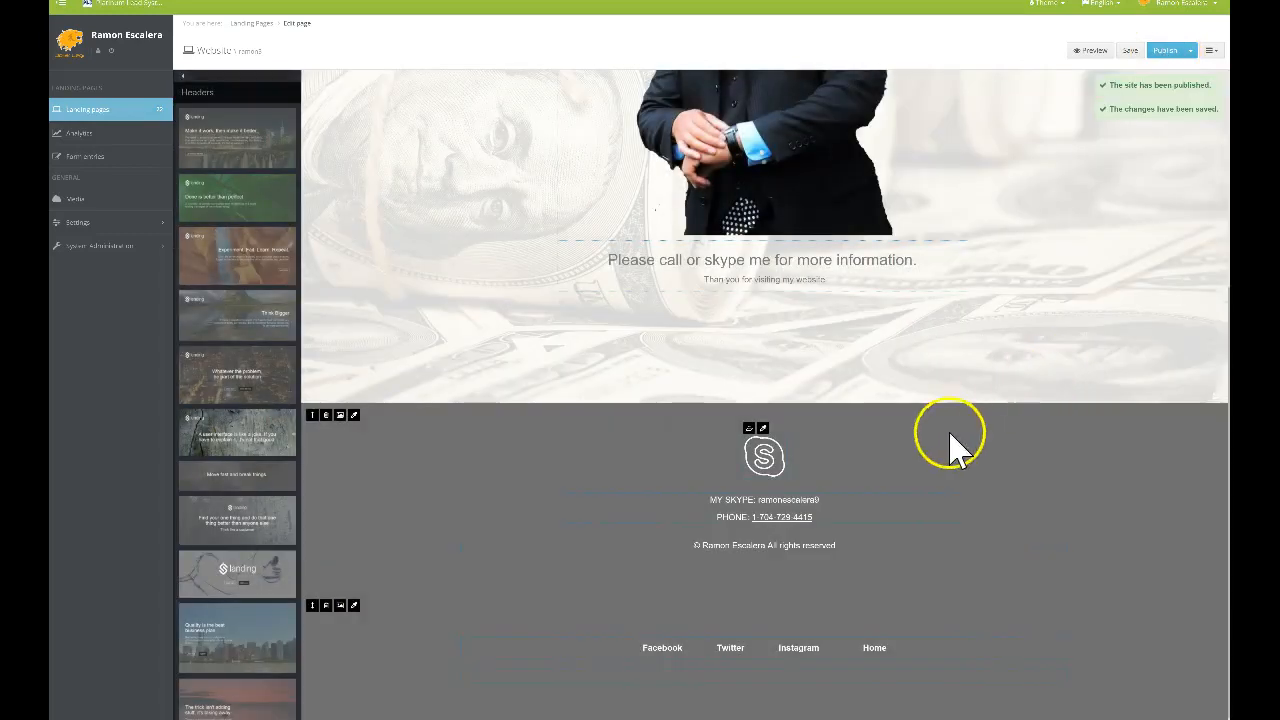
pyautogui.scroll(5, 929, 434)
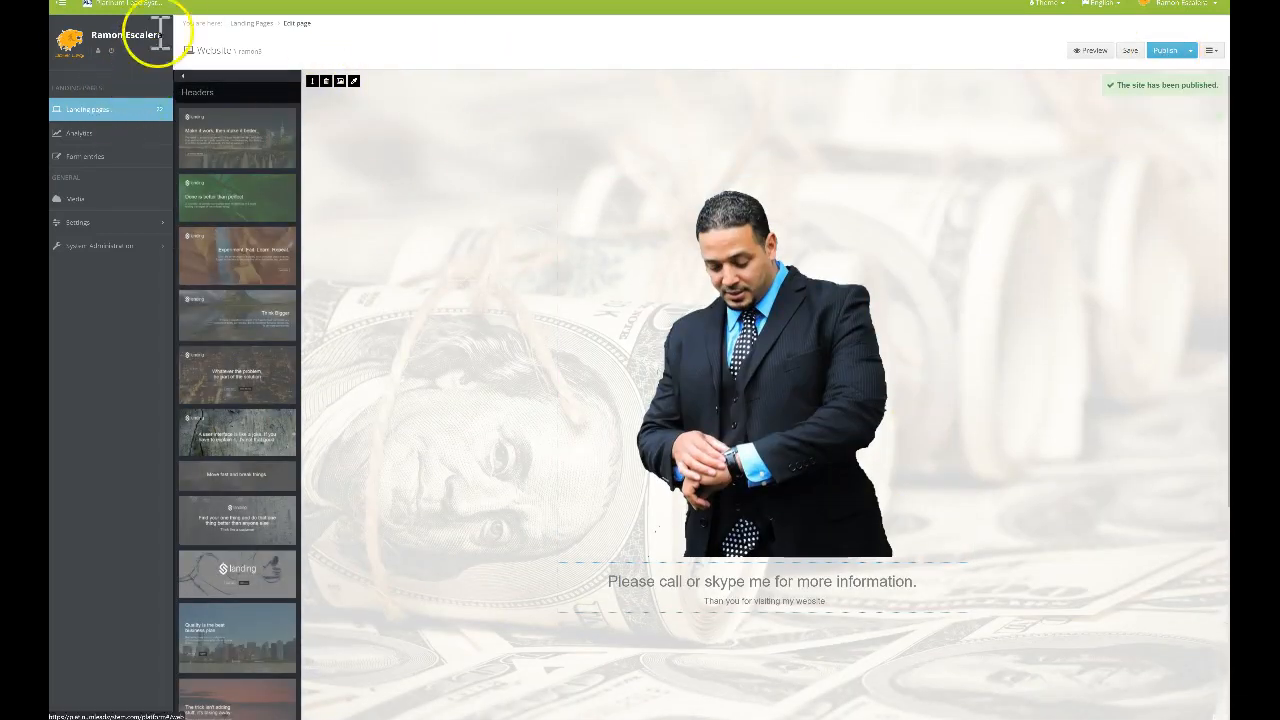
# Go back to the Landing pages overview and scroll through the page cards
pyautogui.click(112, 109)
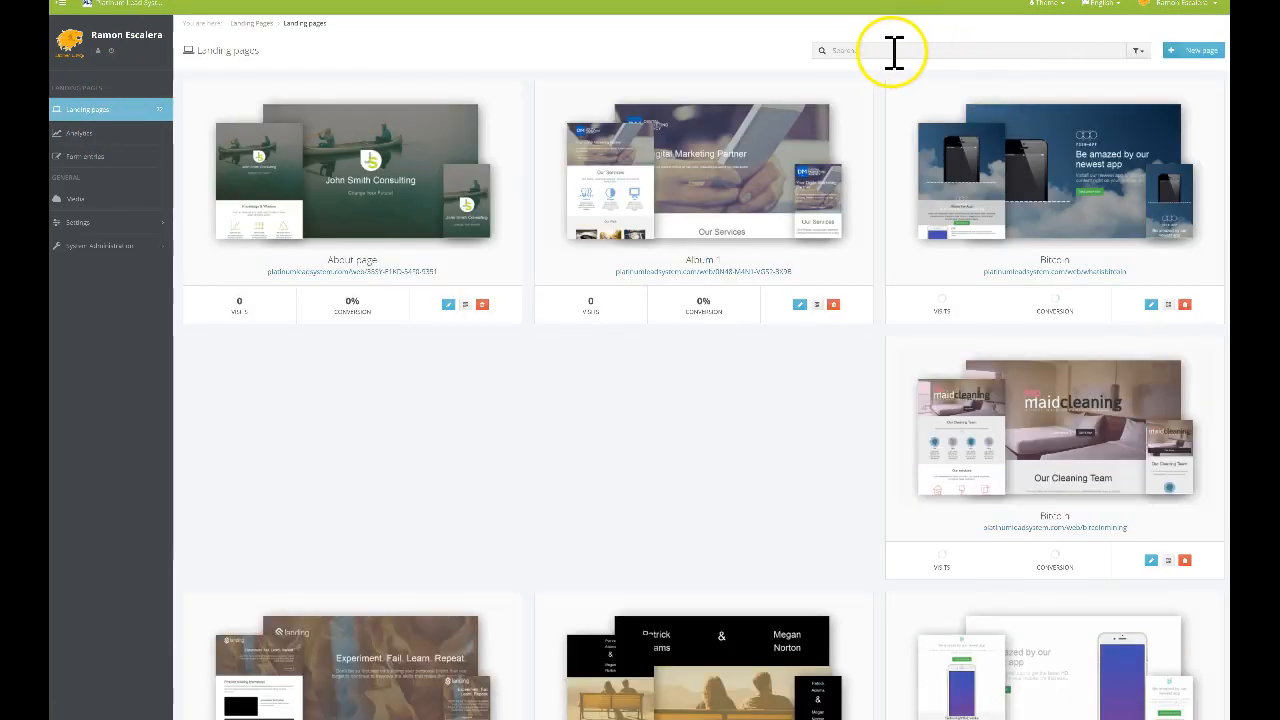
pyautogui.scroll(-15, 886, 343)
pyautogui.scroll(-5, 712, 355)
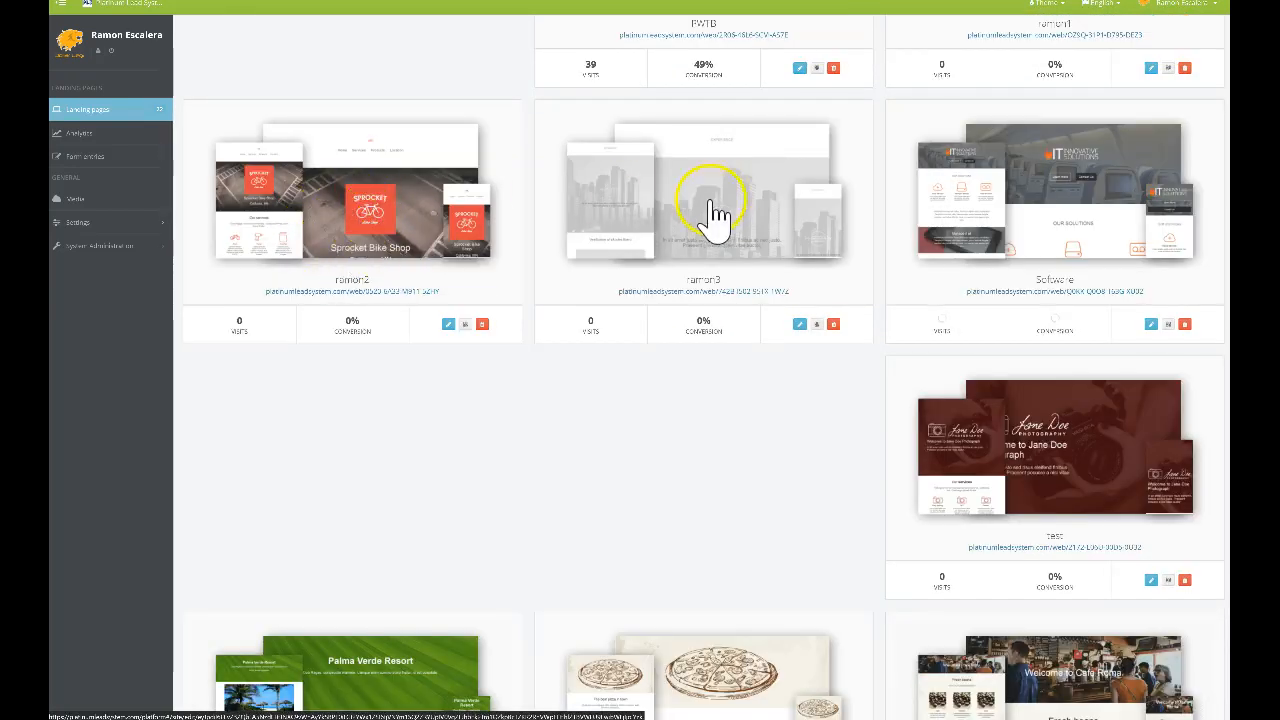
pyautogui.scroll(4, 736, 226)
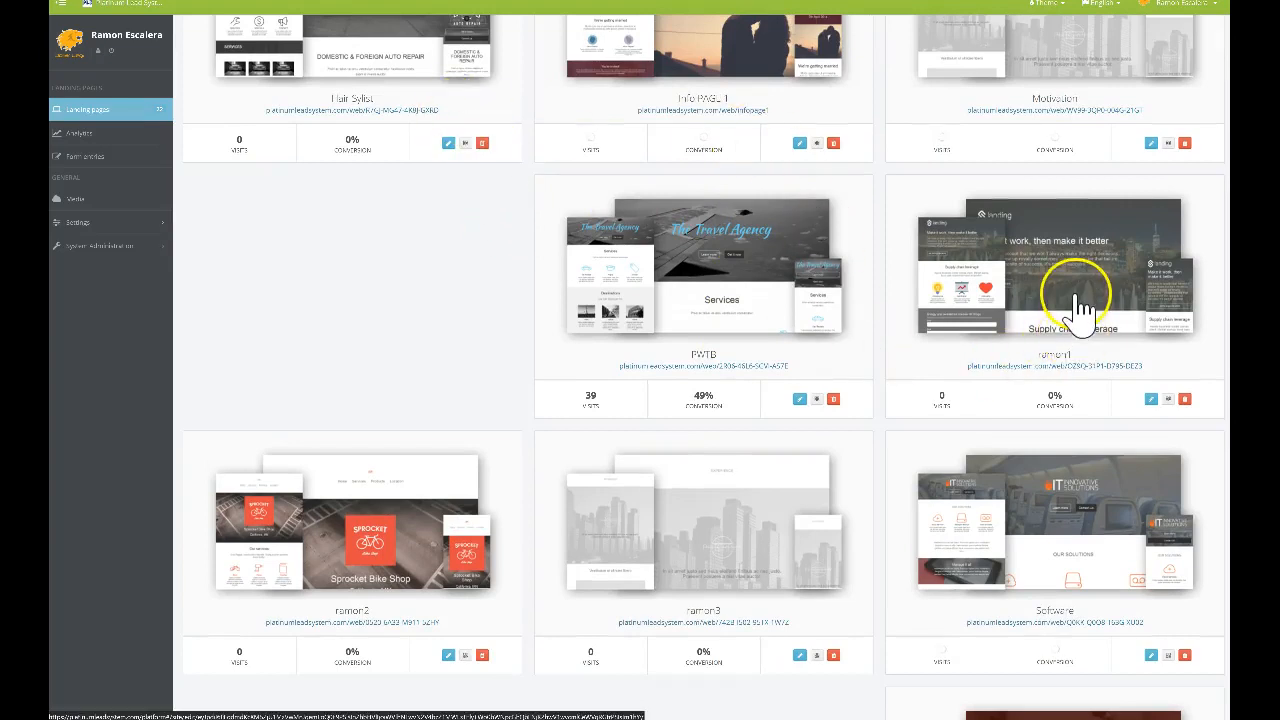
# Open the CBT page and link its Cryptobittrade header item to the published page
pyautogui.click(1080, 307)
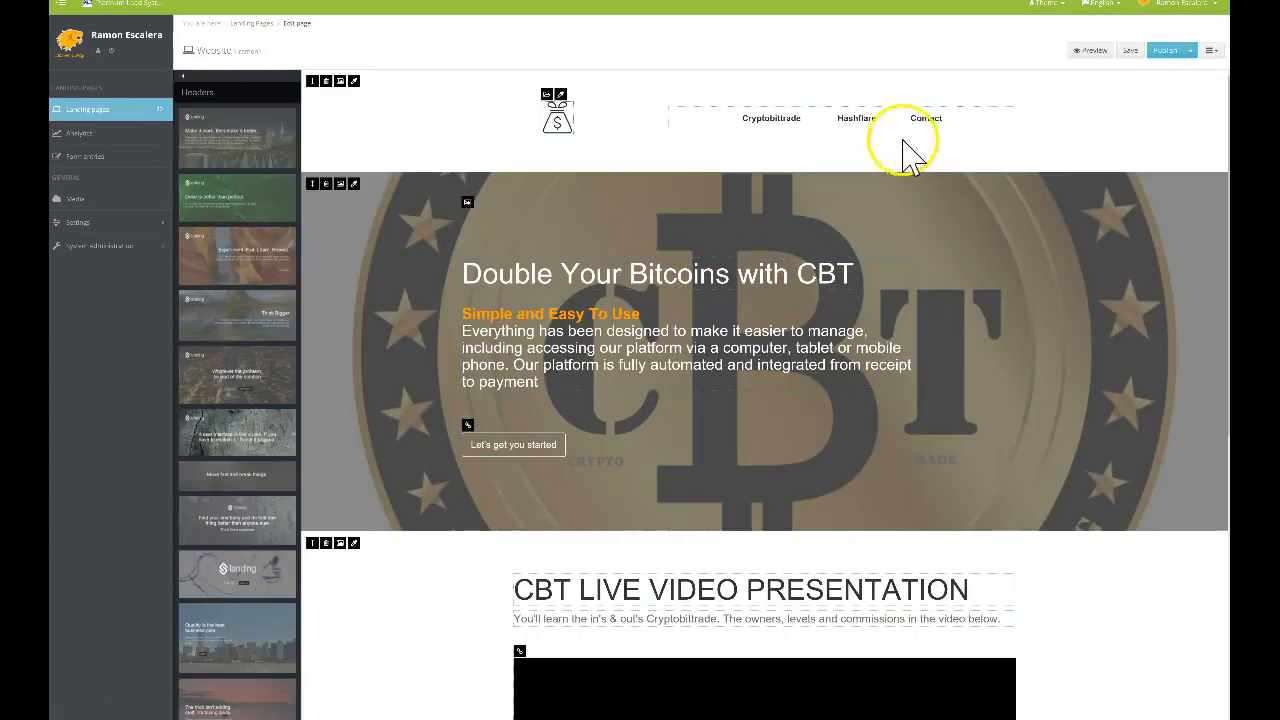
pyautogui.click(926, 120)
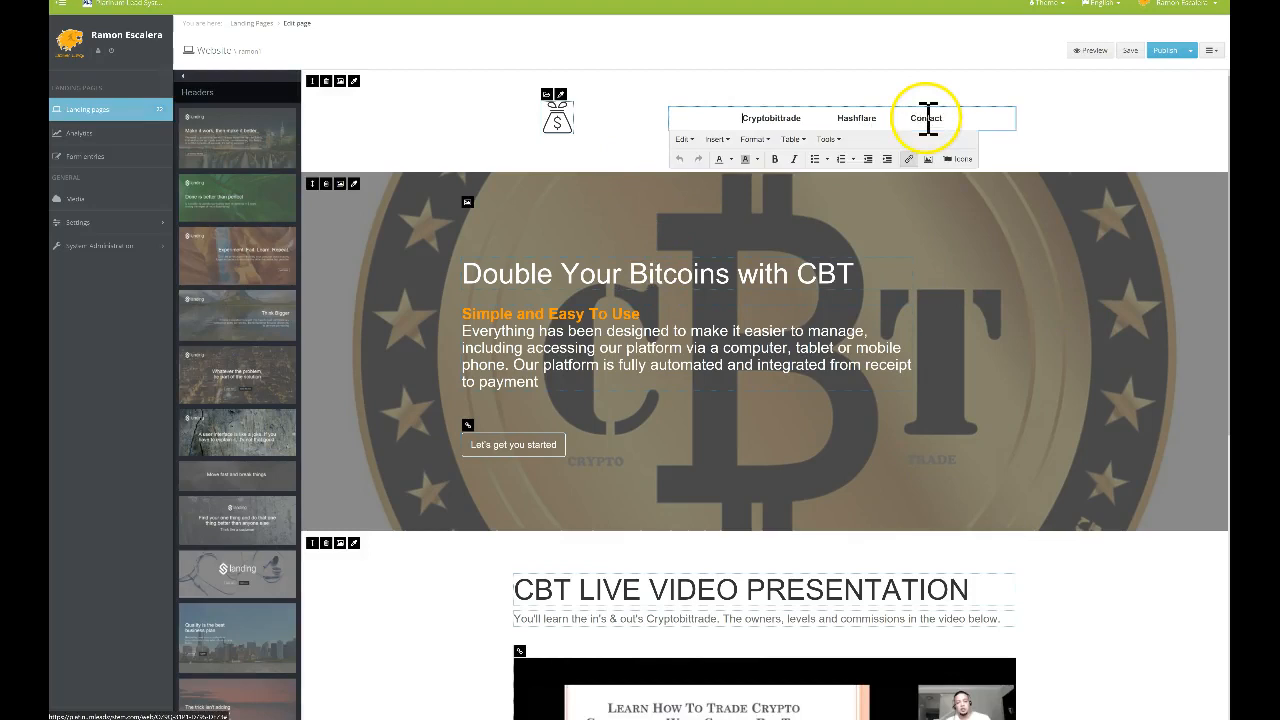
pyautogui.click(909, 159)
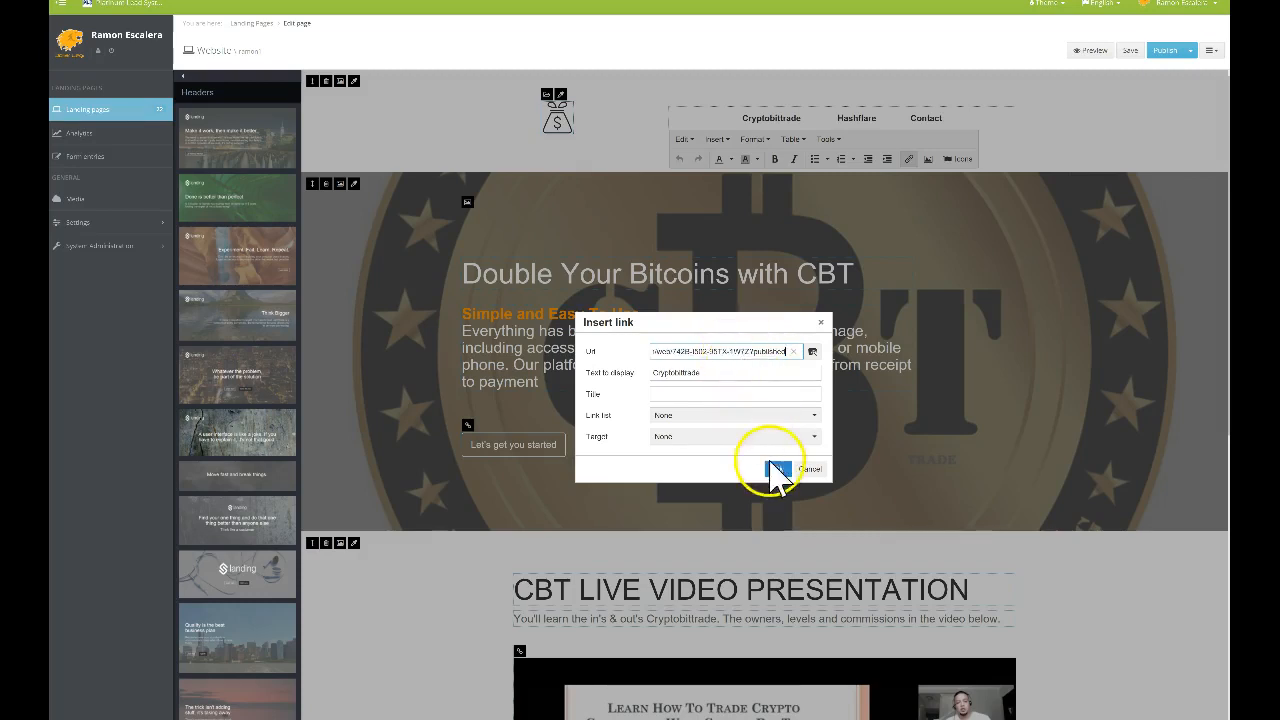
pyautogui.click(777, 468)
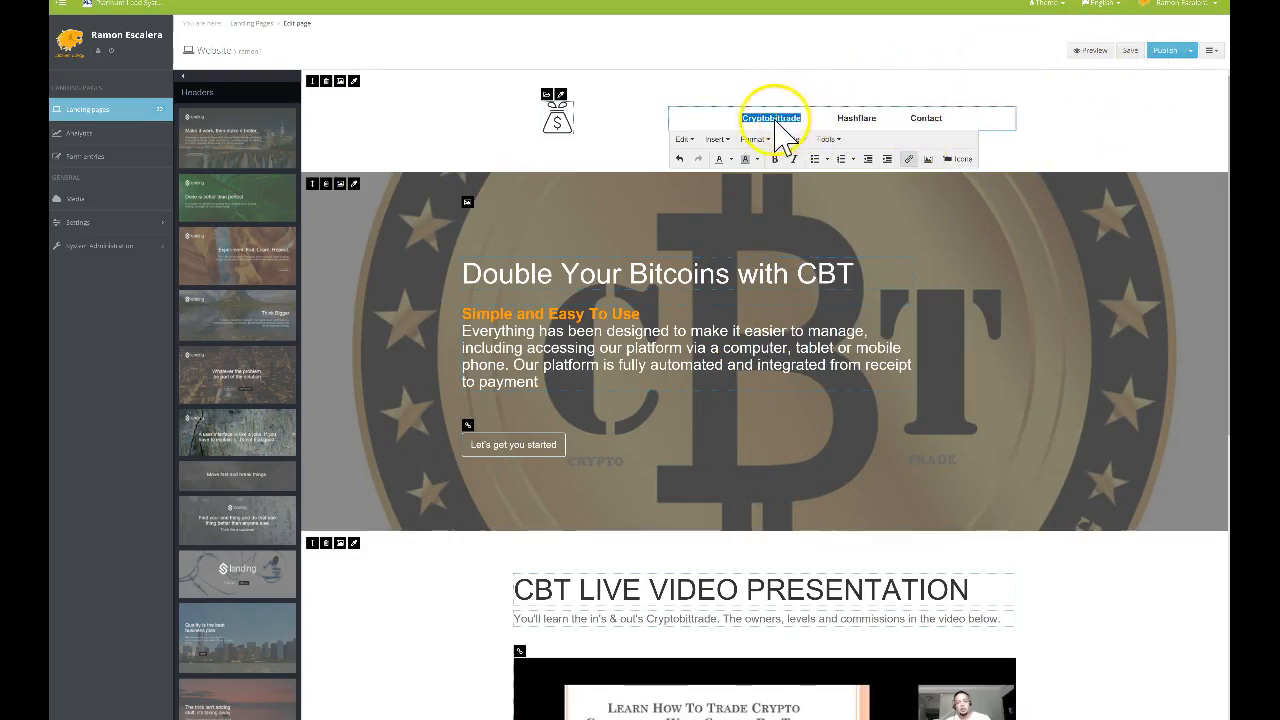
pyautogui.click(891, 91)
pyautogui.click(825, 87)
pyautogui.click(126, 110)
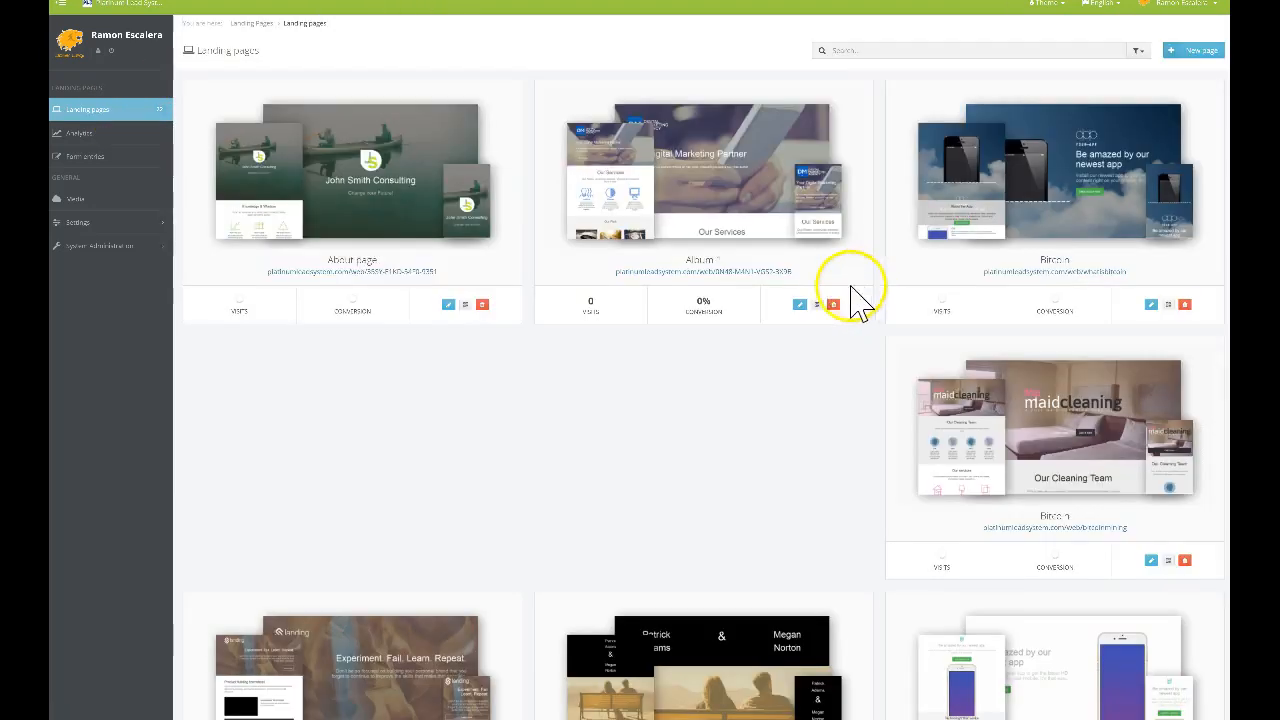
# Open the CBT page and add a link to the Contact header nav item
pyautogui.scroll(-2, 1070, 440)
pyautogui.scroll(-6, 1070, 440)
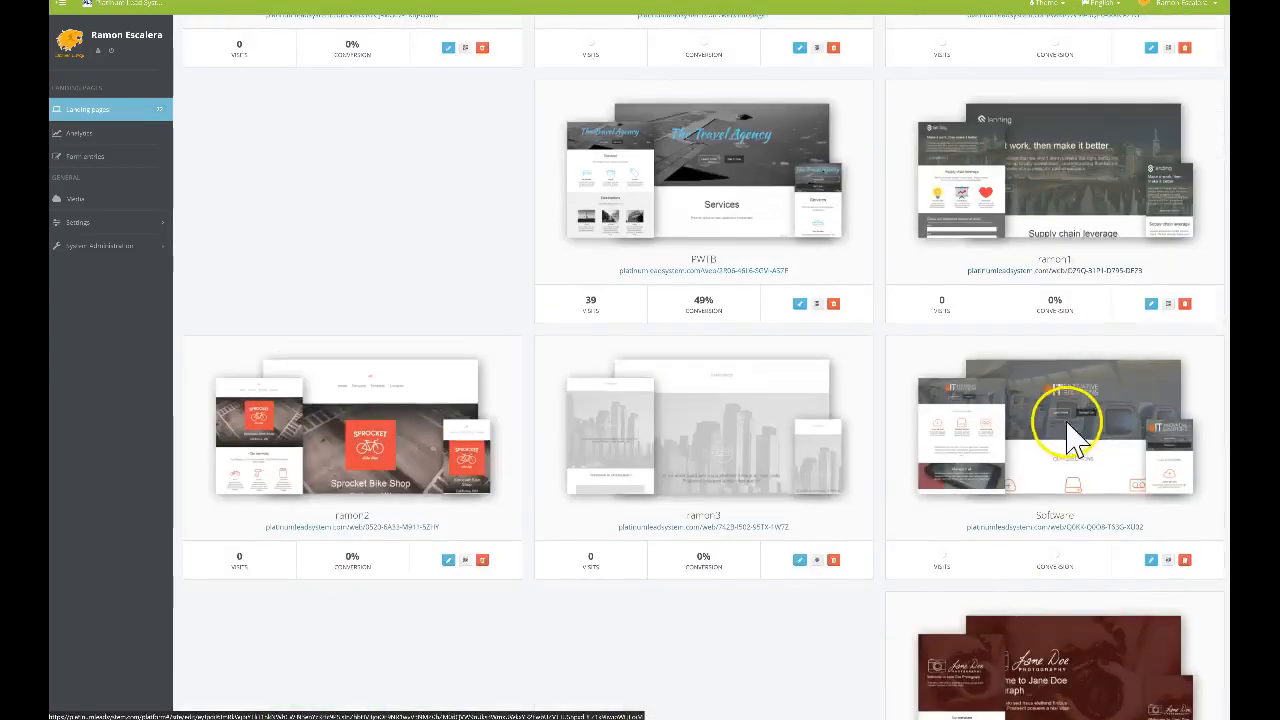
pyautogui.click(1068, 337)
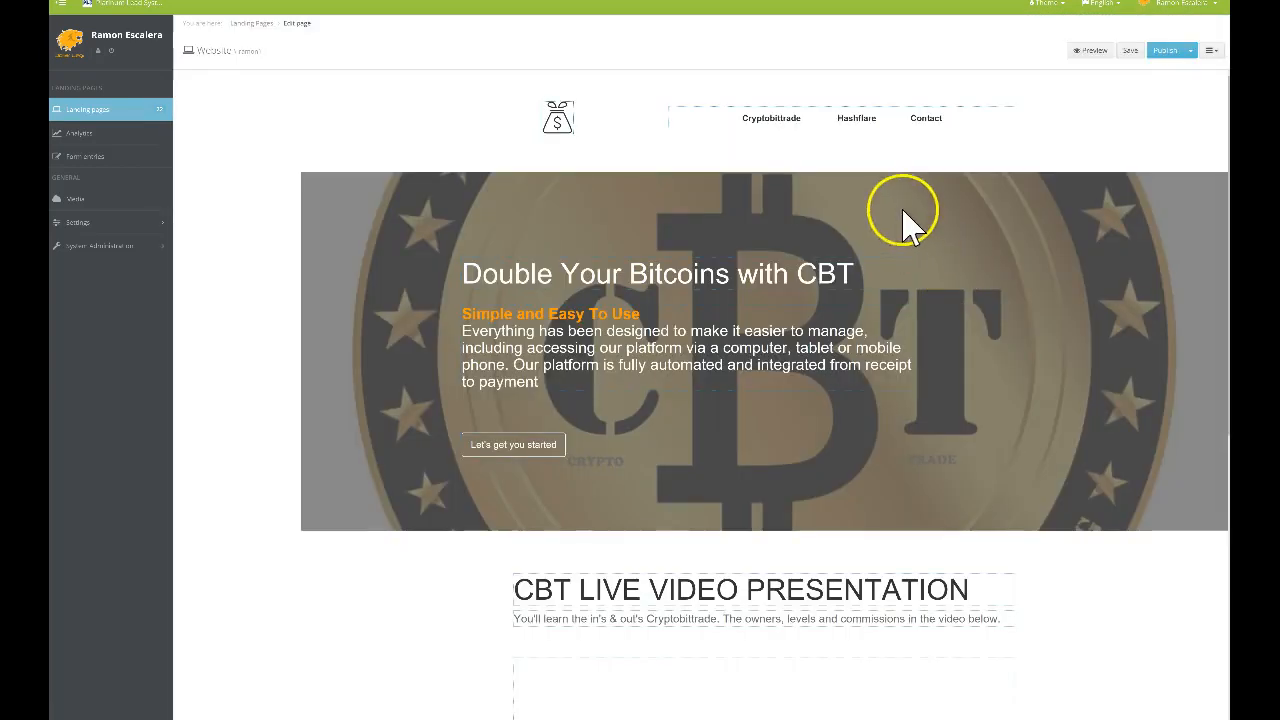
pyautogui.click(928, 120)
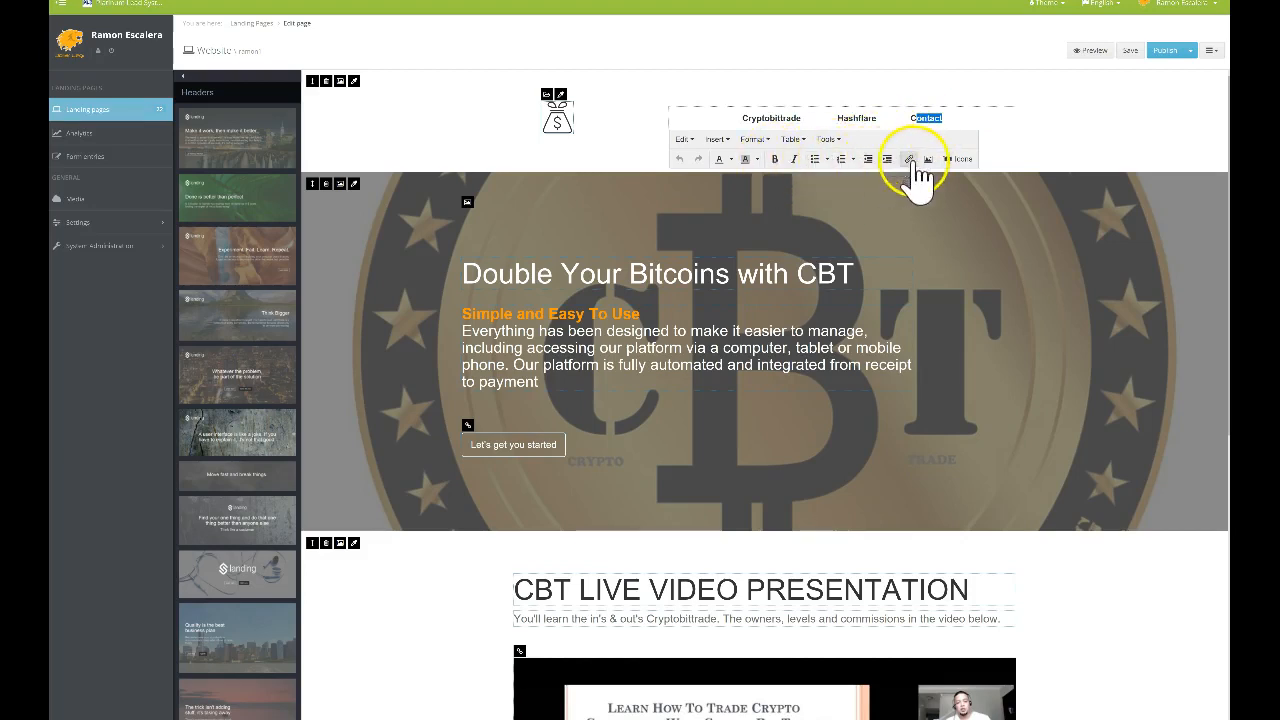
pyautogui.click(910, 160)
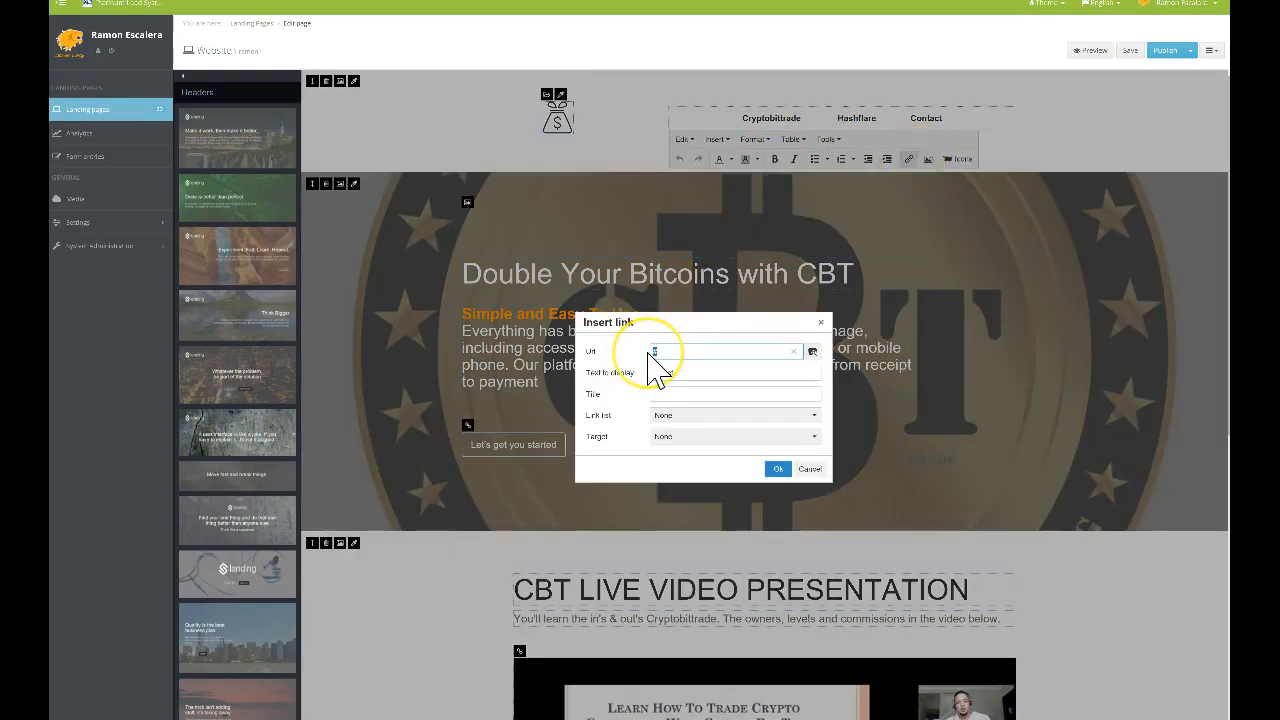
pyautogui.click(779, 471)
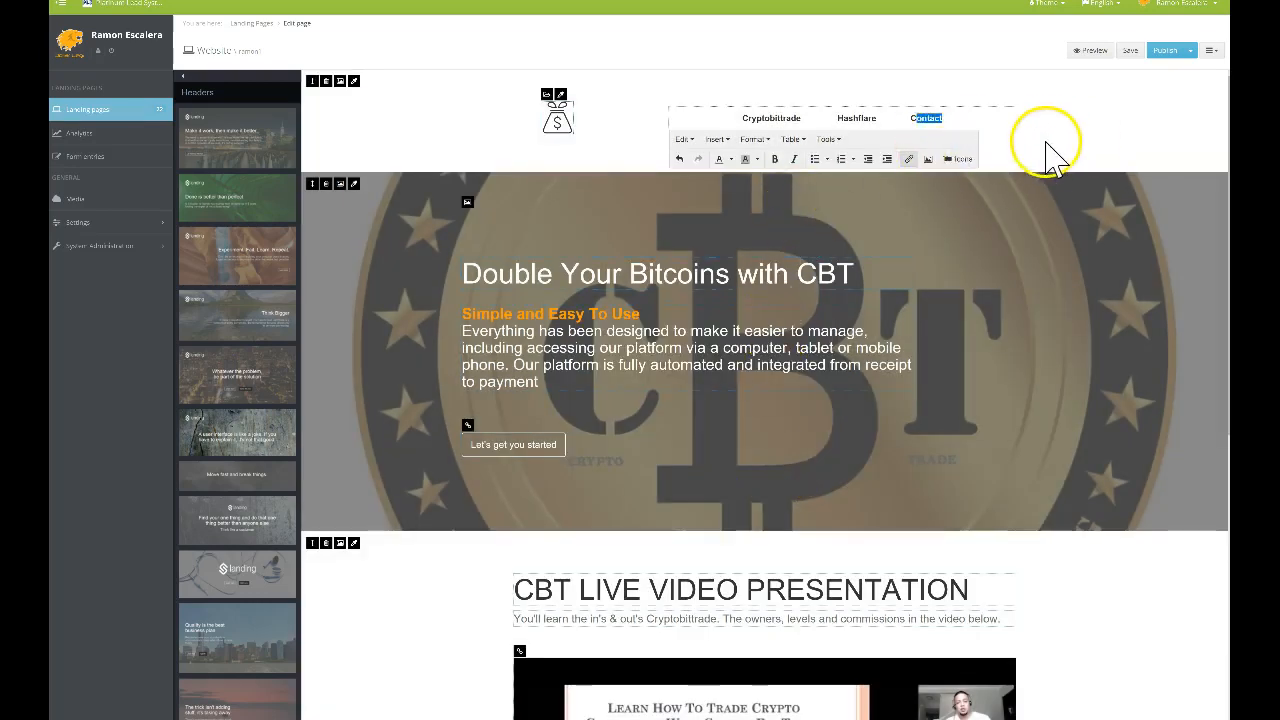
pyautogui.click(1050, 162)
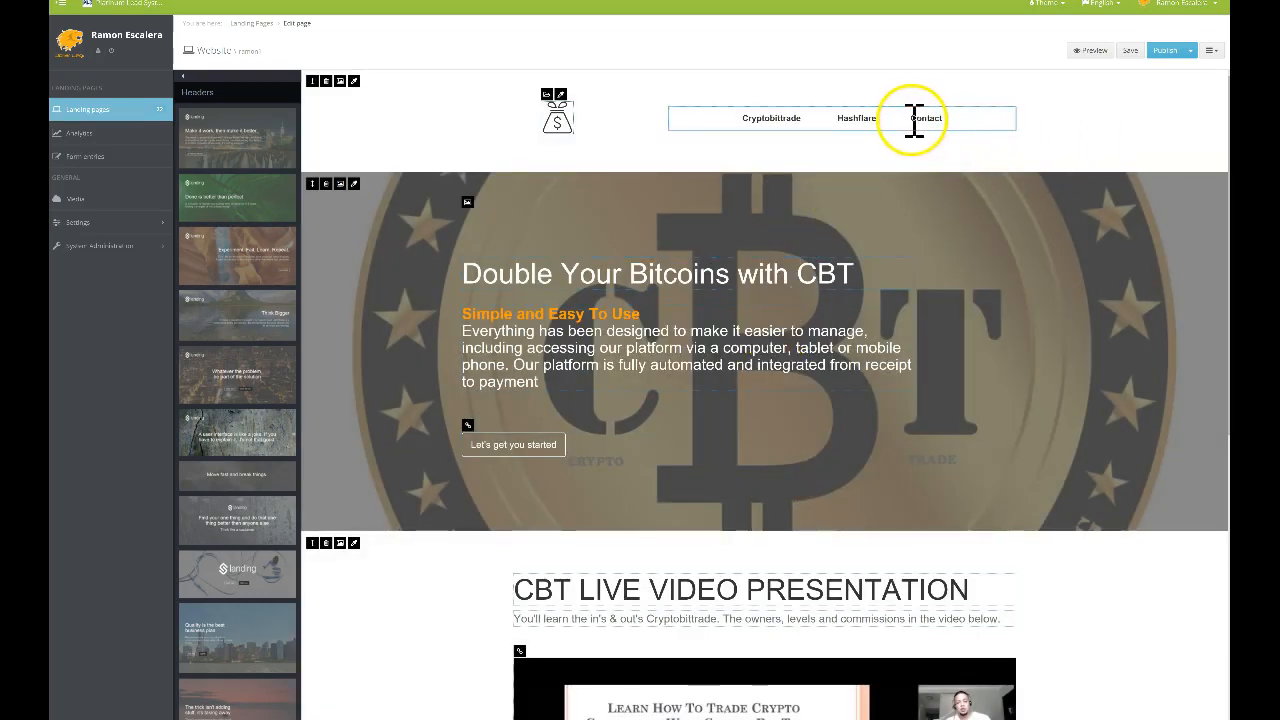
# Reapply and confirm the Contact link in the header nav, then close the editor
pyautogui.click(925, 118)
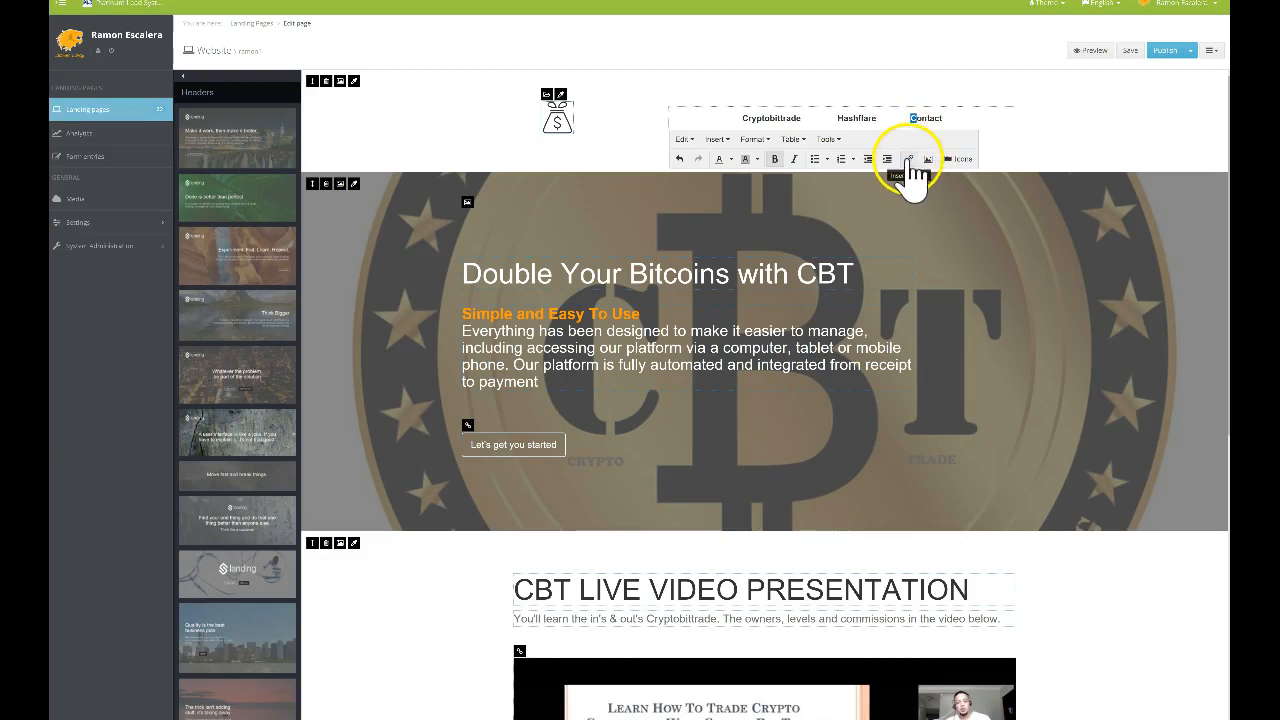
pyautogui.click(908, 160)
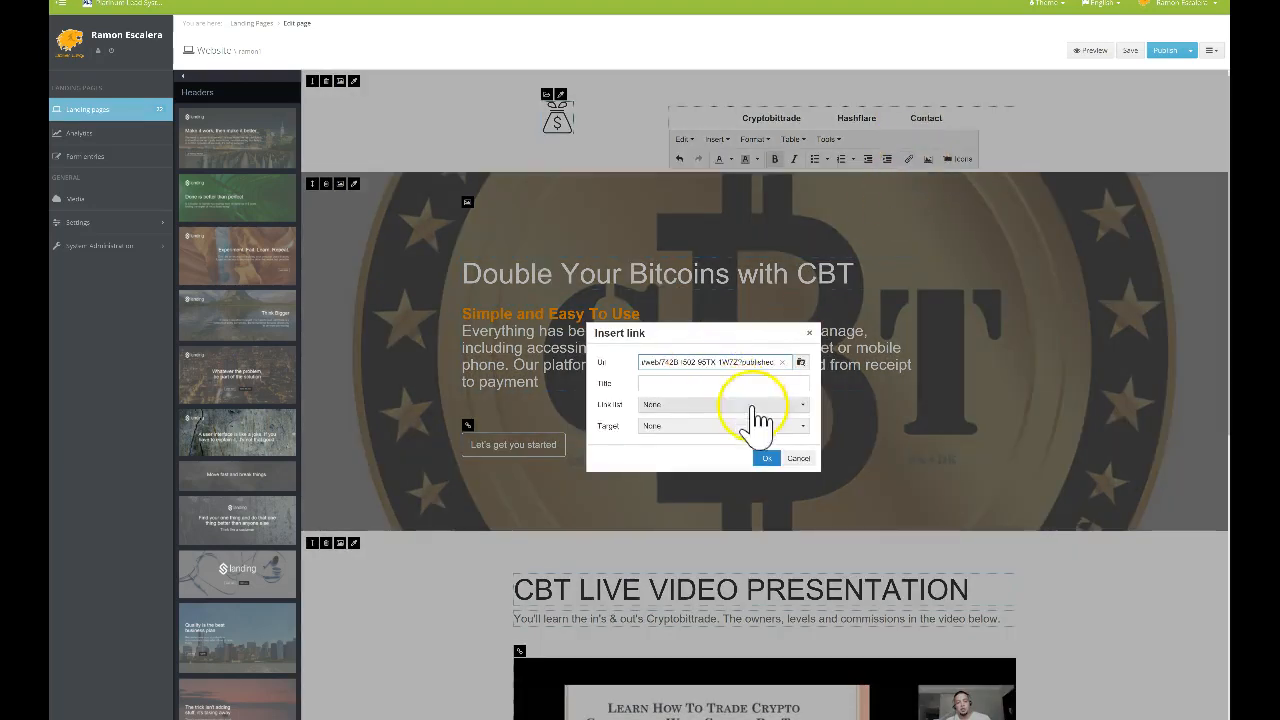
pyautogui.click(767, 459)
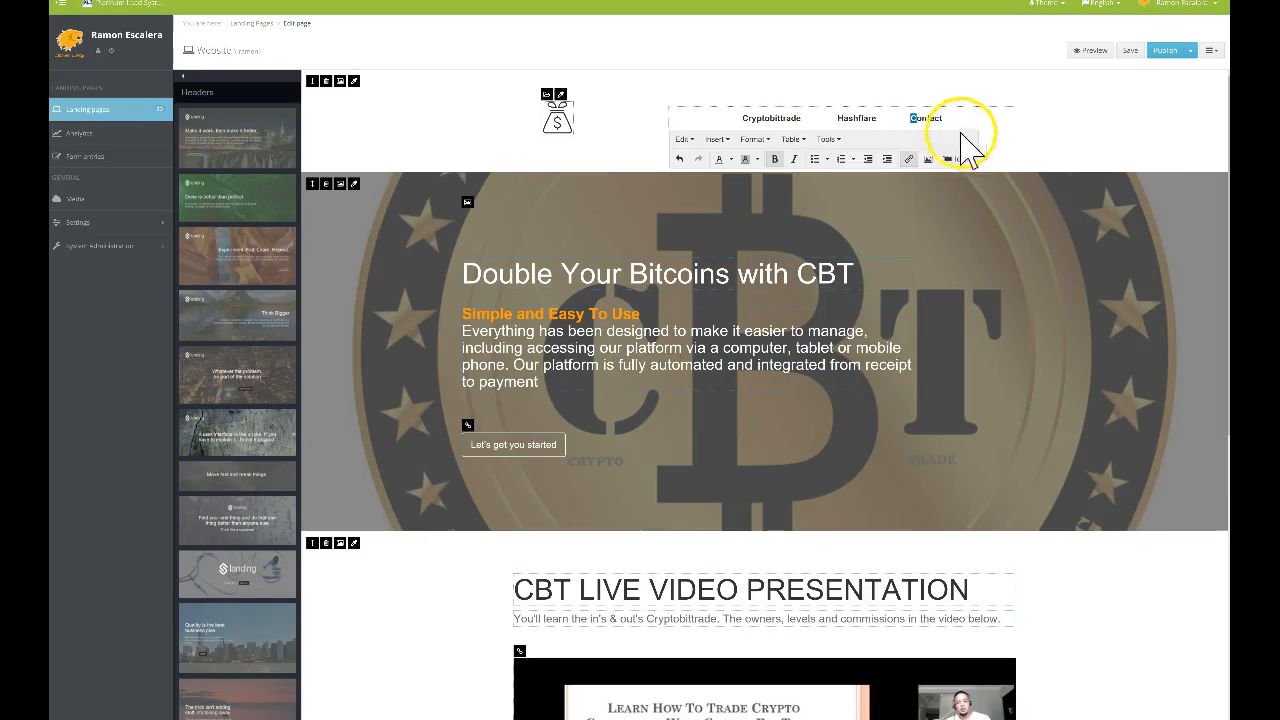
pyautogui.click(1063, 146)
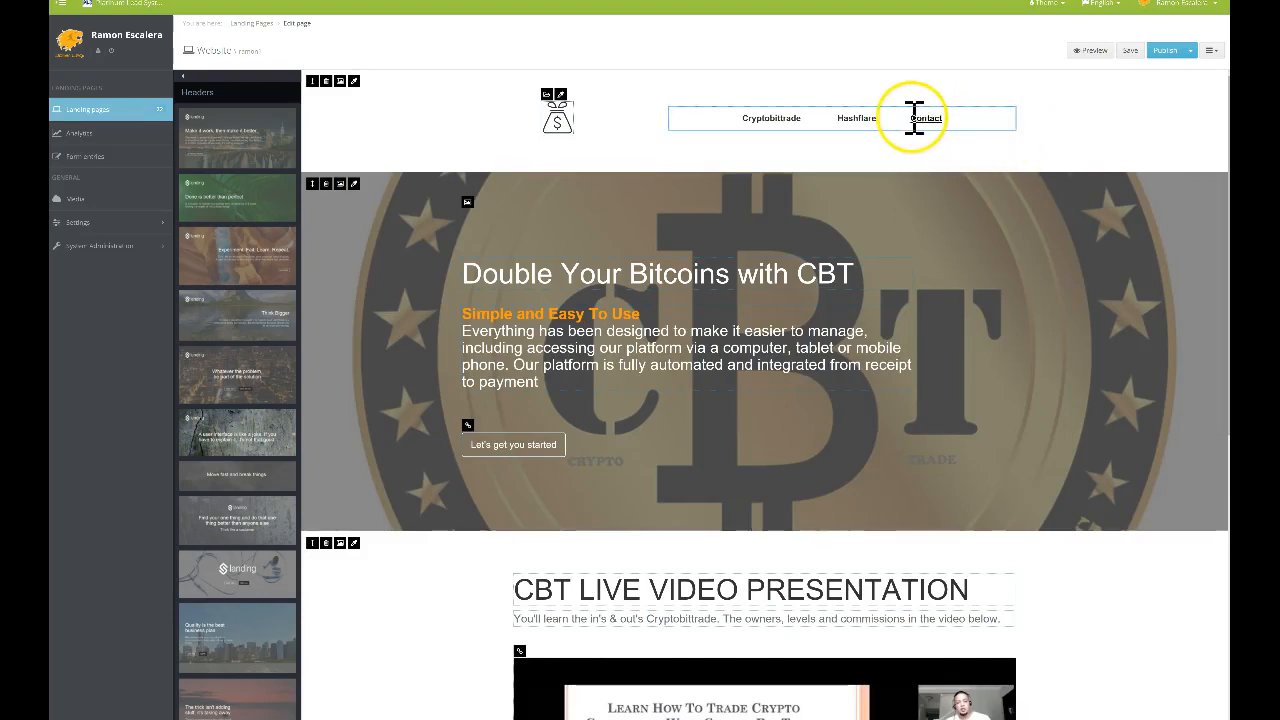
pyautogui.click(909, 159)
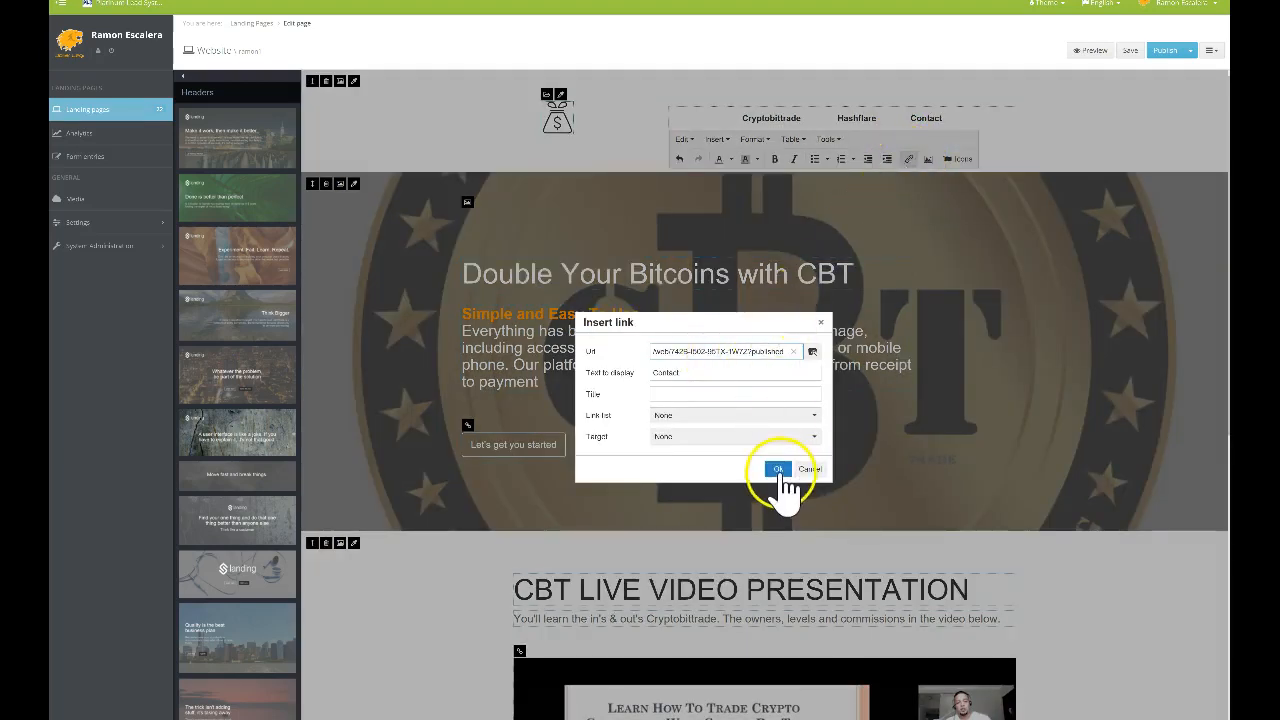
pyautogui.click(778, 469)
pyautogui.click(1066, 100)
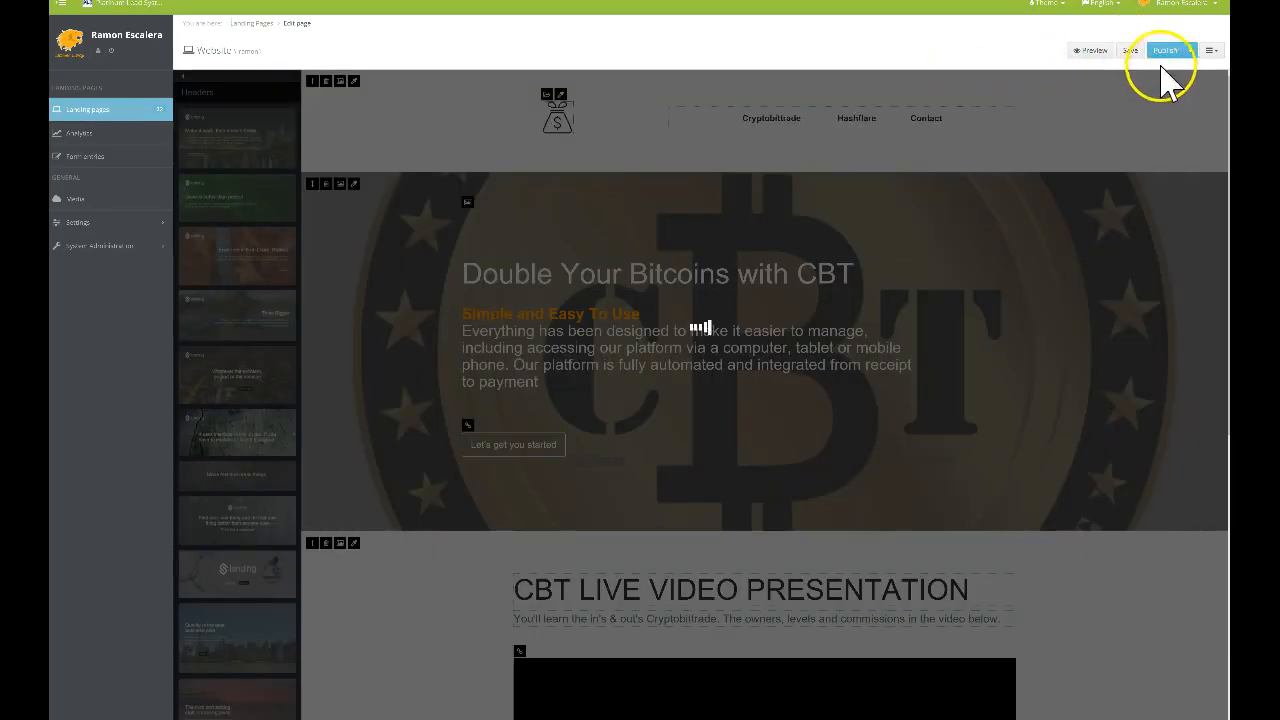
# Save the CBT page and test the live Hashflare and Contact nav links, returning home
pyautogui.click(1166, 52)
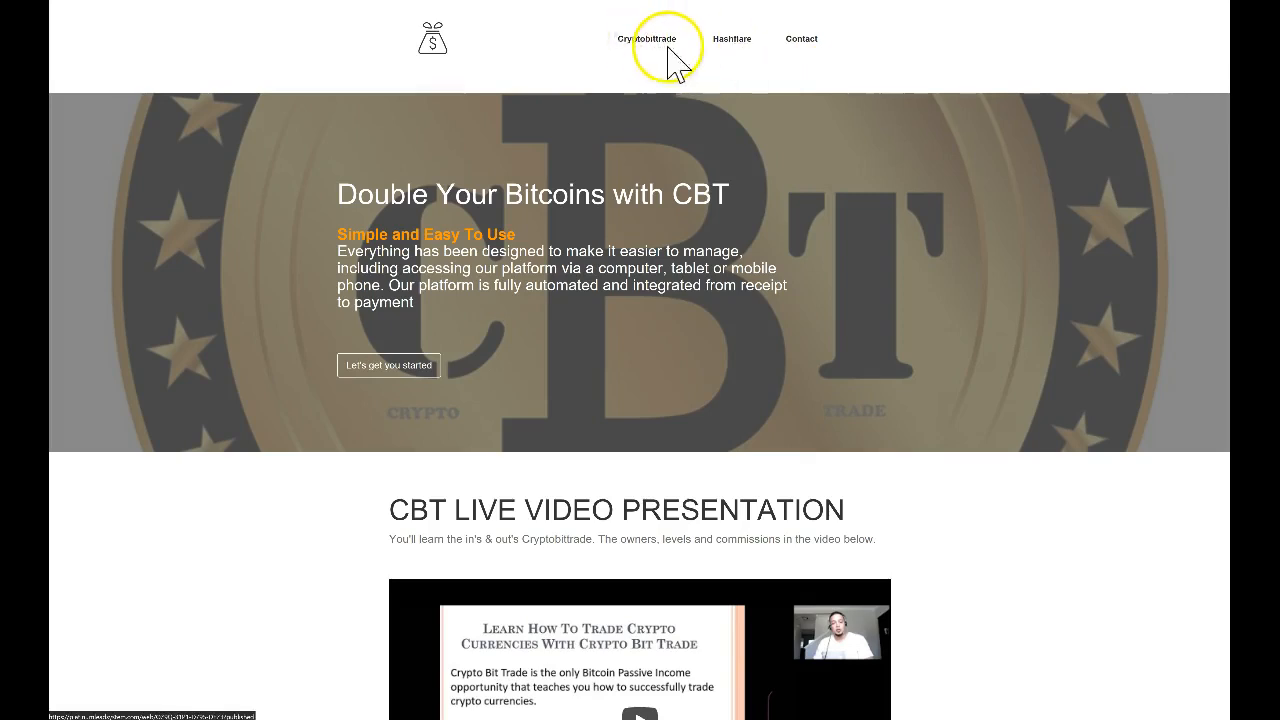
pyautogui.click(732, 40)
pyautogui.scroll(-10, 697, 135)
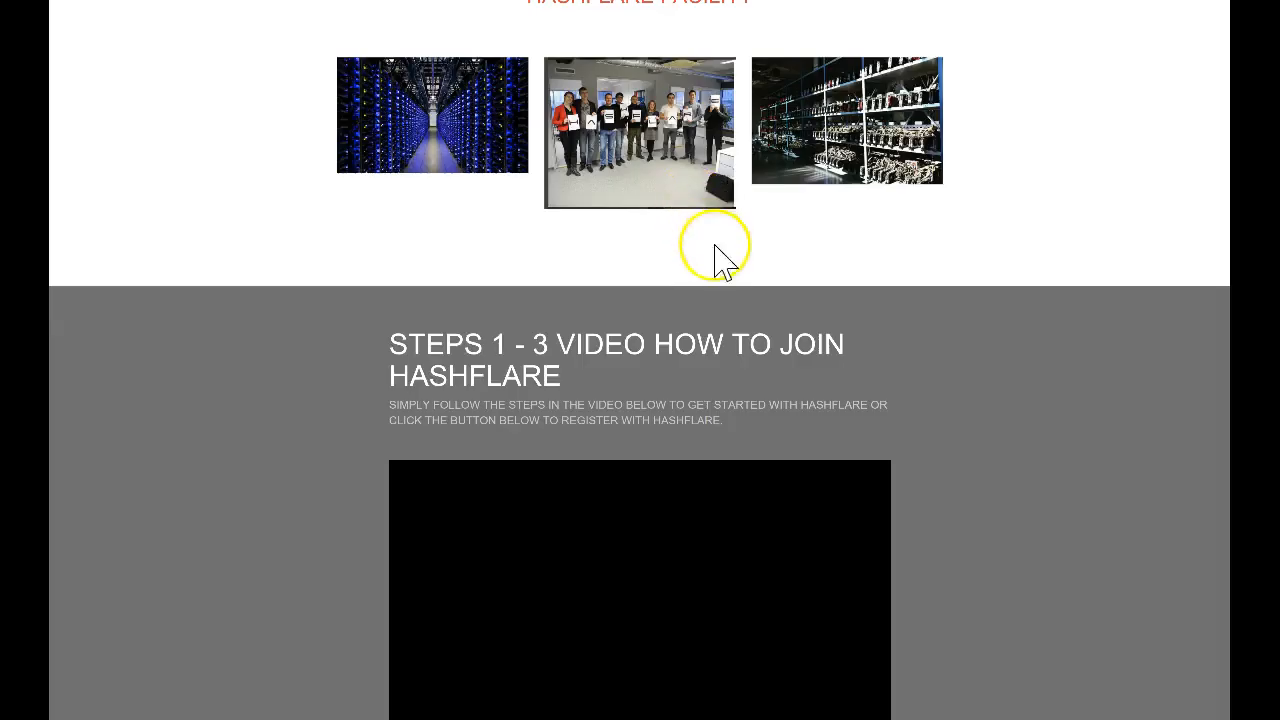
pyautogui.click(640, 680)
pyautogui.click(802, 40)
pyautogui.scroll(-3, 655, 255)
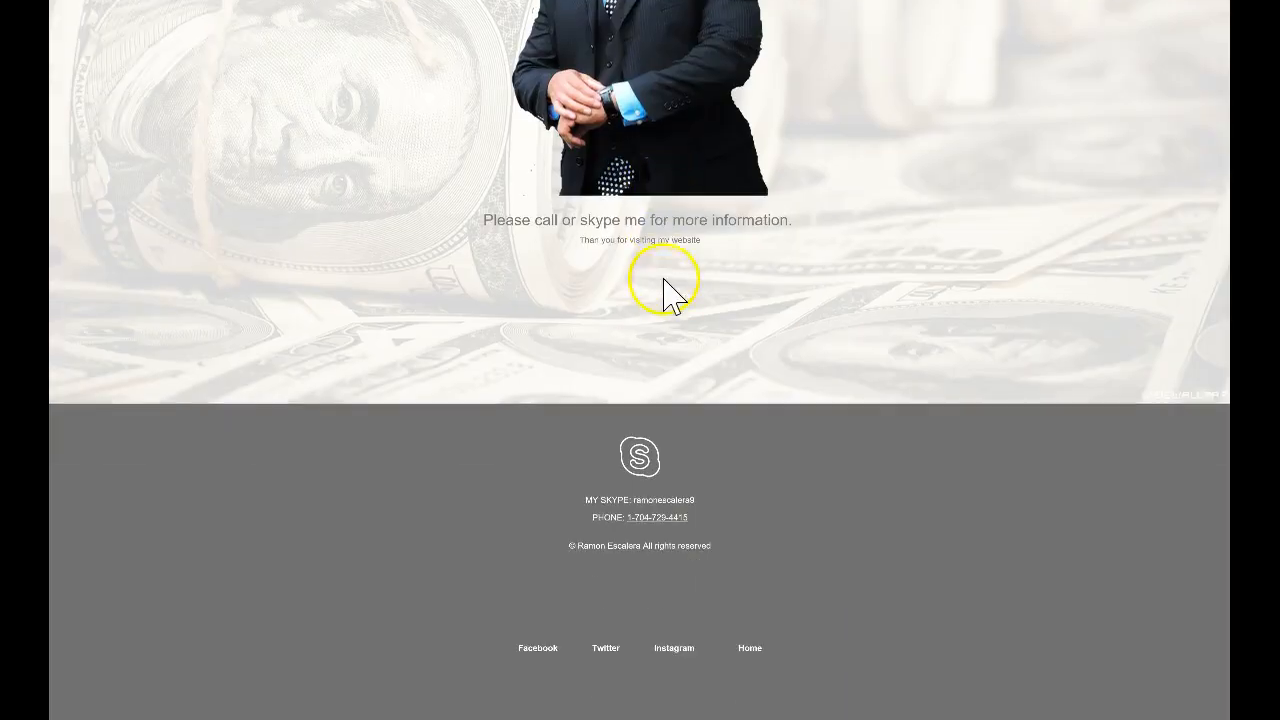
pyautogui.click(750, 650)
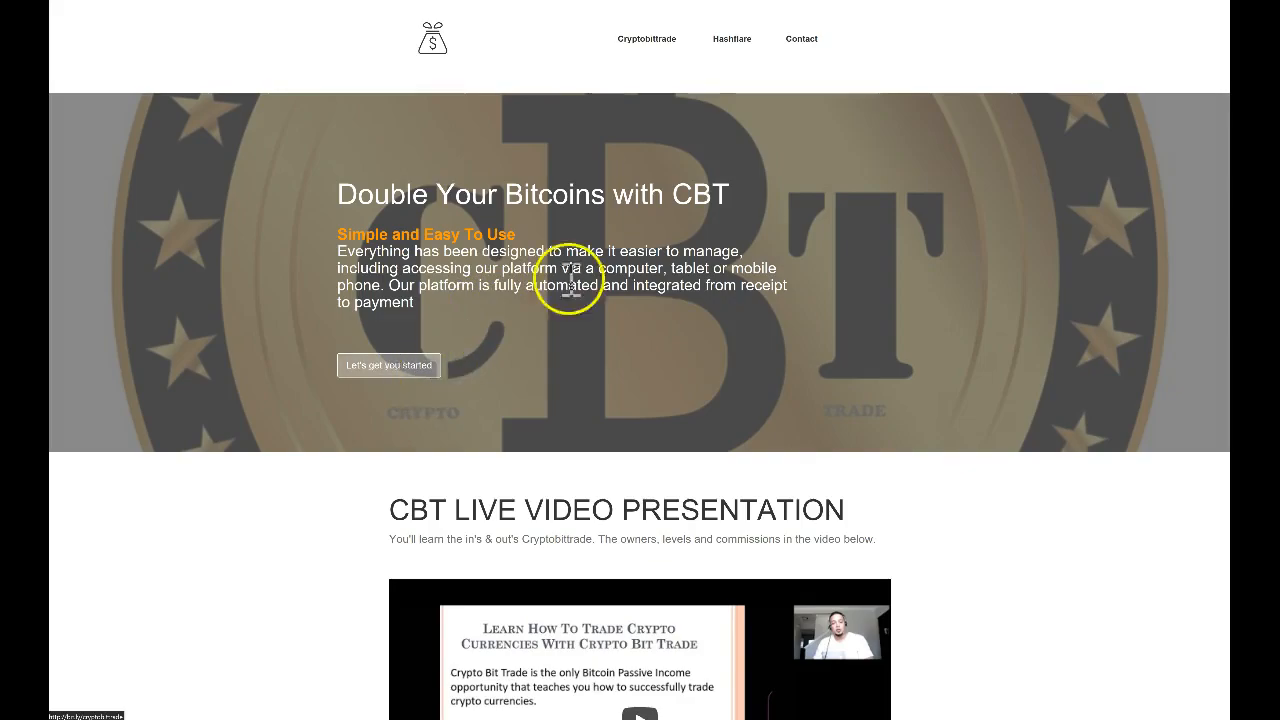
# Recheck the live Hashflare page, return home, and open the Contact page again
pyautogui.scroll(-4, 607, 210)
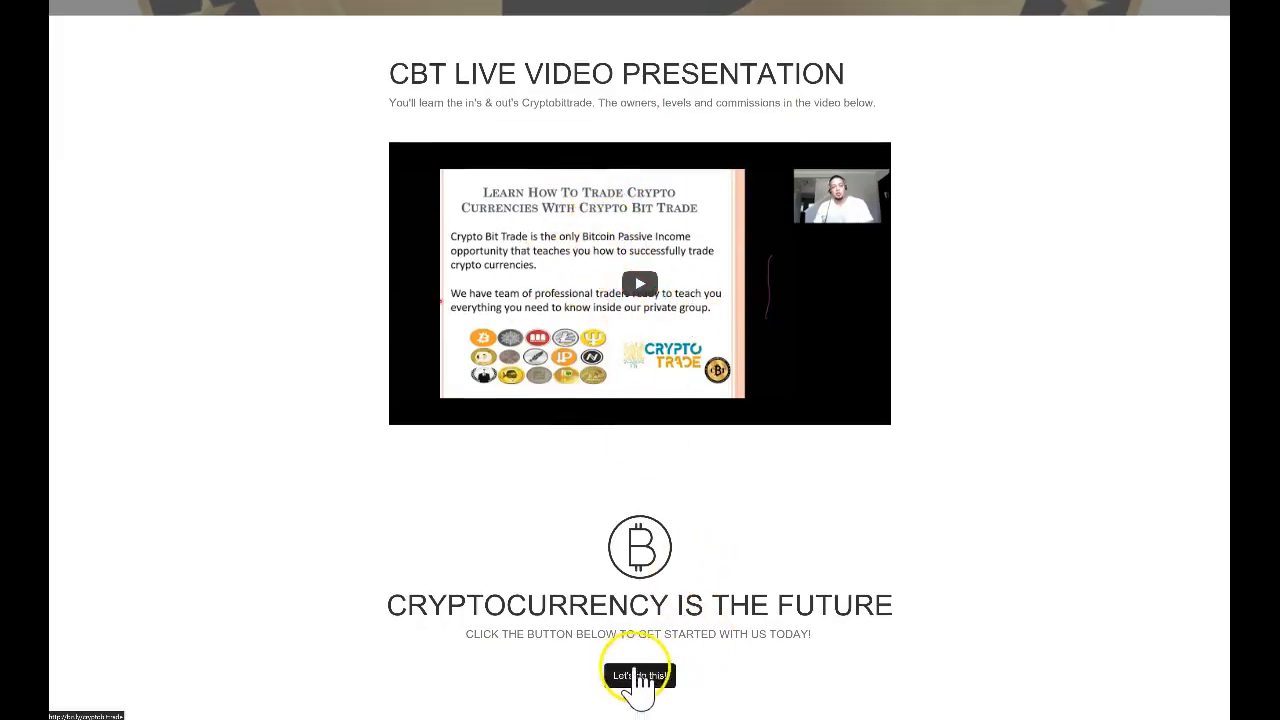
pyautogui.scroll(3, 800, 560)
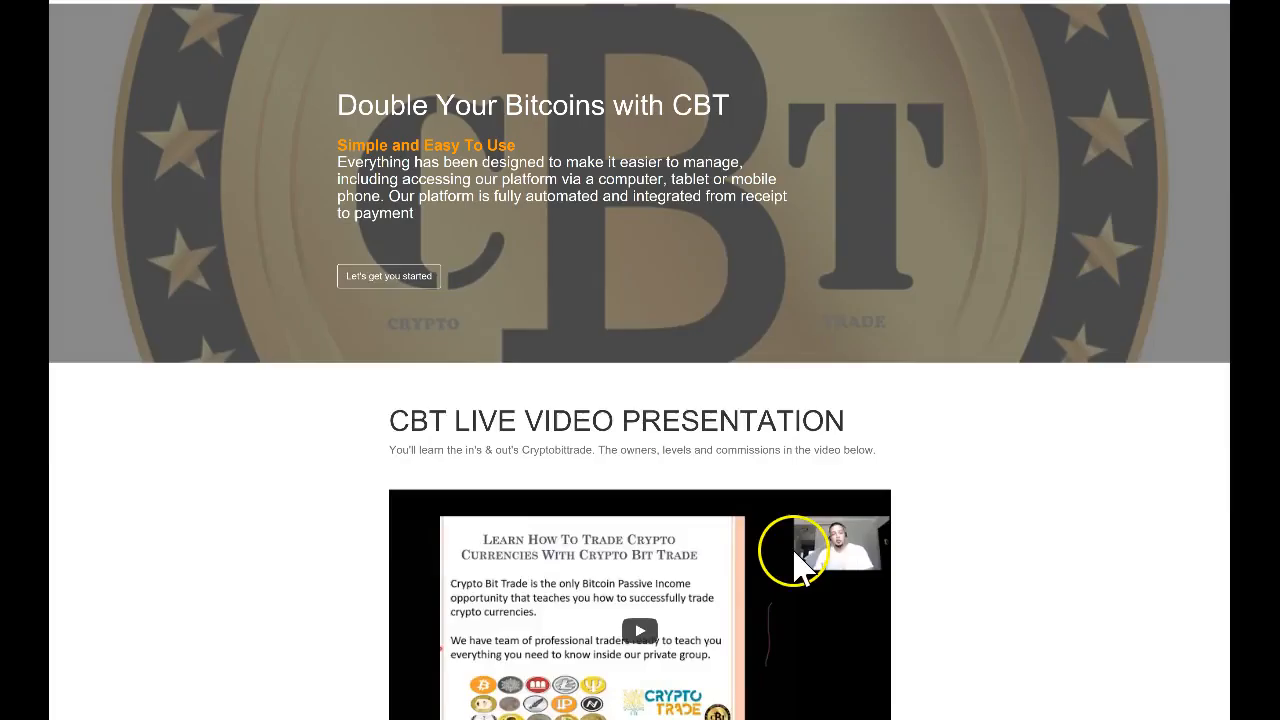
pyautogui.scroll(2, 793, 565)
pyautogui.click(737, 38)
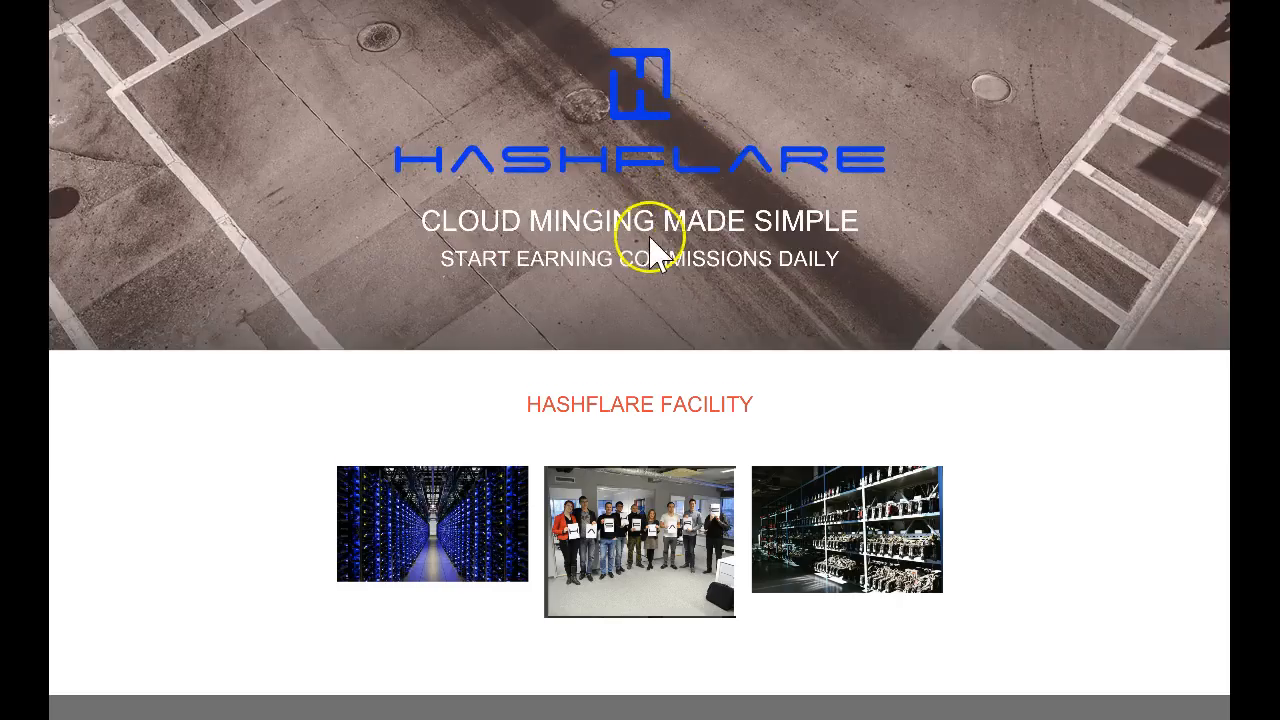
pyautogui.scroll(-10, 650, 250)
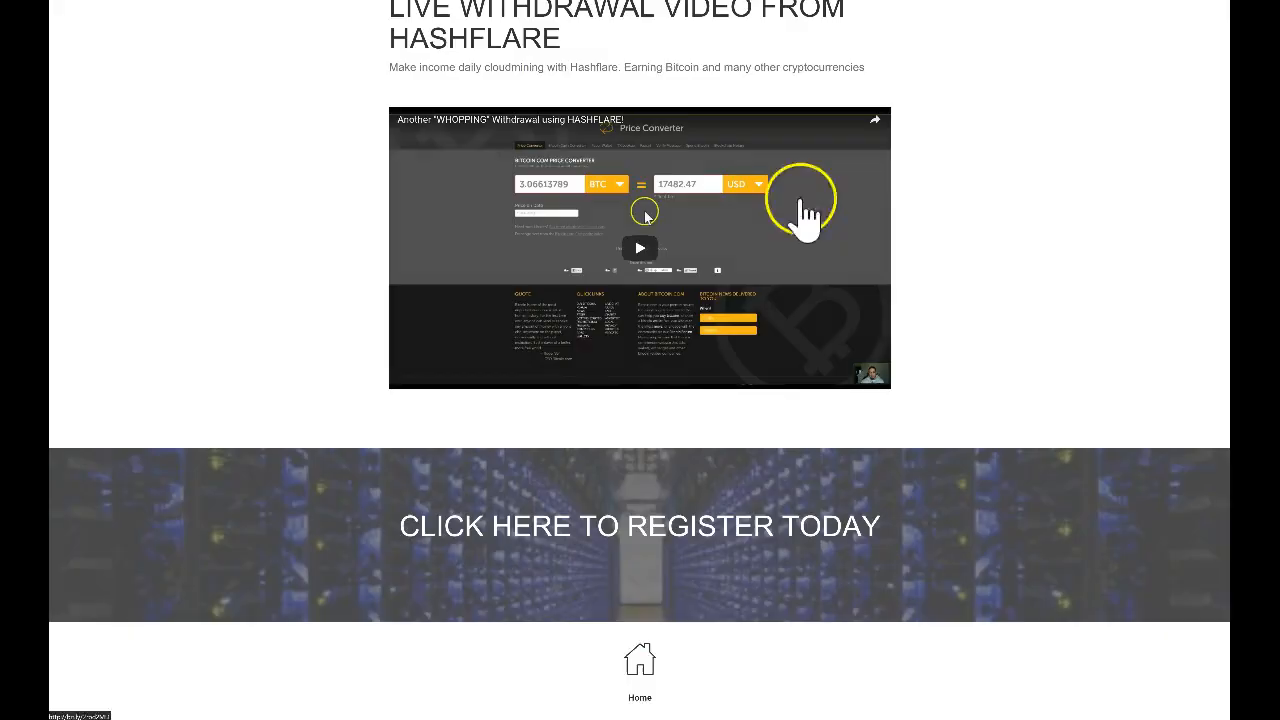
pyautogui.scroll(10, 805, 210)
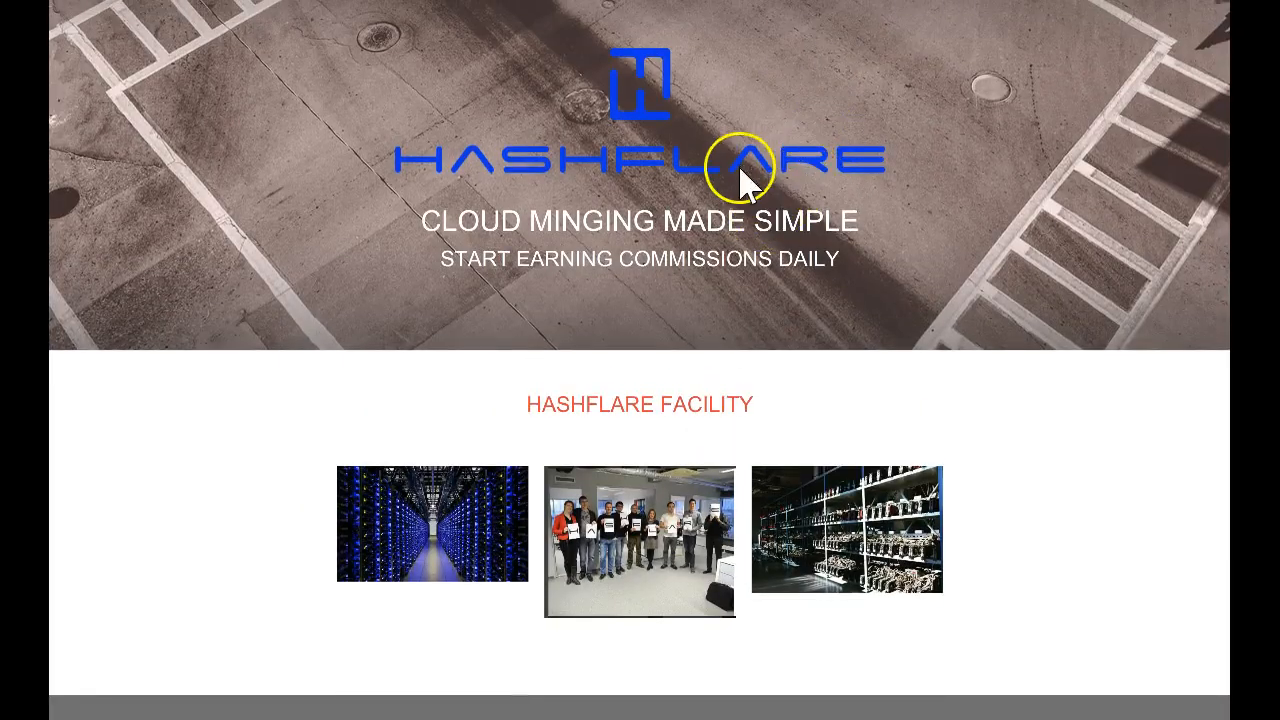
pyautogui.scroll(-10, 786, 286)
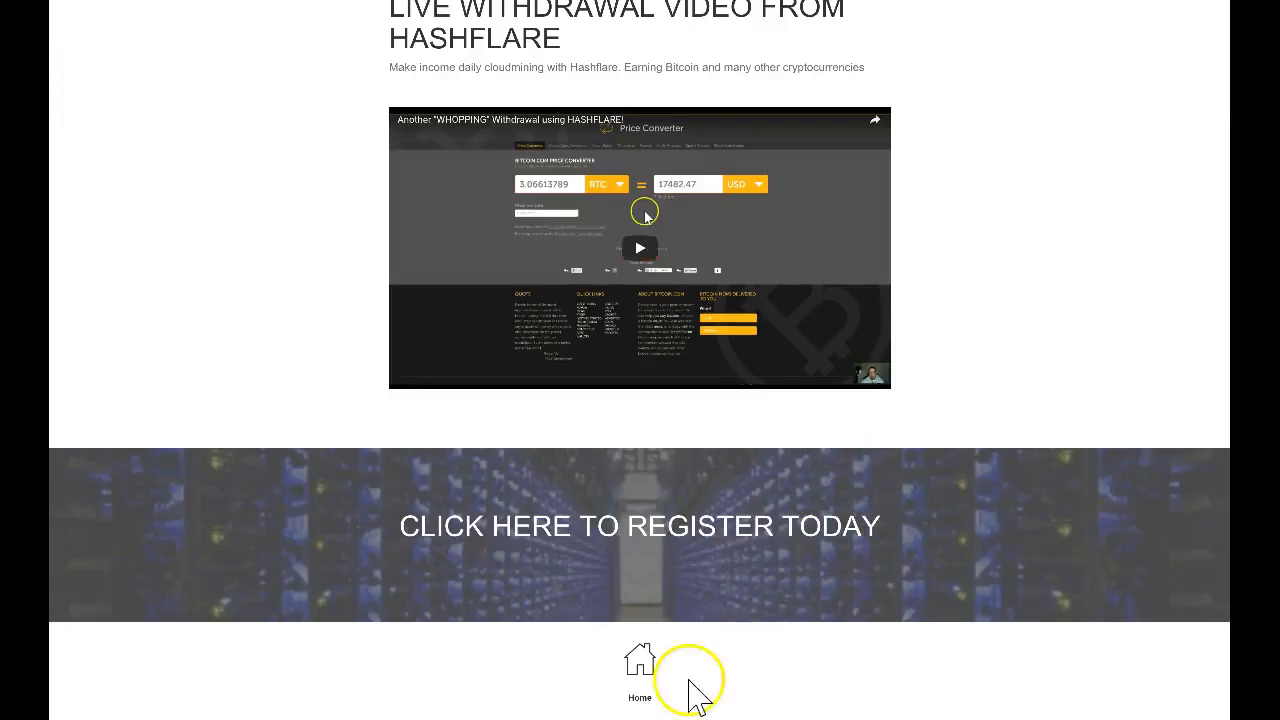
pyautogui.click(640, 668)
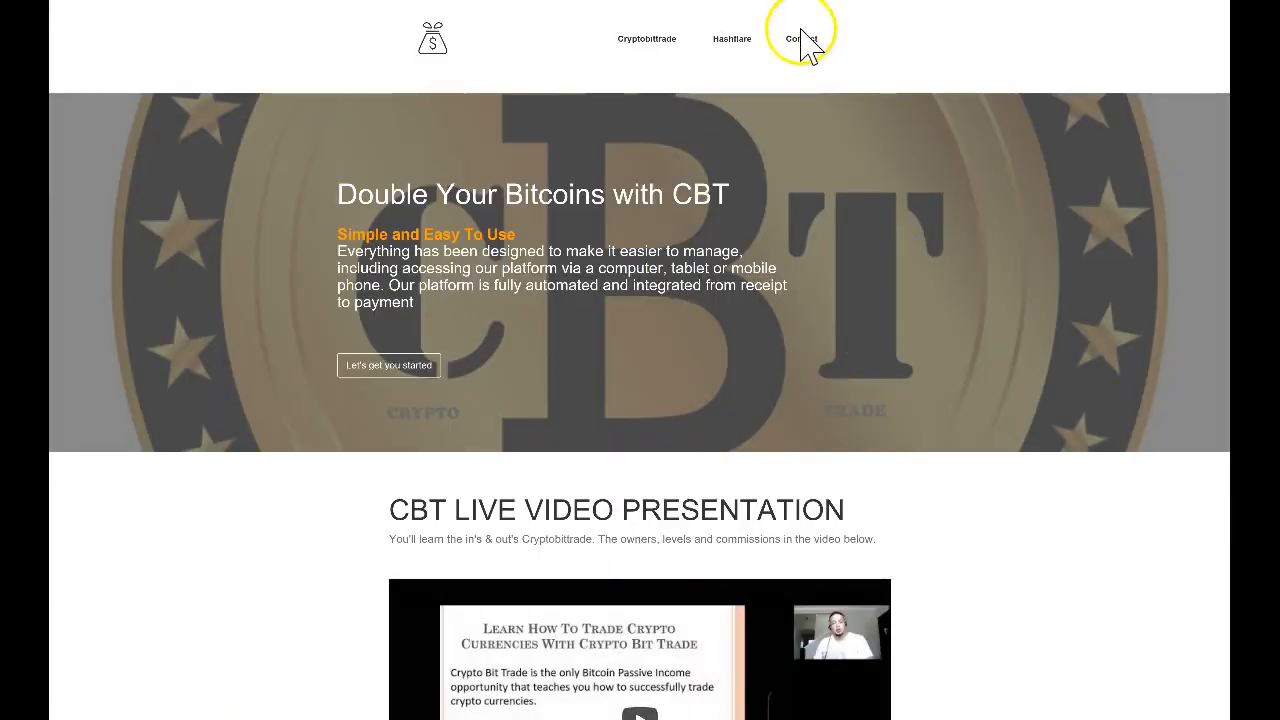
pyautogui.click(806, 40)
pyautogui.scroll(-3, 780, 320)
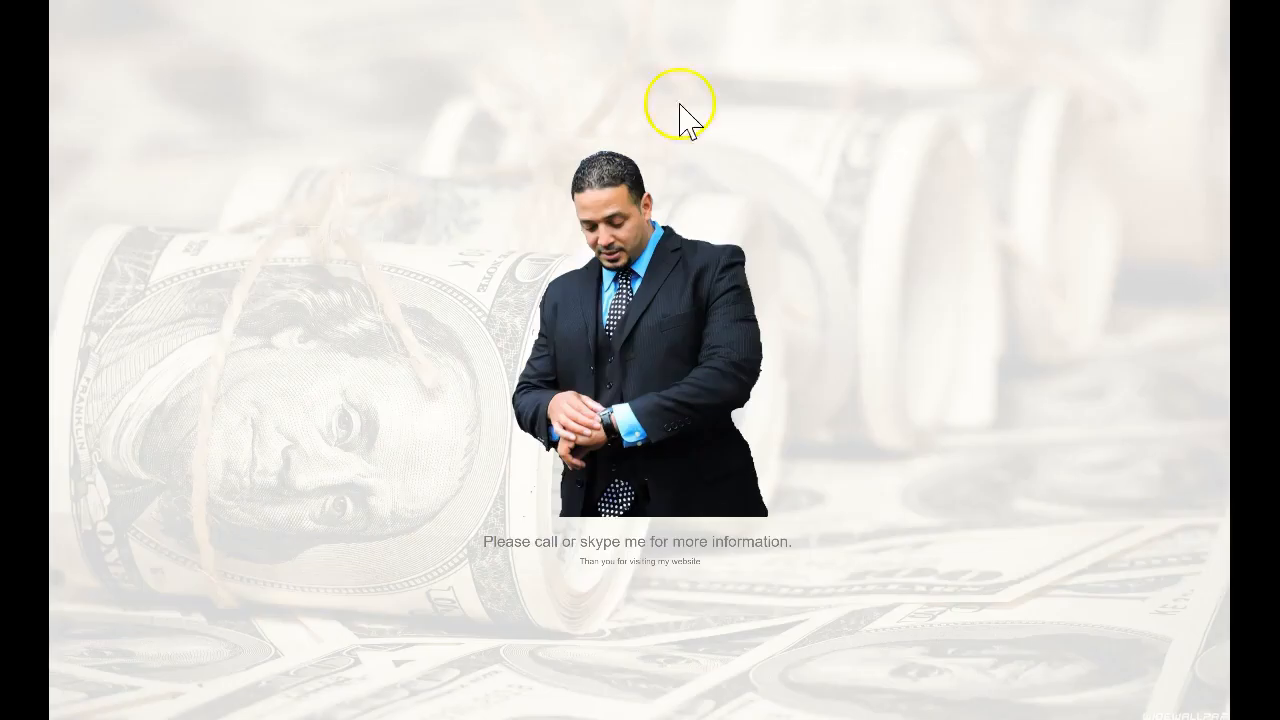
# Scroll to the live contact page footer and try its Facebook link
pyautogui.scroll(-3, 780, 391)
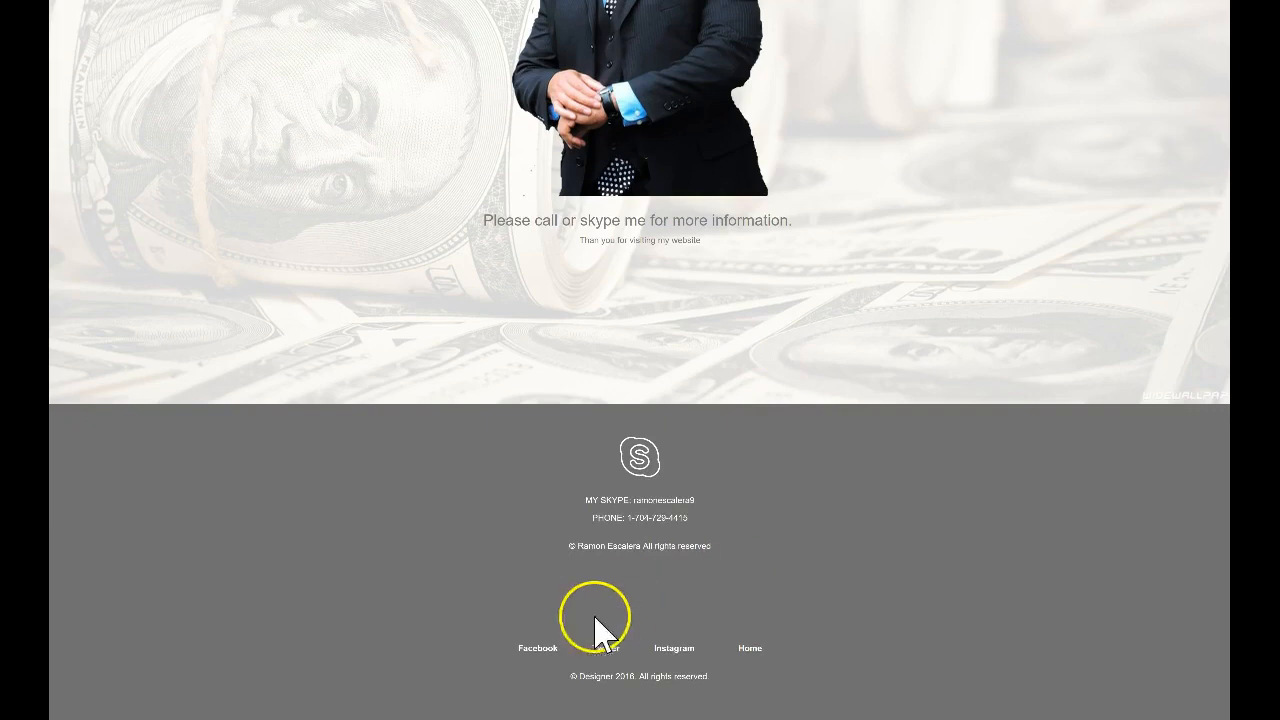
pyautogui.click(541, 652)
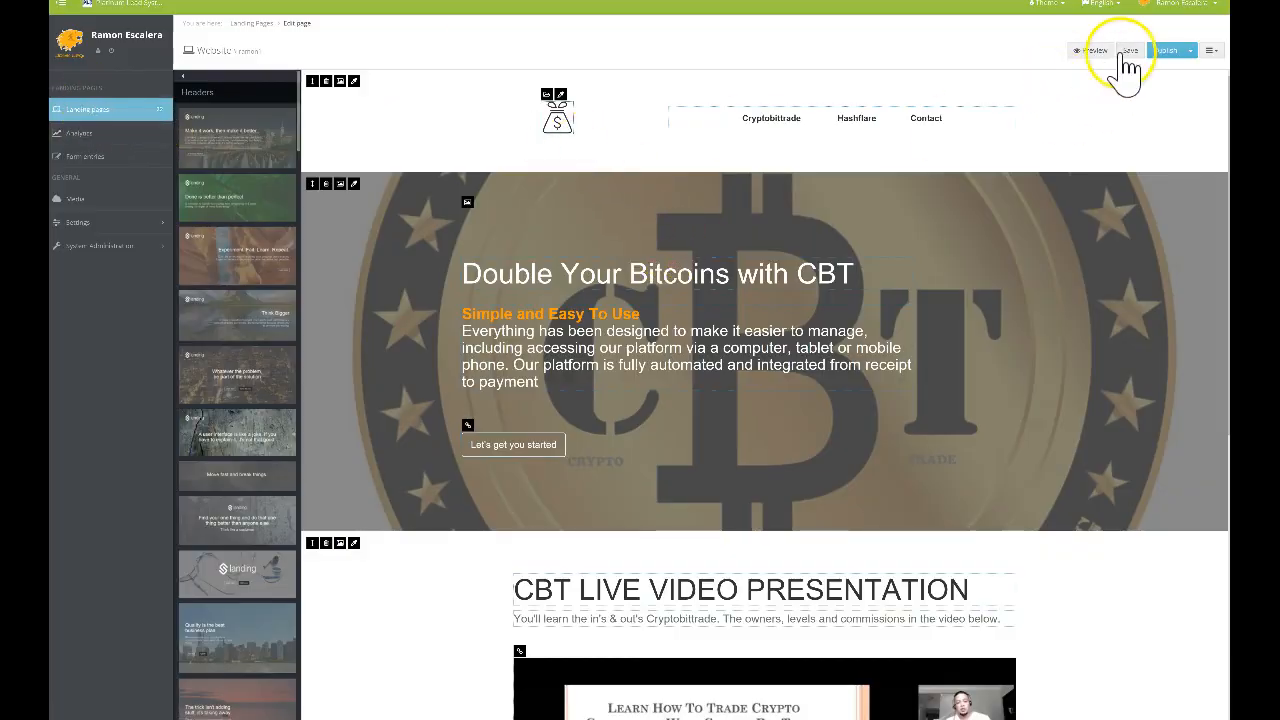
# Open the contact landing page and link its footer Facebook item to the Facebook profile
pyautogui.click(118, 120)
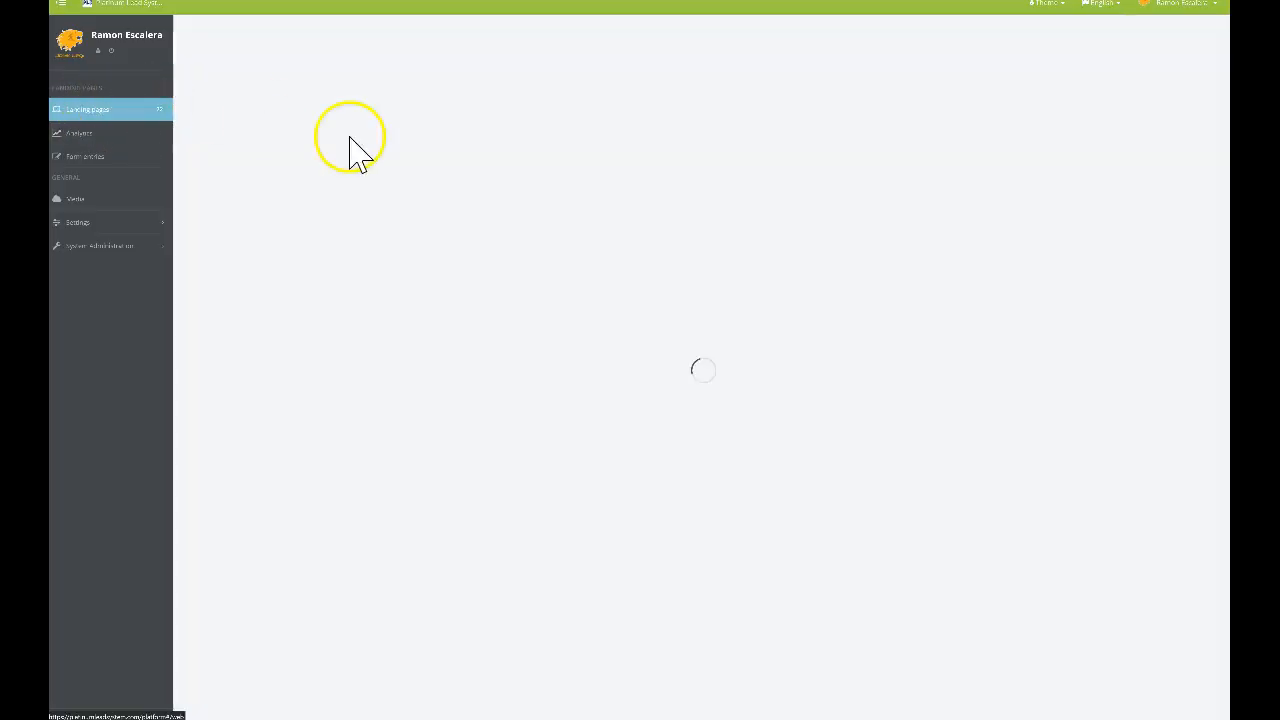
pyautogui.scroll(-3, 900, 337)
pyautogui.scroll(-8, 866, 329)
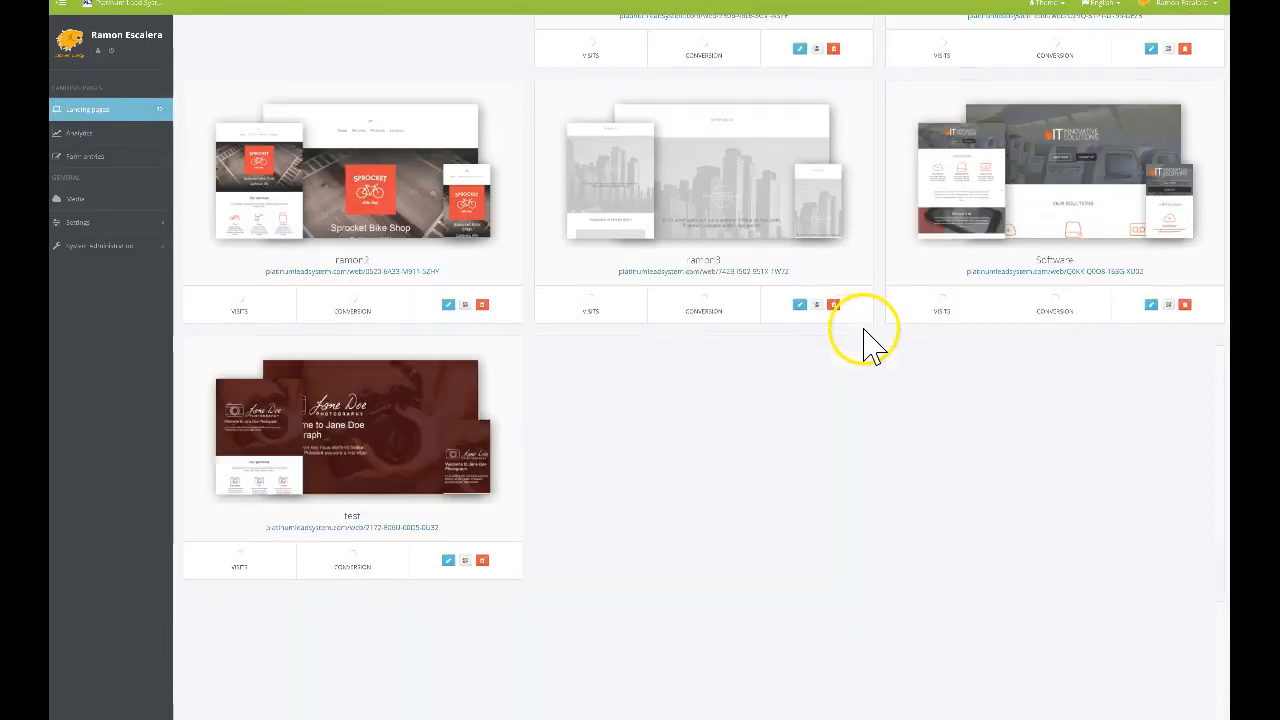
pyautogui.scroll(4, 824, 292)
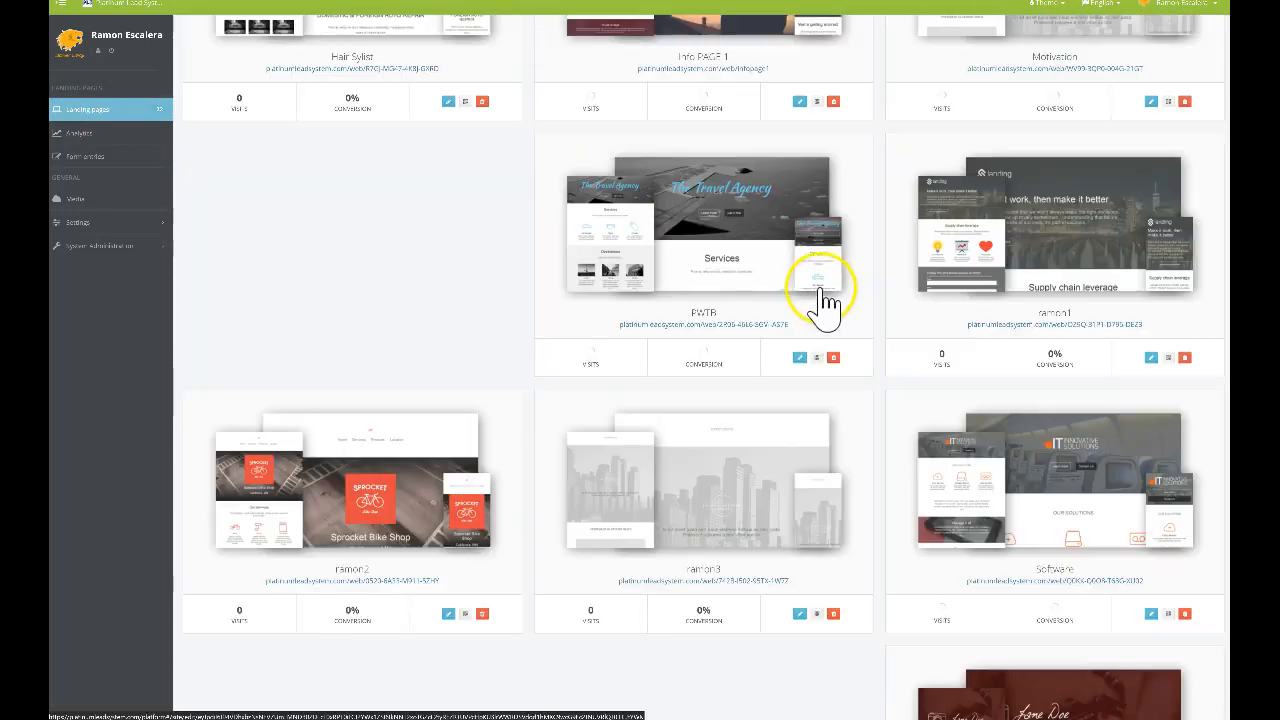
pyautogui.click(708, 469)
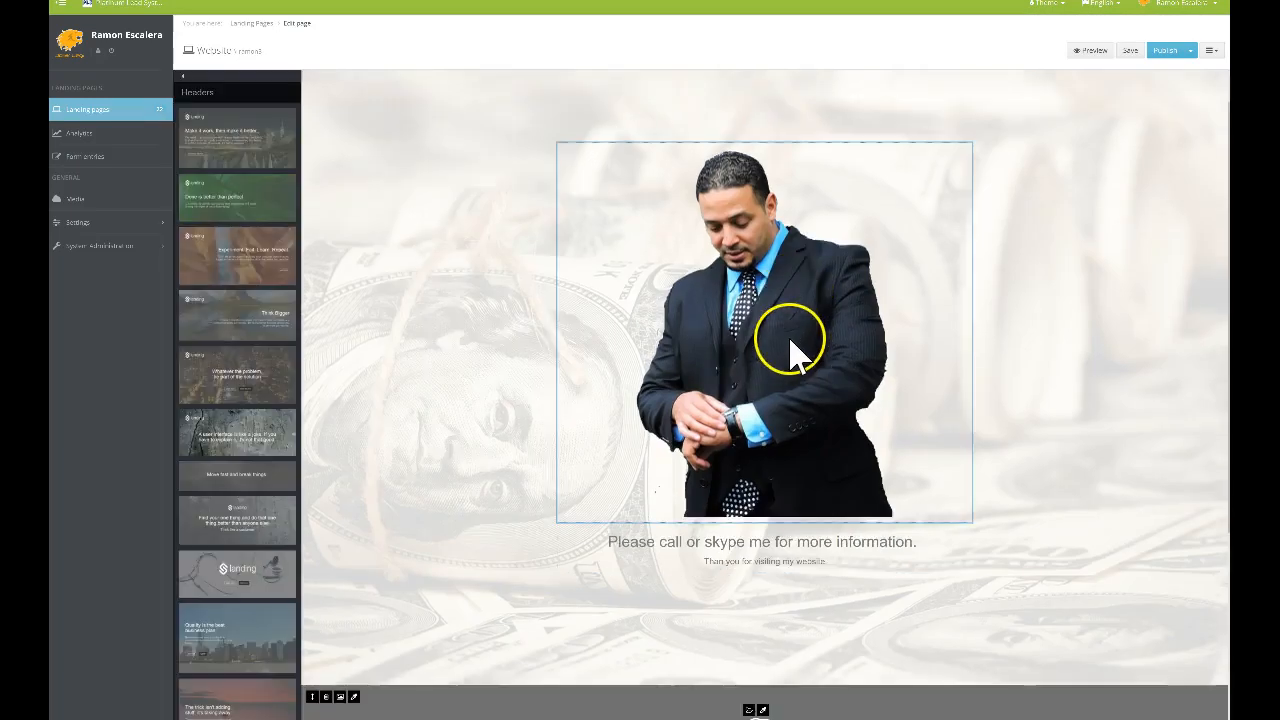
pyautogui.scroll(-3, 752, 400)
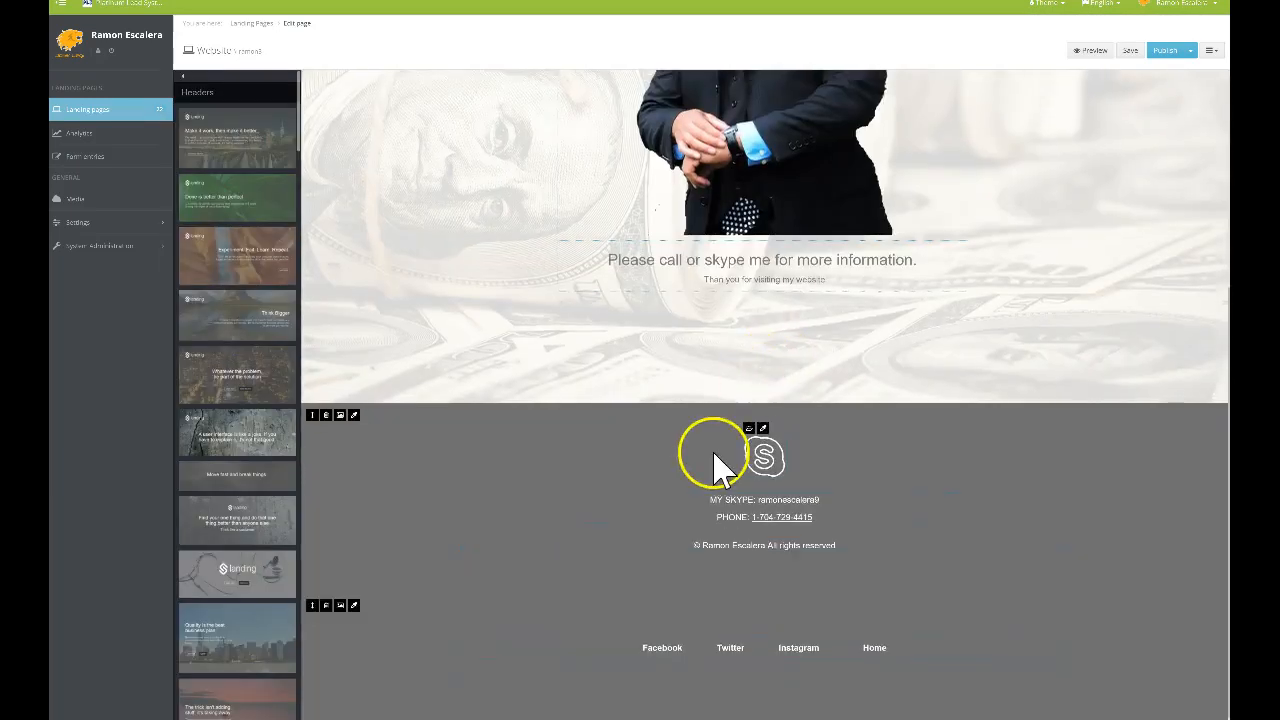
pyautogui.click(664, 650)
pyautogui.click(703, 627)
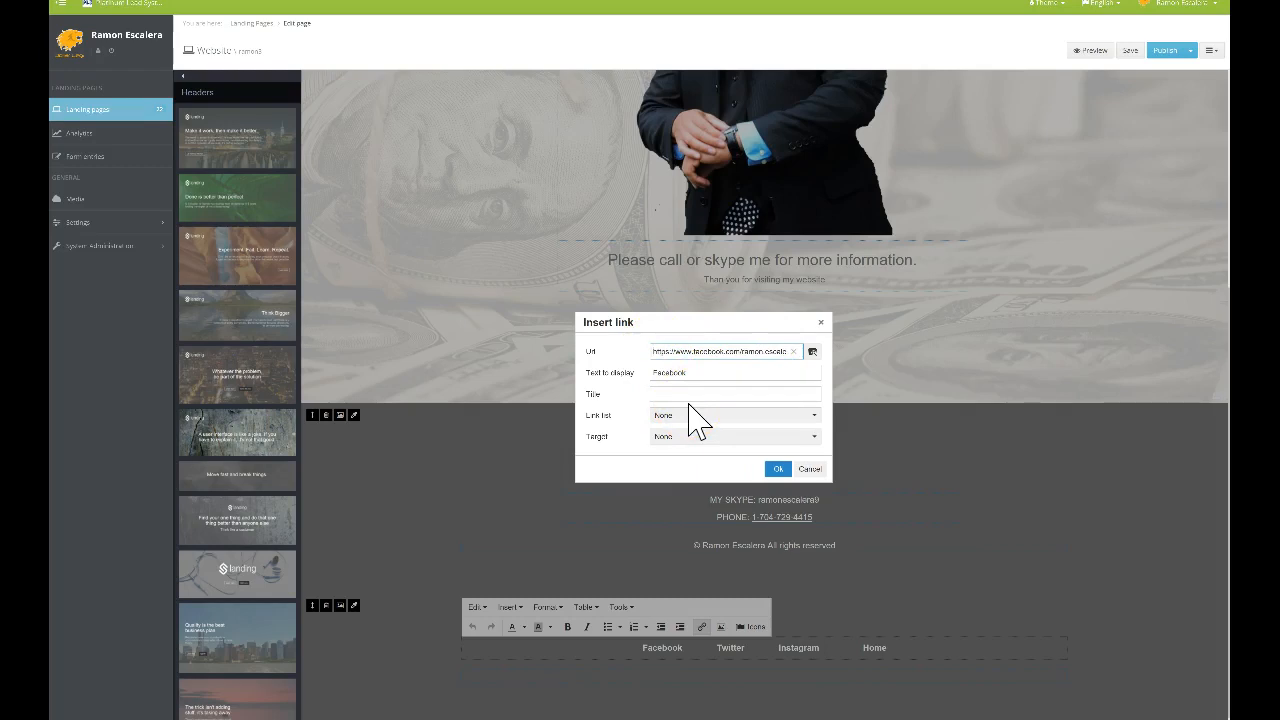
pyautogui.click(778, 469)
# Save the contact page and publish the site
pyautogui.click(1130, 52)
pyautogui.click(1164, 52)
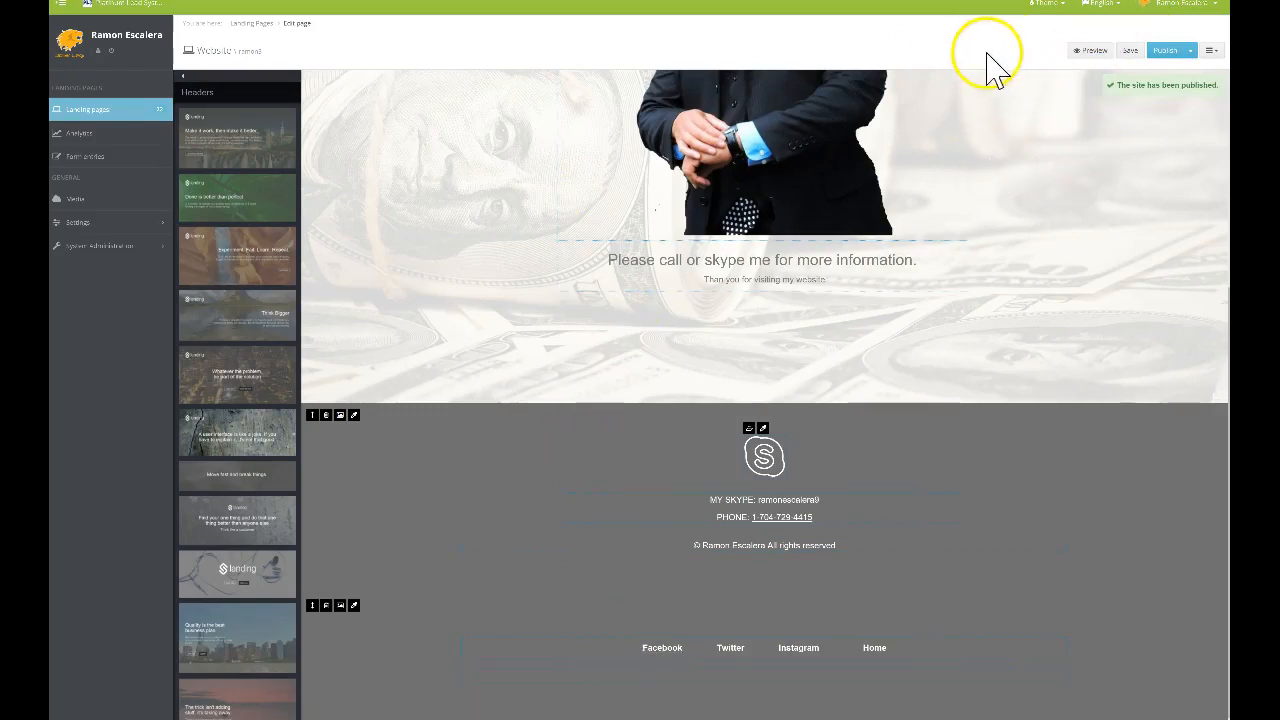
pyautogui.scroll(3, 840, 318)
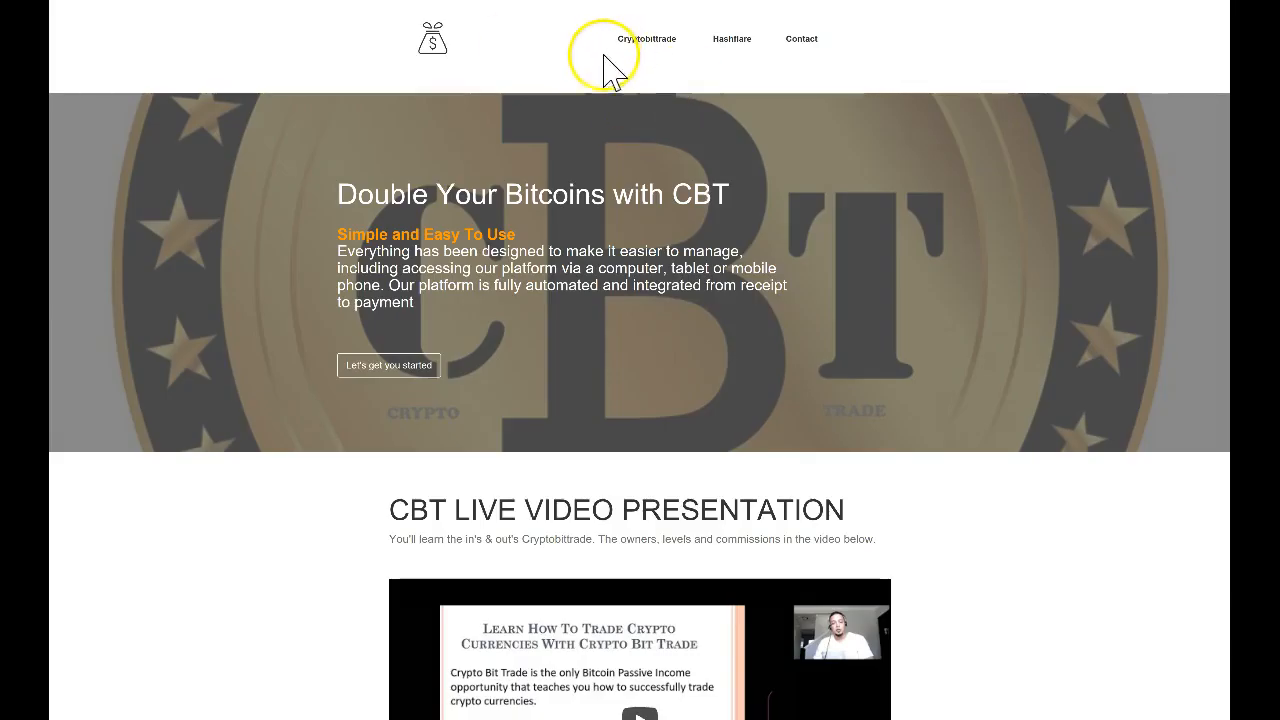
# Scroll through the live CBT home page to review it
pyautogui.scroll(-1, 573, 75)
pyautogui.scroll(-4, 620, 150)
pyautogui.scroll(5, 670, 225)
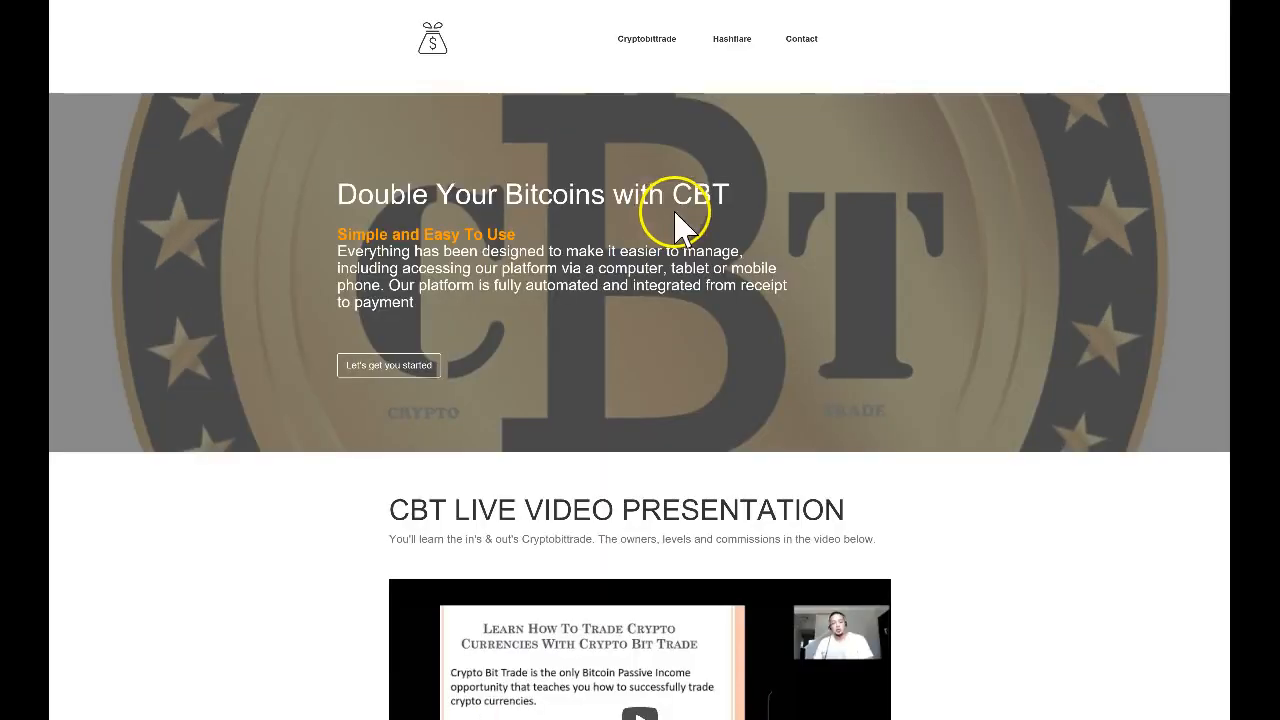